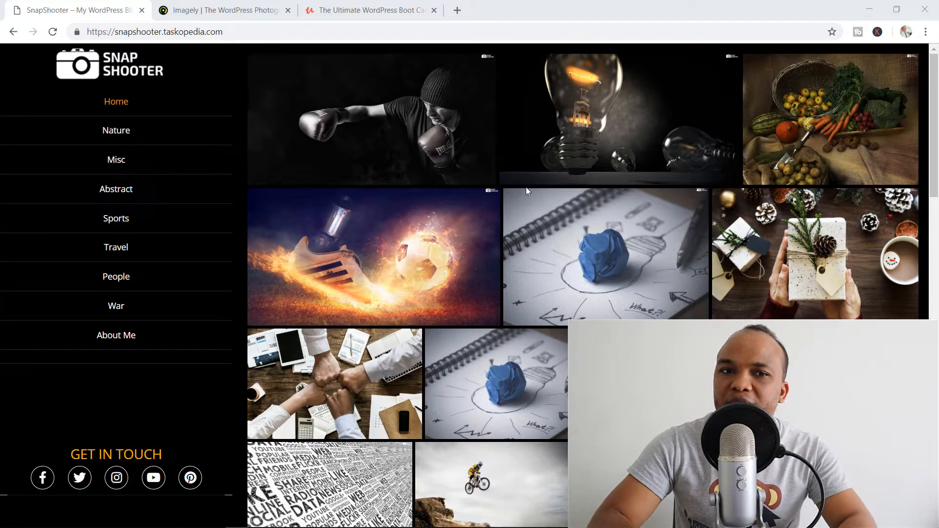
- Switch to the Imagely tab showing the 'WordPress for Photographers' homepage
click(226, 6)
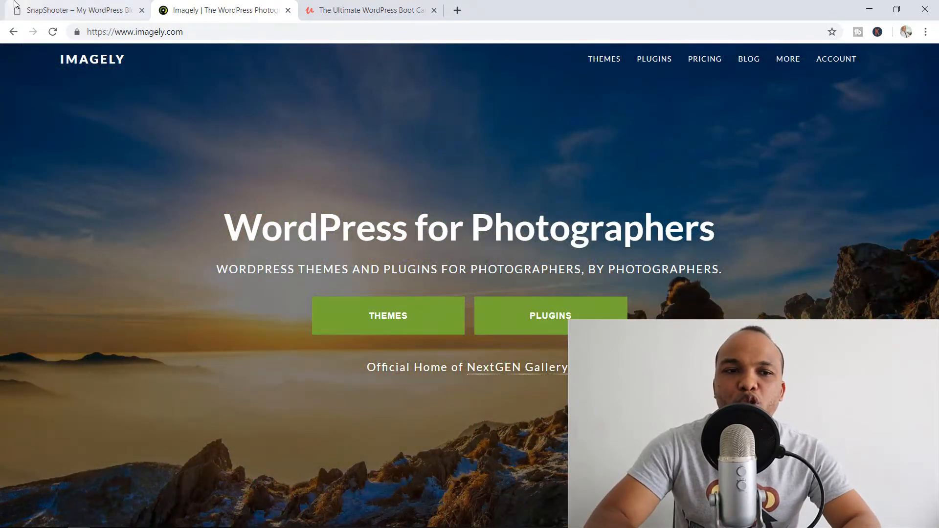
- Switch back to the SnapShooter tab to view its home photo gallery grid
click(60, 6)
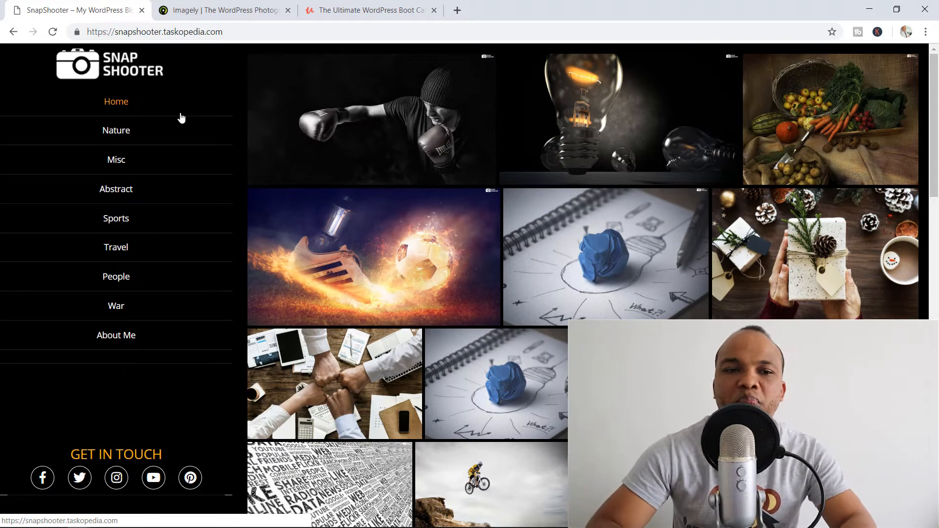
- Browse the Nature, Sports and People galleries, then open the home boxer photo in the lightbox
click(134, 140)
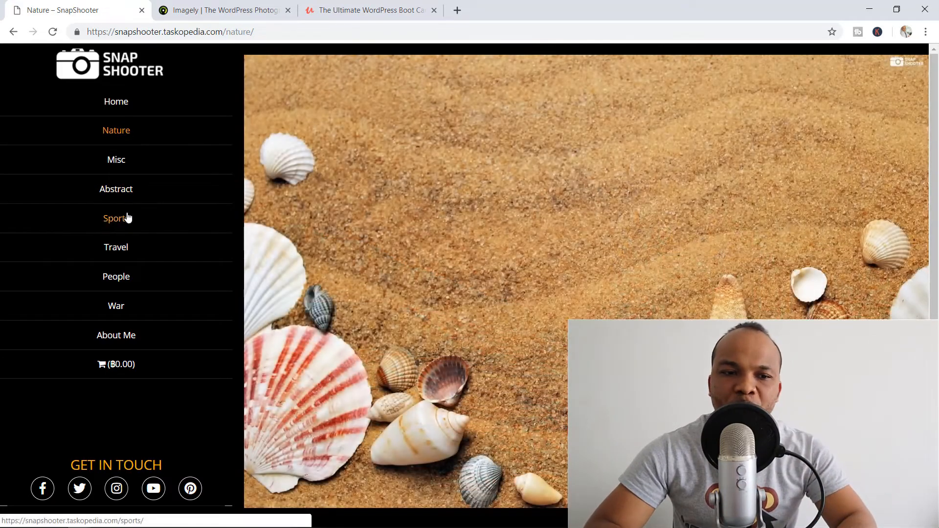
click(127, 217)
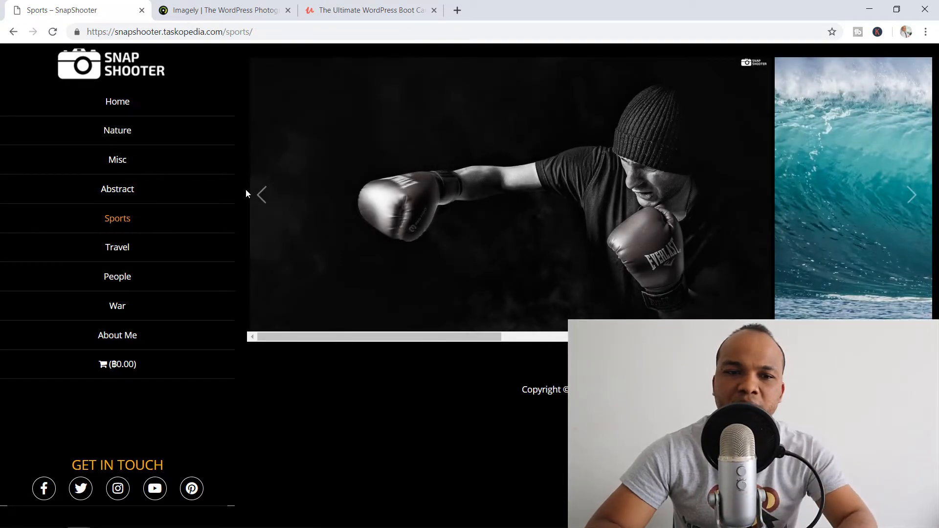
click(144, 275)
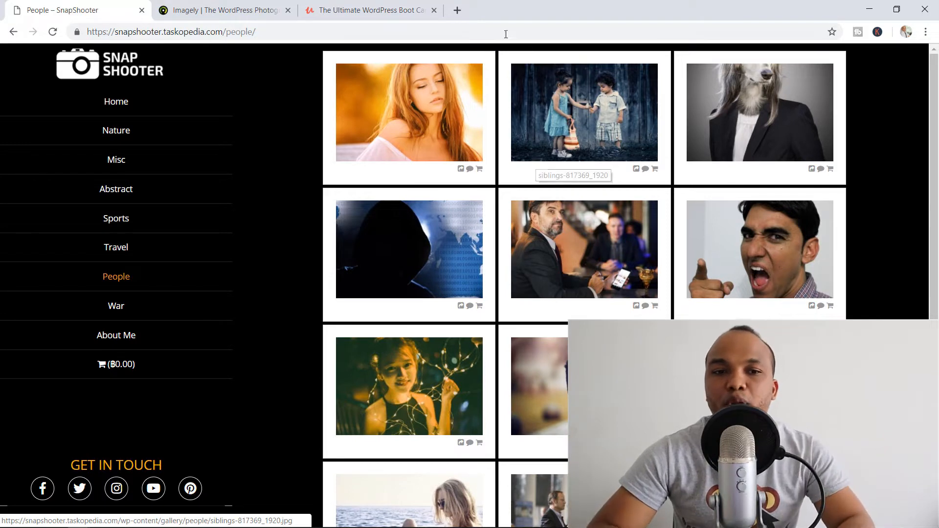
click(149, 105)
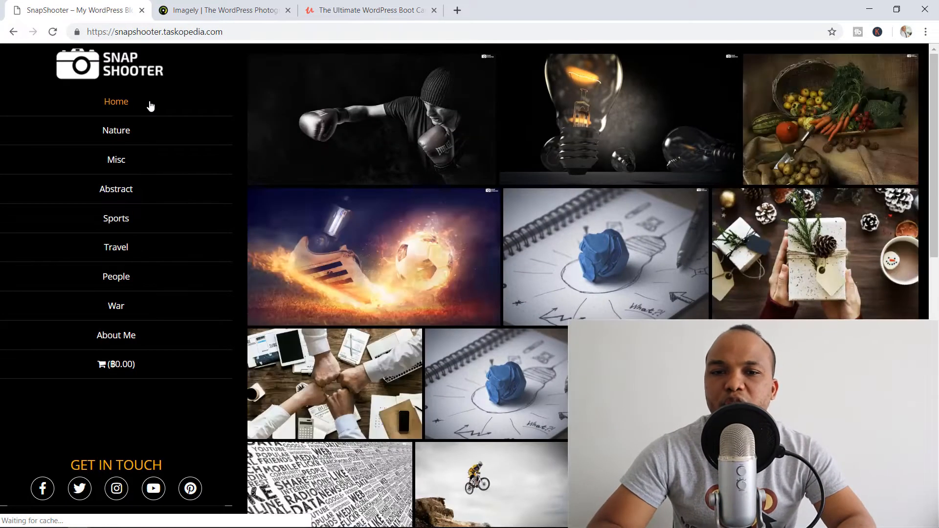
click(410, 115)
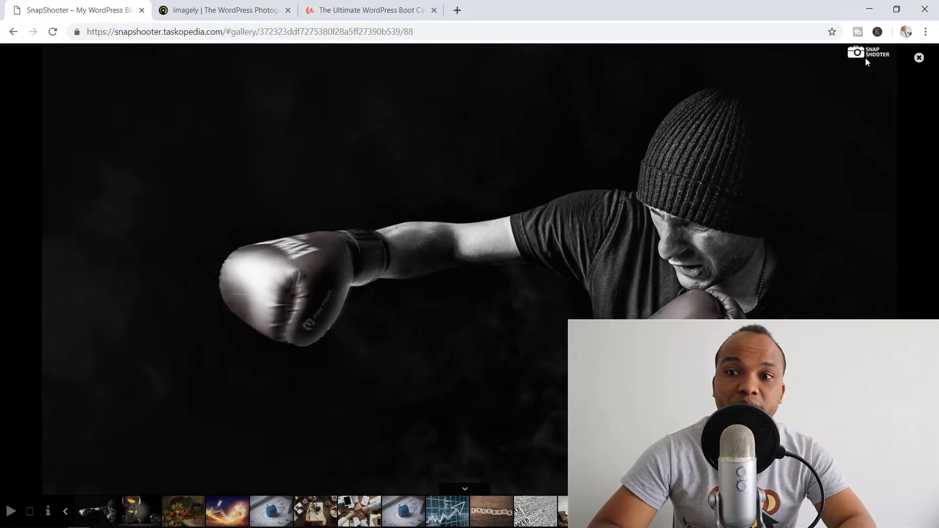
- Close the lightbox, preview the Sports boxer slide with print prices, and return Home
click(918, 58)
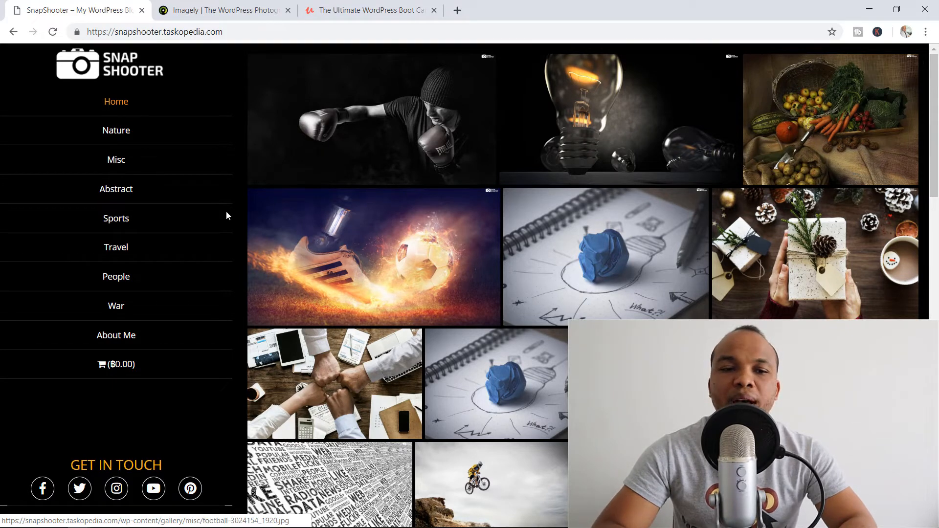
click(149, 224)
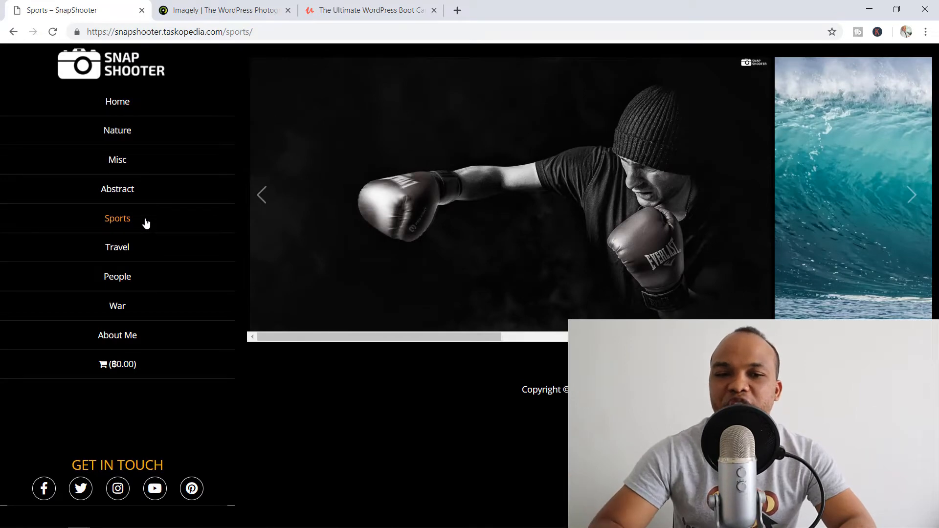
click(469, 189)
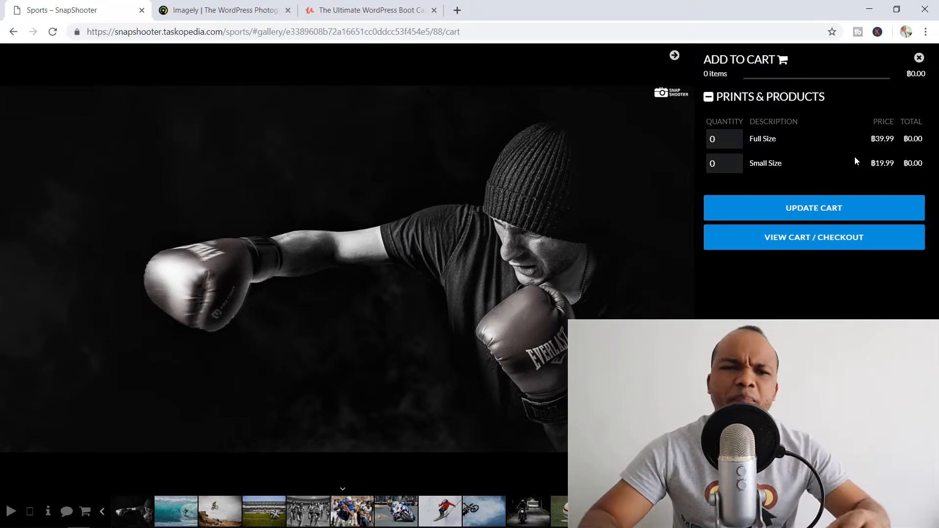
click(919, 57)
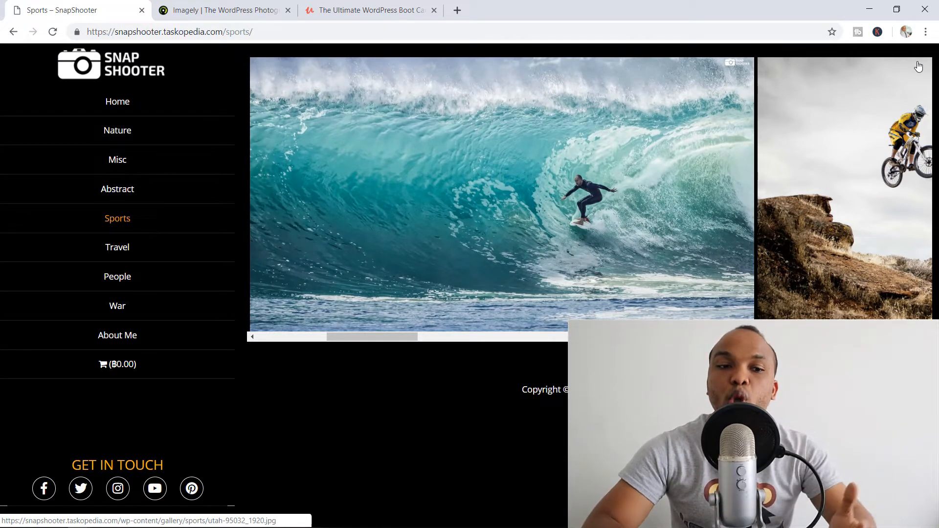
click(139, 102)
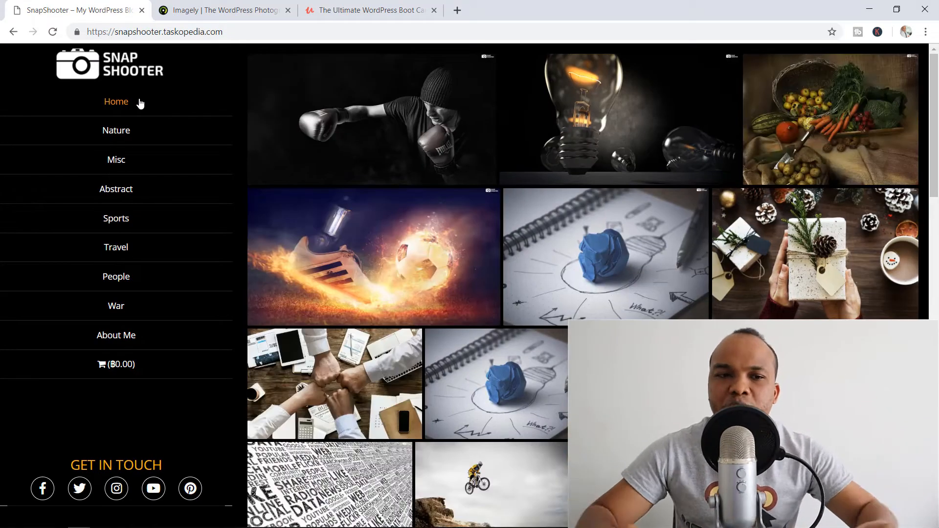
- Switch to the Imagely tab showing 'WordPress for Photographers' again
click(211, 4)
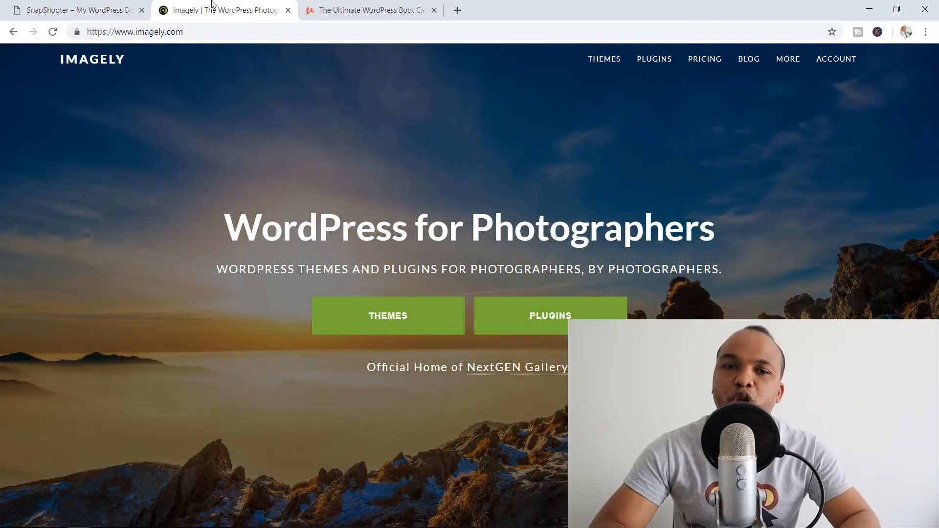
- Switch to the Udemy tab for 'The Ultimate WordPress Boot Camp Course - Build 10 Websites'
click(344, 7)
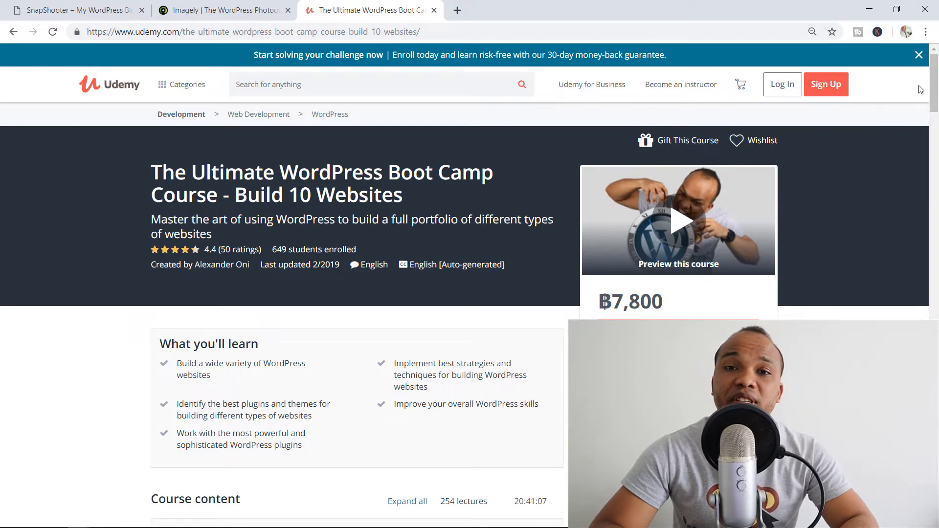
- Scroll down the Udemy course page to its Course content list
scroll(930, 83, down, 4)
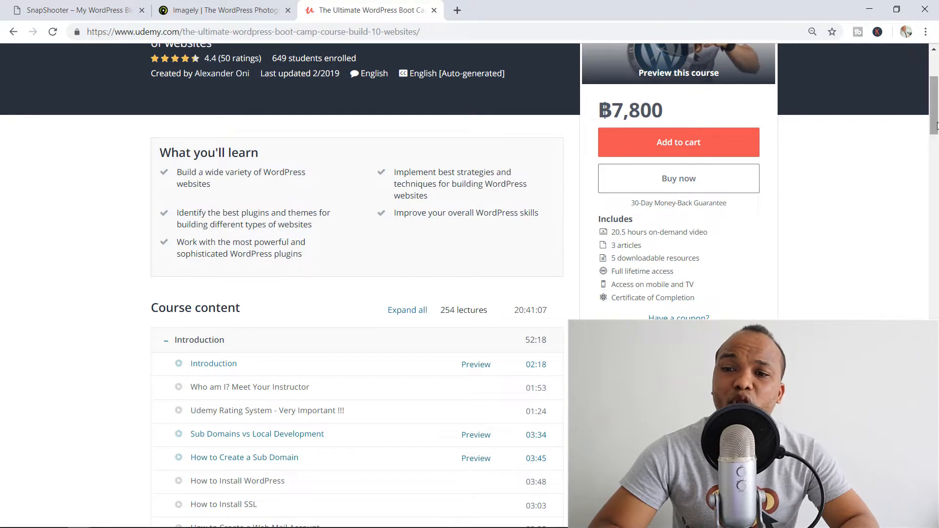
drag(938, 121, 937, 107)
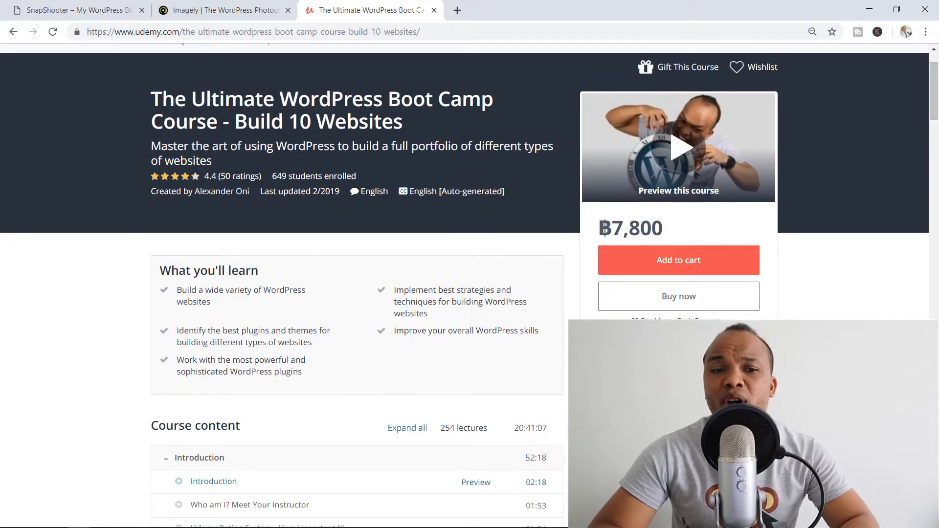
mouse_move(218, 181)
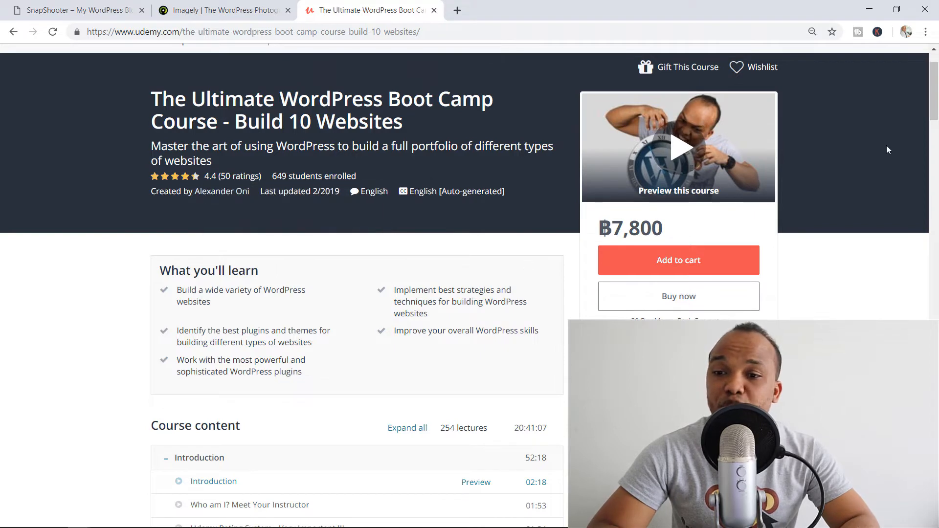
drag(938, 98, 932, 123)
drag(930, 132, 925, 165)
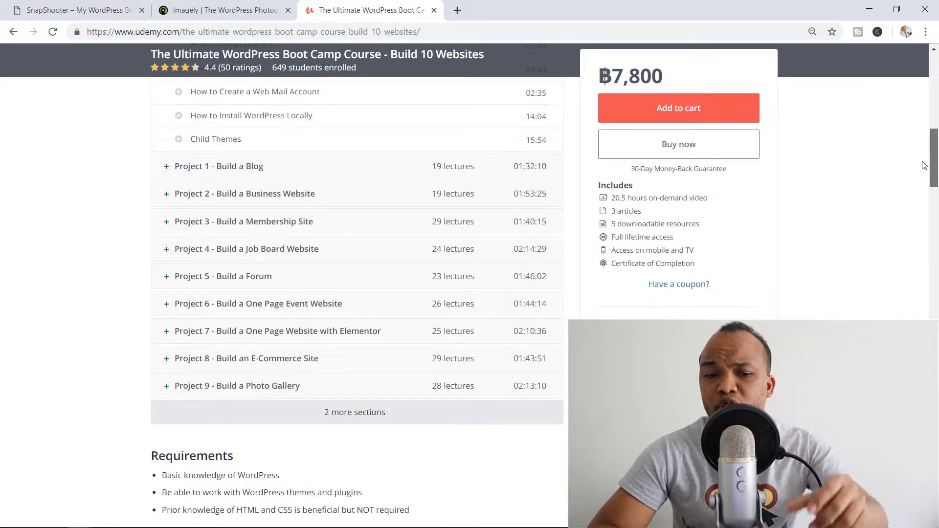
- Expand the 2 more sections and Plugin Section - 15 Plugins, then switch away from Udemy
click(374, 419)
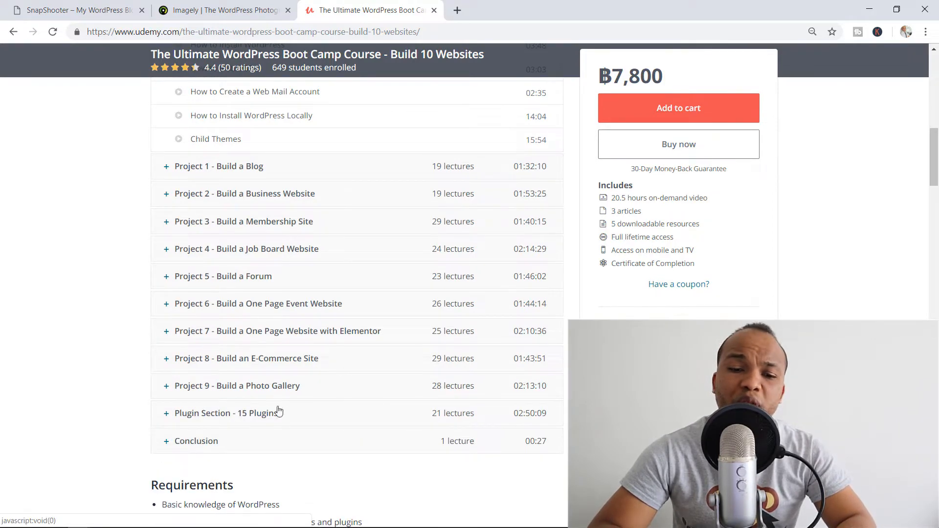
click(268, 421)
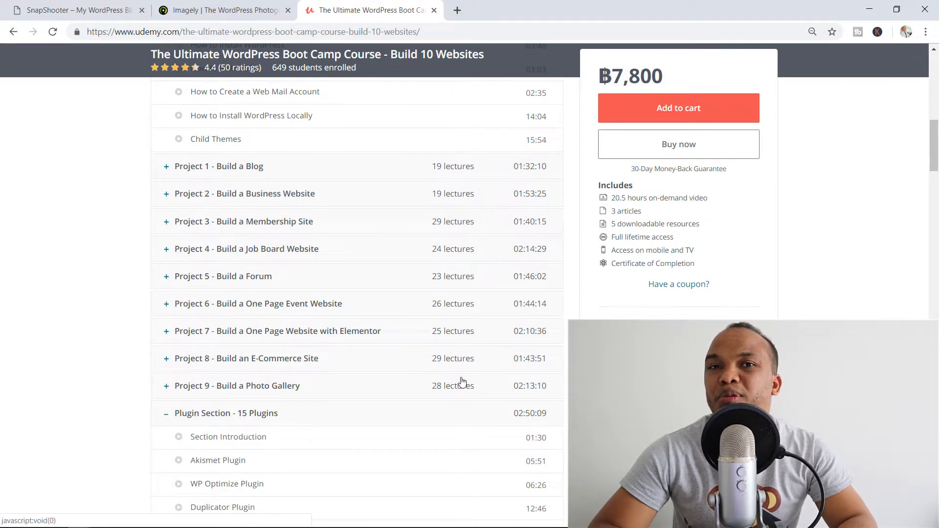
drag(935, 155, 937, 114)
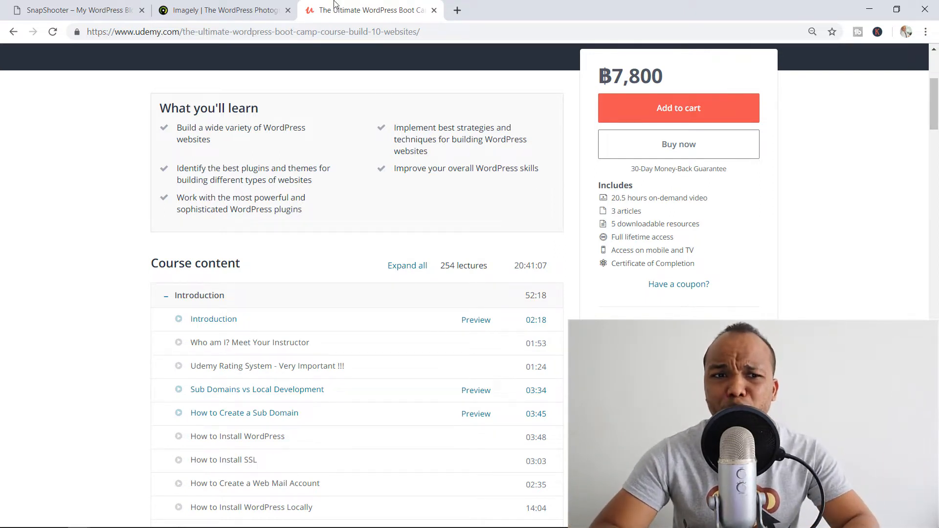
click(78, 5)
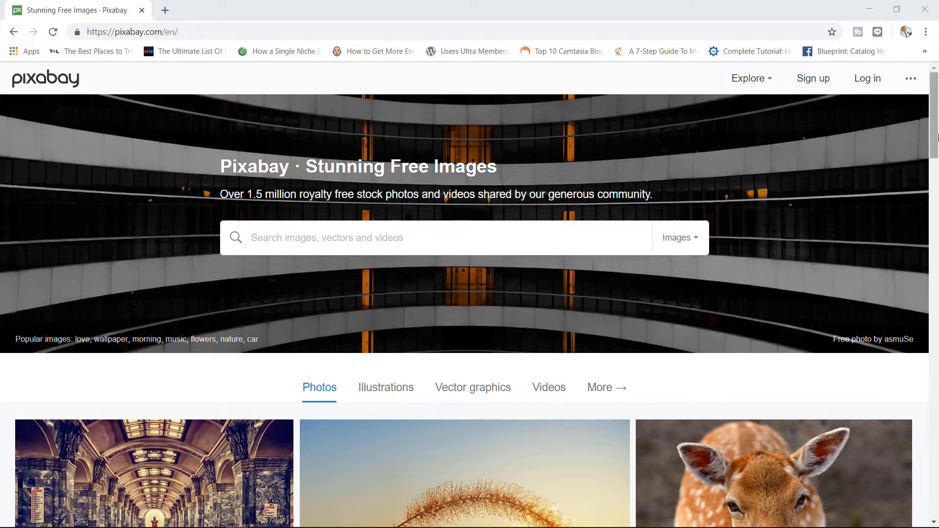
- Search Pixabay for free 'people' images
drag(937, 105, 922, 235)
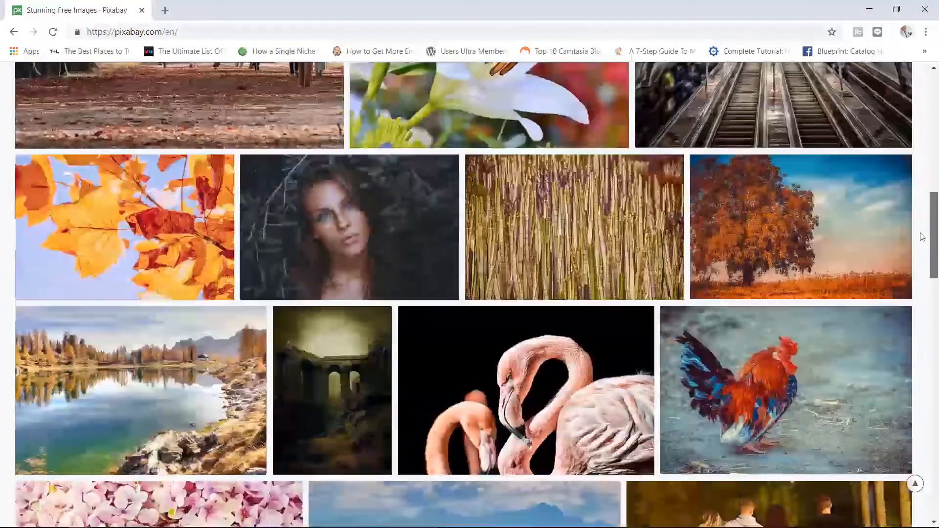
click(915, 483)
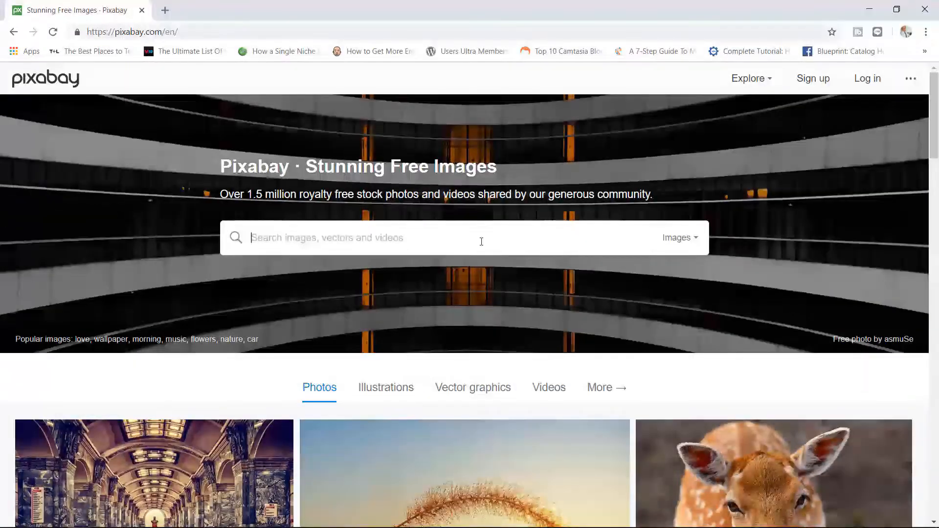
click(462, 245)
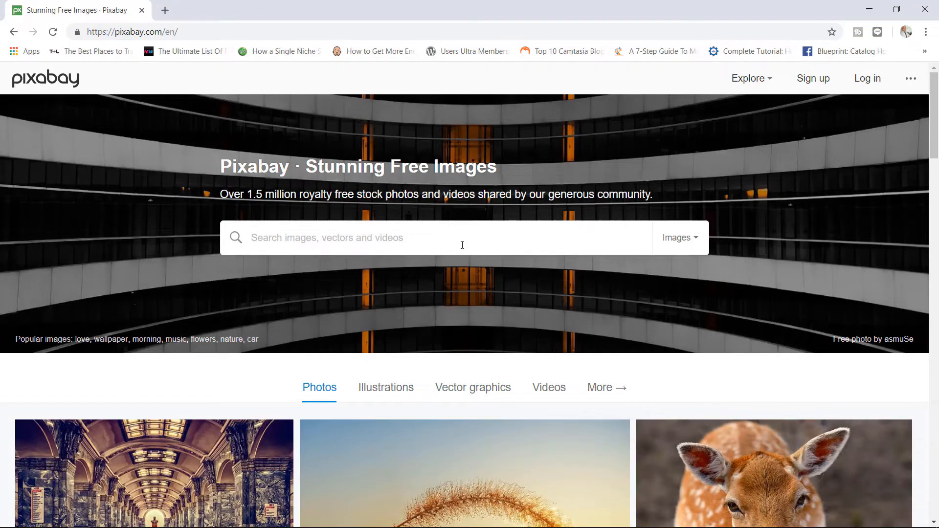
text(people)
key(Return)
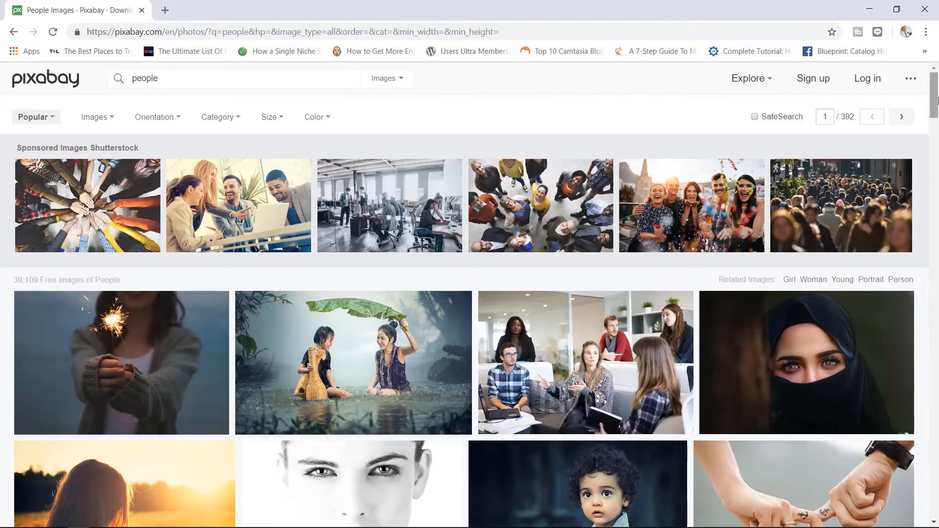
- Replace the search term with 'sport' to list the sports image results
drag(938, 100, 917, 248)
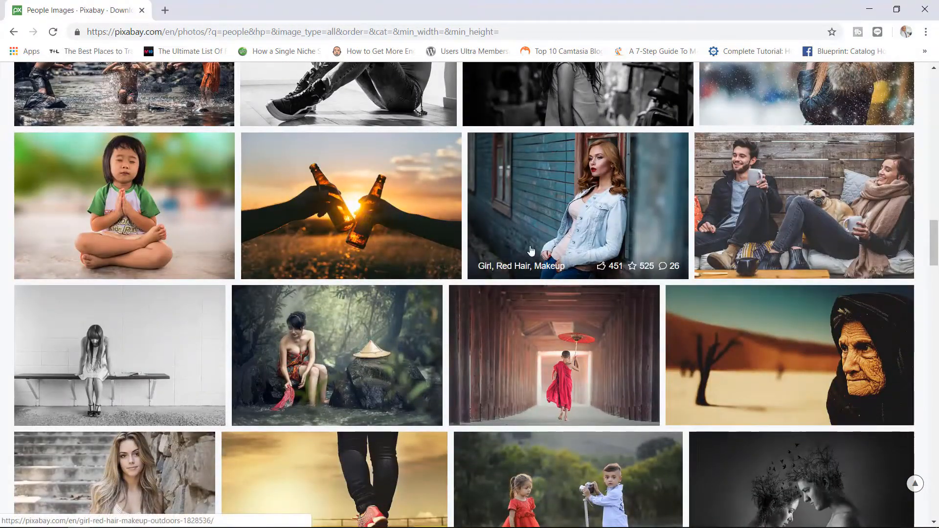
drag(934, 245, 934, 92)
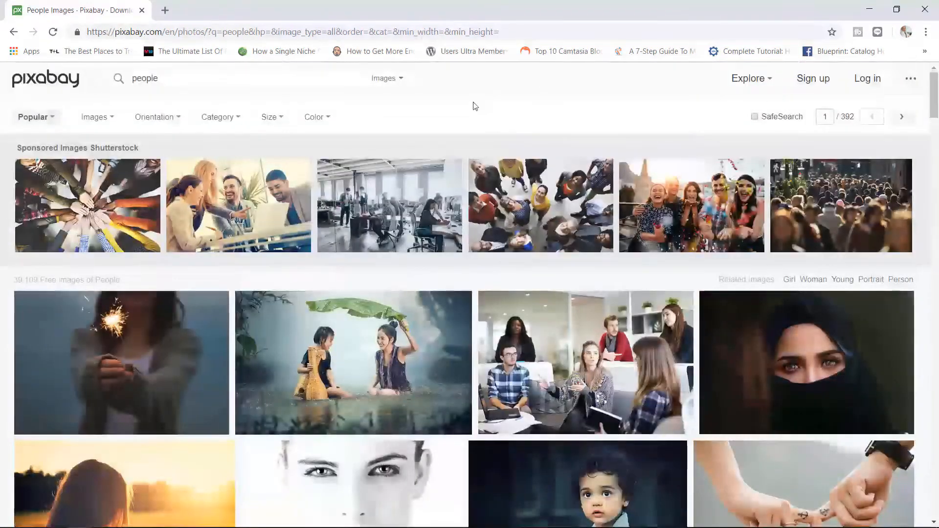
drag(177, 76, 55, 97)
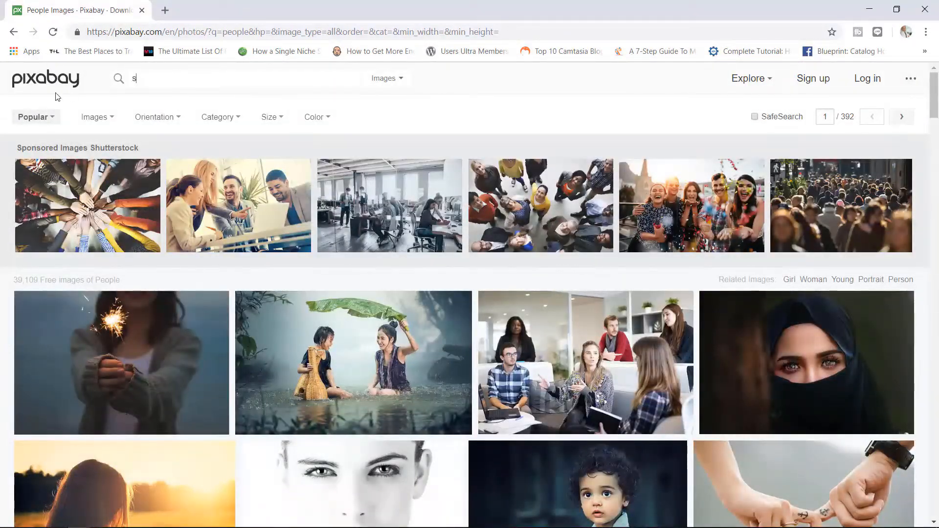
text(sports)
key(Return)
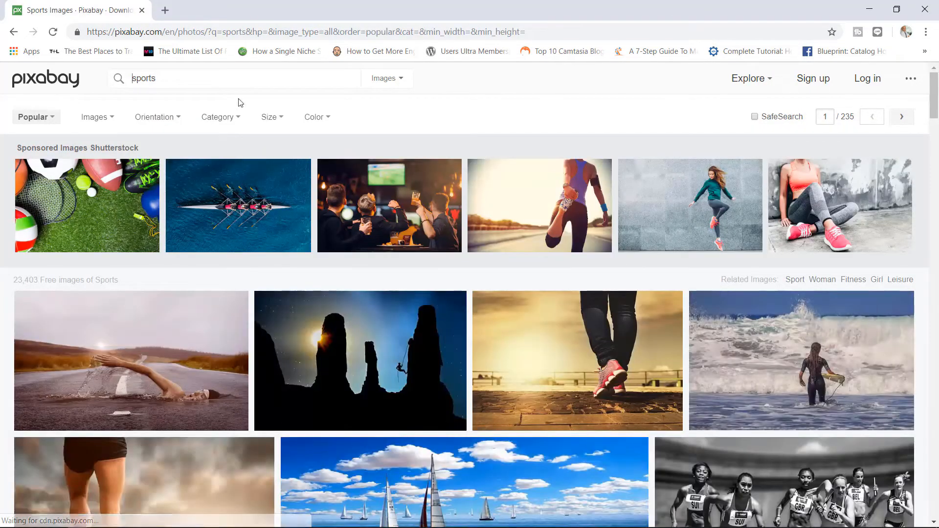
- Open the 'Swimmer Sport Swim' photo and list its JPG sizes, 640×383 to 7360×4405
mouse_move(935, 88)
mouse_down()
mouse_move(905, 199)
mouse_move(938, 82)
mouse_up()
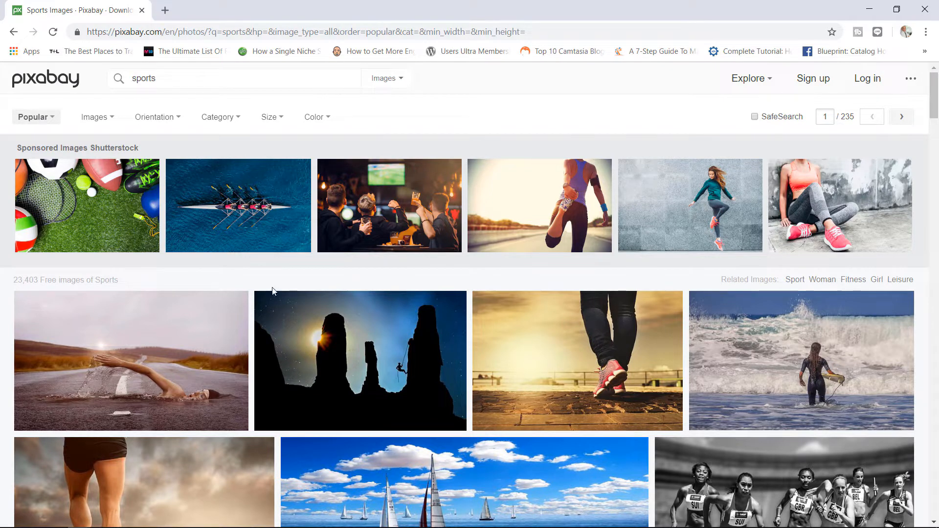
click(199, 329)
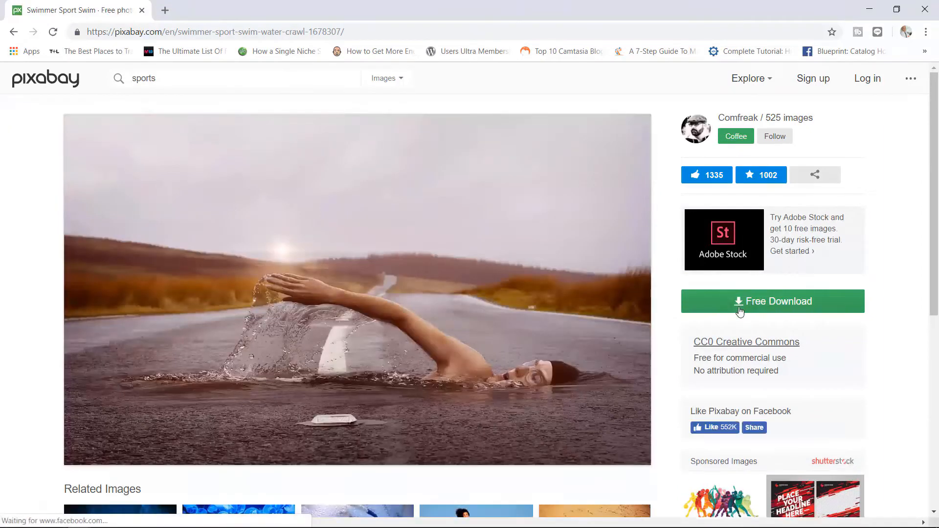
click(739, 309)
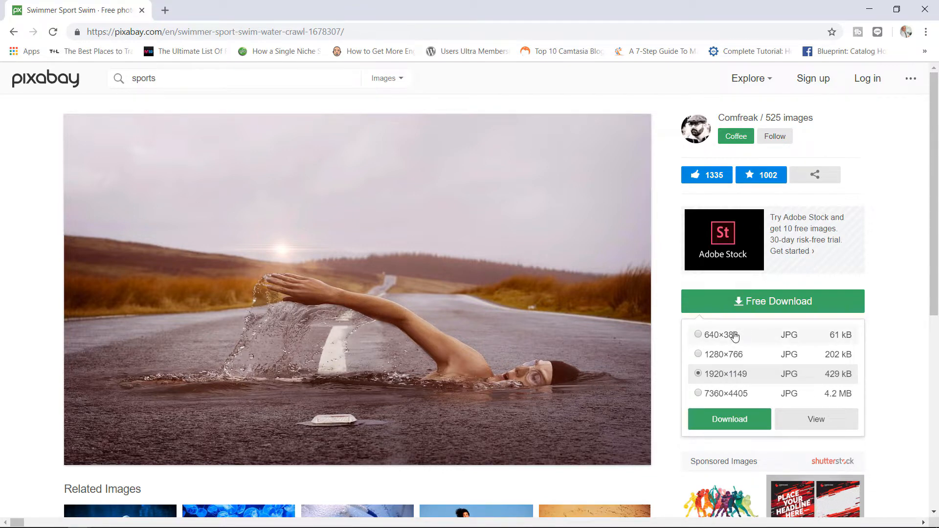
- Download the swimmer photo at 1920×1149 after passing the reCAPTCHA check
click(767, 312)
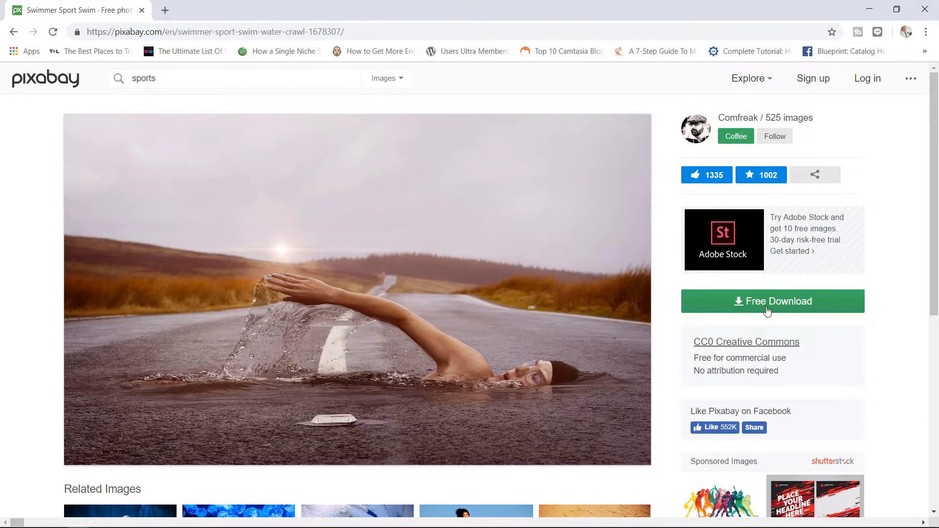
click(768, 311)
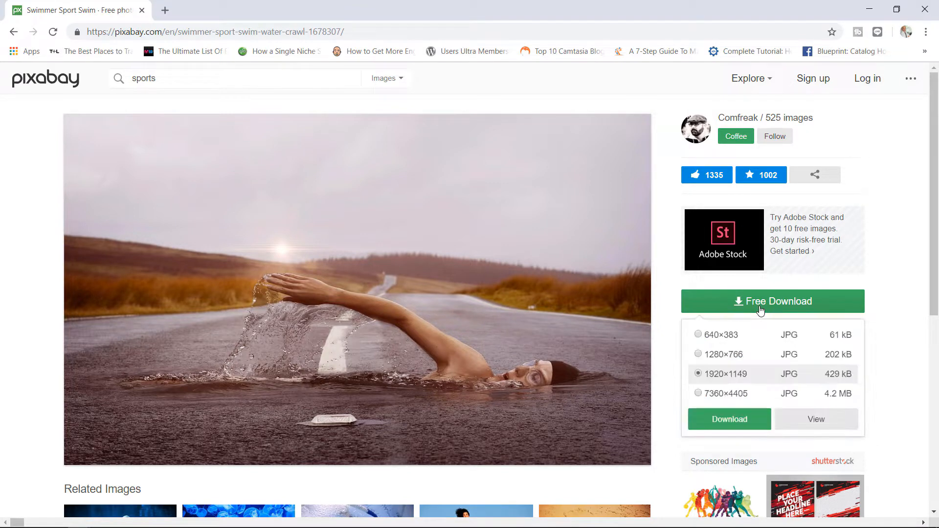
click(737, 415)
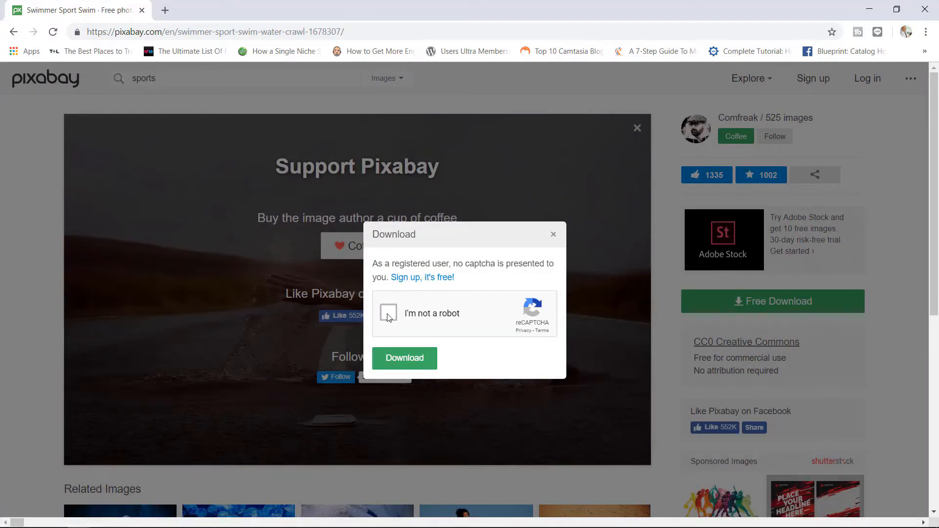
click(389, 316)
click(405, 362)
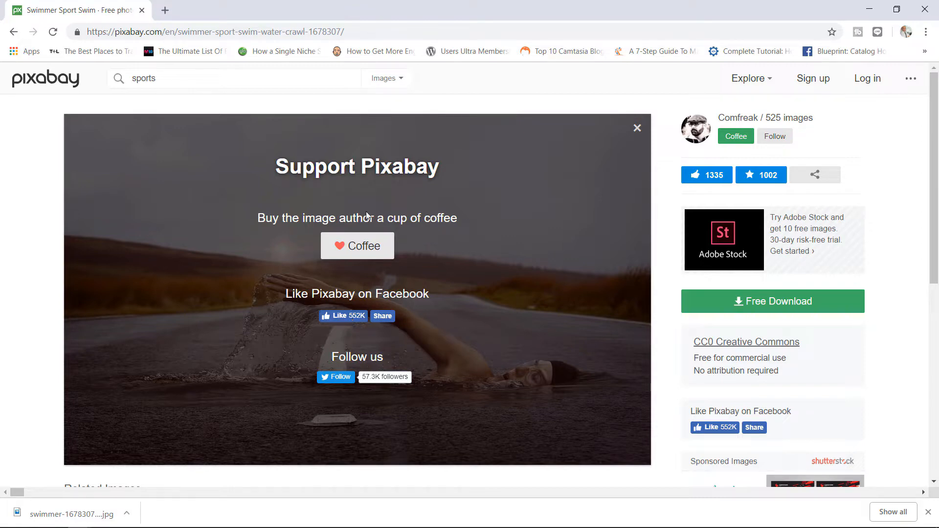
- Switch the Pixabay sports search from Images to Videos and scroll through the video results
click(405, 81)
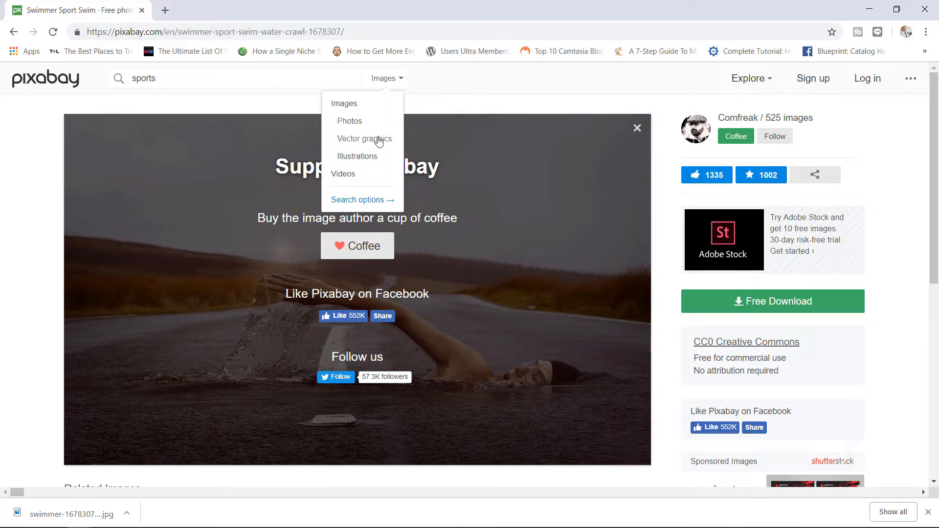
click(350, 175)
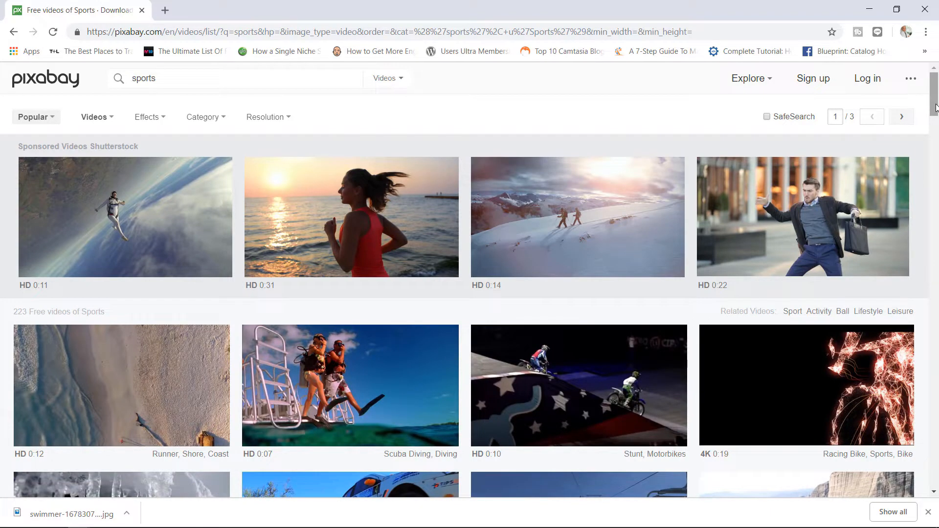
scroll(935, 108, down, 6)
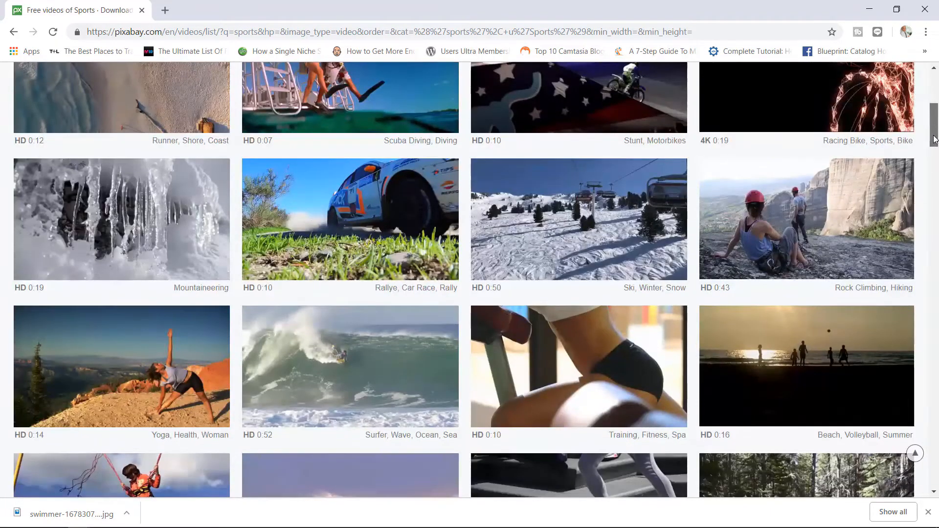
scroll(935, 107, up, 5)
scroll(936, 108, up, 1)
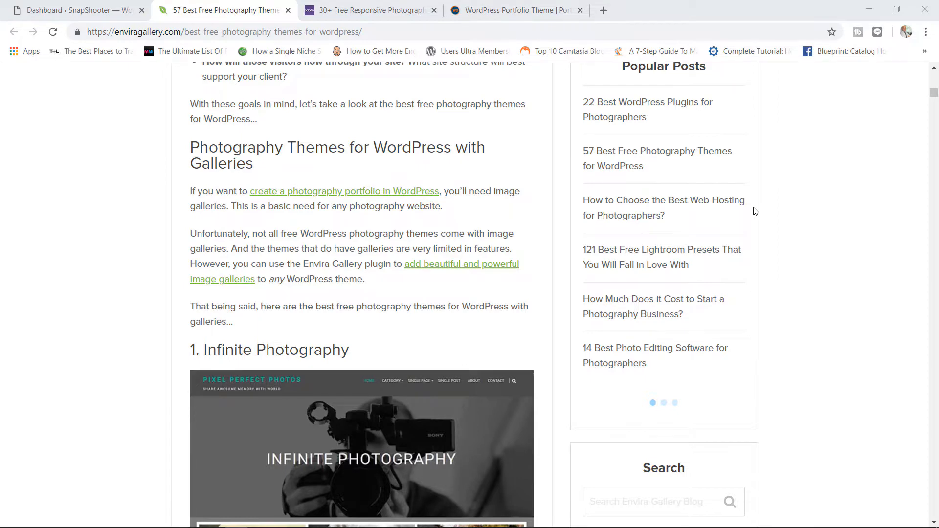
- Scroll the Envira themes list down to section 8, Seos Photography, then switch to the Colorlib article
scroll(756, 211, down, 3)
scroll(755, 211, down, 1)
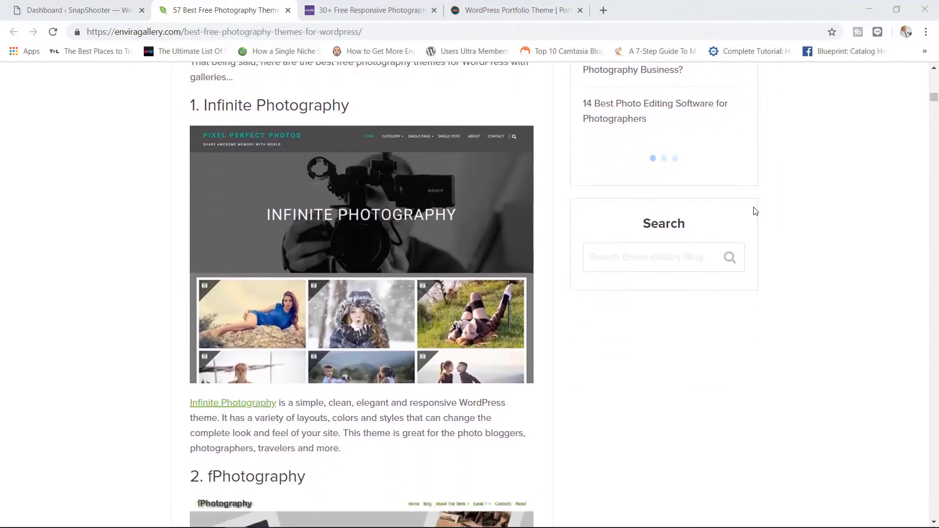
scroll(755, 211, down, 4)
scroll(756, 211, down, 5)
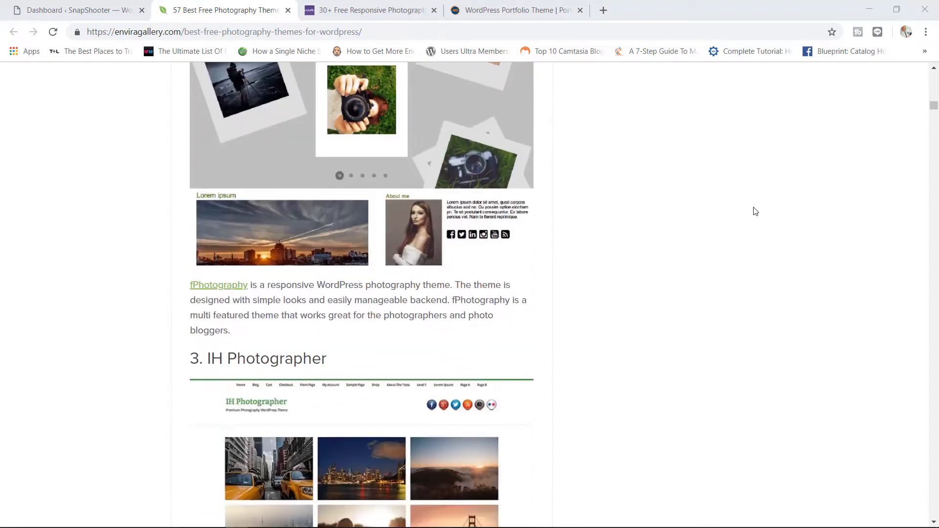
scroll(755, 211, down, 12)
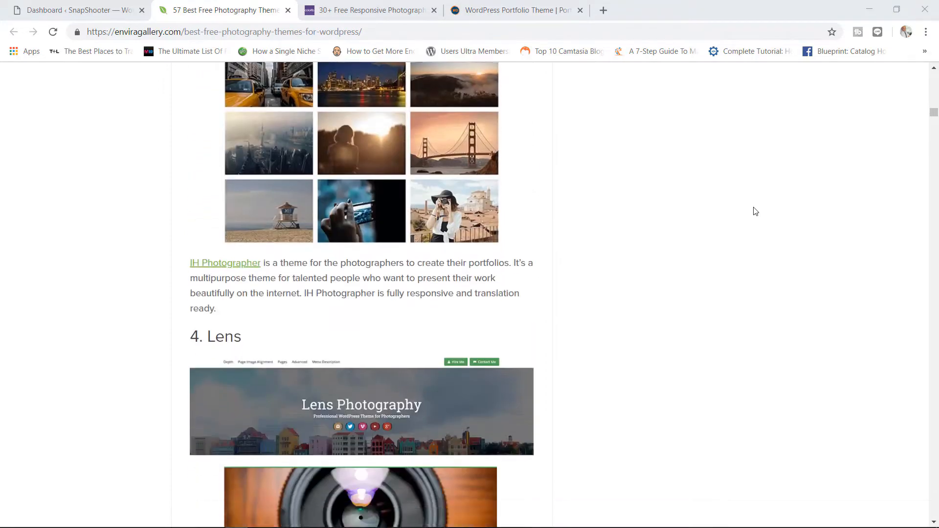
scroll(755, 211, down, 12)
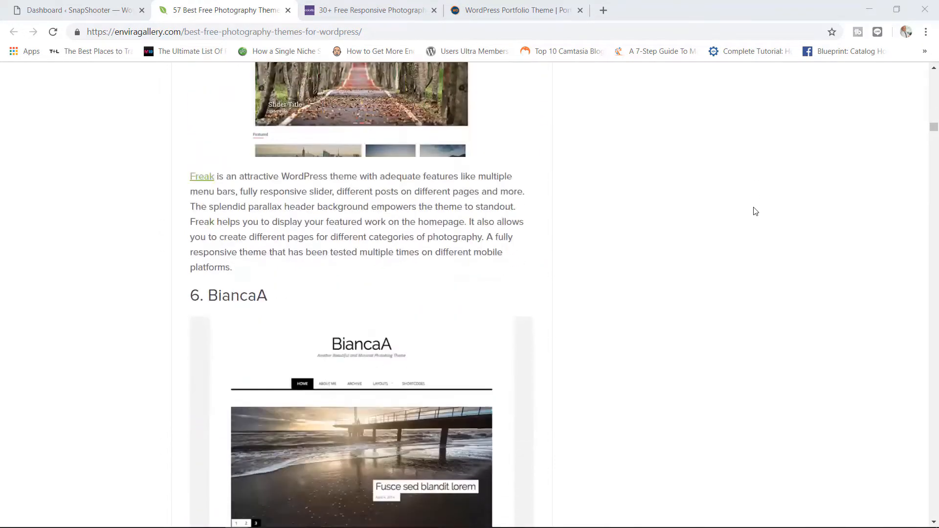
scroll(755, 211, down, 7)
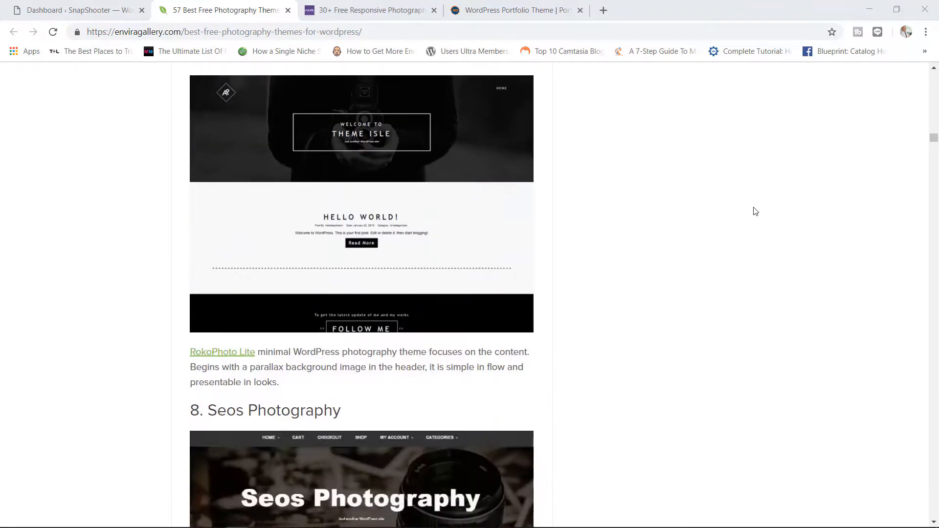
scroll(756, 212, down, 3)
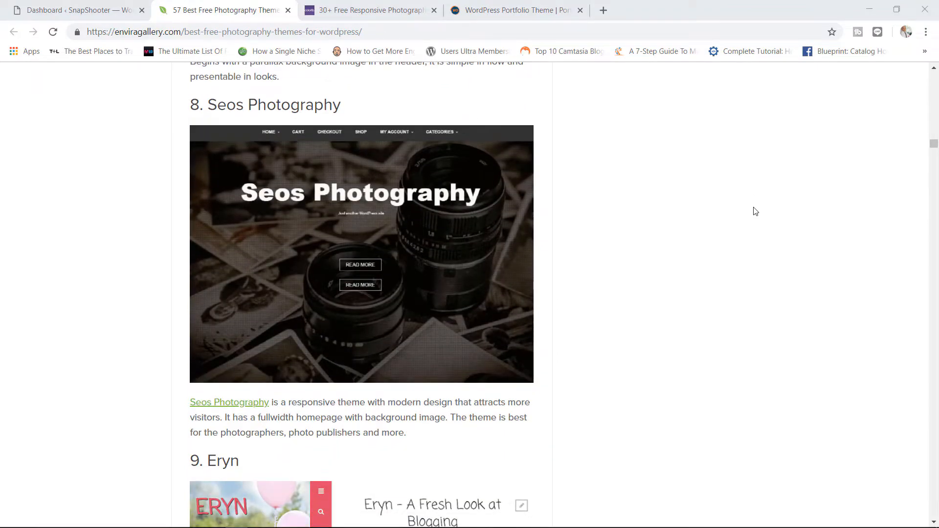
click(362, 10)
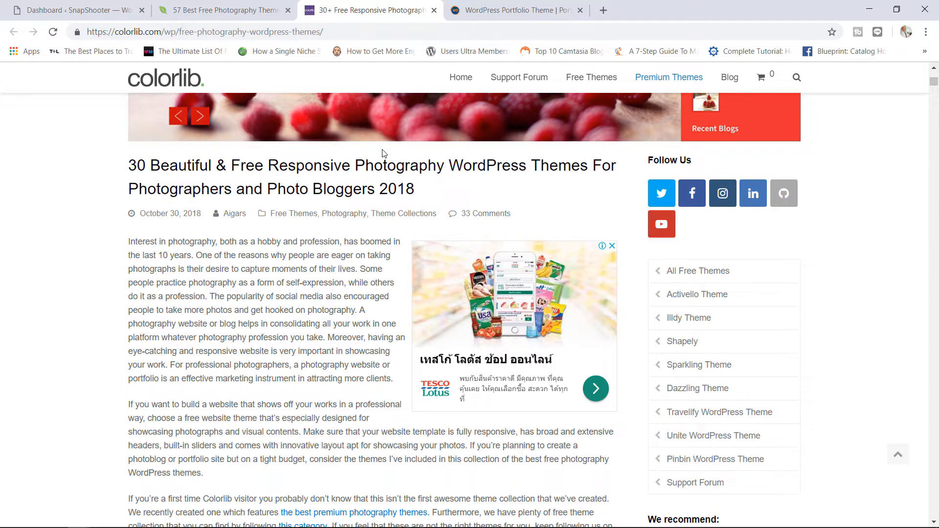
- Scroll the Colorlib list past Shapely, Illdy and Allegiant to Antreas, then bring up Web Dorado's Portfolio Gallery page
scroll(544, 309, down, 10)
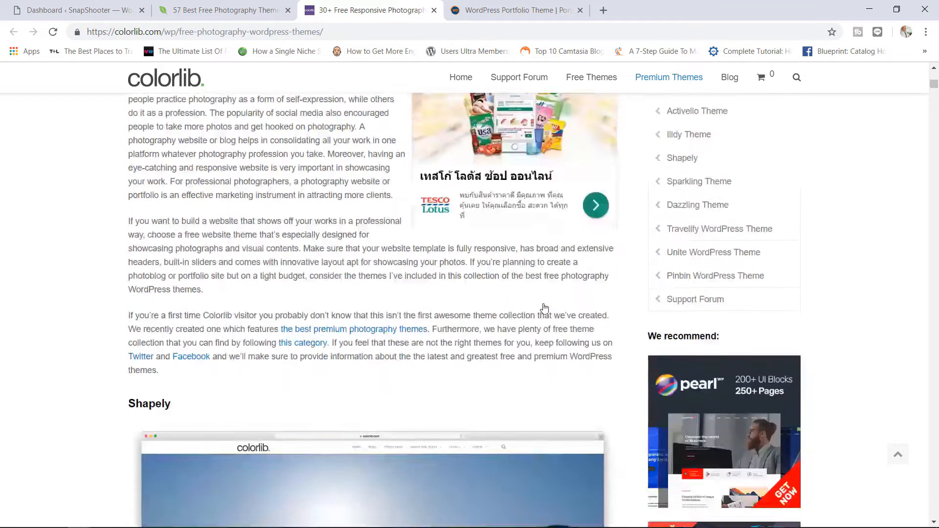
scroll(544, 308, down, 12)
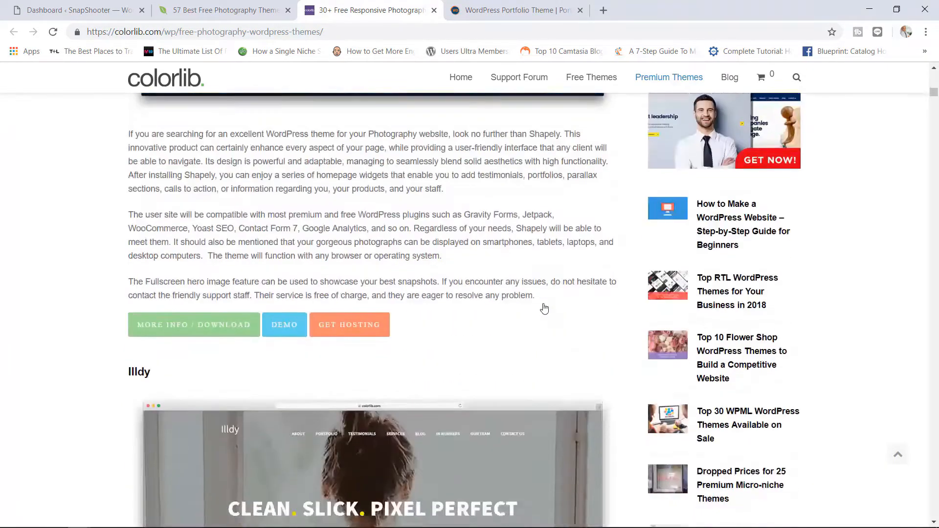
scroll(543, 308, down, 6)
scroll(200, 264, up, 4)
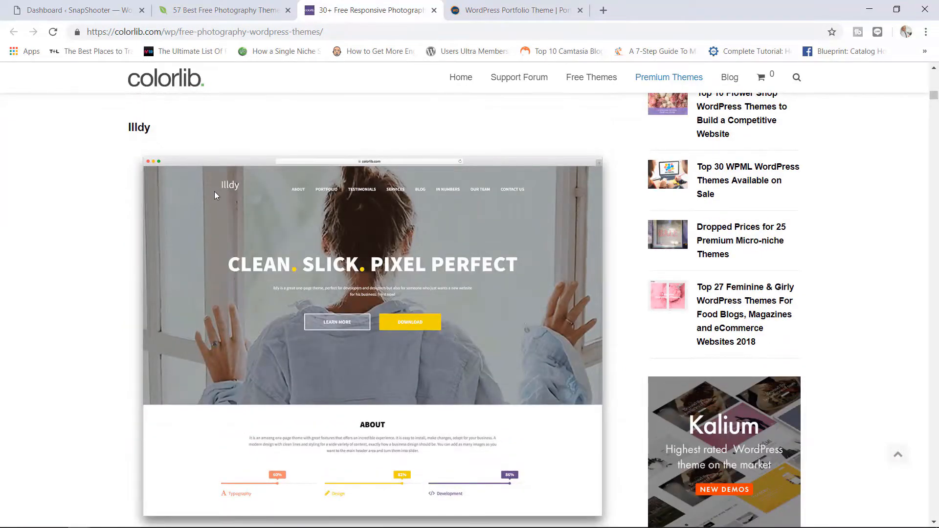
scroll(215, 195, up, 1)
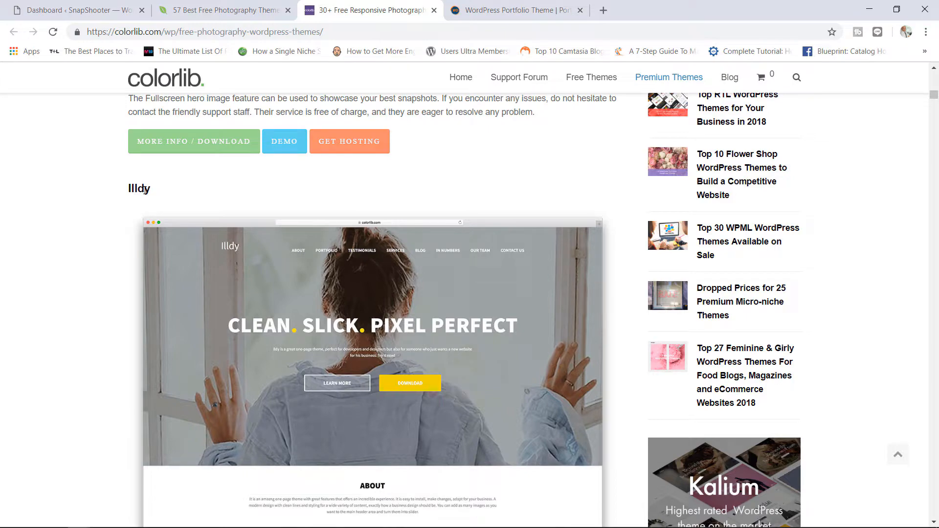
scroll(498, 257, down, 7)
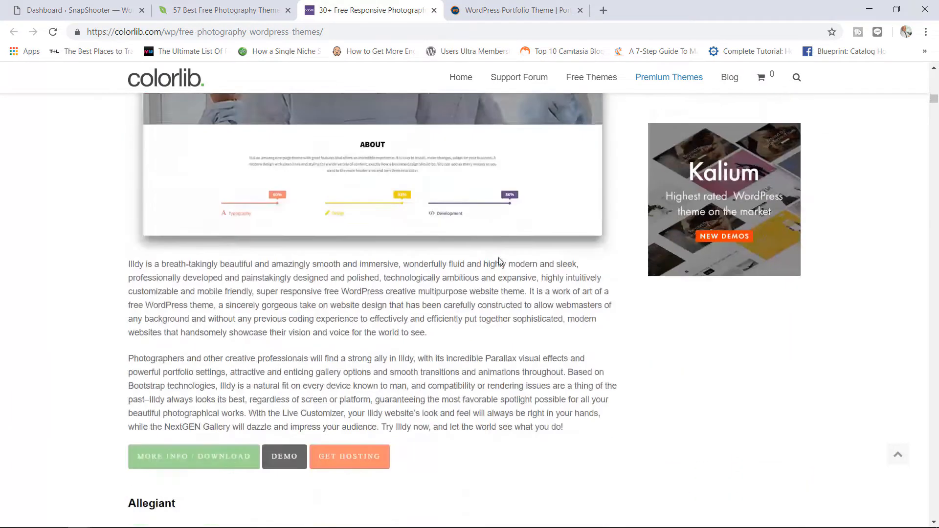
scroll(499, 260, down, 12)
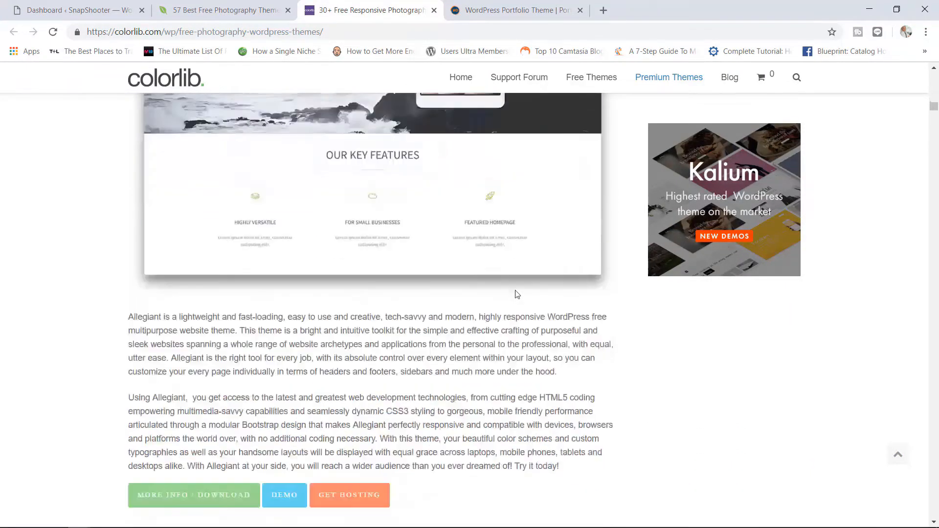
scroll(517, 294, down, 6)
scroll(586, 318, down, 2)
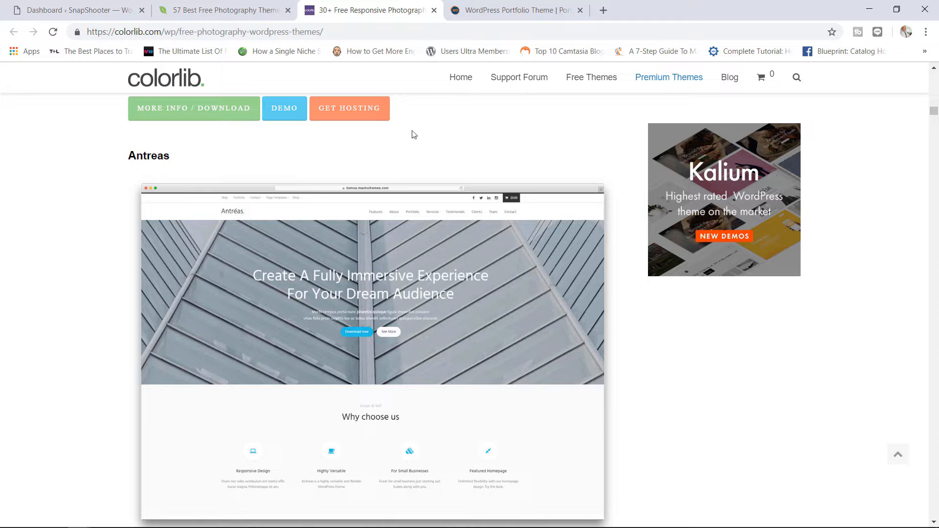
click(513, 4)
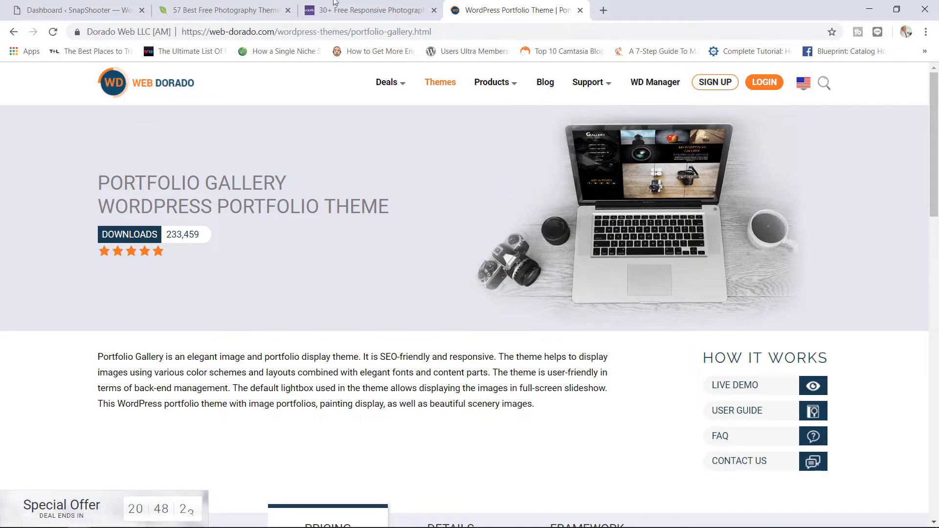
- Check the installed themes under Appearance > Themes, view the live front page, then return to the dashboard
click(76, 4)
mouse_move(77, 262)
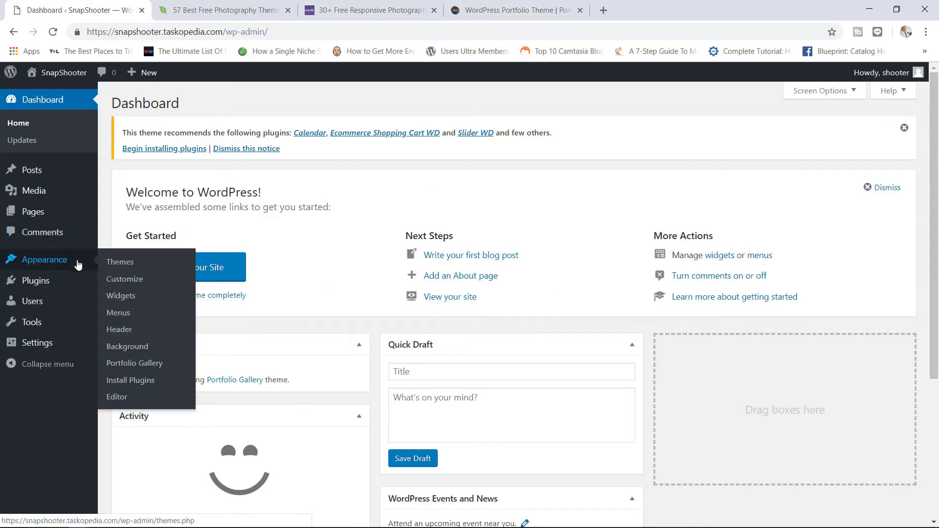
click(112, 264)
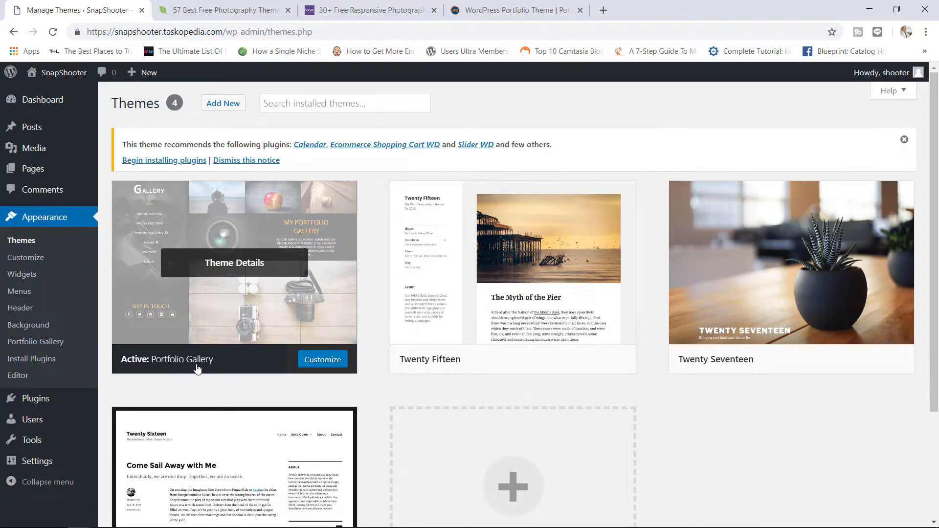
click(68, 75)
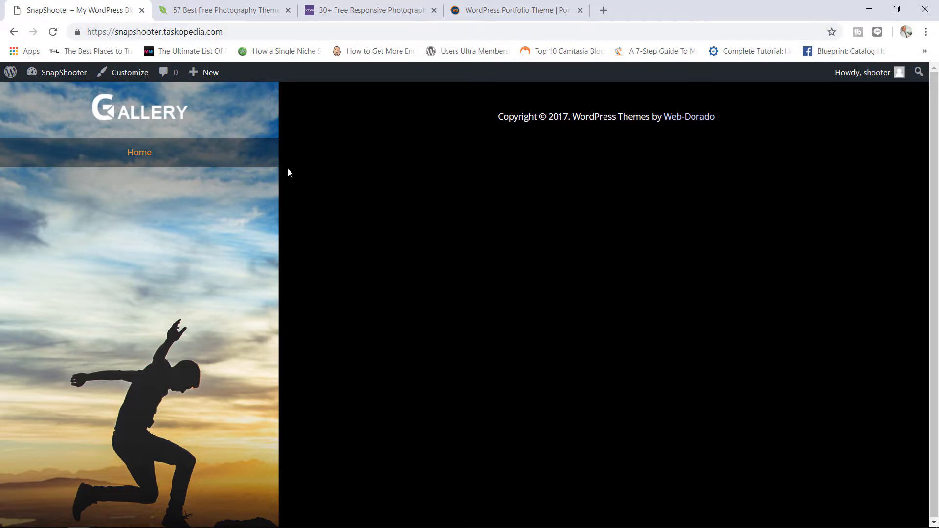
click(70, 73)
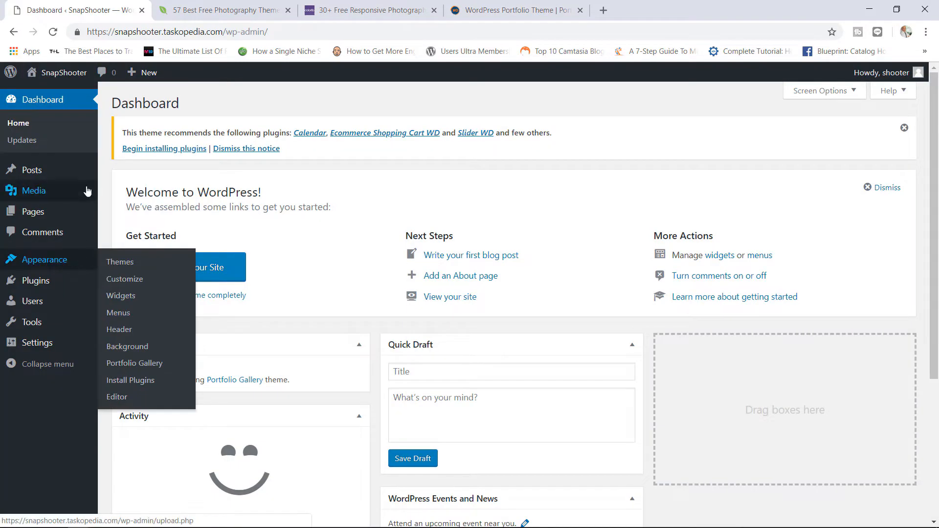
- Start a new page via Pages > Add New and scroll to its Portfolio Gallery Layout box with 30% menu width
mouse_move(72, 221)
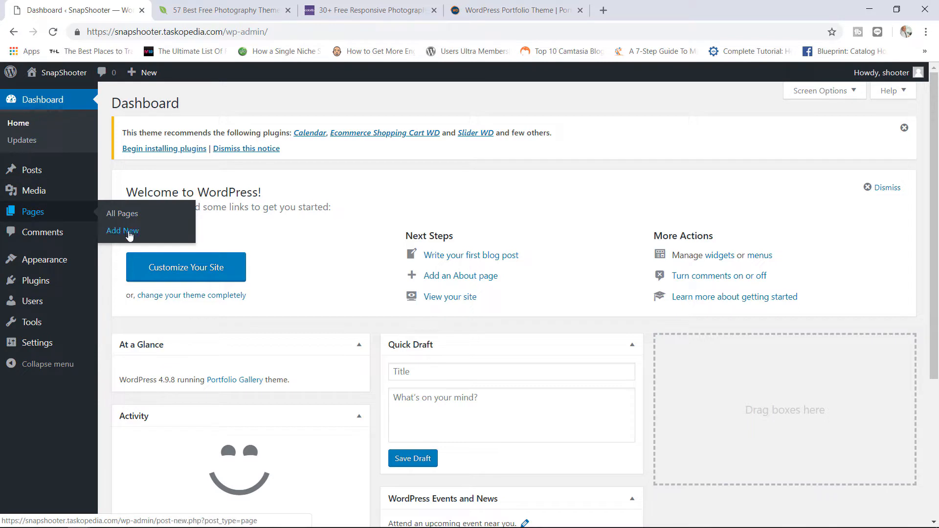
click(130, 234)
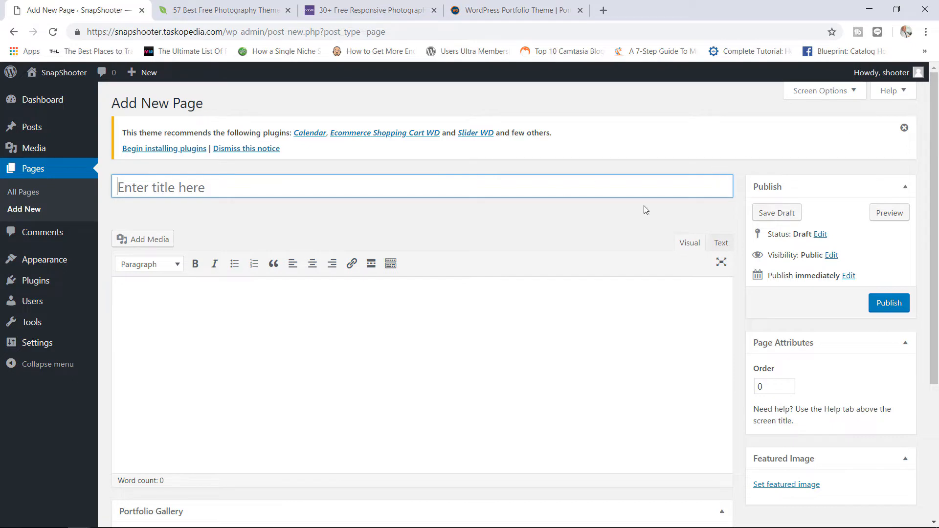
drag(935, 147, 934, 279)
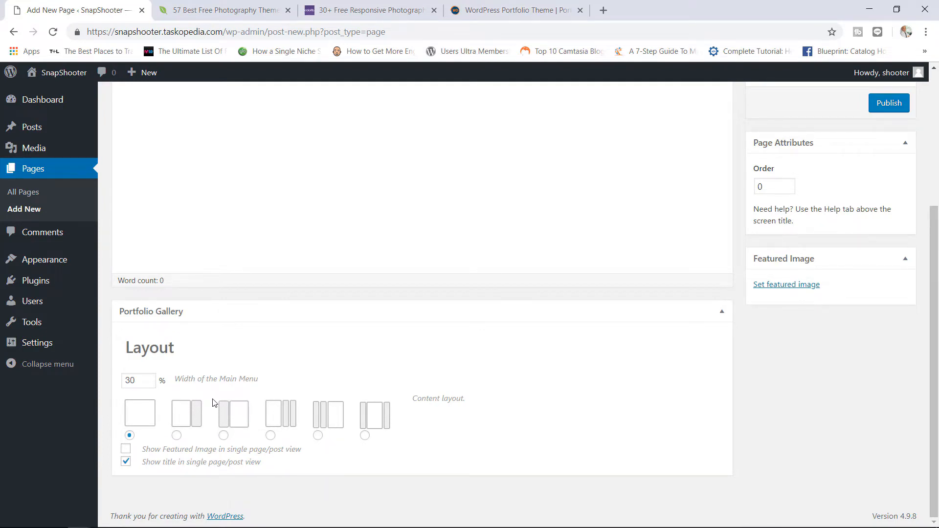
mouse_move(59, 258)
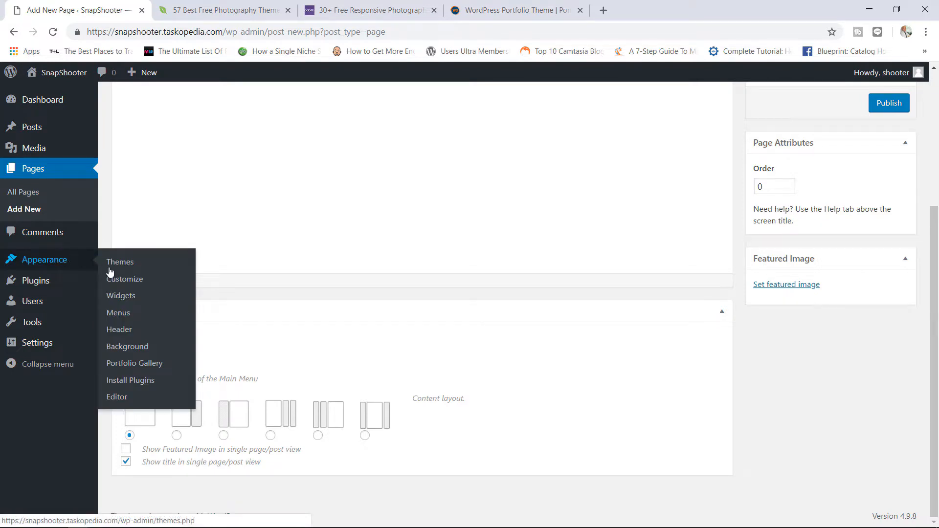
- Open the theme Customizer and look over the Layout Editor controls
click(140, 281)
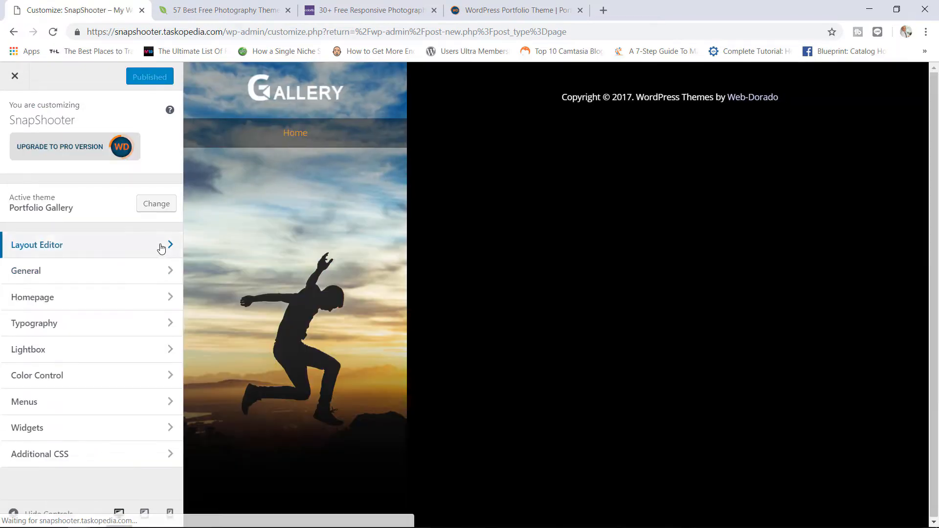
click(162, 247)
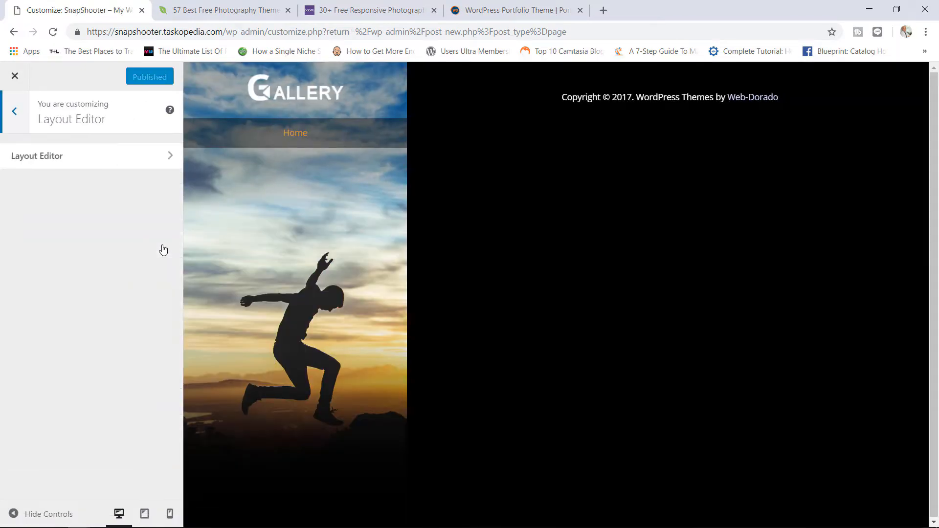
click(140, 165)
click(11, 111)
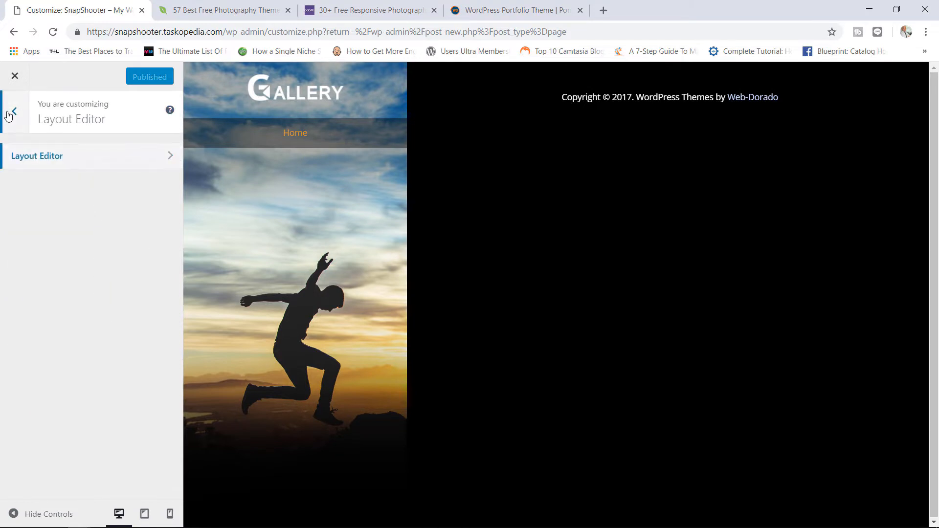
- Review the General - Main and General - Links settings, then close the Customizer
click(66, 278)
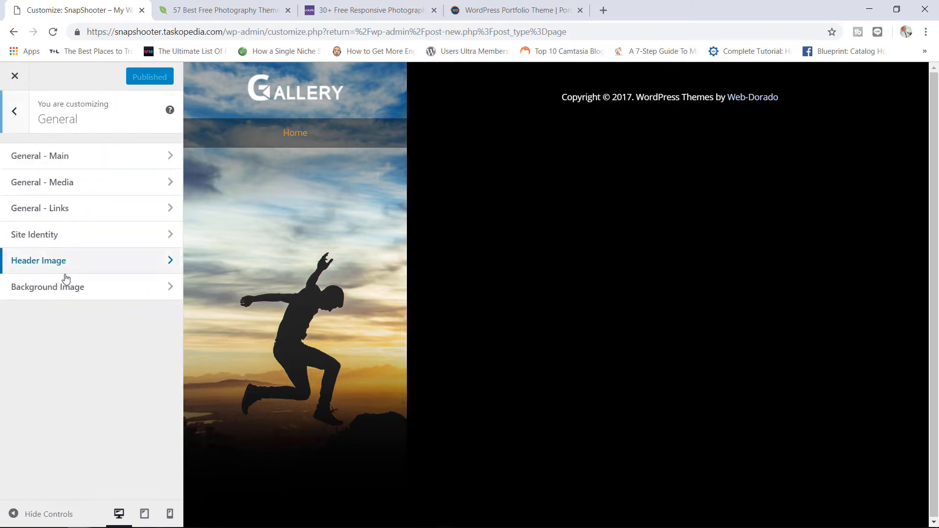
click(97, 165)
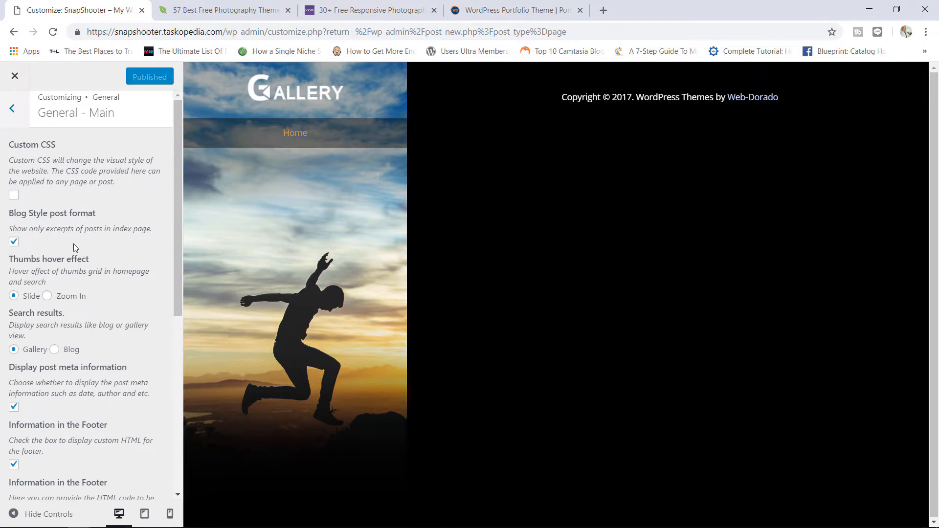
click(12, 111)
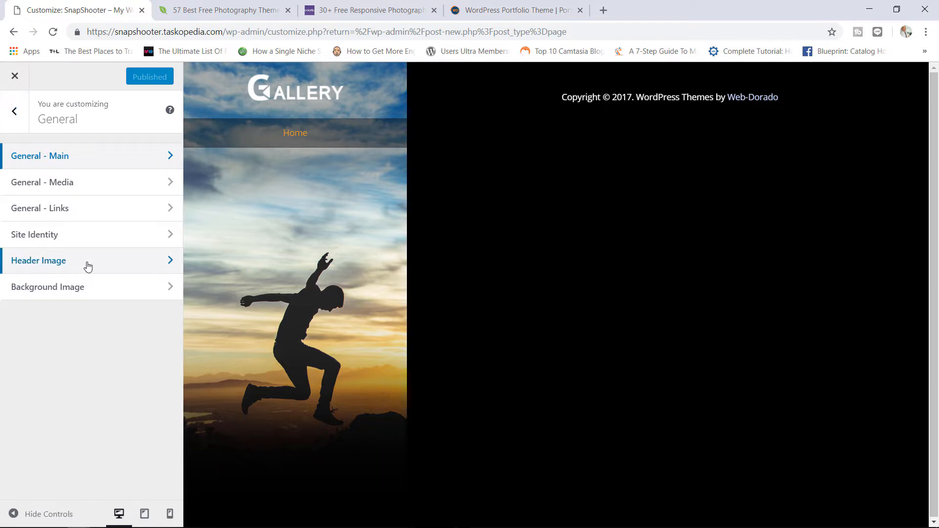
click(104, 210)
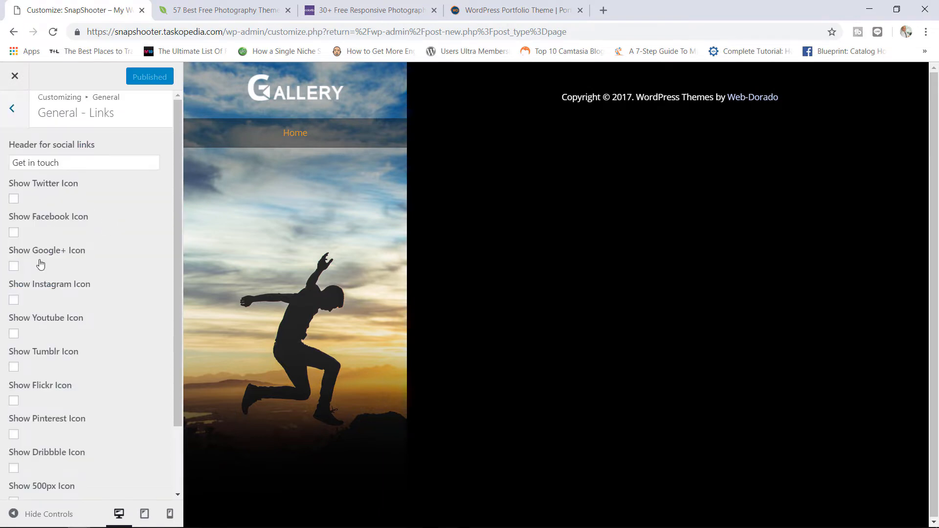
click(16, 113)
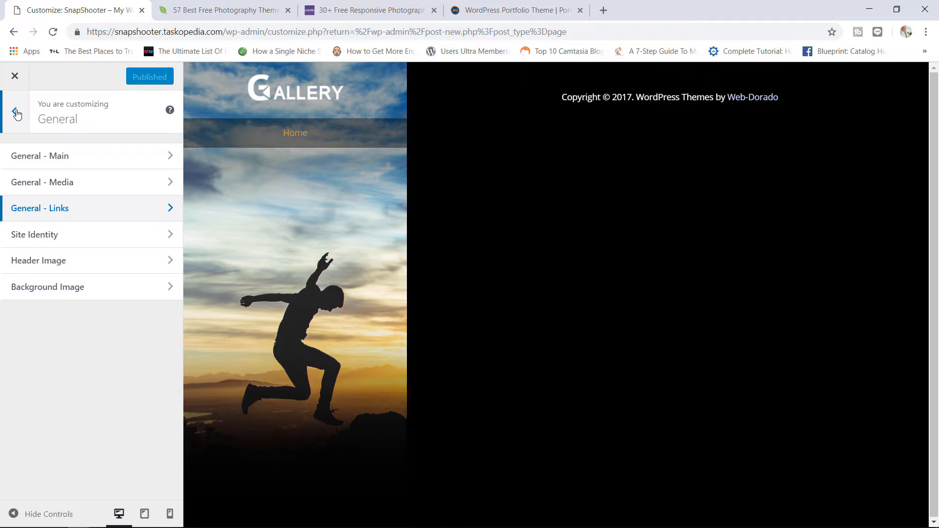
click(15, 112)
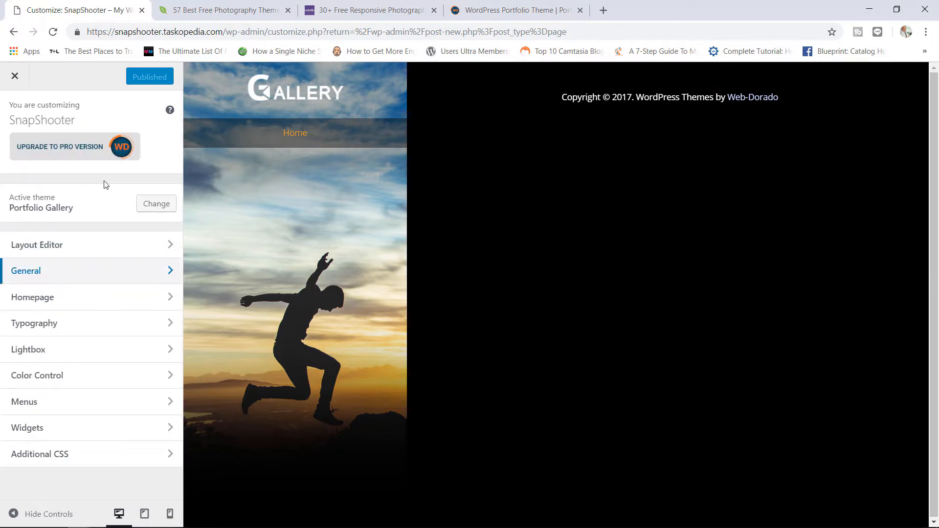
click(15, 75)
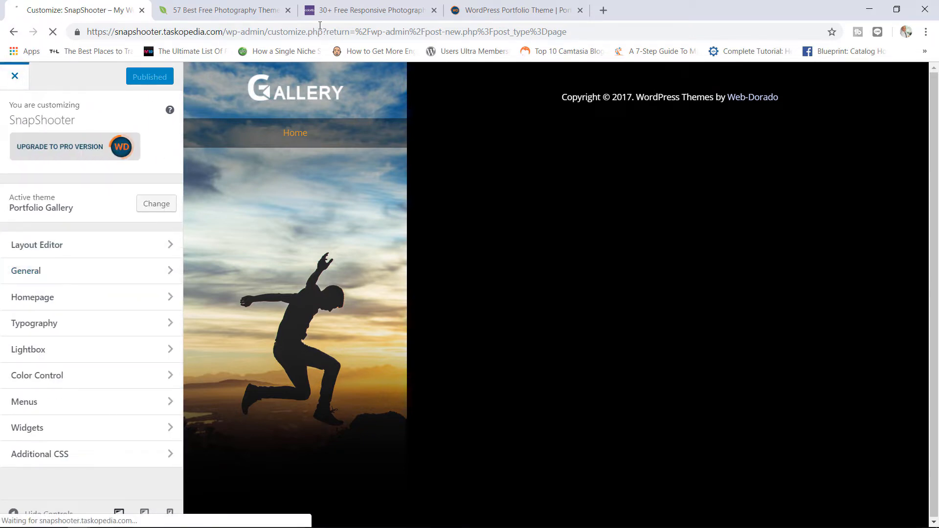
- Read through the NextGEN Gallery plugin page on WordPress.org, then switch to the Imagely homepage
click(489, 6)
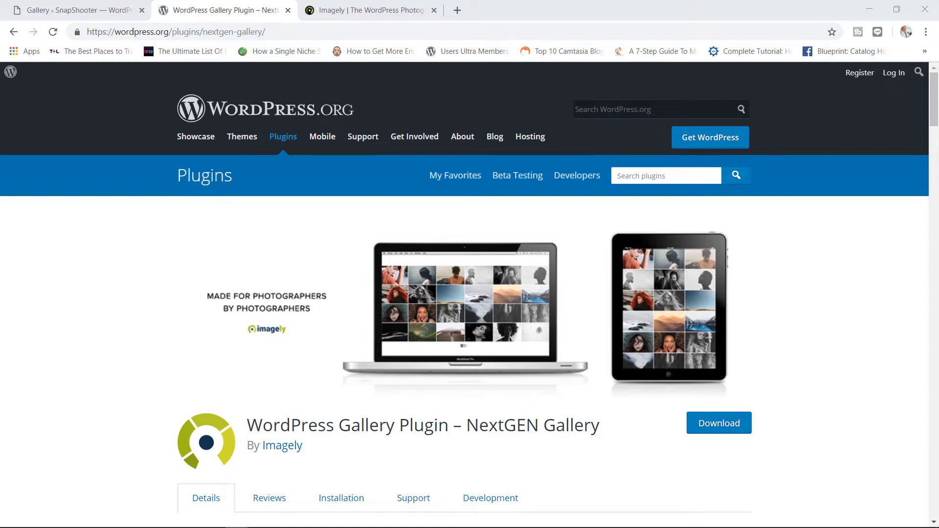
drag(936, 109, 937, 126)
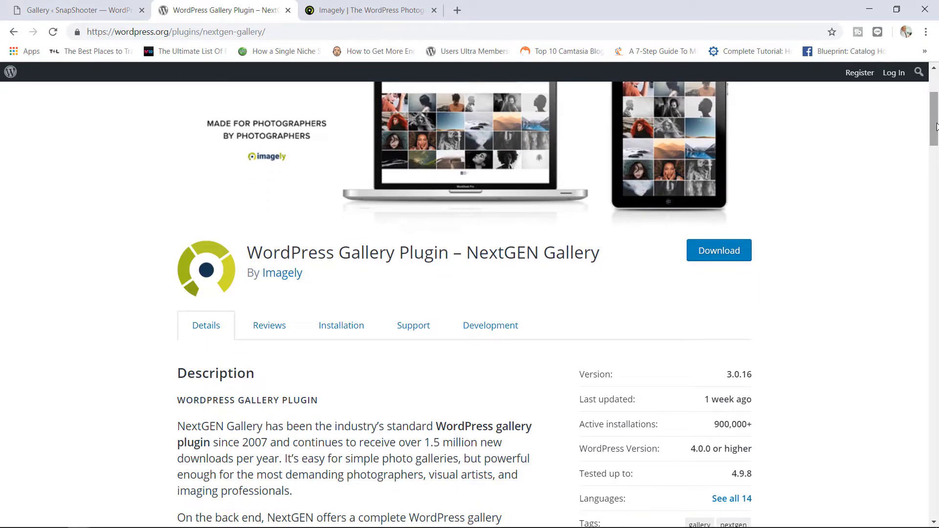
drag(936, 126, 936, 151)
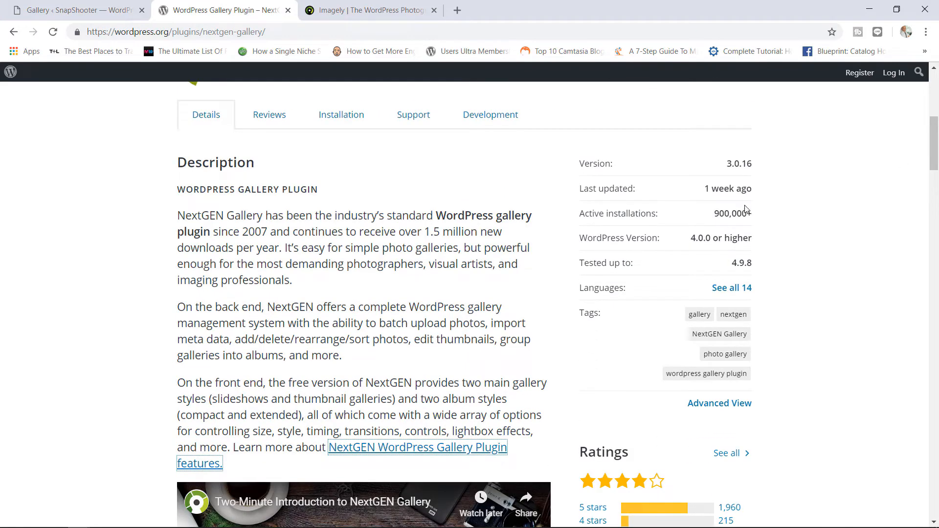
drag(936, 157, 936, 115)
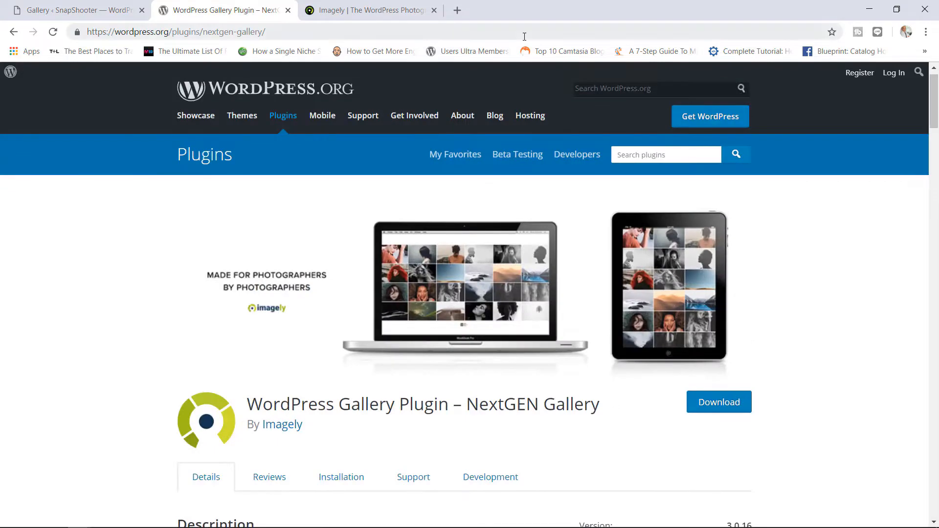
click(372, 7)
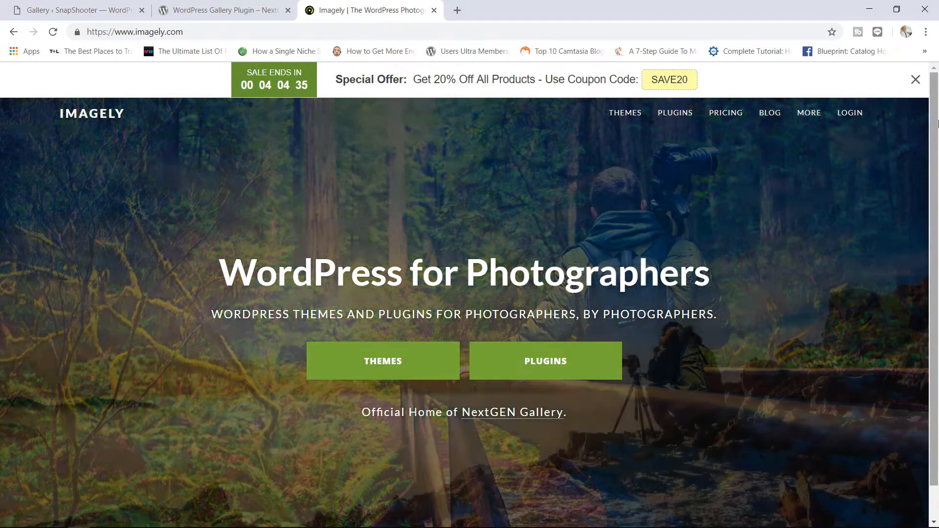
- From the Imagely homepage, open the NextGEN Gallery plugin page and glance over it
scroll(679, 289, down, 1)
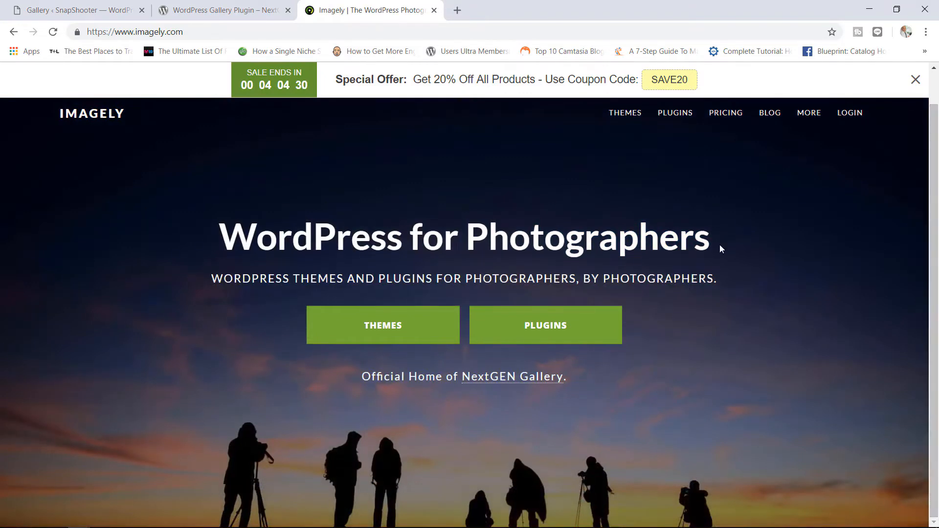
click(513, 381)
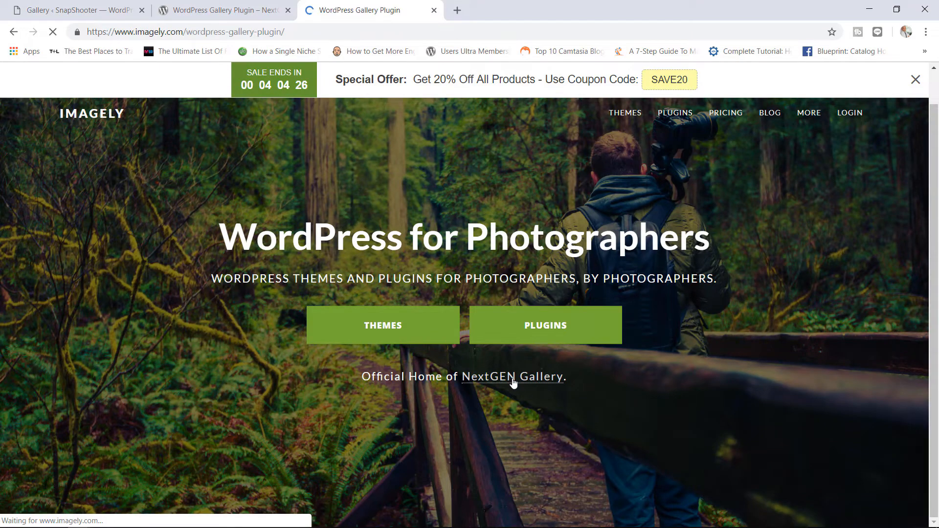
scroll(870, 174, down, 1)
scroll(880, 169, up, 1)
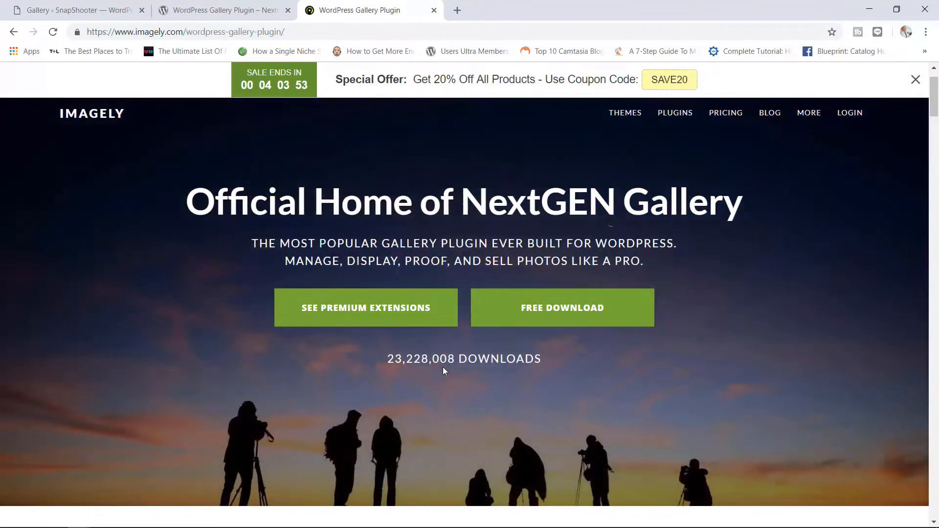
- Open the NextGEN Plus product page and scroll to its landscape Quick Sample Gallery
mouse_move(670, 111)
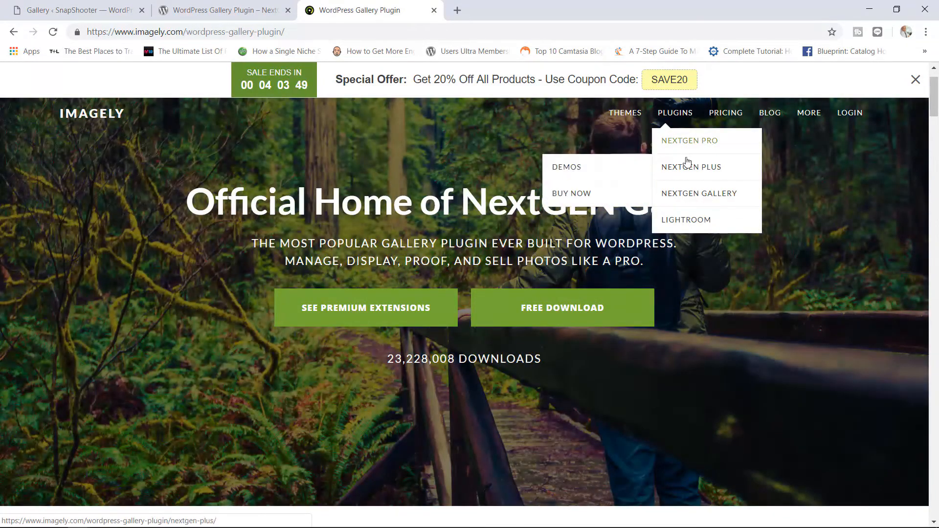
click(693, 169)
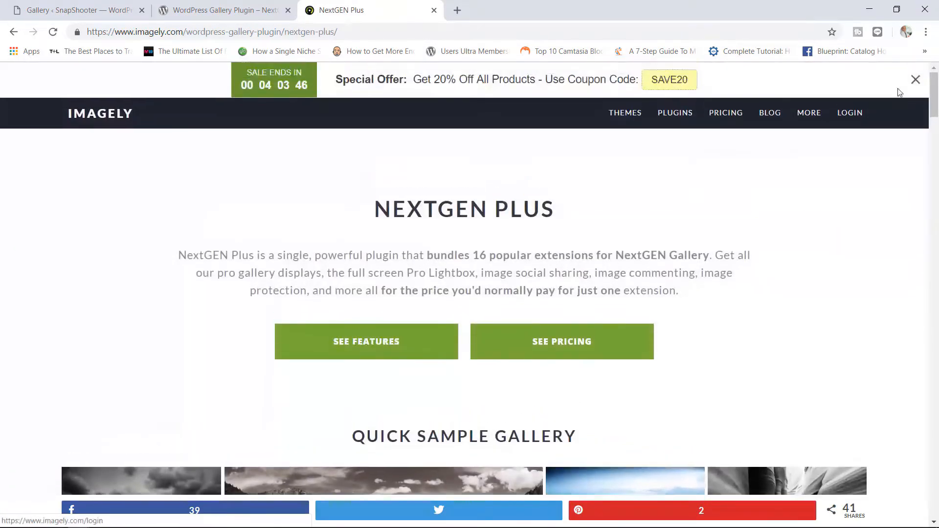
mouse_move(934, 98)
mouse_down()
mouse_move(931, 186)
mouse_move(920, 212)
mouse_move(919, 88)
mouse_up()
- Scroll through the NextGEN Gallery plugin details, then return to the SnapShooter admin's opt-in prompt
click(202, 4)
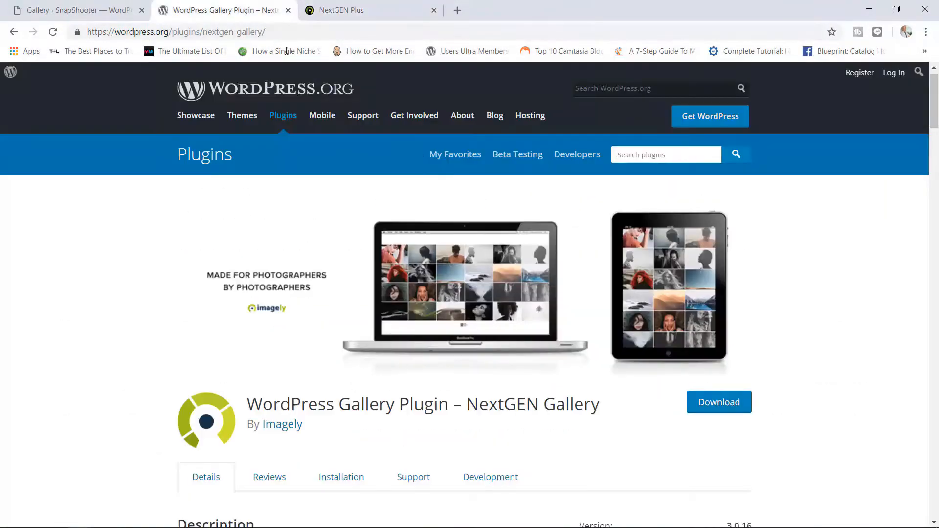
drag(935, 122, 934, 151)
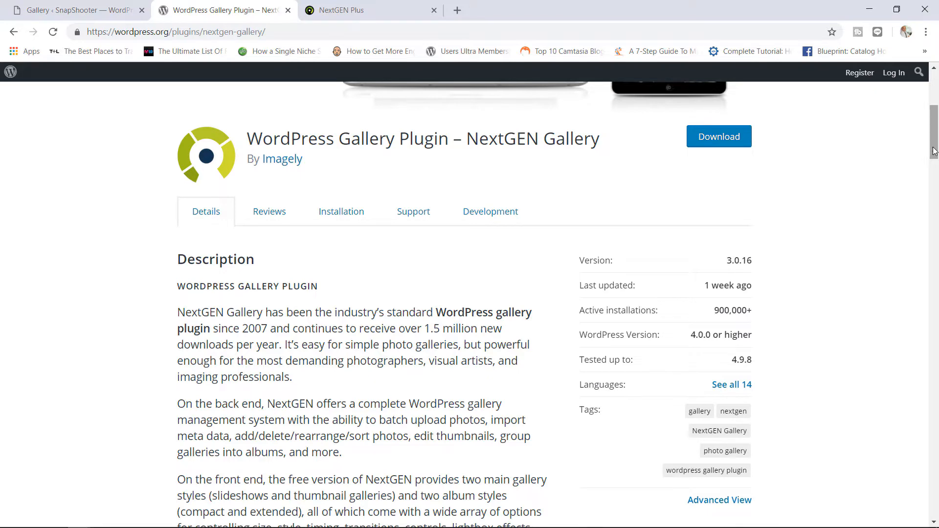
drag(934, 150, 935, 136)
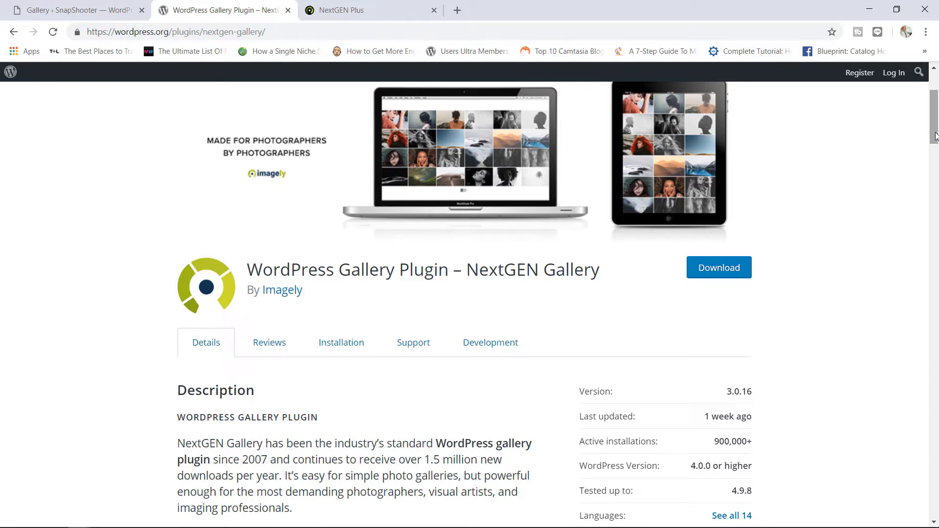
drag(934, 136, 935, 107)
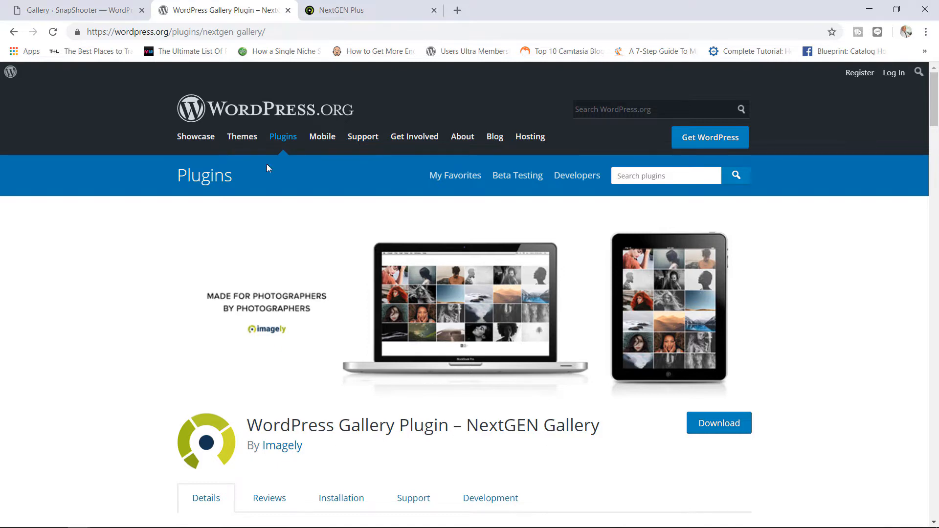
click(115, 9)
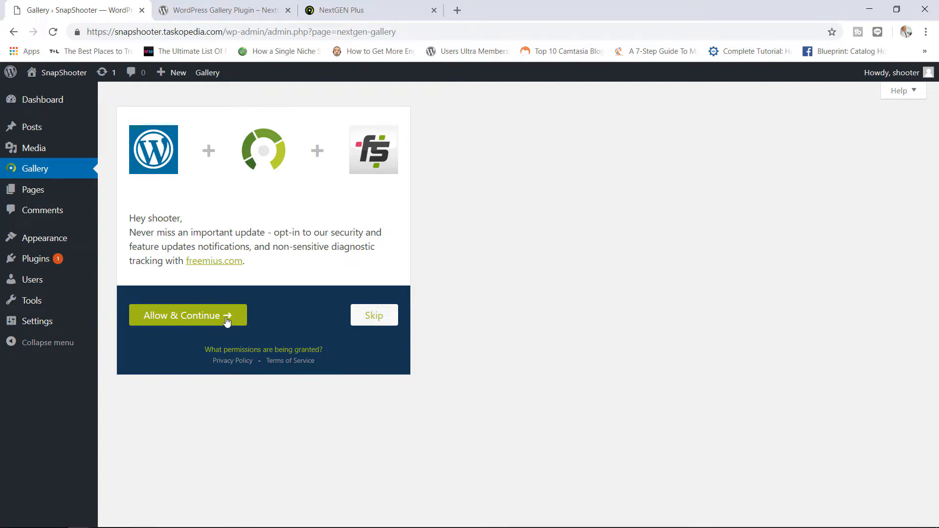
- Skip the Freemius opt-in to load the Welcome to NextGEN Gallery overview with its intro video
click(380, 319)
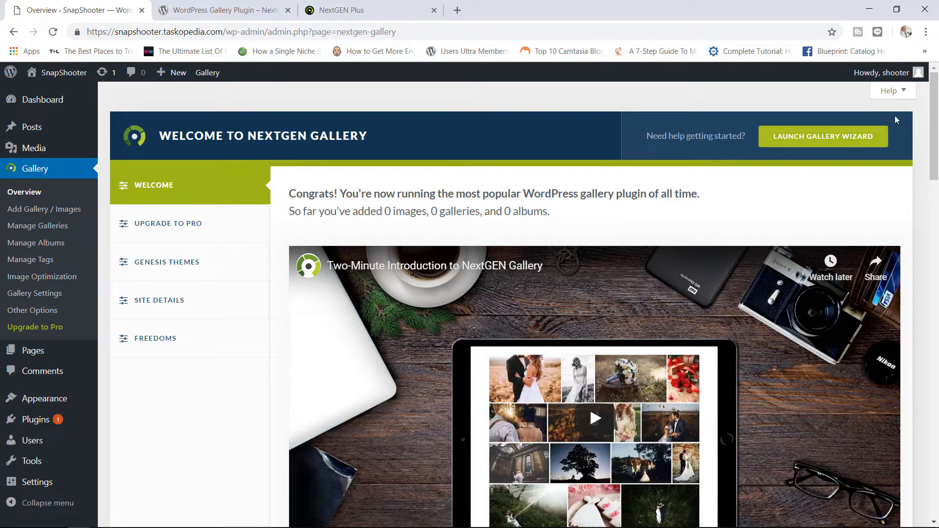
scroll(860, 134, down, 3)
scroll(860, 135, up, 3)
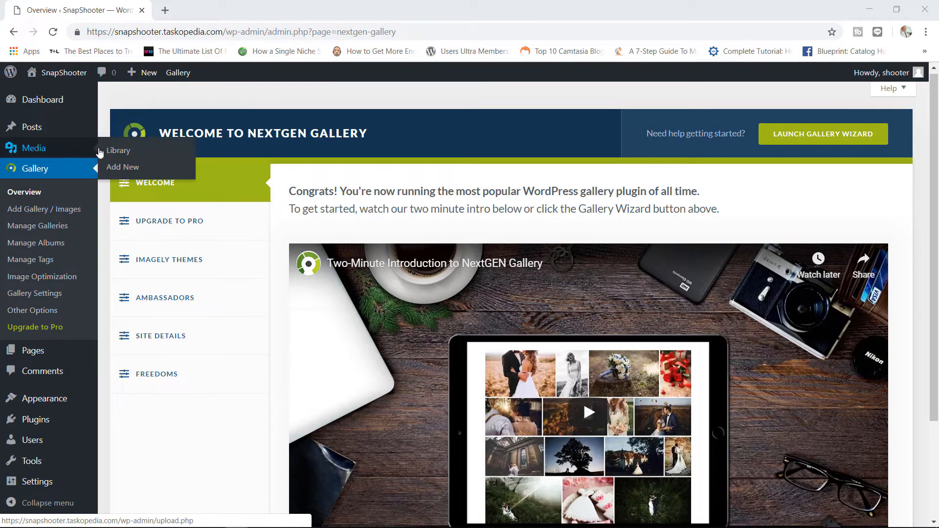
- Open the Media Library and scroll through the 97 uploaded images
click(120, 152)
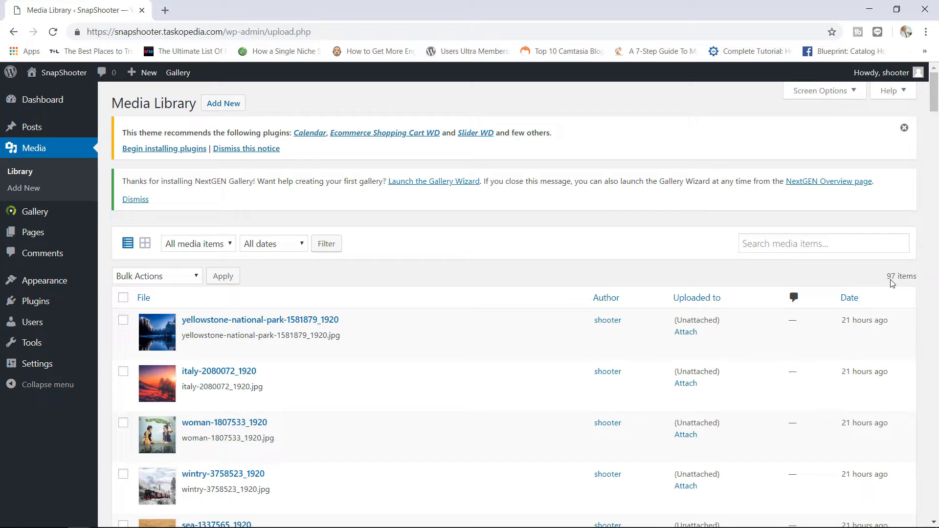
mouse_move(934, 97)
mouse_down()
mouse_move(934, 120)
mouse_move(936, 101)
mouse_up()
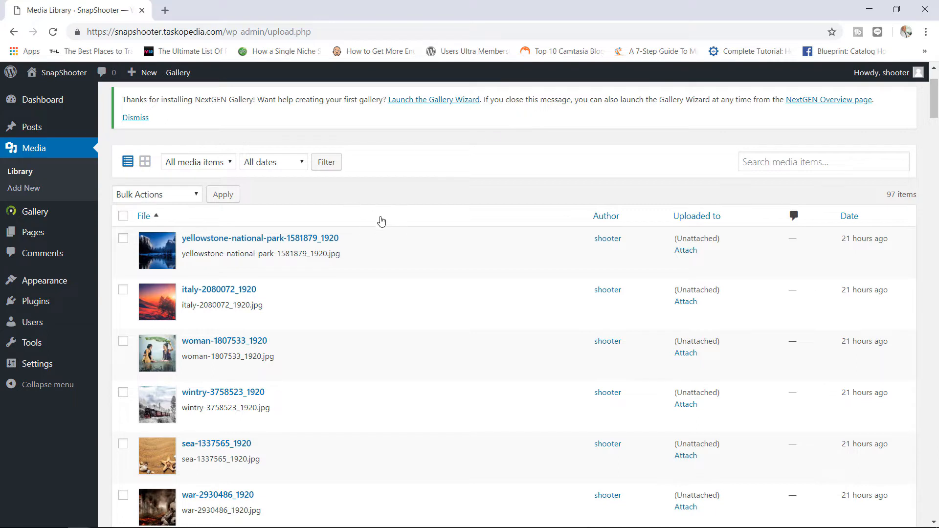
mouse_move(443, 277)
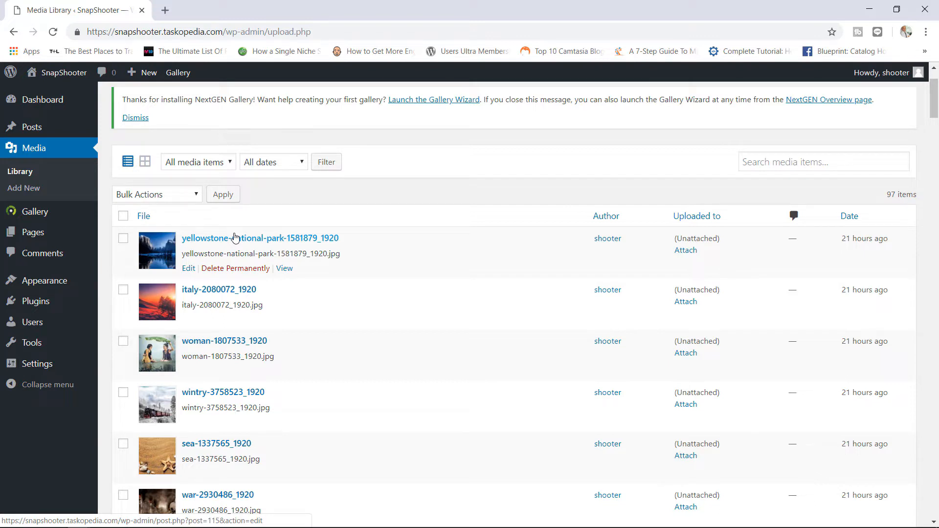
mouse_move(59, 212)
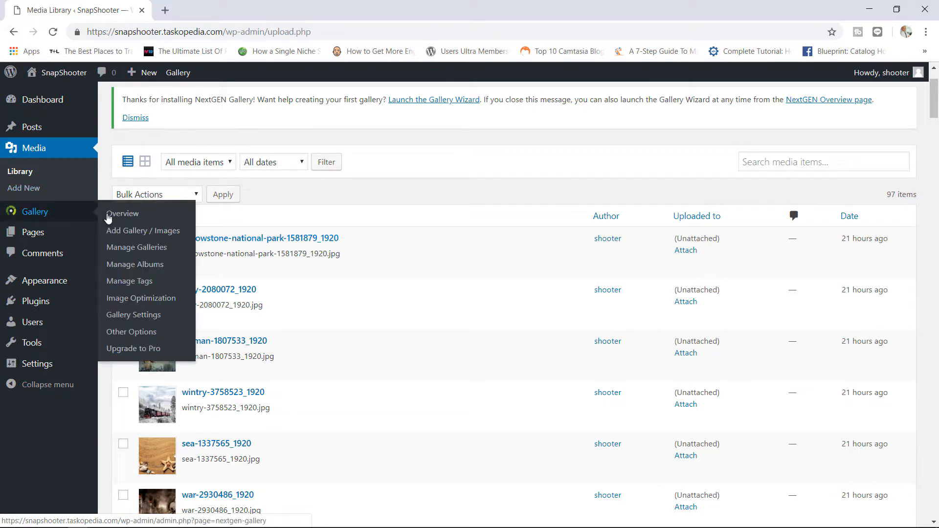
- Start a new gallery named 'Nature' imported from the Media Library and bring up the image picker
click(145, 238)
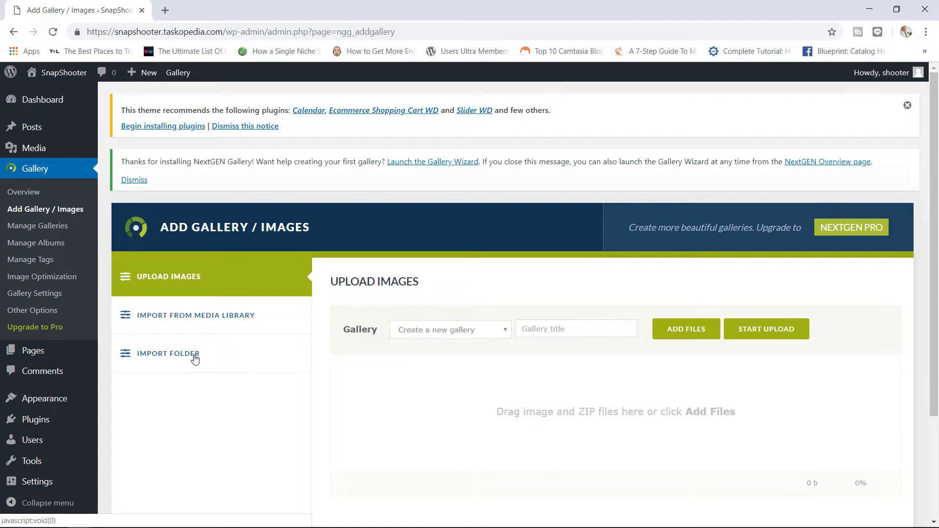
click(218, 321)
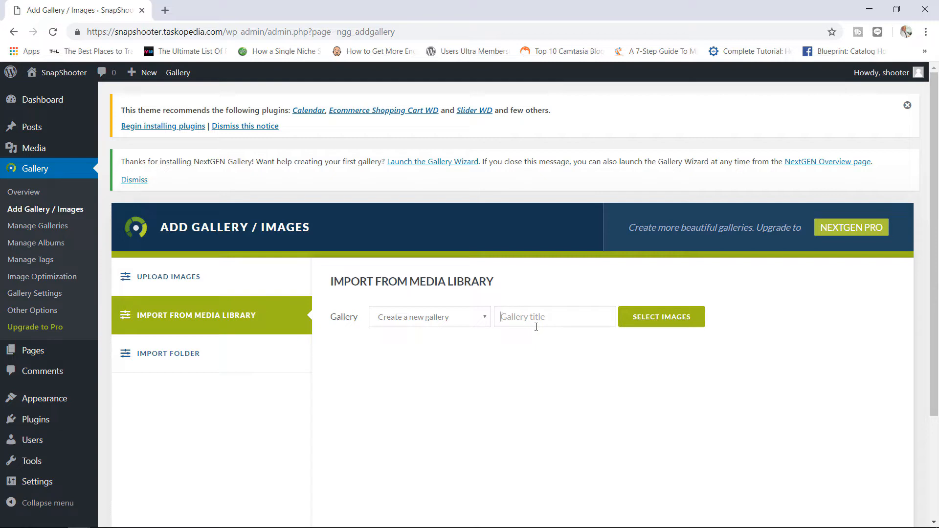
text(Nature)
click(652, 323)
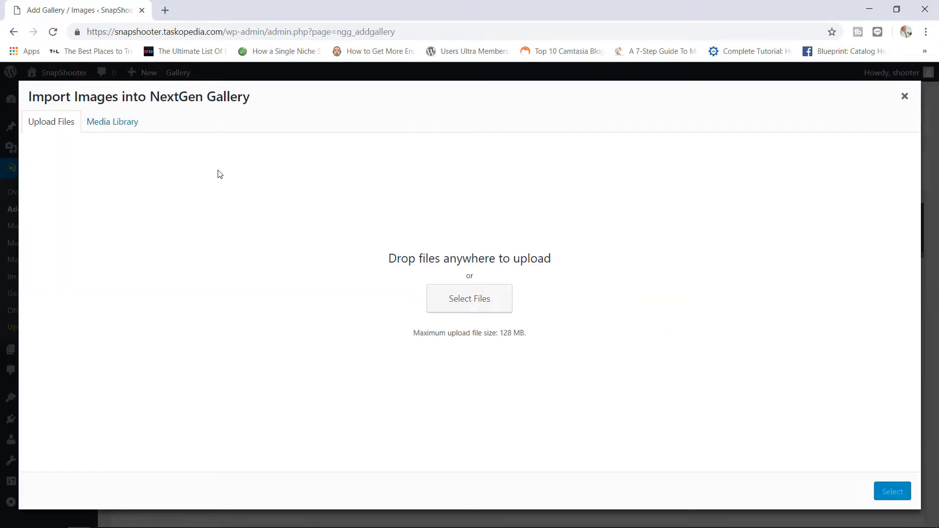
- Pick the mountain lake, red sunset, elephant, starfish, bare tree and autumn road images
click(126, 124)
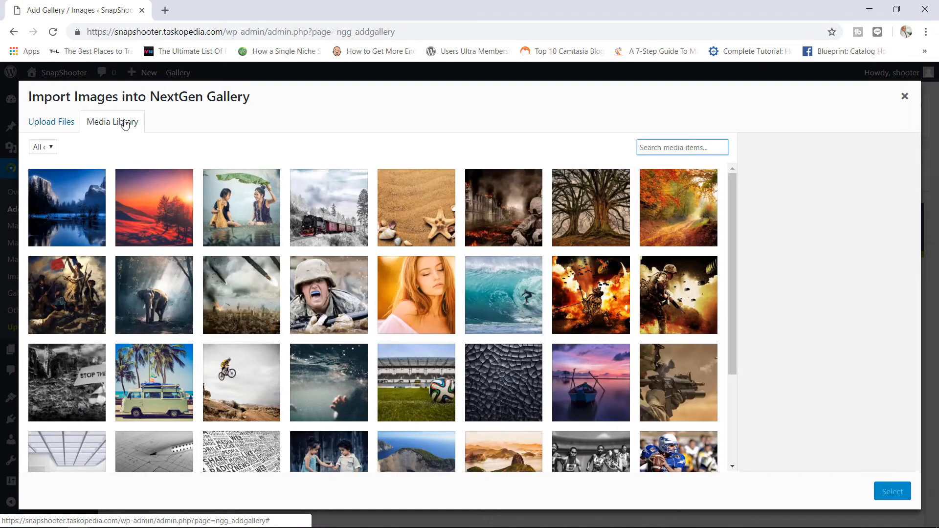
click(79, 213)
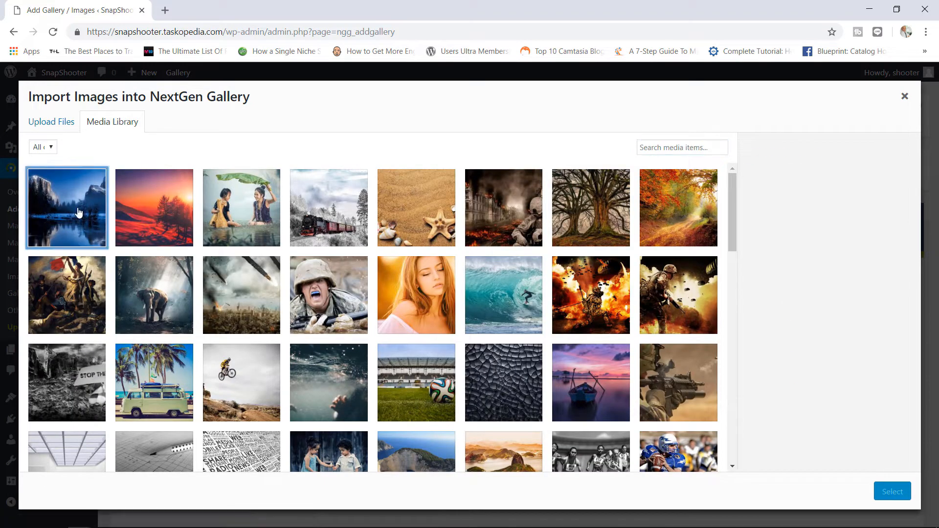
click(145, 214)
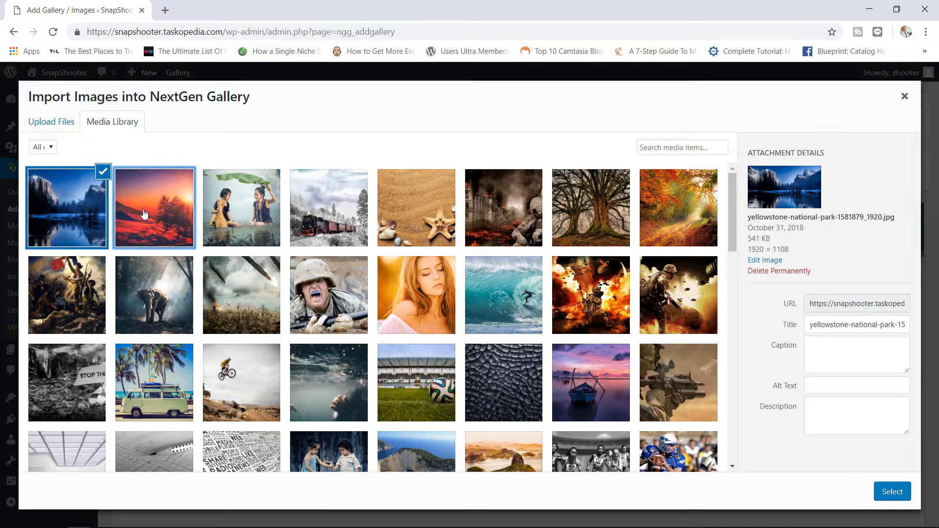
click(168, 294)
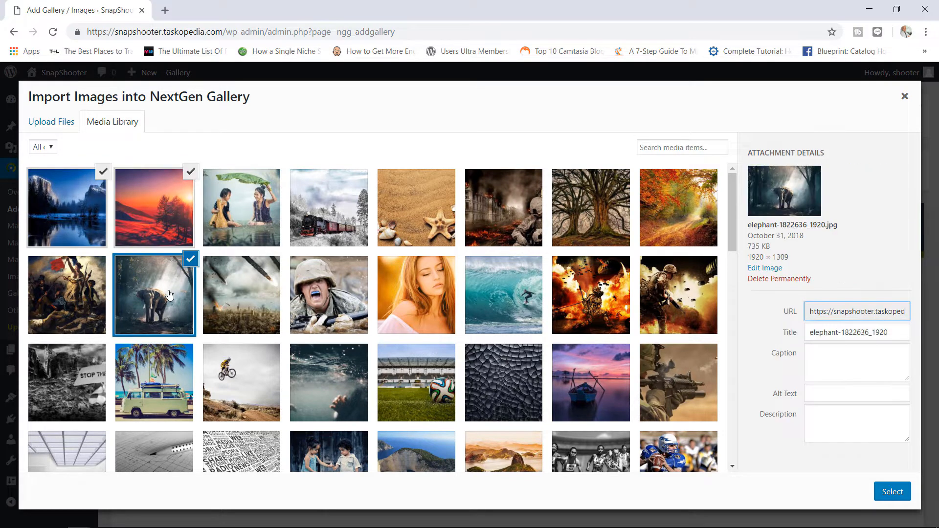
click(437, 208)
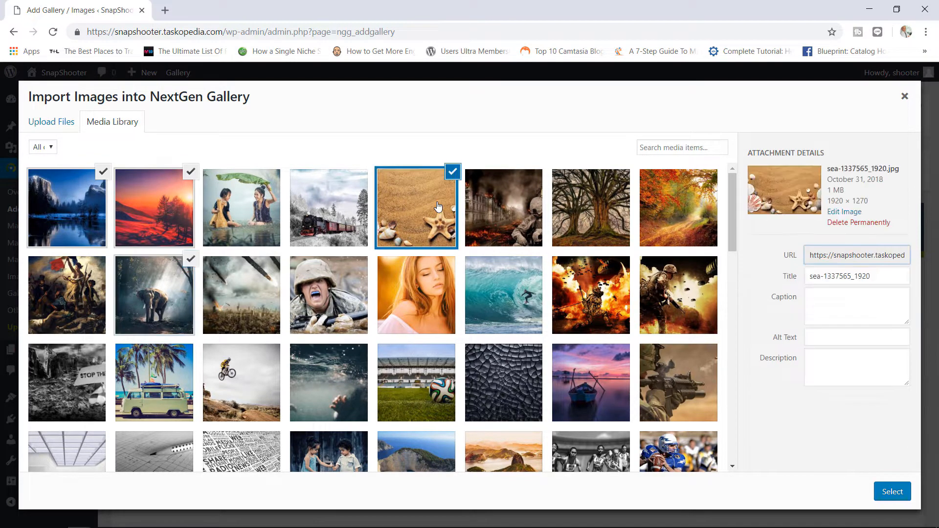
click(589, 201)
click(657, 210)
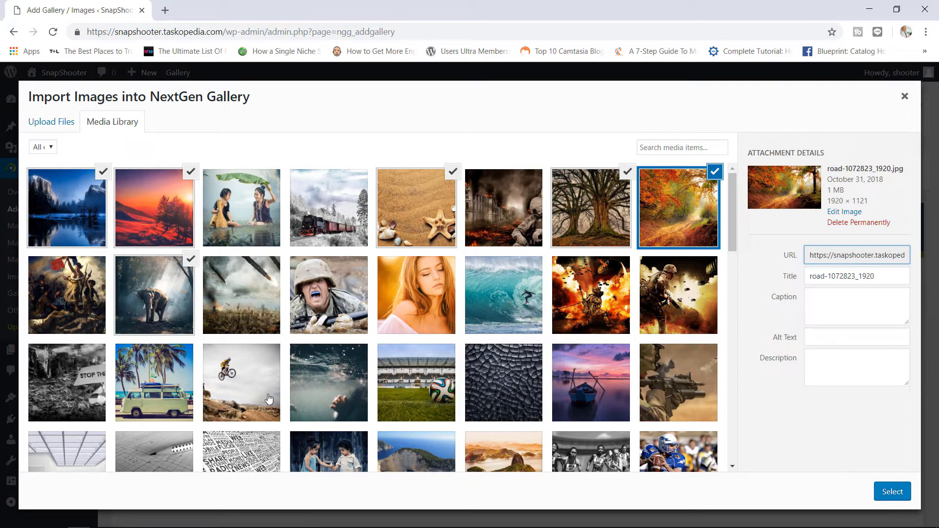
drag(732, 230, 722, 340)
- Add the misty river, dock, water-drop, sunset silhouette, mountain and sunset people images, then confirm
click(139, 327)
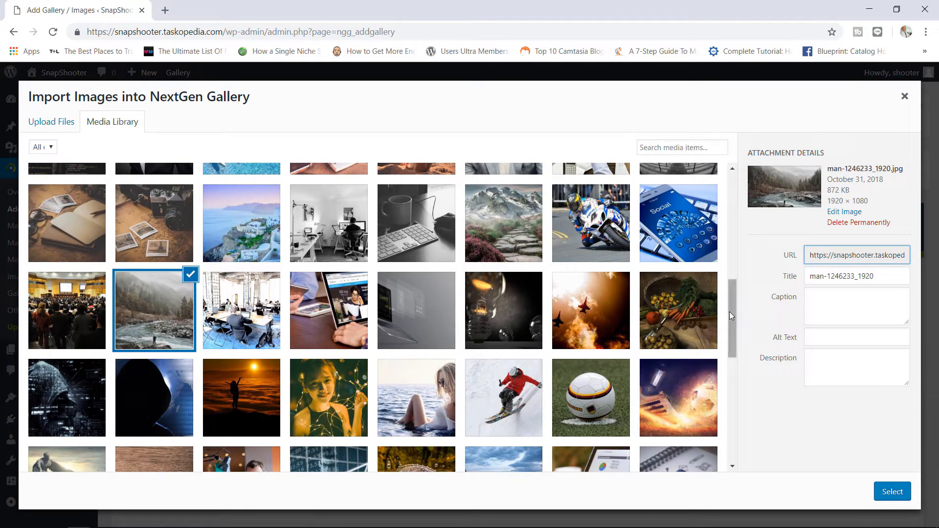
drag(729, 312, 728, 353)
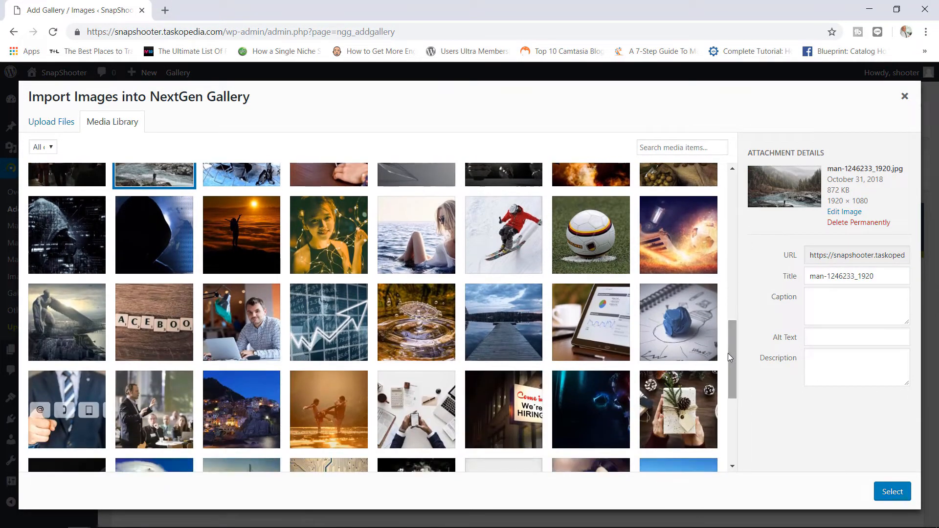
click(501, 335)
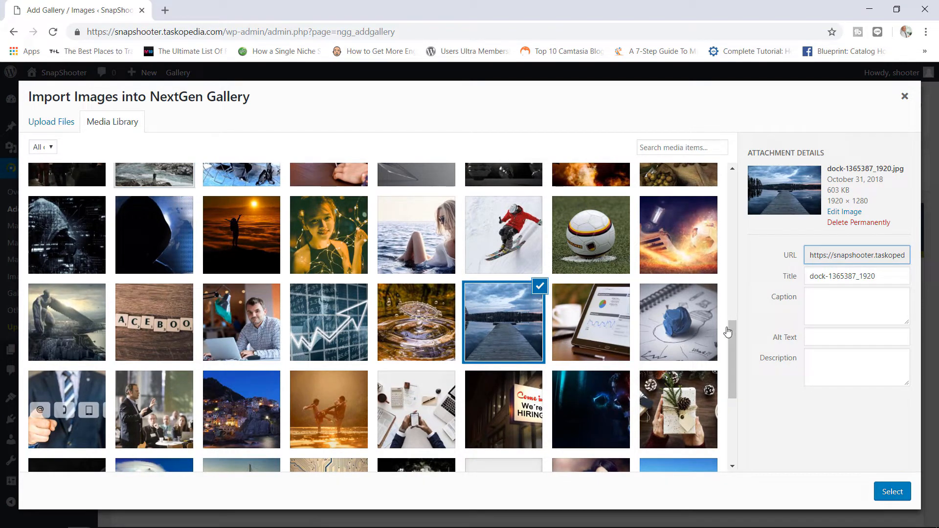
mouse_move(733, 330)
mouse_down()
mouse_move(727, 388)
mouse_move(729, 336)
mouse_up()
click(426, 298)
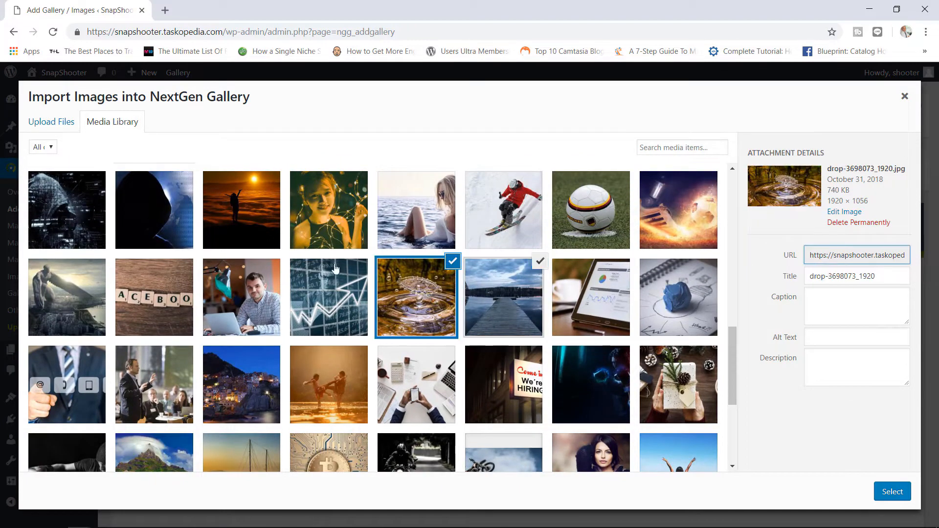
click(224, 229)
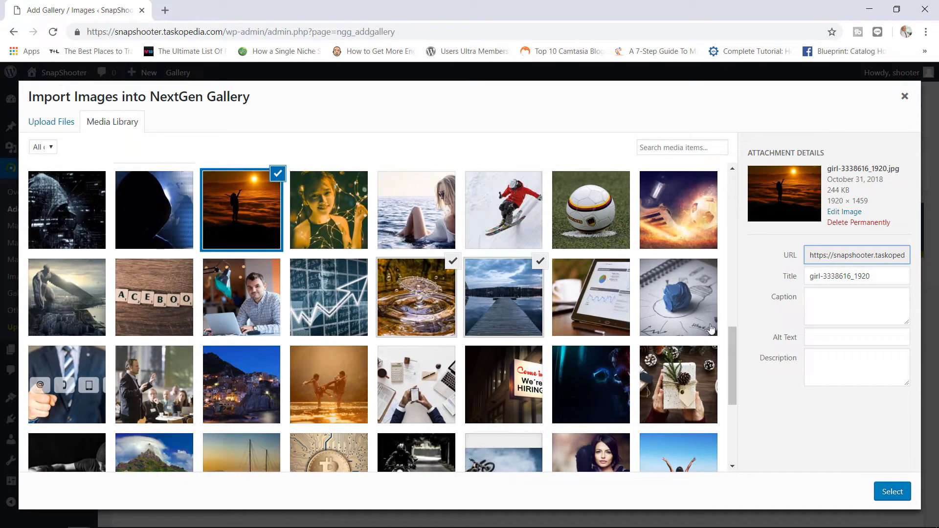
drag(732, 358, 725, 293)
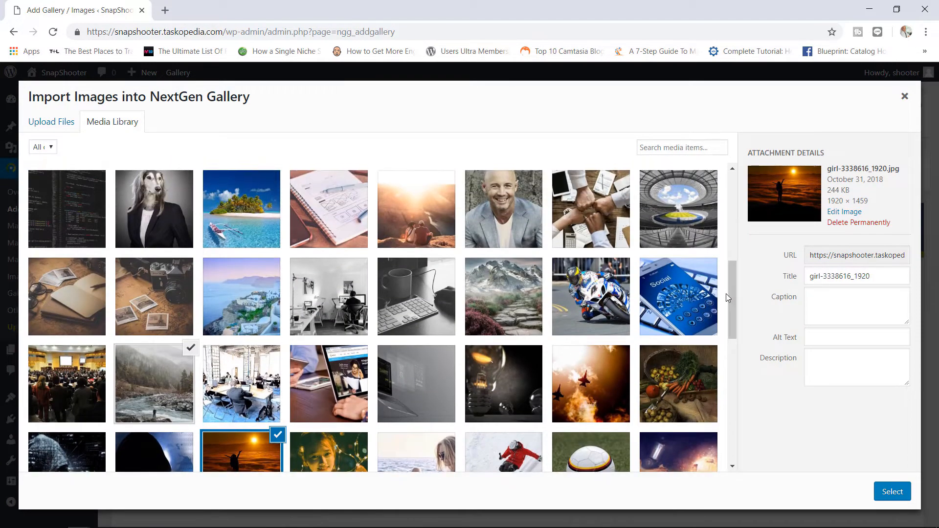
click(495, 317)
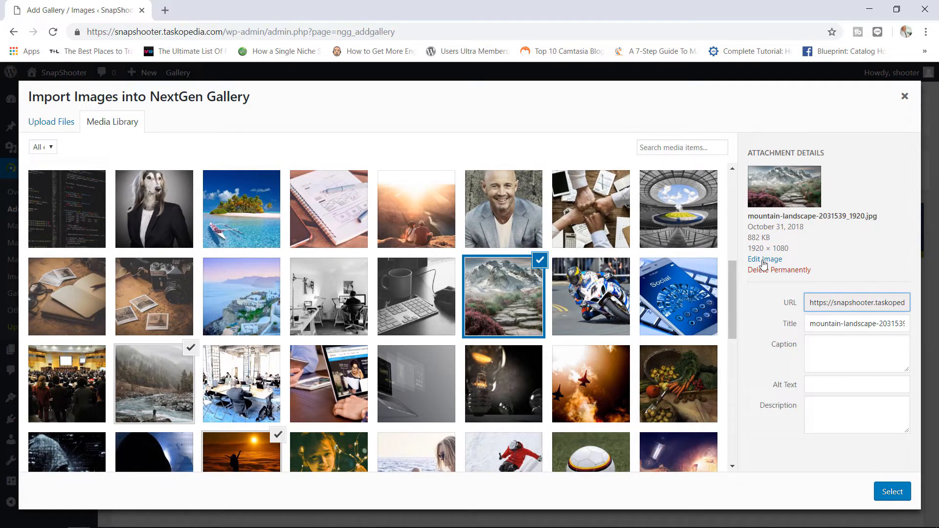
drag(735, 291, 732, 267)
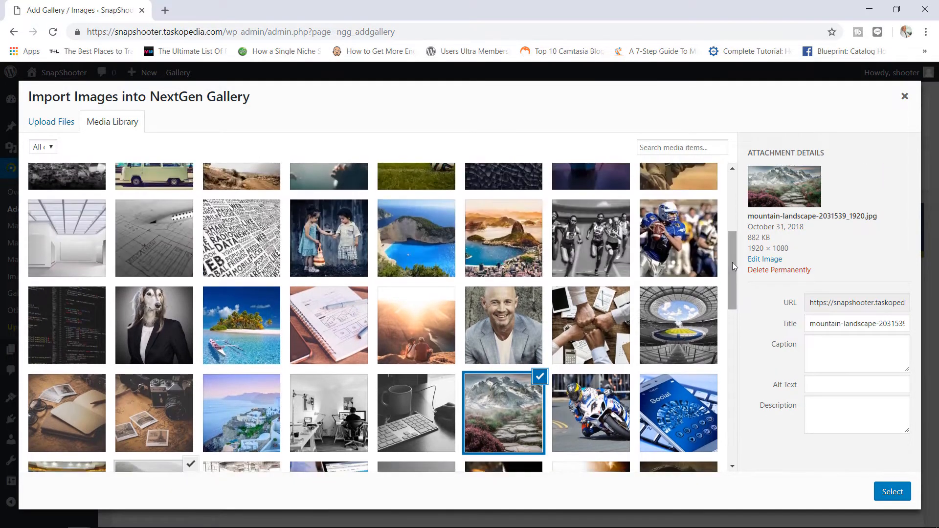
click(405, 332)
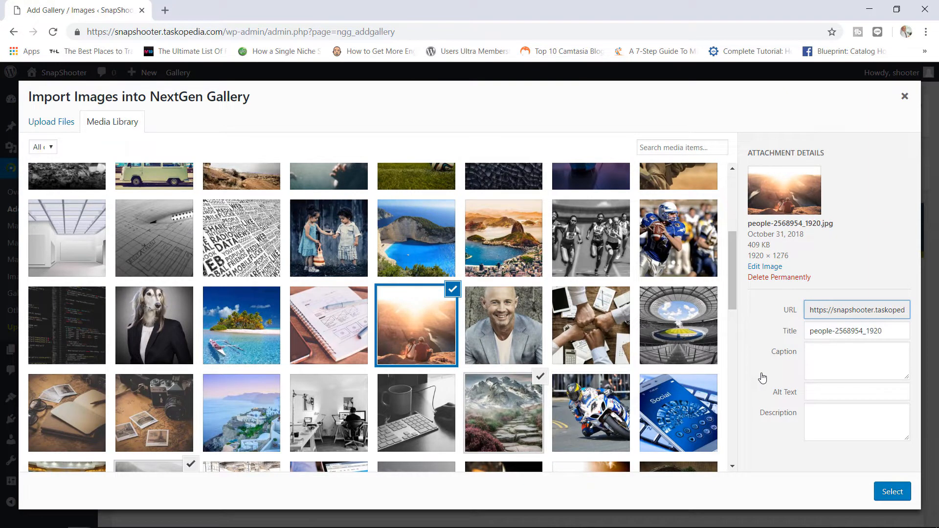
click(890, 495)
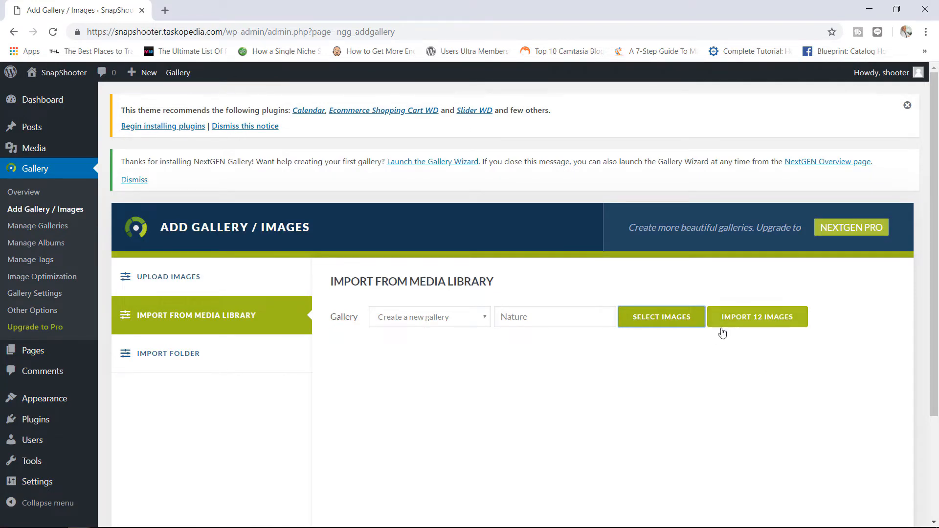
- Import the 12 selected images into the Nature gallery
click(738, 319)
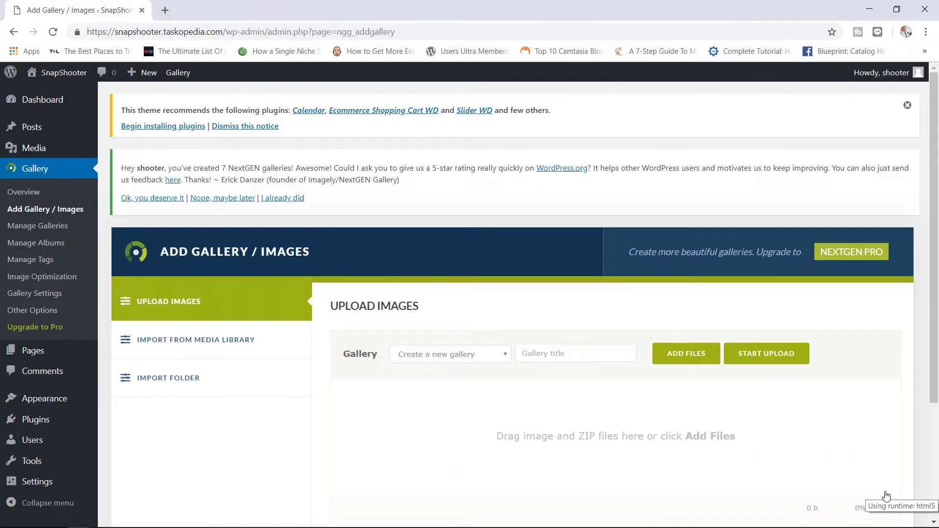
- Open Manage Galleries and scroll through the seven galleries, from Nature (12 images) to Misc (10)
click(57, 228)
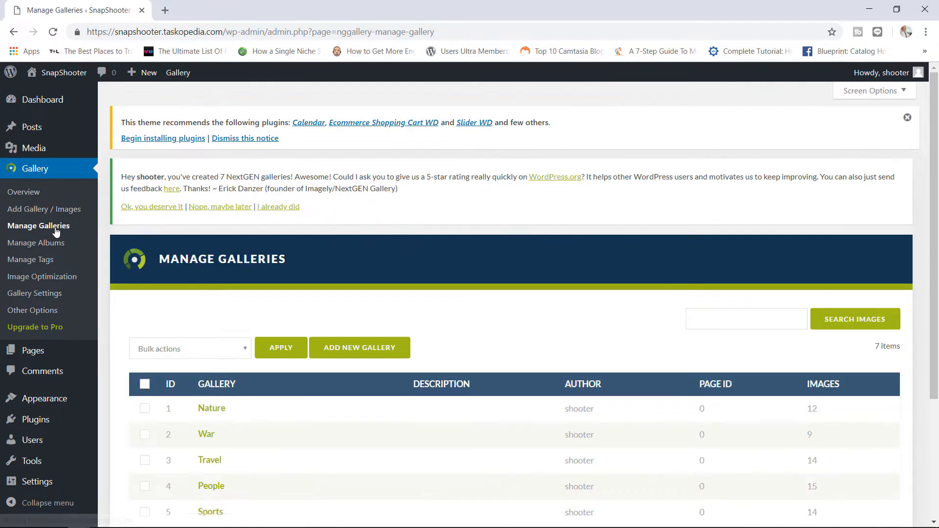
scroll(929, 163, down, 2)
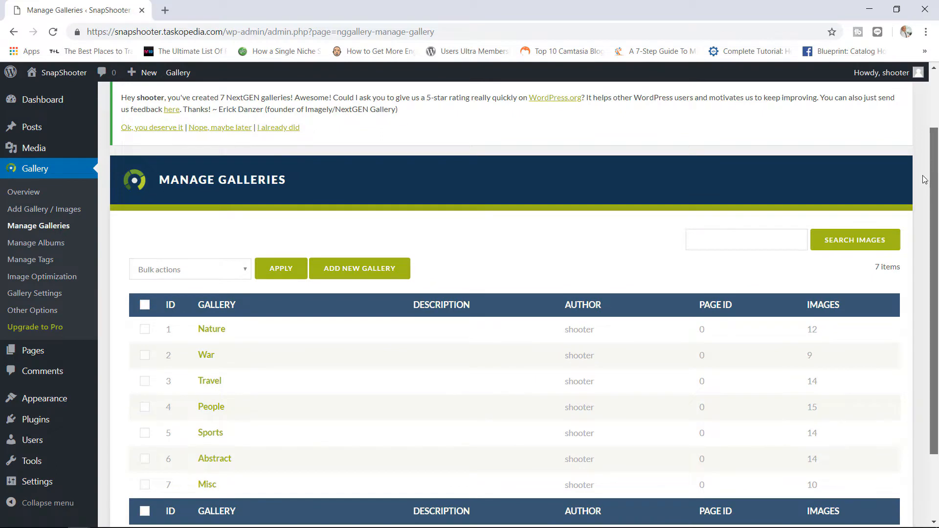
scroll(924, 181, down, 1)
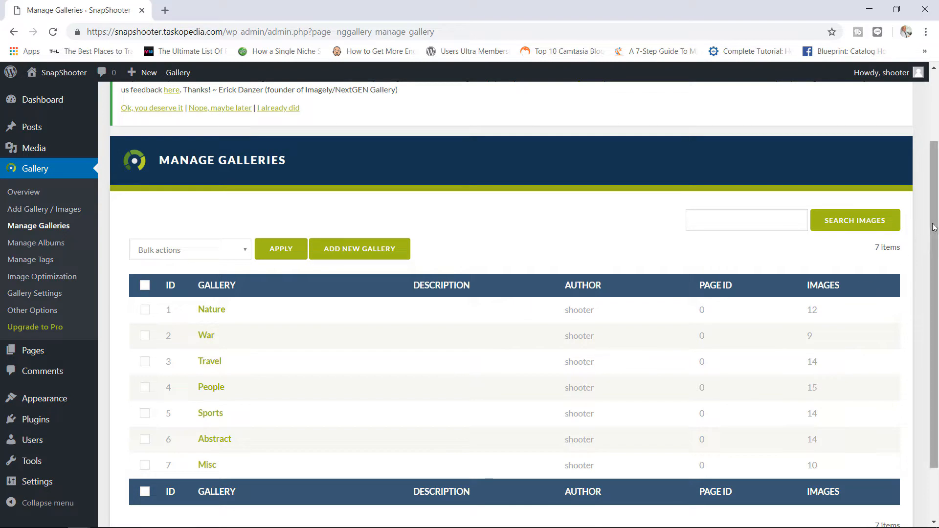
scroll(927, 281, down, 2)
scroll(927, 281, up, 2)
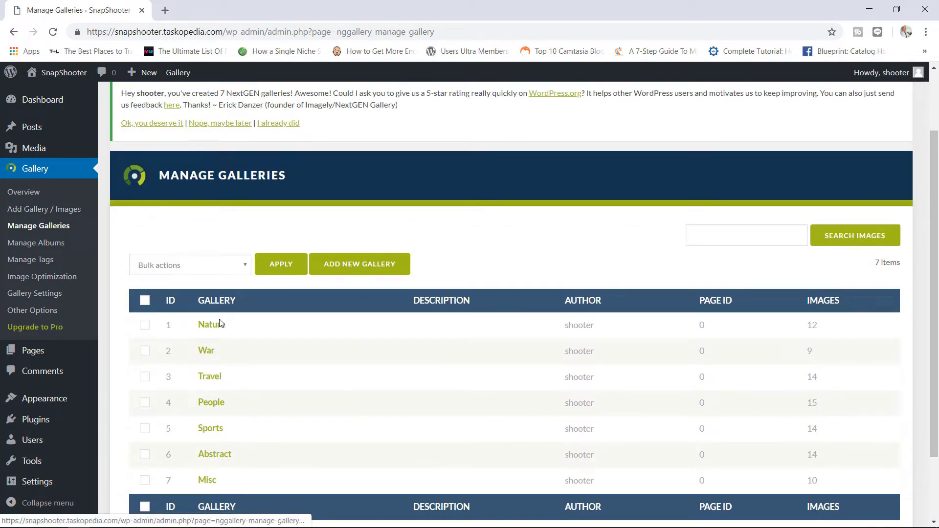
- Open the Travel gallery's 14 images and inspect the beach image's alt text, description and bulk actions
click(217, 378)
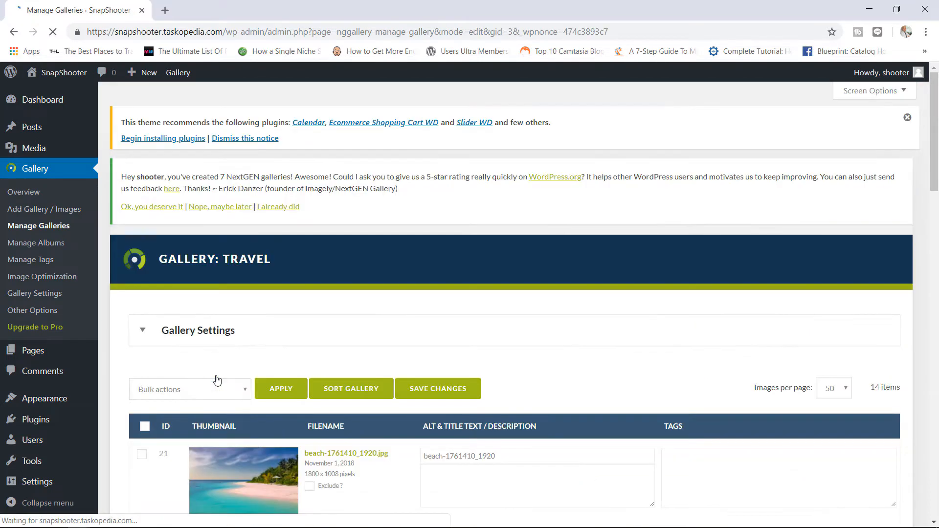
drag(937, 120, 938, 177)
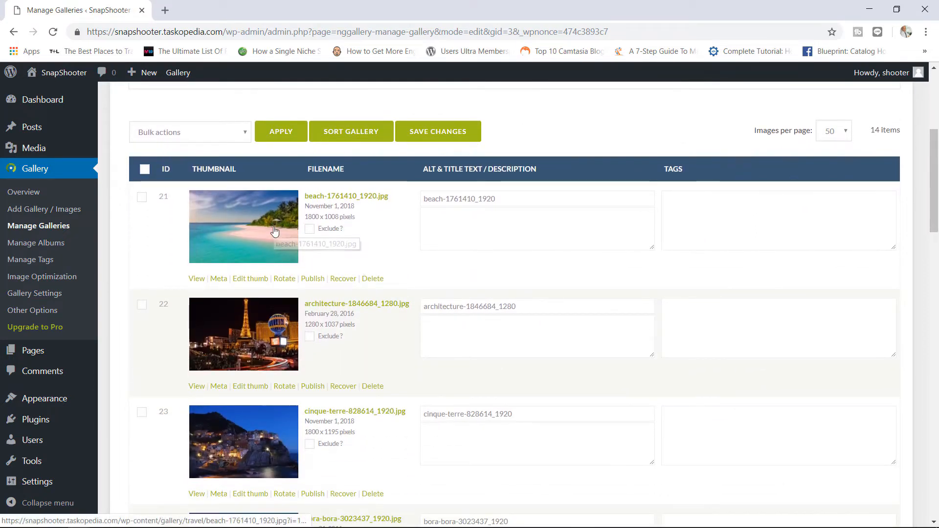
drag(496, 199, 420, 202)
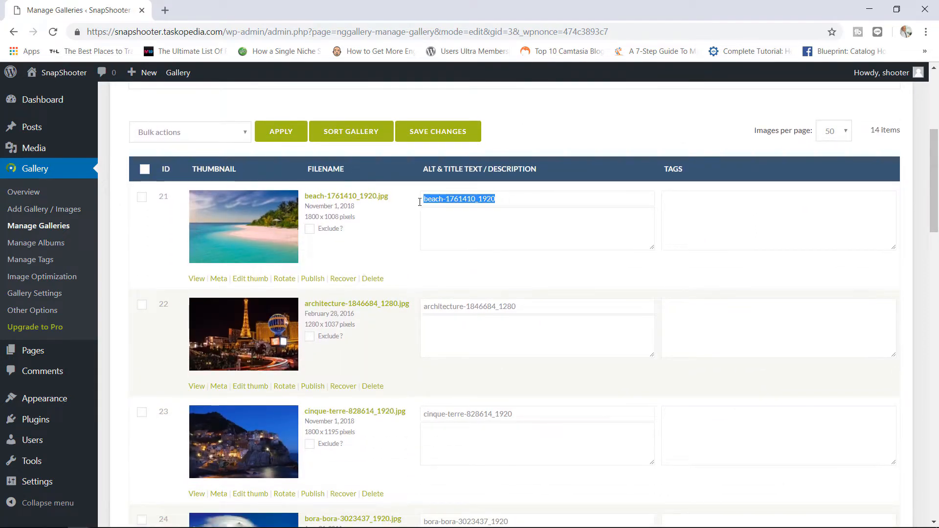
click(444, 223)
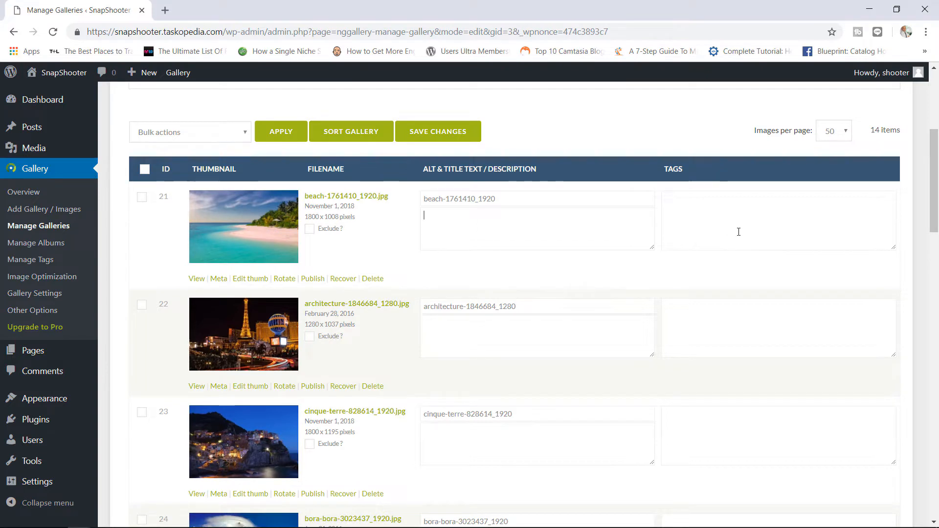
drag(934, 188, 934, 131)
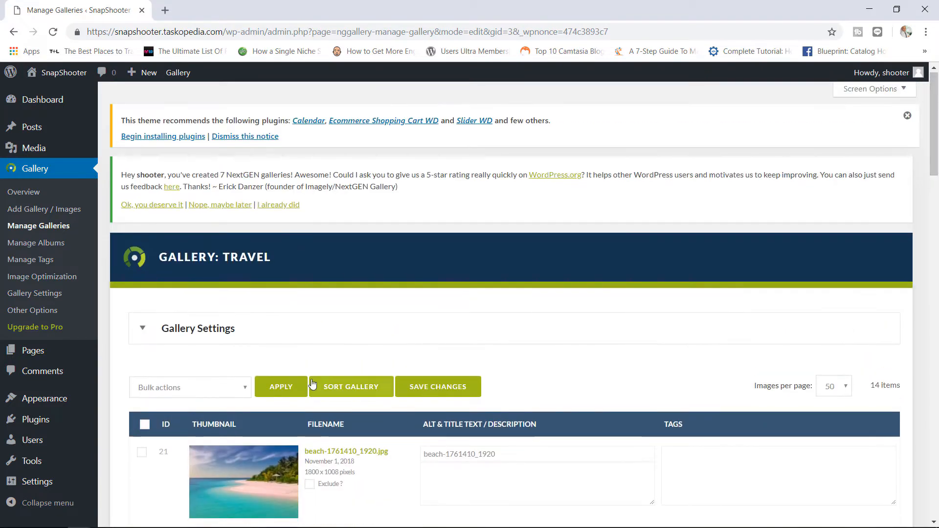
click(233, 393)
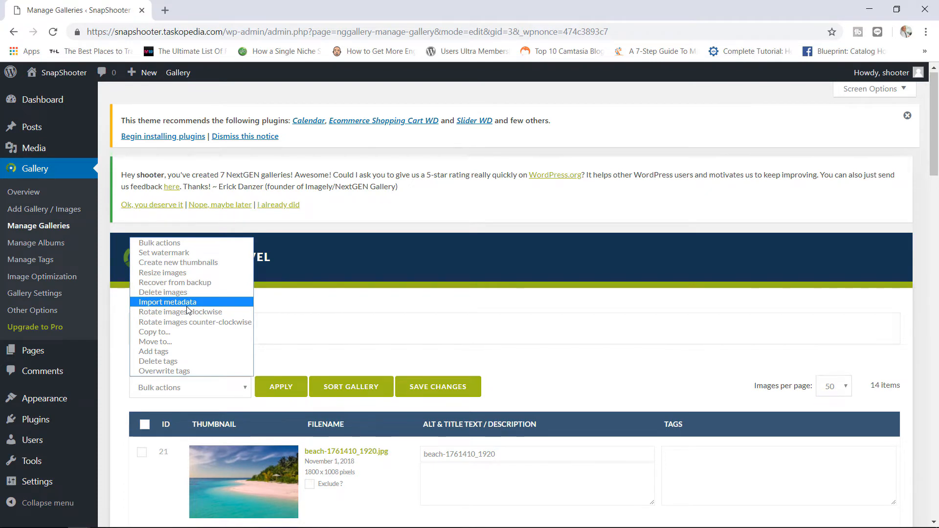
- Check the beach and bora-bora image rows and browse the Bulk actions list without applying any
click(149, 459)
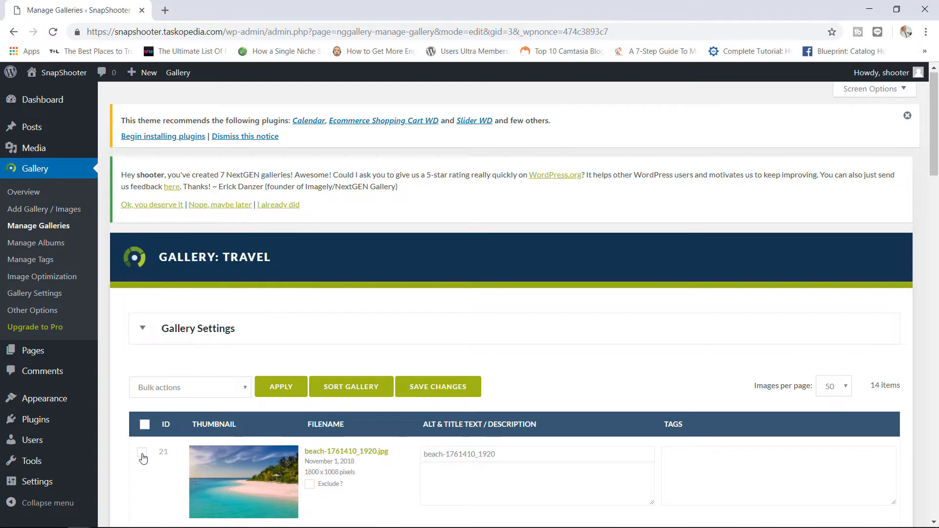
click(142, 452)
drag(935, 104, 934, 203)
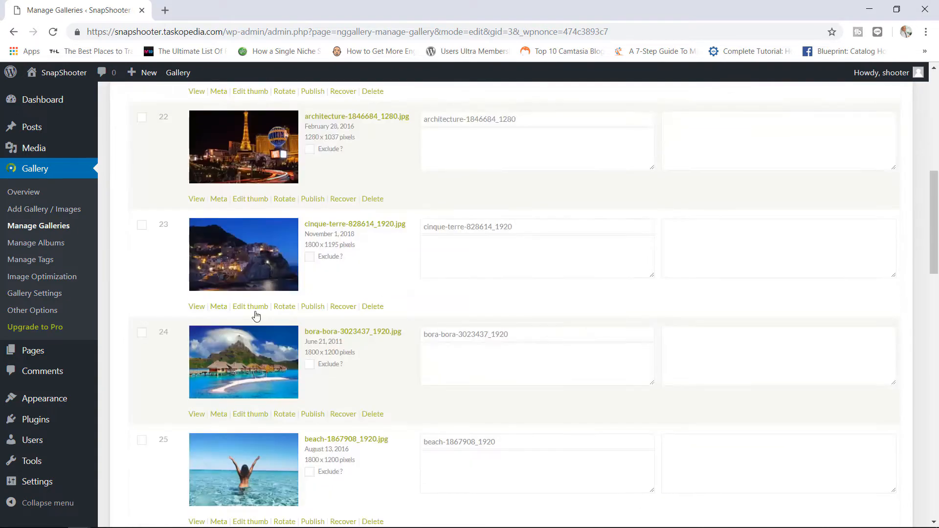
click(144, 336)
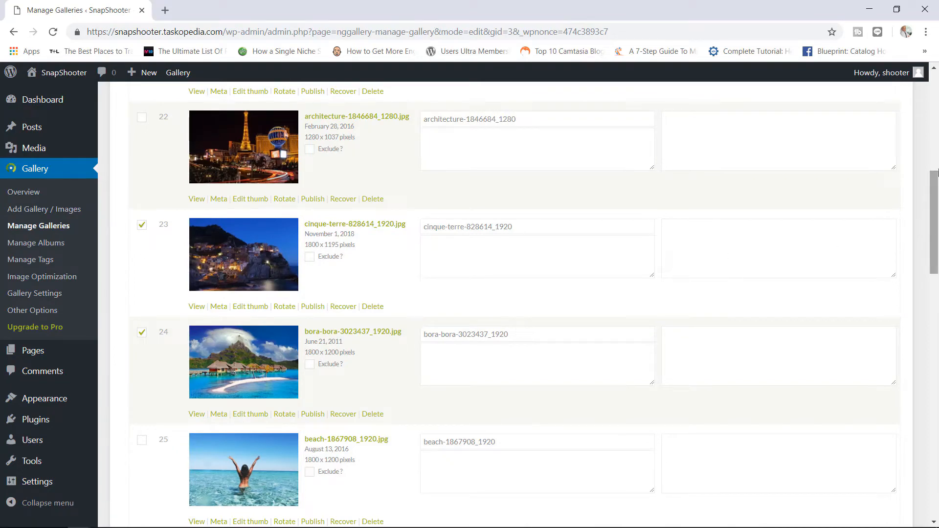
drag(937, 172, 935, 83)
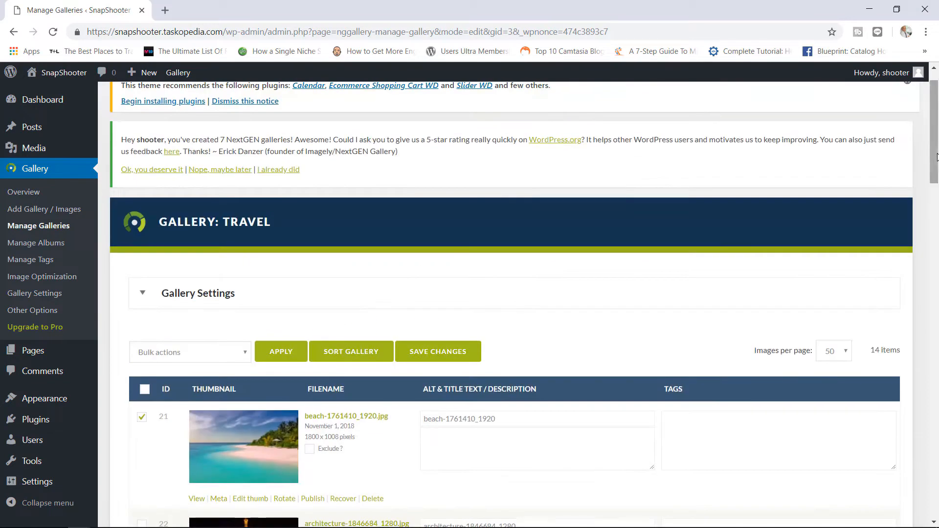
click(240, 360)
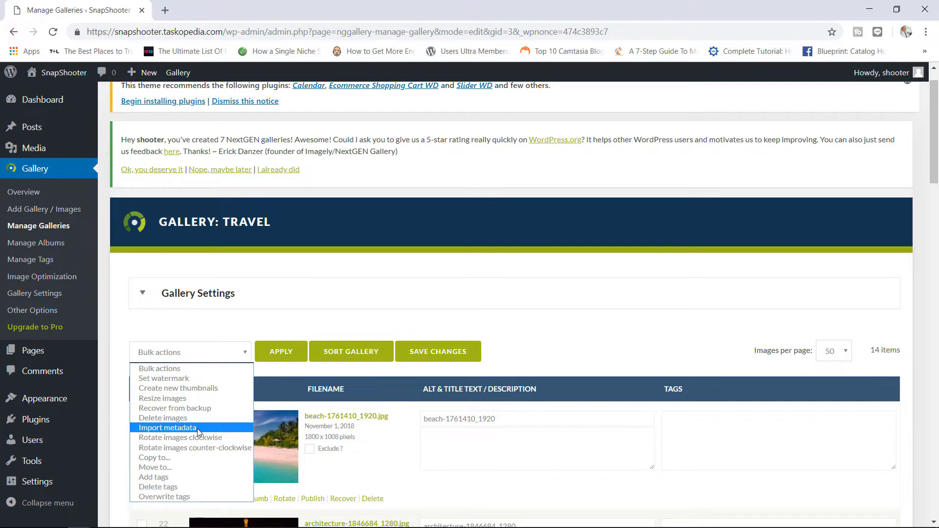
click(541, 322)
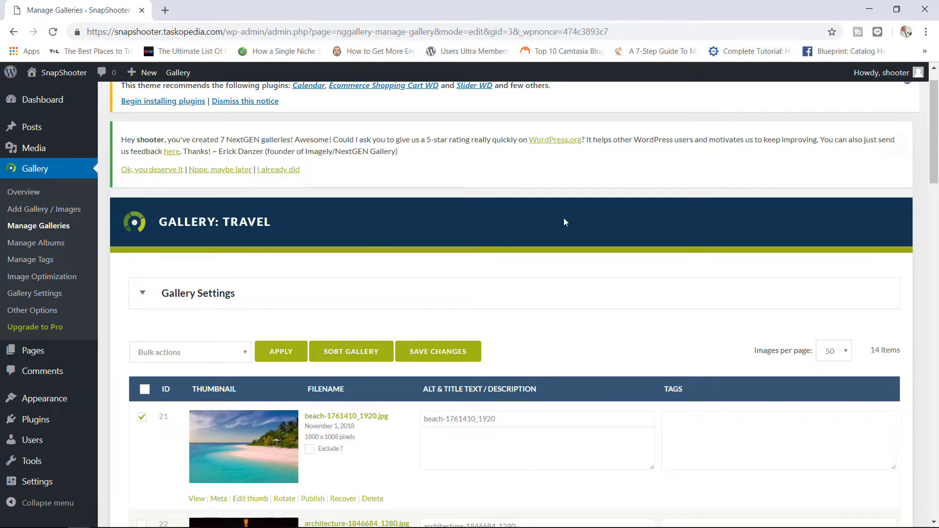
drag(937, 133, 937, 153)
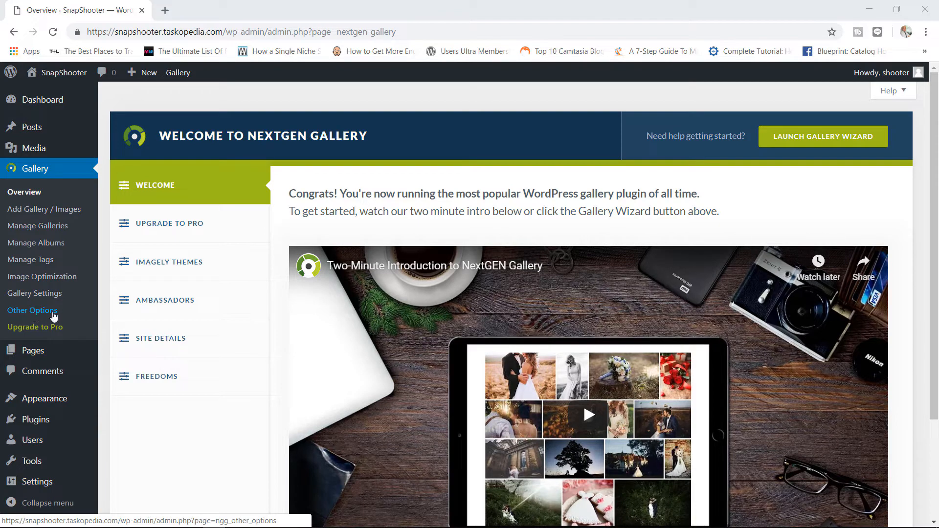
- Open NextGEN's Other Options settings page
click(53, 316)
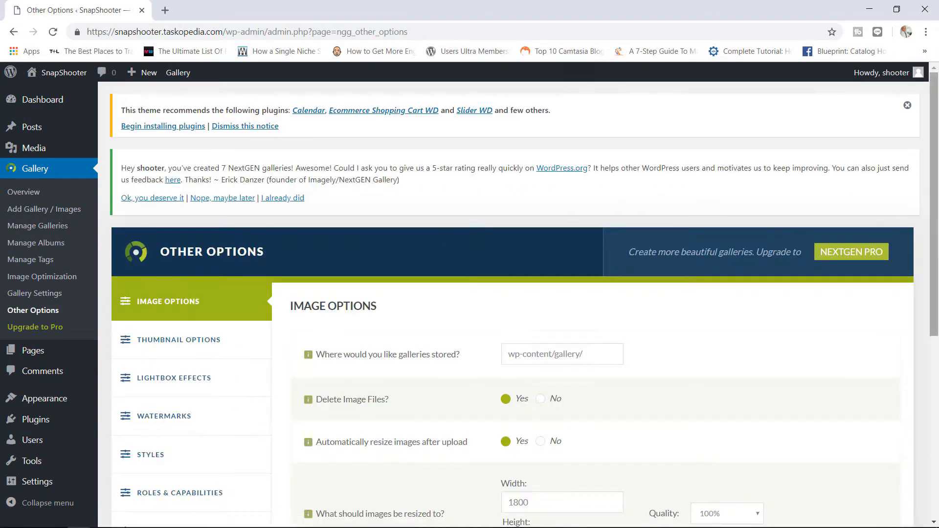
- Review the gallery storage path wp-content/gallery/ in Image Options
scroll(540, 179, down, 3)
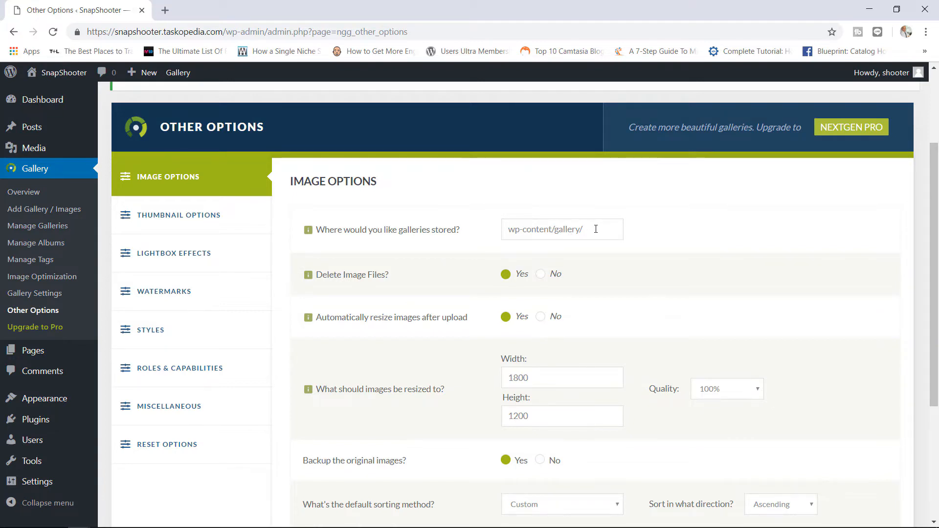
drag(596, 230, 507, 232)
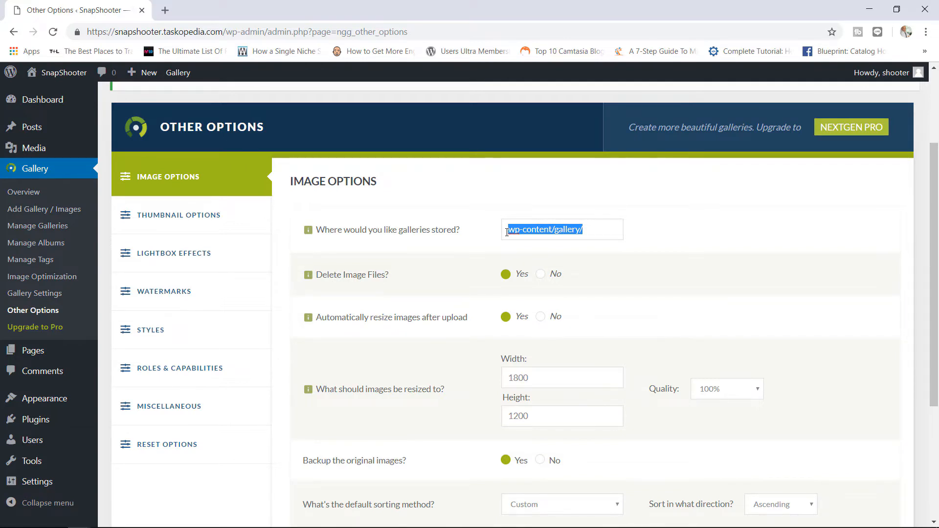
click(576, 227)
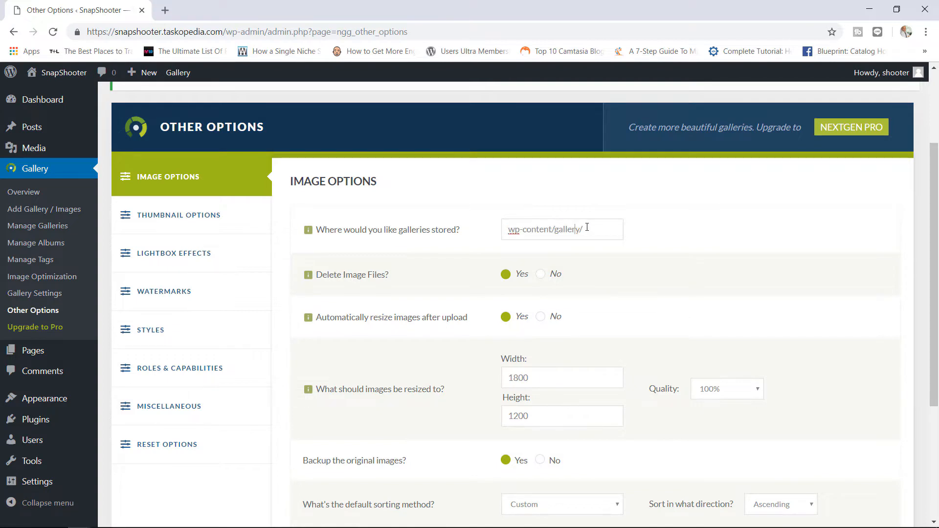
drag(588, 228, 533, 229)
click(577, 230)
drag(935, 191, 935, 201)
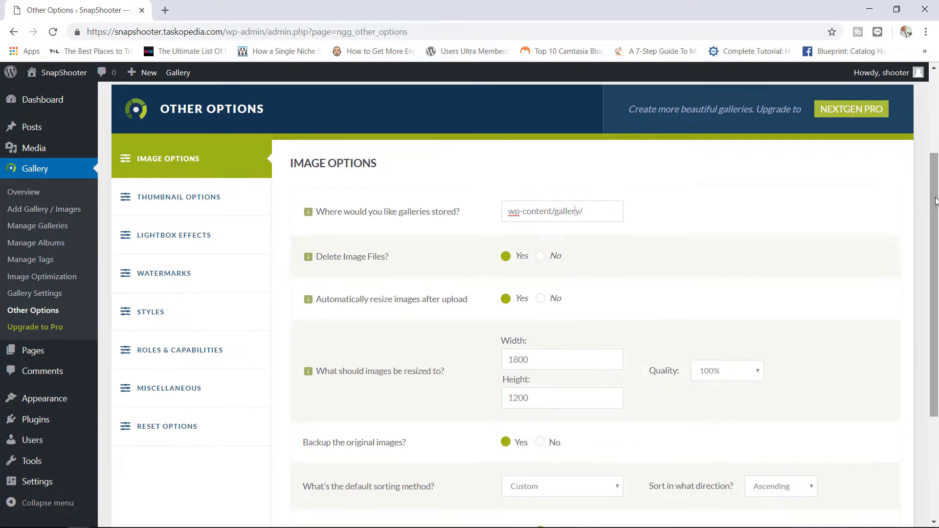
- Set automatic resizing after upload to 1800 × 1200 at 100% quality
mouse_move(364, 263)
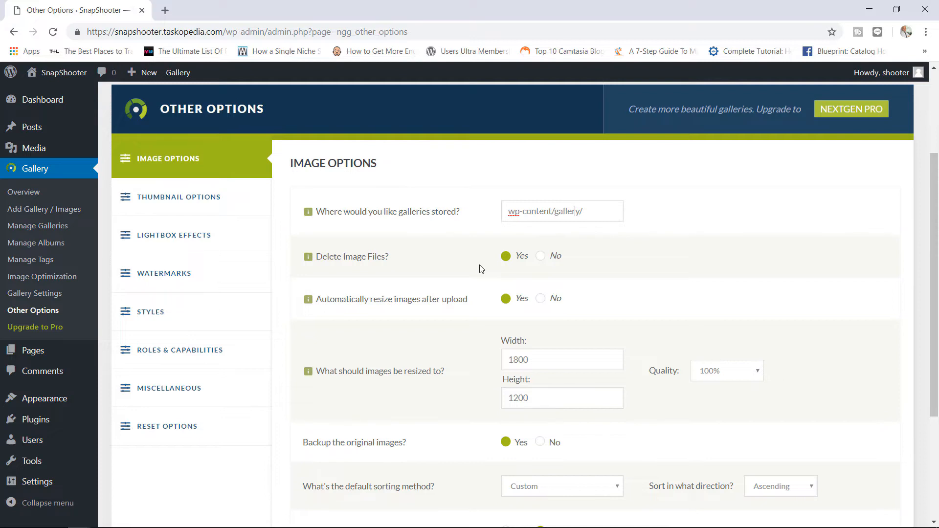
scroll(826, 223, down, 2)
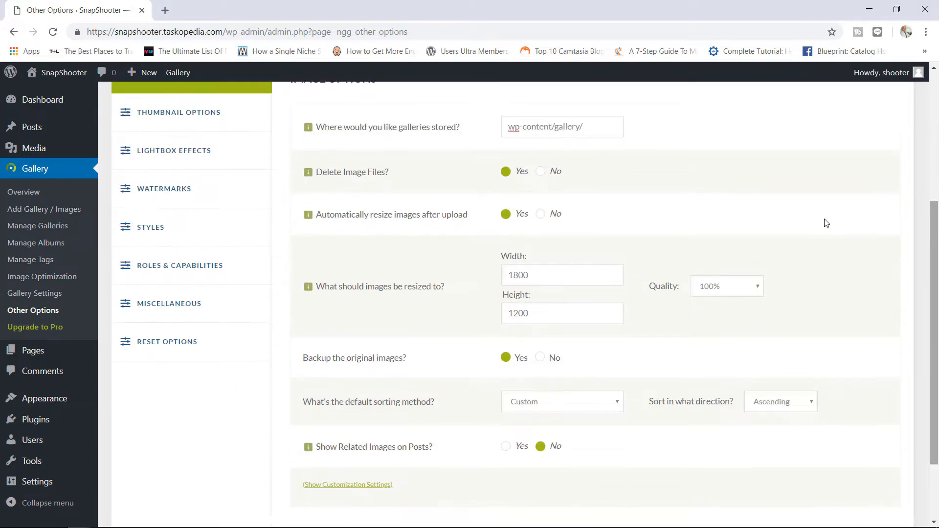
mouse_move(409, 221)
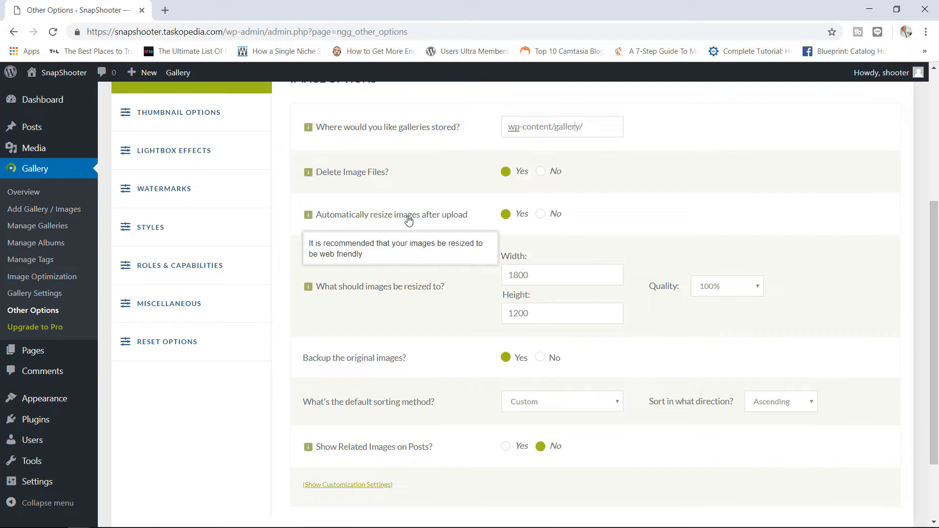
double_click(512, 277)
double_click(502, 315)
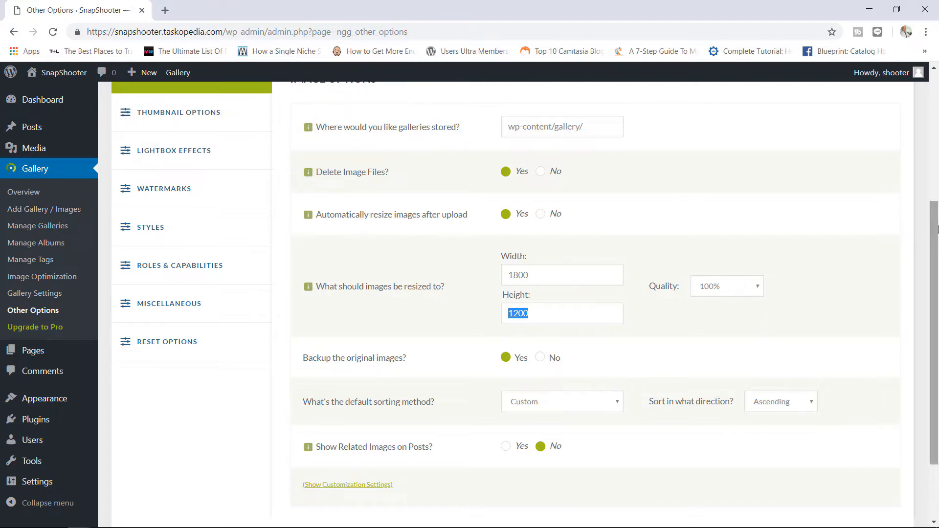
scroll(915, 274, down, 2)
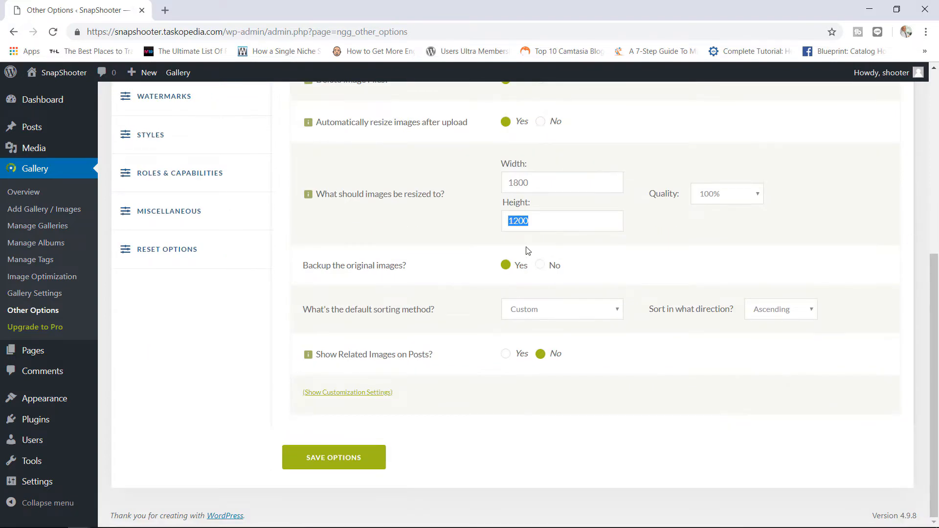
- Choose Date/Time as the default sort method in Descending direction, and expand the related-images options
click(564, 312)
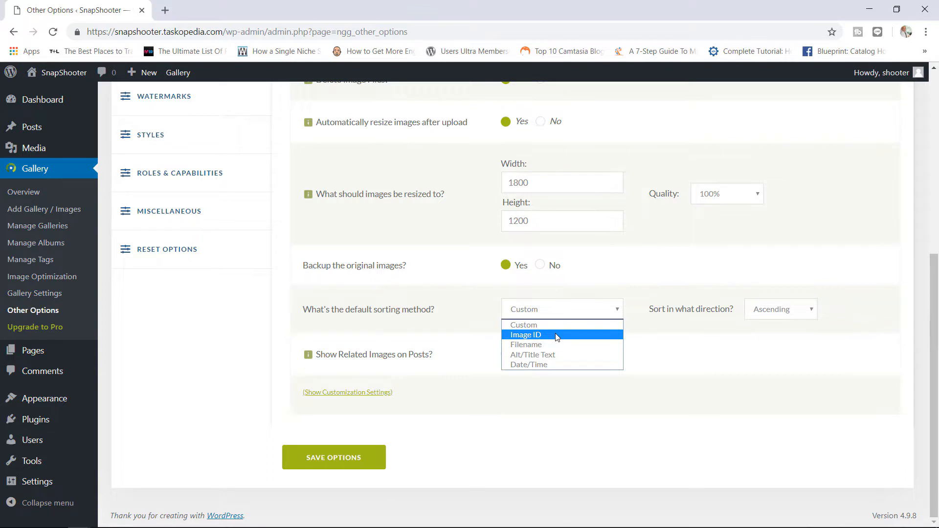
click(545, 365)
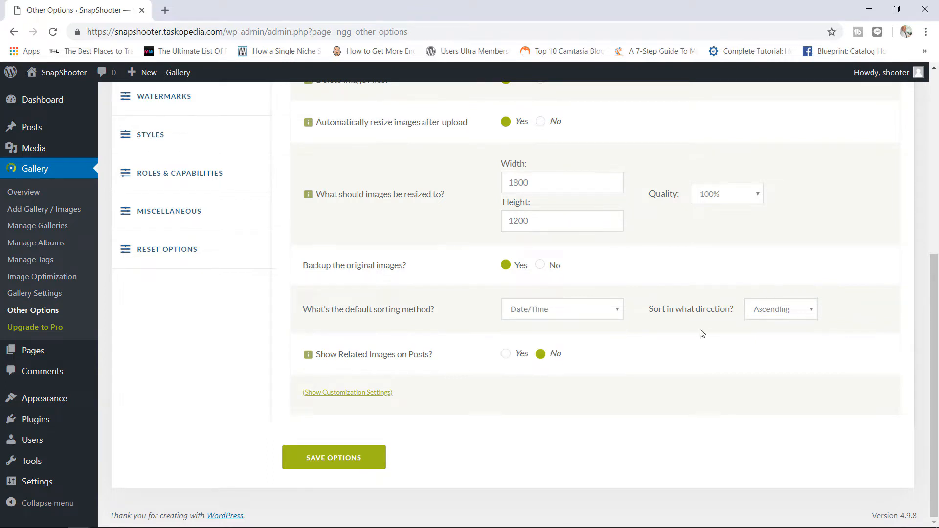
click(768, 315)
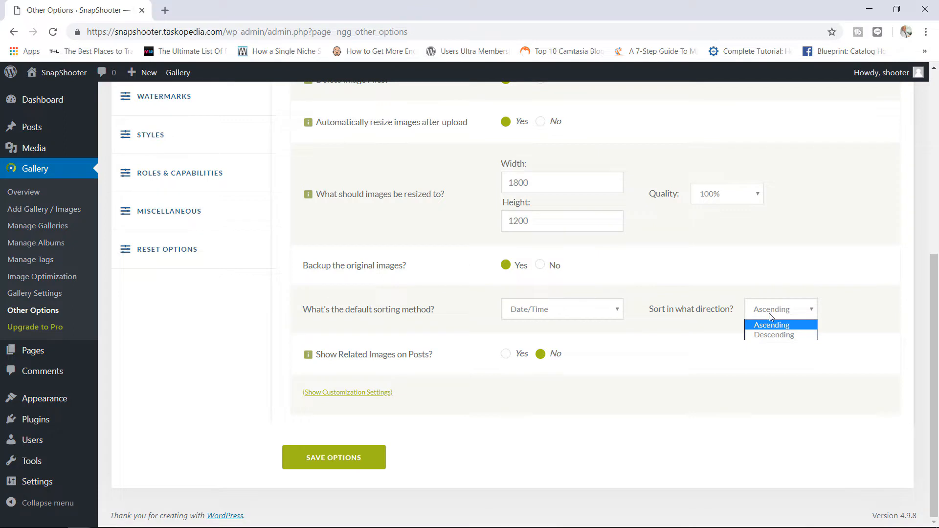
click(767, 332)
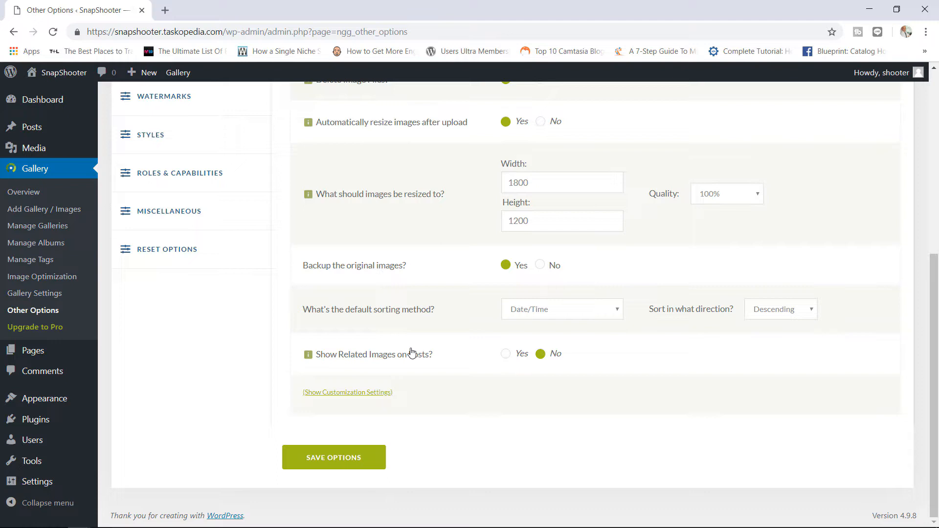
click(363, 395)
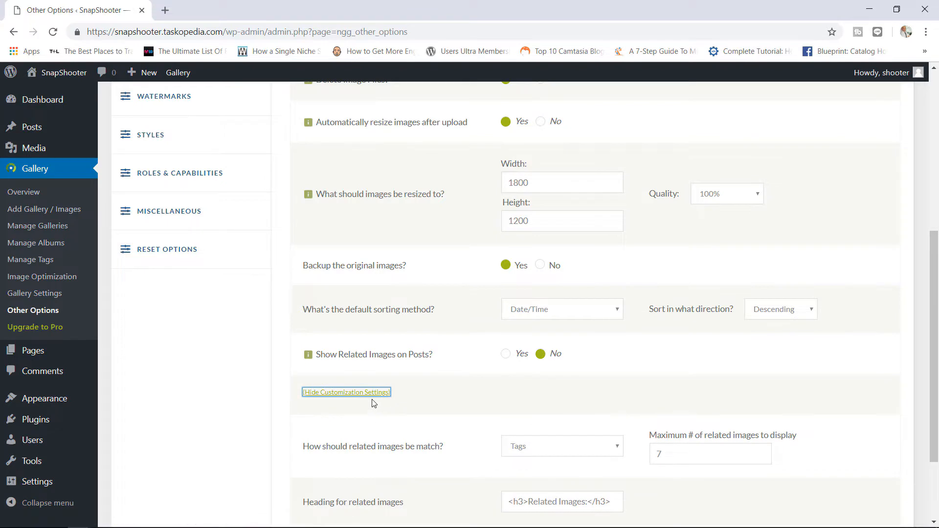
- Reveal the related-images customization, leaving matching on Tags, 7 images and the default heading
drag(936, 239, 931, 296)
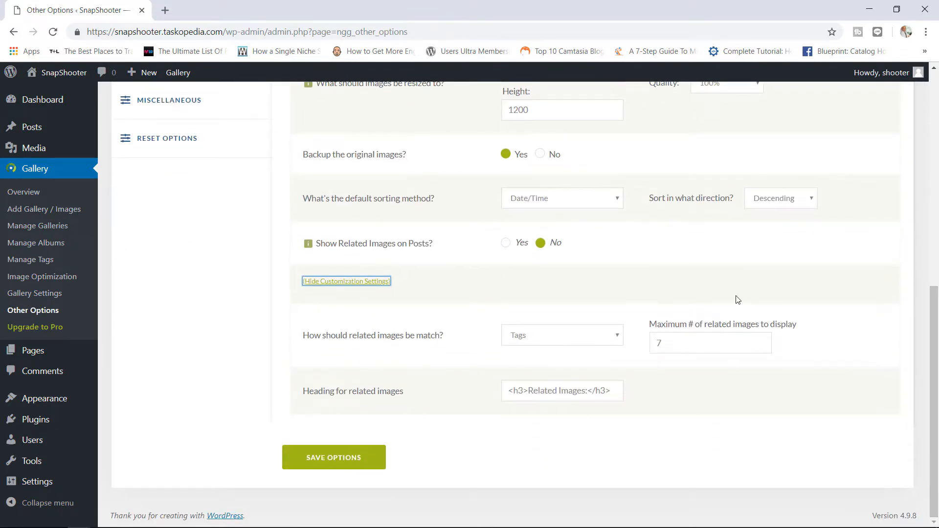
click(610, 336)
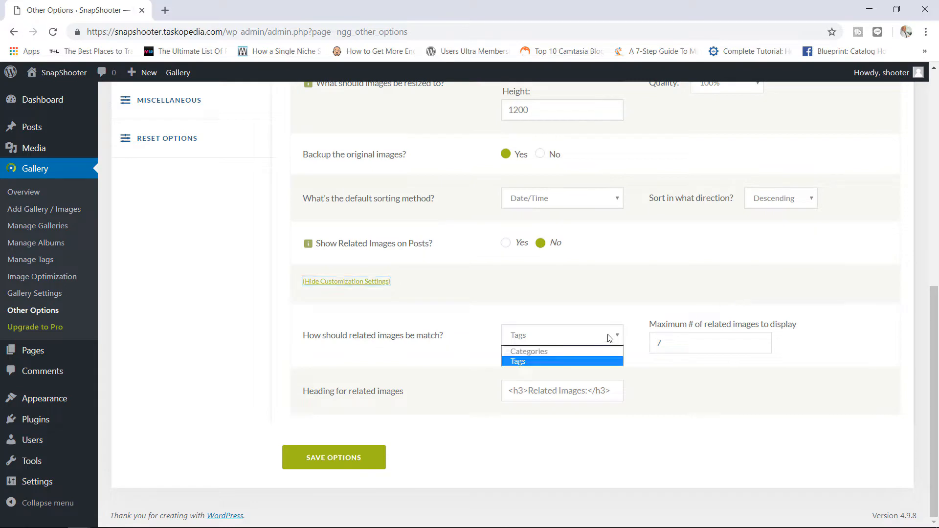
click(642, 368)
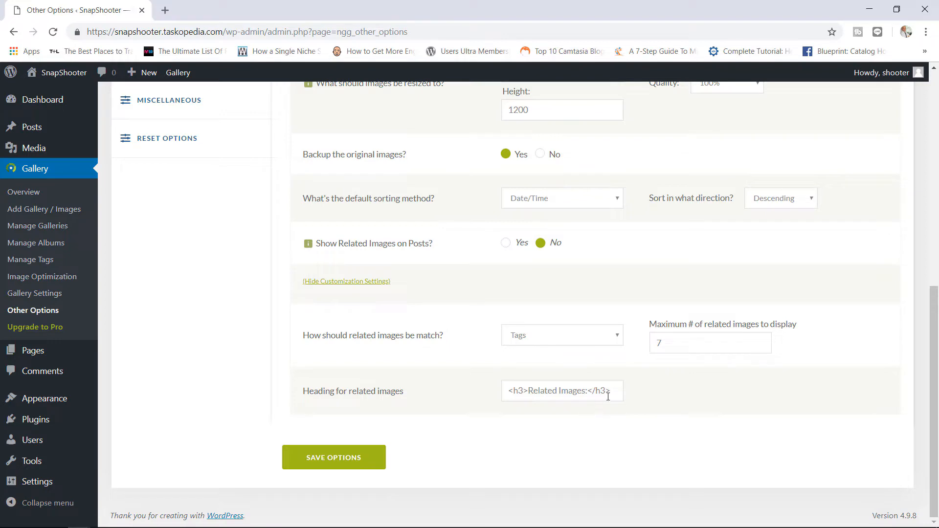
drag(612, 390, 500, 396)
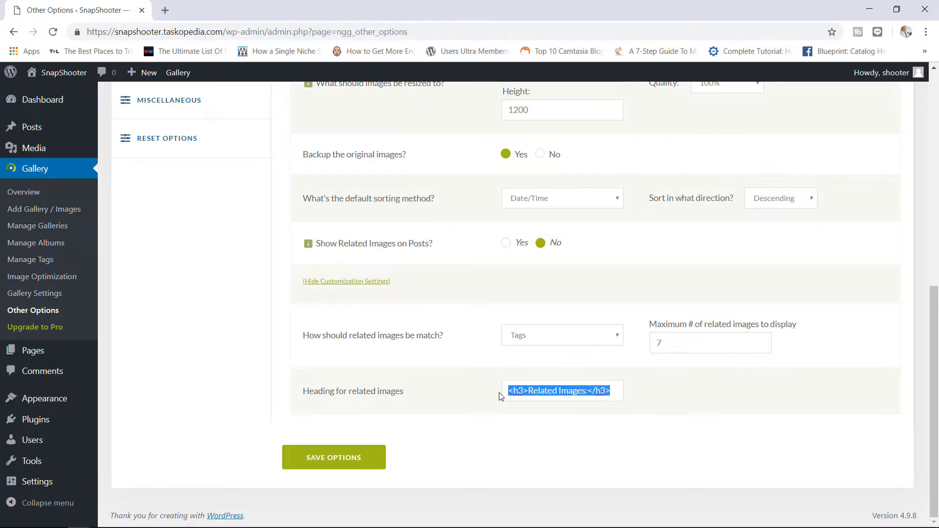
click(518, 392)
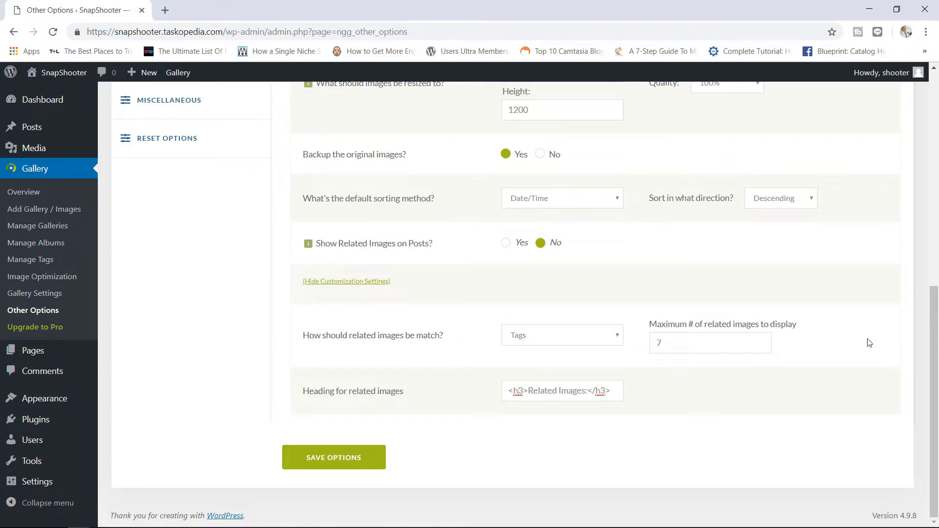
drag(935, 327, 937, 115)
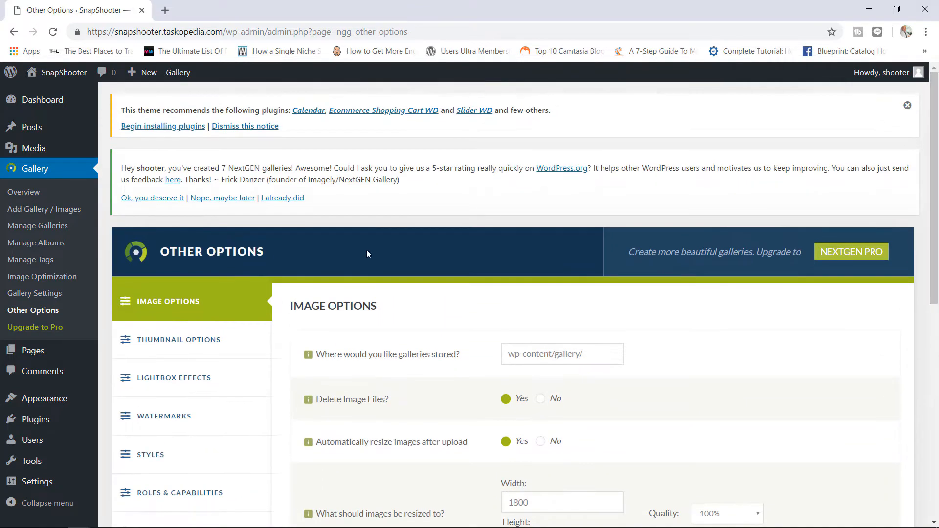
- Show the 240 × 160 fixed-dimension thumbnail options and open Manage Galleries in a new tab
click(175, 343)
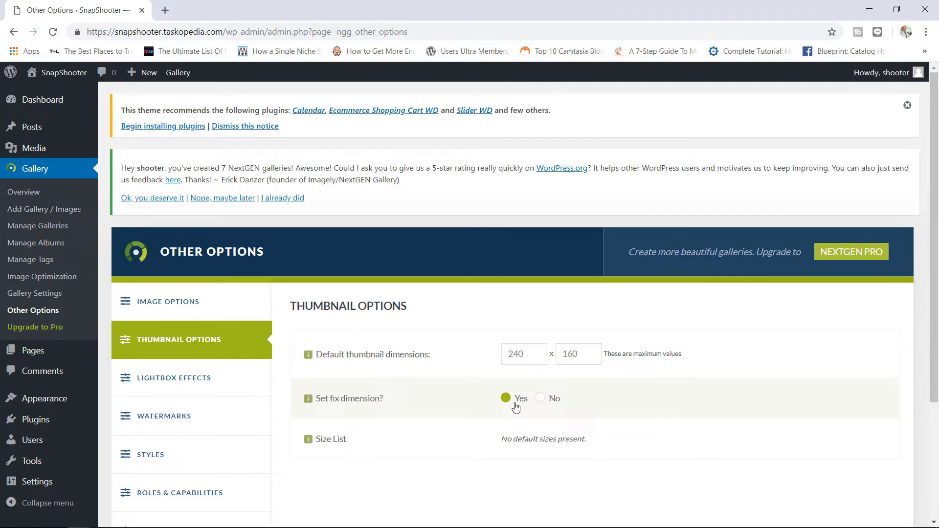
right_click(49, 231)
click(58, 233)
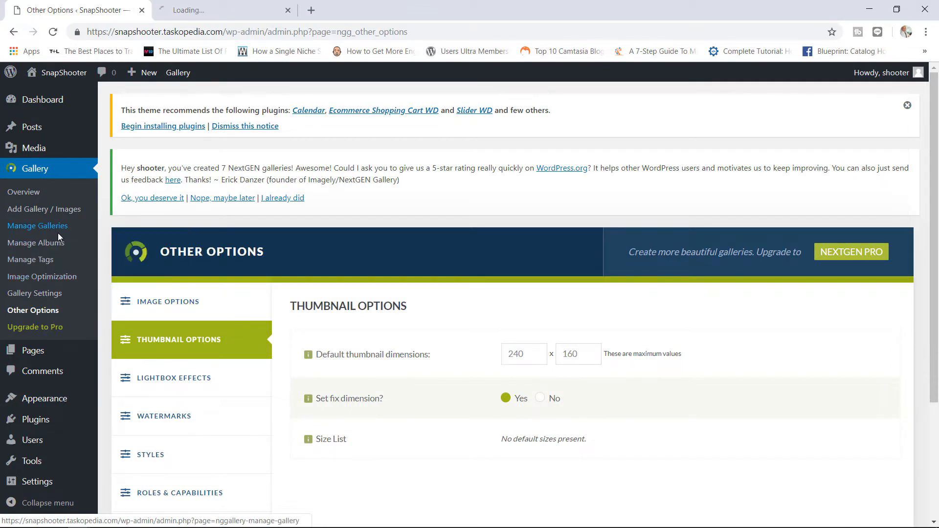
- In Manage Galleries, select the Travel gallery and apply the 'Create new thumbnails' bulk action
click(218, 12)
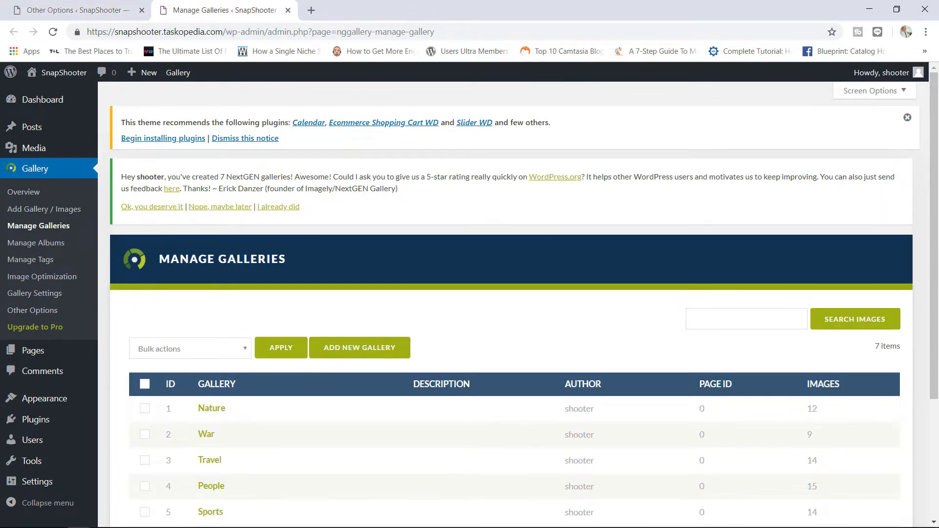
drag(932, 136, 932, 225)
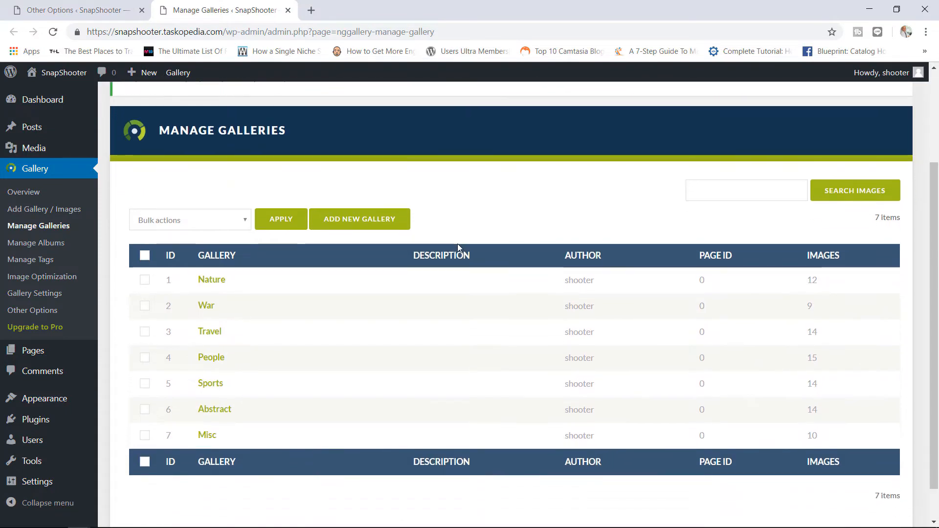
click(145, 332)
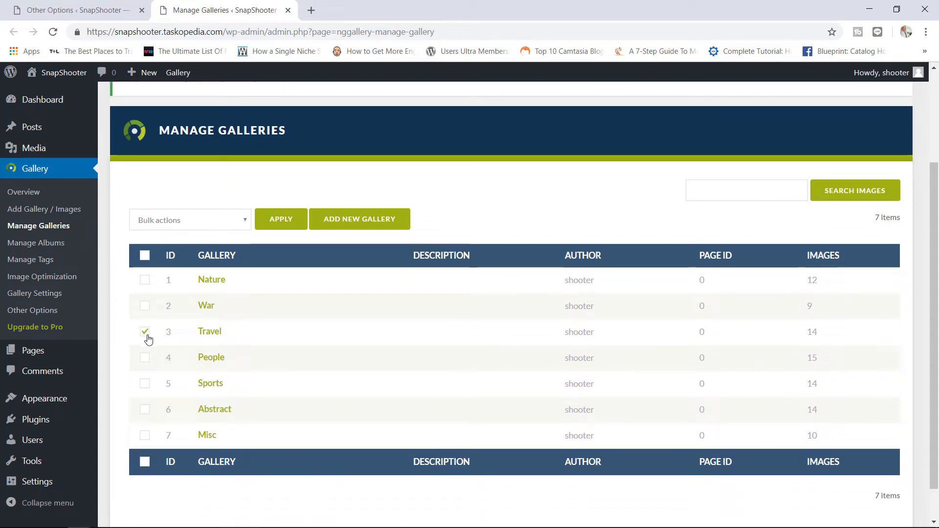
click(215, 225)
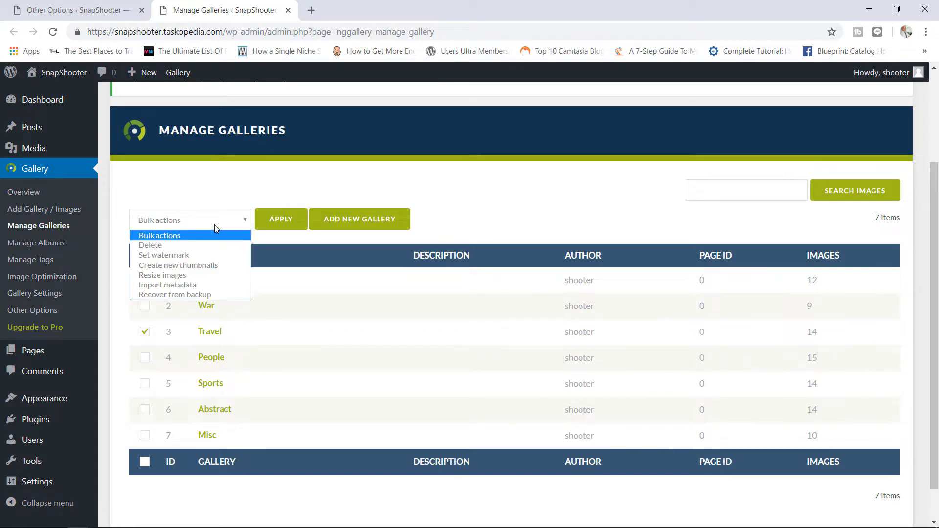
click(195, 270)
click(277, 223)
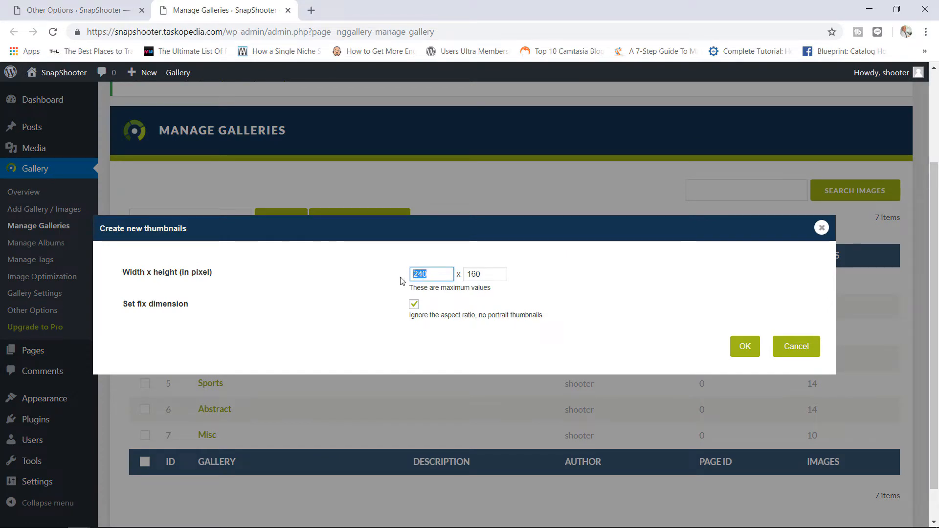
- Check the Travel dialog's 240 × 160 against the default thumbnail size, then close the dialog
key(Tab)
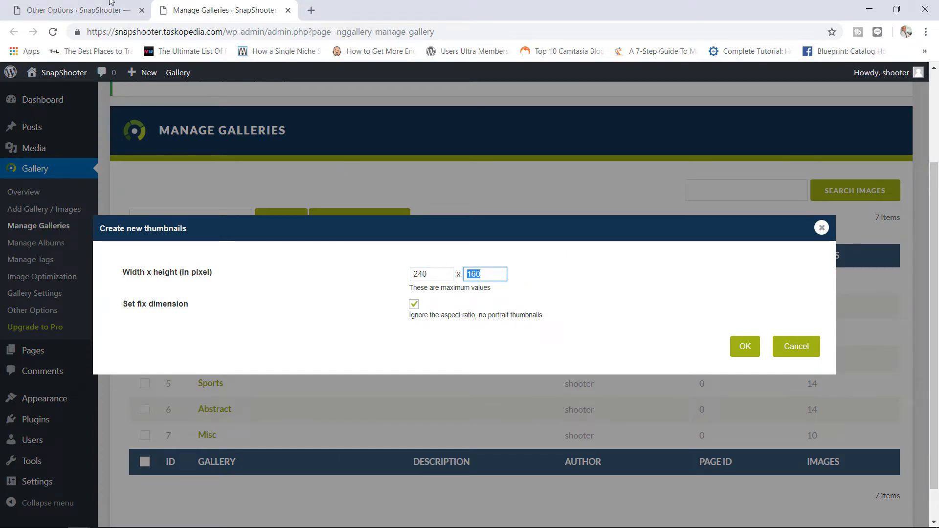
click(78, 9)
double_click(527, 355)
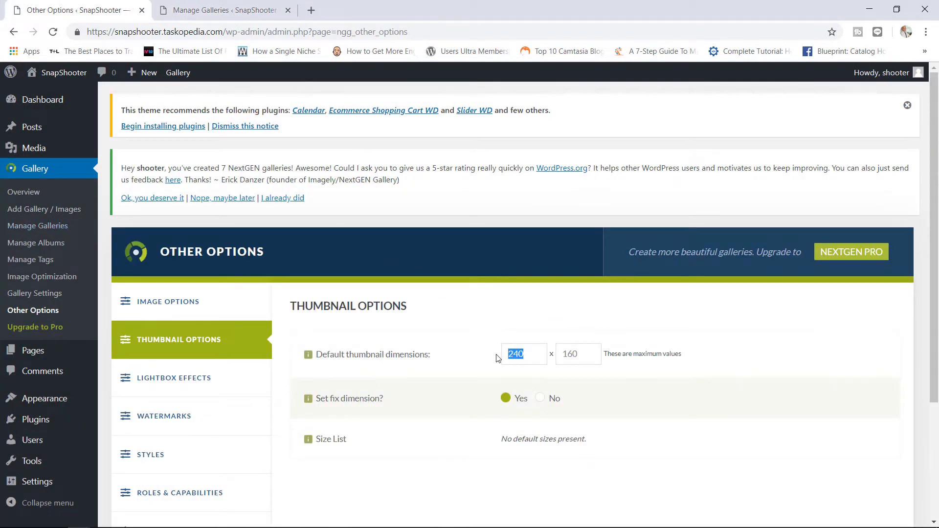
drag(579, 354, 554, 357)
click(531, 357)
click(237, 6)
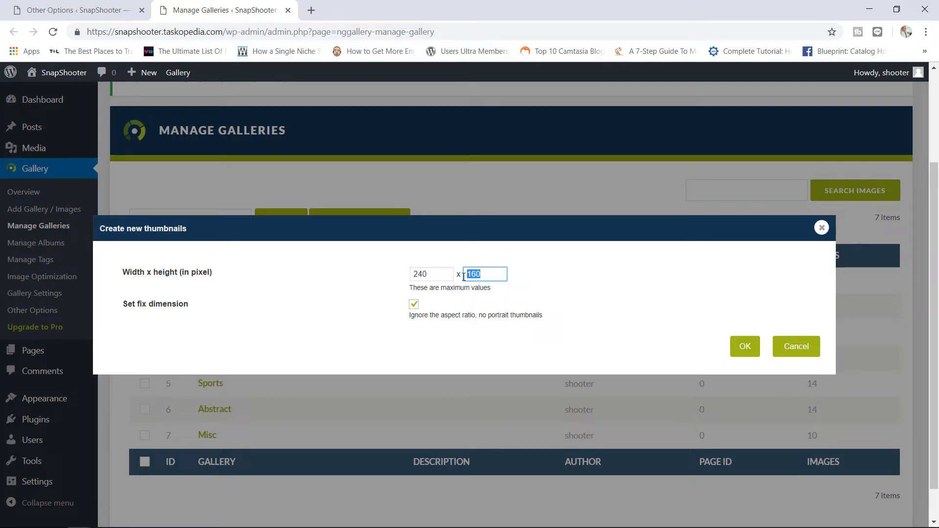
drag(435, 273, 417, 276)
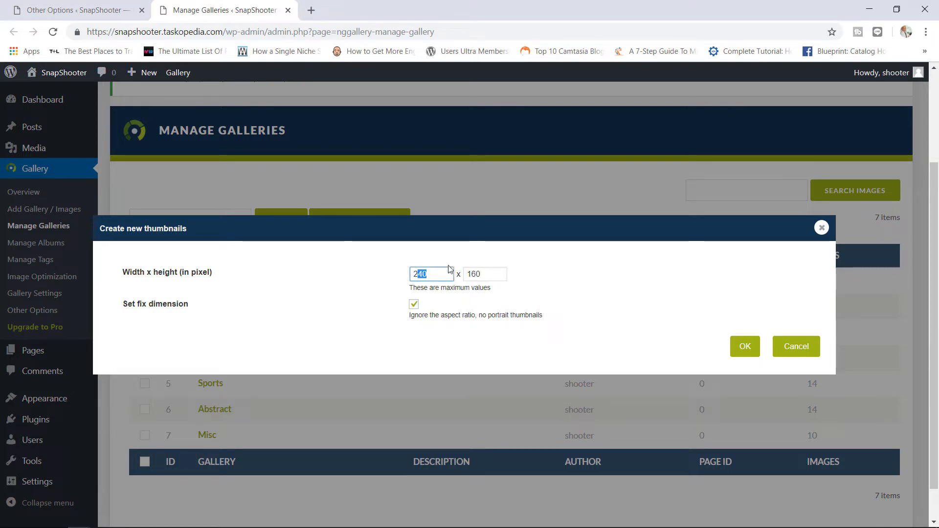
click(79, 9)
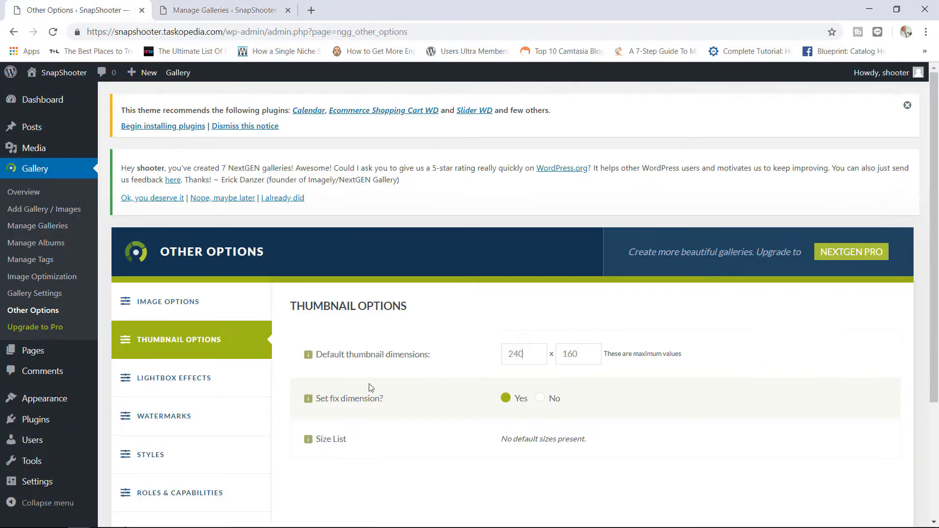
click(538, 357)
click(225, 9)
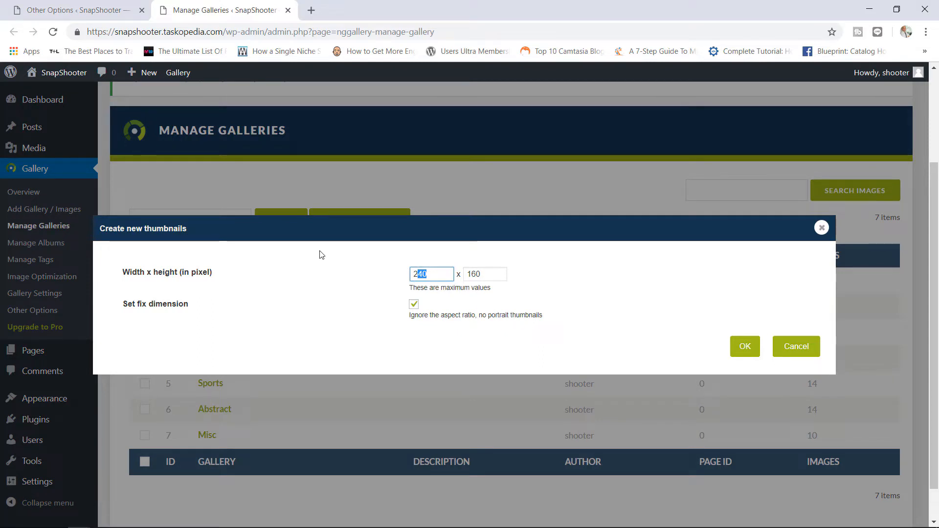
click(821, 228)
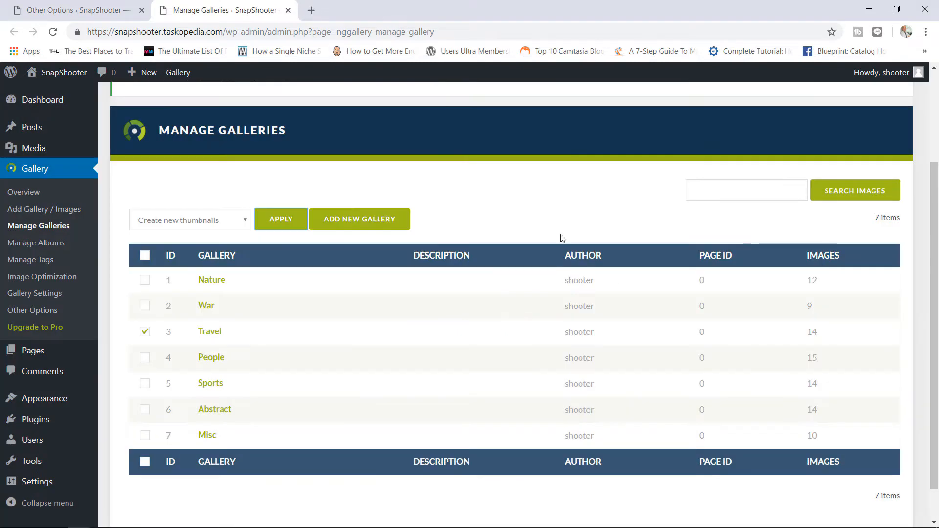
click(221, 221)
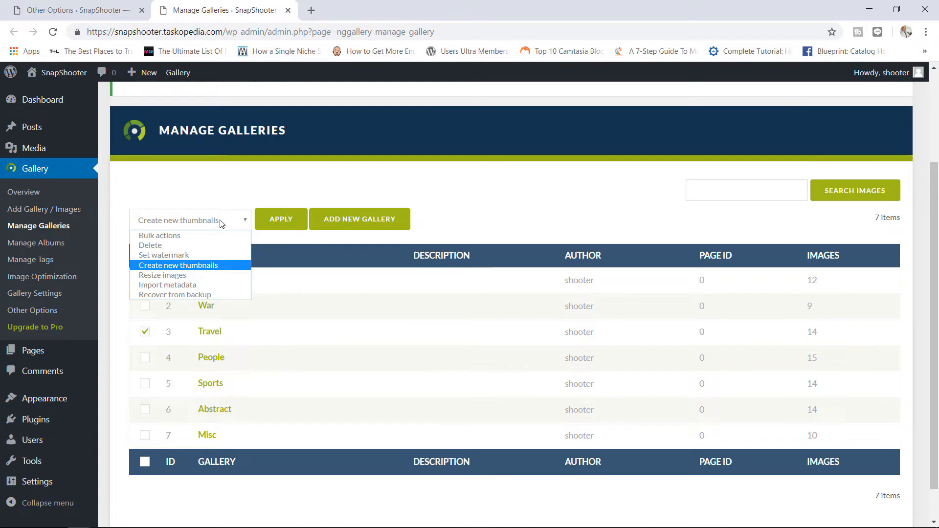
click(181, 277)
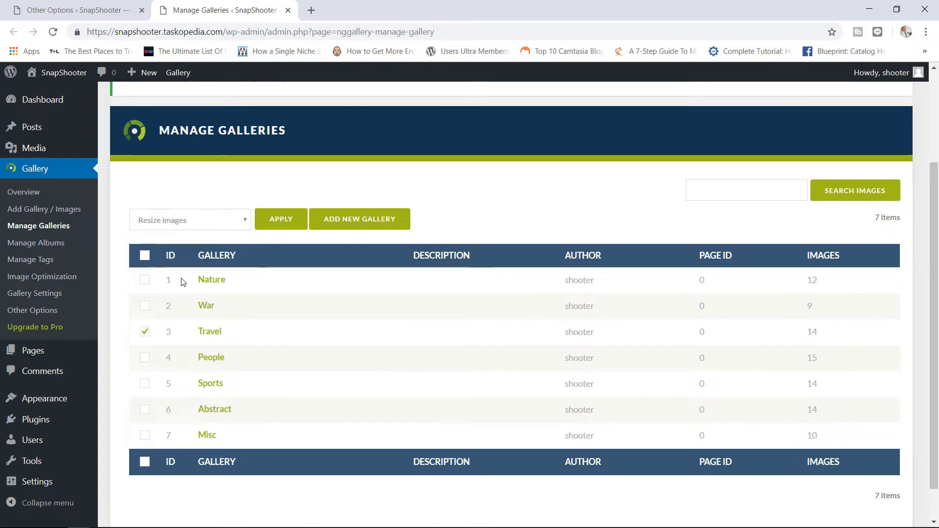
click(286, 223)
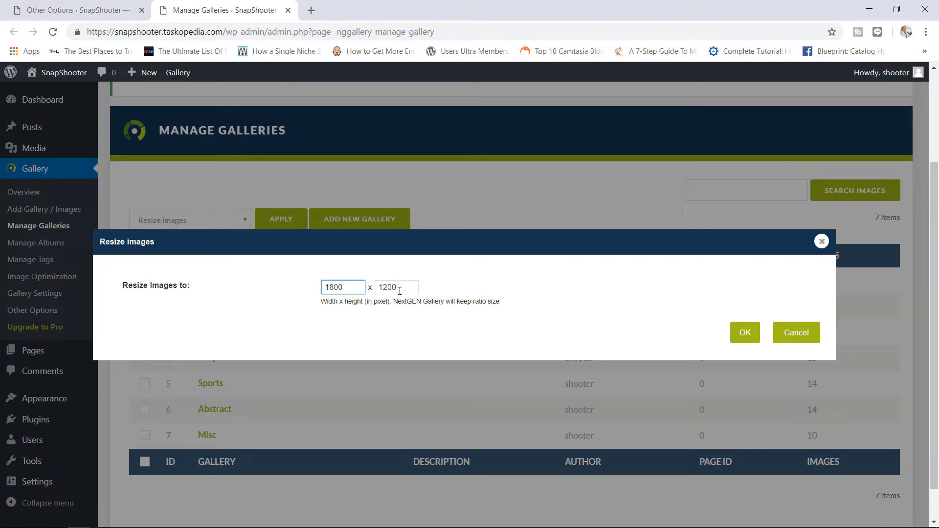
click(120, 7)
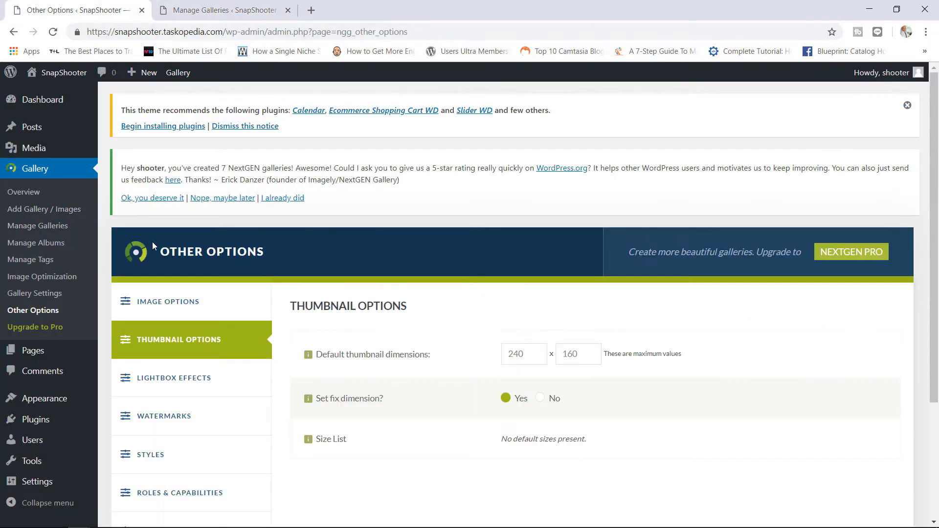
click(169, 300)
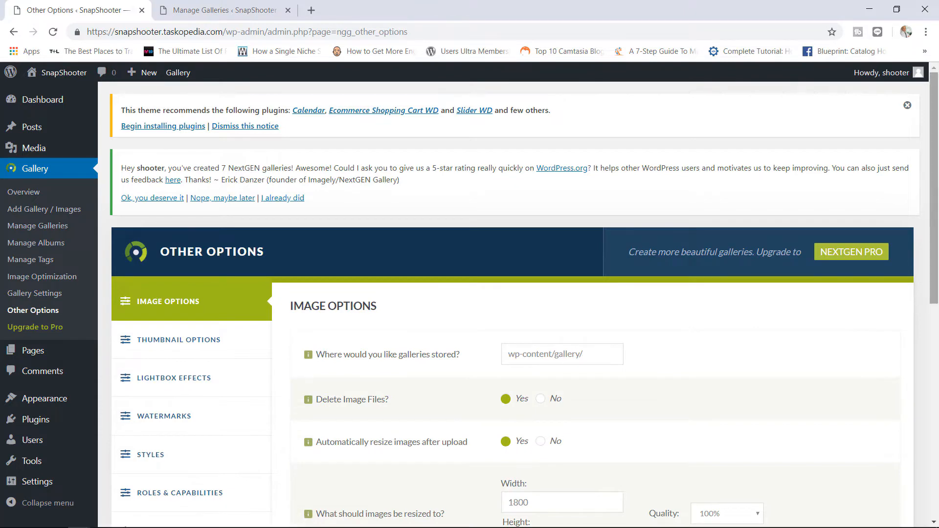
scroll(931, 318, down, 4)
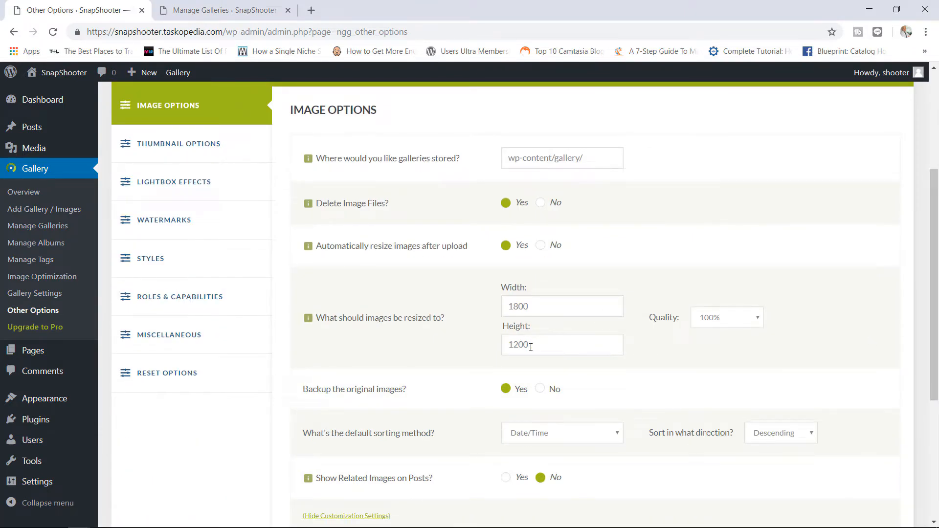
click(225, 10)
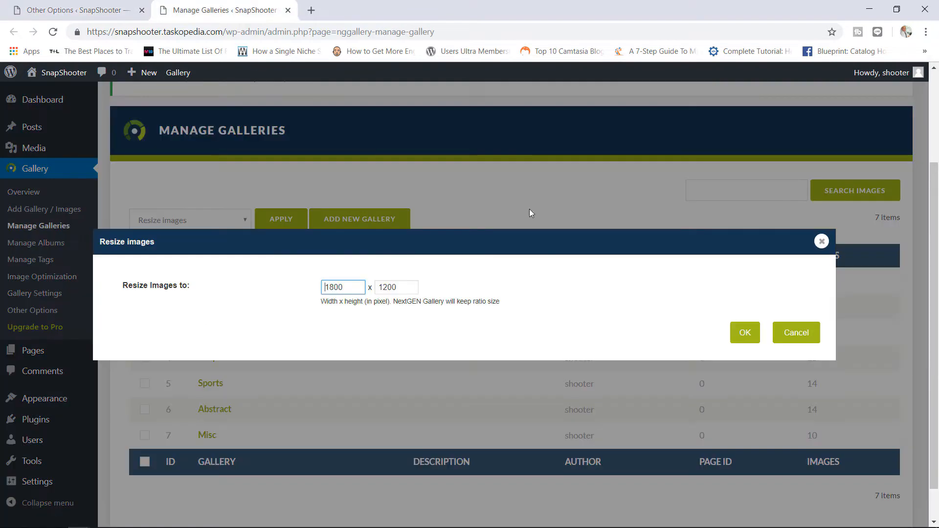
click(825, 243)
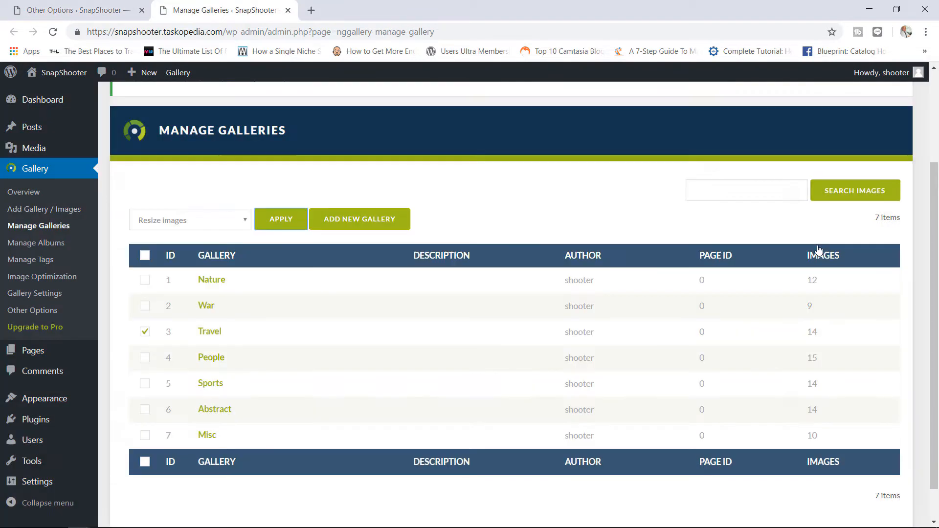
click(35, 4)
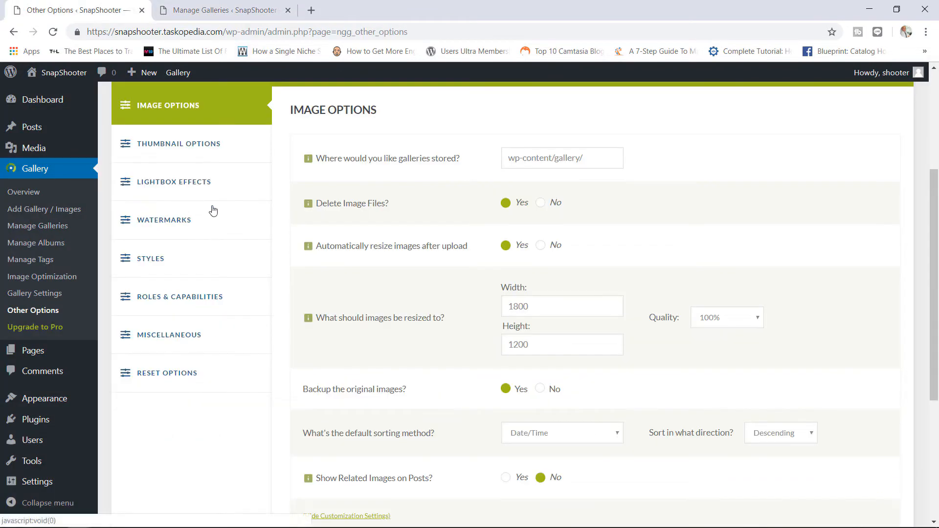
- Set the lightbox effect to Shutter Reloaded for NextGEN images only and save the options
click(184, 182)
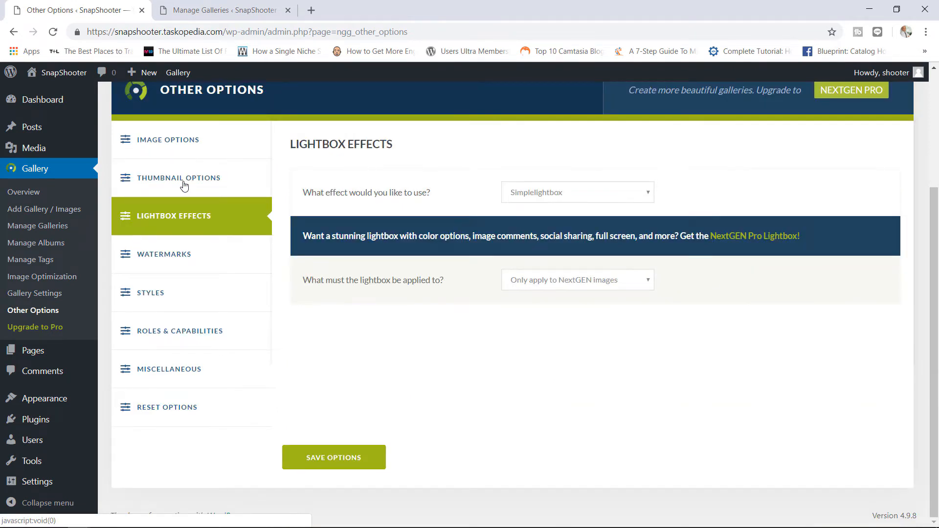
click(532, 196)
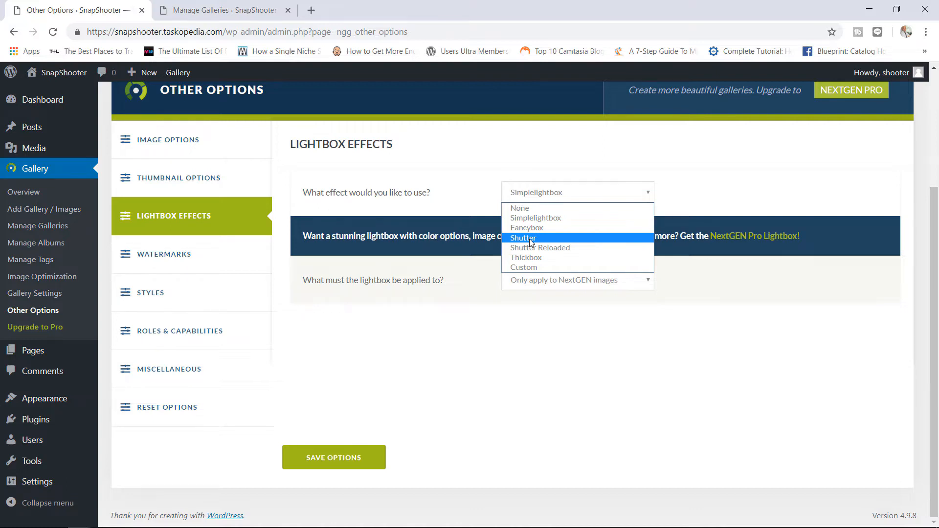
click(560, 247)
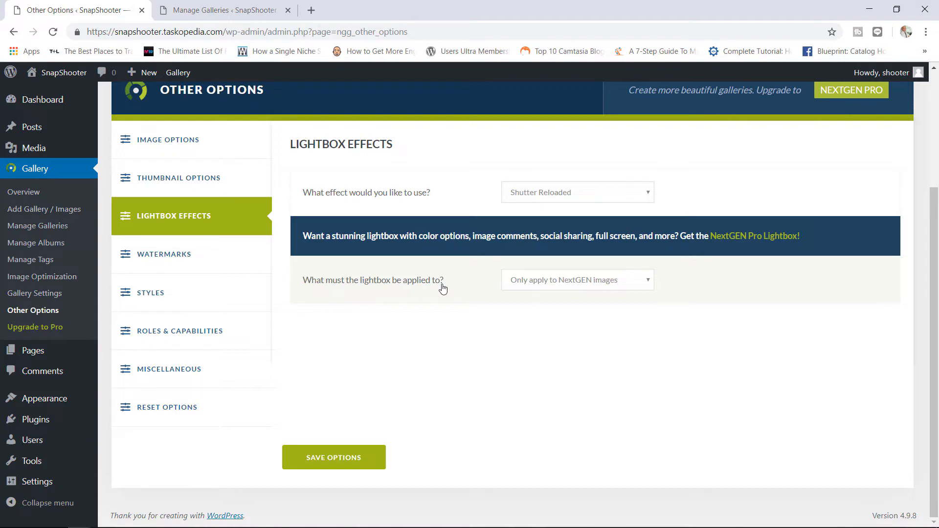
click(526, 284)
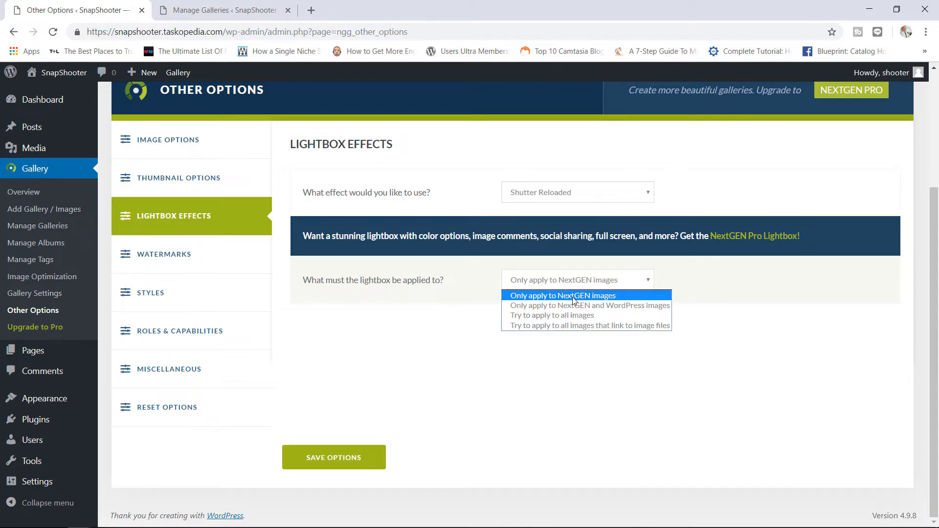
click(486, 382)
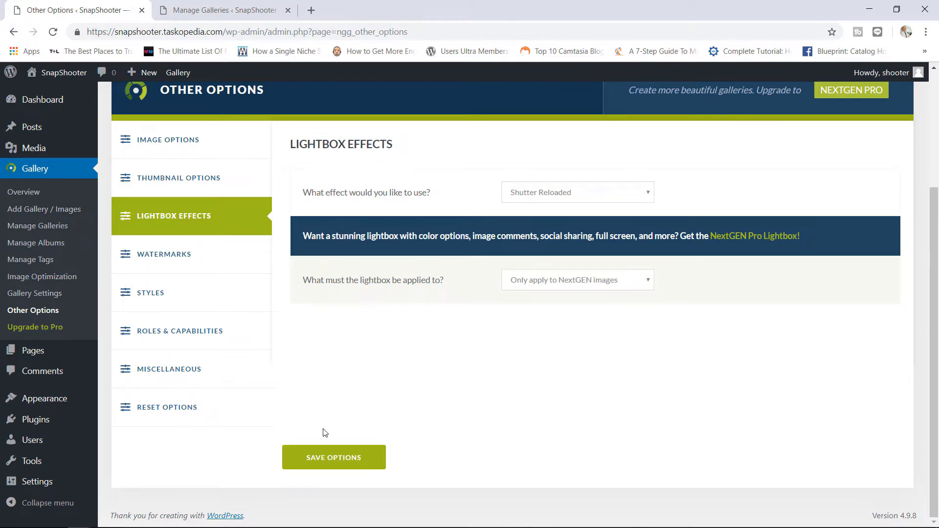
click(338, 468)
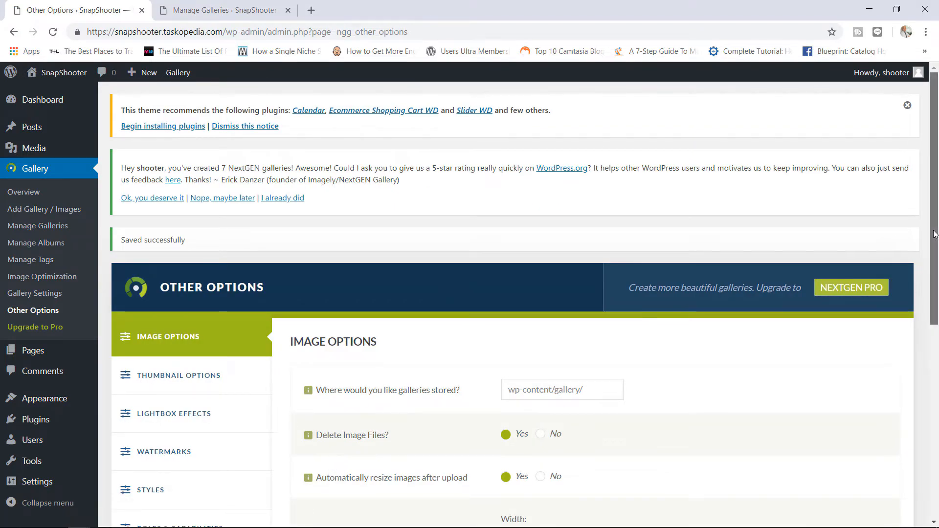
- Review the Watermarks settings and the default stylesheet CSS, then show Roles & Capabilities
scroll(925, 236, down, 3)
click(198, 314)
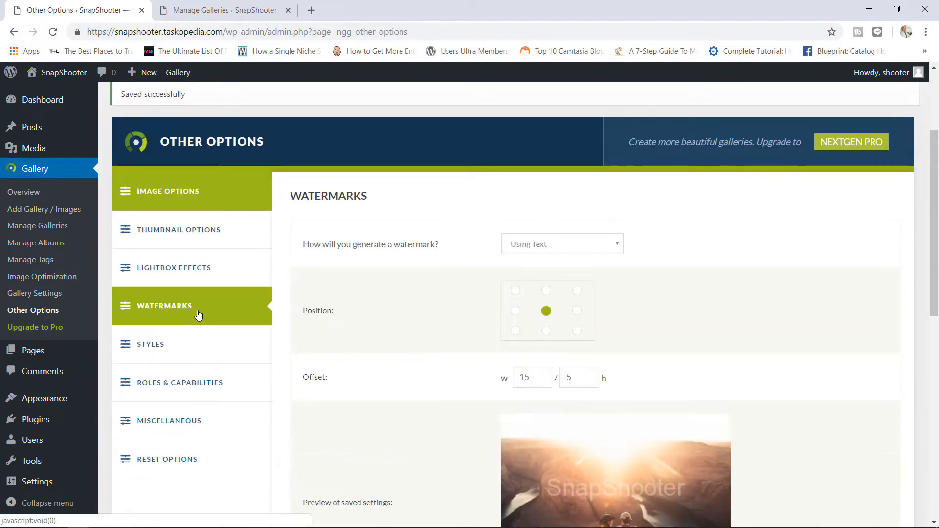
click(178, 348)
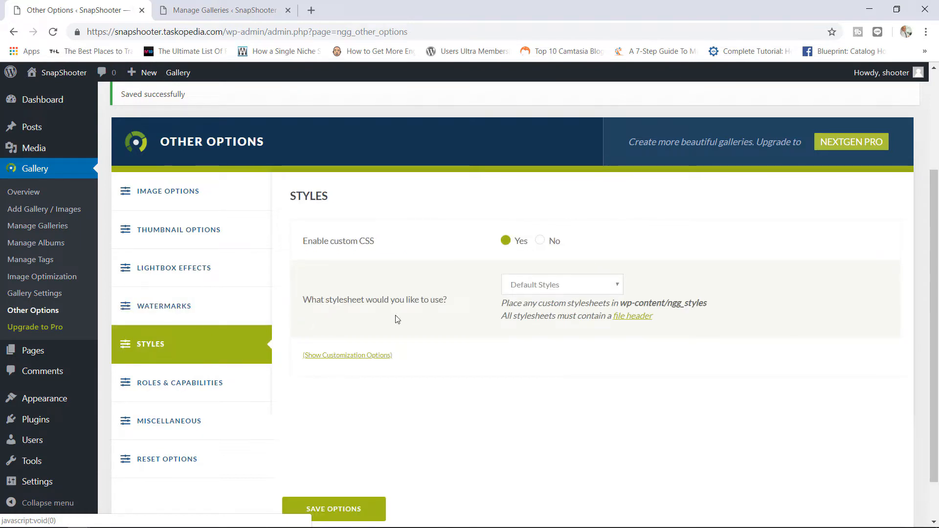
click(361, 356)
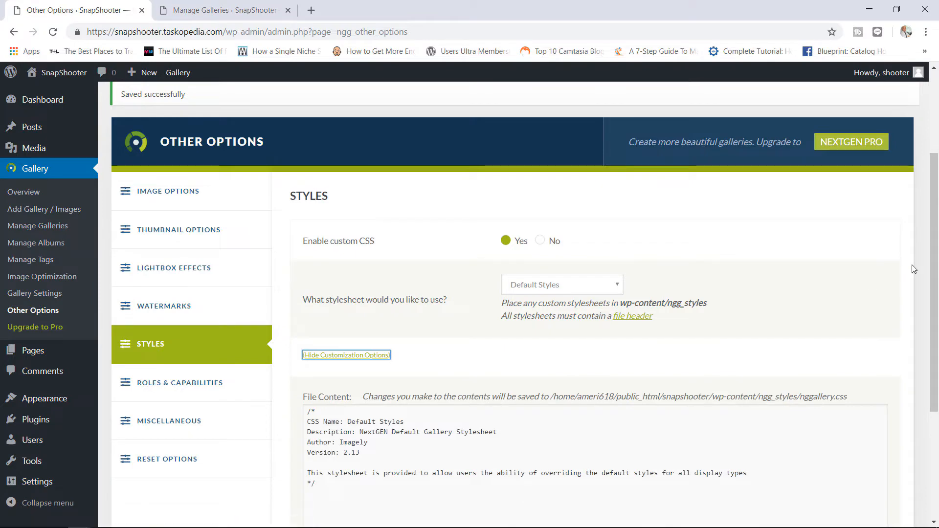
scroll(480, 387, down, 3)
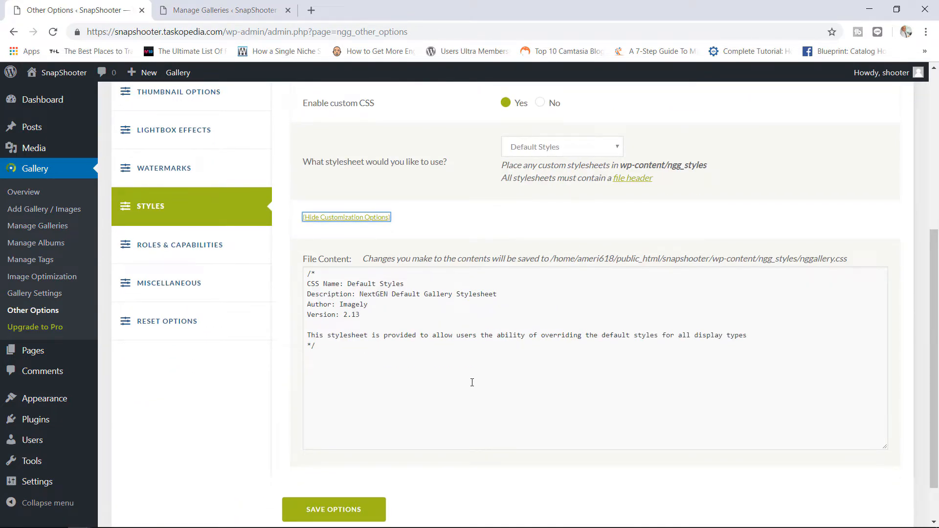
click(217, 251)
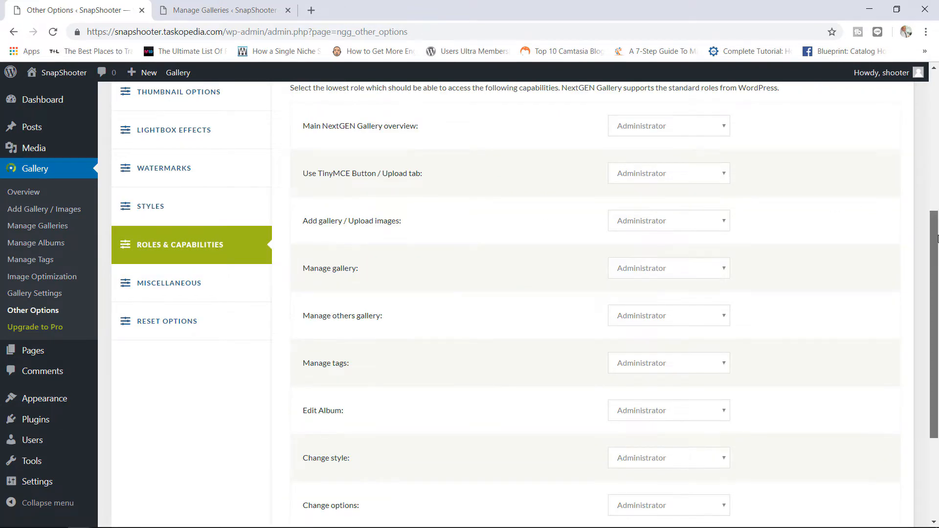
scroll(935, 207, up, 1)
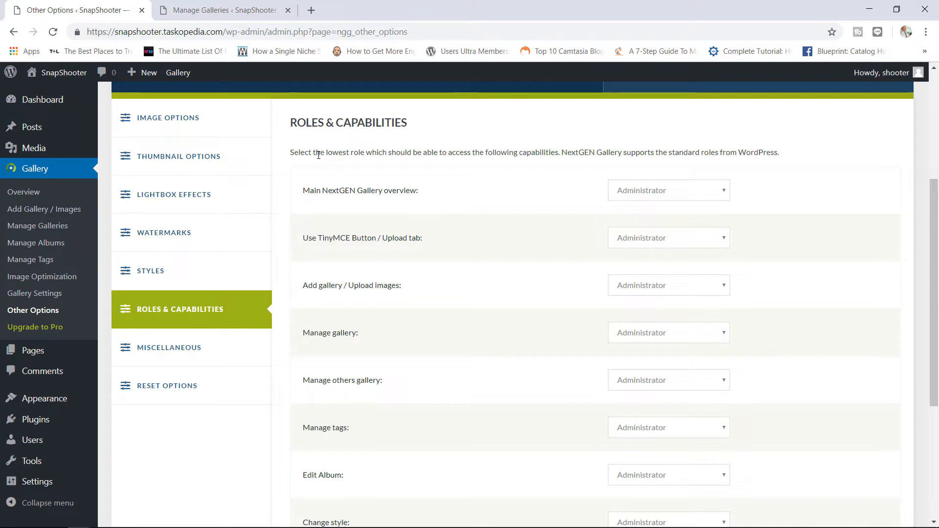
drag(314, 154, 366, 154)
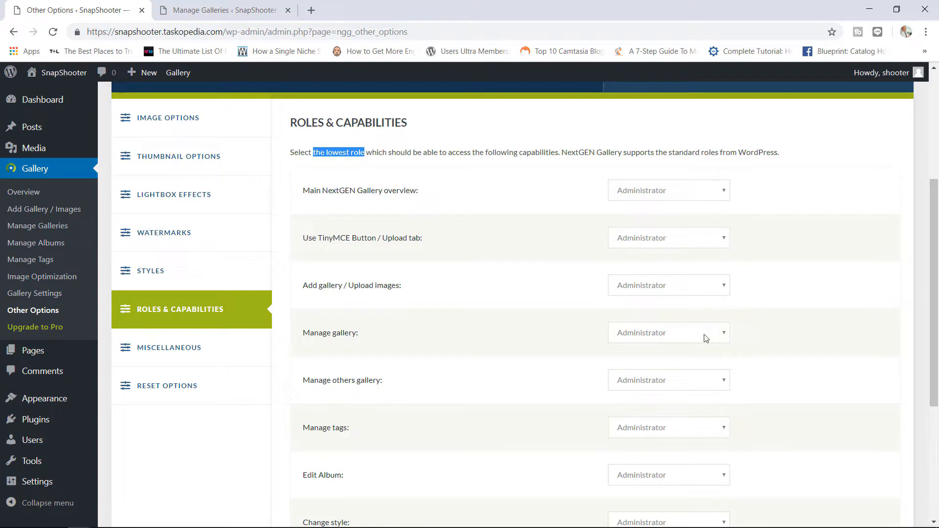
click(659, 337)
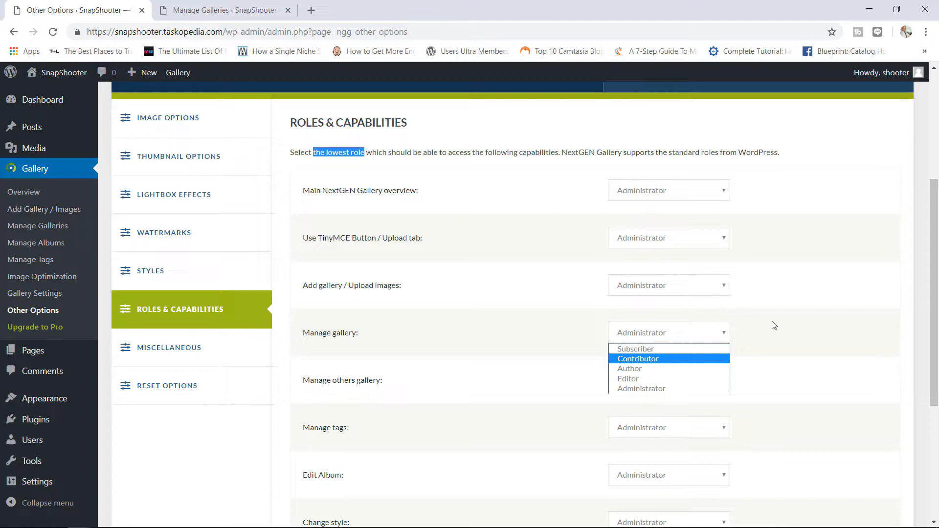
click(787, 322)
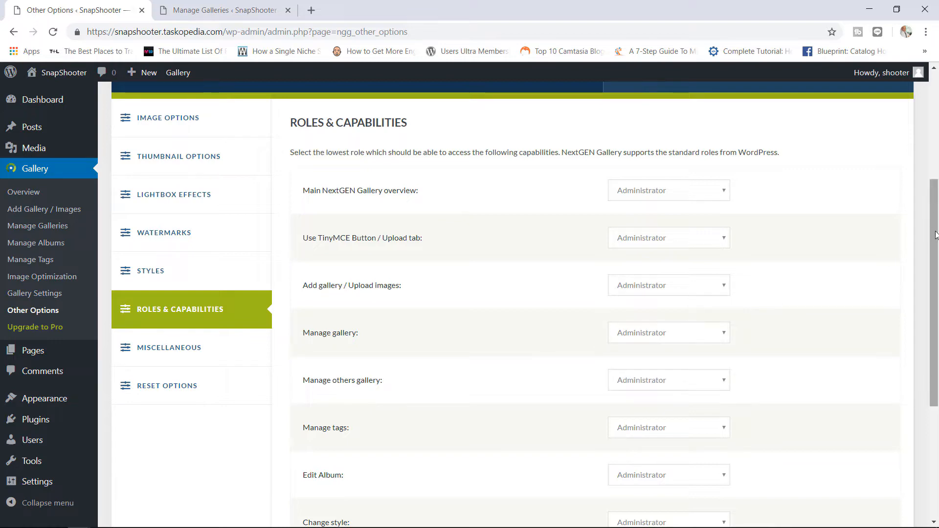
scroll(919, 352, down, 5)
scroll(912, 209, up, 7)
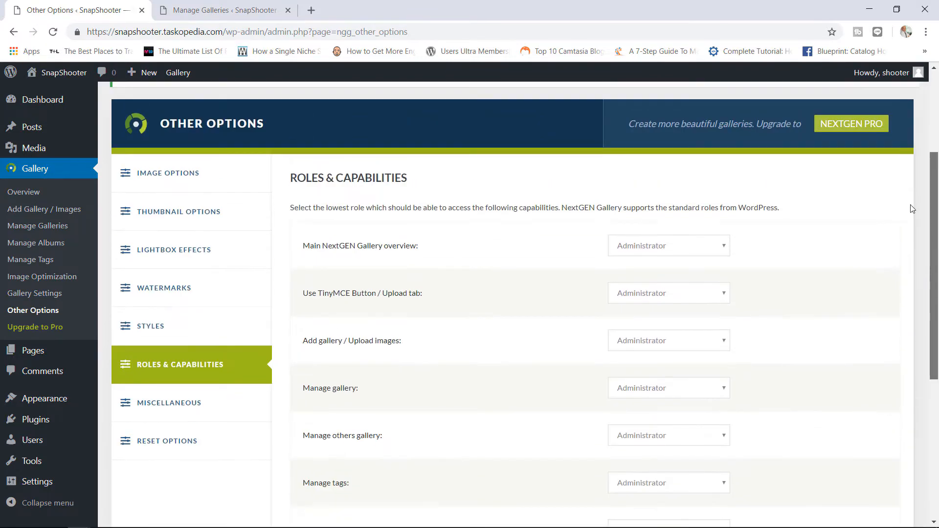
- Show the Miscellaneous options: feed galleries off, 'nggallery' slug and 500 maximum images
click(191, 402)
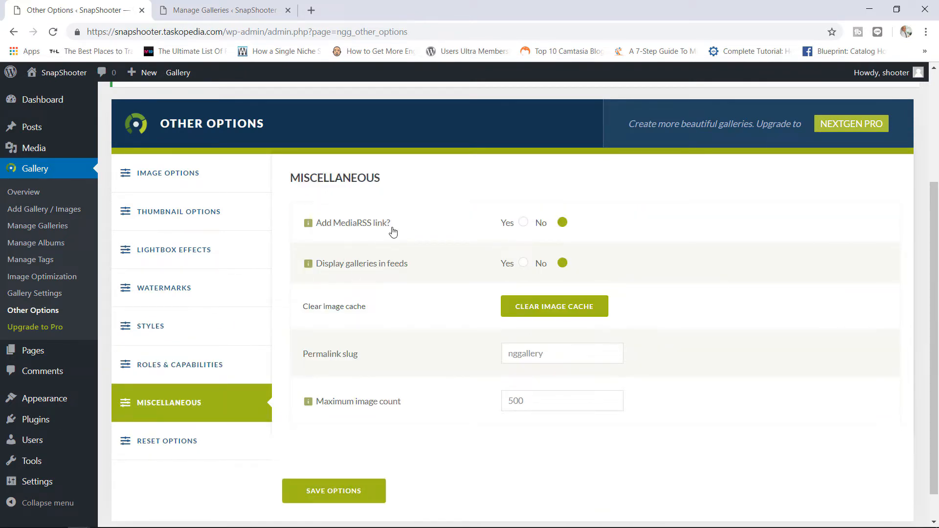
mouse_move(398, 262)
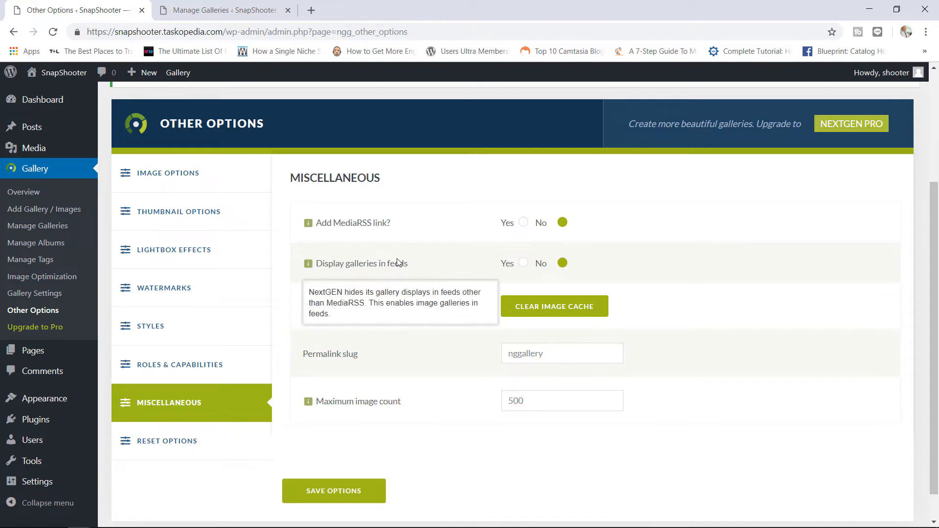
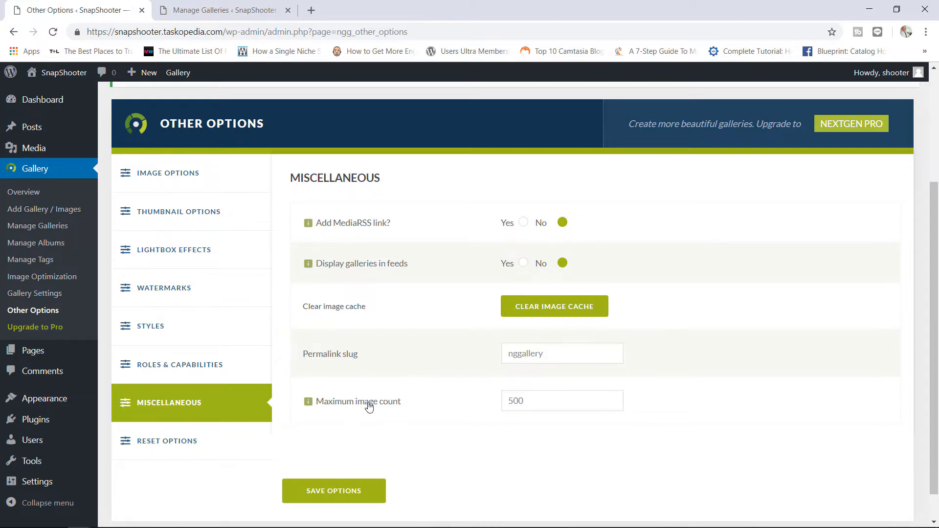
- Save the Other Options with the maximum image count back at 500, then close that tab
mouse_move(376, 408)
click(616, 398)
click(615, 404)
click(180, 447)
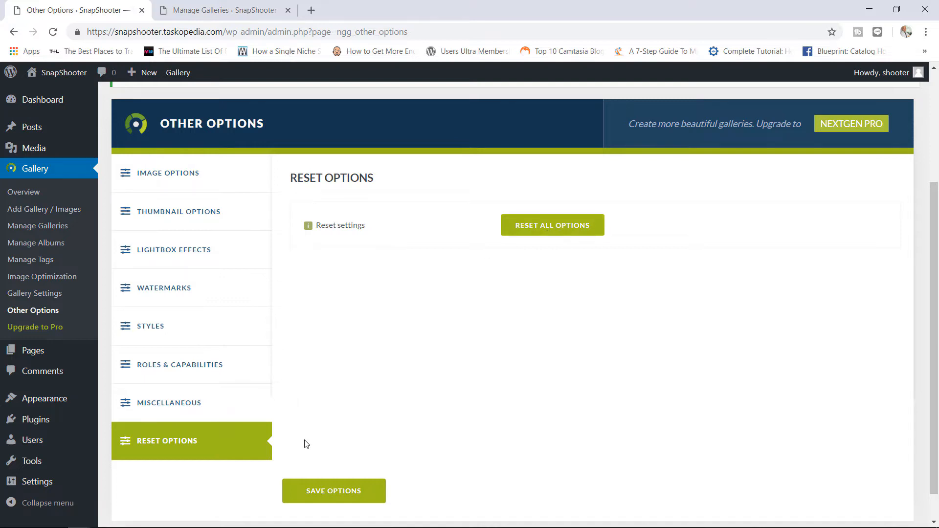
click(332, 493)
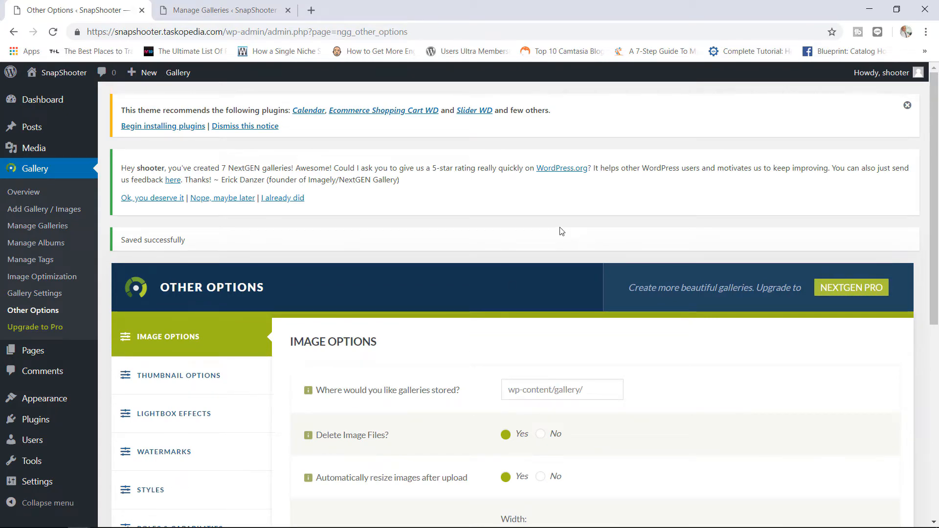
key(ctrl+w)
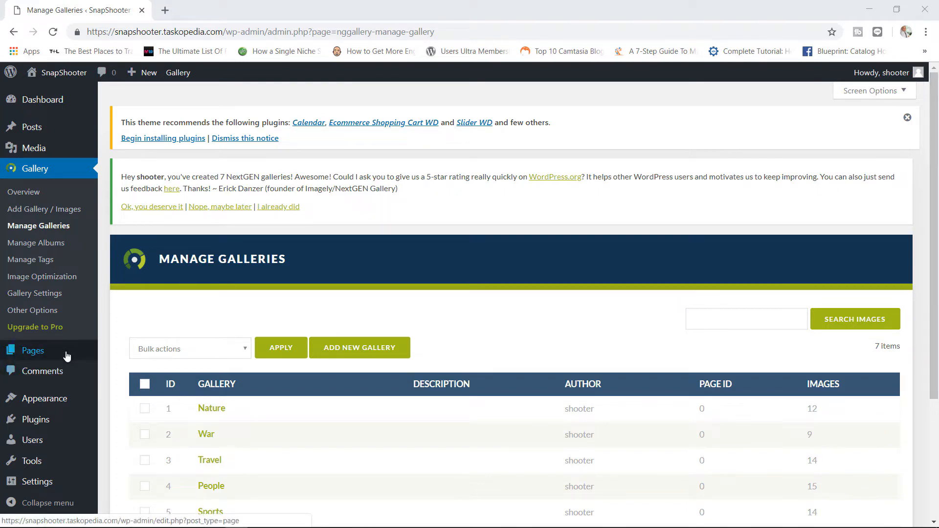
- Create a new page titled 'Nature' and bring up Add Gallery
mouse_move(67, 356)
click(128, 370)
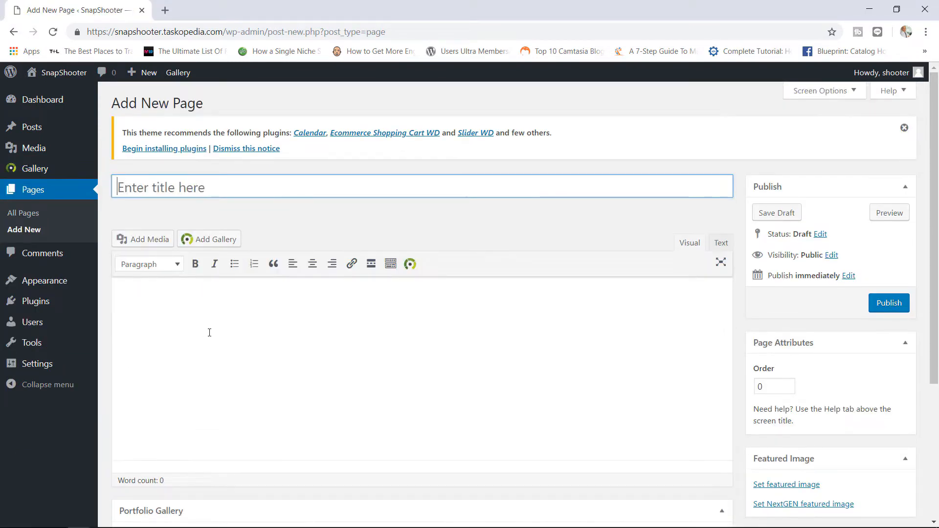
text(Nau)
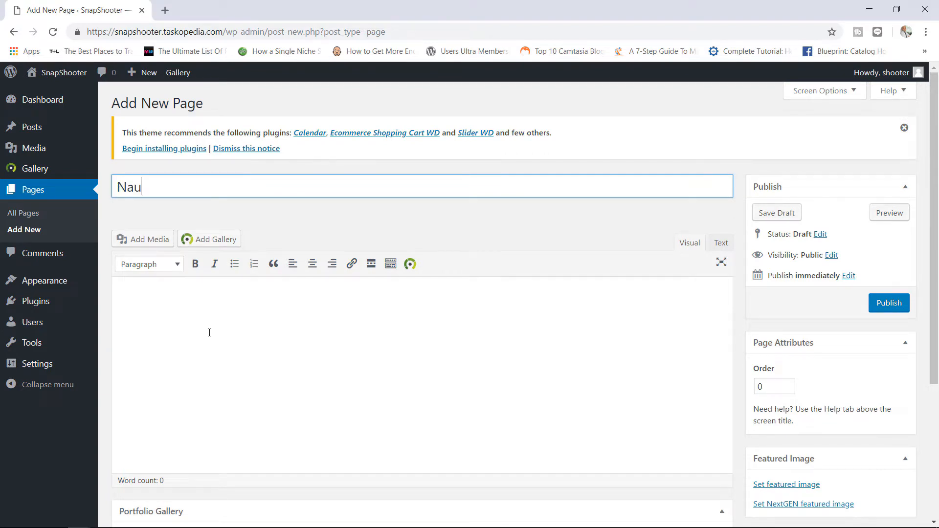
key(BackSpace)
text(ture)
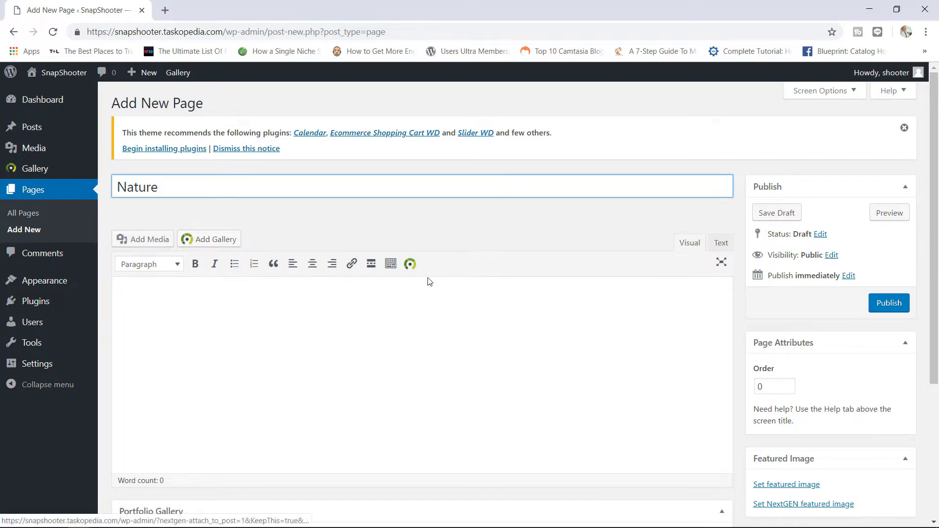
click(223, 241)
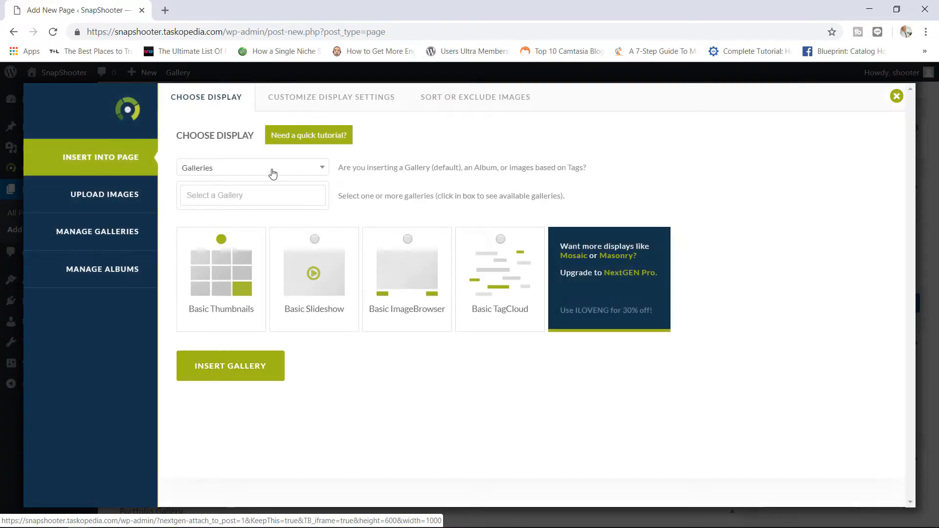
- Select the Nature gallery and review its Basic Thumbnails display settings
click(299, 195)
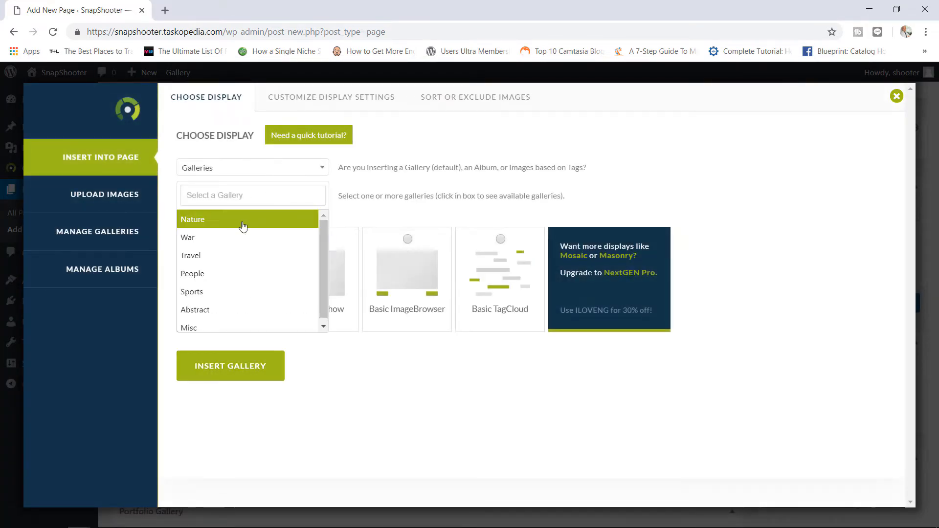
click(242, 224)
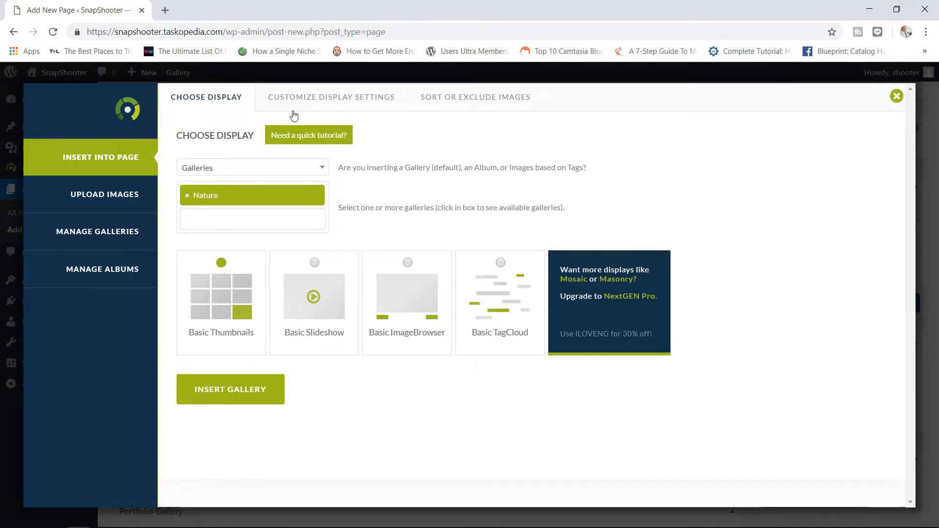
click(337, 99)
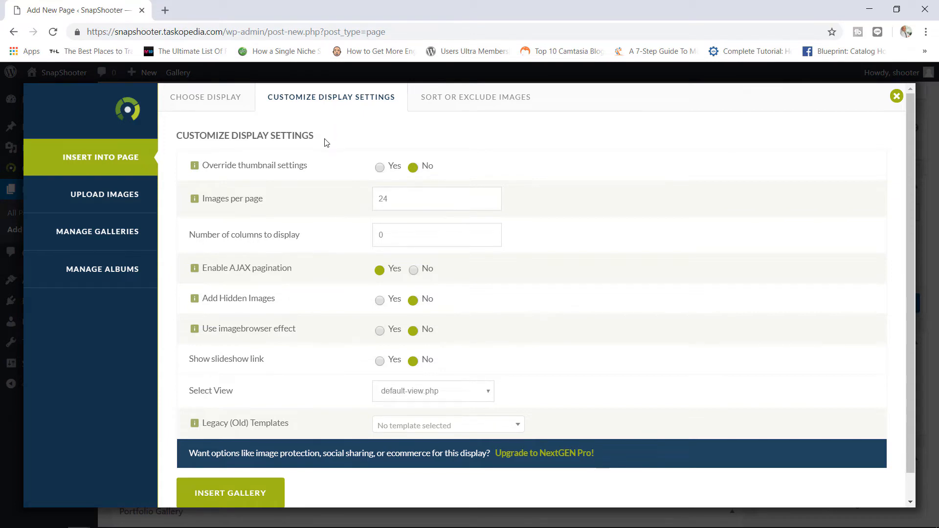
click(221, 96)
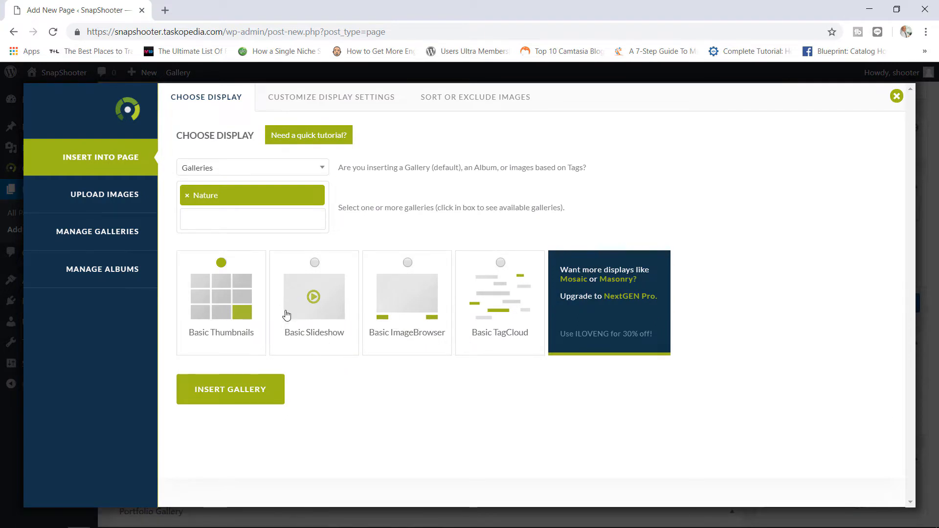
click(374, 100)
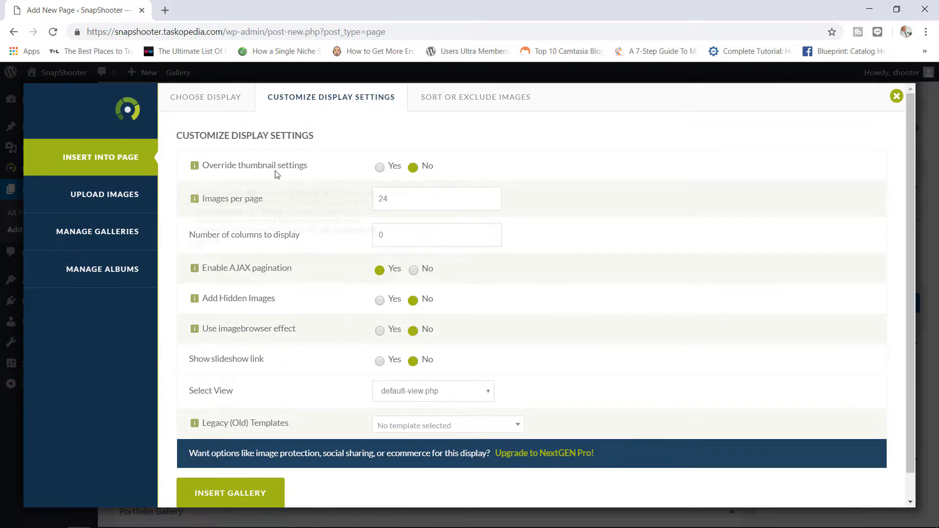
mouse_move(276, 172)
click(217, 101)
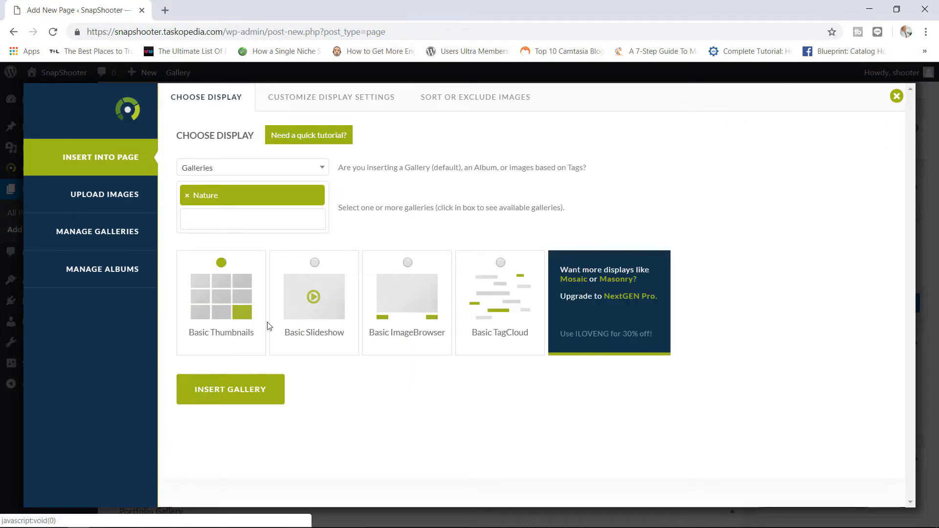
- Switch the display to Basic Slideshow and review its display settings
click(315, 264)
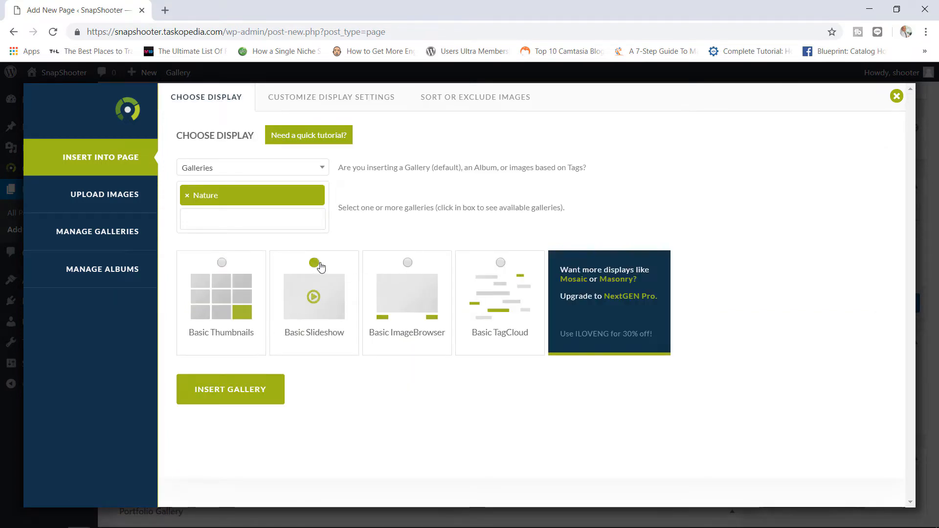
click(344, 109)
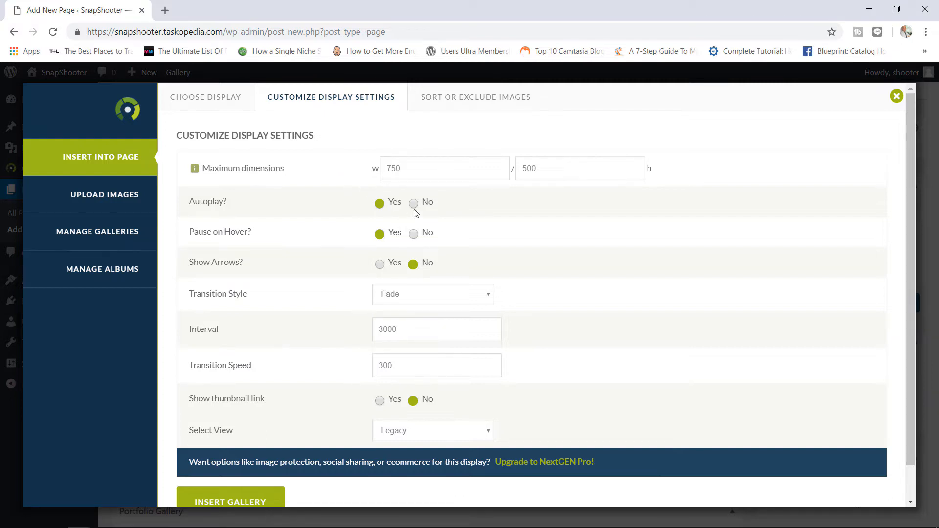
click(229, 100)
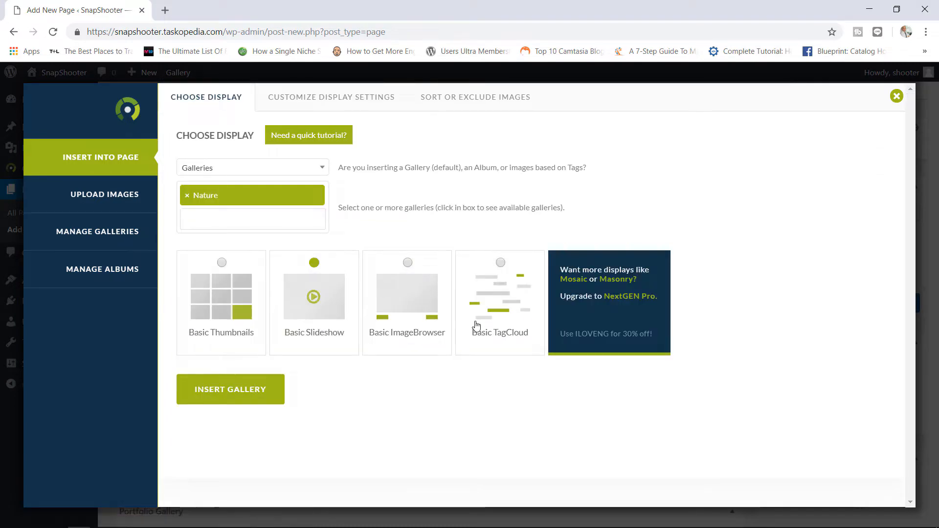
click(369, 99)
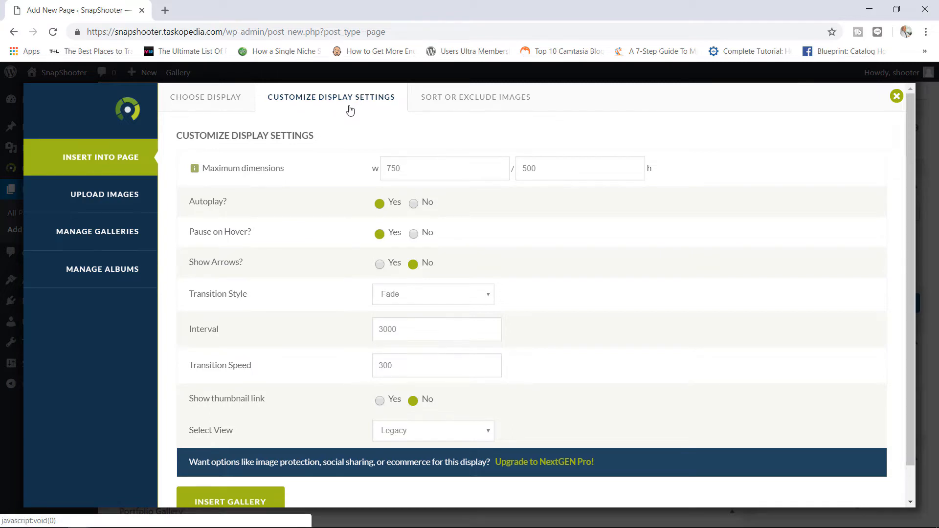
- Drag the pier photo into fourth position under Sort or Exclude Images, then close the inserter
click(451, 103)
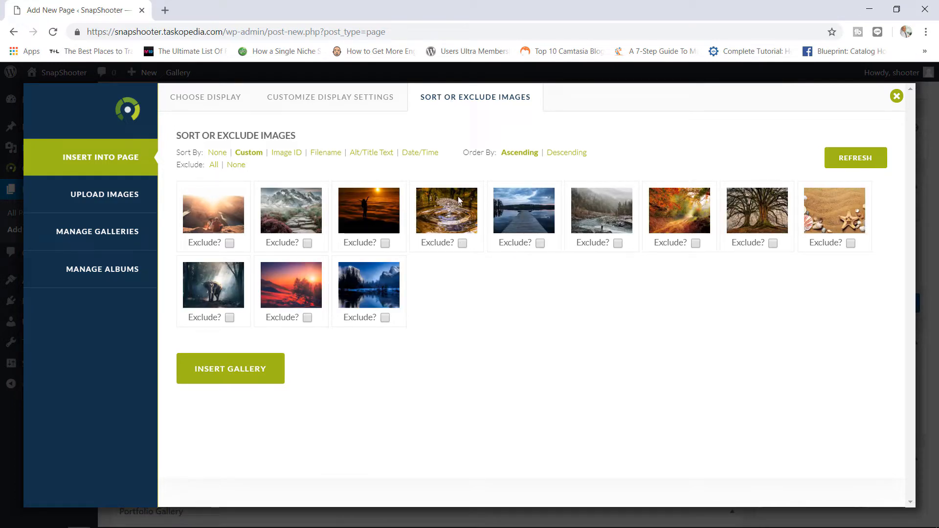
drag(523, 220, 462, 221)
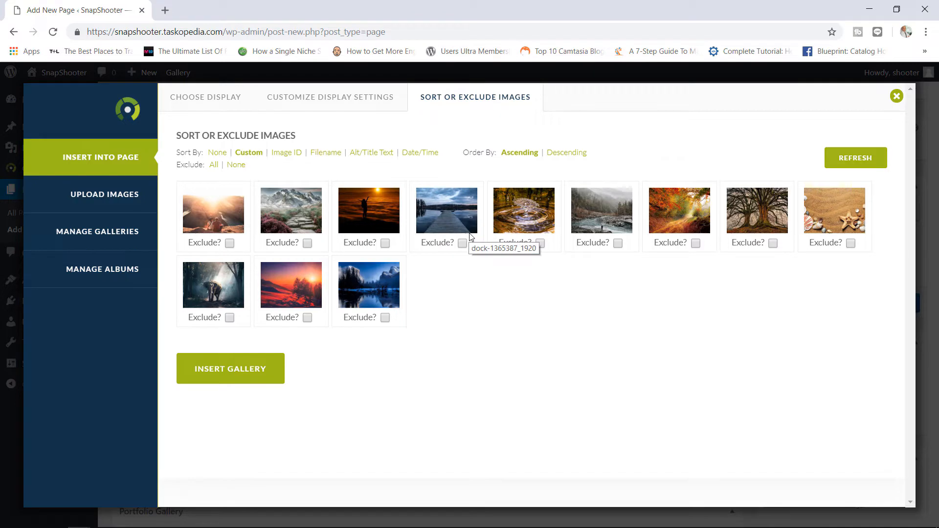
click(896, 96)
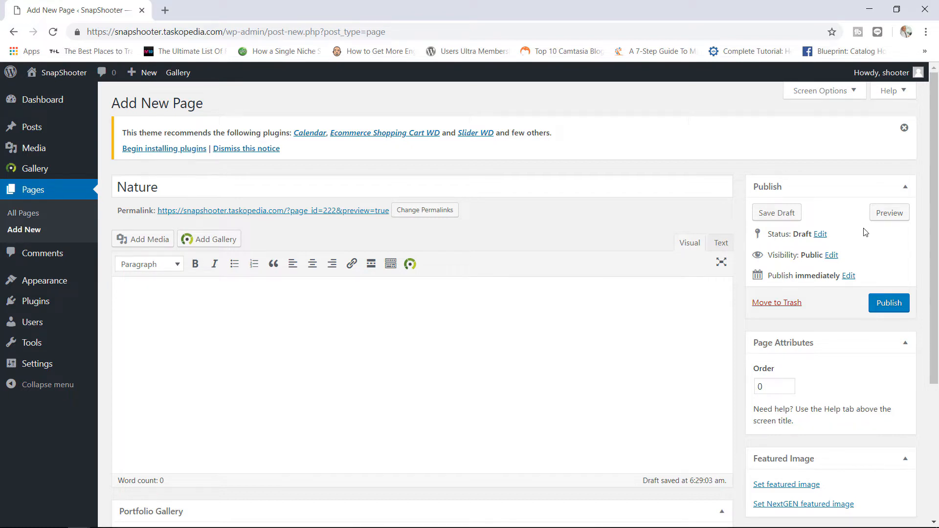
- Publish the Nature page and browse the Basic Thumbnails and Singlepic gallery settings
click(888, 305)
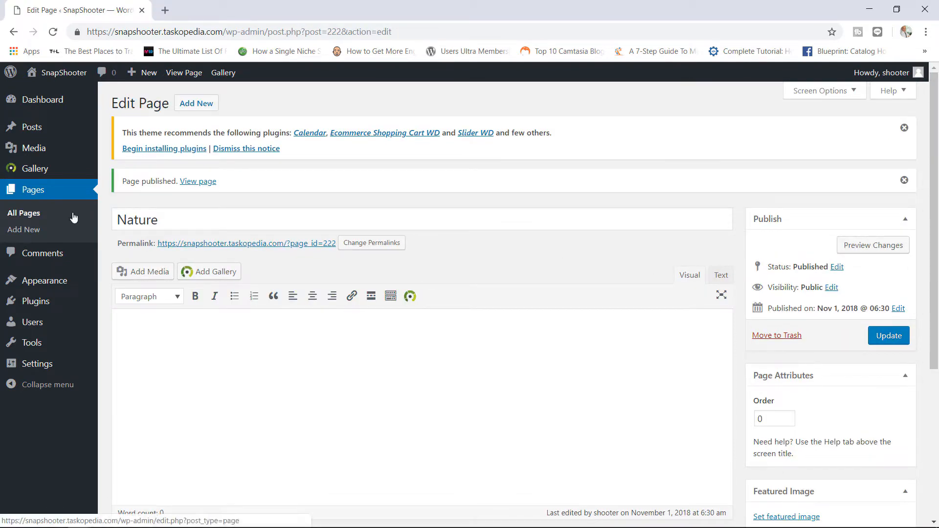
mouse_move(66, 273)
mouse_move(55, 179)
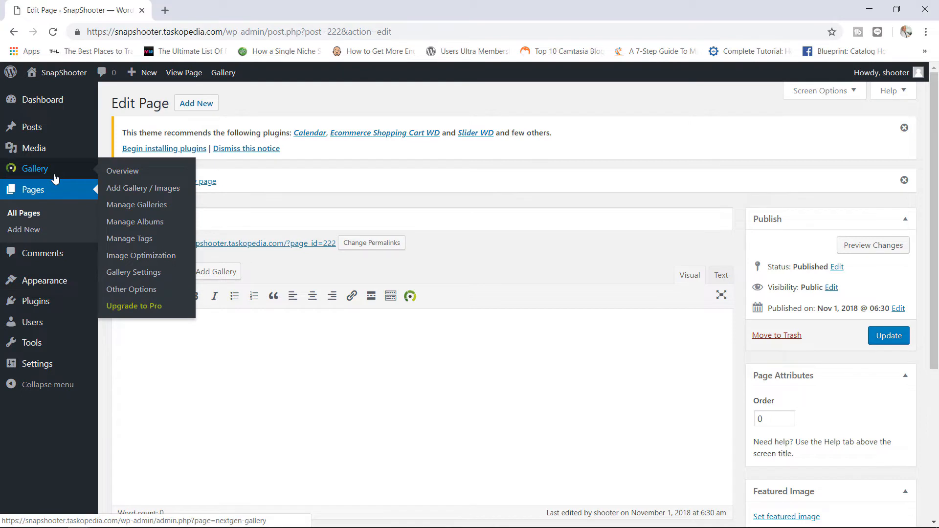
click(137, 276)
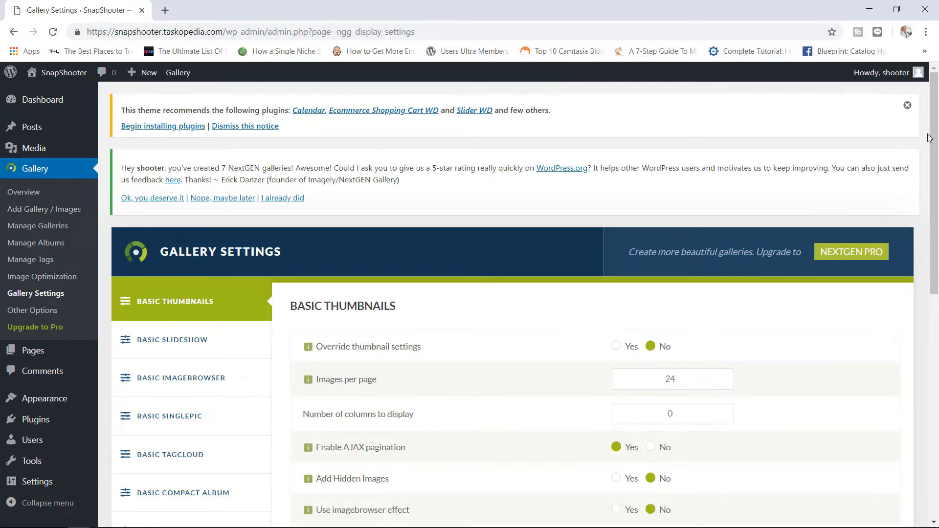
drag(934, 136, 935, 185)
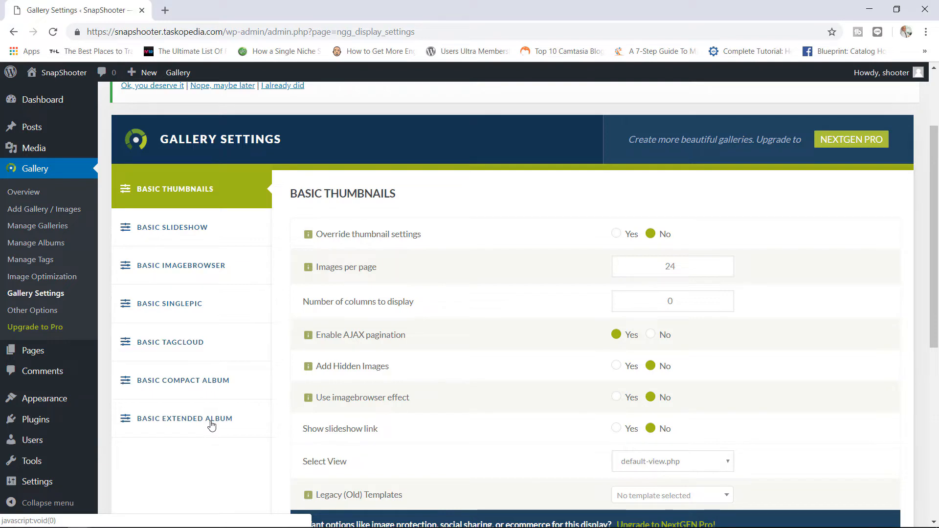
click(184, 312)
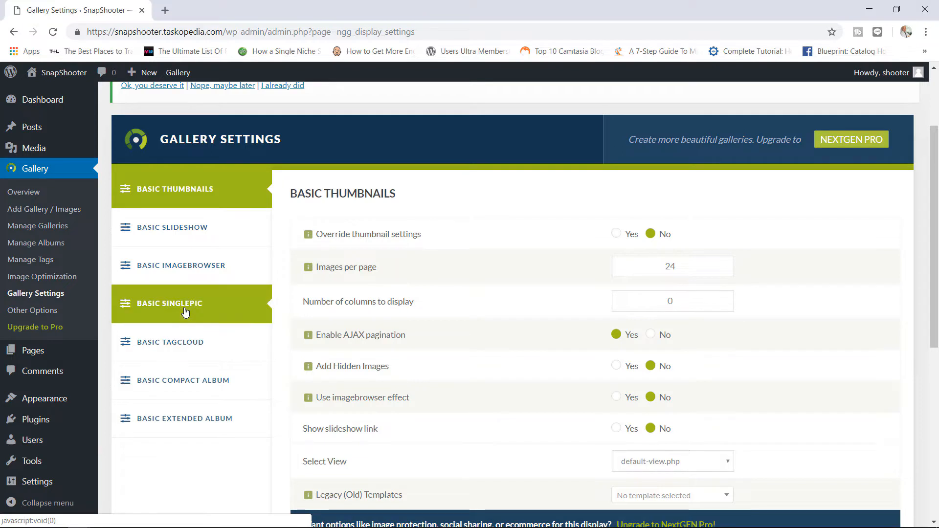
click(196, 199)
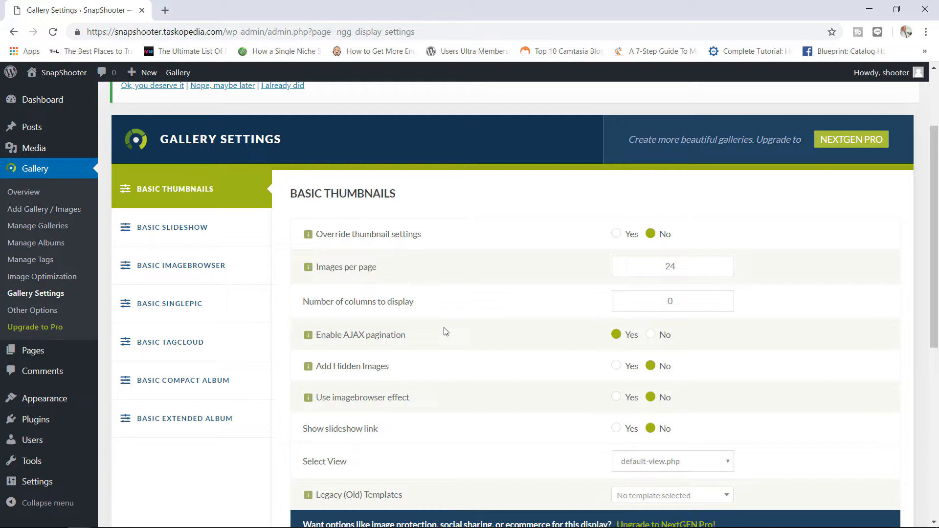
- Change the Basic Slideshow maximum width from 750 to 1000 and save the settings
click(188, 229)
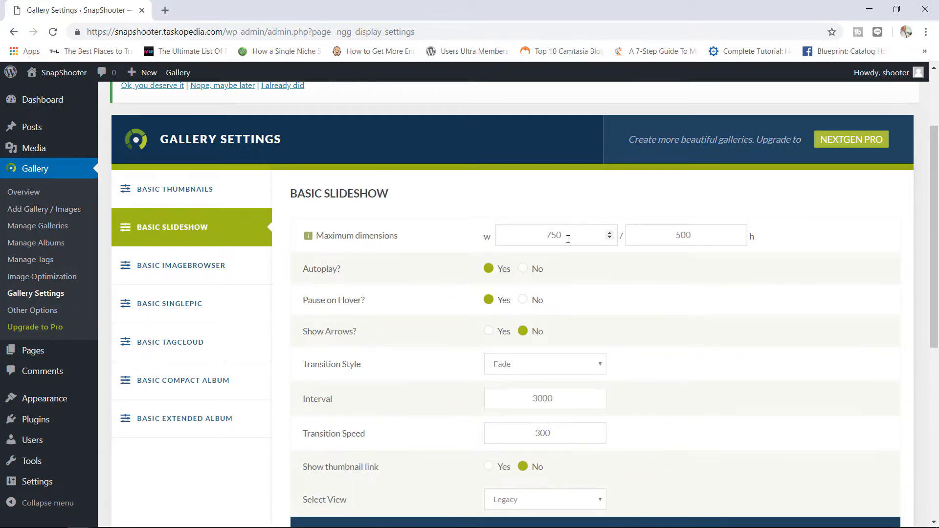
drag(568, 239, 493, 245)
text(1000)
drag(933, 182, 902, 318)
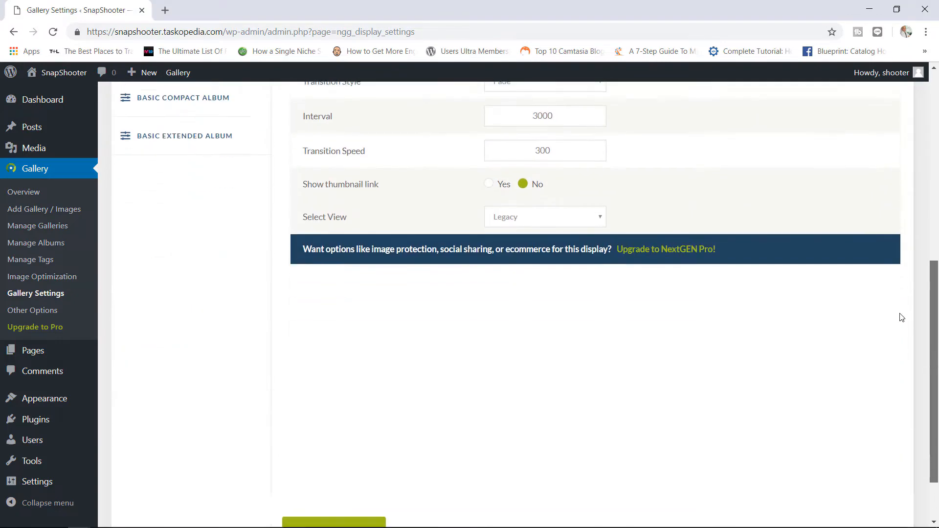
scroll(902, 318, down, 2)
click(330, 469)
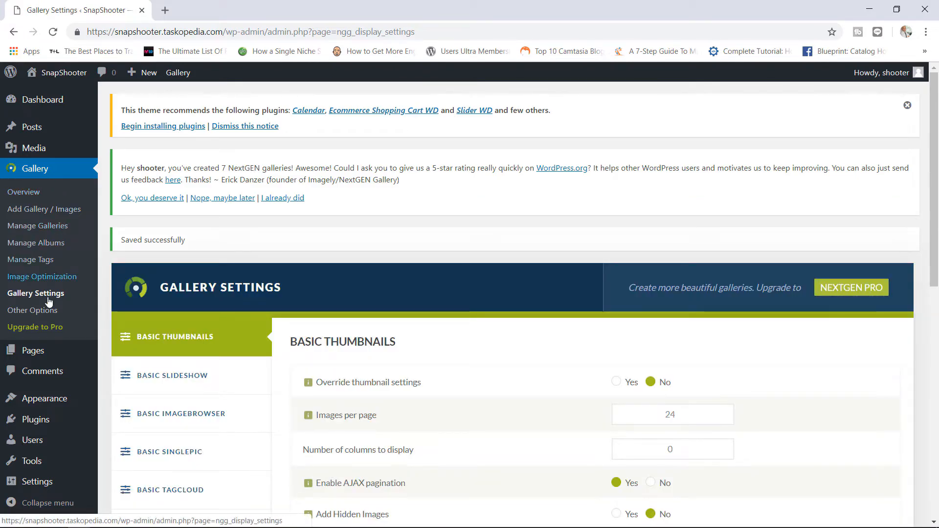
- Open the Nature page for editing from All Pages
mouse_move(60, 354)
click(128, 356)
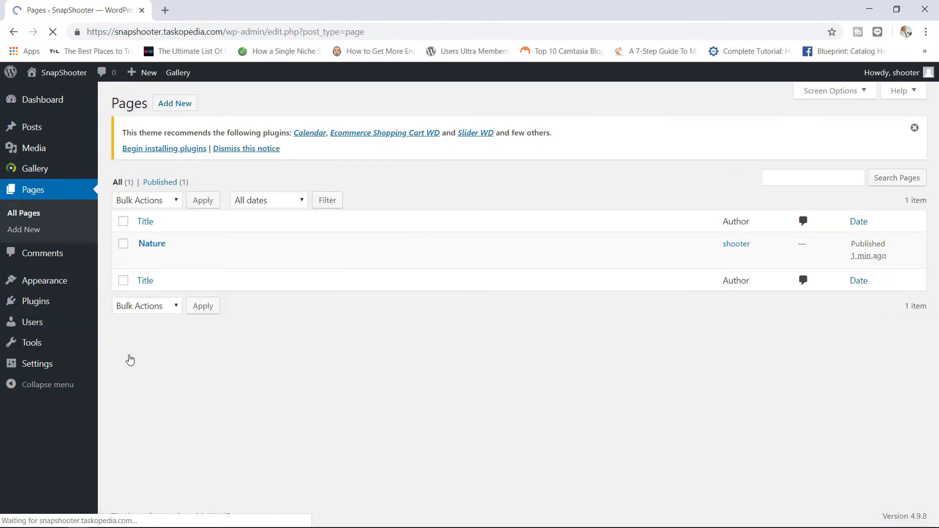
click(144, 259)
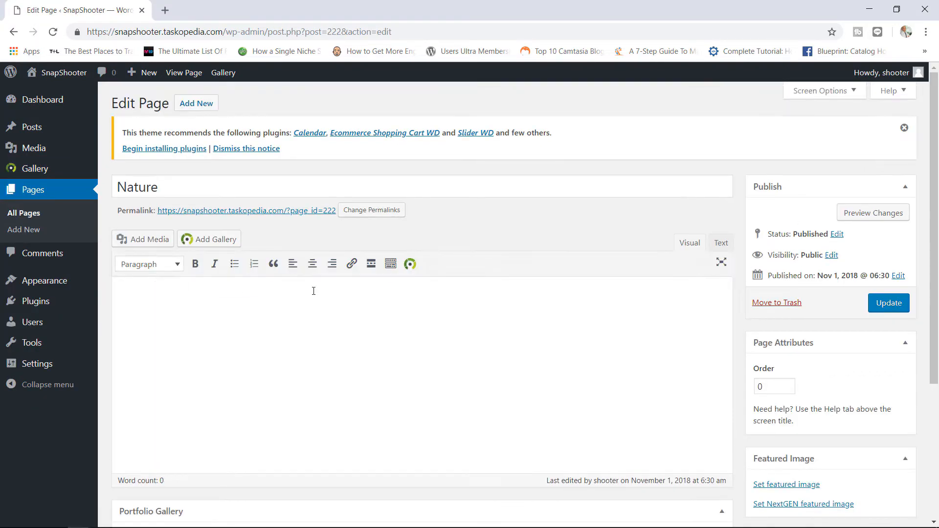
- Try Nature as a Basic Slideshow, confirm the 1000 width, and close without inserting
click(223, 241)
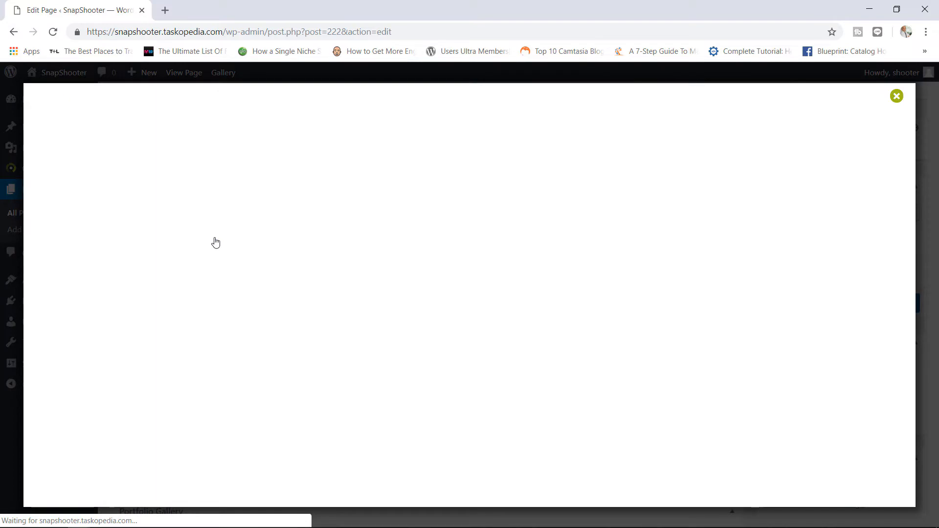
click(259, 196)
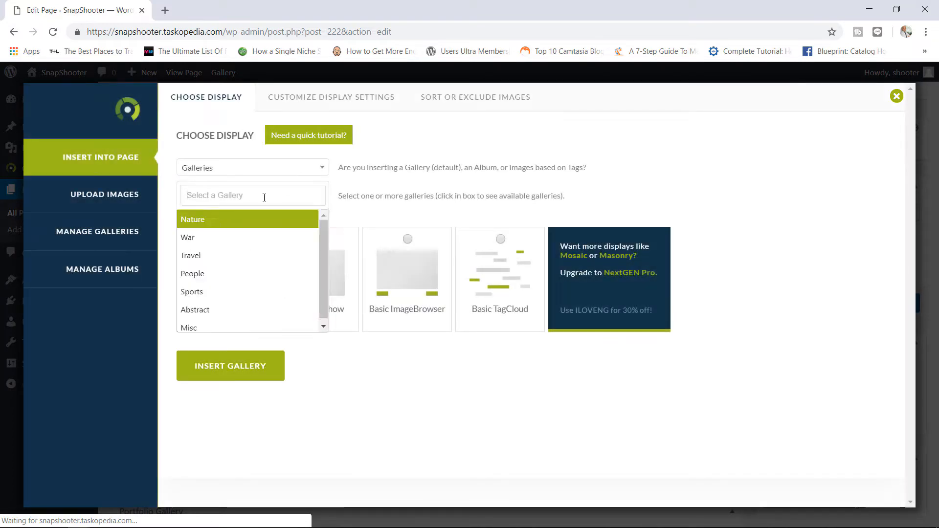
click(222, 225)
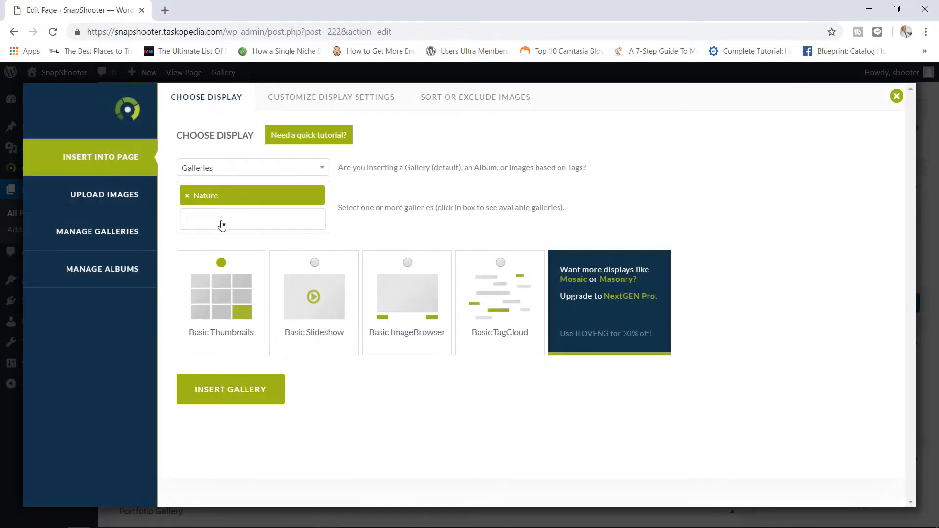
click(315, 263)
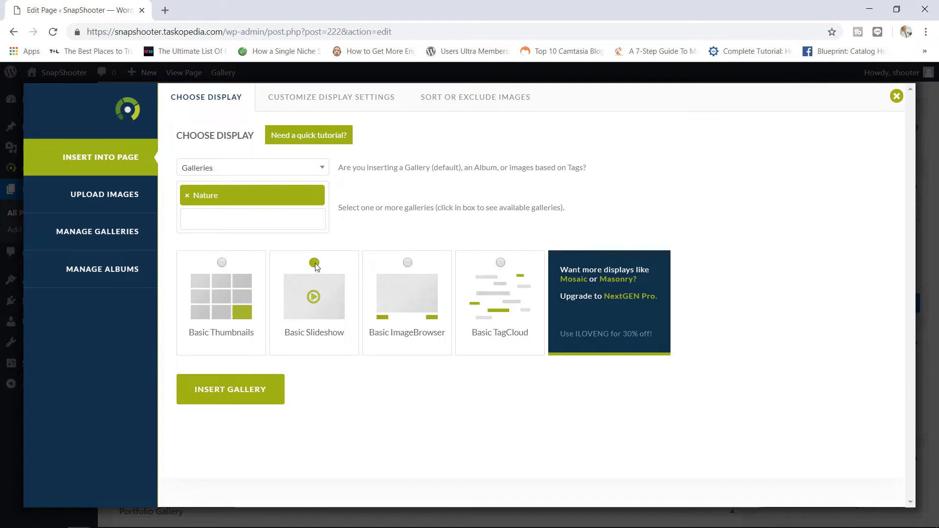
click(355, 100)
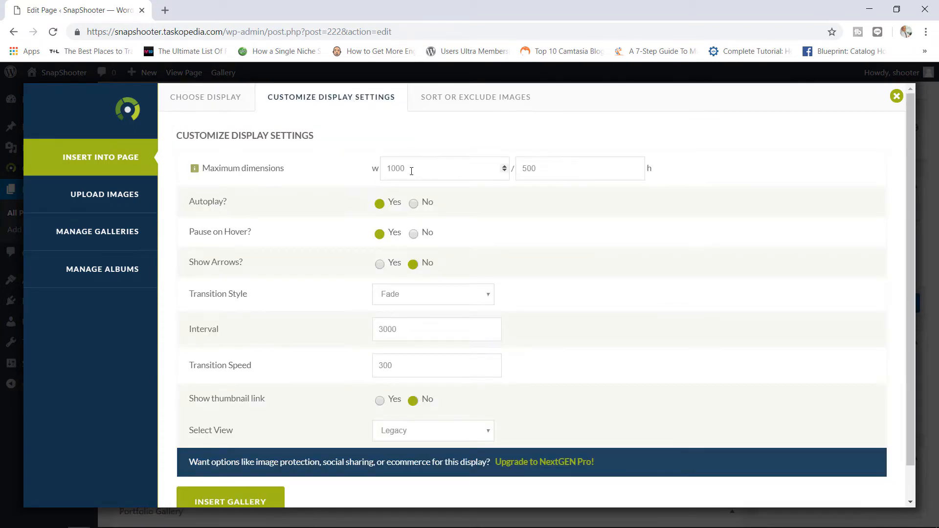
drag(411, 171, 382, 167)
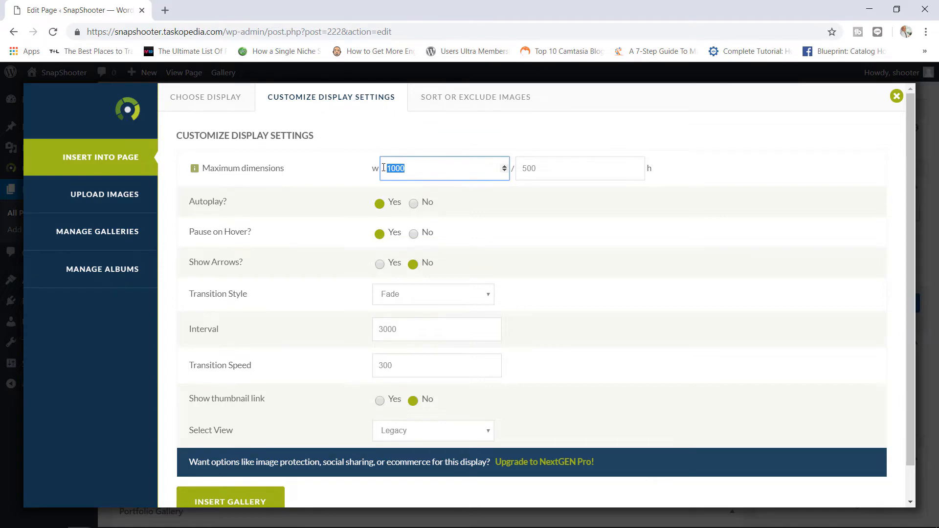
click(896, 95)
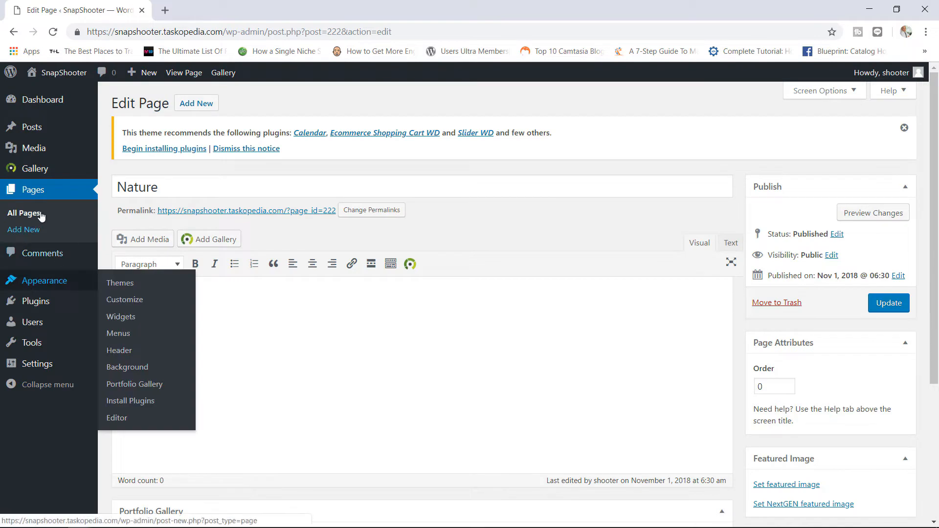
- Compare the default Basic Thumbnails and Basic Slideshow settings in Gallery Settings
mouse_move(58, 168)
click(130, 272)
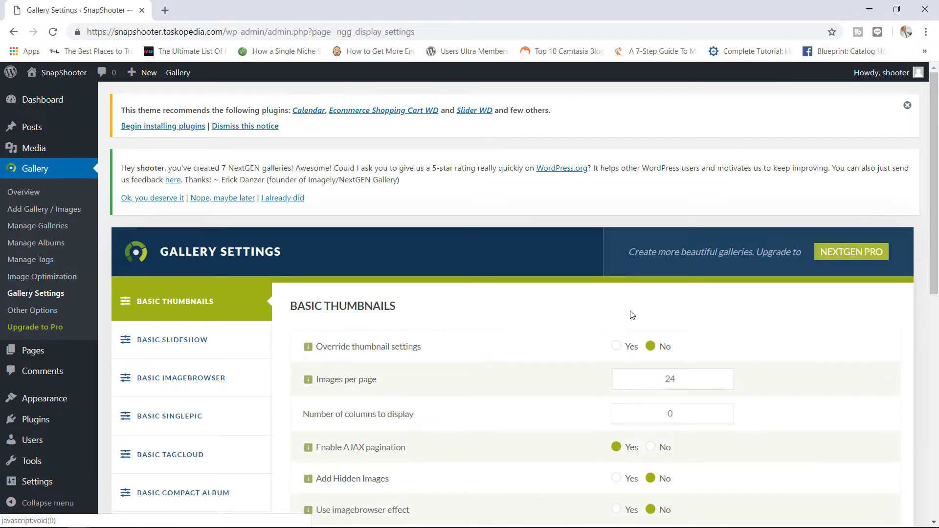
scroll(936, 185, down, 4)
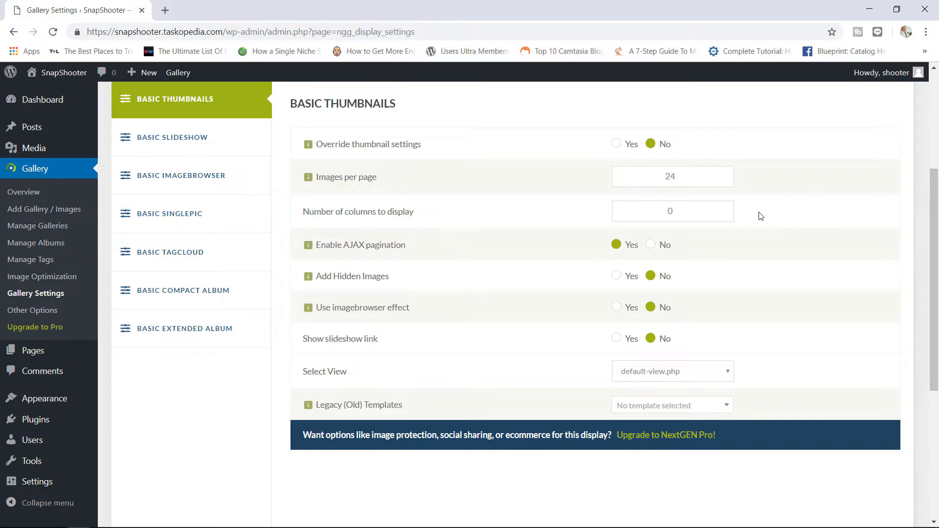
click(206, 143)
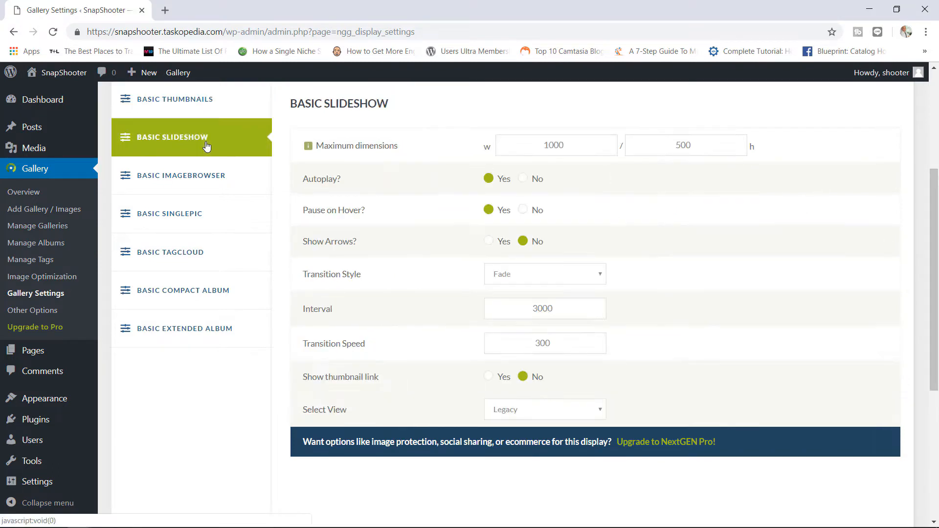
click(209, 101)
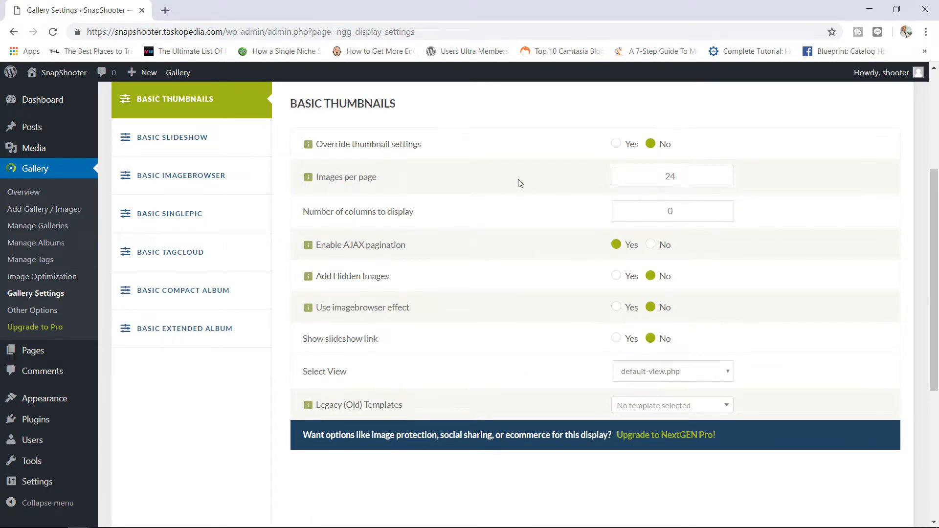
click(208, 137)
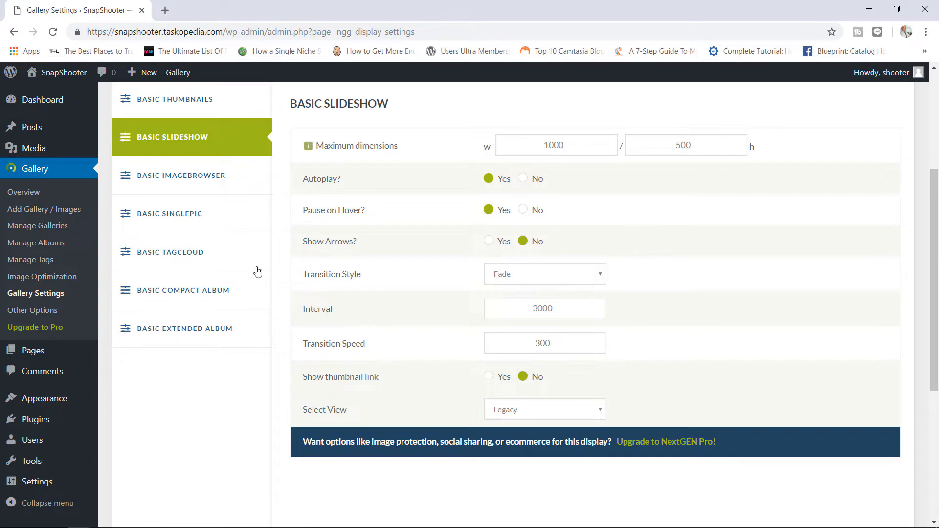
- Open the Nature page for editing from All Pages
mouse_move(61, 357)
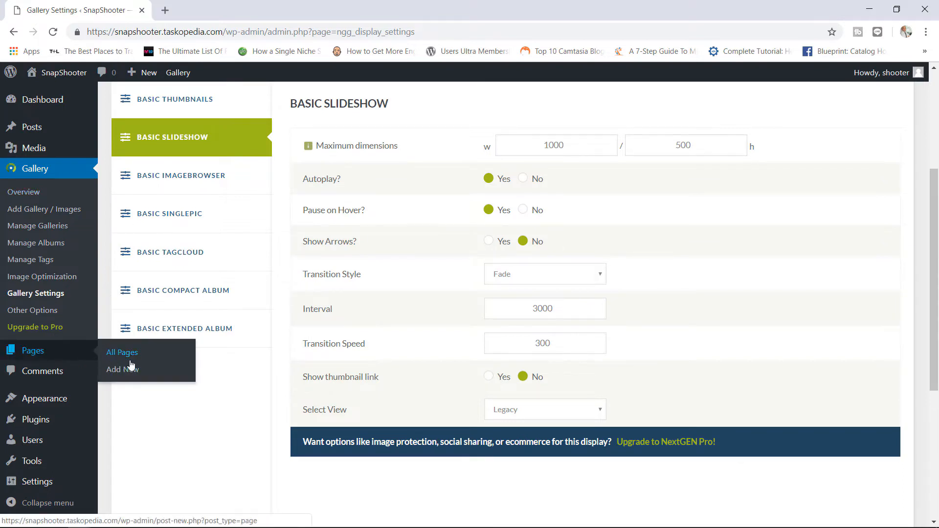
click(149, 355)
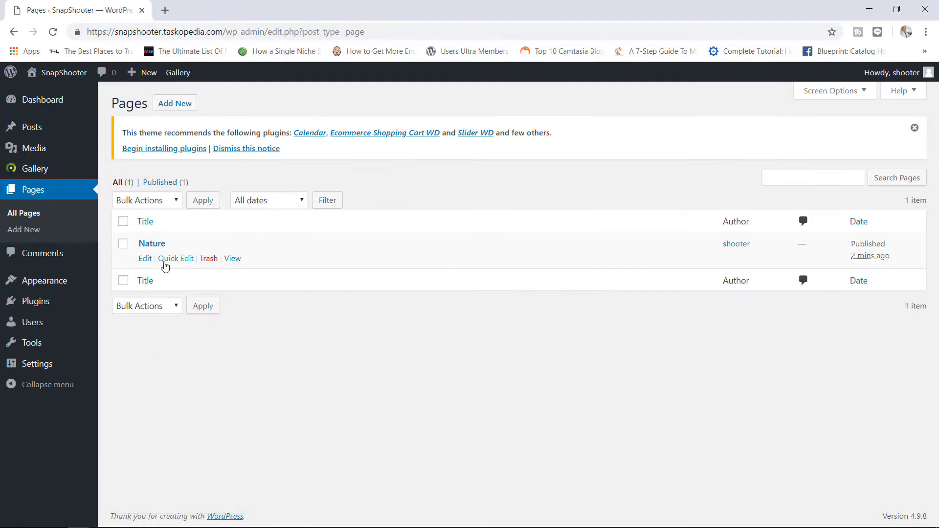
click(145, 258)
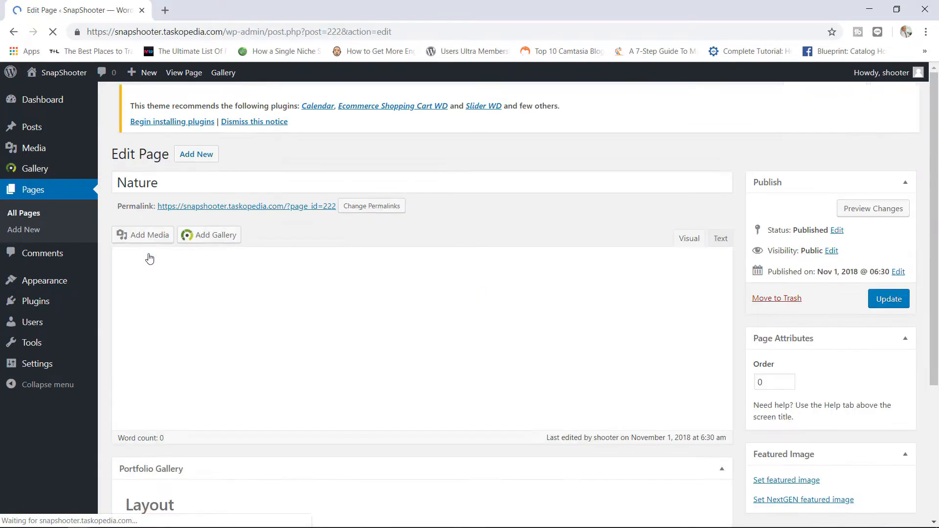
- Insert the Nature gallery as Basic Thumbnails, update the page, view it, and return to editing
click(229, 240)
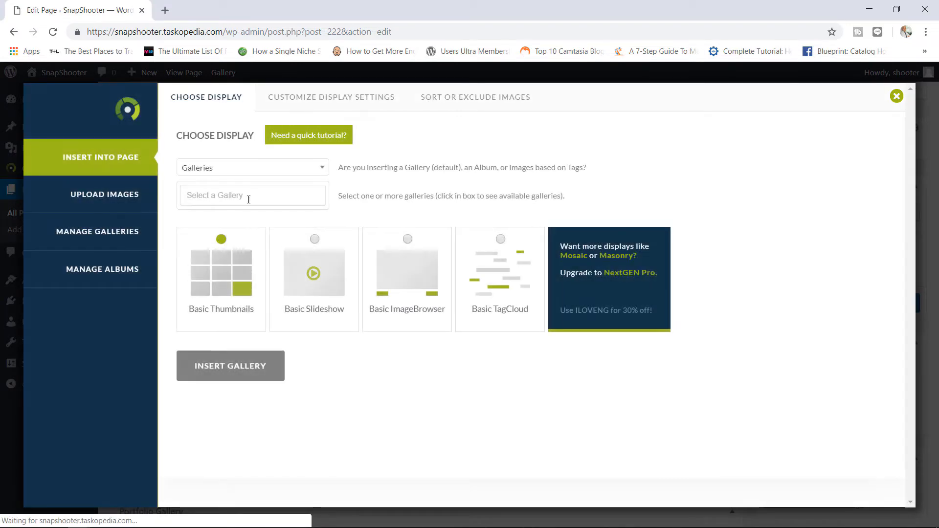
click(247, 198)
click(225, 218)
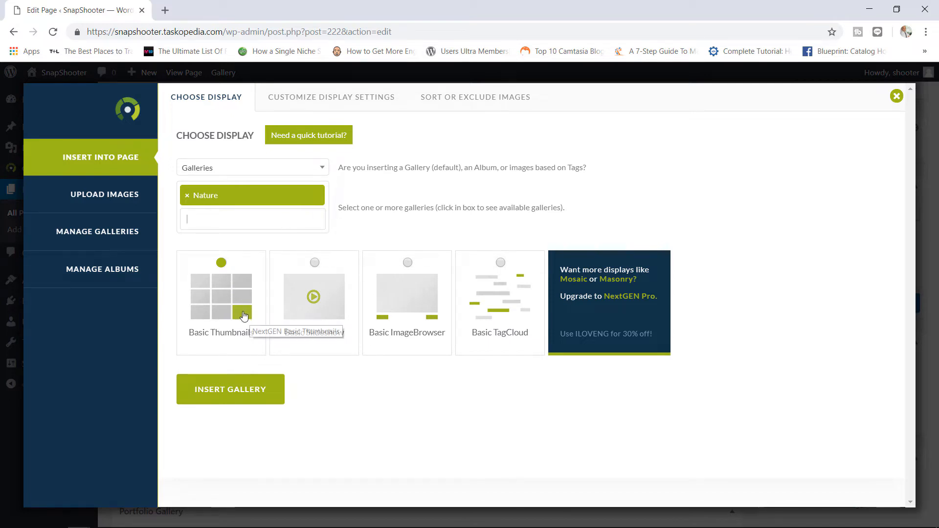
click(265, 398)
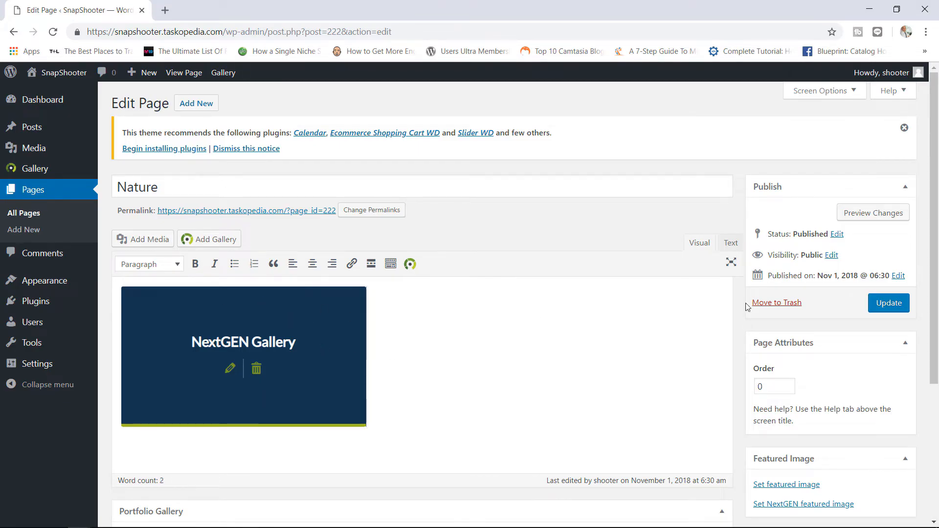
click(892, 304)
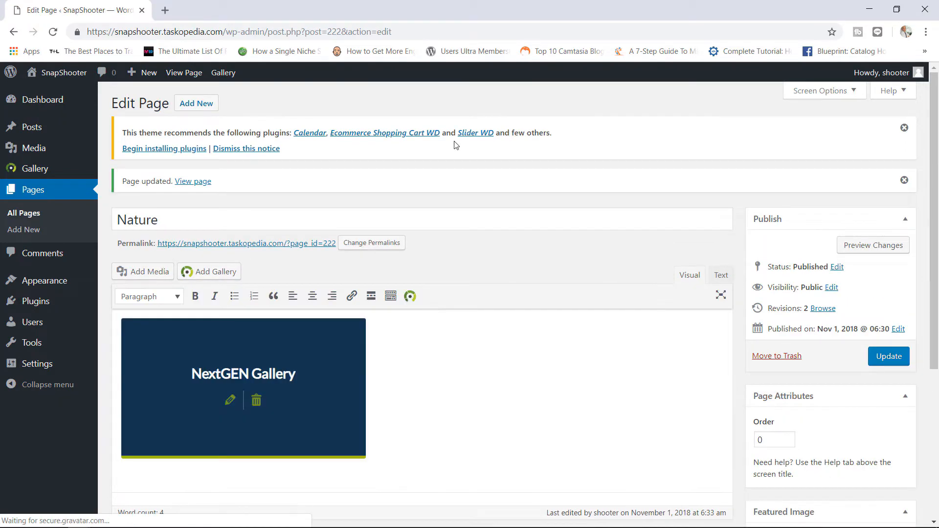
click(190, 78)
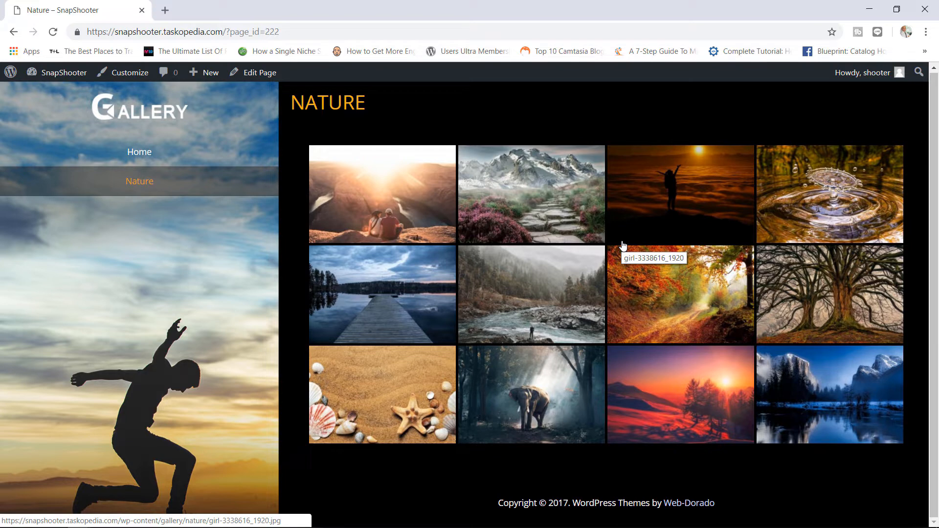
click(262, 74)
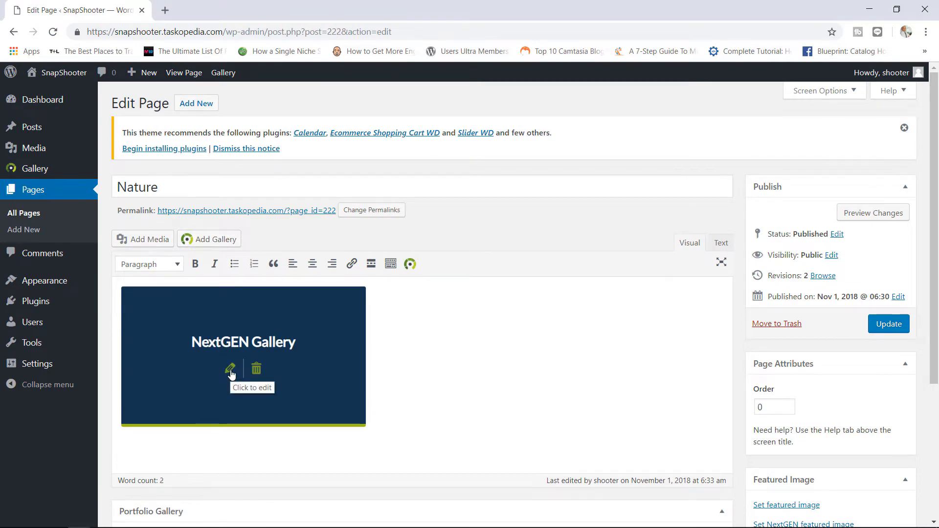
- Switch the page's gallery to Basic Slideshow and update the Nature page
click(230, 370)
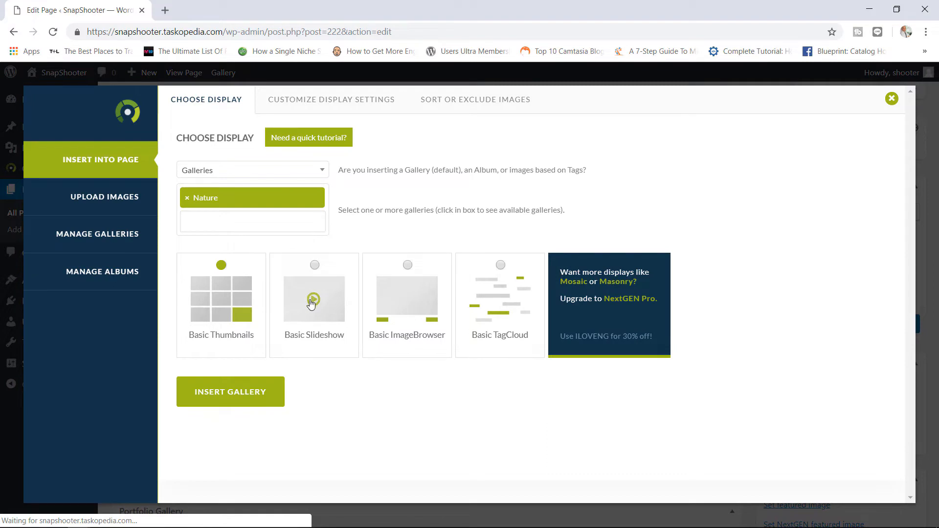
click(315, 265)
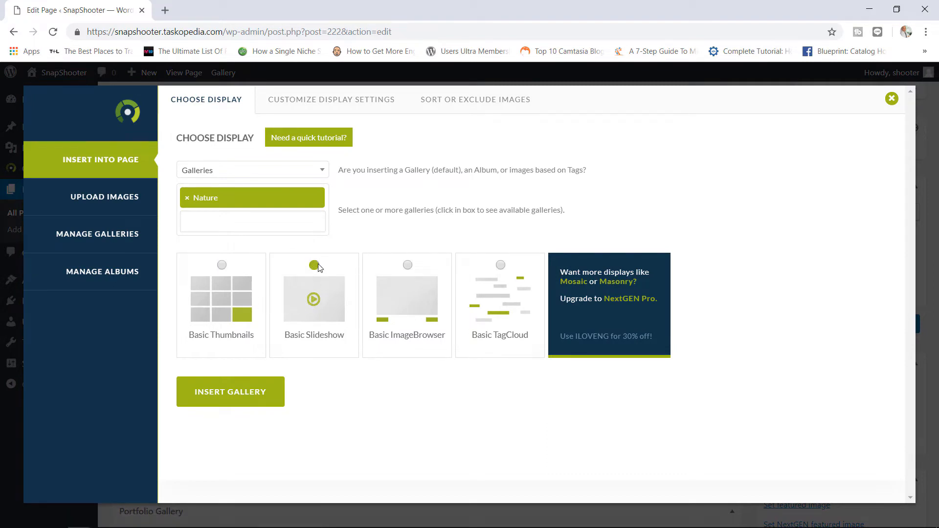
click(243, 391)
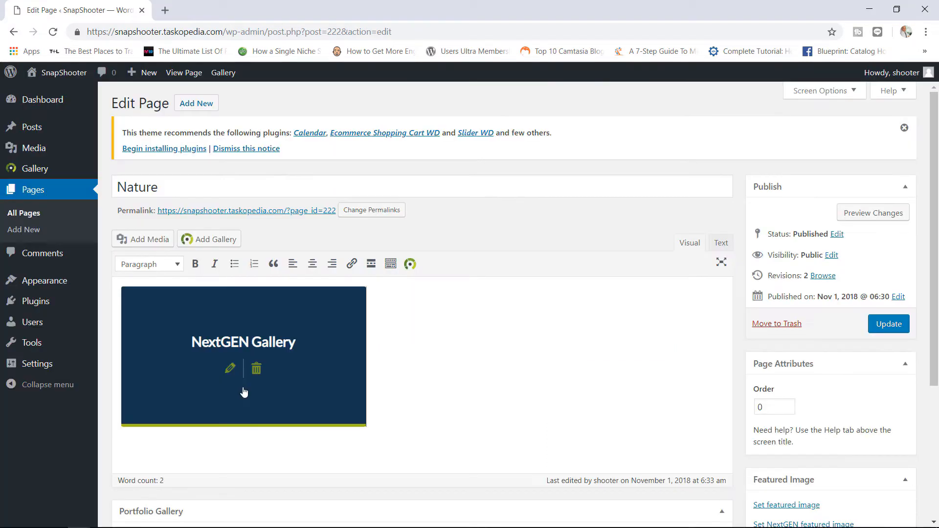
click(882, 328)
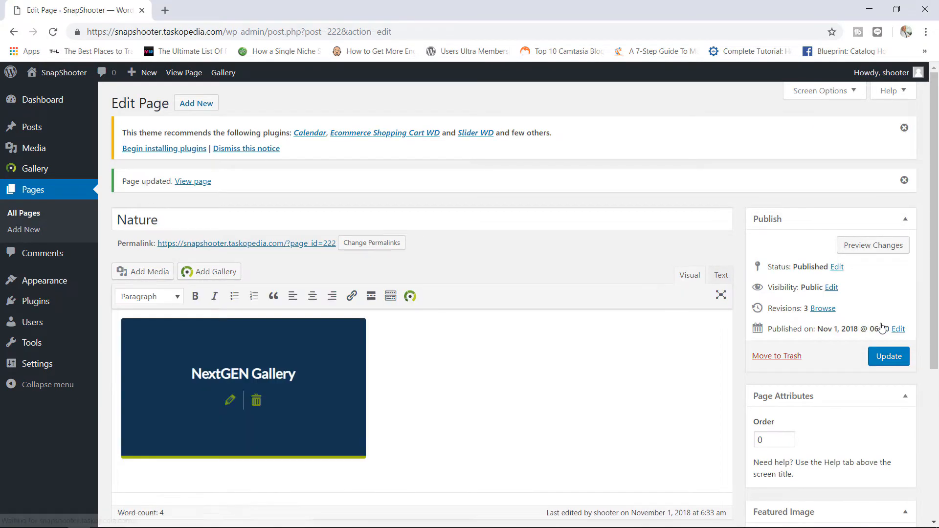
- View the live Nature page, open the mountain photo in the lightbox, close it, and reload
click(179, 77)
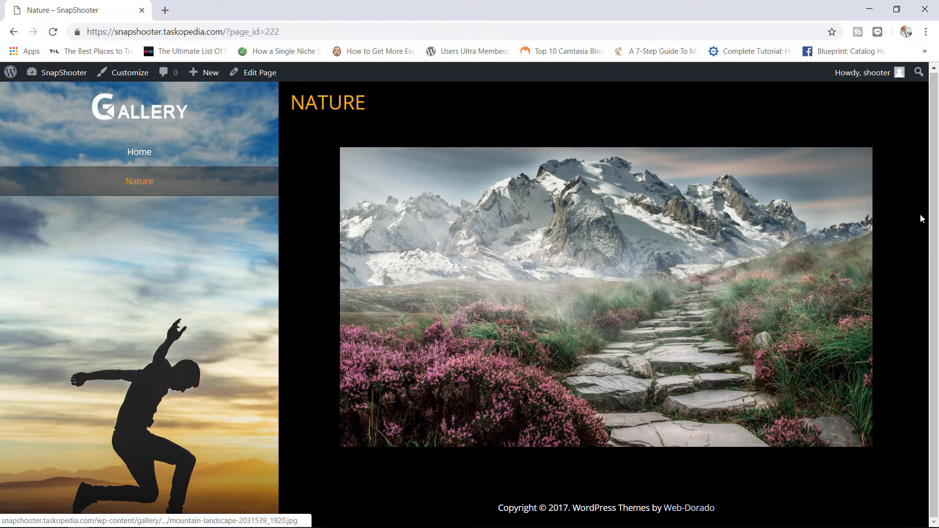
click(724, 331)
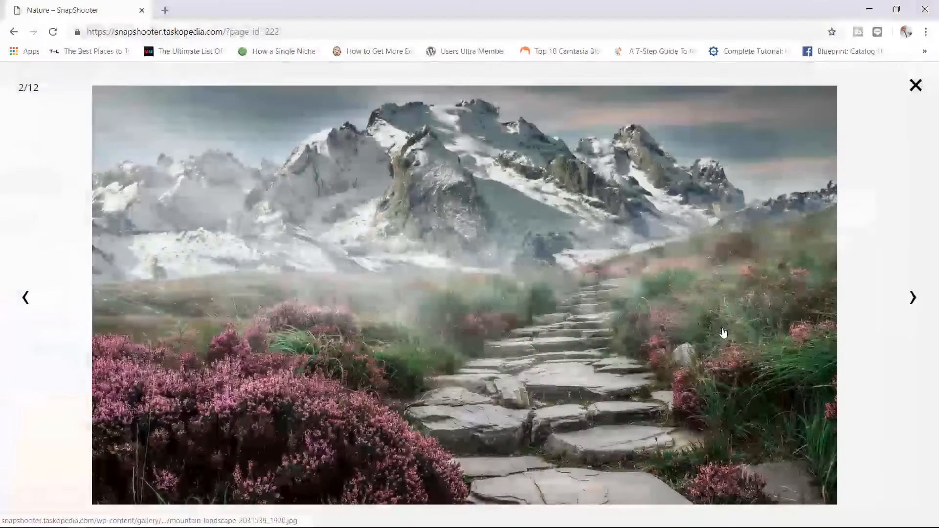
click(914, 86)
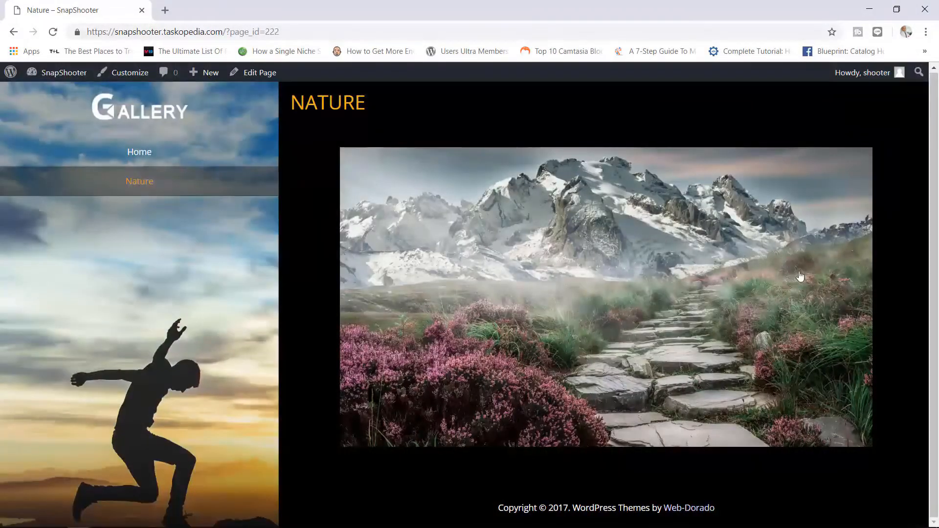
click(53, 33)
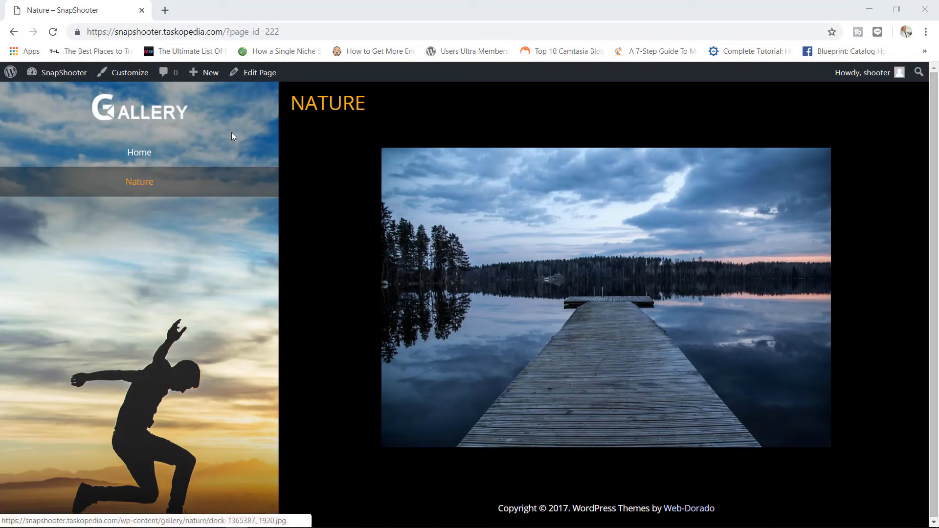
- Start a new page titled 'Home' and bring up its gallery inserter
click(75, 73)
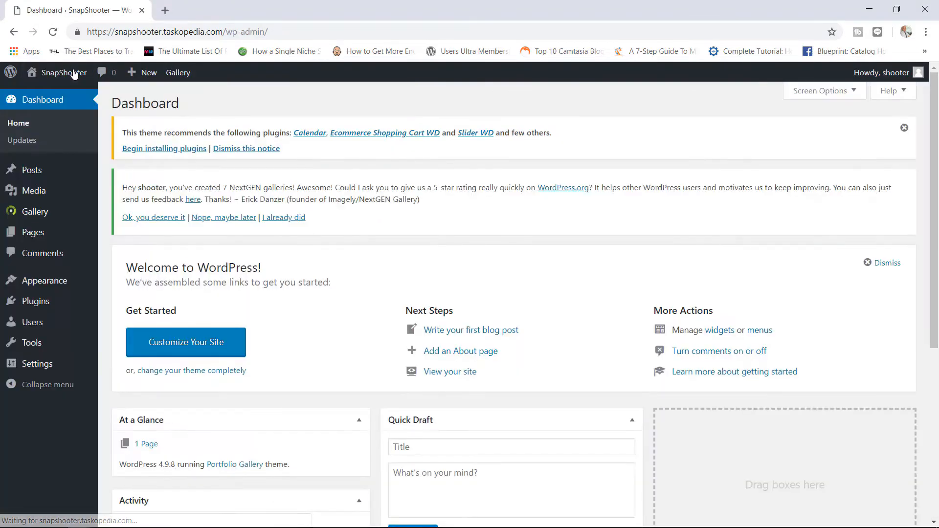
mouse_move(63, 235)
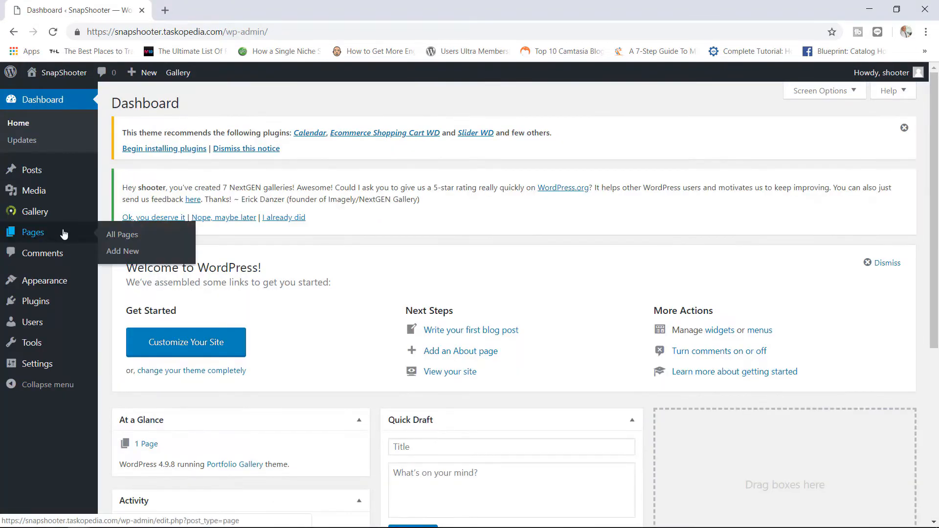
click(130, 258)
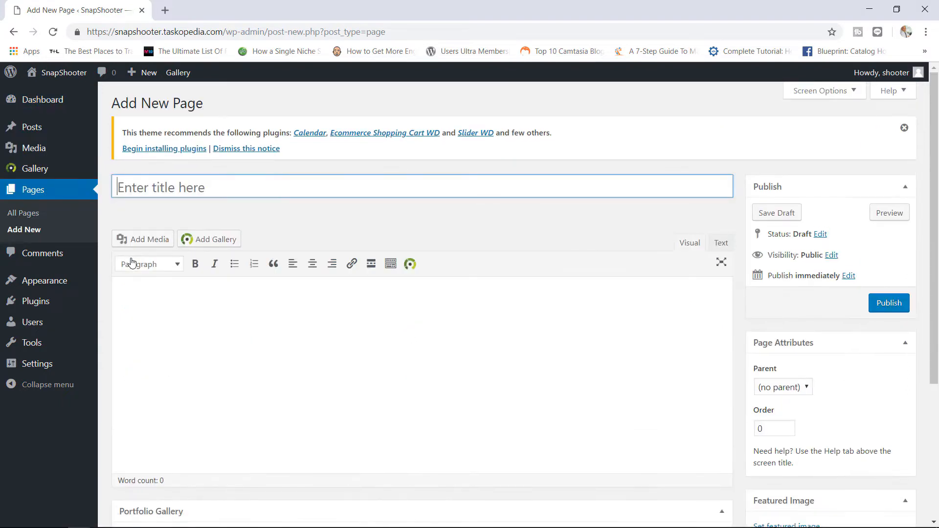
text(Home)
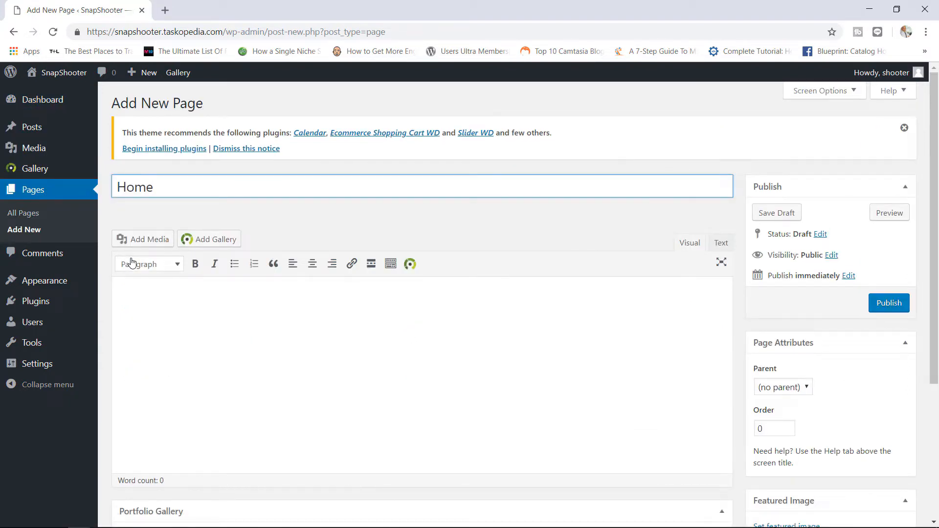
click(216, 238)
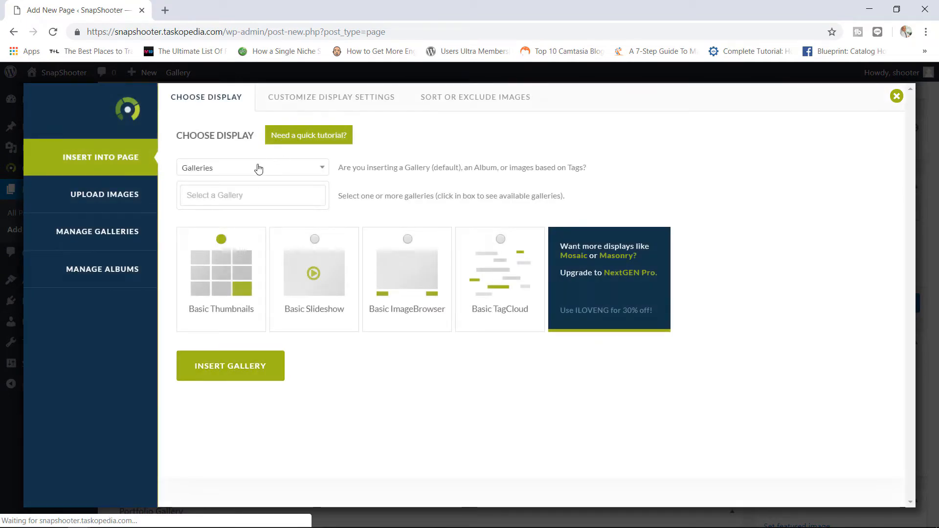
- Set the gallery source to Random Images showing 48 images, then view Customize Display Settings
click(305, 169)
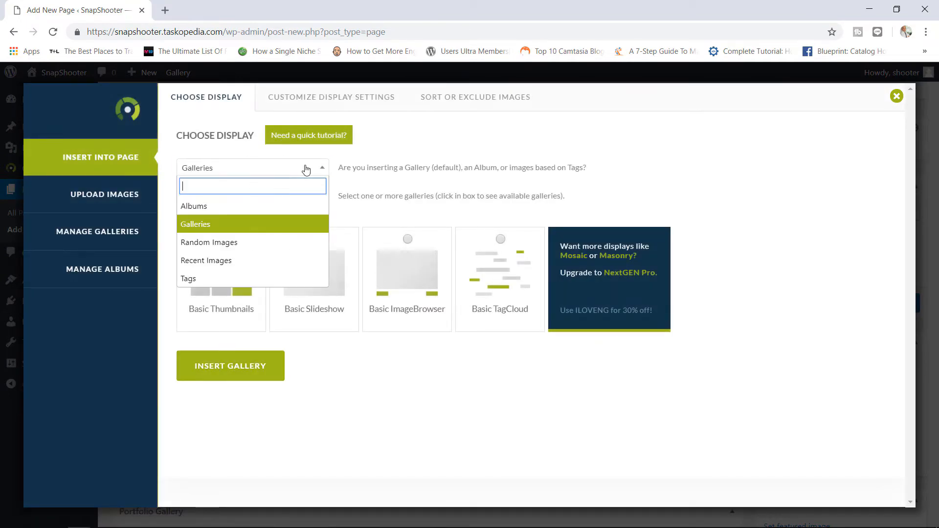
click(236, 244)
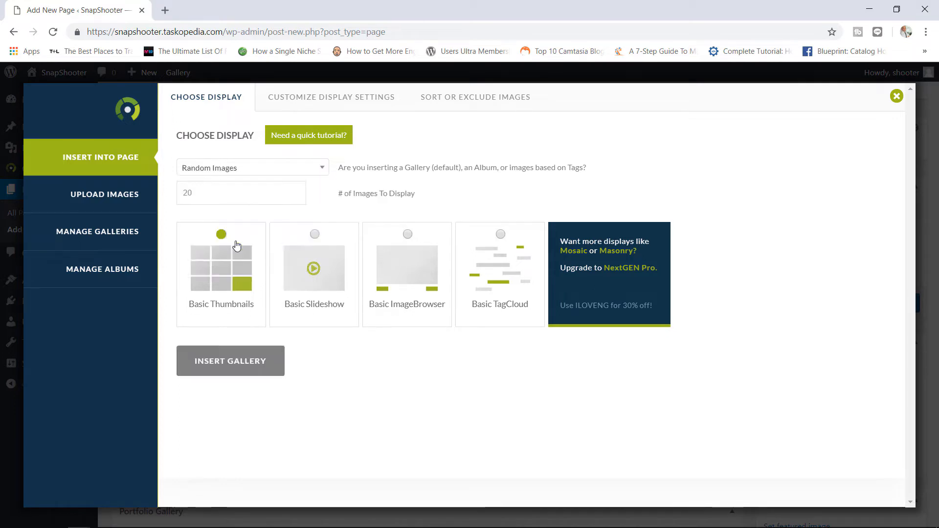
double_click(184, 192)
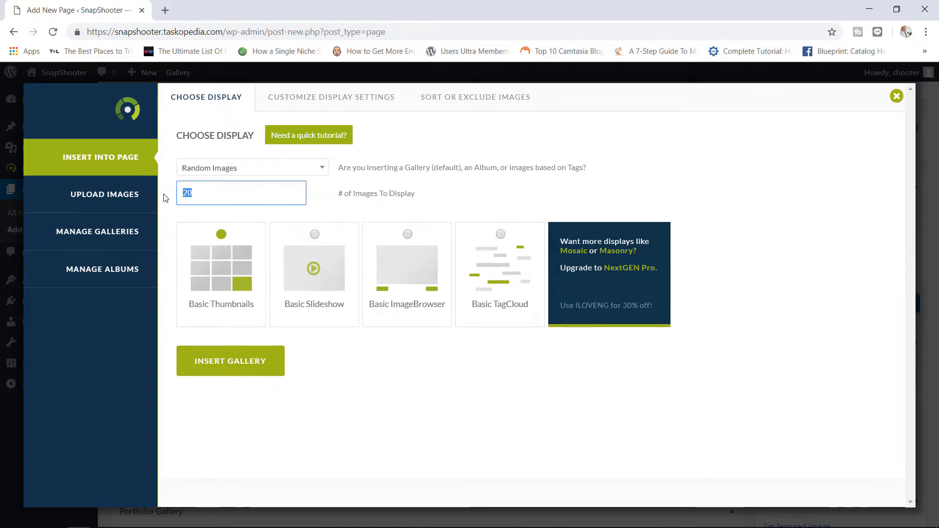
text(10)
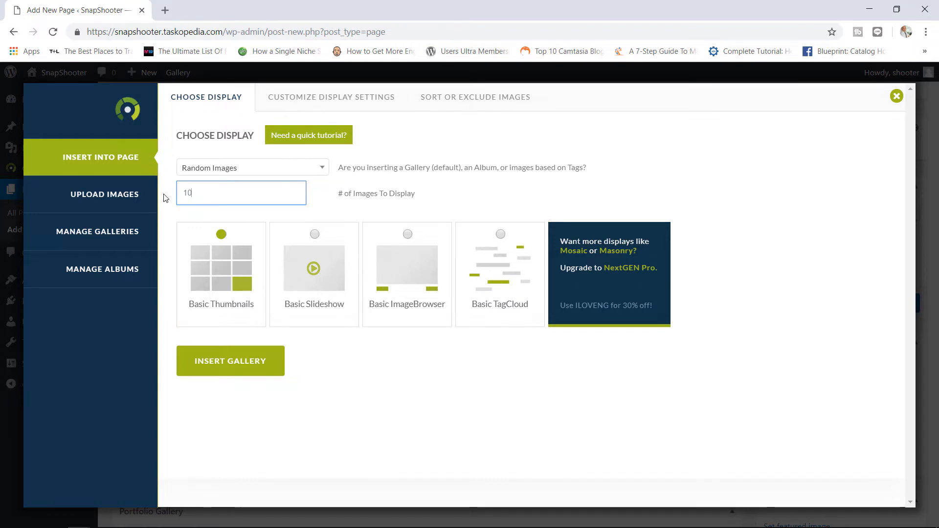
key(BackSpace)
text(48)
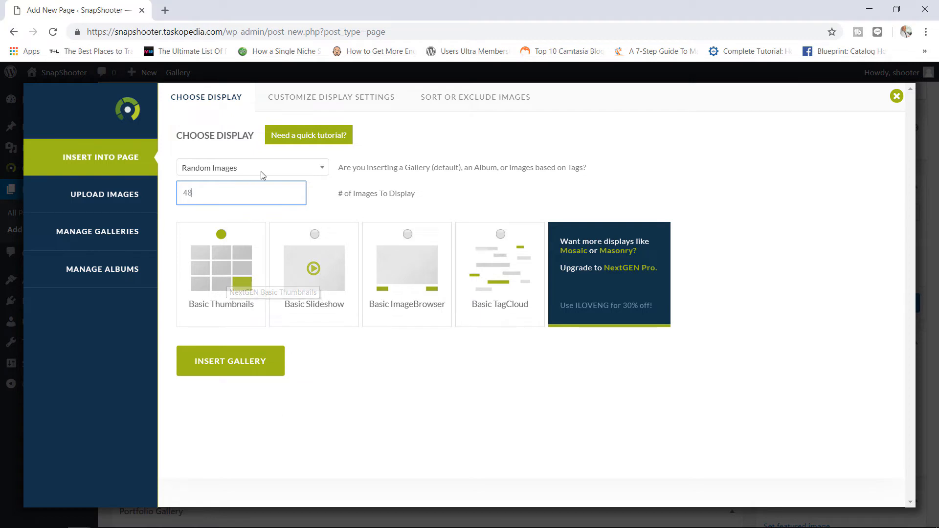
click(352, 100)
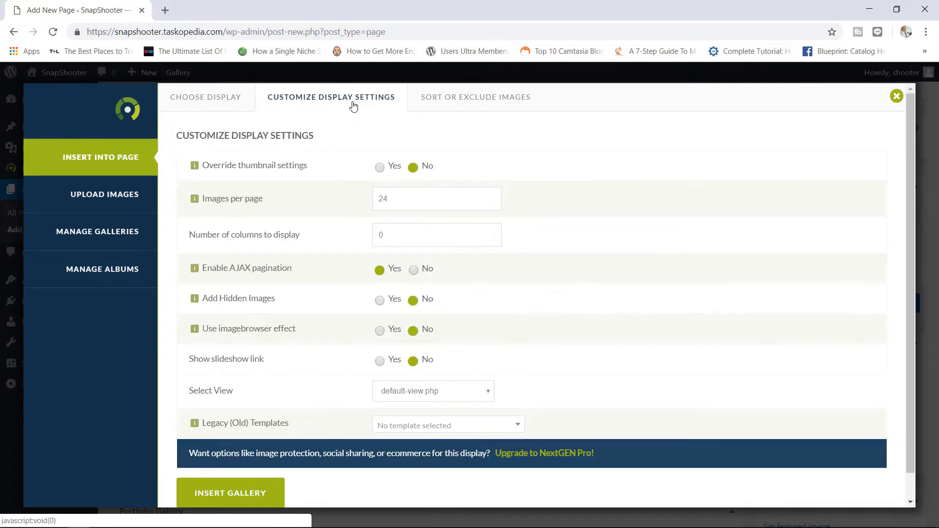
- Set the gallery's Images per page to 48
drag(399, 200, 367, 207)
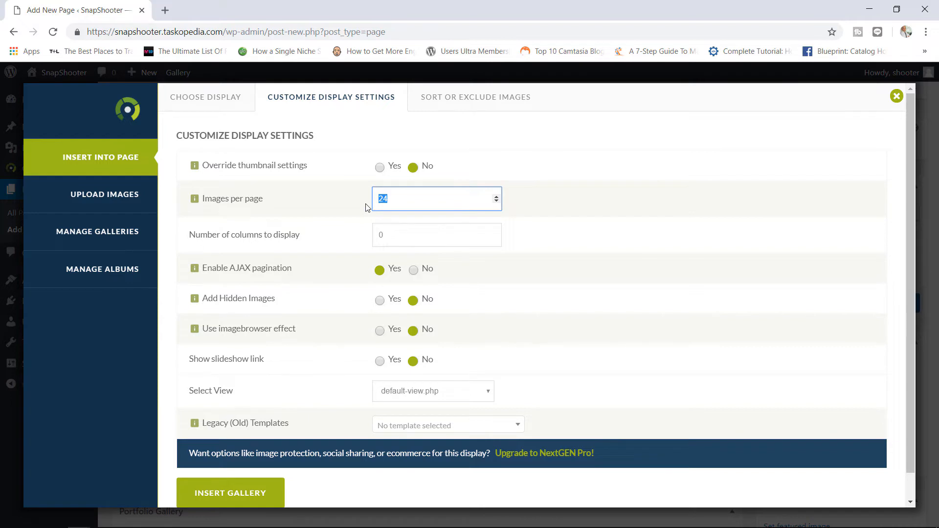
text(48)
mouse_move(243, 274)
mouse_move(282, 276)
scroll(904, 250, down, 1)
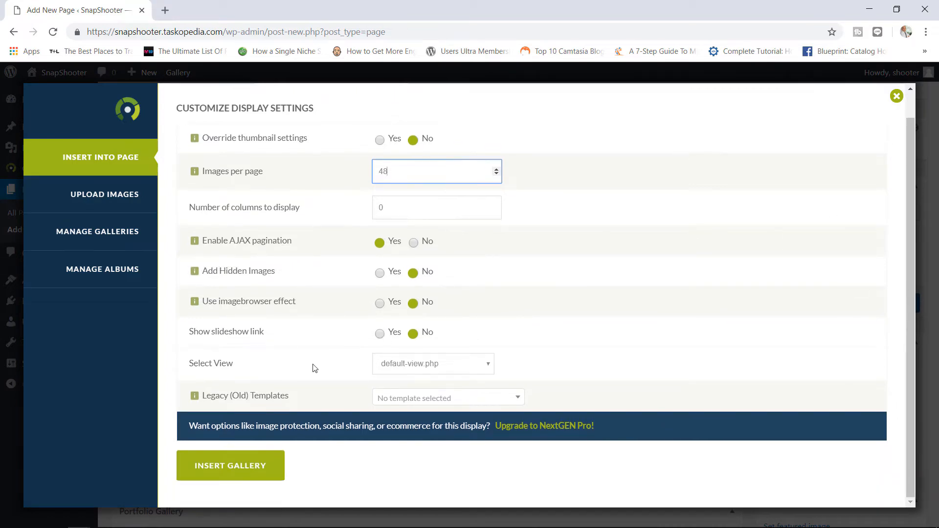
- Choose the Legacy view with the NextGEN Legacy: gallery.php template and insert the gallery
click(453, 370)
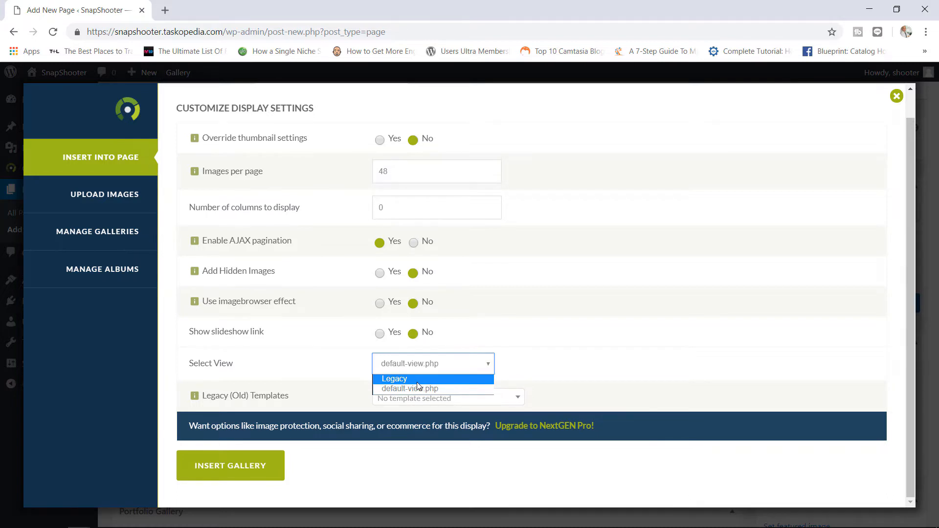
click(538, 362)
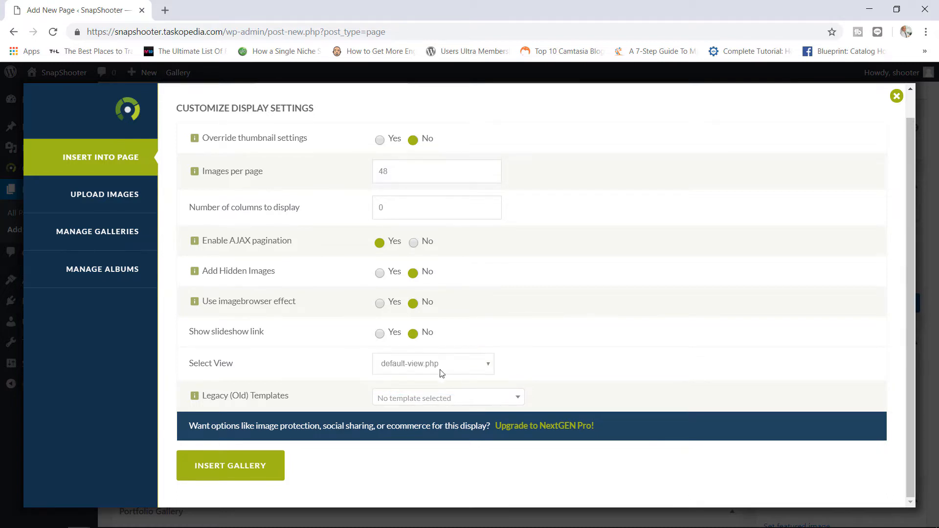
click(421, 397)
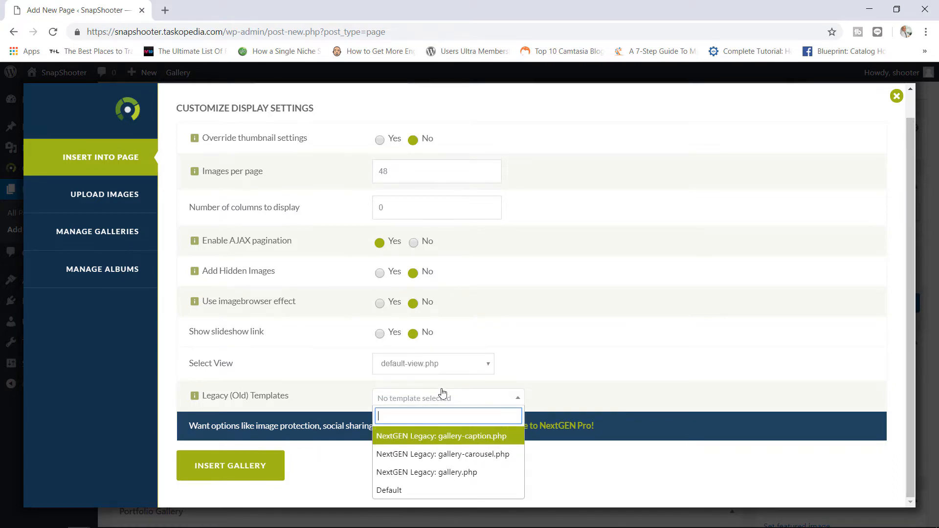
click(453, 366)
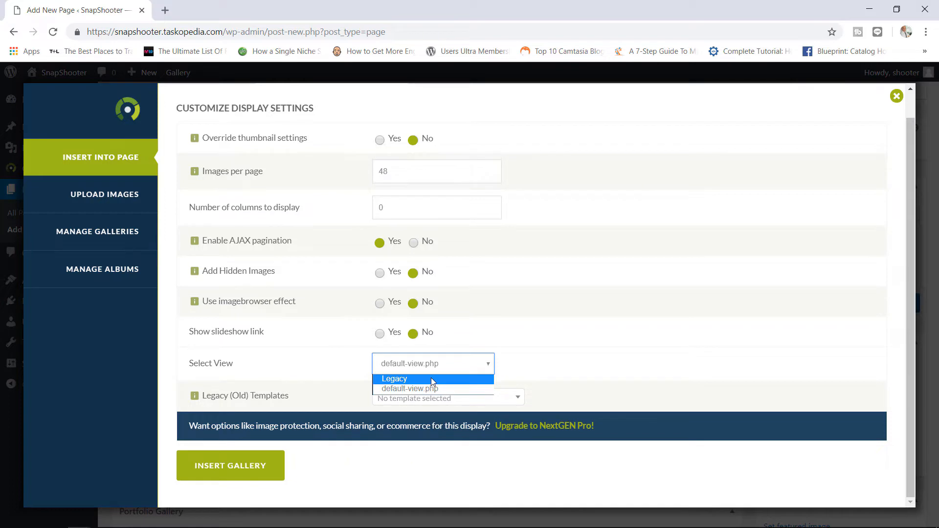
click(430, 379)
click(432, 398)
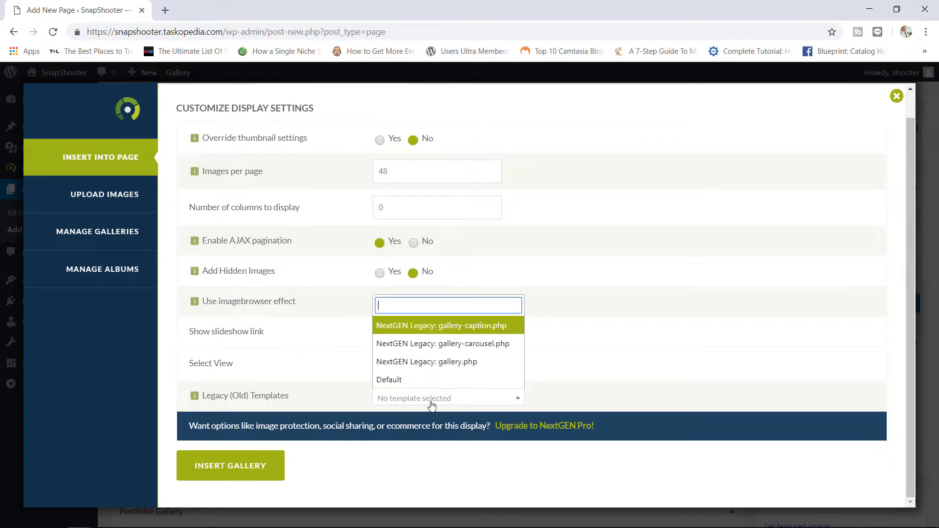
click(465, 364)
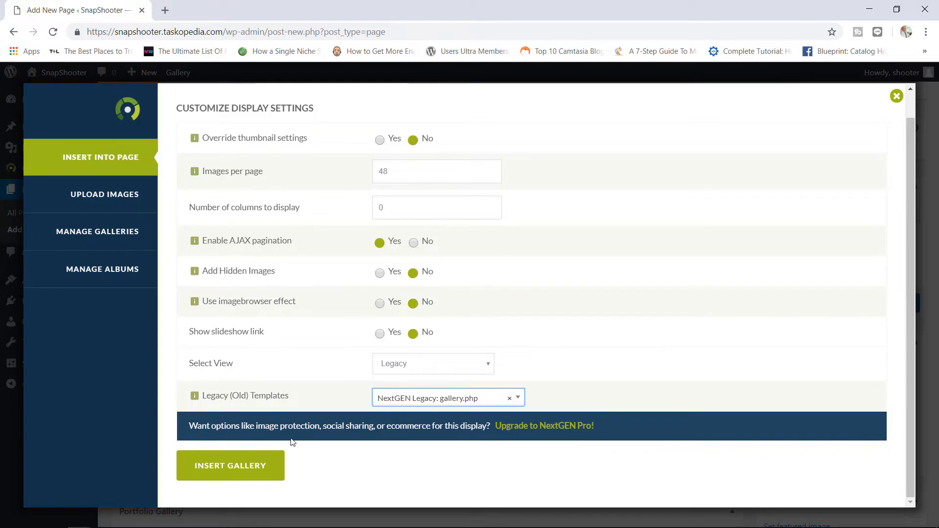
click(239, 472)
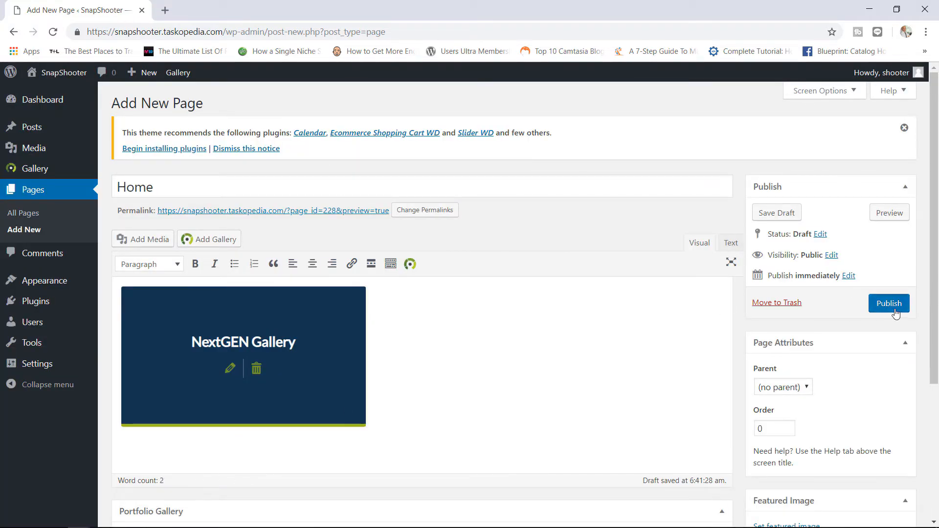
- Publish the Home page and scroll through its live three-column random-image gallery
click(893, 308)
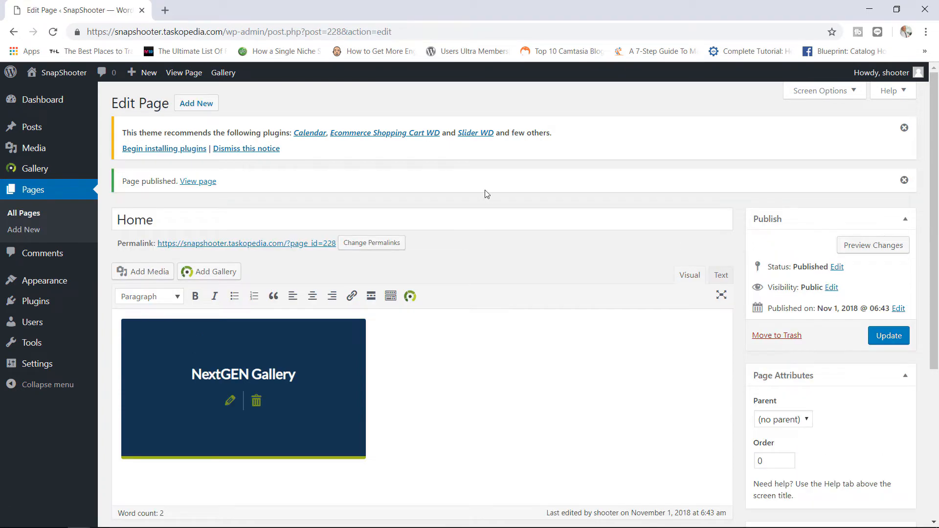
click(185, 184)
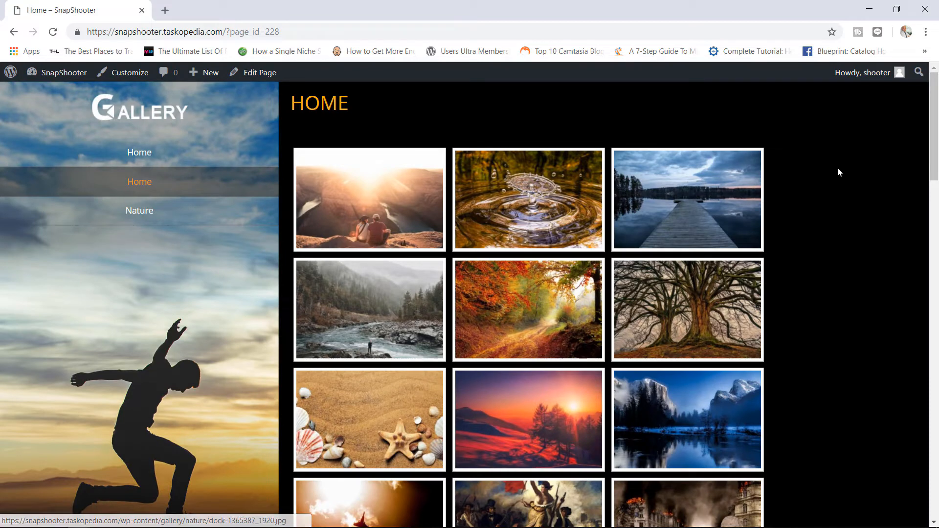
drag(930, 118, 884, 463)
scroll(912, 241, up, 10)
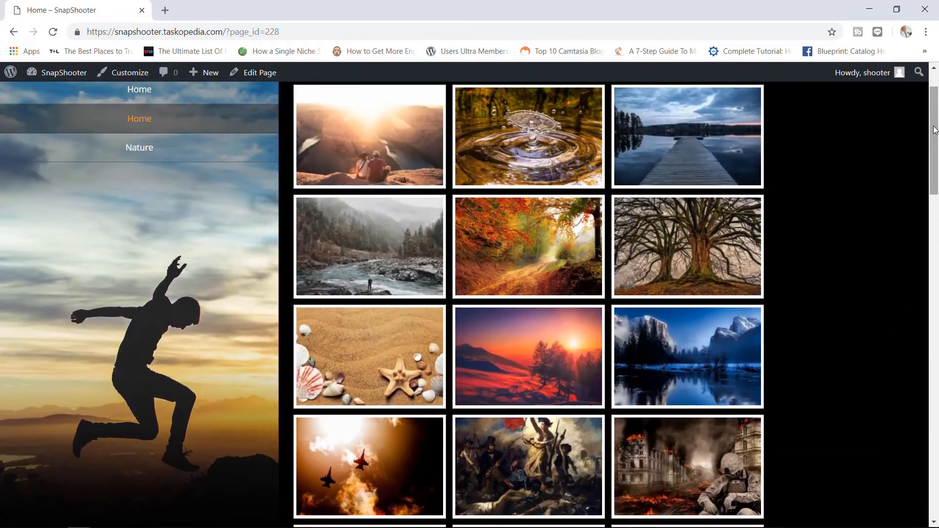
drag(934, 129, 933, 116)
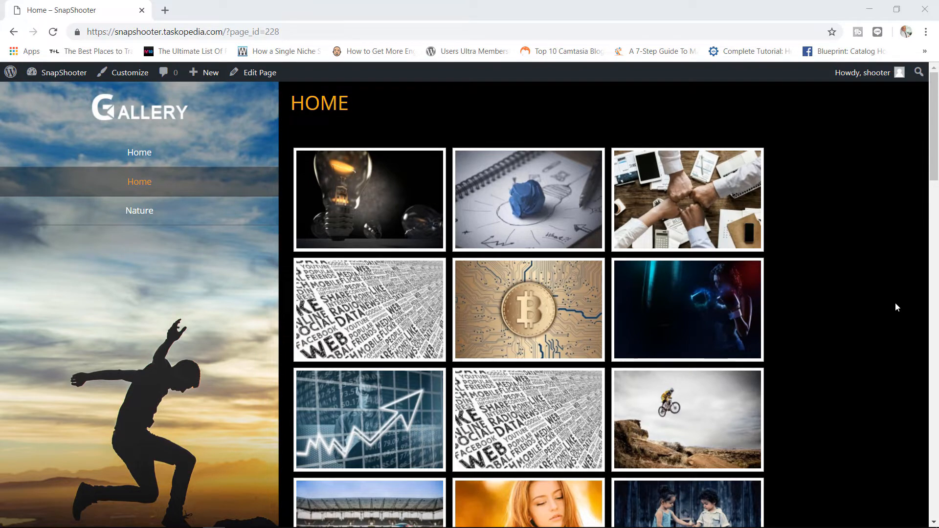
mouse_move(933, 140)
mouse_down()
mouse_move(933, 175)
mouse_move(933, 138)
mouse_up()
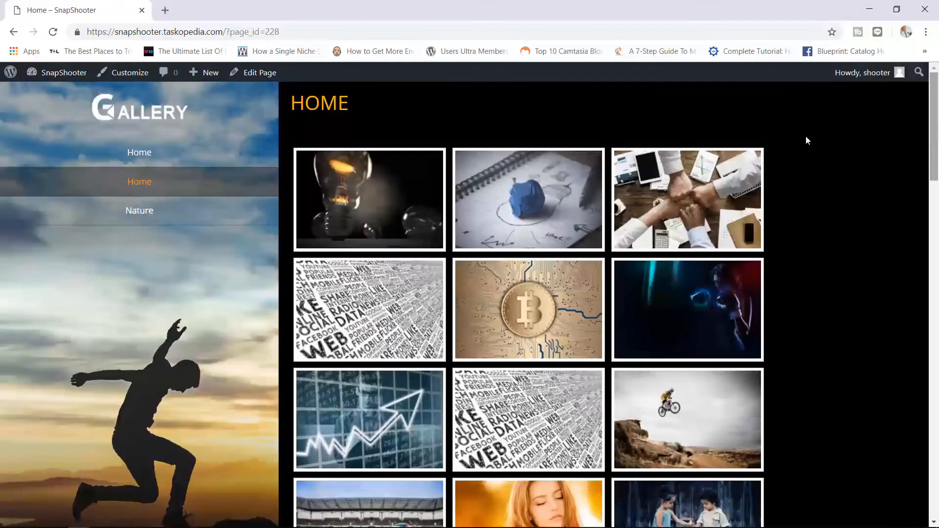
- Open the Customizer's General - Main settings for the Home page
click(126, 73)
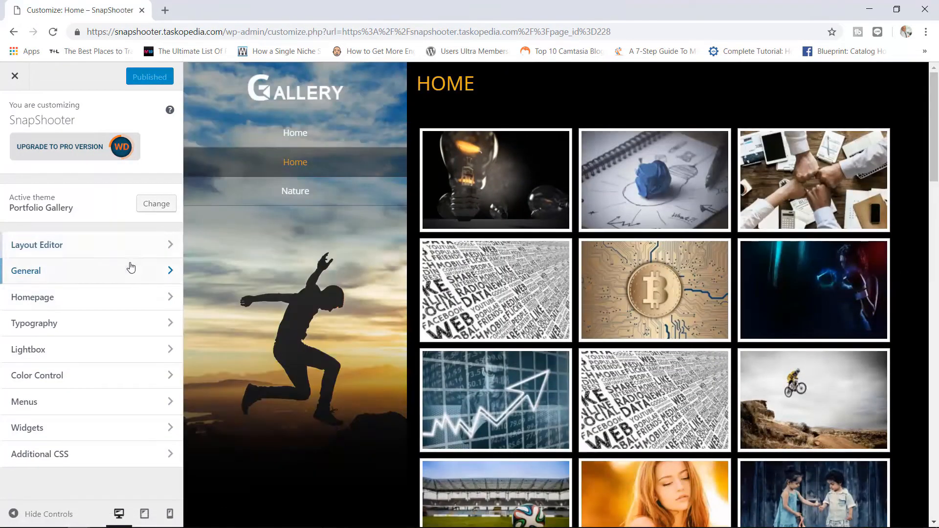
click(129, 275)
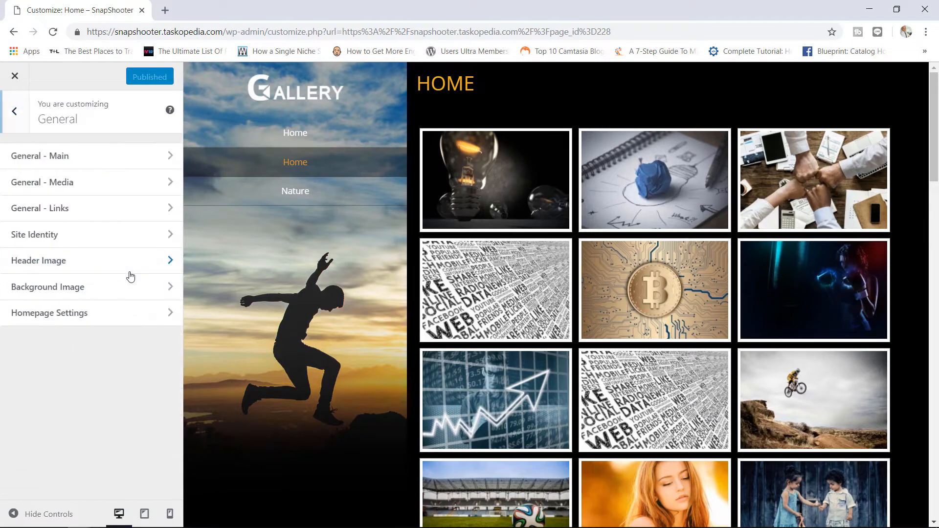
click(100, 163)
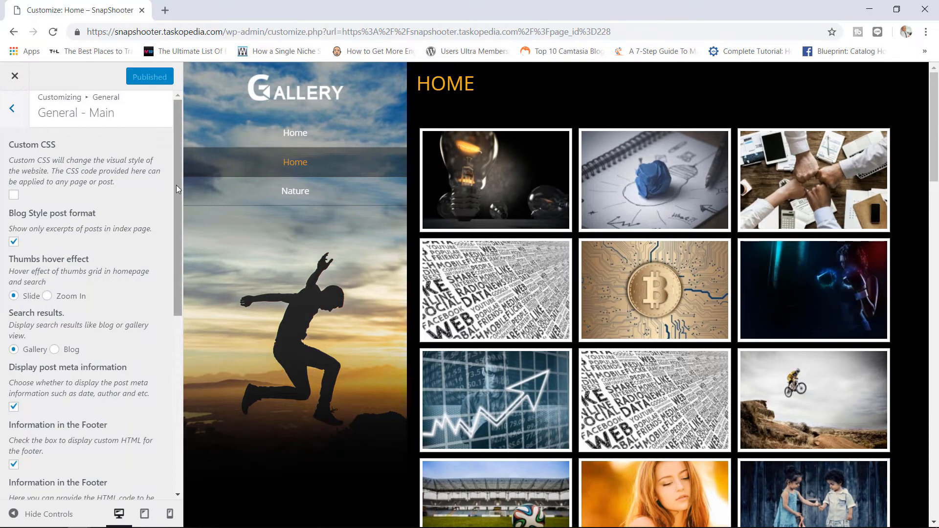
drag(176, 185, 170, 307)
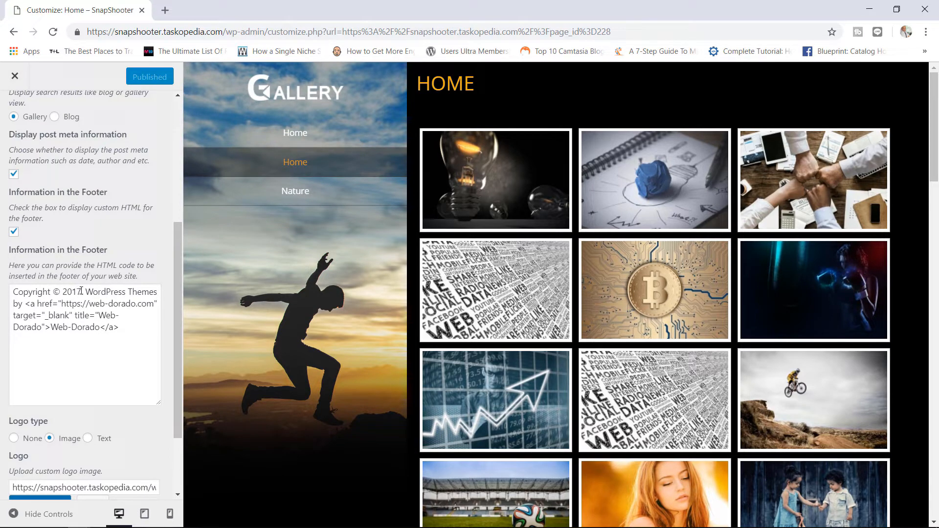
- Change the footer year to 2018 and replace the theme credit with SNAPSHOOTER
click(81, 290)
key(BackSpace)
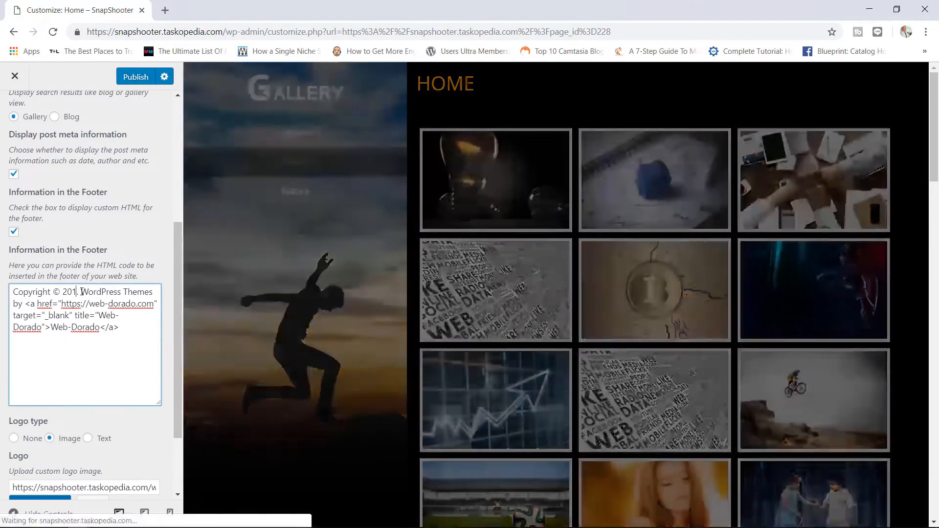
text(8.)
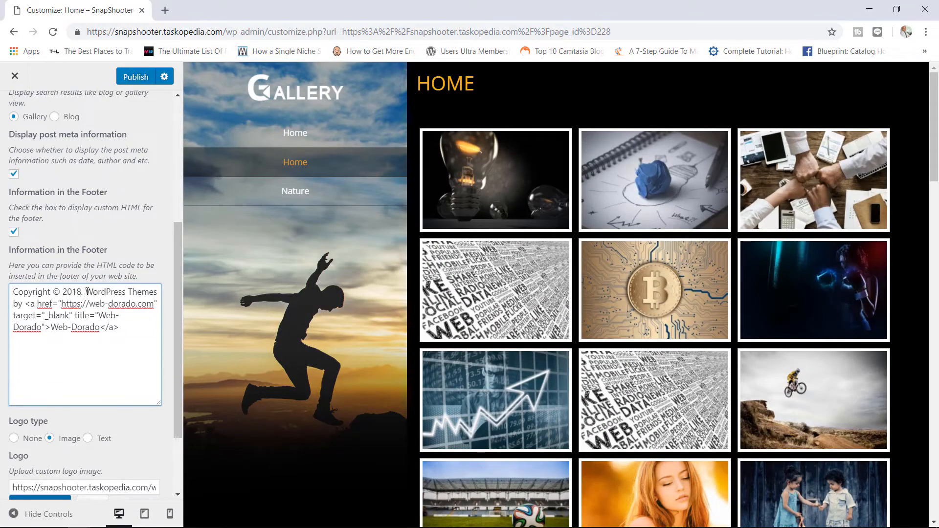
drag(86, 293, 119, 328)
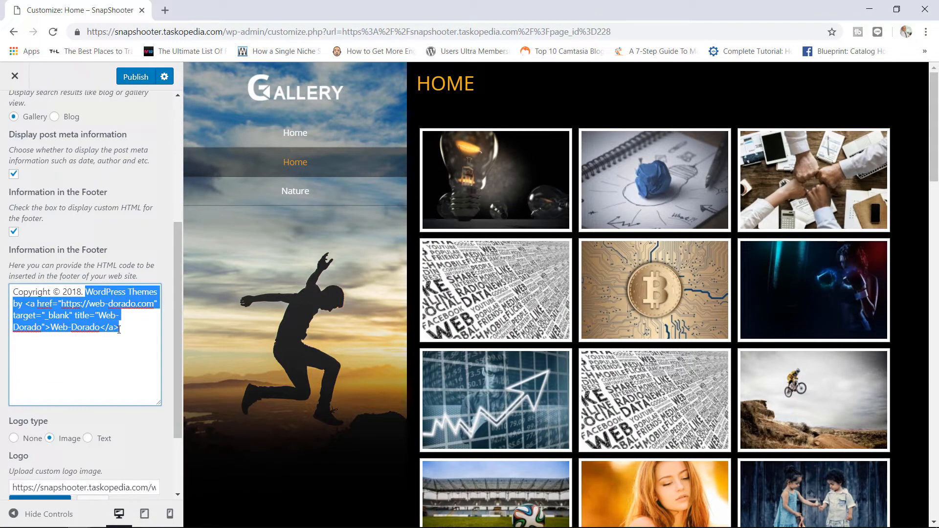
key(BackSpace)
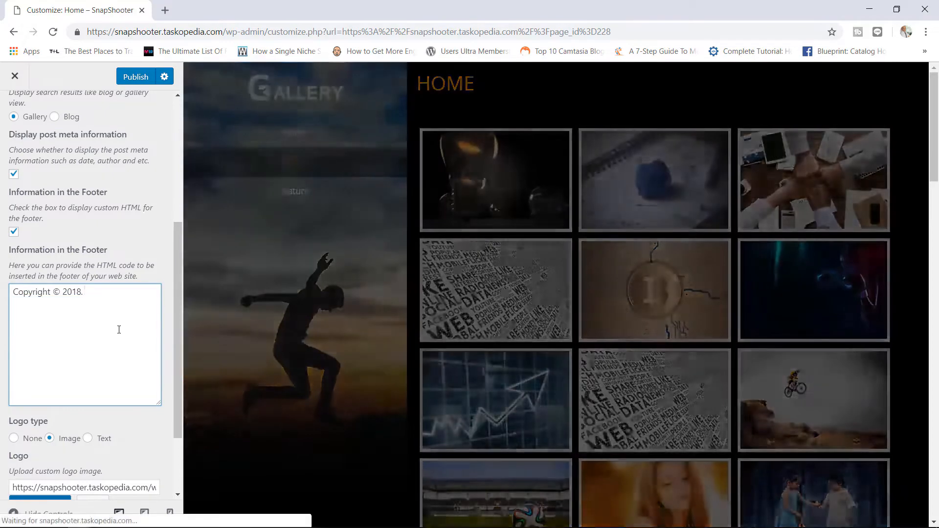
text(S)
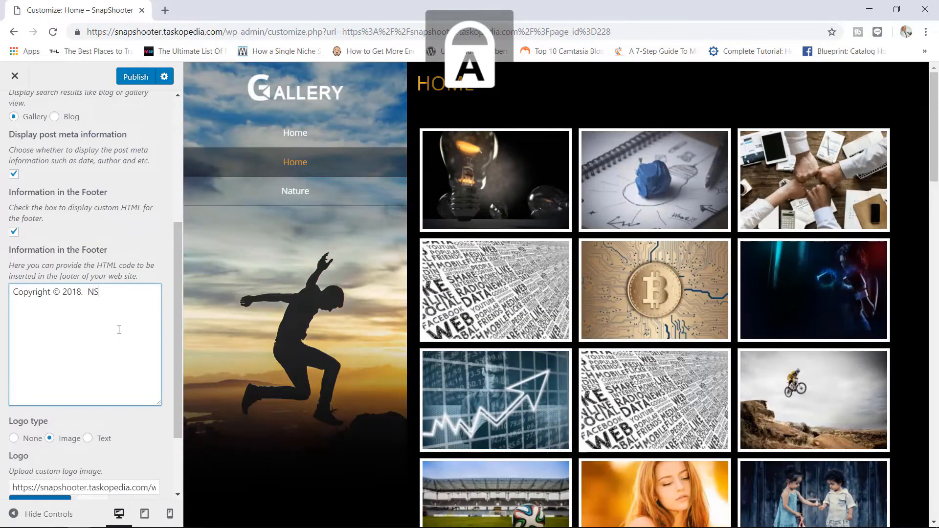
text(NAP)
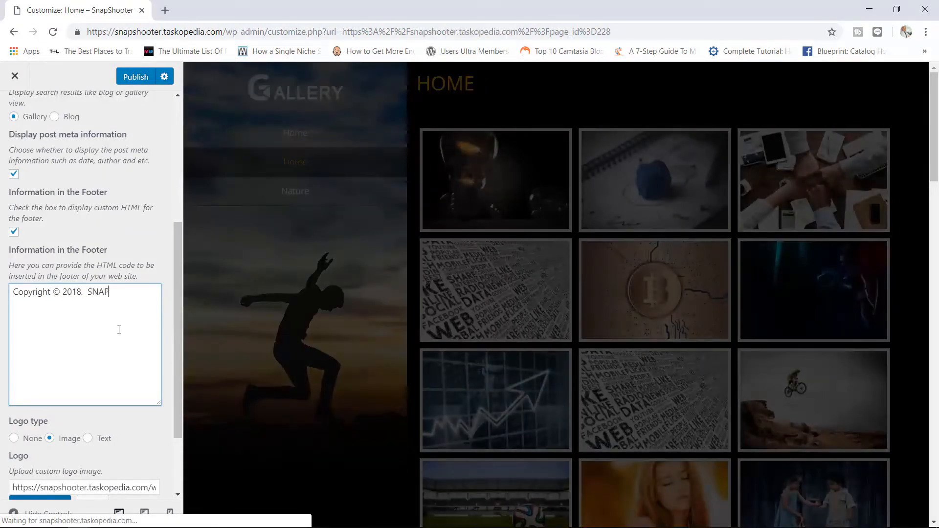
text(SHOOTER)
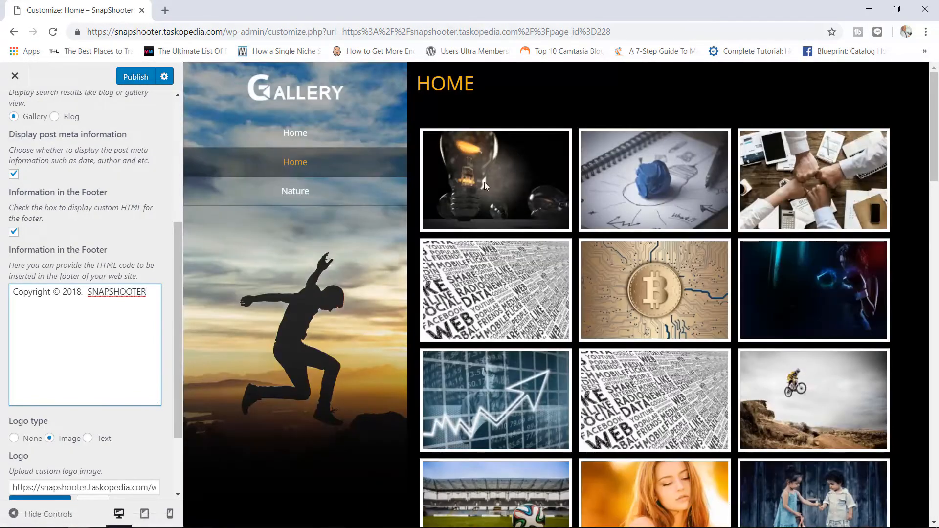
drag(934, 122, 935, 454)
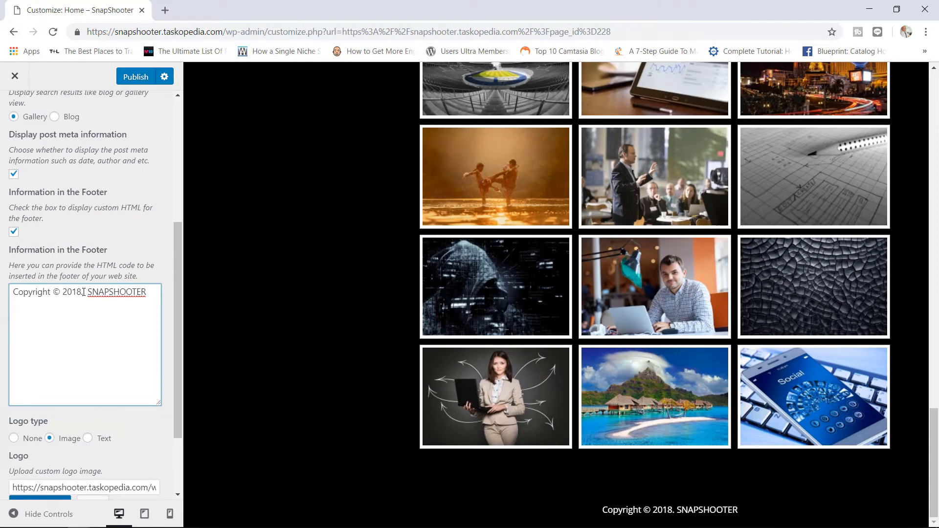
- Move the period from after 2018 to after SNAPSHOOTER in the footer text
click(84, 292)
key(BackSpace)
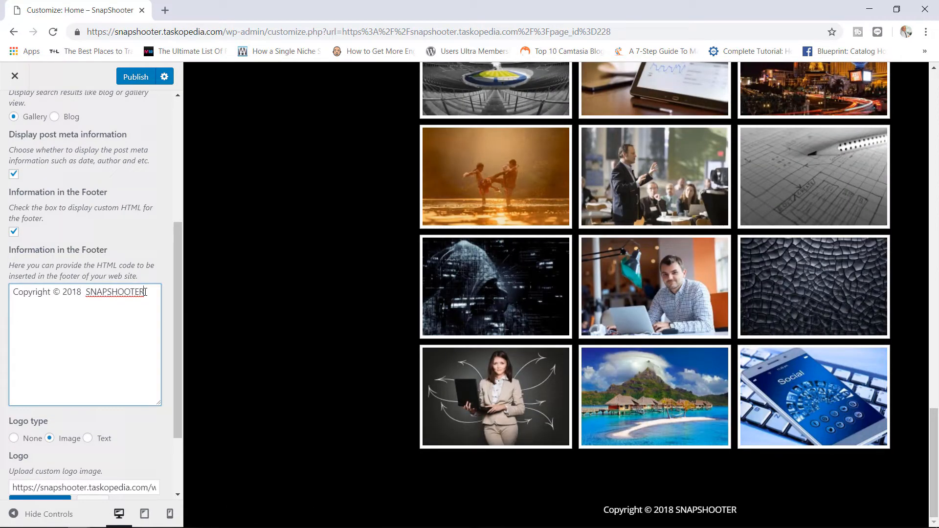
click(146, 292)
text(.)
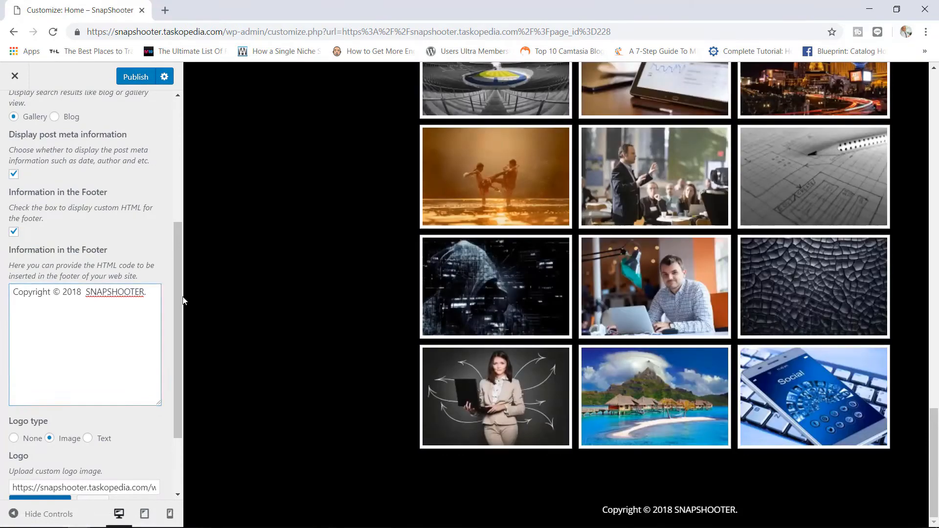
drag(183, 317, 180, 392)
click(151, 345)
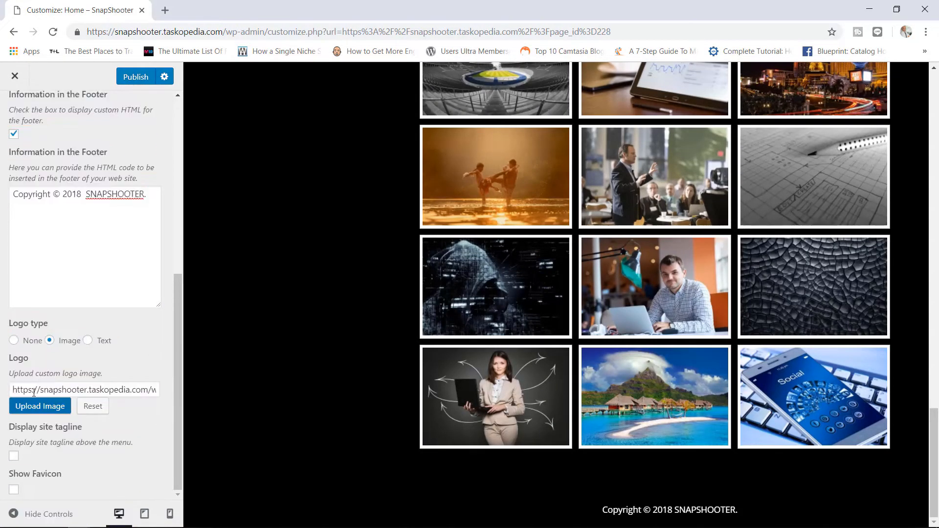
- Set the snap-shooter-logo image from the Media Library as the full-size site logo
click(41, 408)
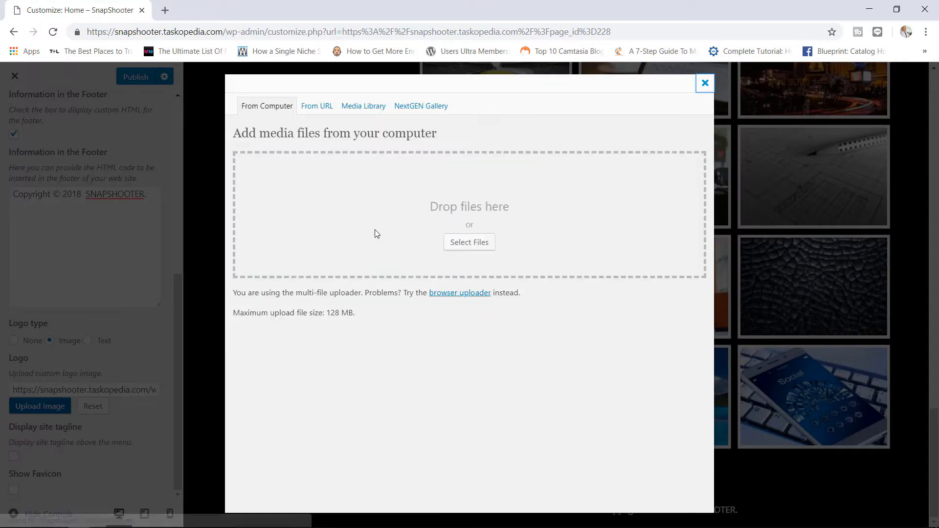
click(368, 112)
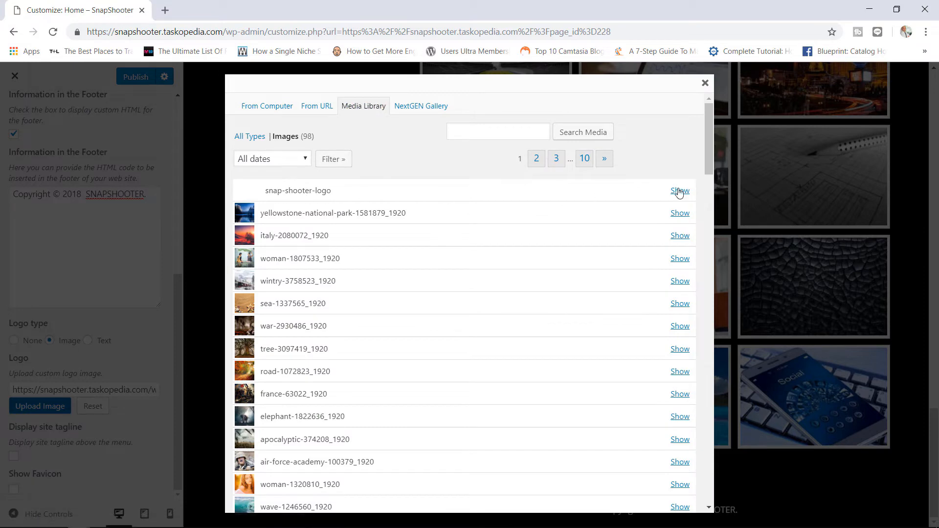
click(679, 191)
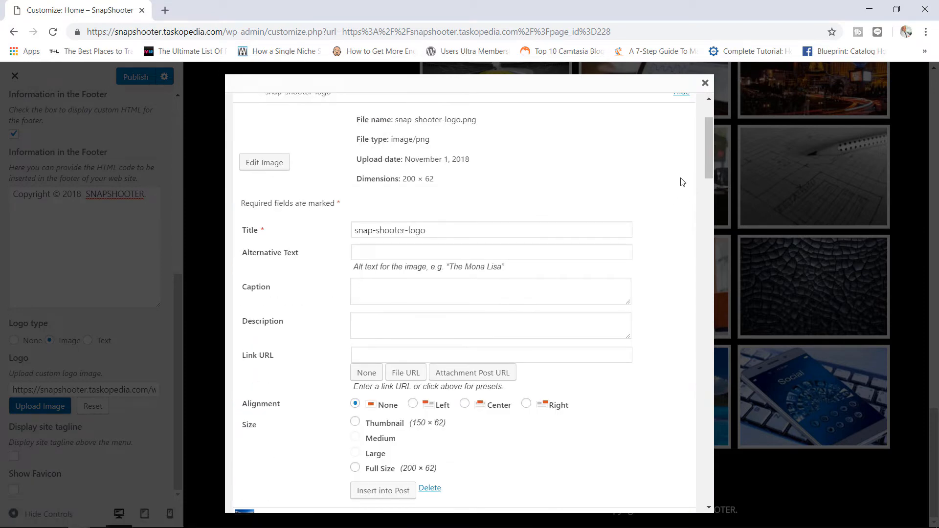
drag(708, 148, 702, 185)
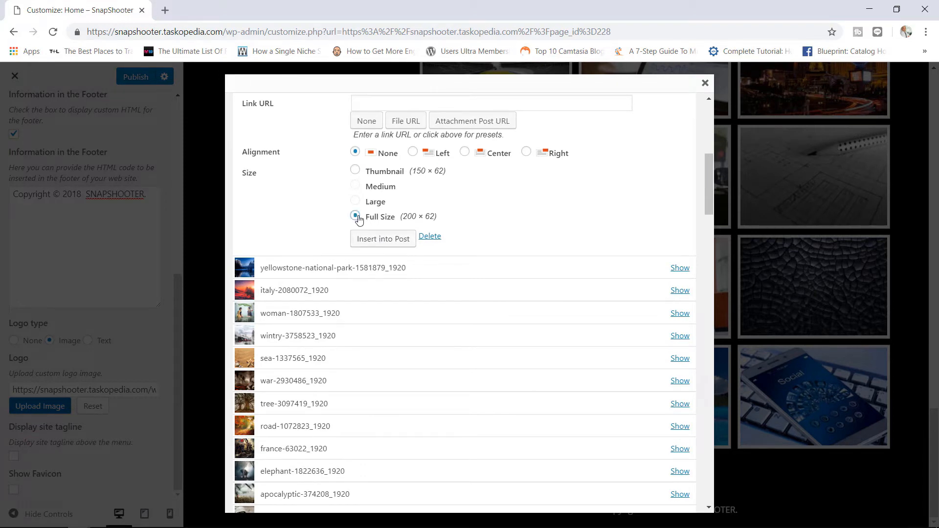
click(376, 240)
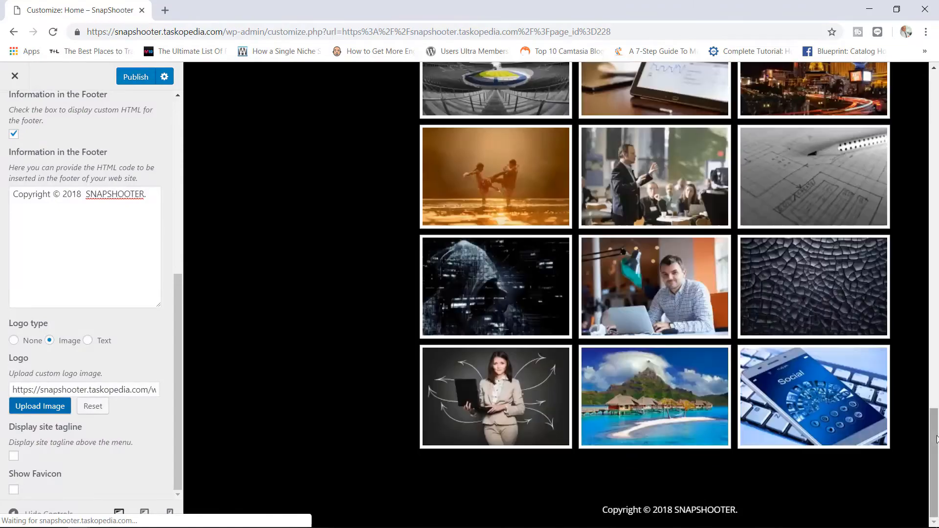
drag(936, 439, 937, 112)
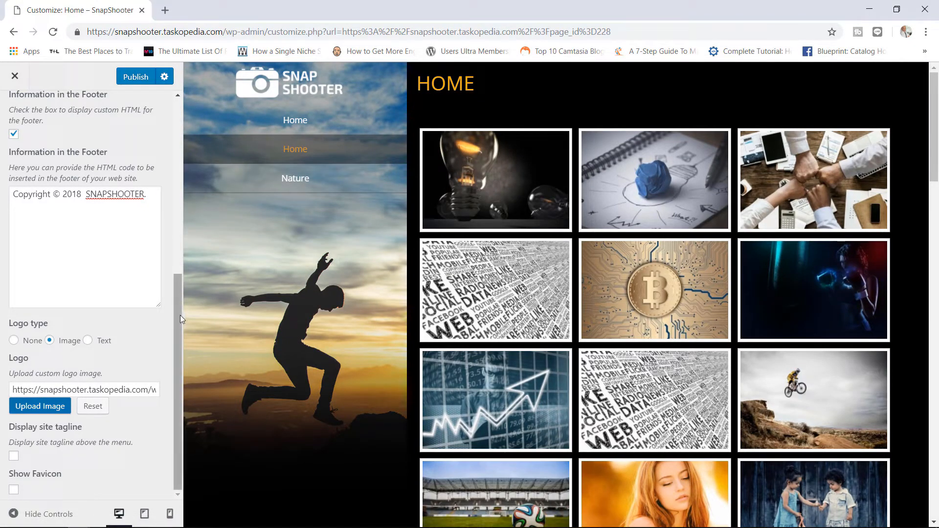
drag(174, 347, 179, 123)
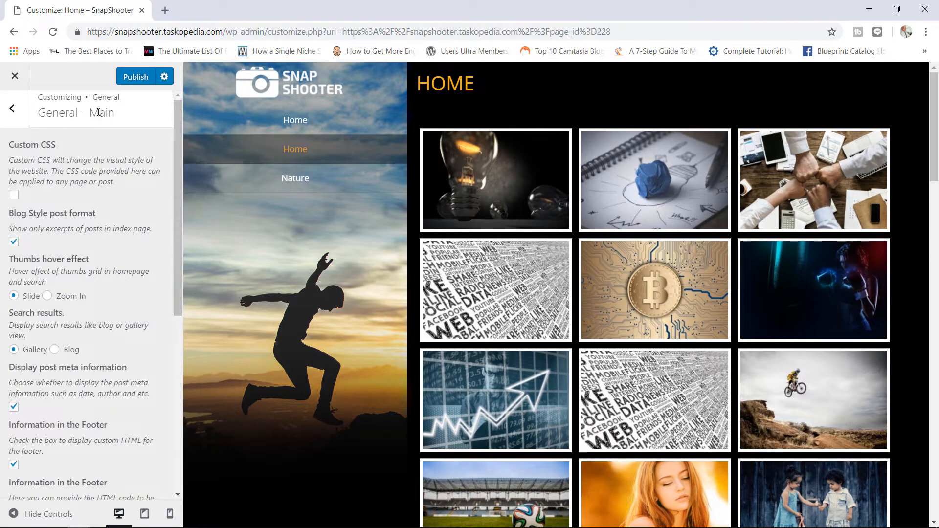
- Turn off Show Menu Background Image in General - Media, leaving the menu plain black
click(14, 109)
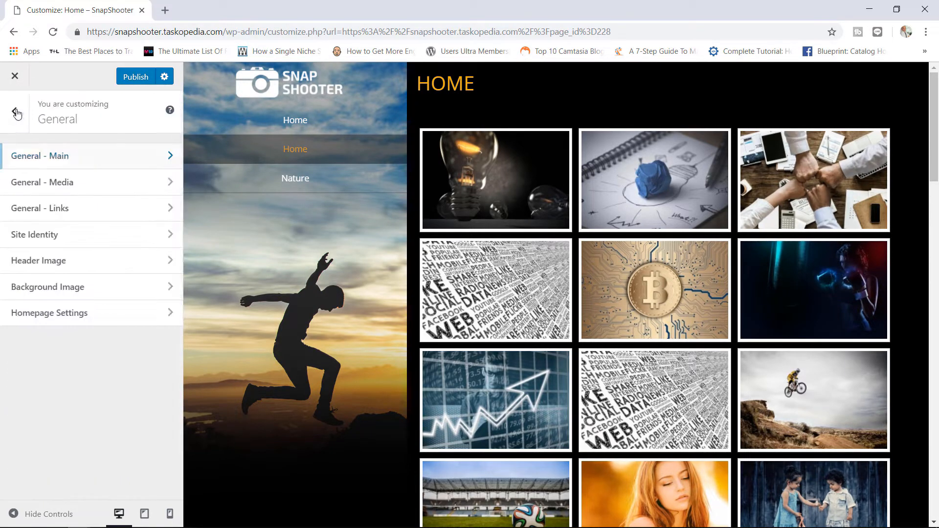
click(98, 189)
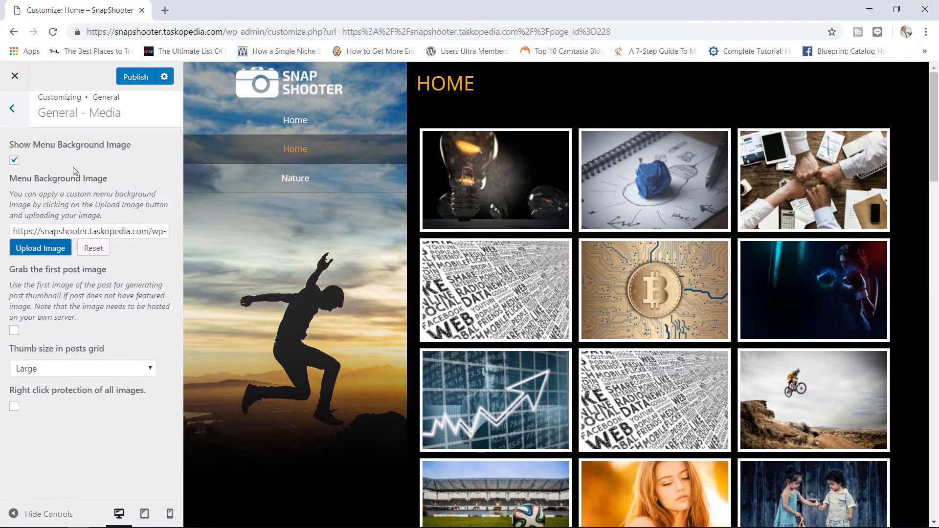
click(14, 161)
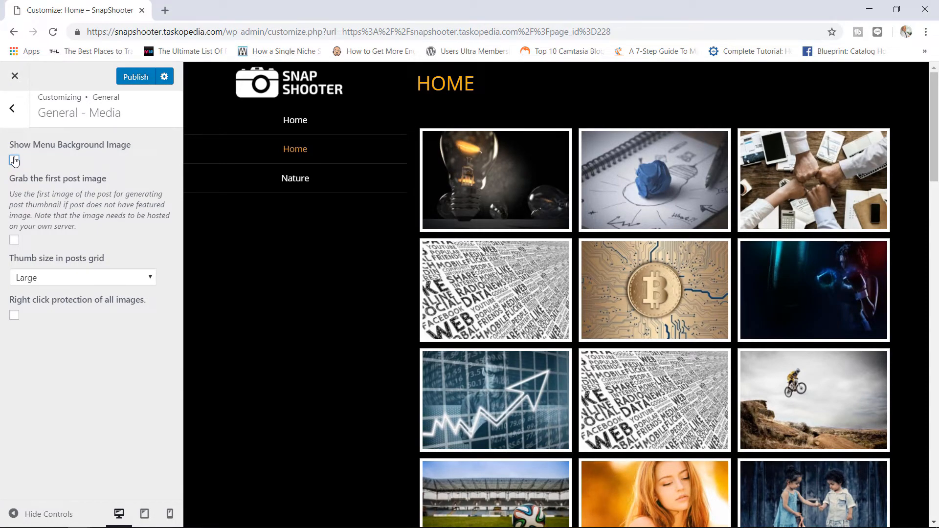
click(14, 160)
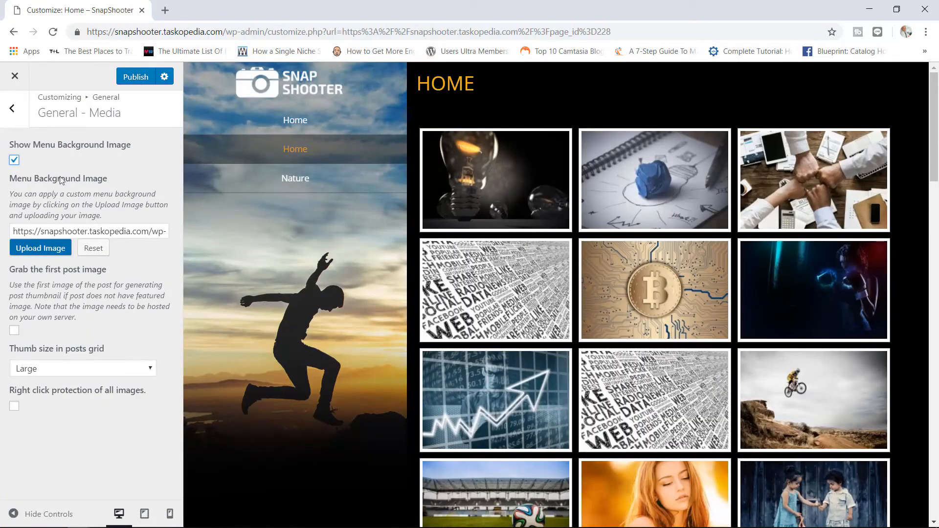
click(50, 252)
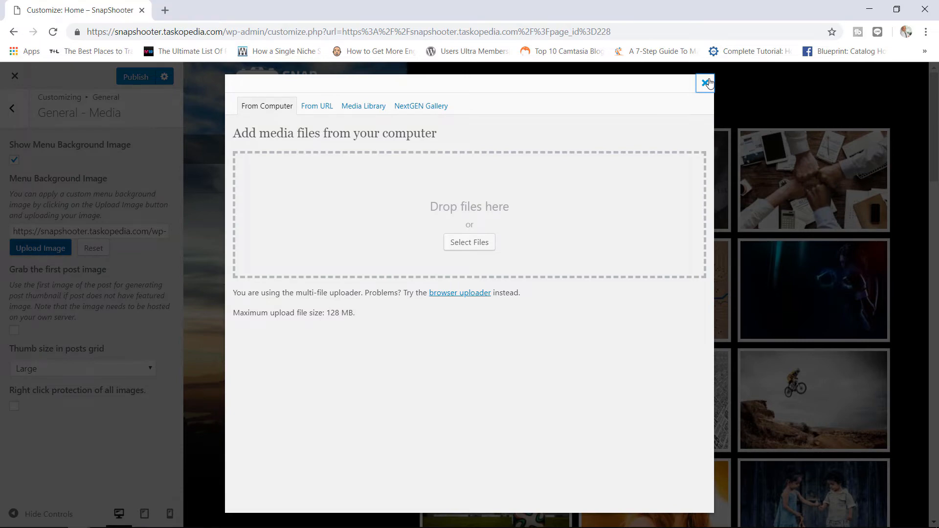
click(705, 82)
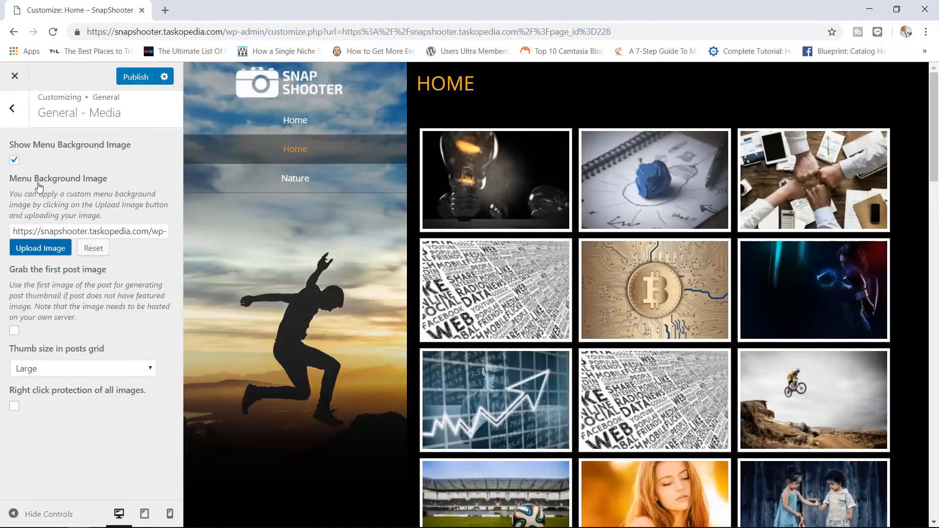
click(14, 161)
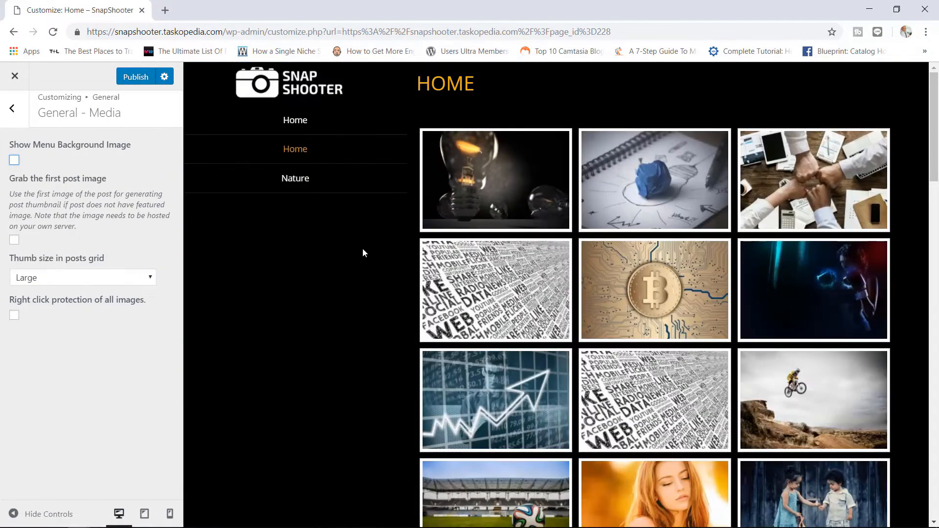
click(13, 109)
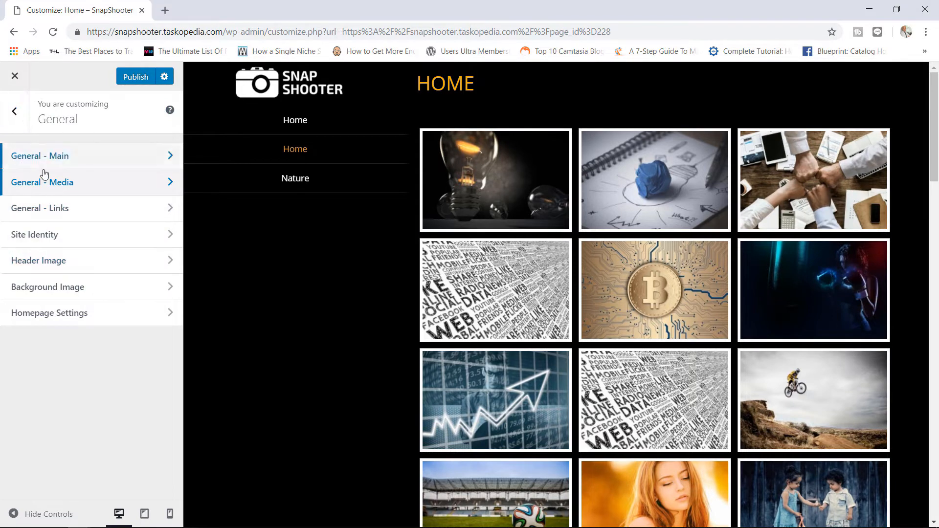
- Browse the Homepage options and Typography - Headings, keeping the Open Sans font
click(13, 120)
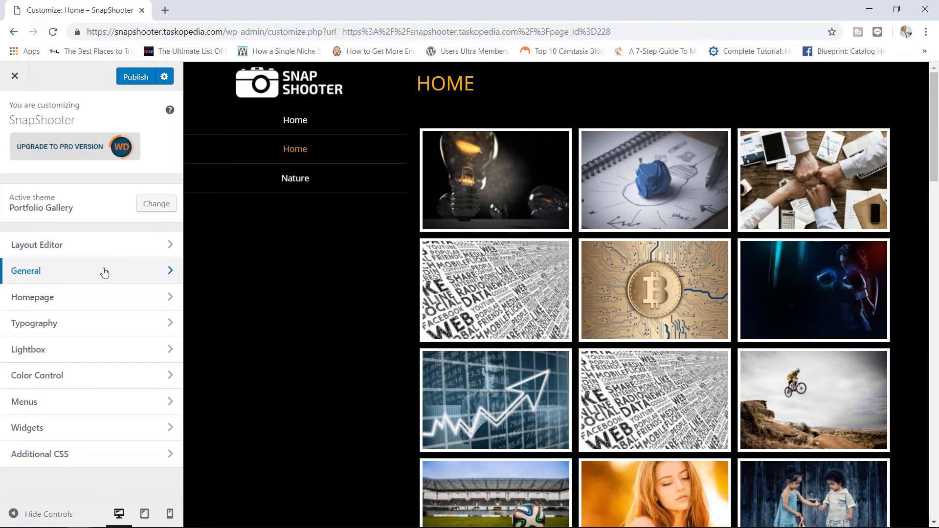
click(166, 306)
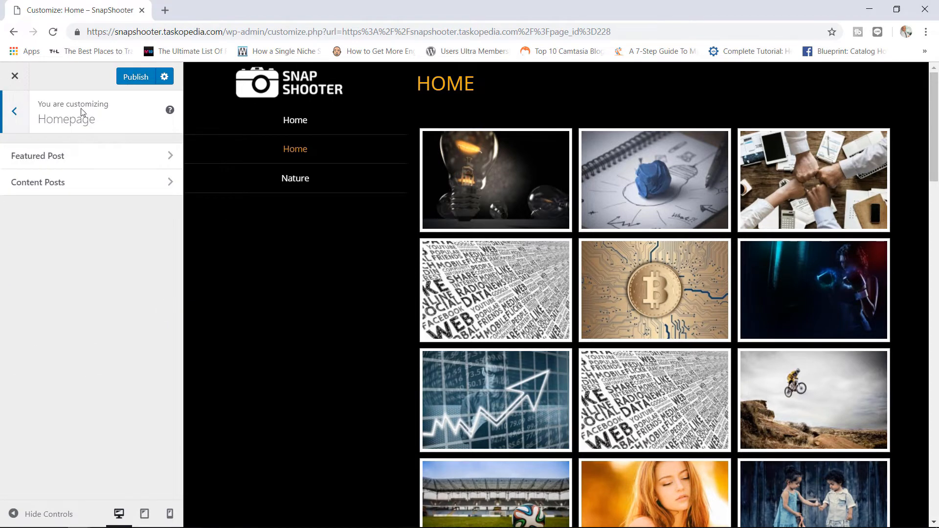
click(14, 112)
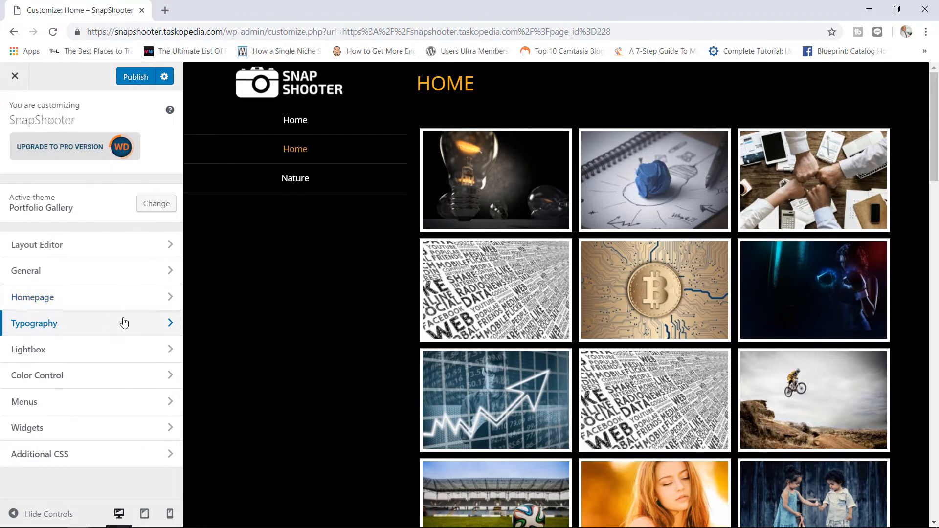
click(123, 323)
click(142, 156)
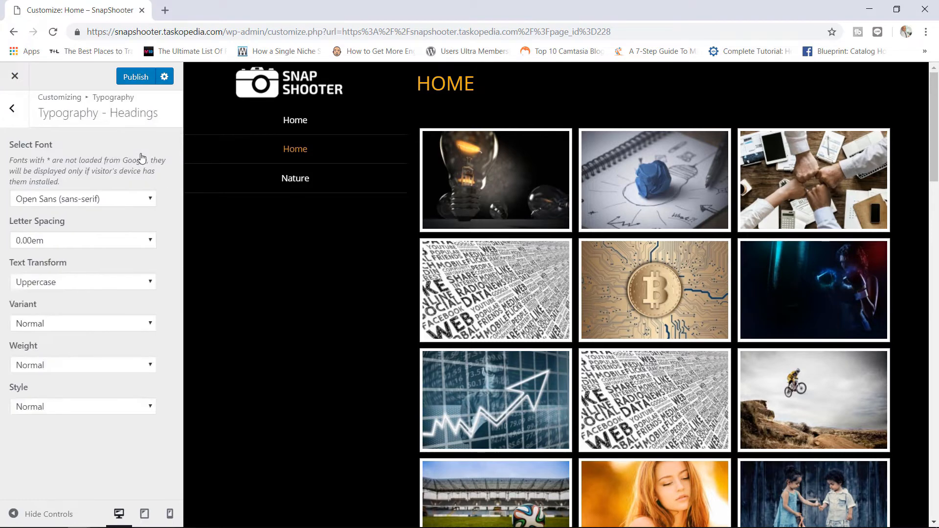
click(123, 201)
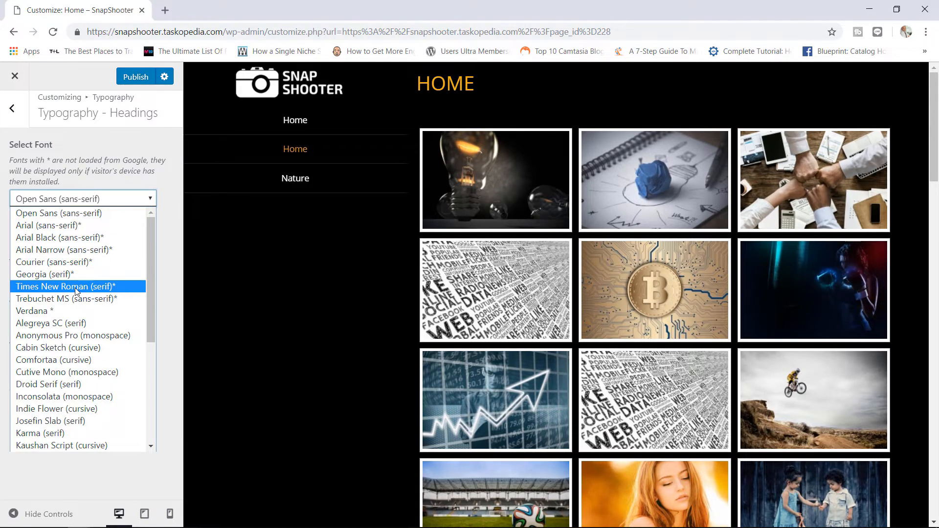
click(171, 230)
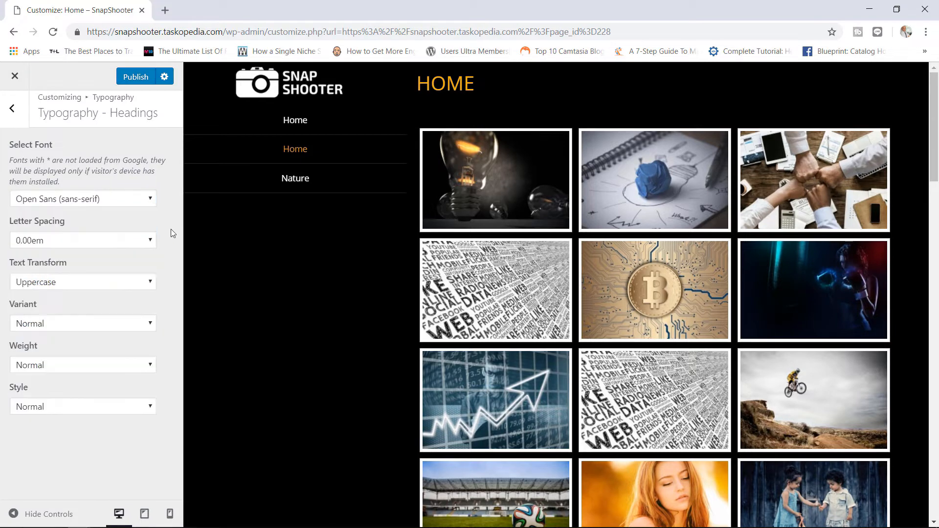
click(13, 109)
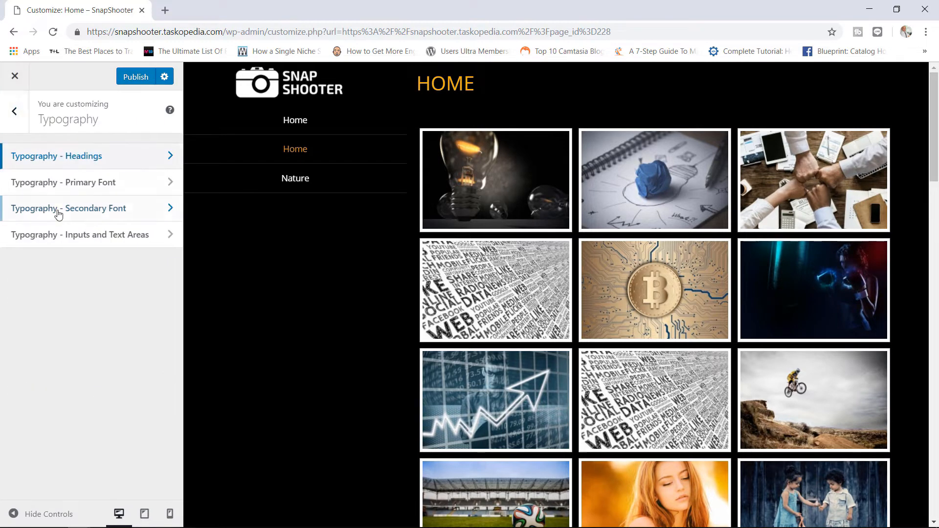
- Look through Typography Primary Font and Inputs and Text Areas without changing anything
click(110, 189)
click(14, 110)
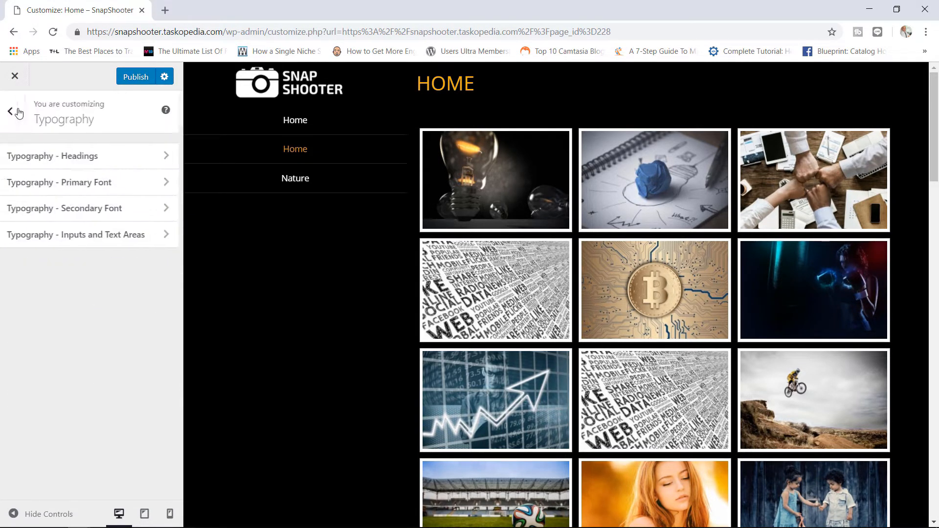
click(108, 243)
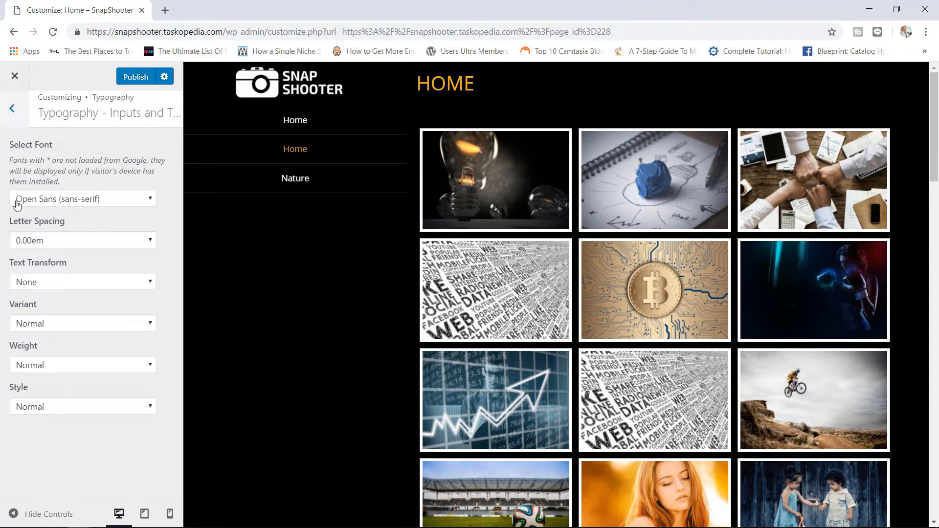
click(15, 112)
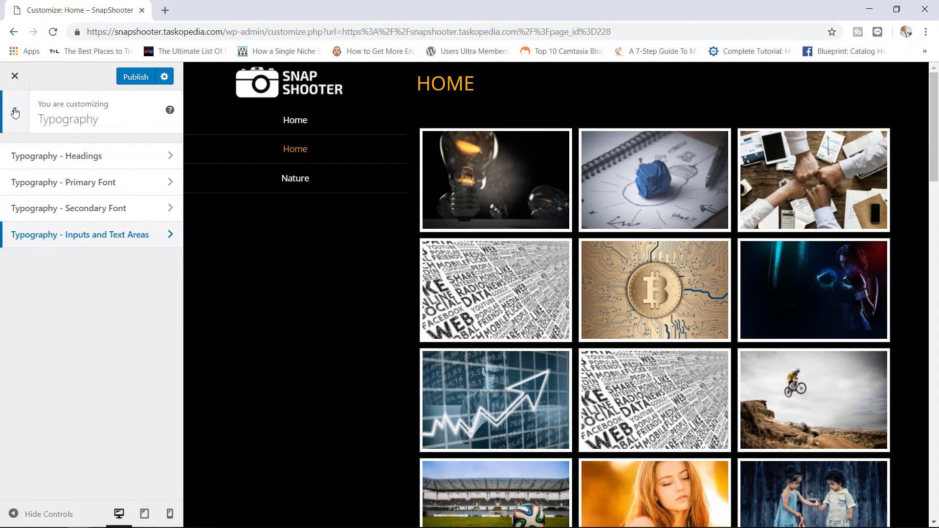
click(15, 112)
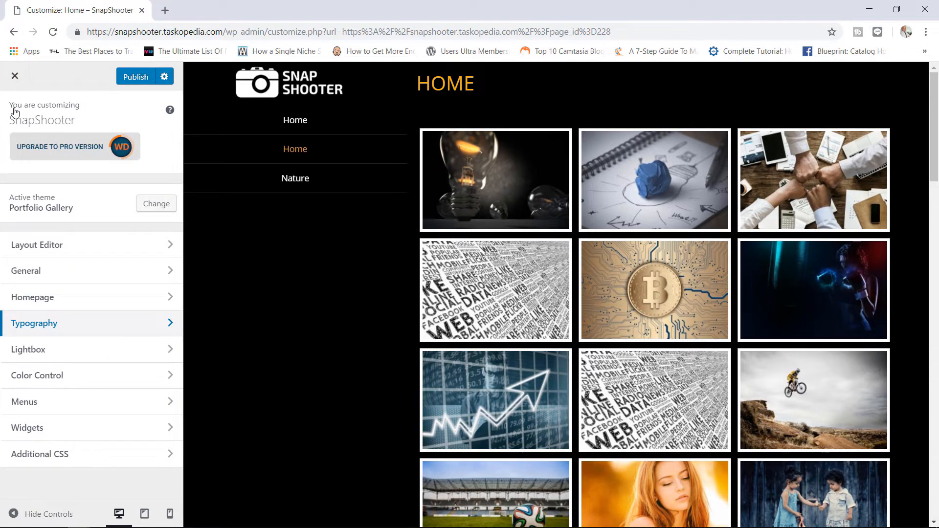
- Review the Lightbox settings unchanged and return to the top-level customization options
click(154, 355)
click(144, 160)
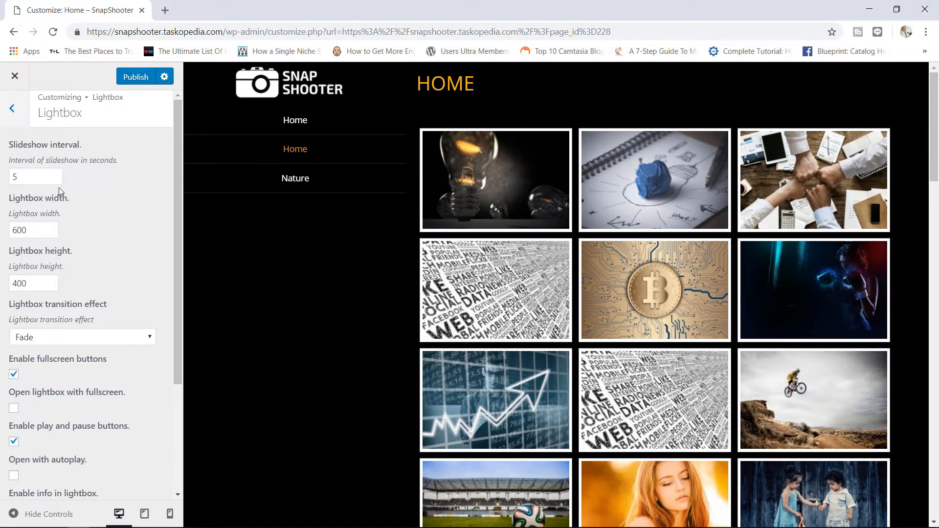
click(12, 110)
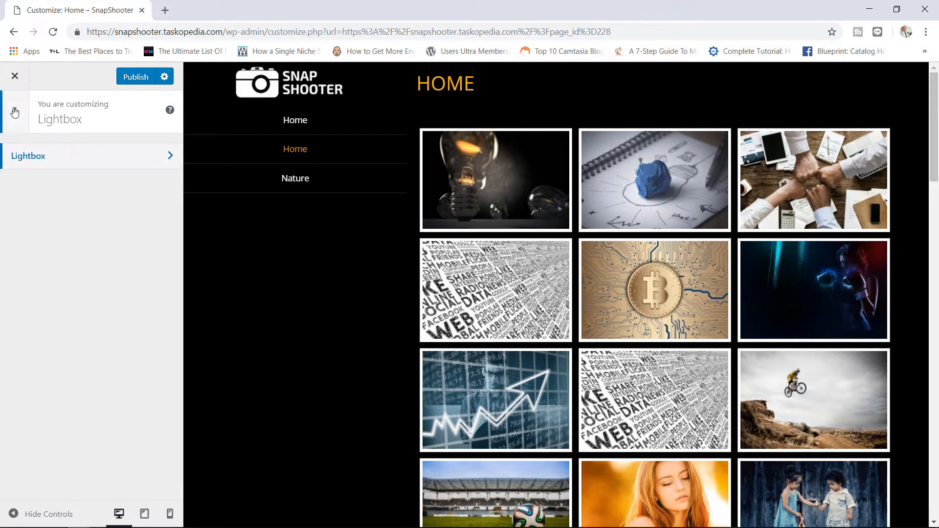
click(14, 112)
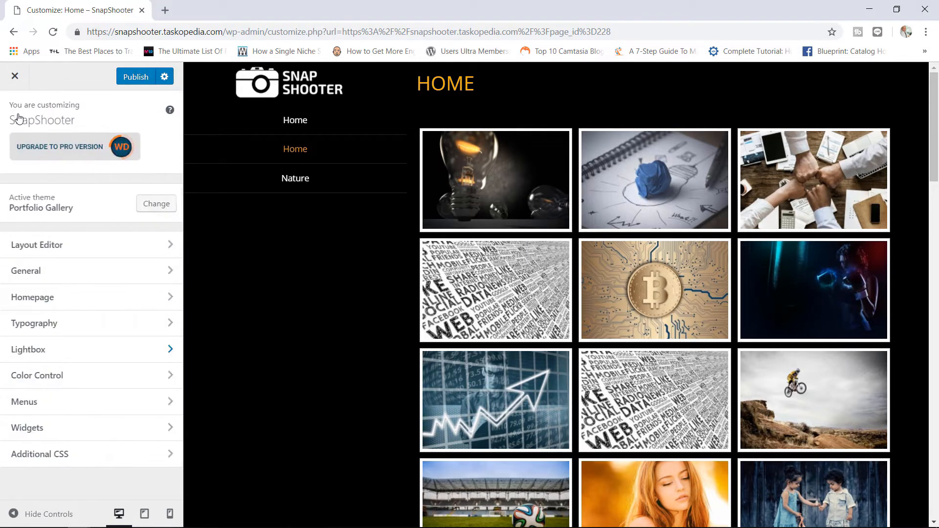
click(128, 386)
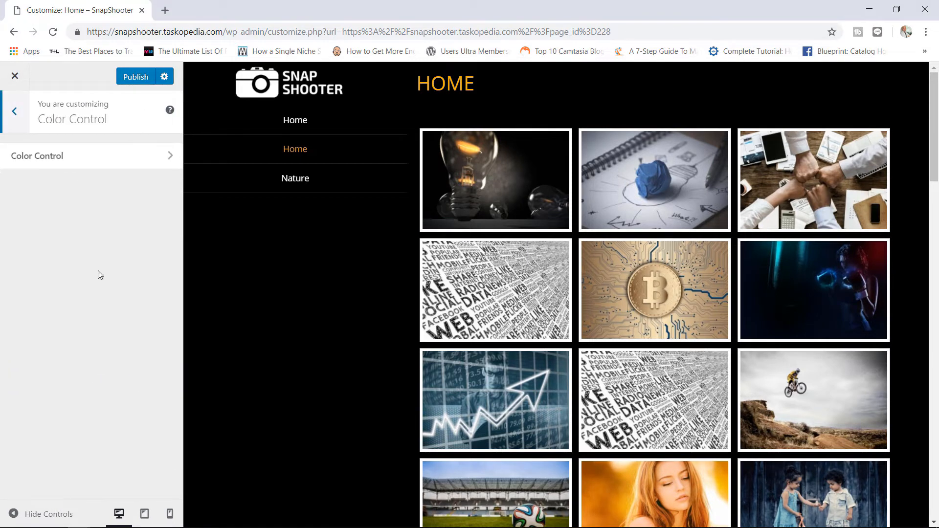
click(69, 161)
click(71, 166)
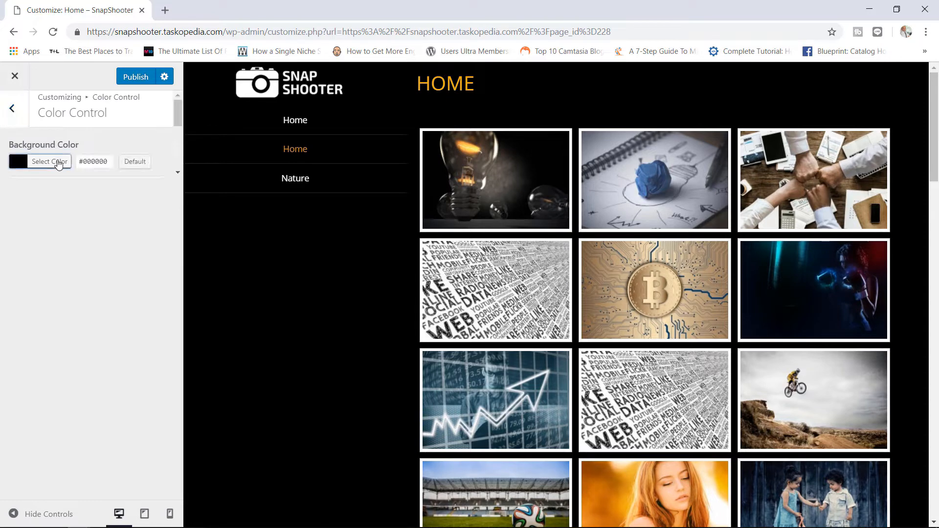
click(59, 166)
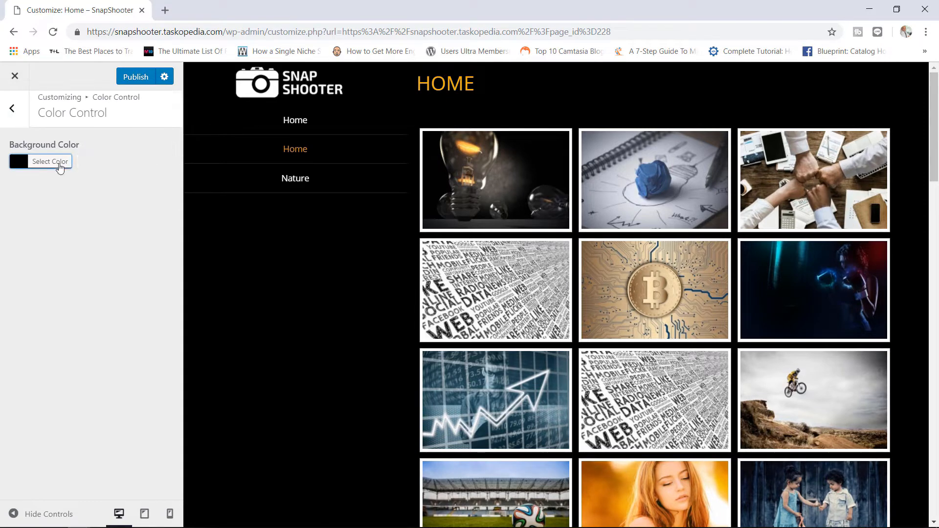
click(28, 165)
click(28, 164)
click(48, 166)
drag(112, 161, 84, 162)
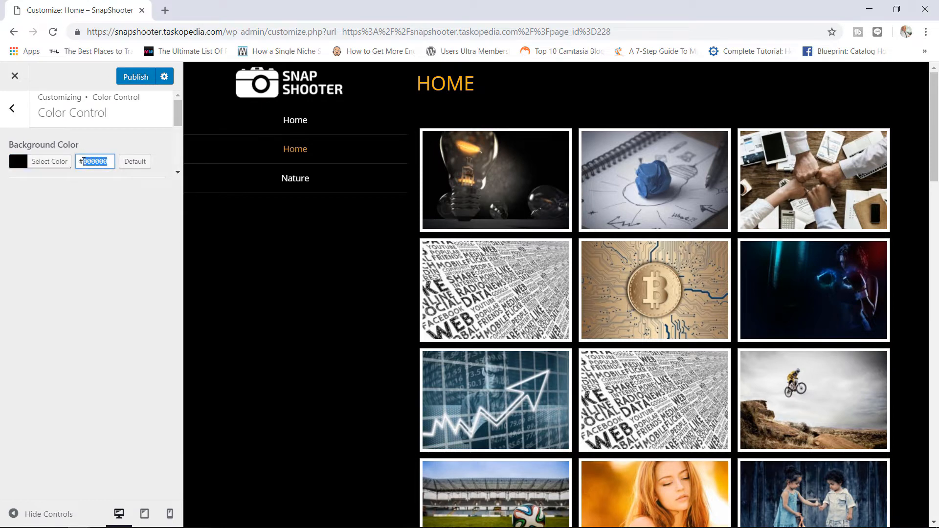
text(FFFFFF)
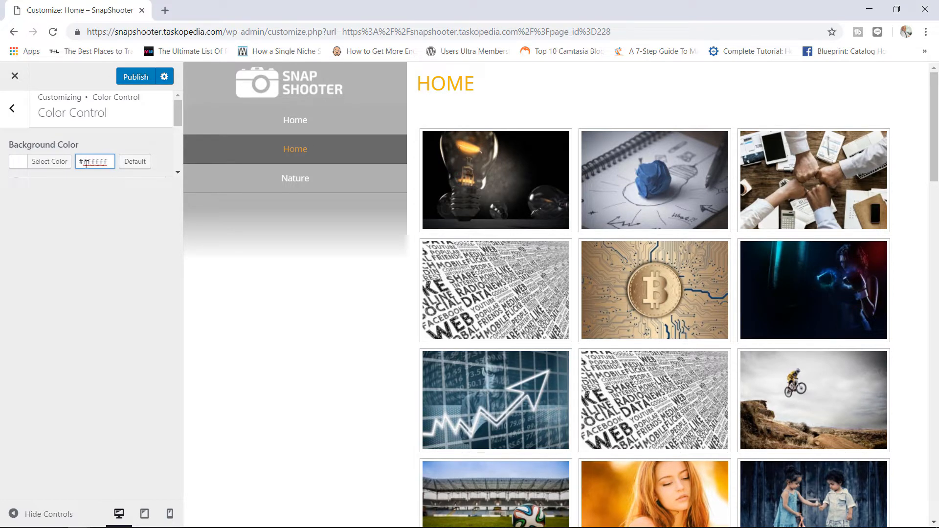
key(BackSpace)
key(BackSpace)
key(BackSpace)
key(BackSpace)
key(BackSpace)
key(BackSpace)
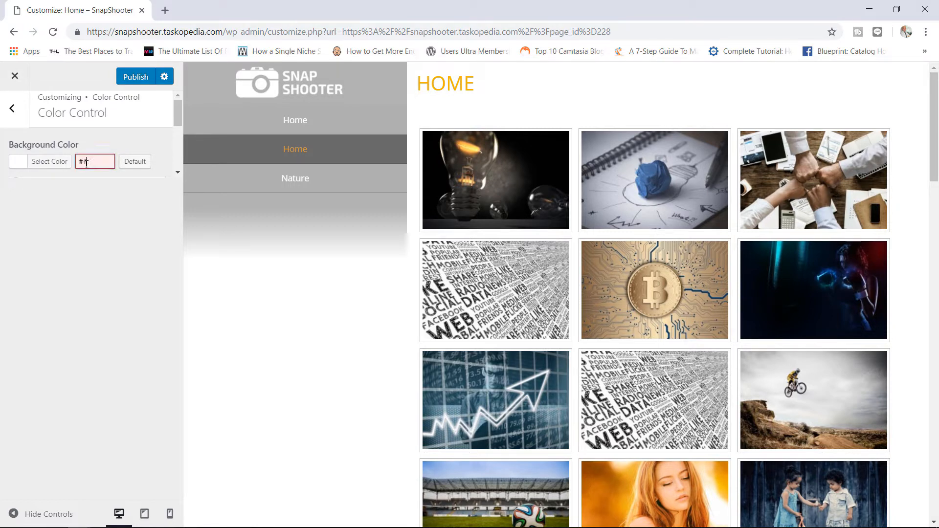
text(000000)
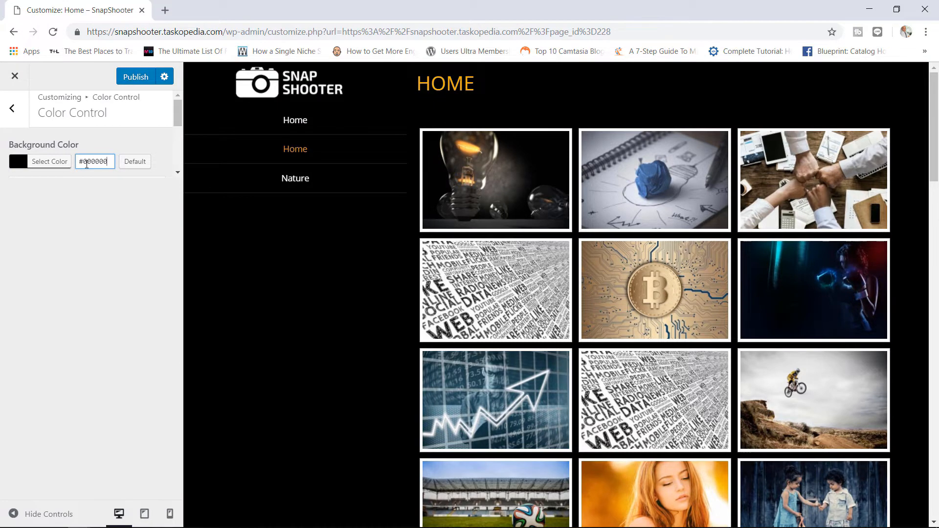
click(109, 230)
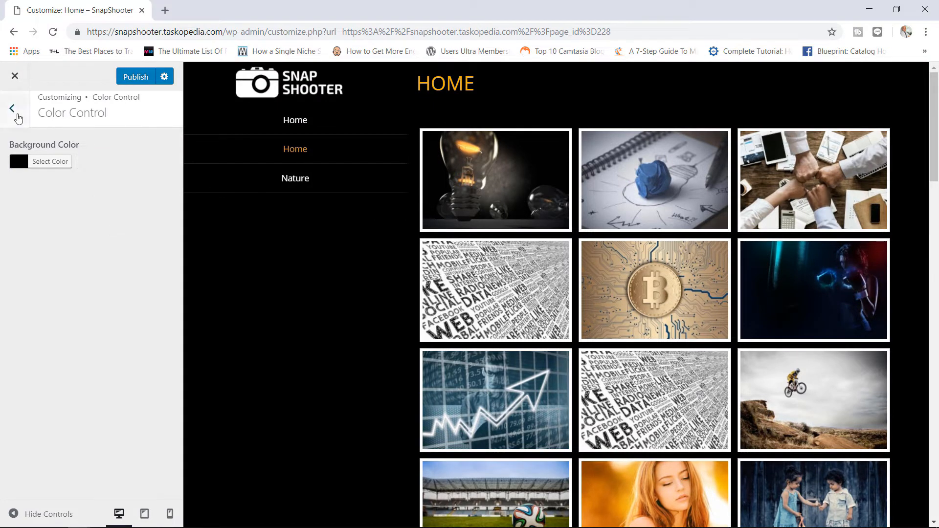
click(17, 115)
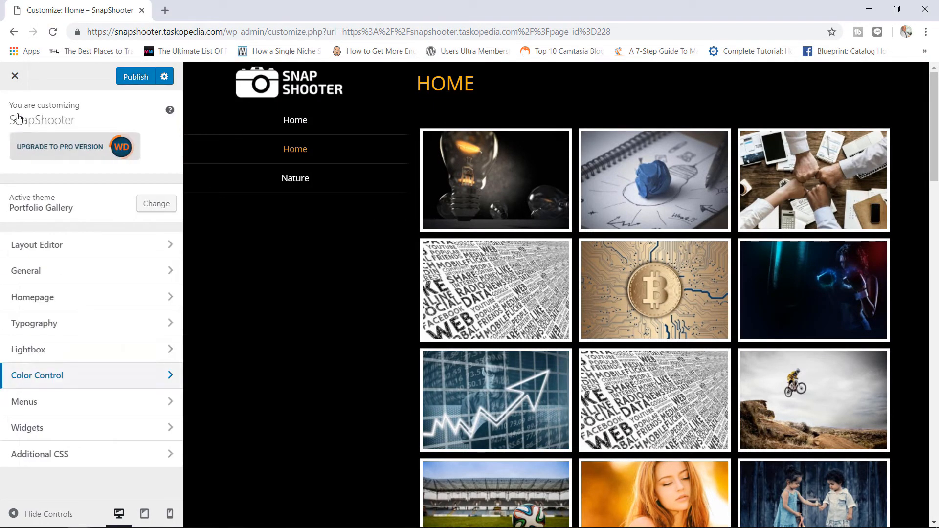
- Enable the Twitter, Facebook, Instagram and YouTube icons in General - Links
click(71, 270)
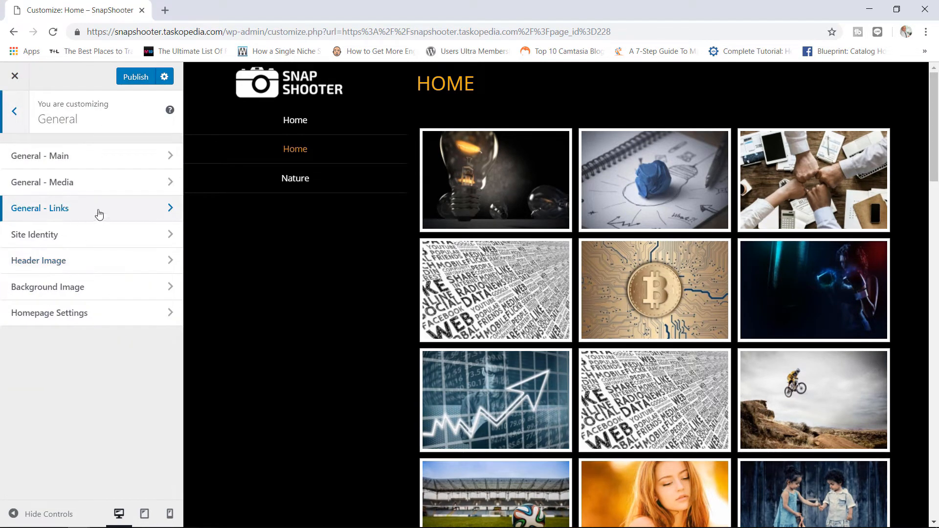
click(96, 209)
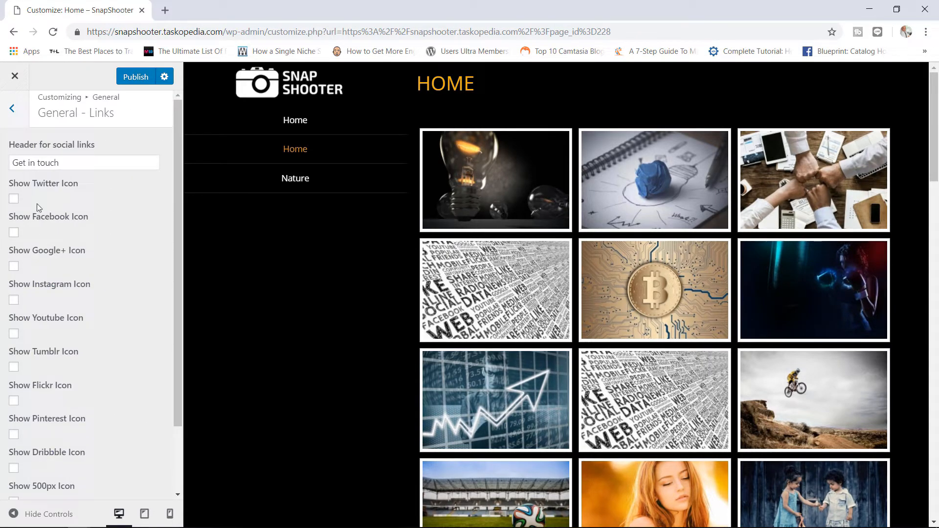
click(14, 199)
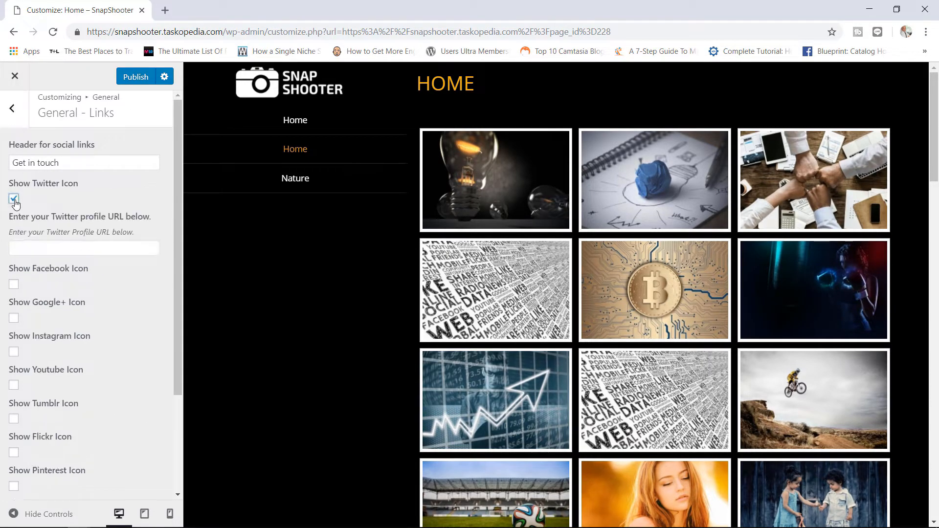
click(14, 284)
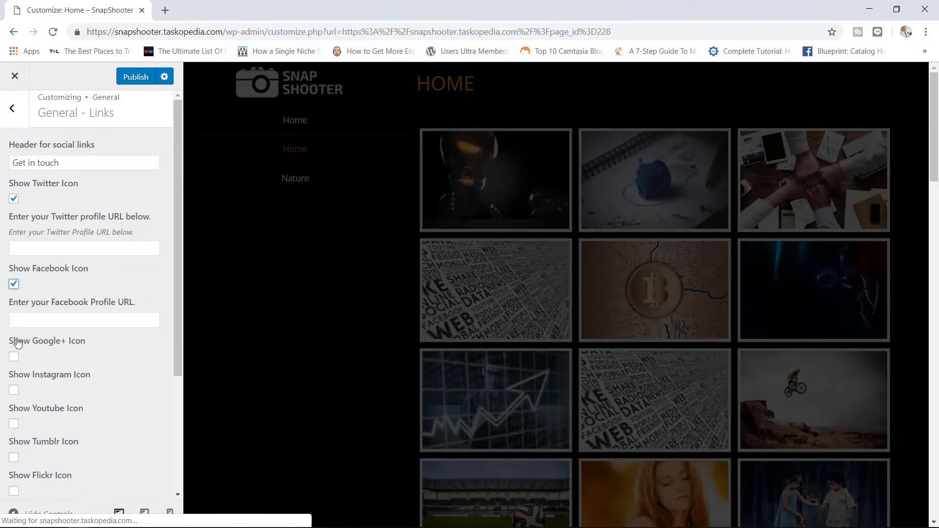
click(14, 390)
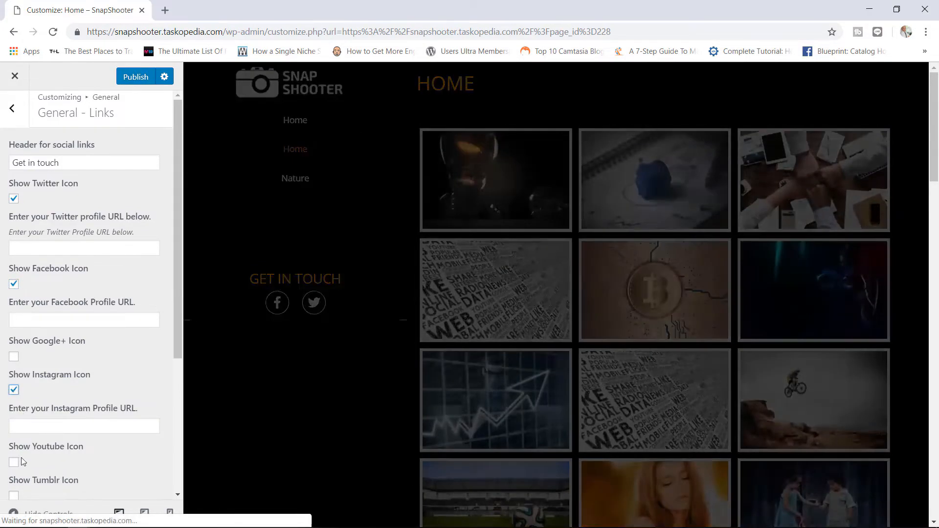
click(14, 462)
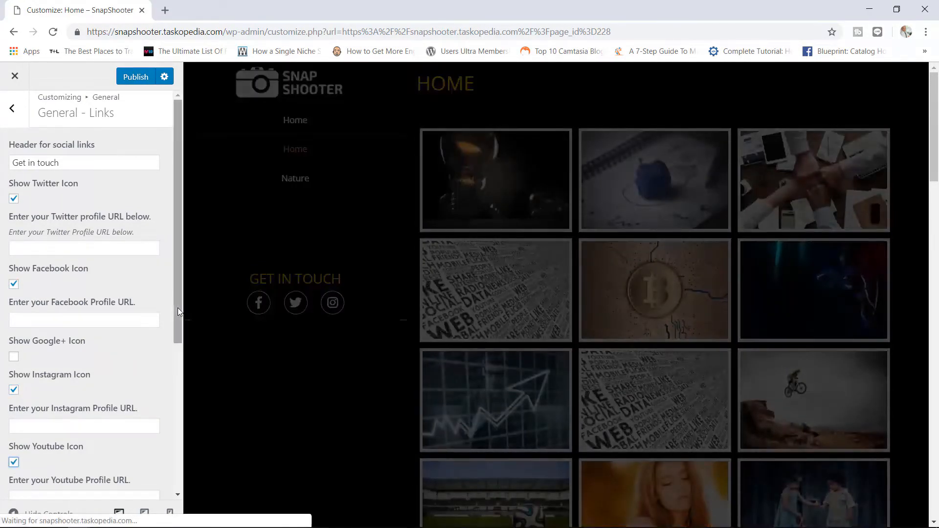
- Enable the Pinterest icon as well, then return to the General section list
drag(177, 307, 163, 388)
scroll(157, 414, down, 1)
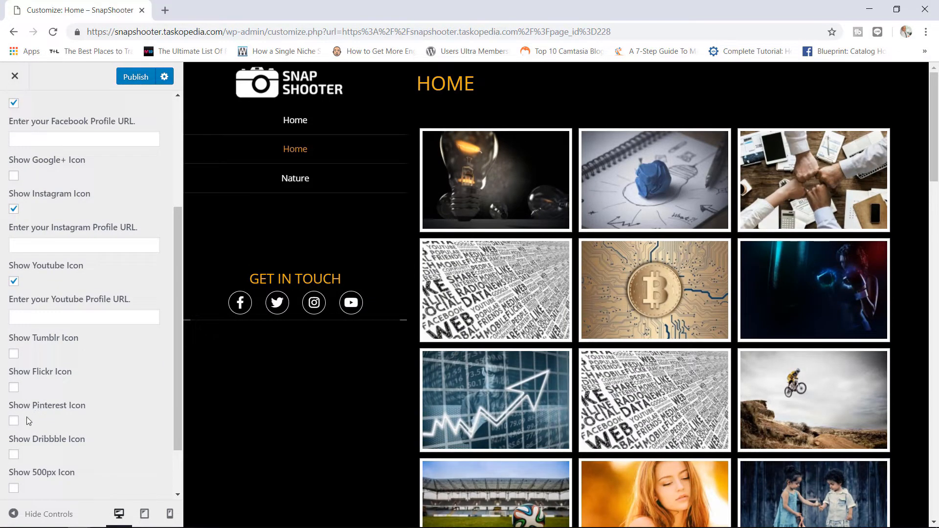
click(13, 421)
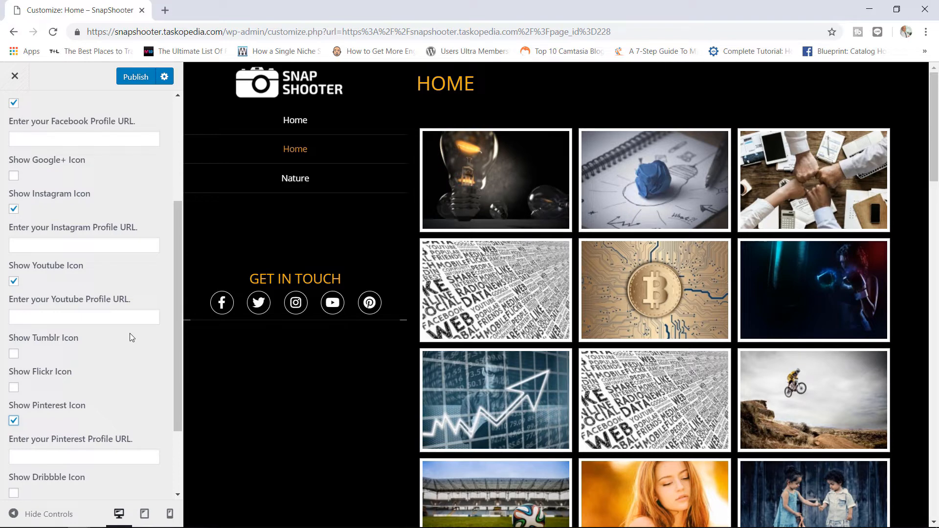
click(105, 322)
click(88, 248)
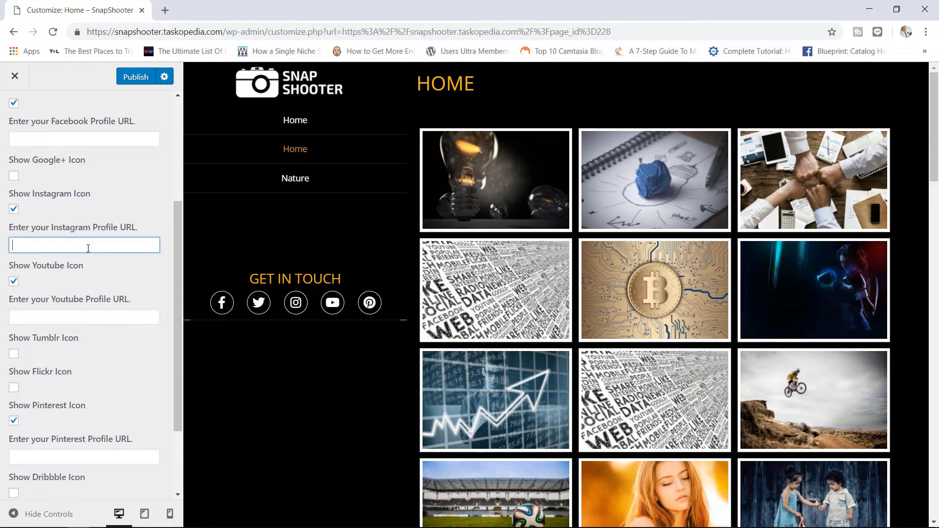
drag(178, 247, 190, 123)
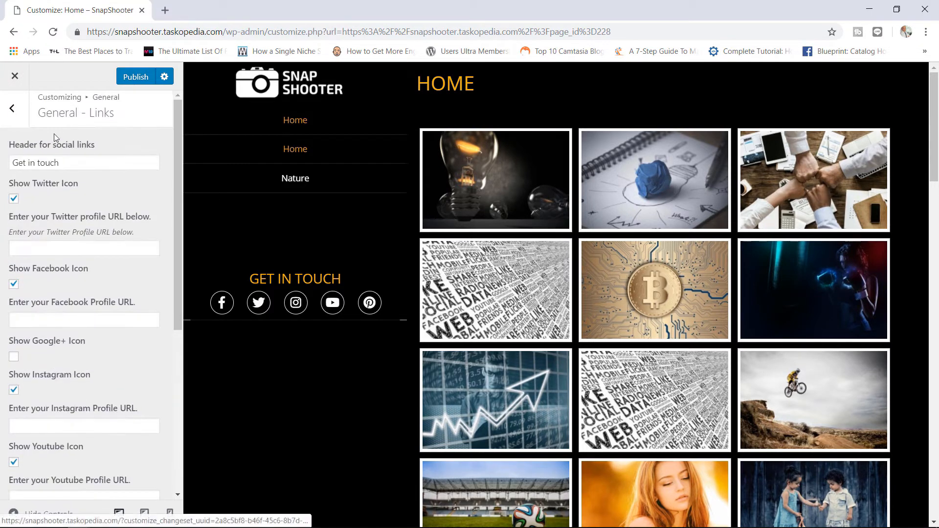
click(12, 115)
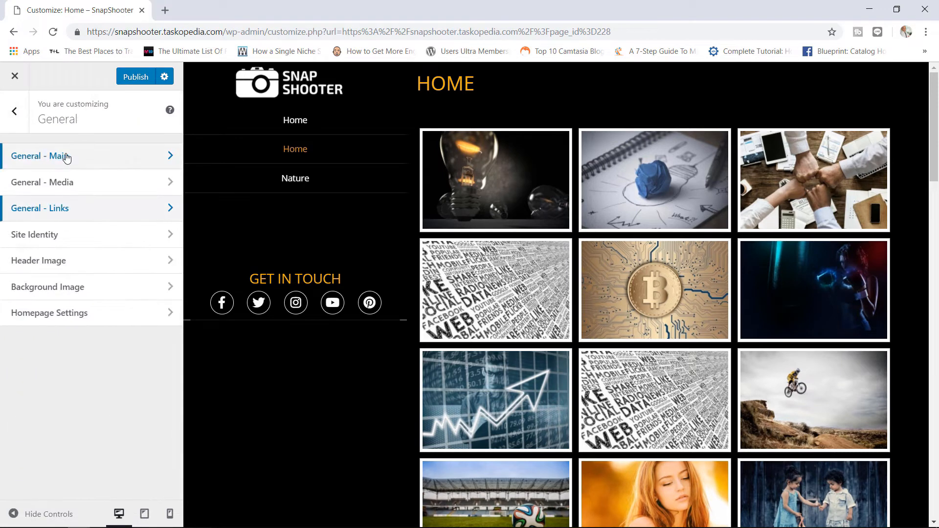
- In the Layout Editor, keep the menu on the left after trying right, then publish
click(15, 112)
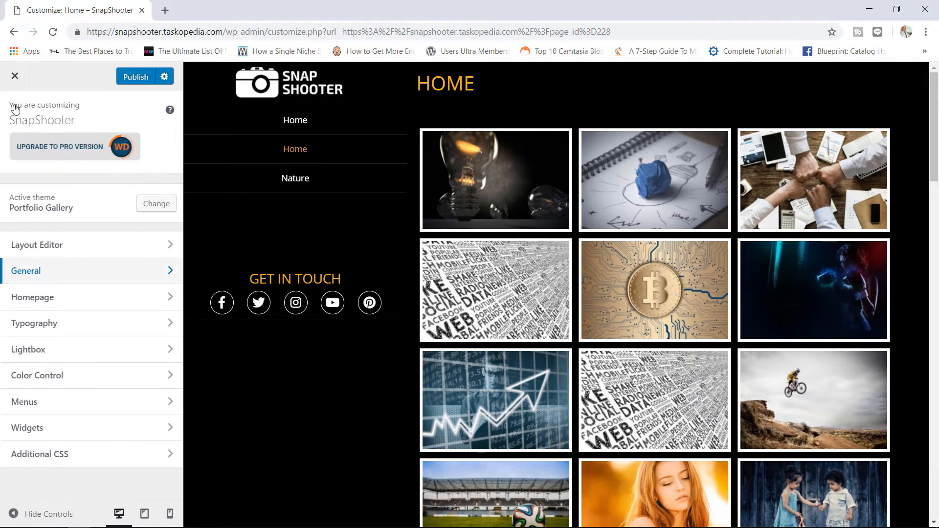
click(76, 247)
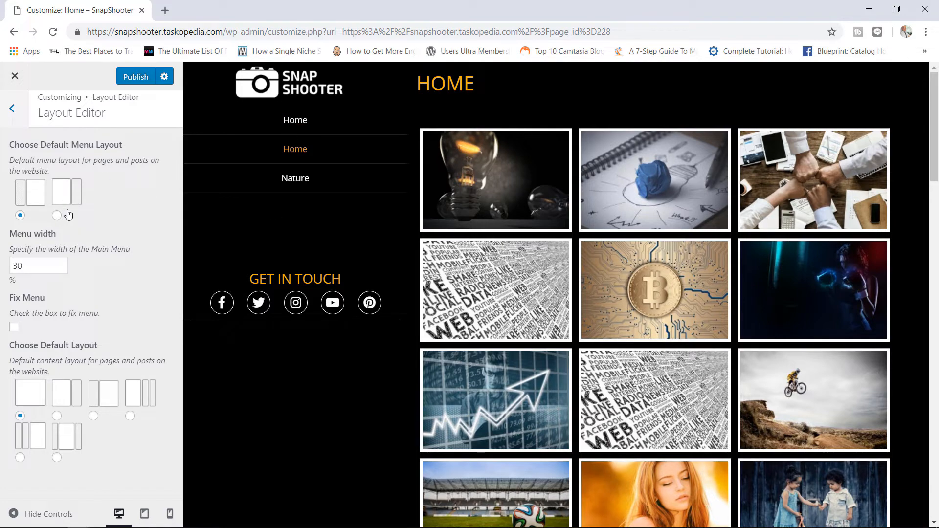
click(57, 215)
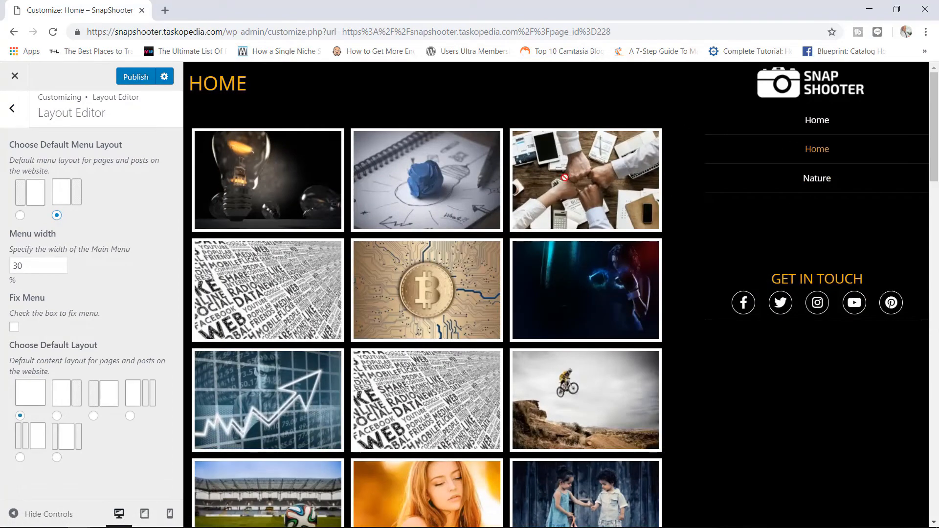
click(20, 216)
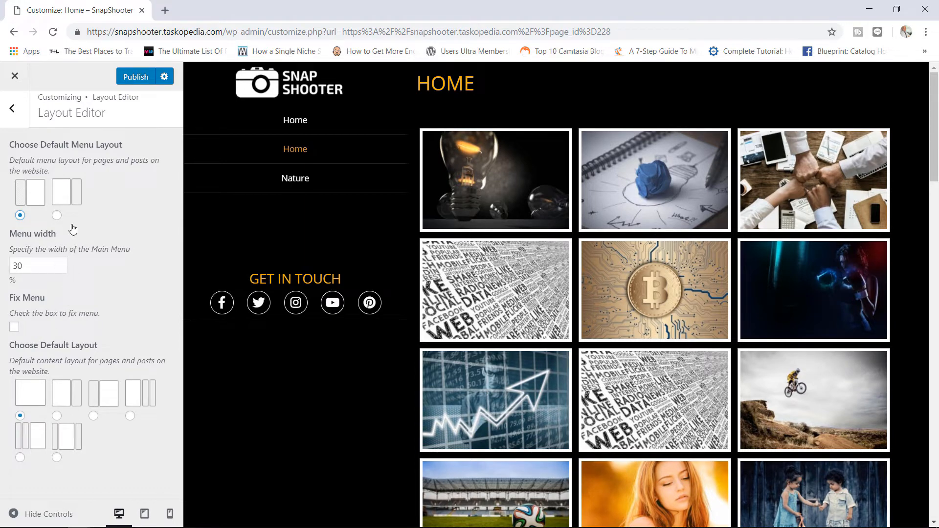
click(138, 80)
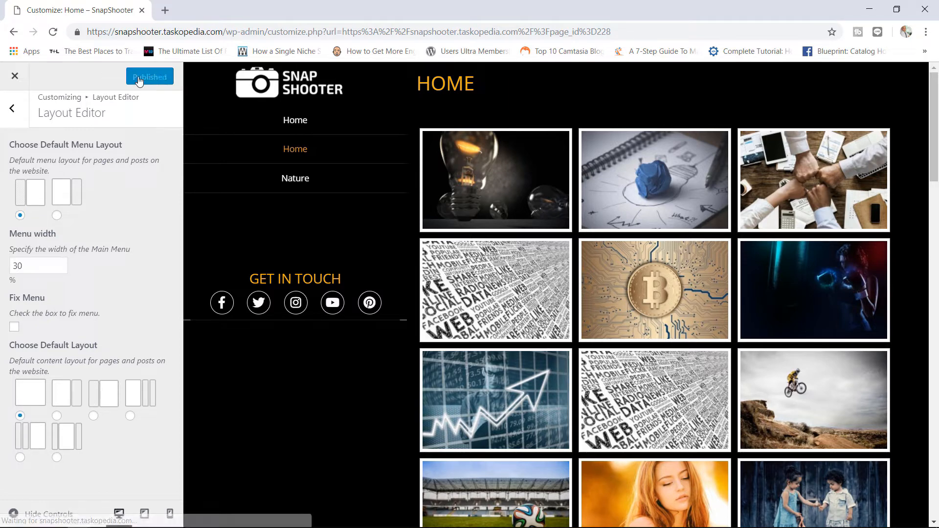
click(11, 108)
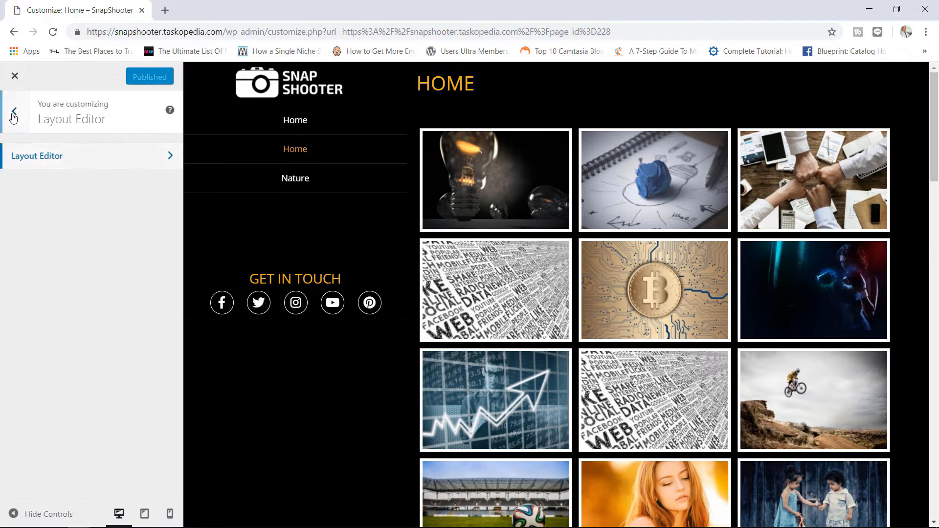
- Close the Customizer, reload the live SnapShooter home page, then go to the Dashboard
click(15, 77)
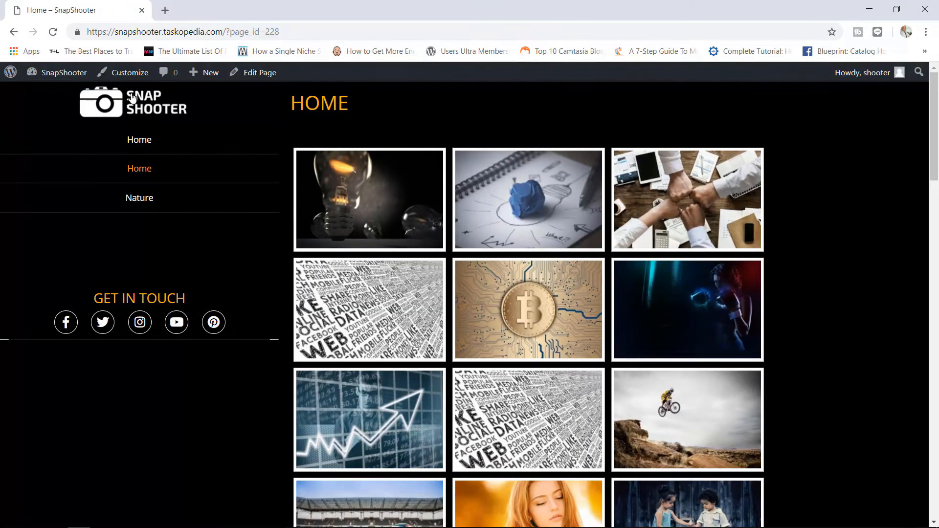
click(144, 109)
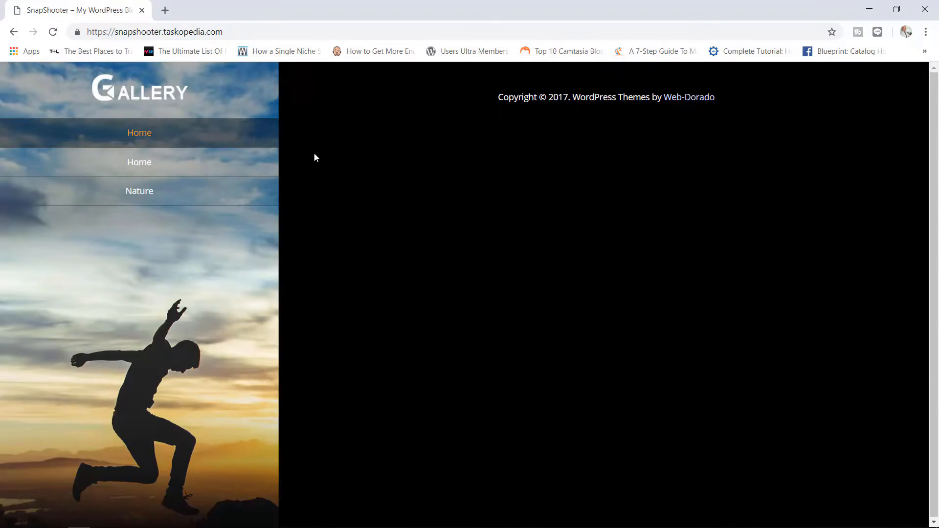
click(53, 32)
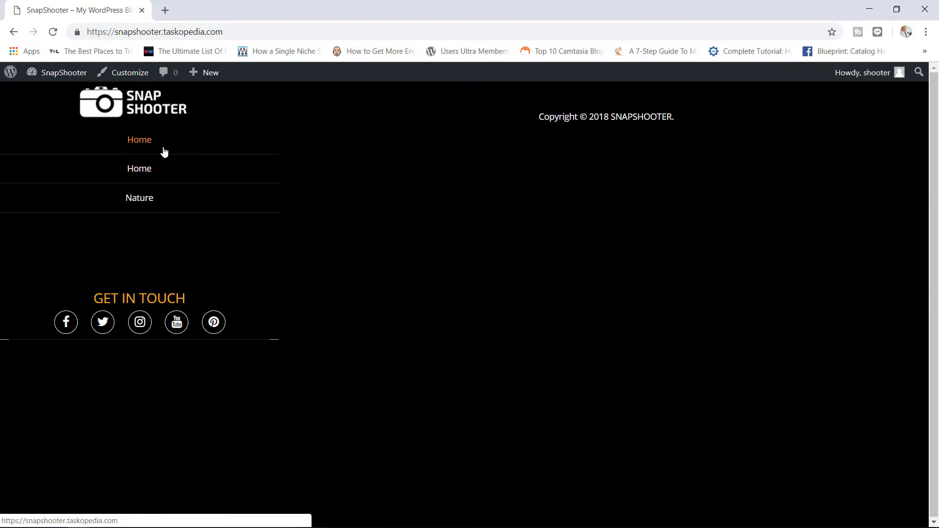
click(62, 77)
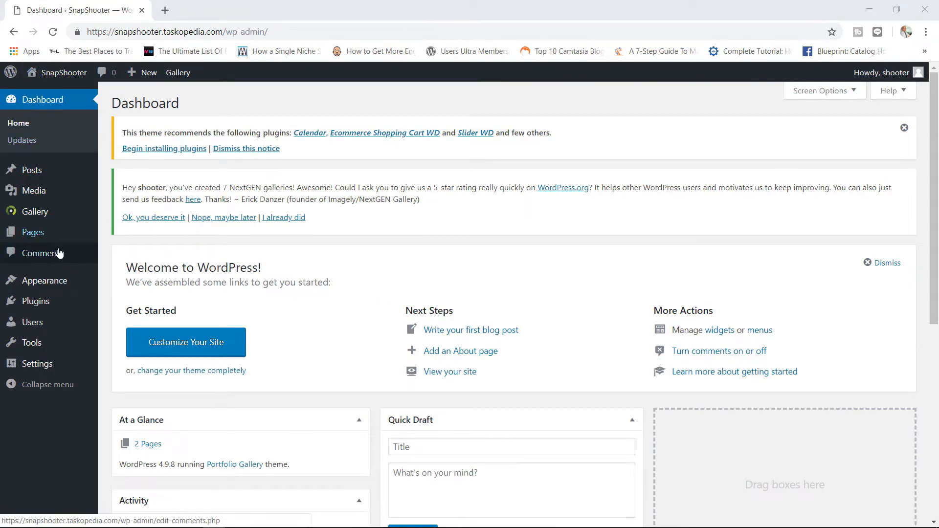
- Create a new navigation menu named Main Menu under Appearance > Menus
mouse_move(72, 283)
click(136, 343)
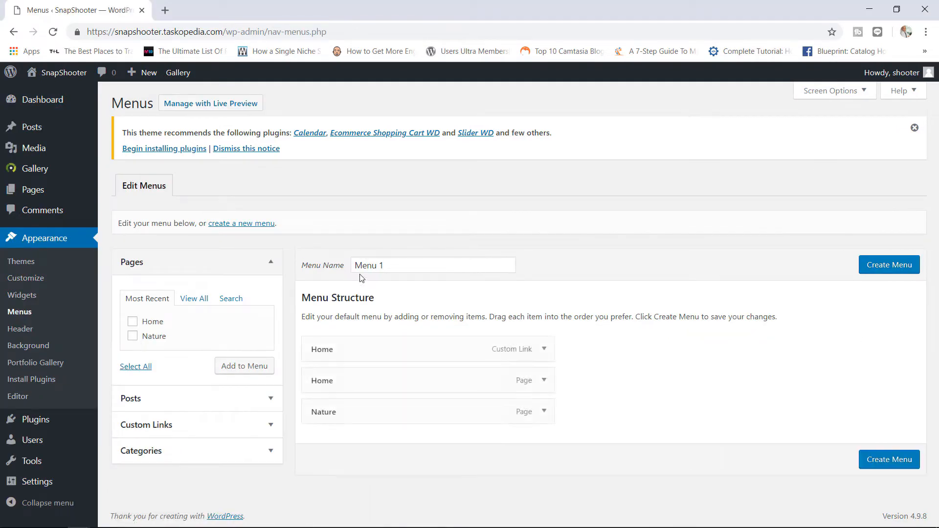
click(261, 223)
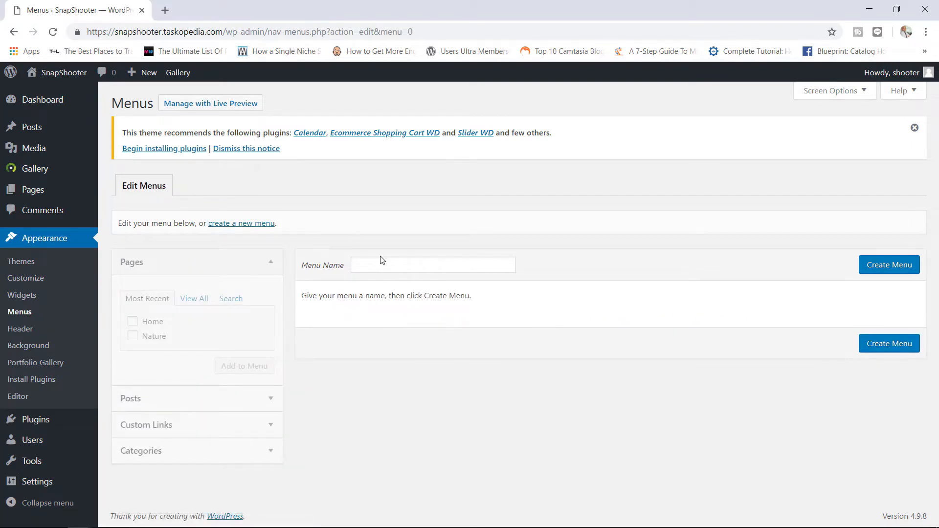
click(381, 264)
click(383, 294)
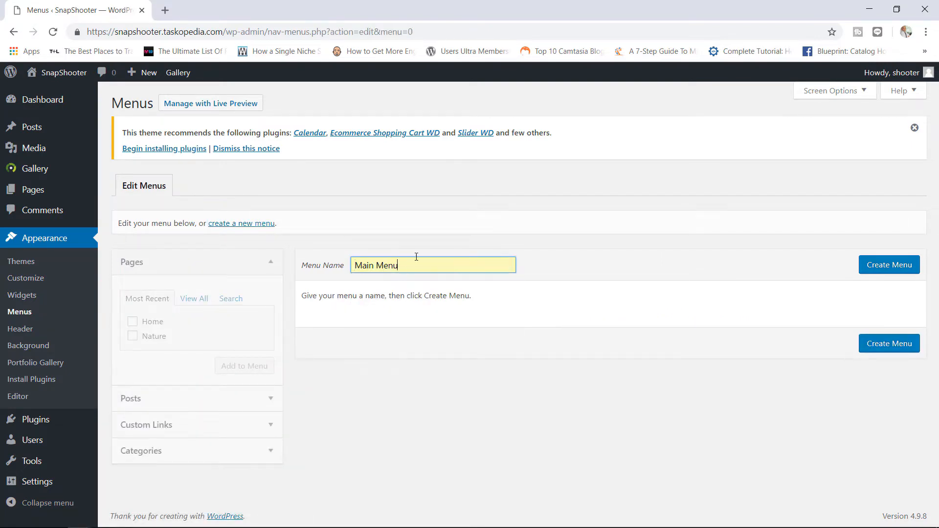
click(885, 272)
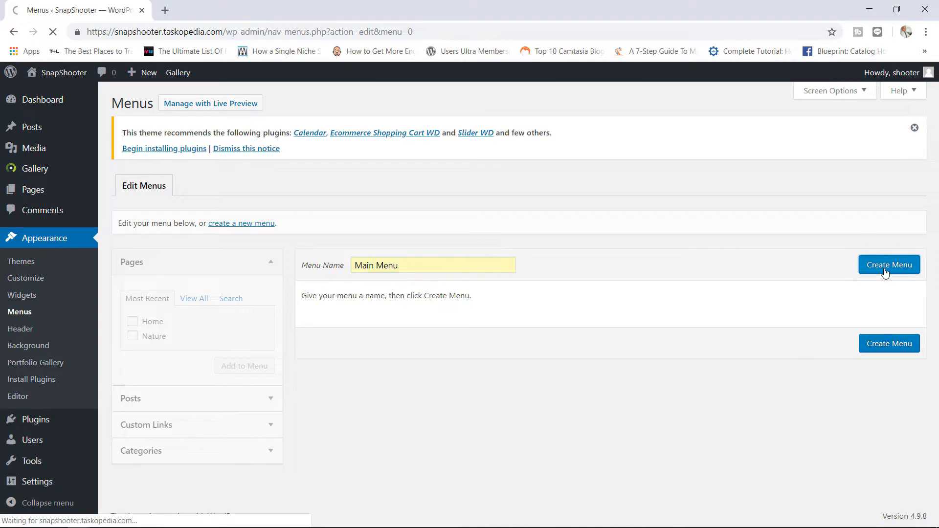
- Add Home and Nature pages, save it as the Primary Menu, and check the live site
click(132, 322)
click(132, 336)
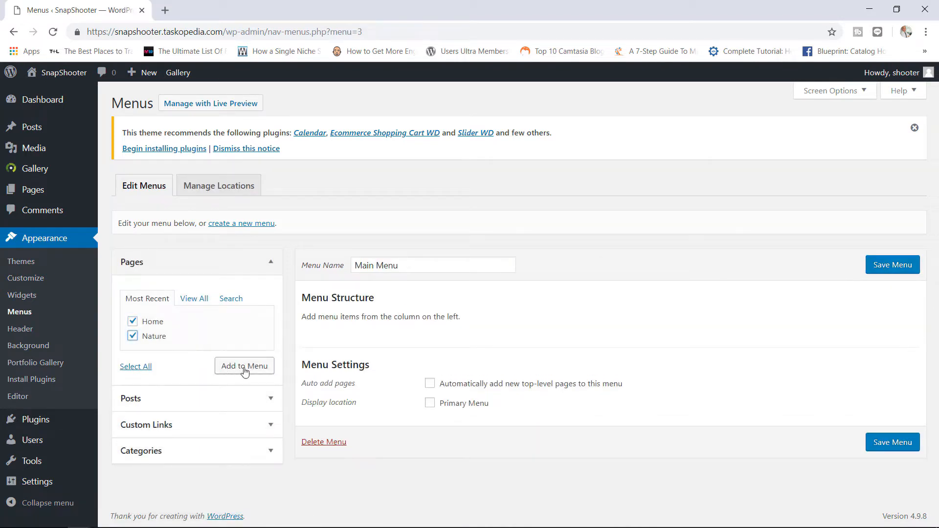
click(245, 371)
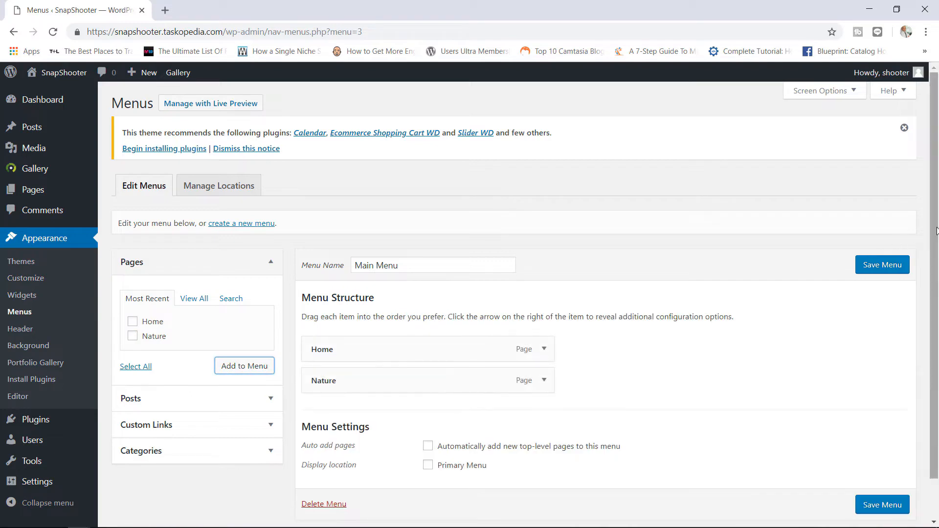
scroll(909, 338, down, 1)
click(429, 422)
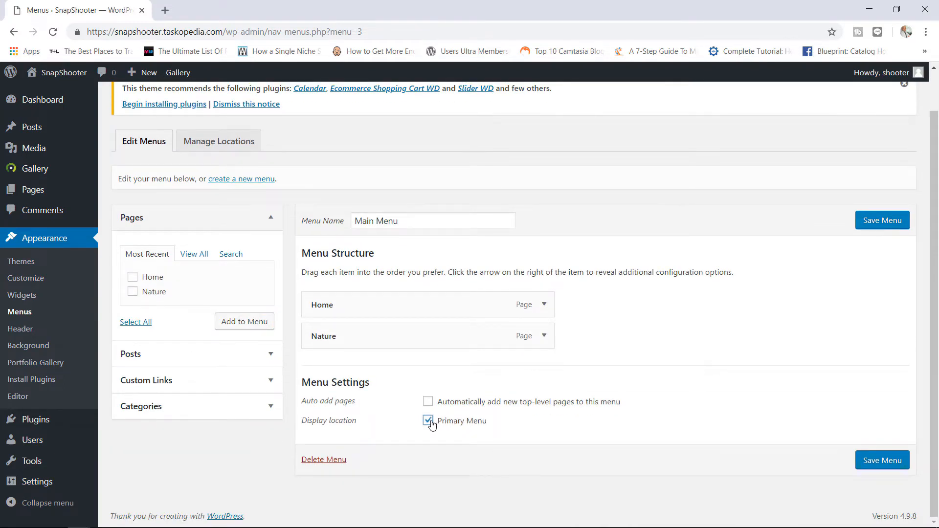
click(873, 462)
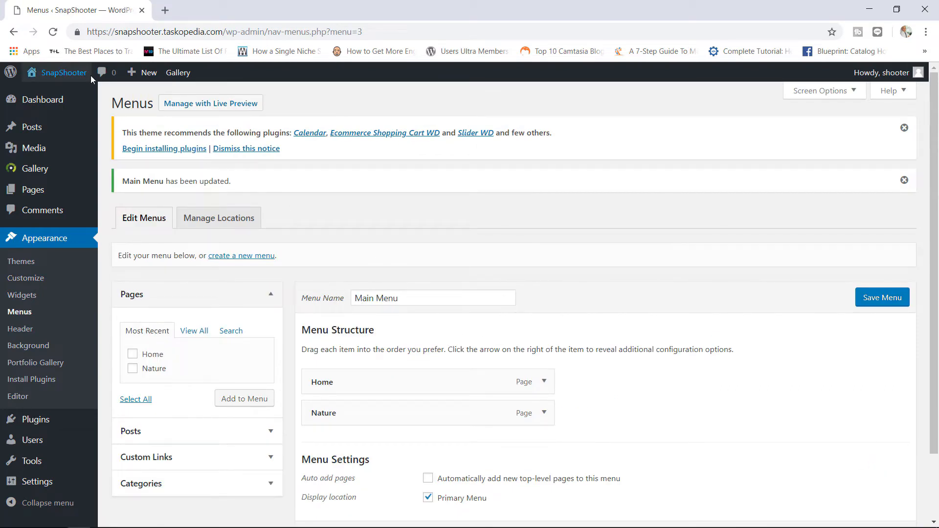
click(66, 74)
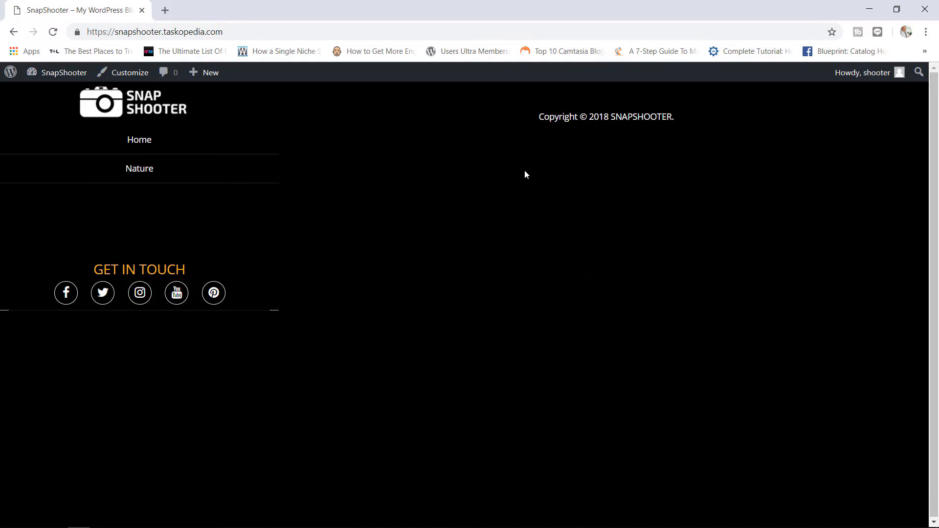
click(57, 74)
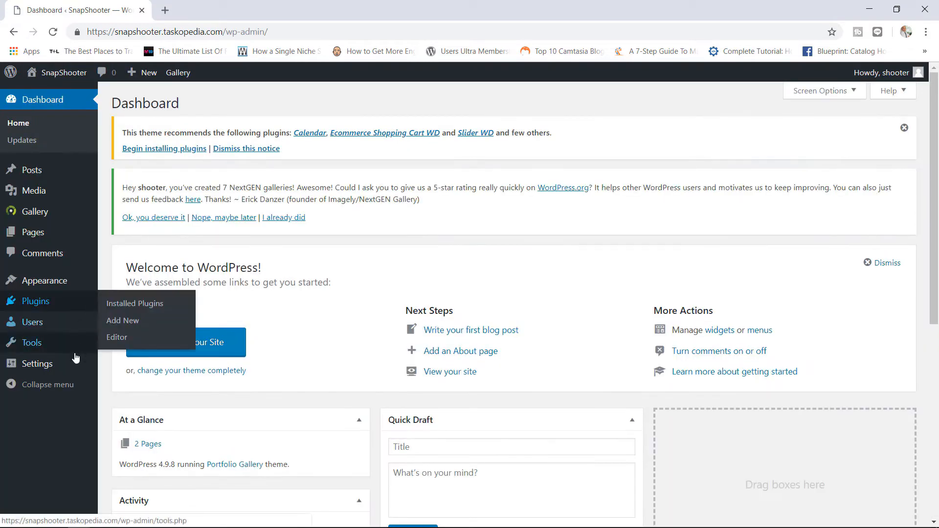
- In Reading settings, make the static page 'Home' the homepage and save
mouse_move(71, 368)
click(131, 403)
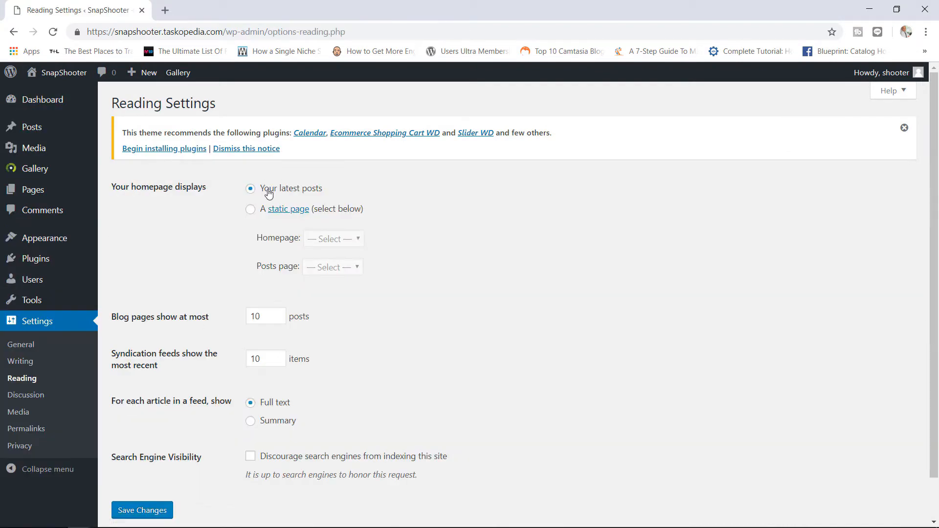
click(250, 210)
click(324, 239)
click(322, 265)
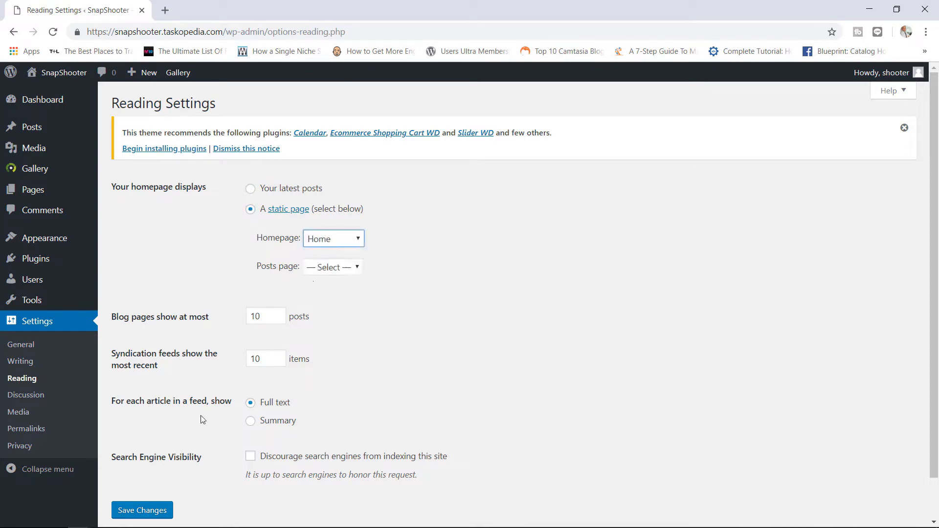
click(142, 511)
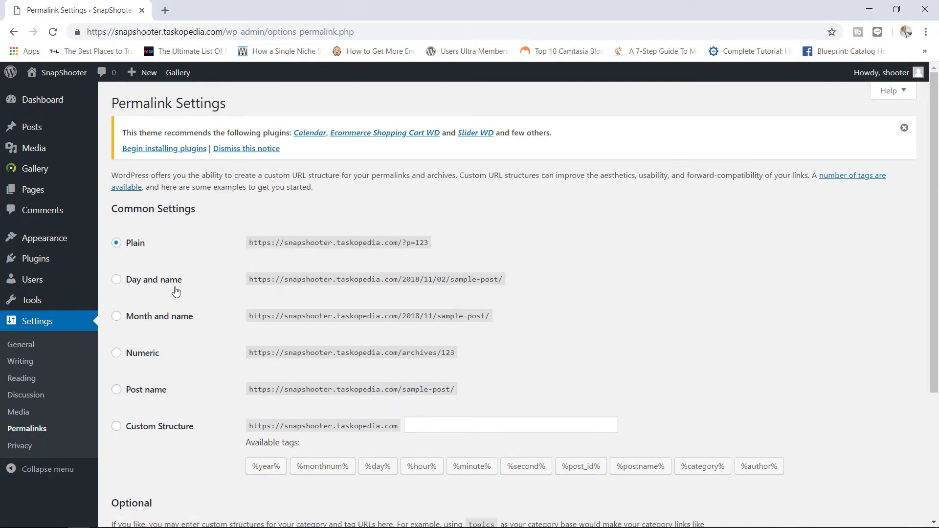
- Save permalinks as Post name, then view the live Home gallery
click(145, 393)
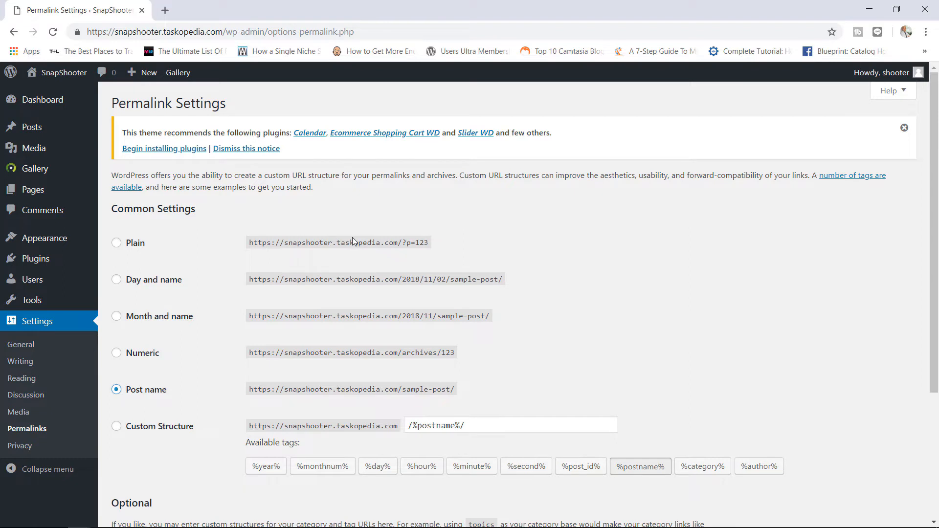
drag(430, 242, 251, 243)
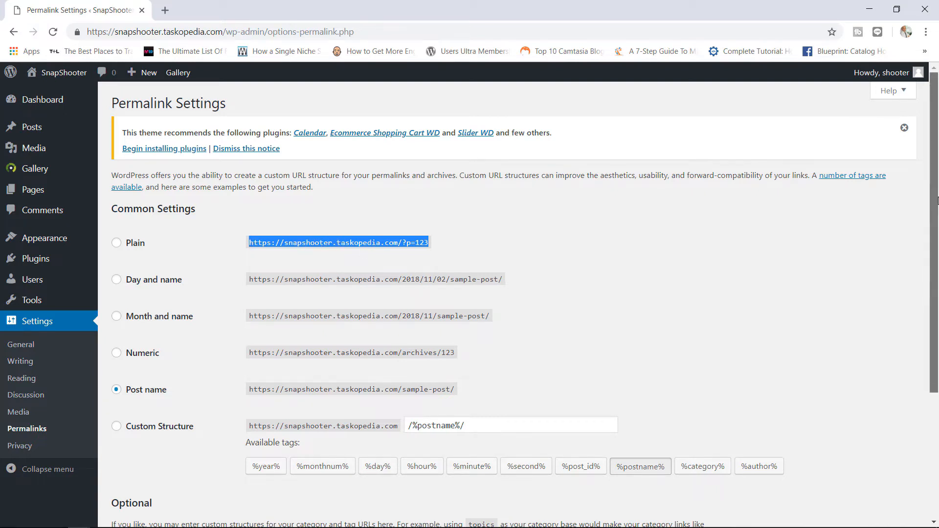
scroll(914, 316, down, 4)
click(156, 482)
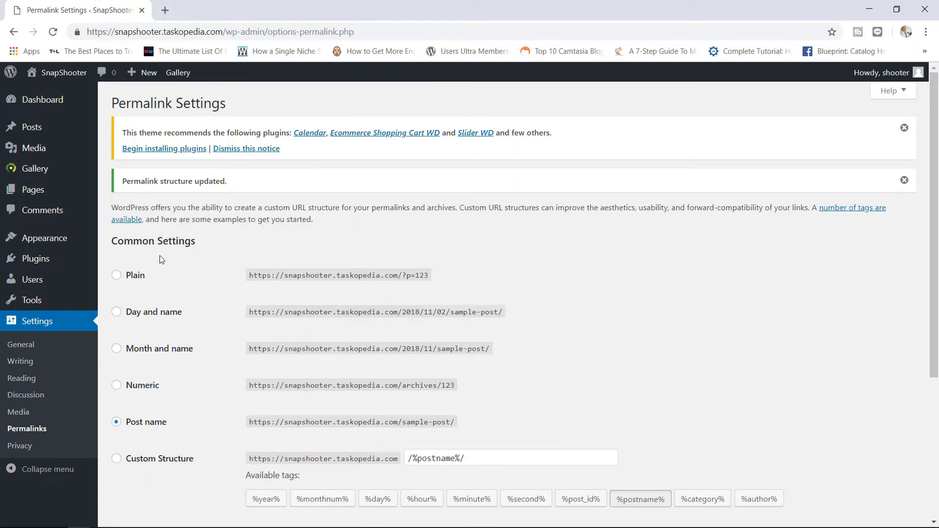
click(73, 77)
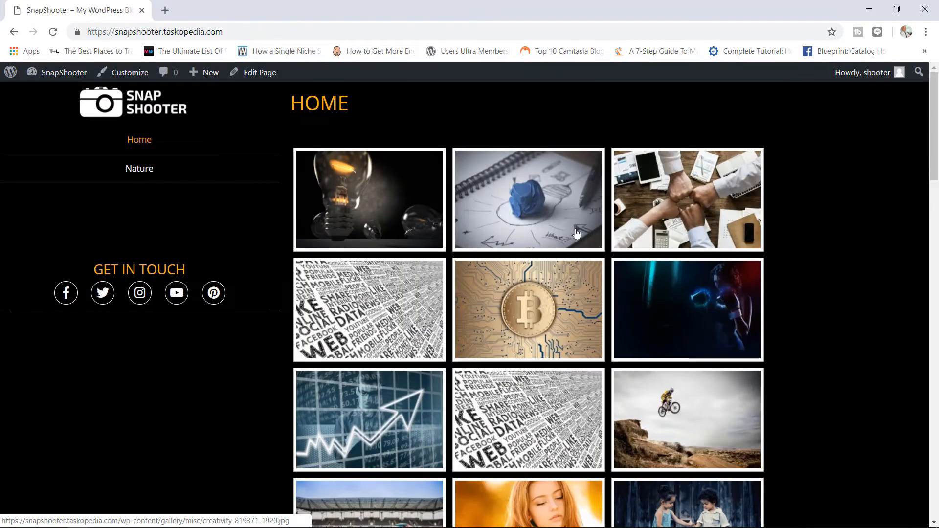
- Hide the Home page title and set its main menu width to 25, then update and view it
mouse_move(934, 109)
mouse_down()
mouse_move(934, 145)
mouse_move(938, 95)
mouse_up()
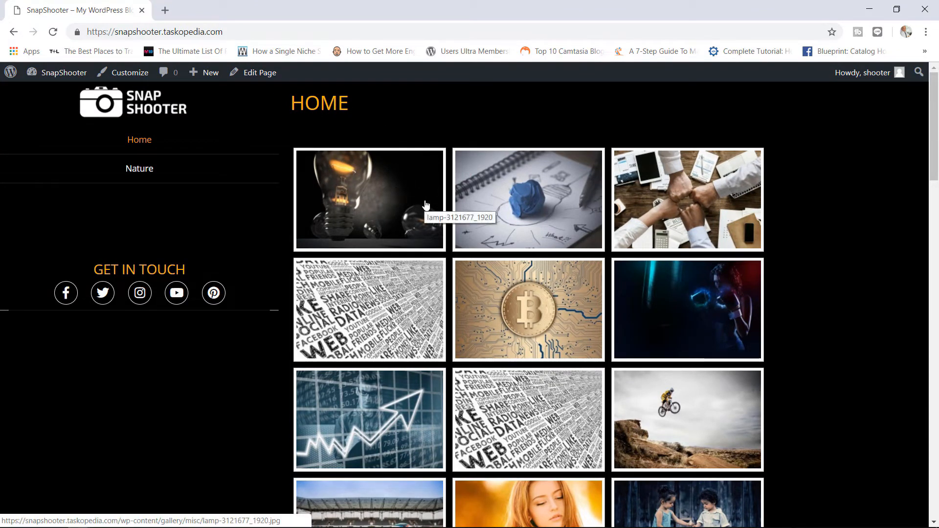
click(254, 75)
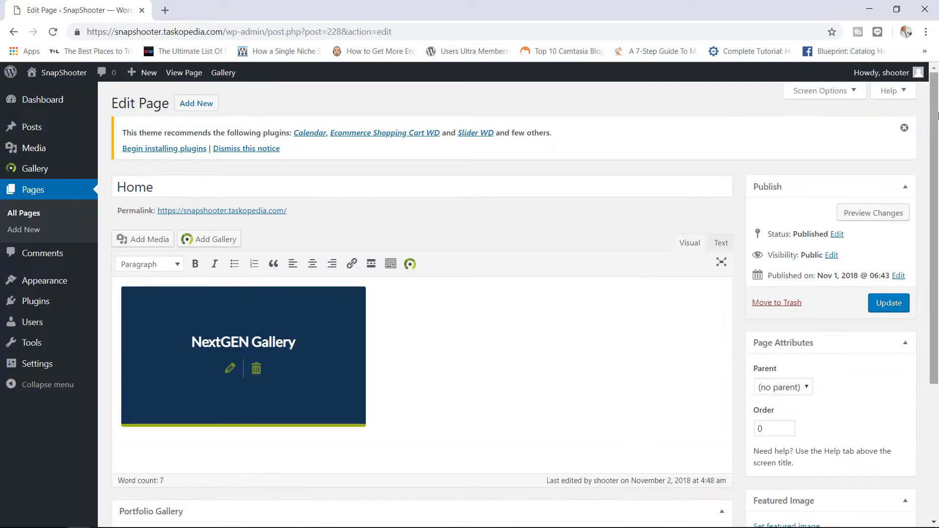
drag(937, 151, 937, 283)
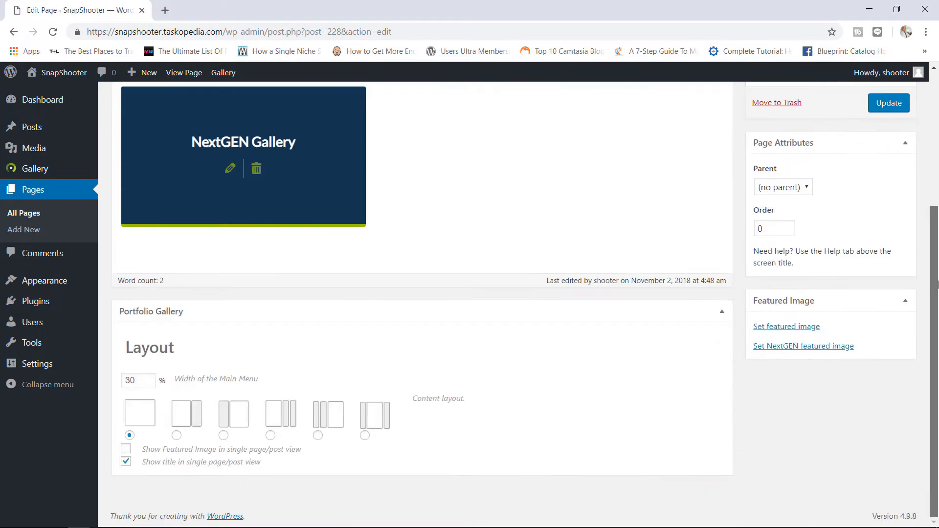
click(126, 461)
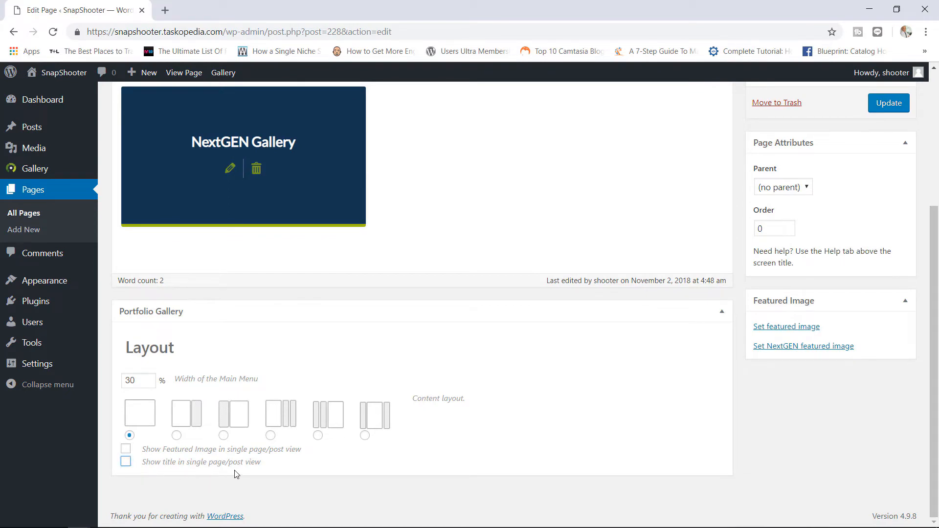
drag(138, 382, 108, 385)
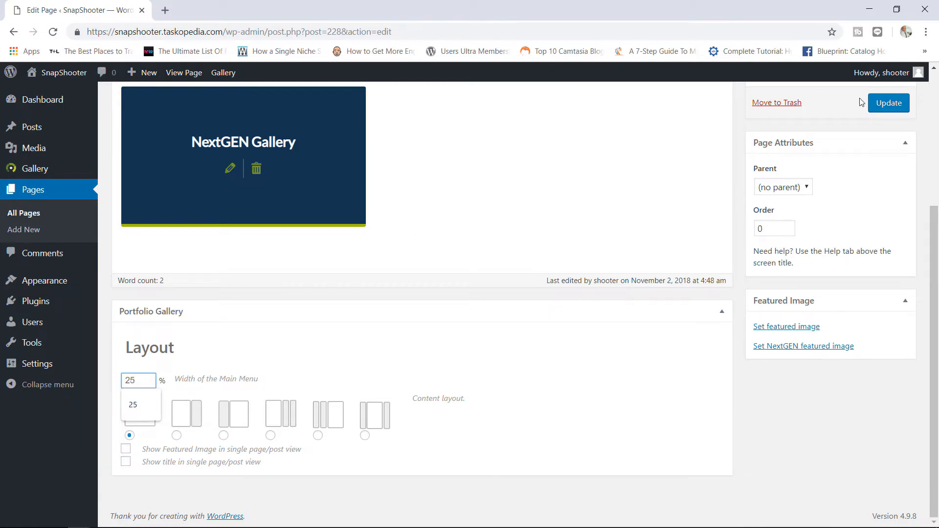
click(879, 107)
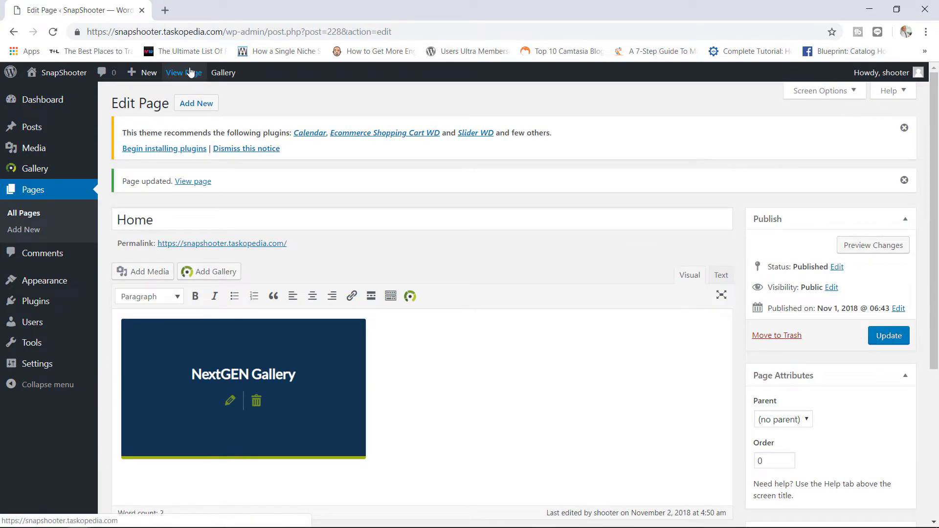
click(190, 73)
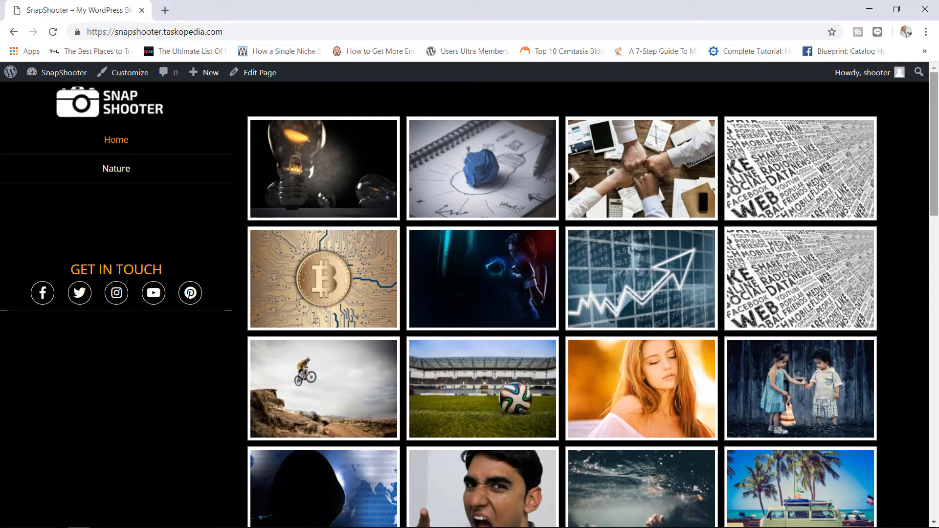
mouse_move(937, 142)
mouse_down()
mouse_move(937, 431)
mouse_move(938, 146)
mouse_up()
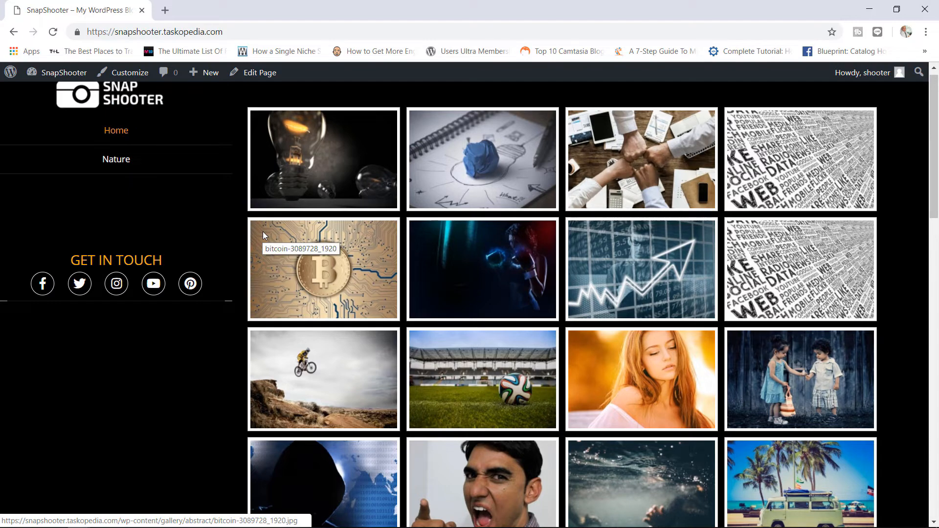
- Publish a Customizer Layout Editor menu width of 25, then view the front-end gallery
click(61, 77)
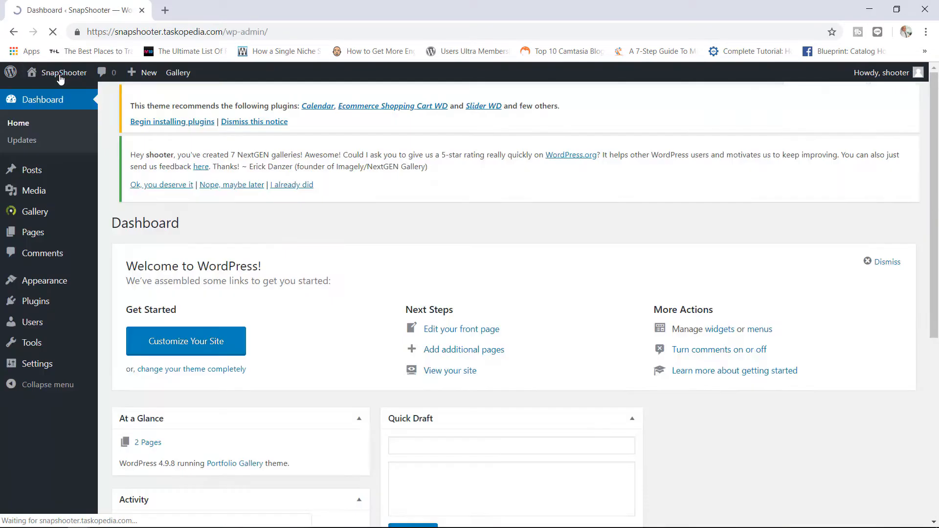
mouse_move(58, 291)
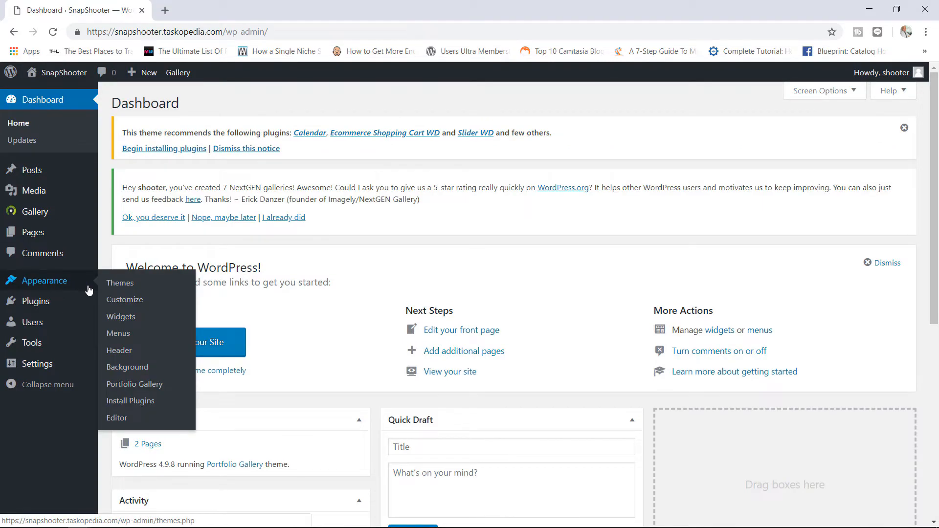
click(125, 308)
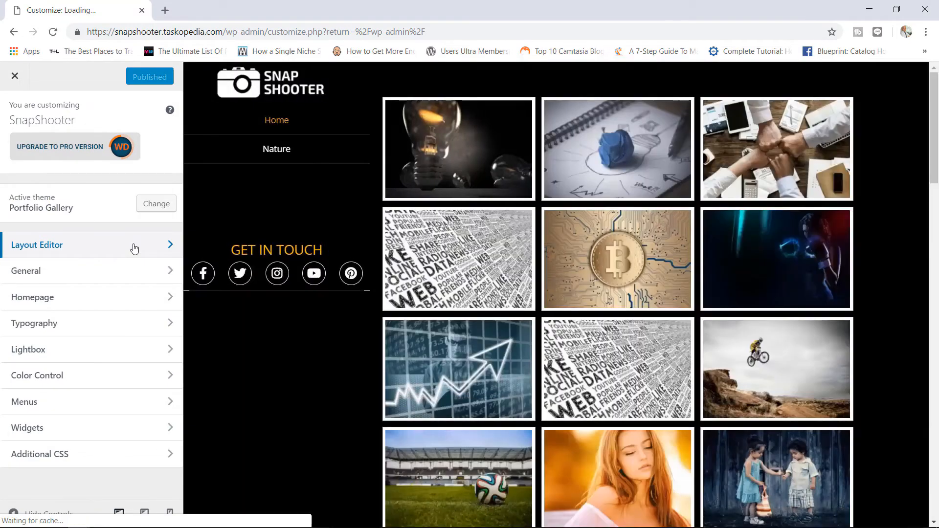
click(133, 247)
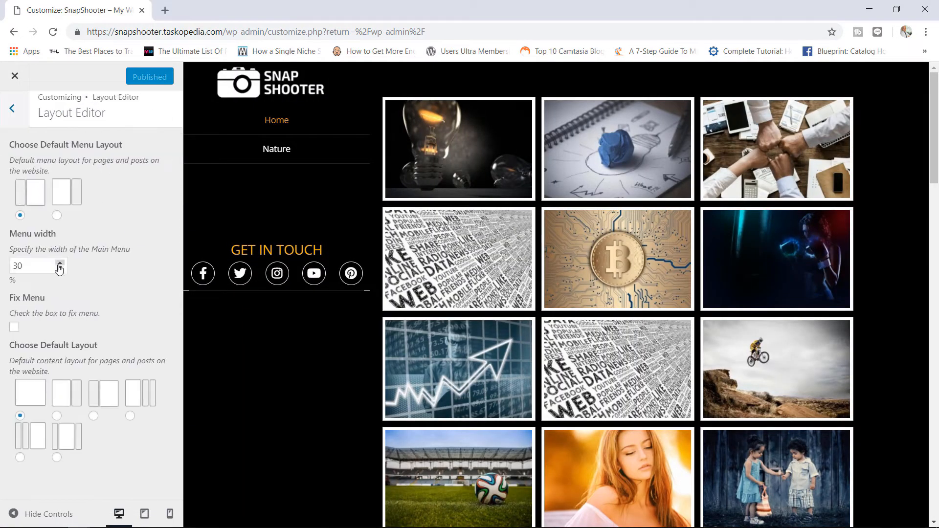
drag(54, 266, 2, 264)
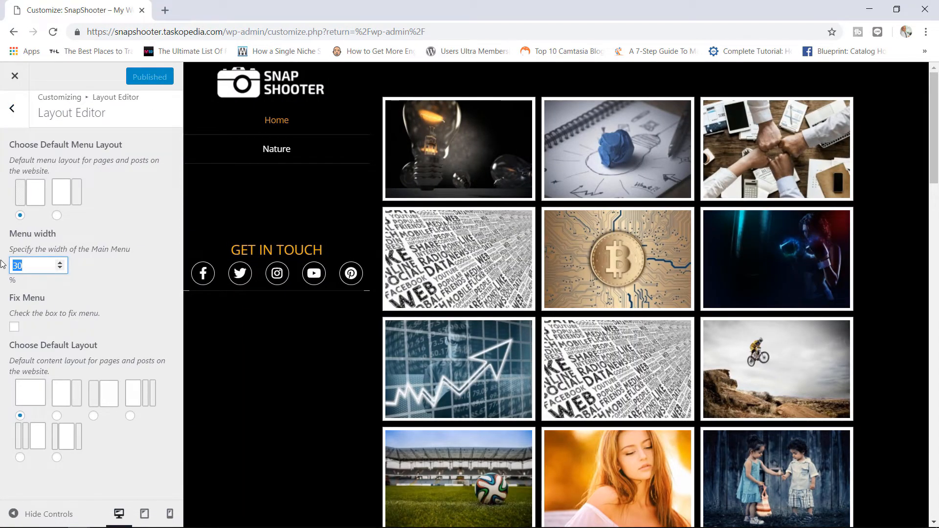
text(25)
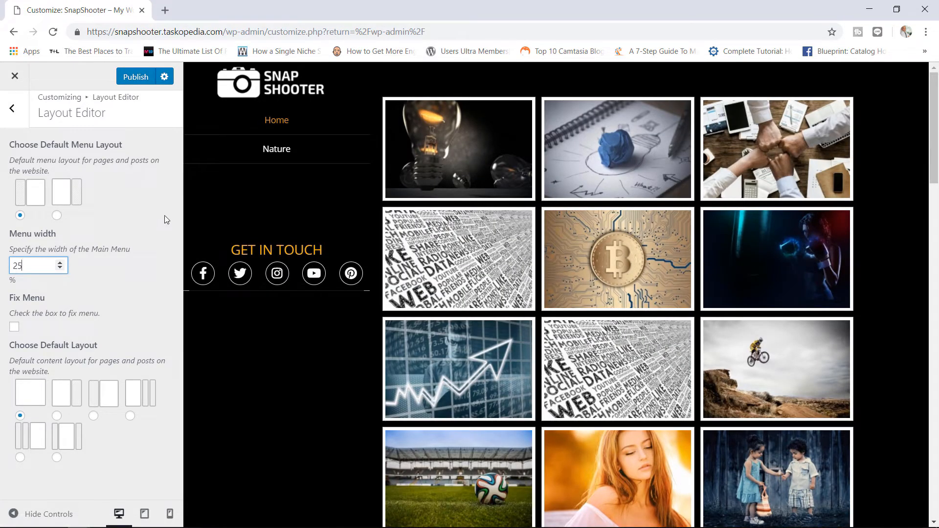
click(134, 79)
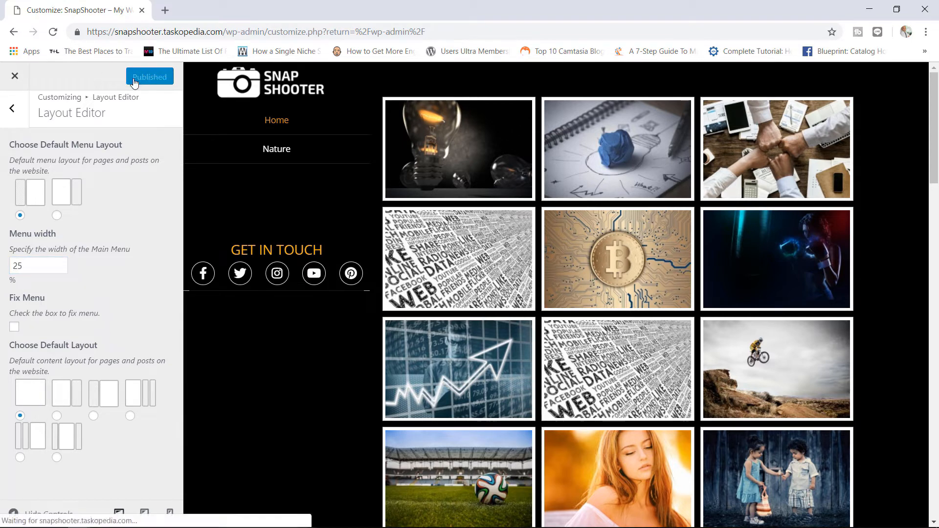
click(21, 75)
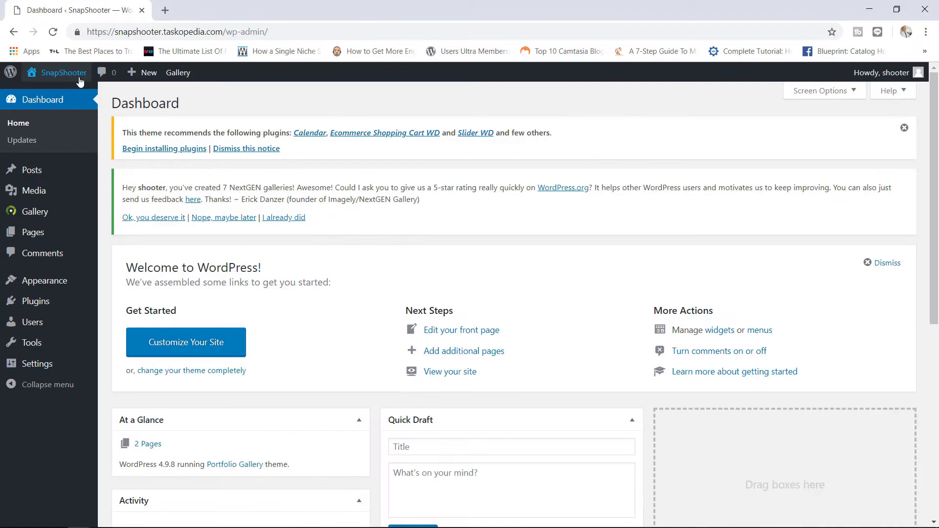
click(78, 76)
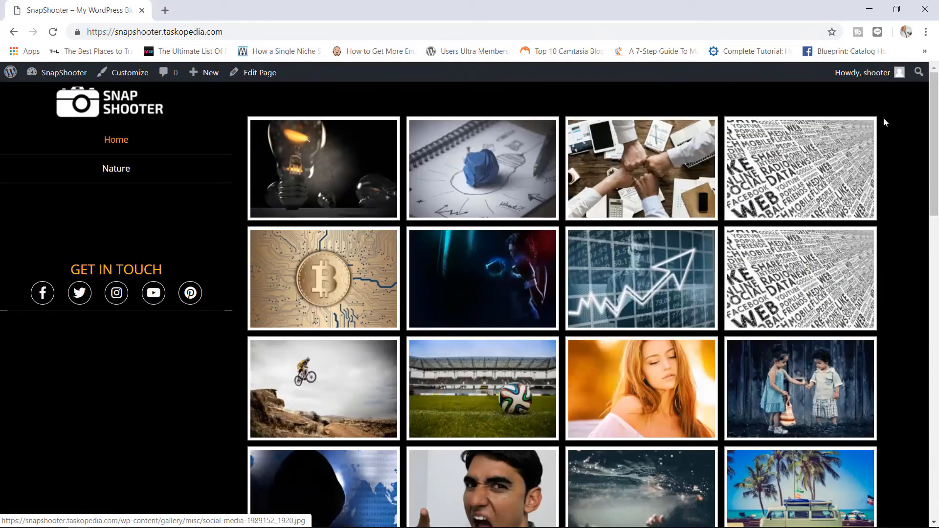
mouse_move(937, 108)
mouse_down()
mouse_move(937, 303)
mouse_move(937, 91)
mouse_up()
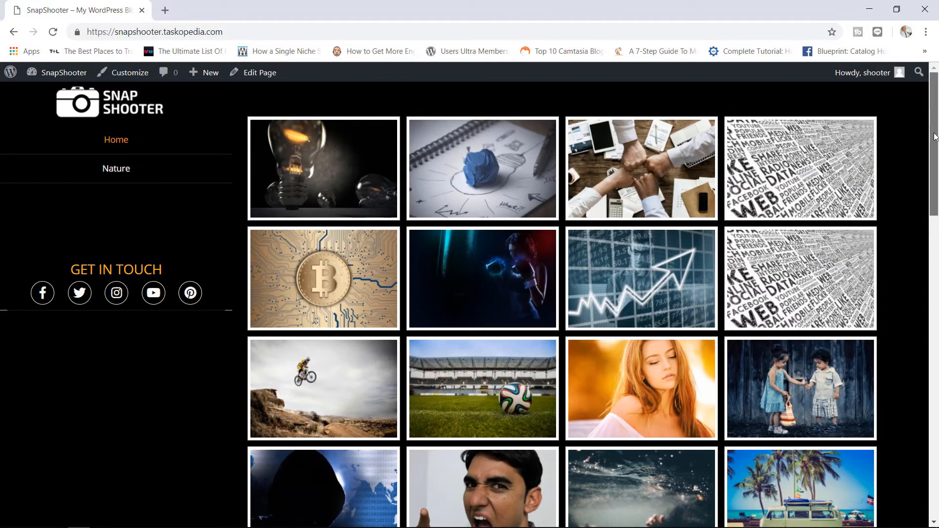
drag(936, 185, 937, 93)
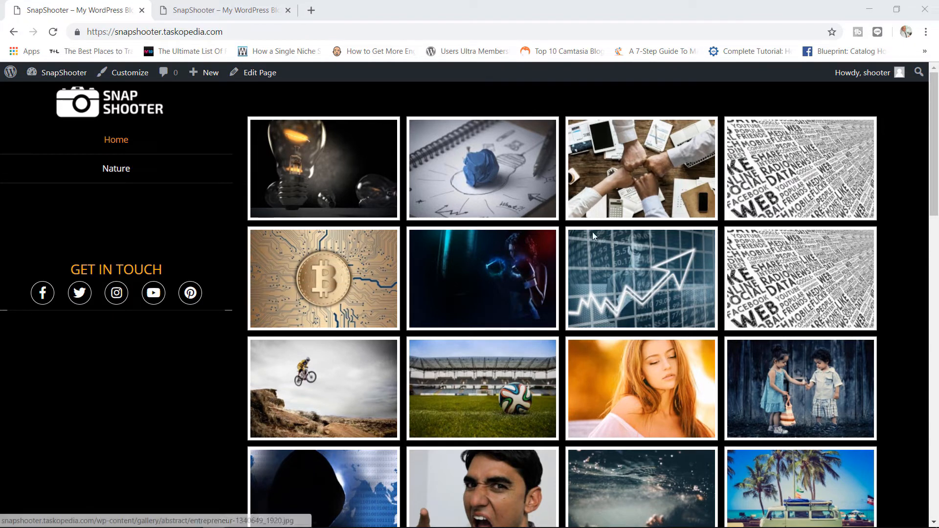
- Preview the War and Sports category pages on the live site, then go back home
click(239, 8)
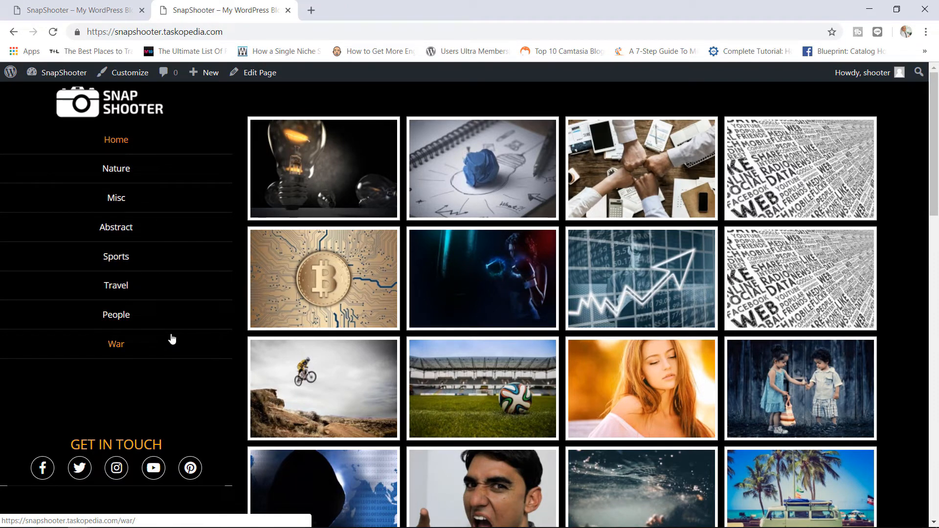
click(124, 346)
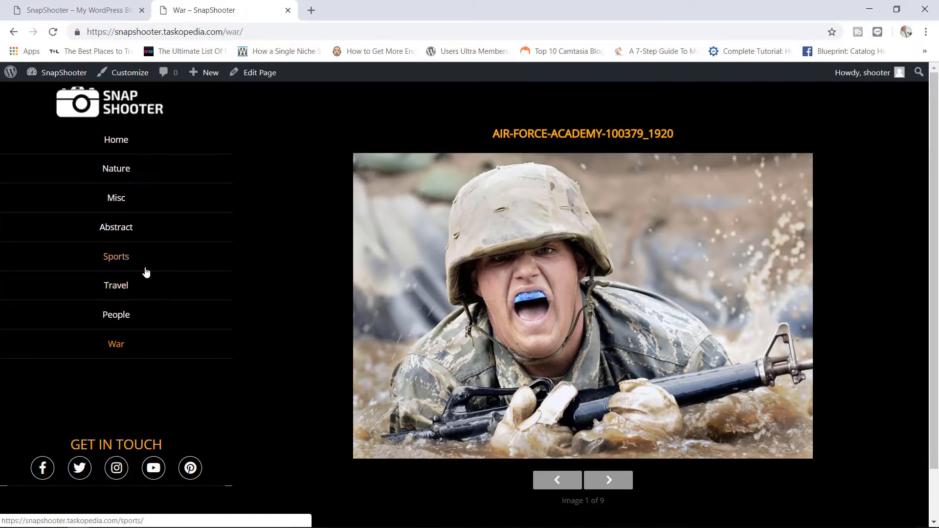
click(125, 257)
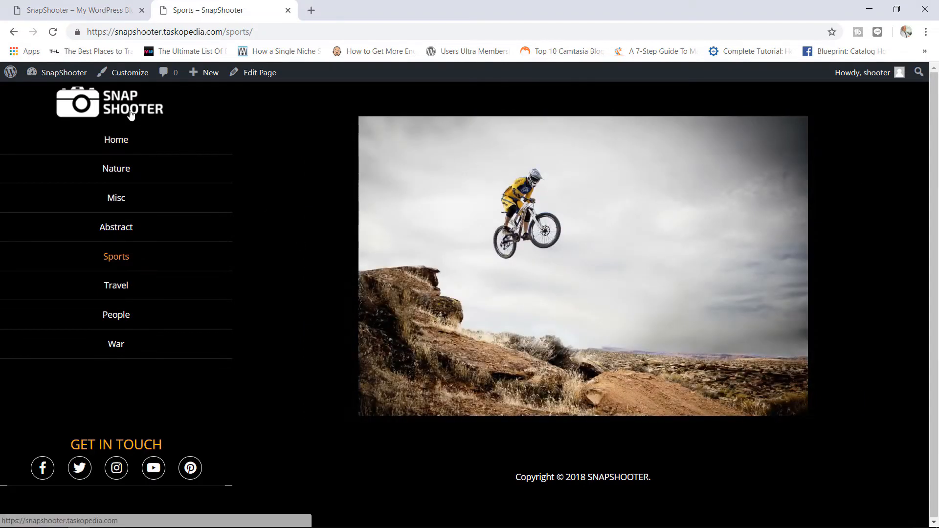
click(131, 113)
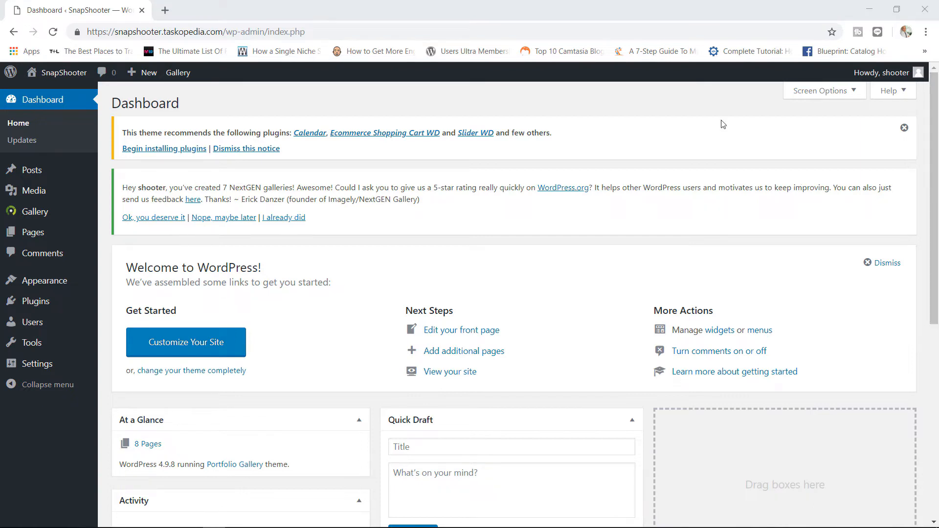
- Install and activate Imagify from the Gallery > Image Optimization page
click(72, 77)
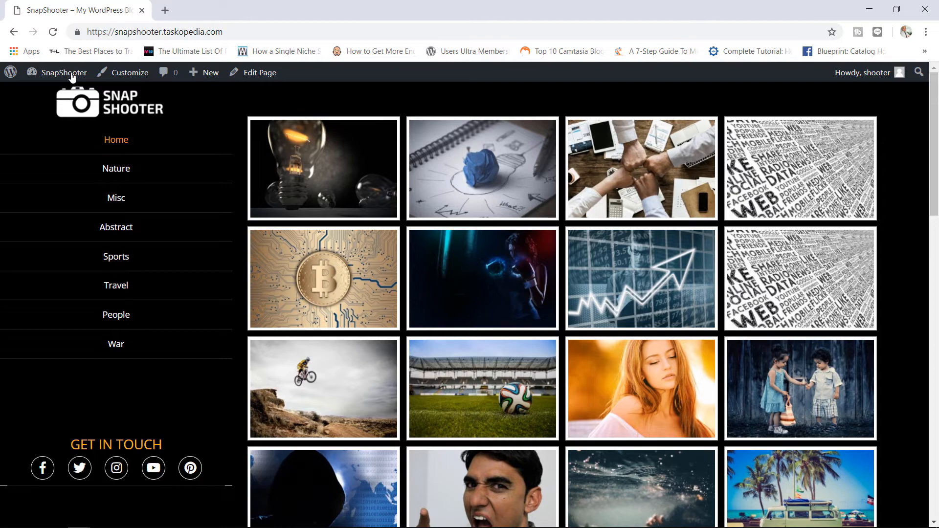
click(71, 75)
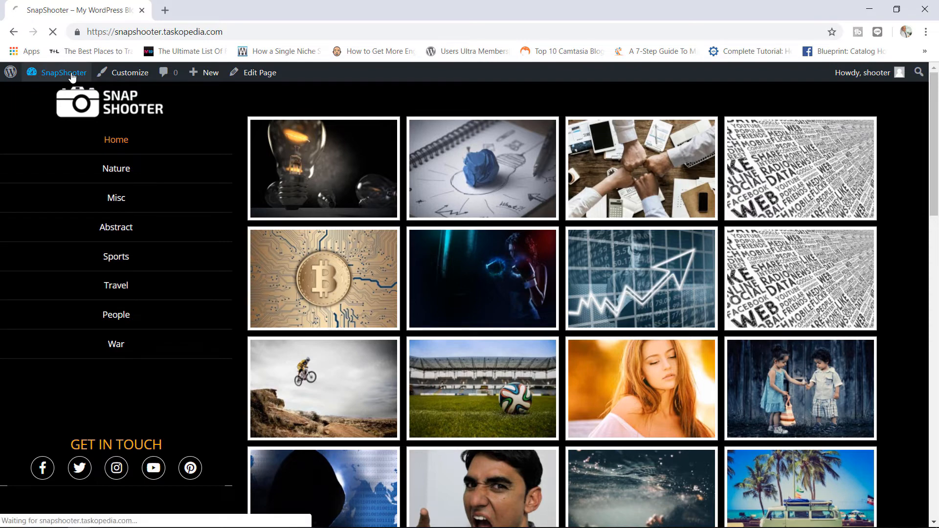
mouse_move(69, 212)
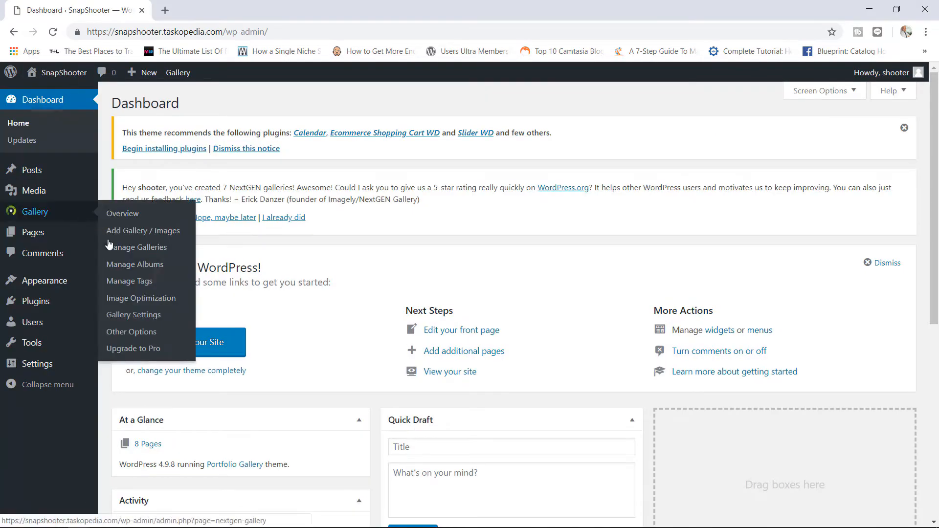
click(143, 303)
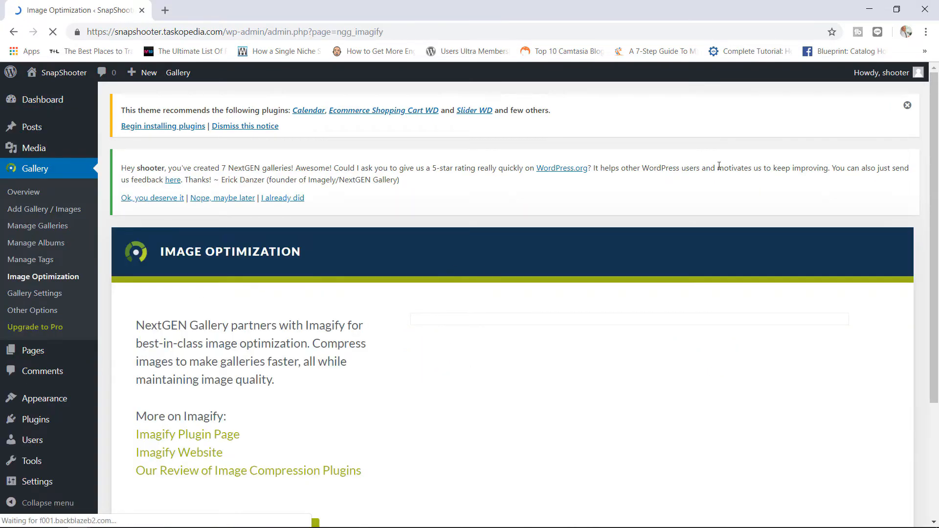
scroll(938, 111, down, 3)
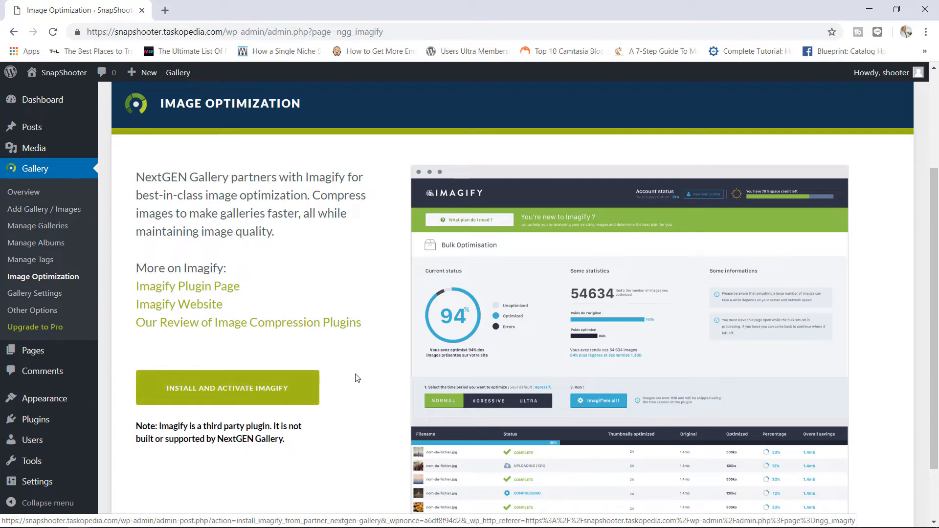
click(263, 387)
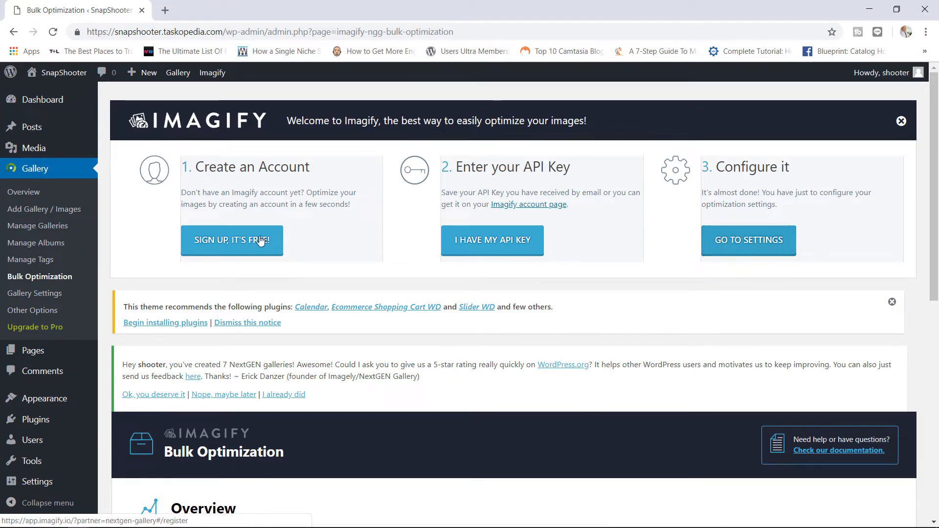
- Sign up for a free Imagify account using the owner's e-mail address
click(214, 239)
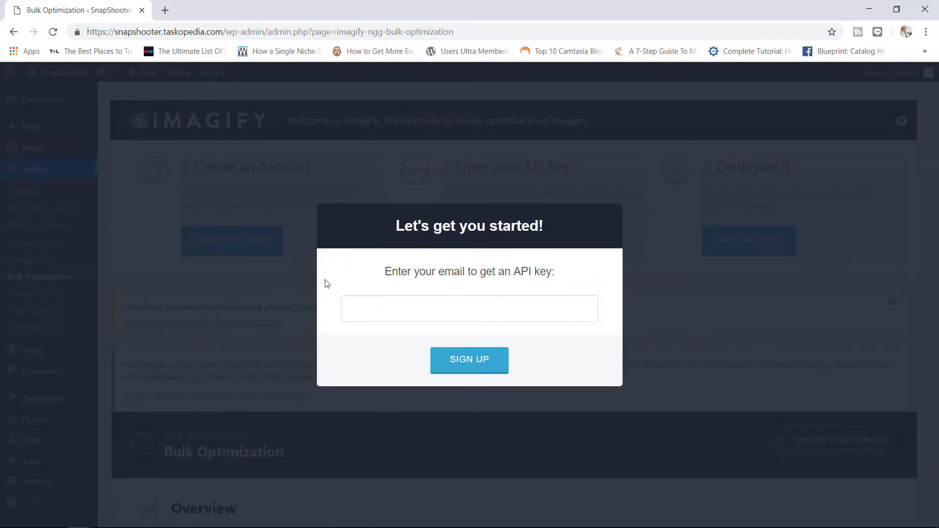
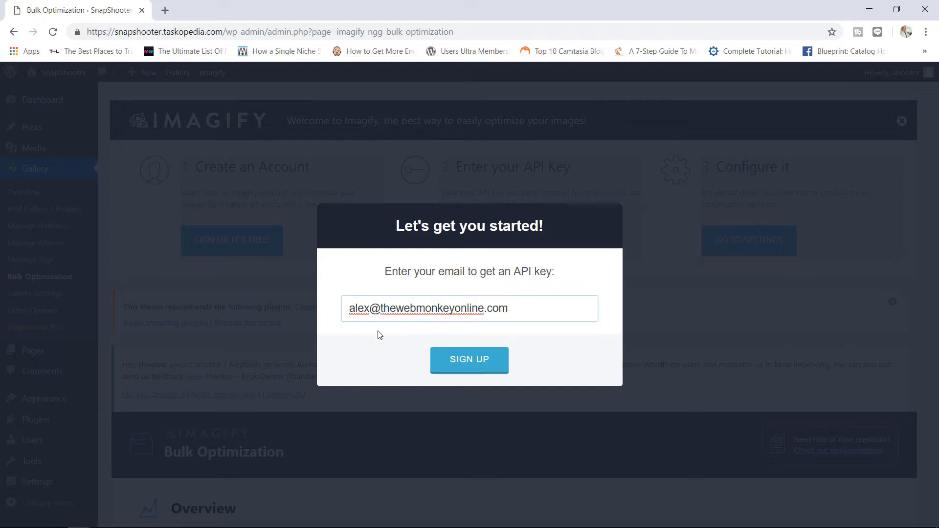
click(471, 363)
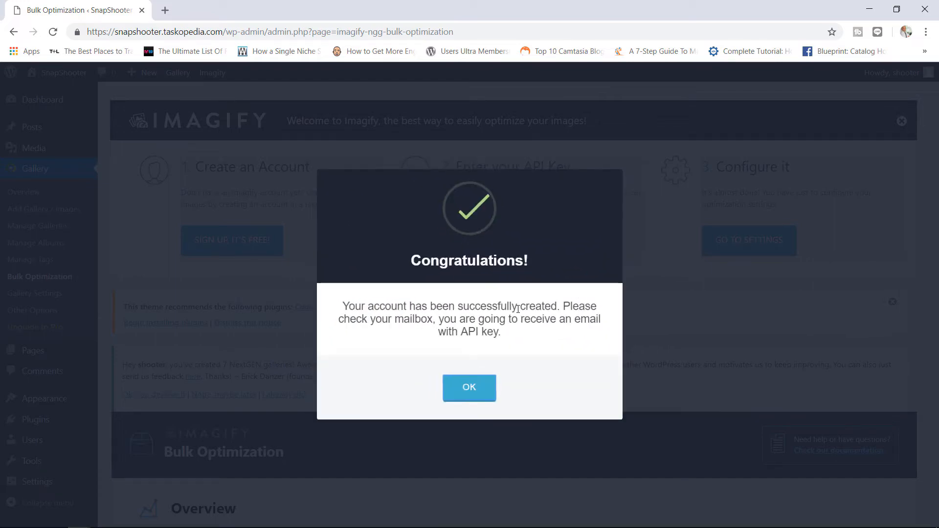
click(479, 387)
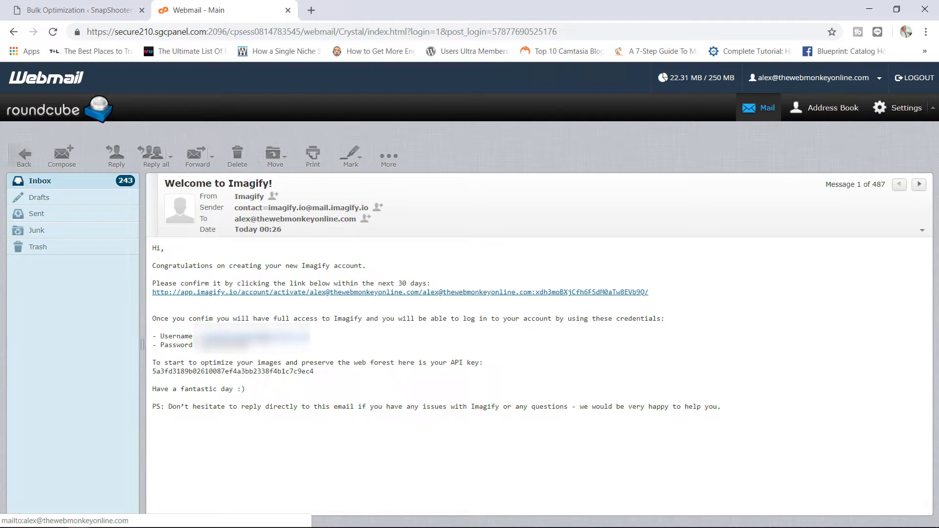
- Copy the API key from the Welcome to Imagify e-mail and return to WordPress
drag(318, 372, 152, 374)
right_click(163, 374)
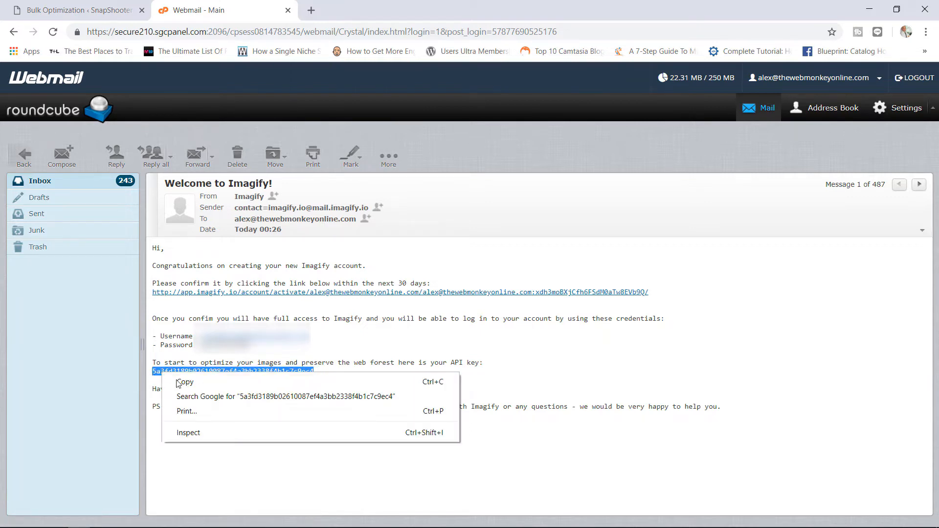
click(179, 382)
click(110, 5)
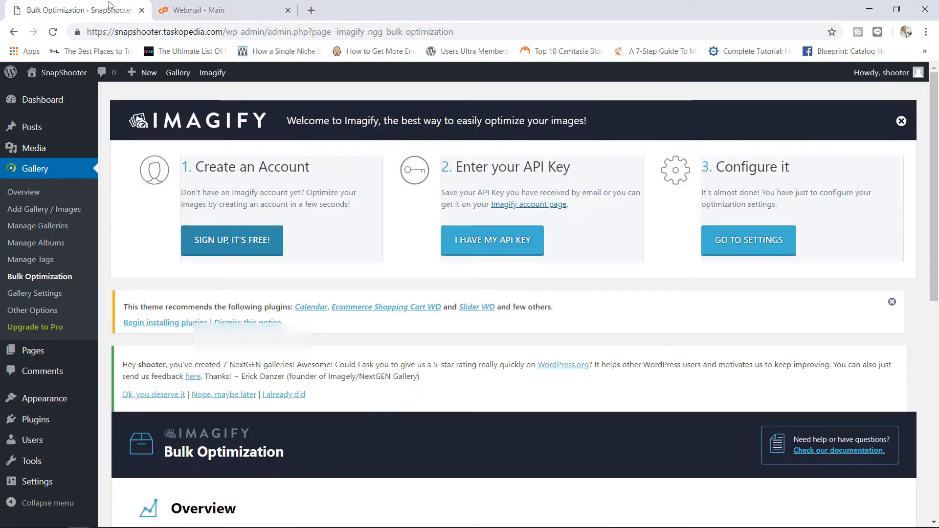
- Paste the copied API key into Imagify and connect, confirming the key is valid
click(509, 248)
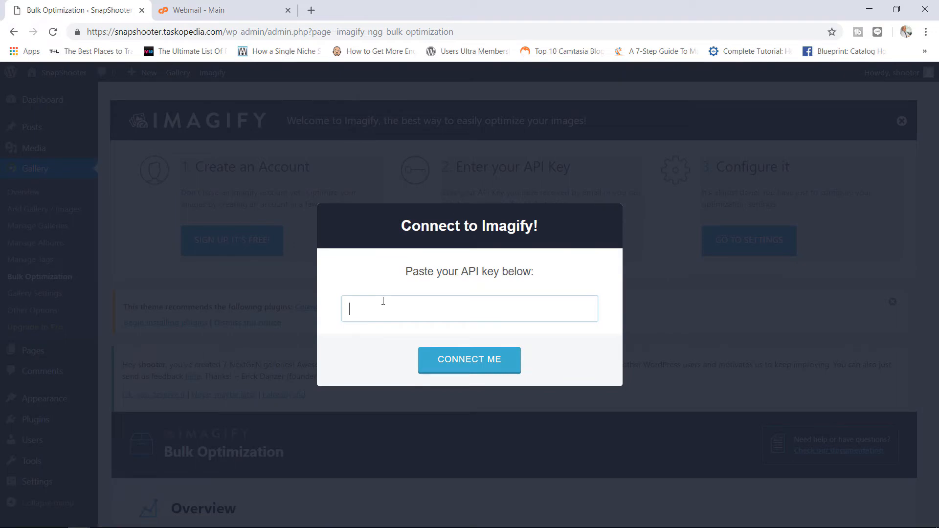
key(ctrl+v)
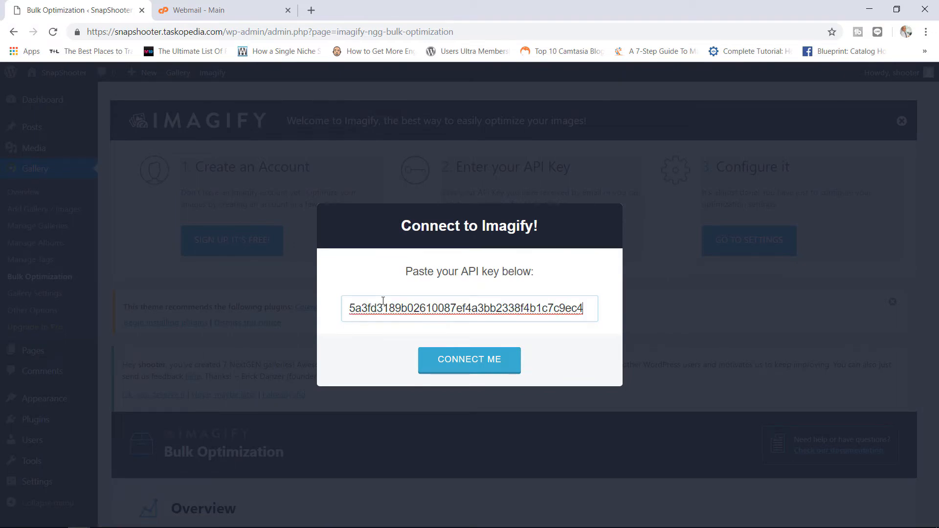
click(465, 360)
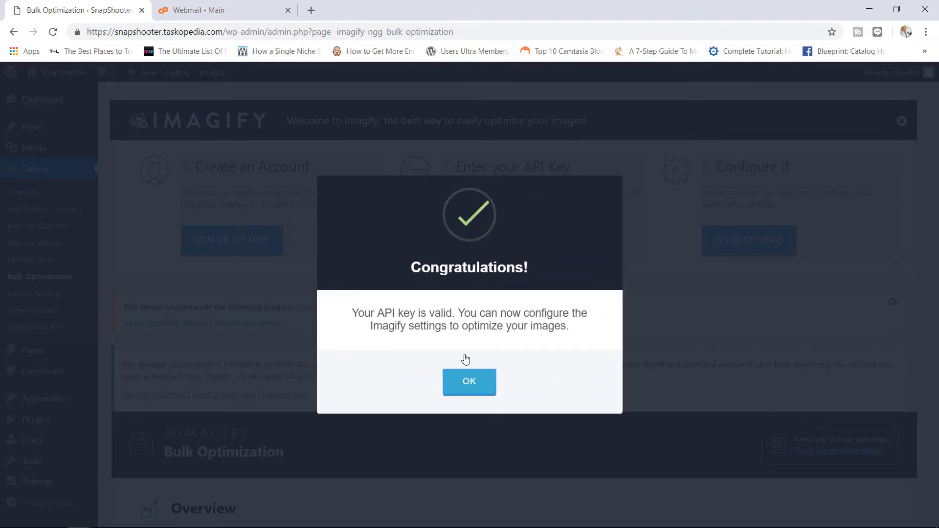
click(482, 386)
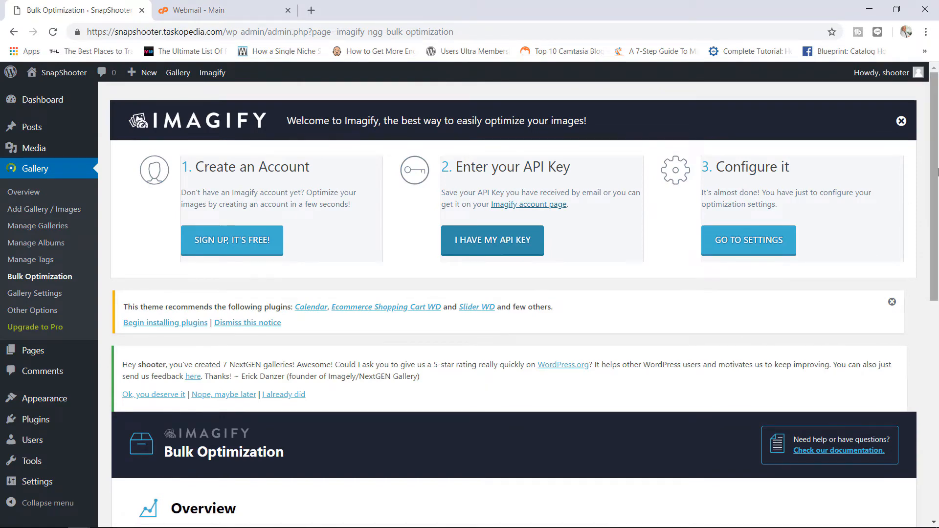
scroll(935, 188, down, 2)
scroll(935, 187, down, 2)
scroll(936, 187, up, 3)
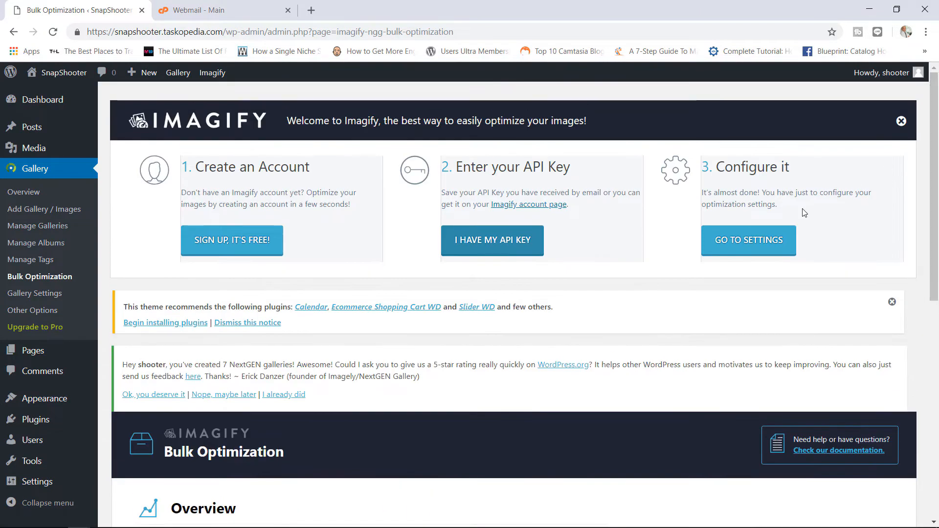
- Open Imagify settings, dismiss the WP Rocket ad, and show the Optimization Level info
click(749, 240)
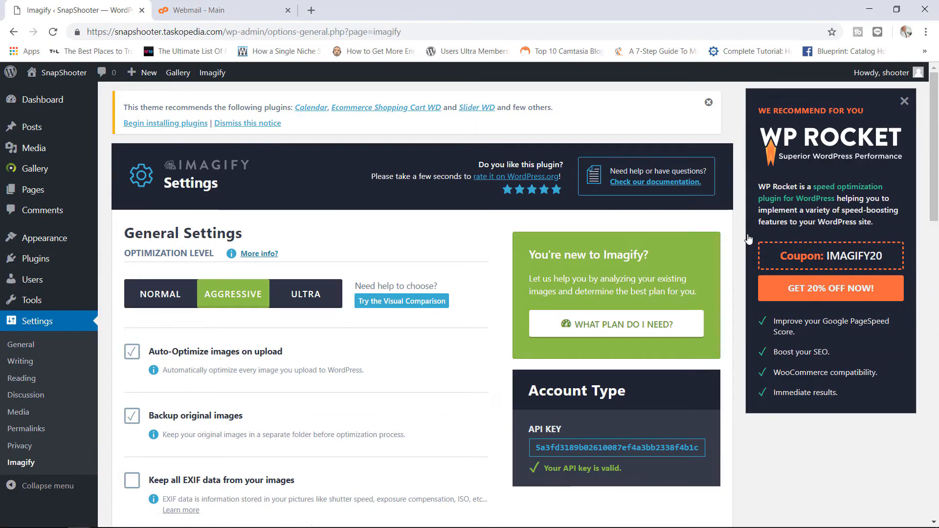
click(905, 101)
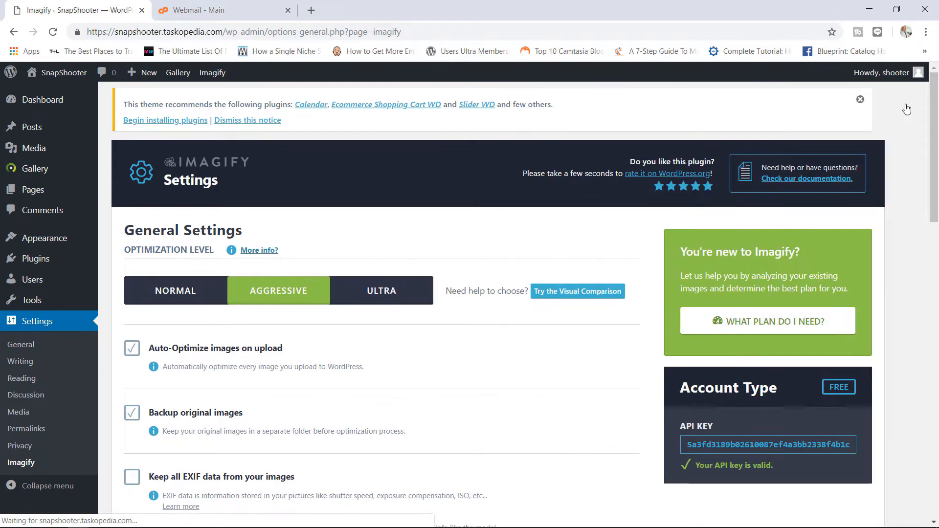
drag(933, 106, 933, 136)
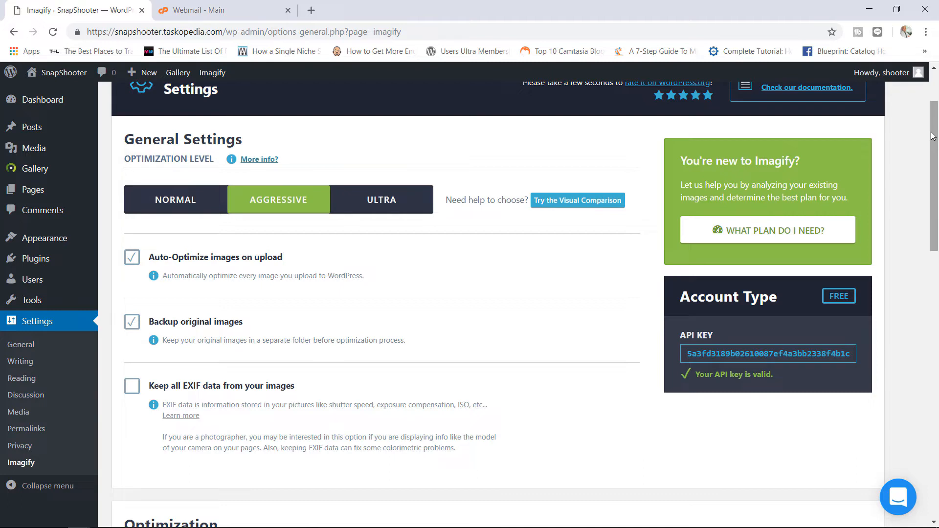
drag(933, 136, 933, 125)
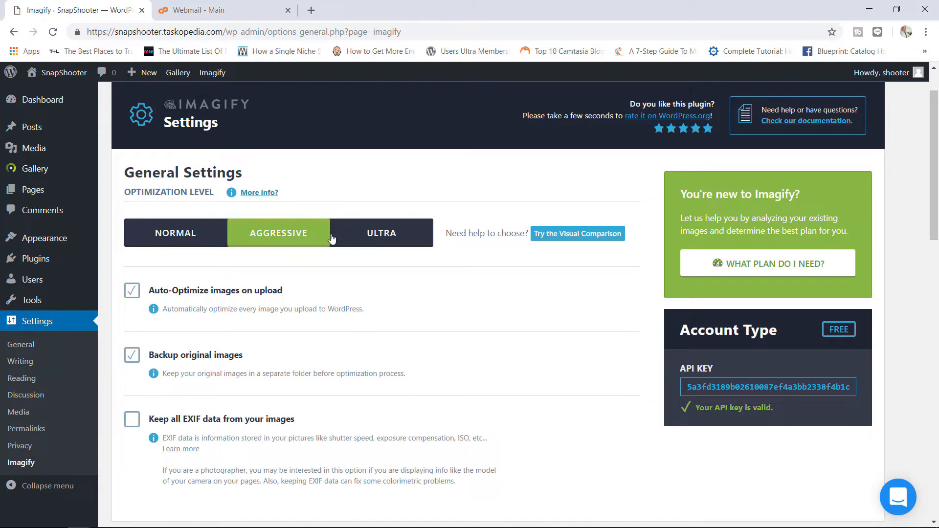
click(245, 194)
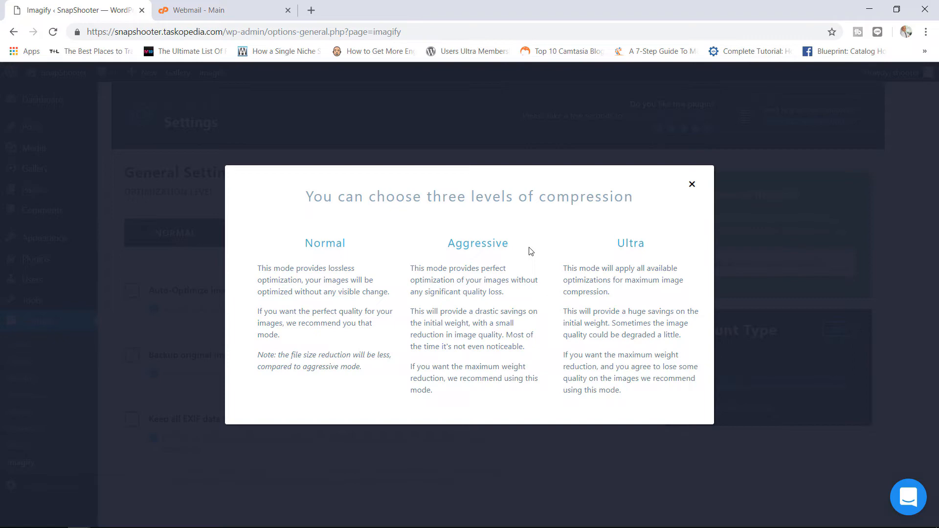
- Dismiss the compression-levels explanation and keep the optimization level on Aggressive after briefly trying Ultra
click(692, 184)
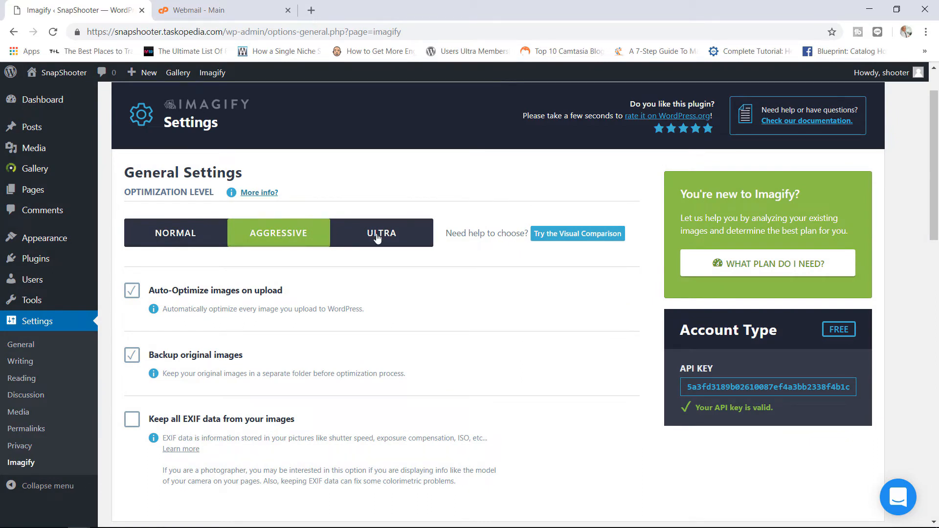
click(379, 237)
click(294, 240)
drag(935, 162, 935, 204)
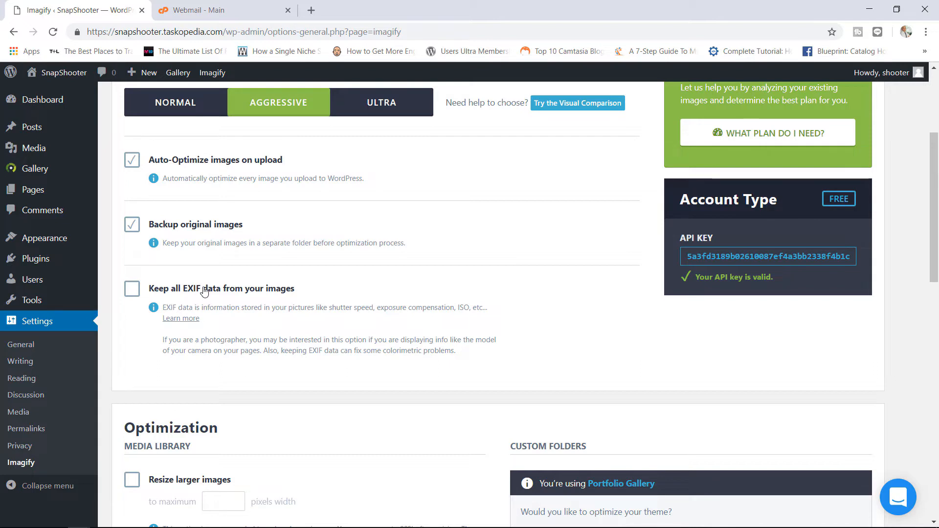
- Leave EXIF data off and resize larger images to a maximum width of 1800 pixels
click(133, 291)
click(133, 289)
drag(937, 222, 922, 315)
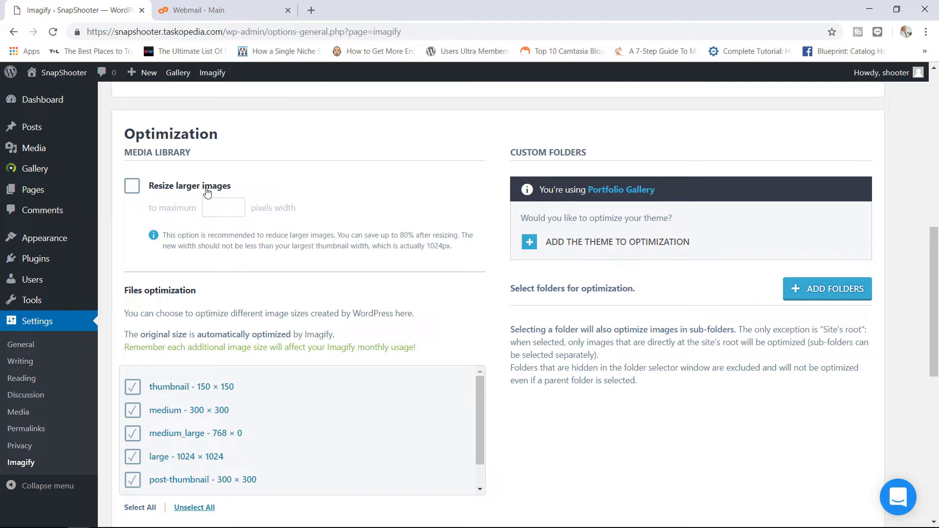
click(222, 206)
text(1)
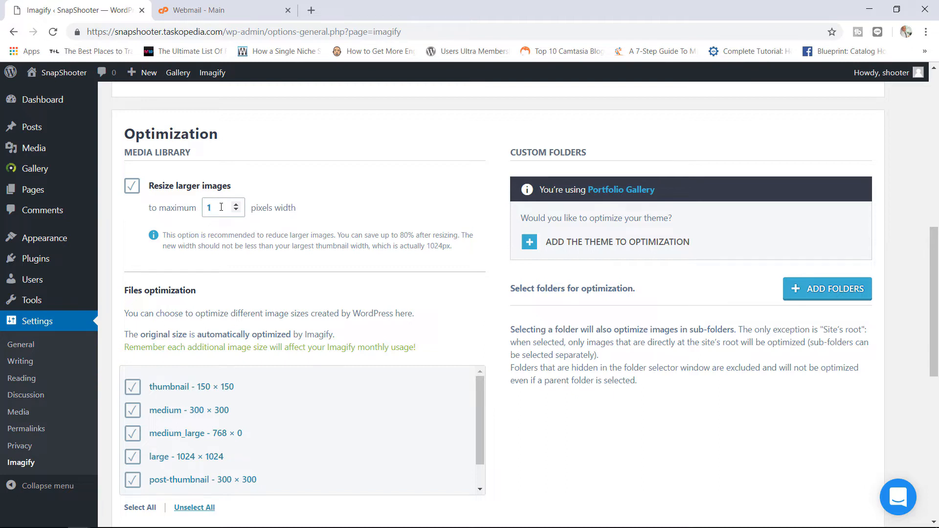
text(800)
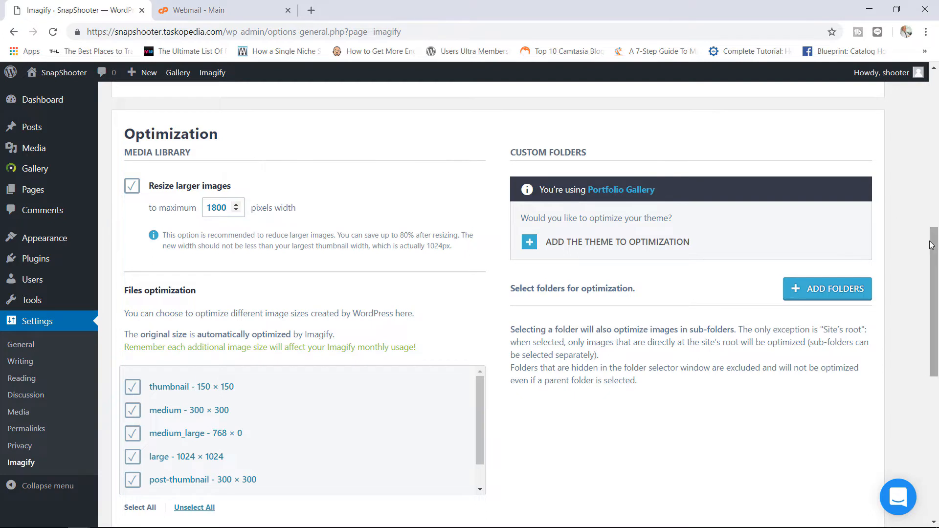
drag(931, 244, 934, 290)
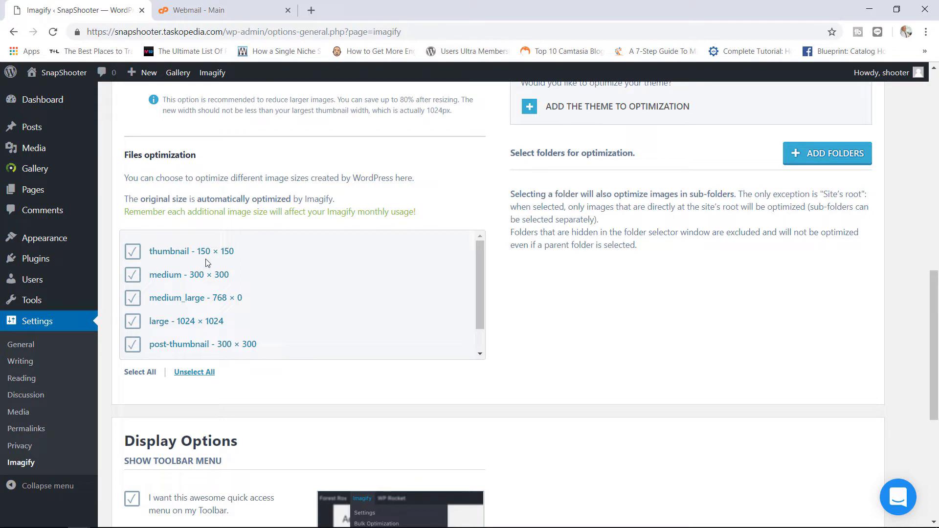
- Untick the thumbnail 150 × 150 size so it is excluded from Imagify optimization
drag(204, 183, 310, 179)
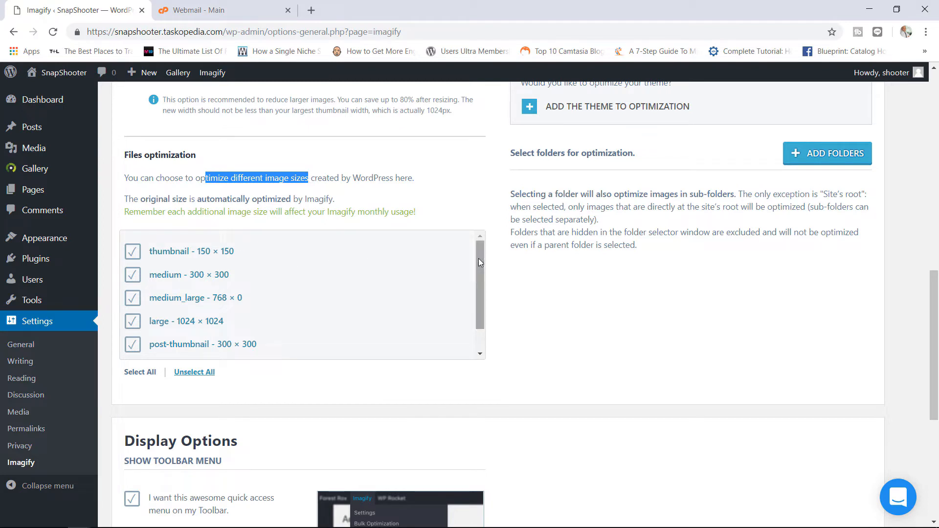
drag(478, 258, 480, 259)
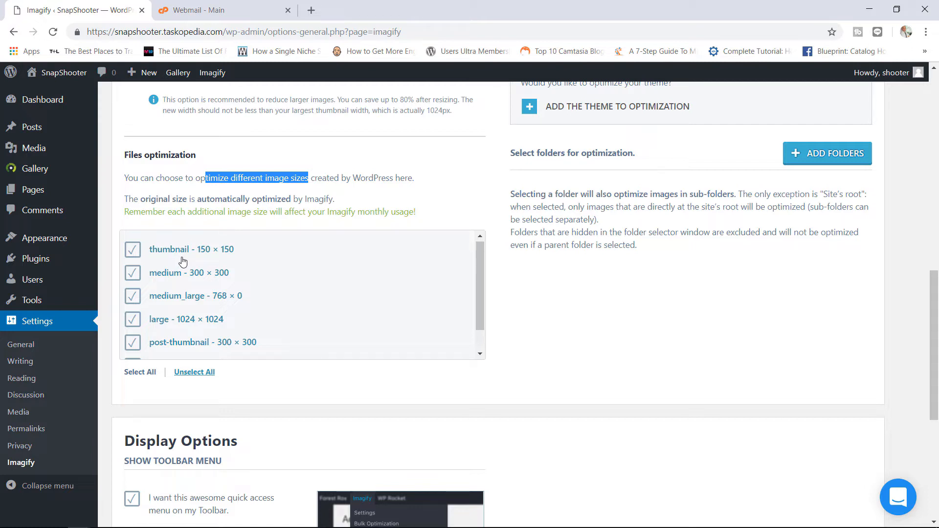
click(129, 251)
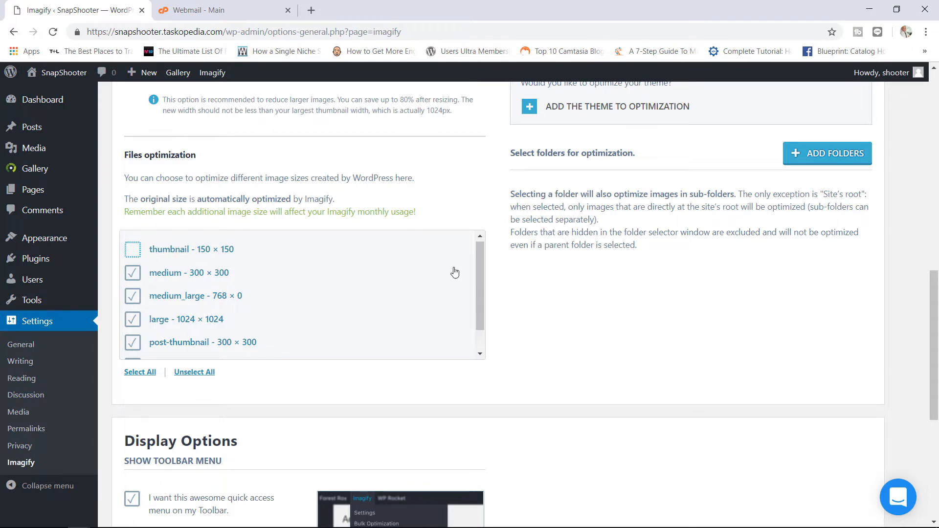
drag(482, 263, 473, 318)
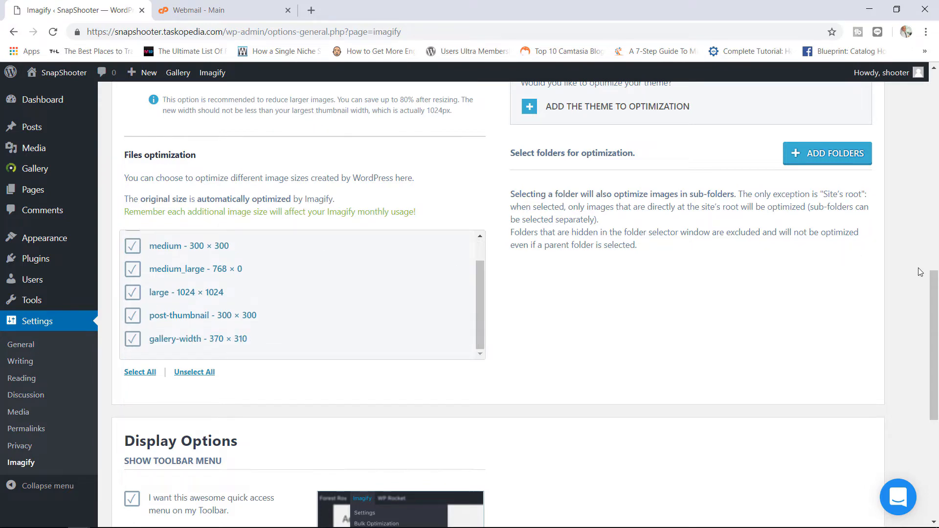
scroll(937, 315, up, 4)
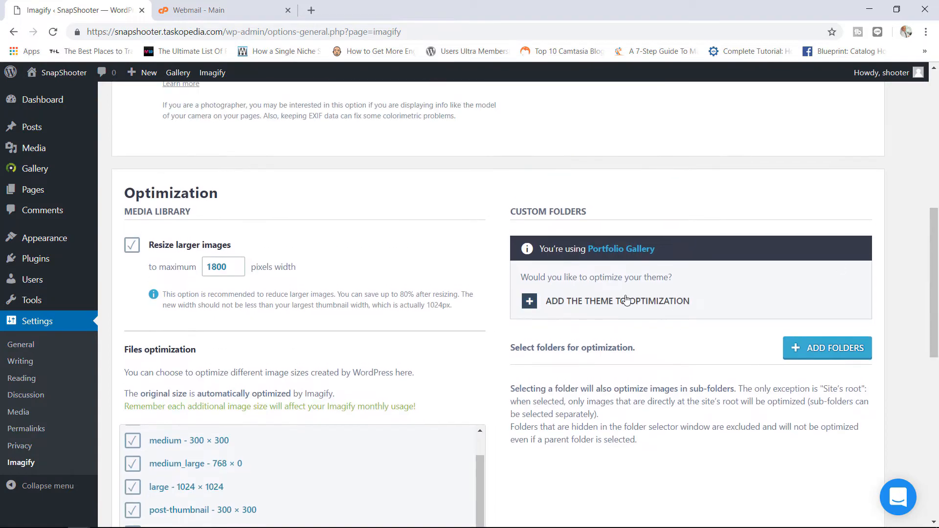
- Add the Portfolio Gallery theme to optimization, opening Add Folders but cancelling it
click(626, 301)
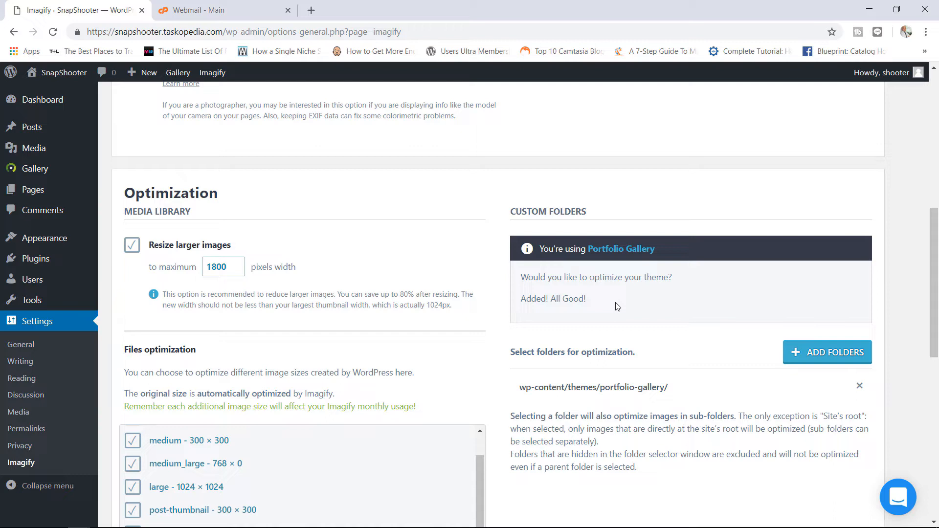
click(816, 355)
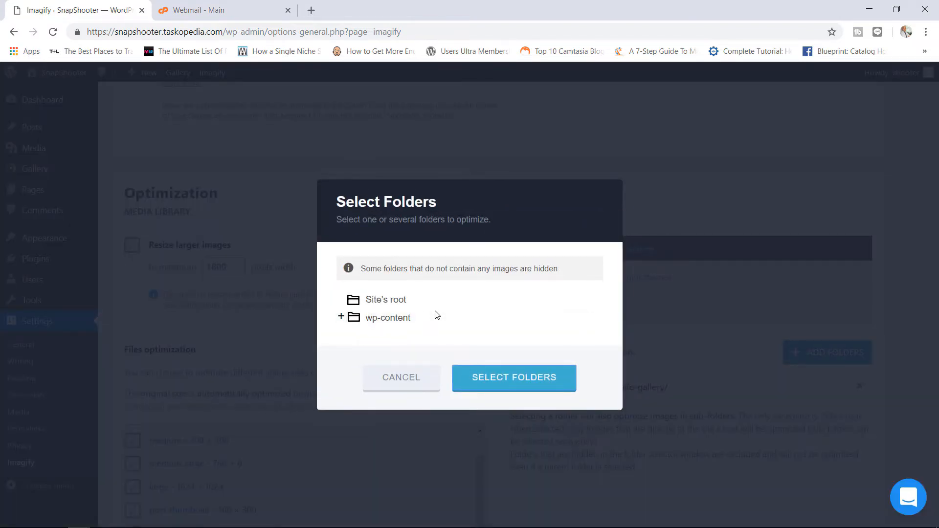
mouse_move(417, 303)
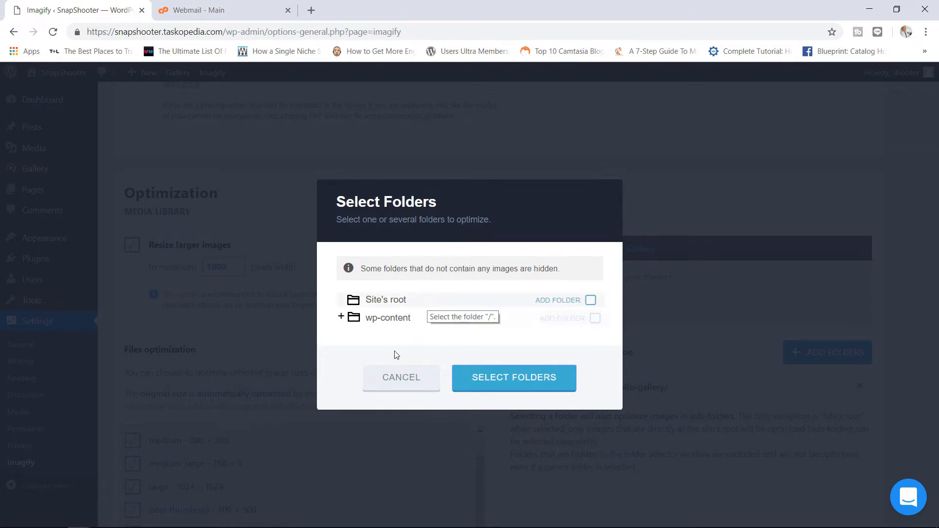
click(404, 379)
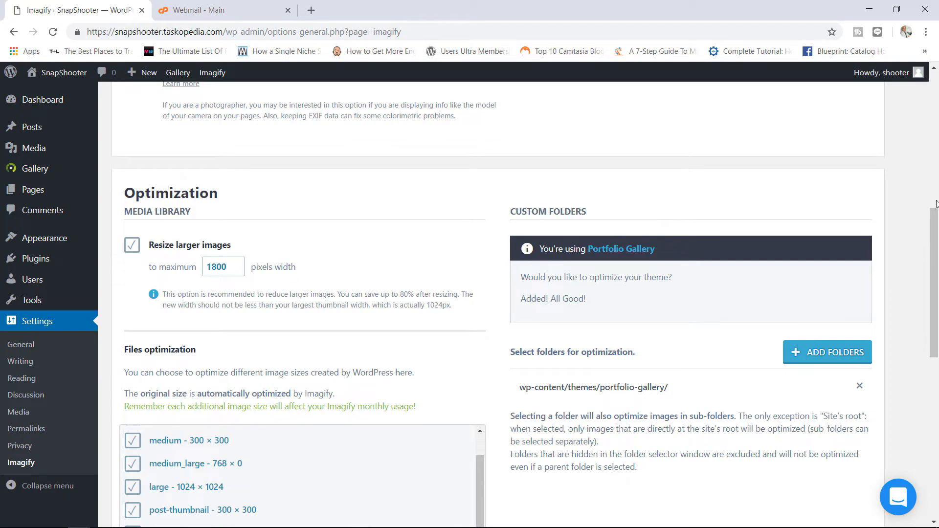
- Turn off the toolbar quick-access menu and partner links, then save the Imagify settings
scroll(909, 288, down, 5)
scroll(920, 307, down, 3)
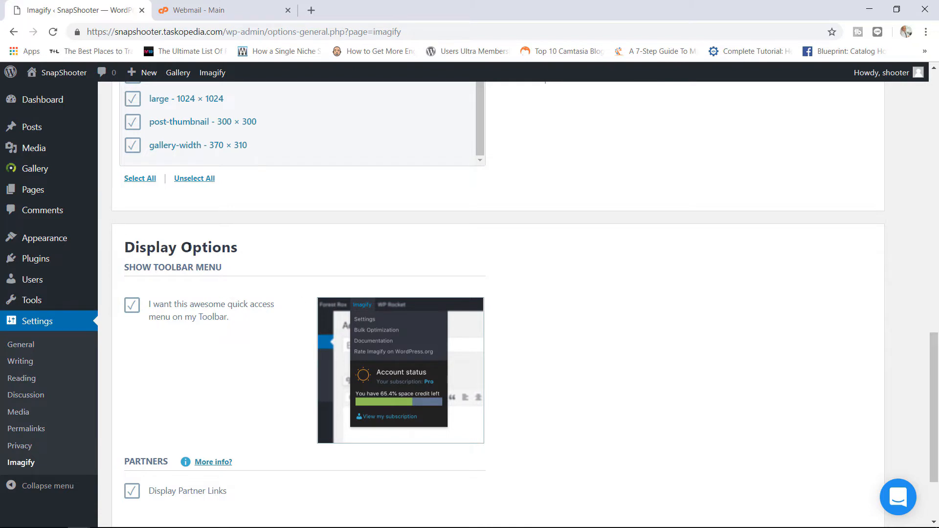
click(131, 313)
scroll(919, 453, down, 3)
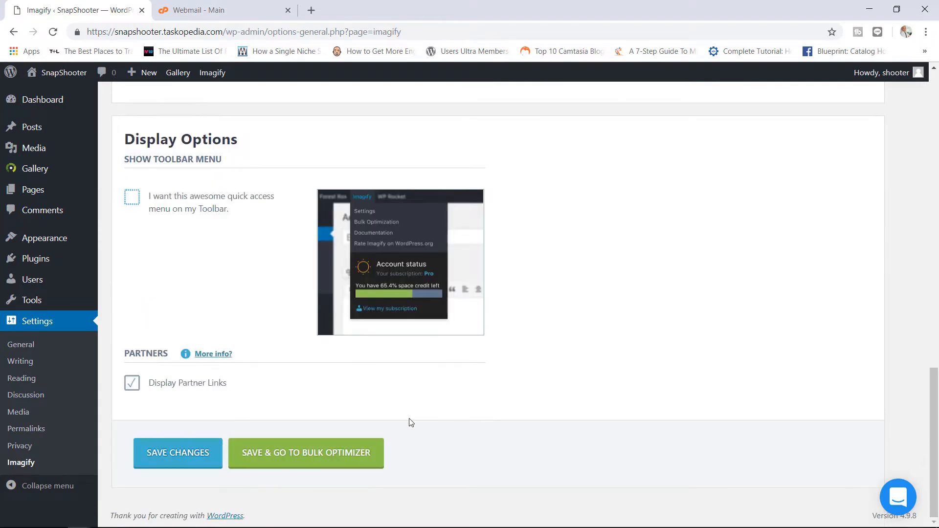
click(136, 387)
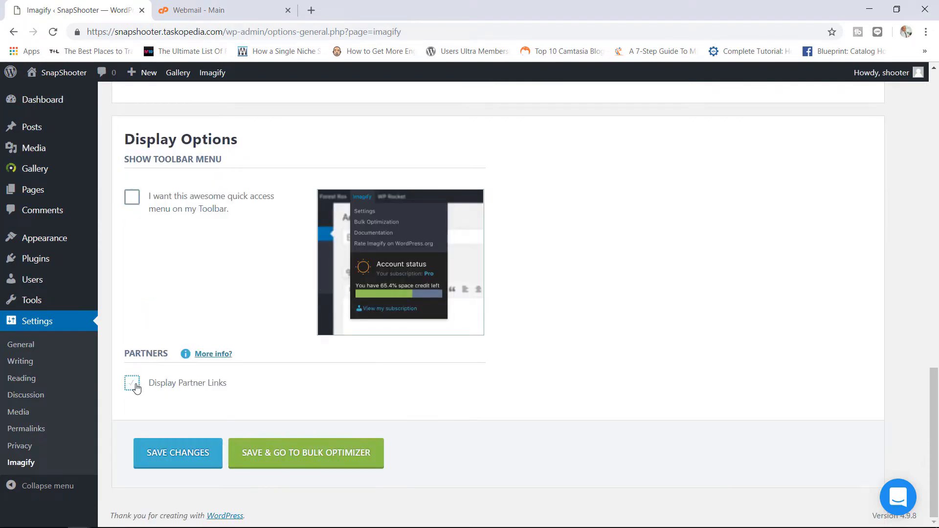
click(176, 455)
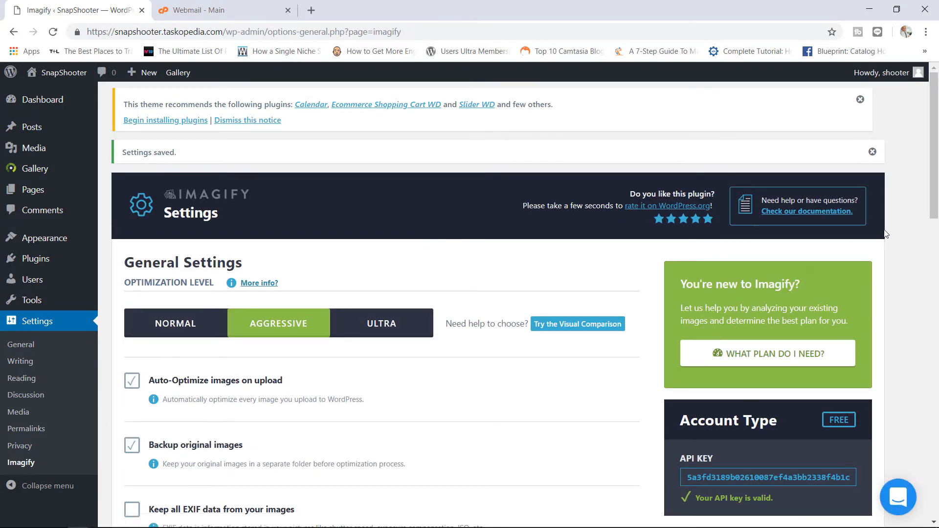
drag(932, 192, 917, 457)
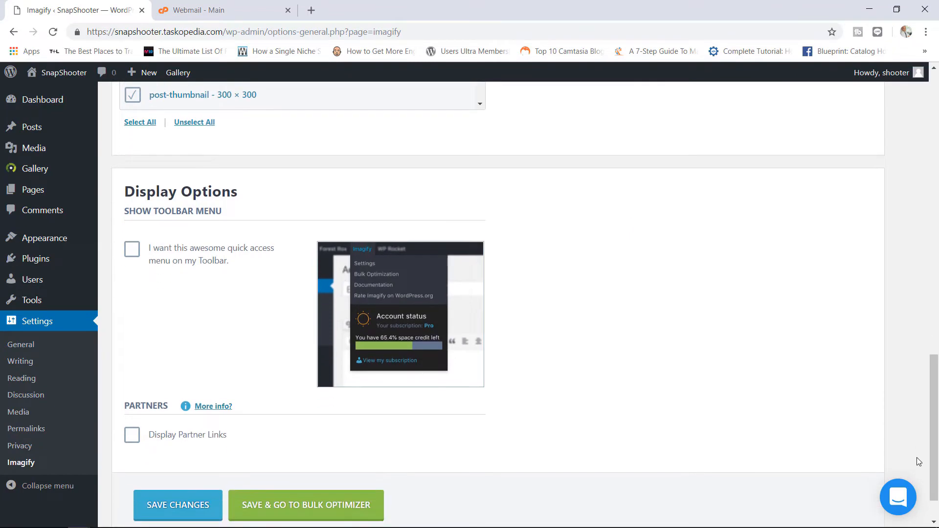
- Run Imagify's bulk optimizer on all media, finishing at 45 images optimized, 48% saved, 0.0% credit left
click(304, 507)
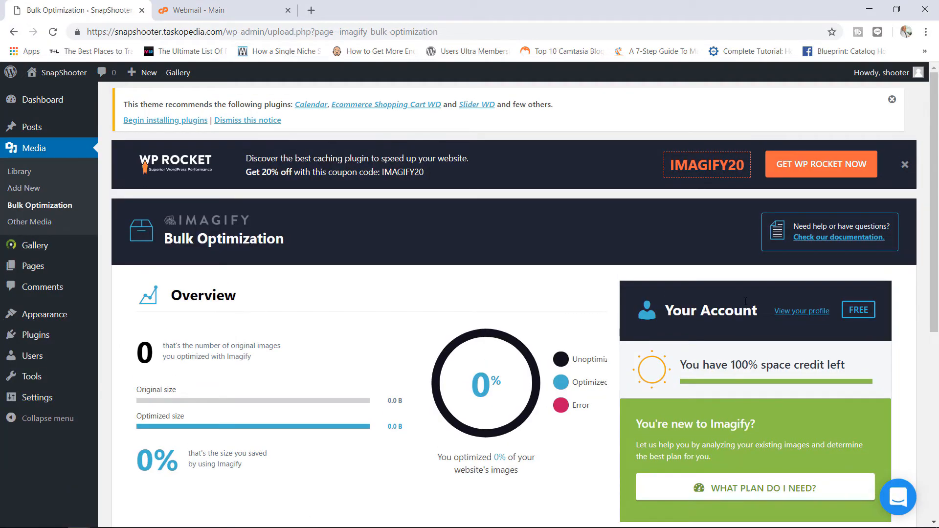
drag(936, 163, 922, 355)
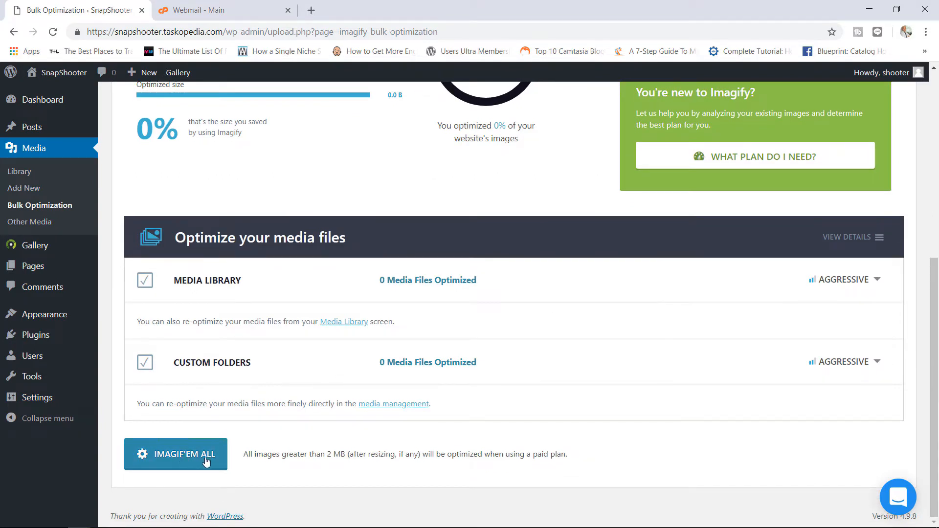
click(176, 456)
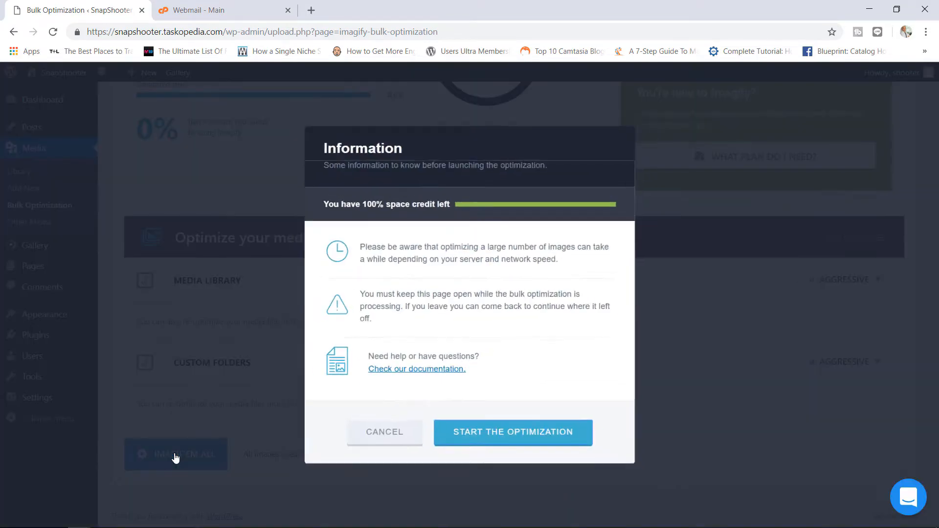
click(503, 436)
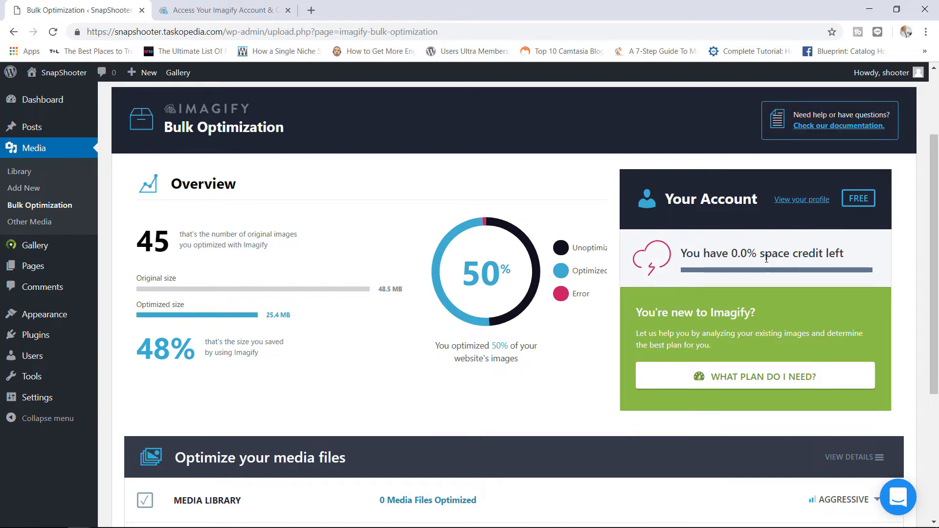
drag(731, 255, 821, 255)
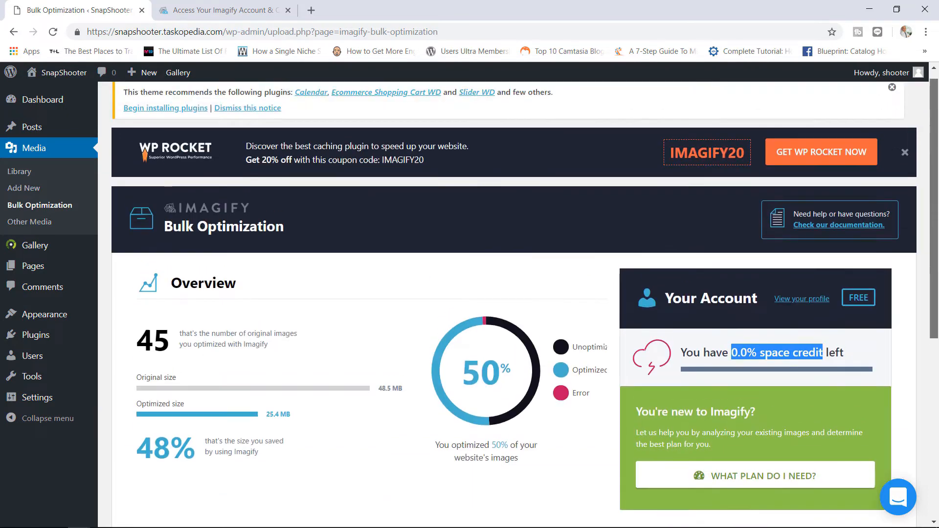
drag(937, 169, 933, 128)
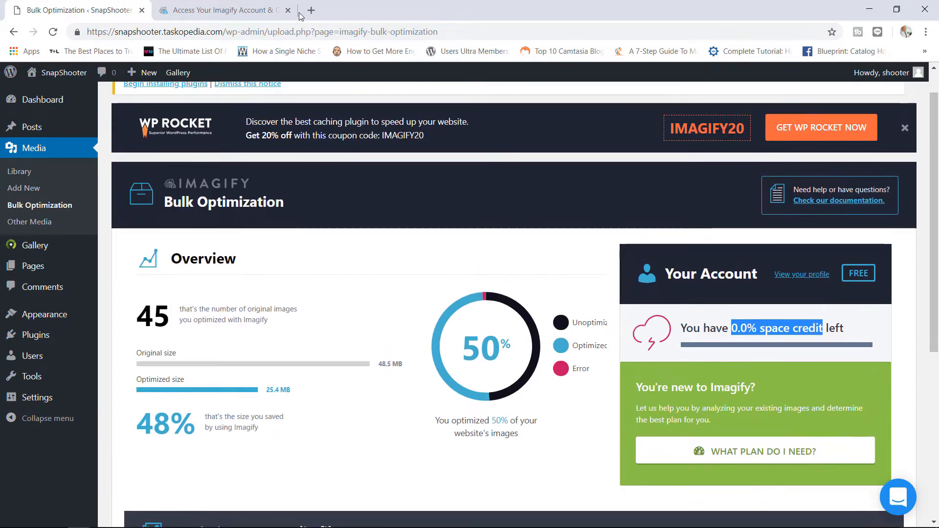
- Review the free 25MB/month plan with 499.17MB of 550MB left, then return to Bulk Optimization
click(255, 11)
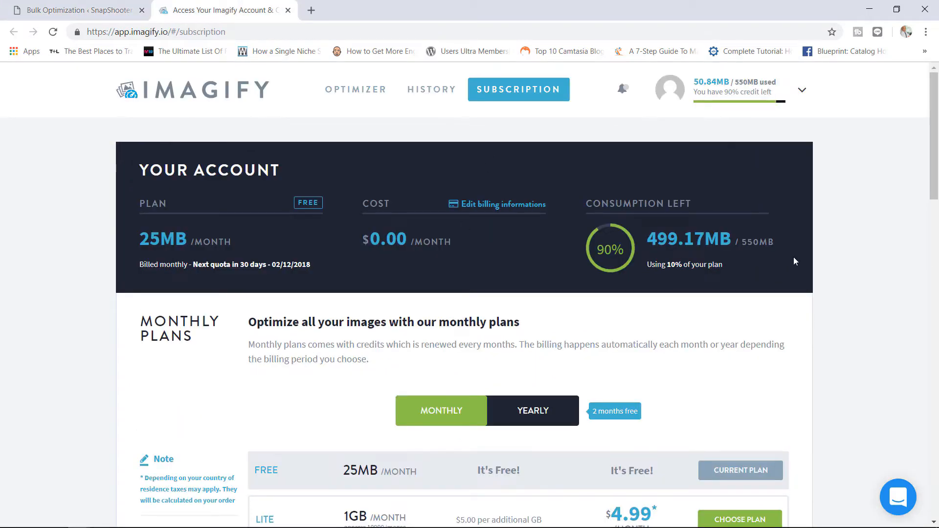
drag(934, 136, 919, 298)
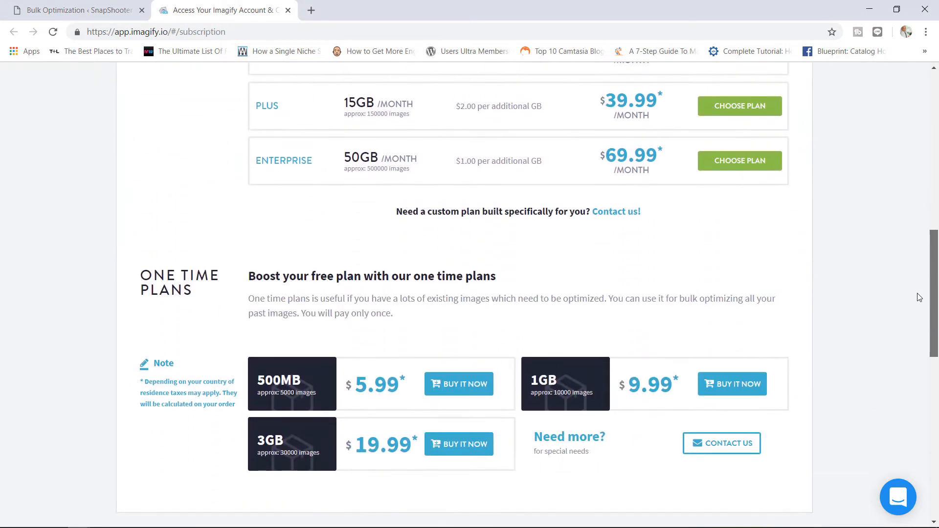
scroll(916, 296, down, 1)
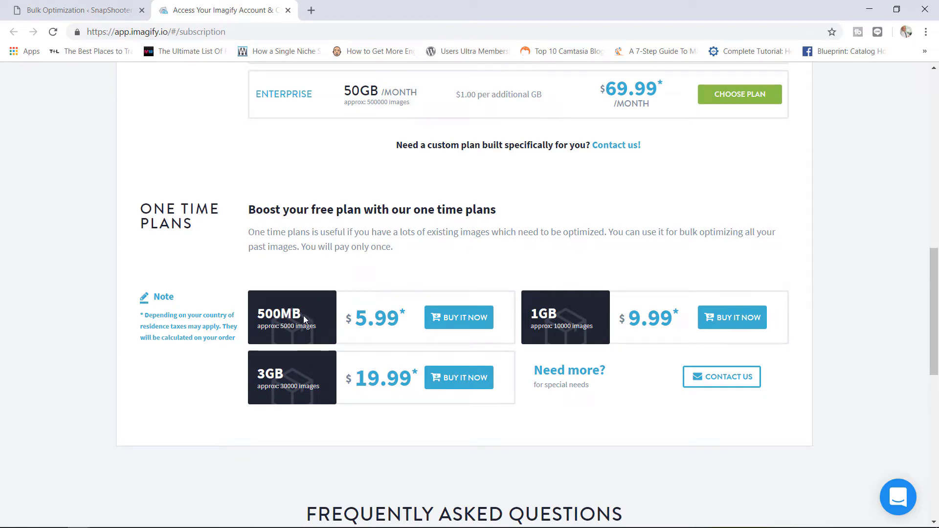
drag(303, 316, 264, 314)
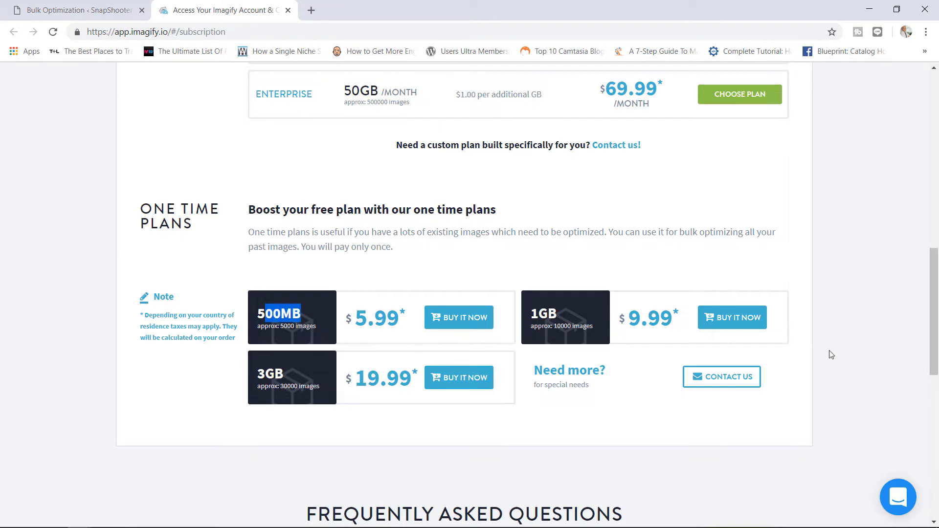
drag(937, 315, 938, 153)
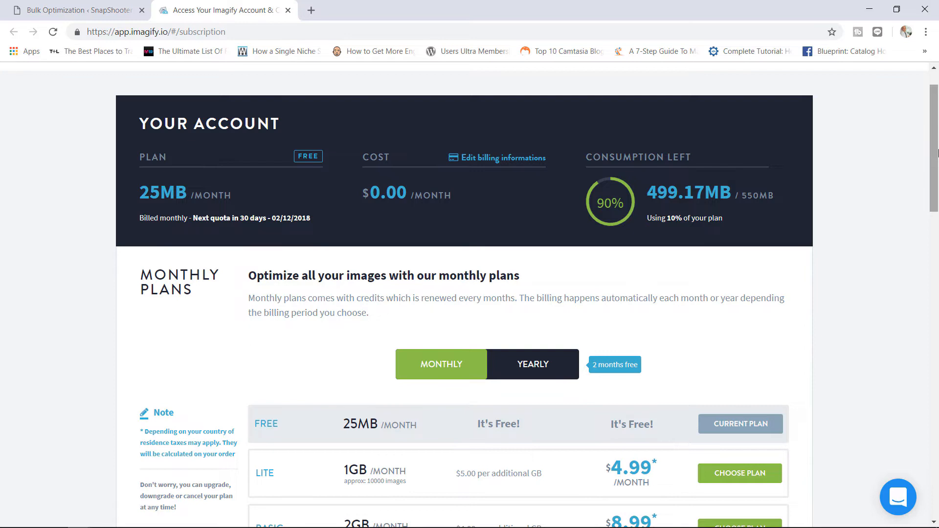
scroll(937, 134, up, 1)
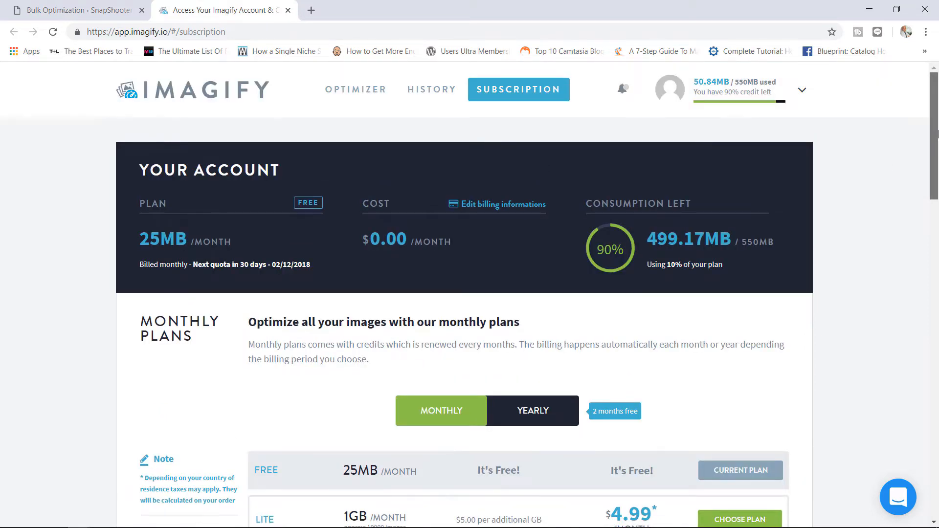
mouse_move(938, 134)
mouse_down()
mouse_move(930, 171)
mouse_move(934, 136)
mouse_up()
mouse_move(704, 108)
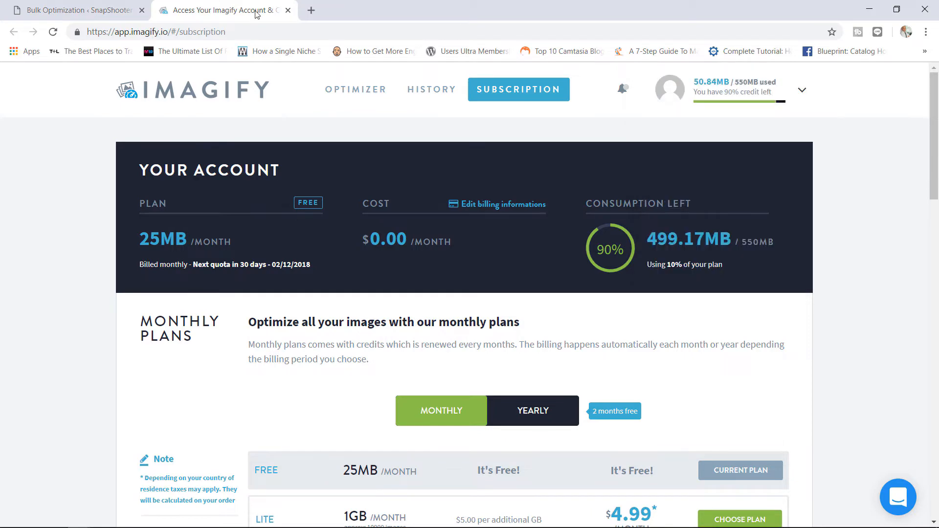
key(ctrl+shift+Tab)
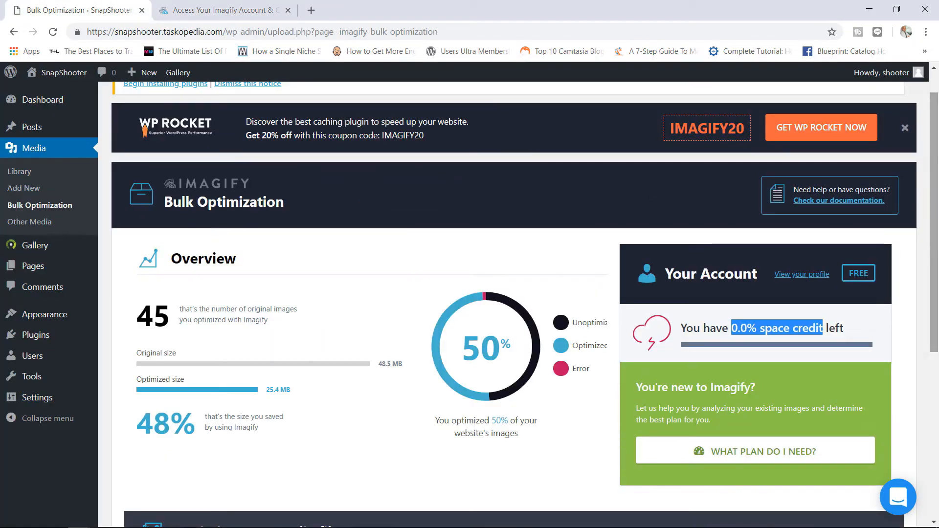
- Reload Bulk Optimization and optimize all media and custom-folder images, saving 19.03 MB of 37.19 MB
scroll(902, 303, down, 5)
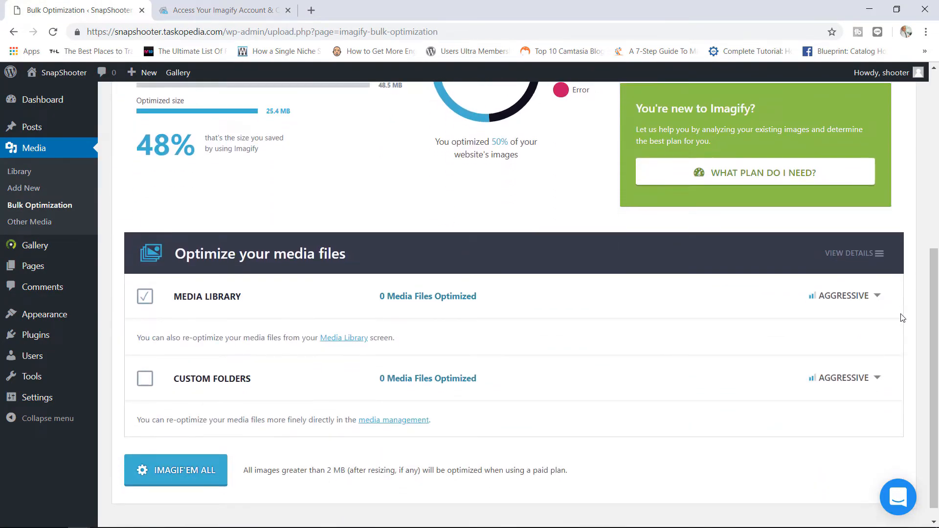
click(54, 32)
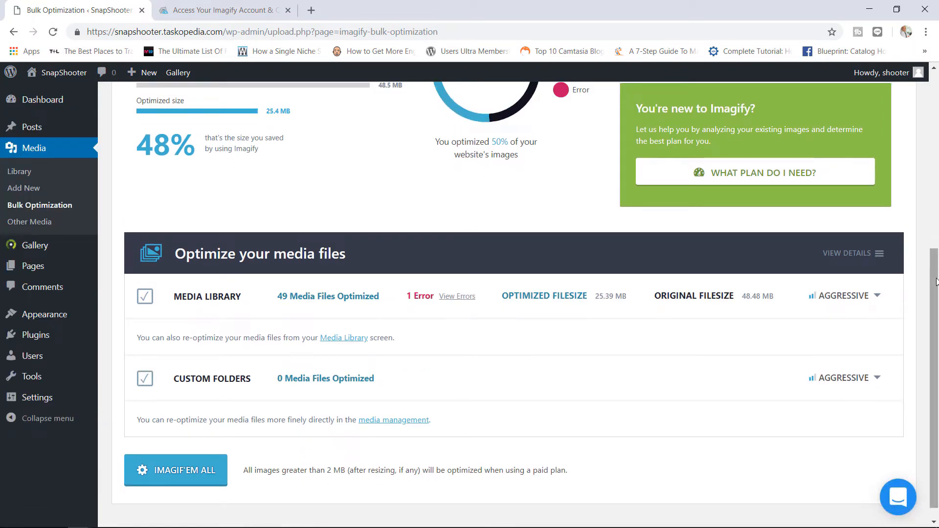
scroll(468, 231, up, 5)
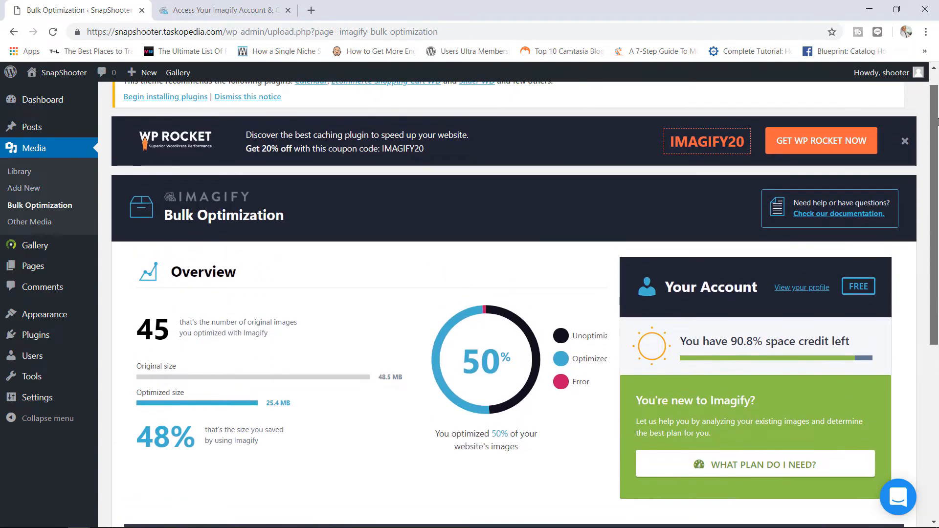
scroll(918, 343, down, 6)
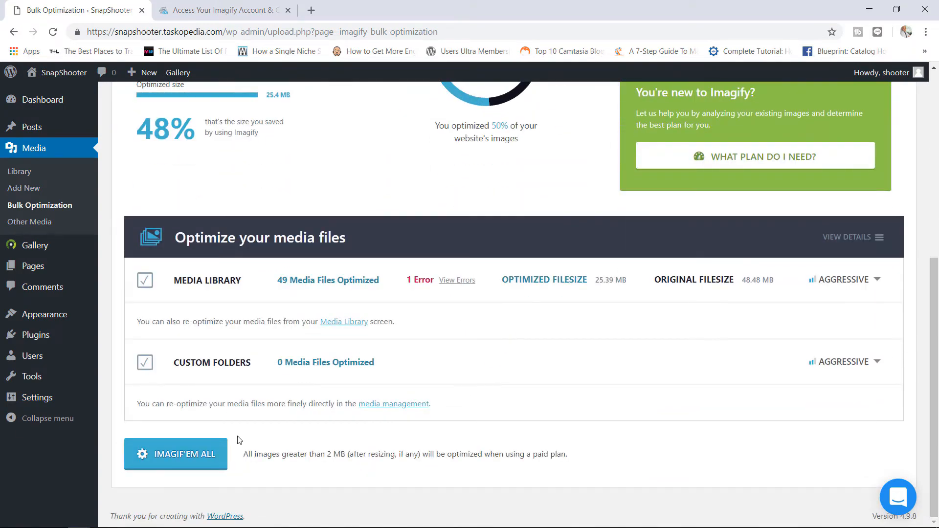
click(181, 459)
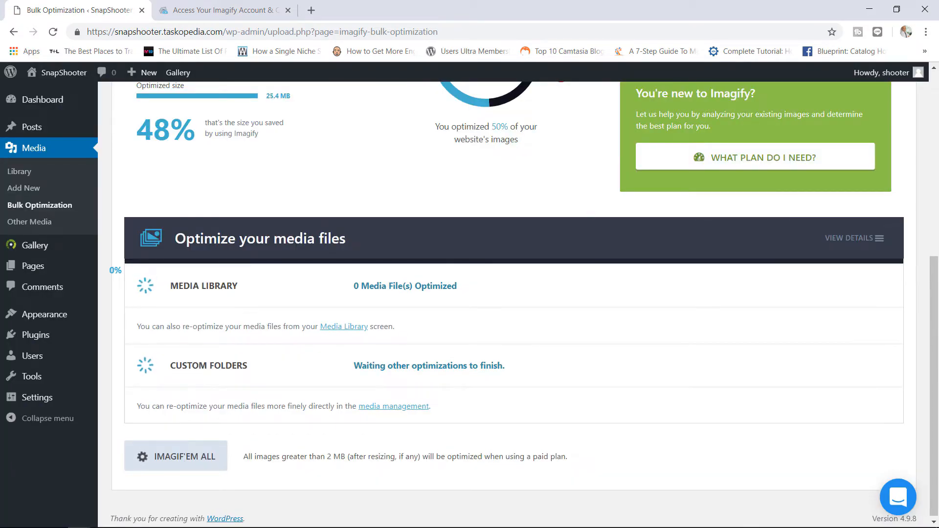
scroll(938, 292, up, 2)
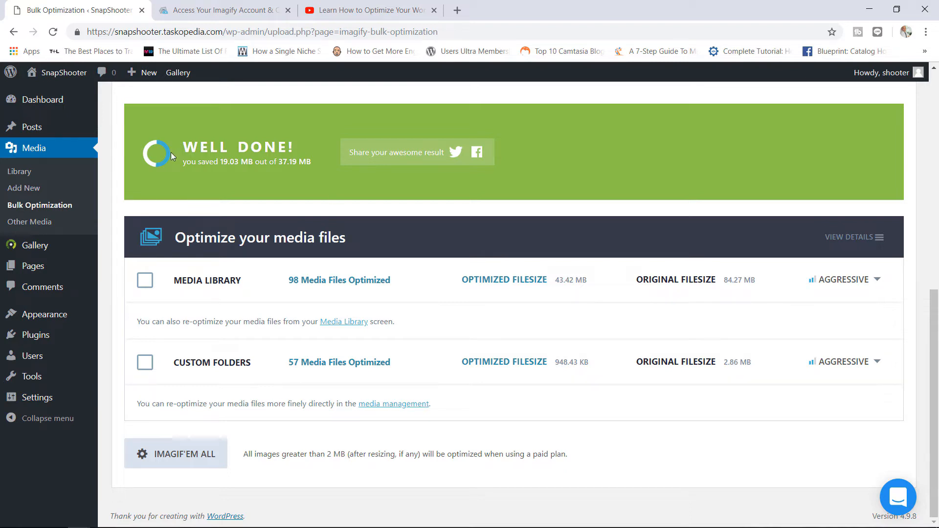
- Show woman-1807533_1920's Imagify details in the Media Library: 164.49 KB, Aggressive, 55.2% saved
click(36, 177)
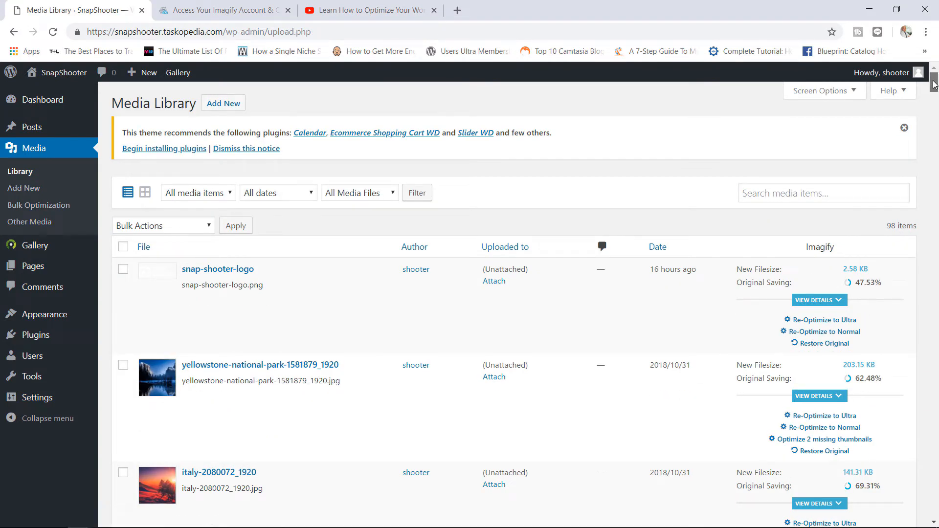
scroll(848, 220, down, 1)
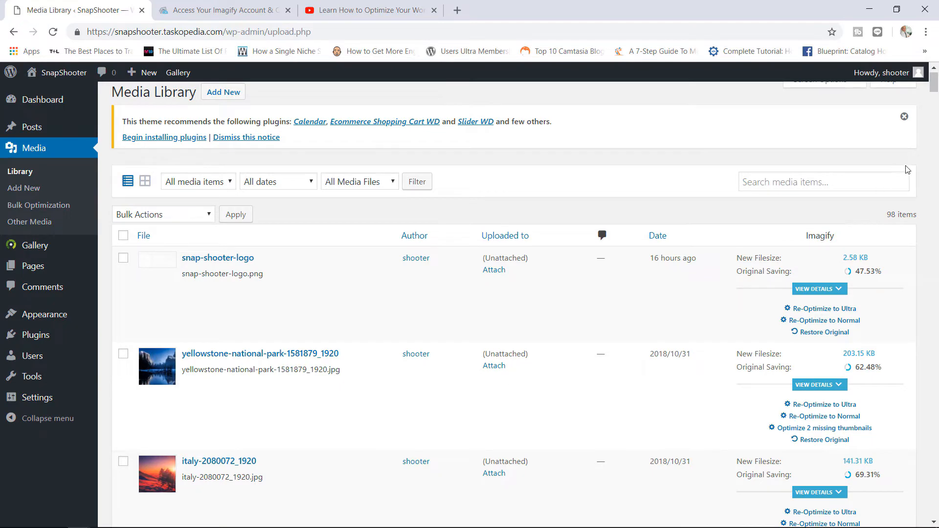
drag(934, 84, 935, 103)
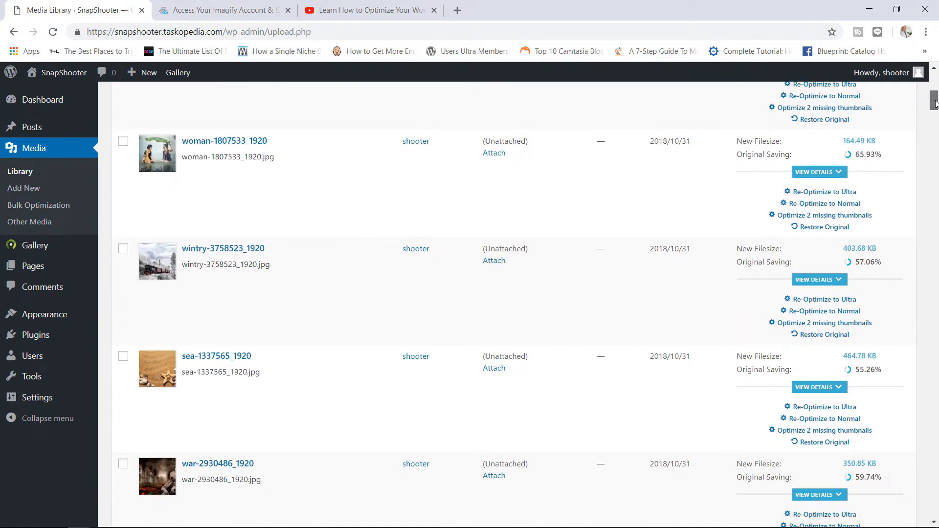
scroll(935, 103, up, 2)
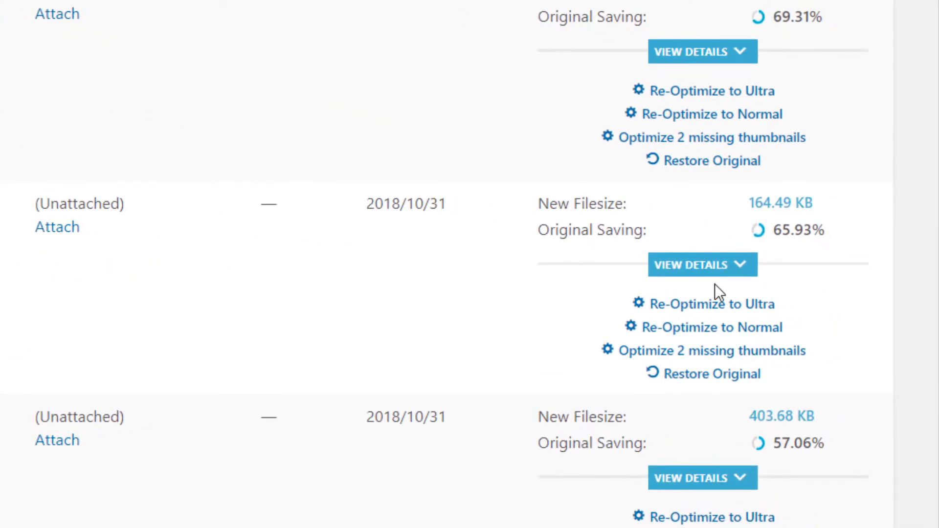
click(720, 262)
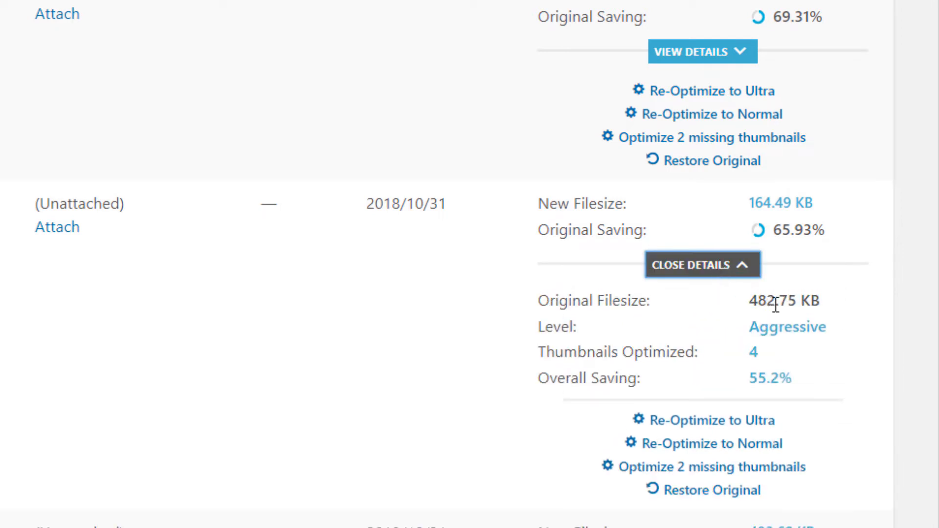
drag(774, 202, 747, 202)
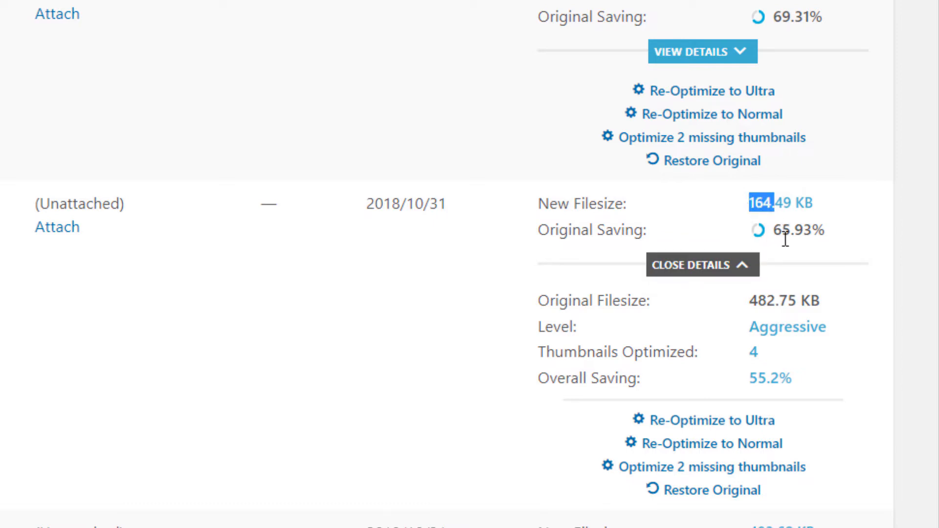
drag(800, 326, 759, 327)
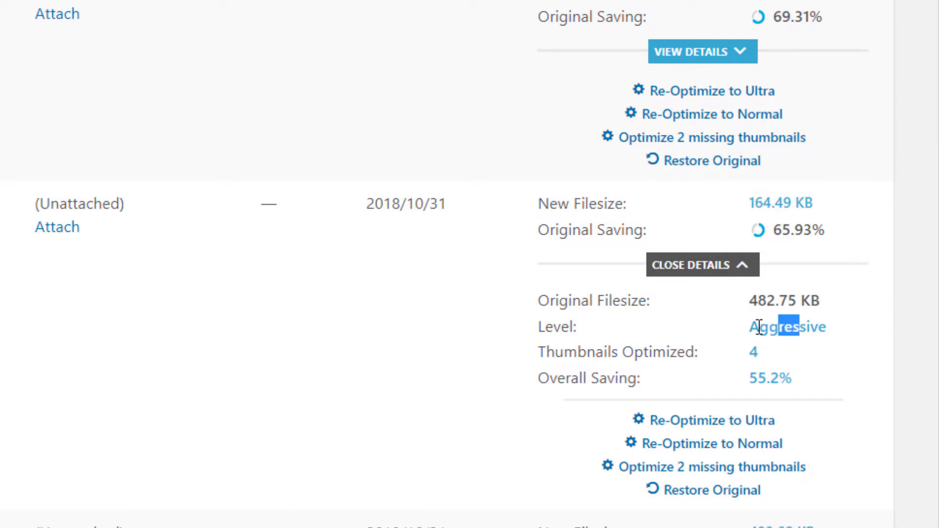
drag(791, 378, 767, 384)
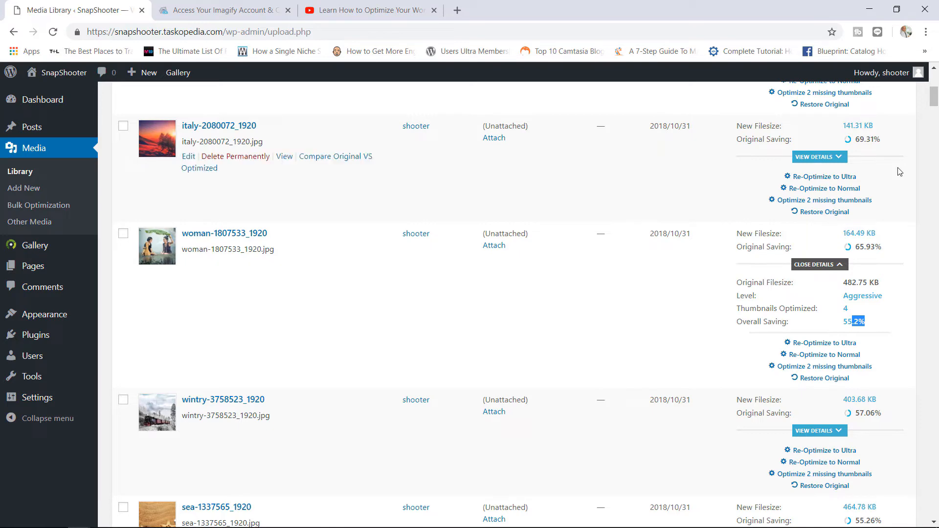
drag(936, 105, 936, 100)
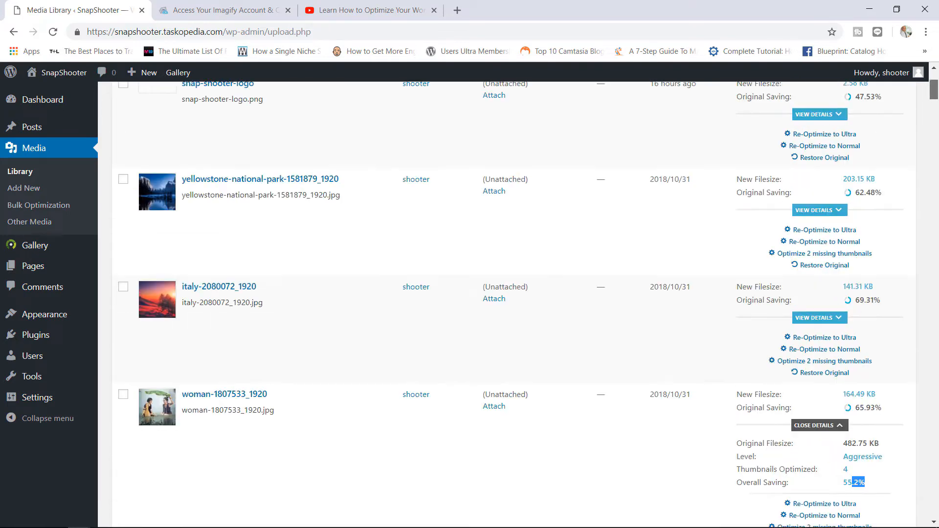
- Look over the Imagify account page, then bring up the WP Smush tutorial video
click(240, 6)
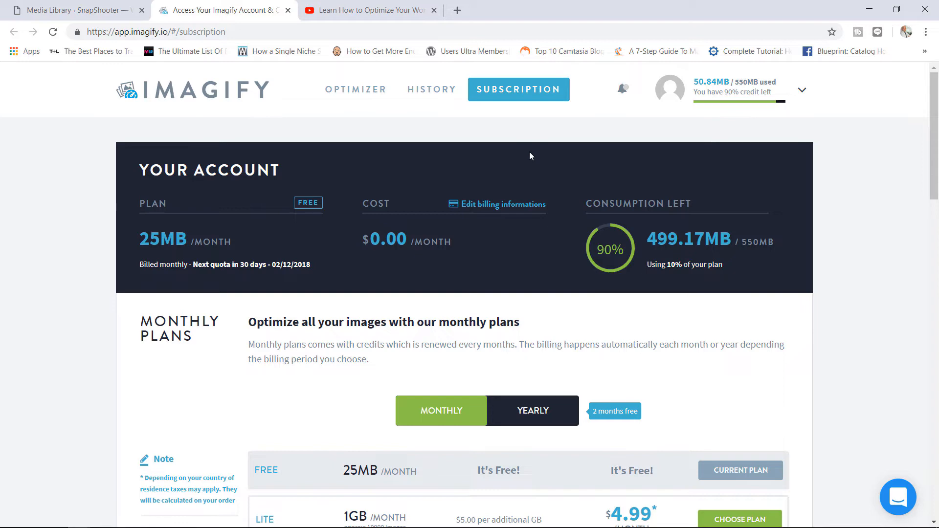
click(368, 9)
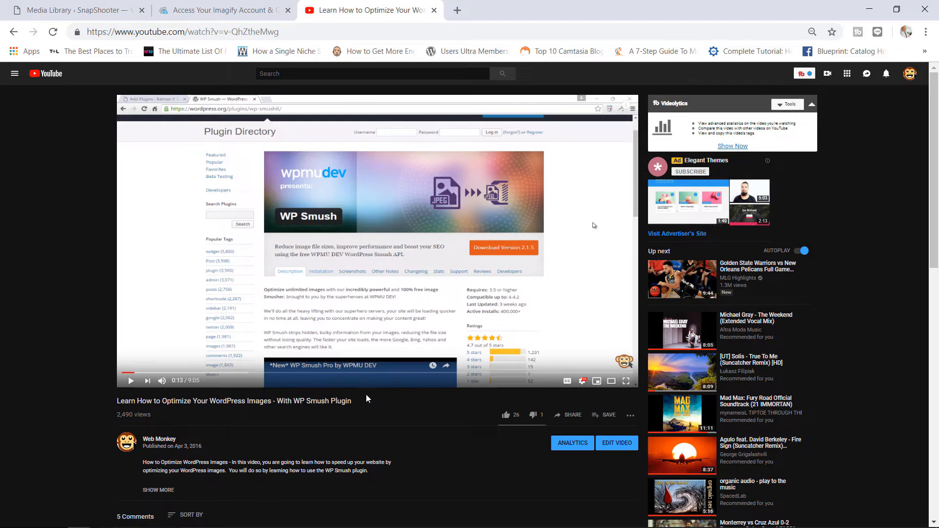
- Flip between the Imagify account page and WP Smush video, then go back to the WordPress admin
click(229, 5)
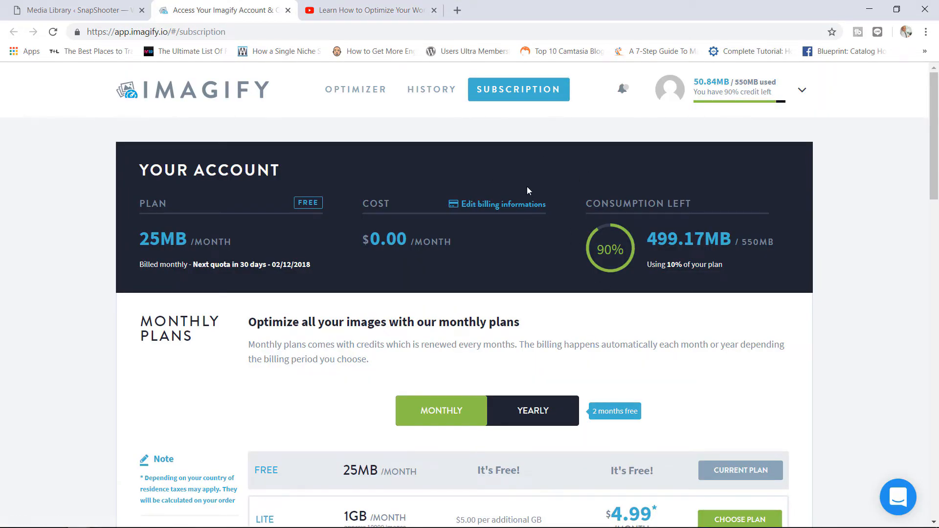
click(397, 9)
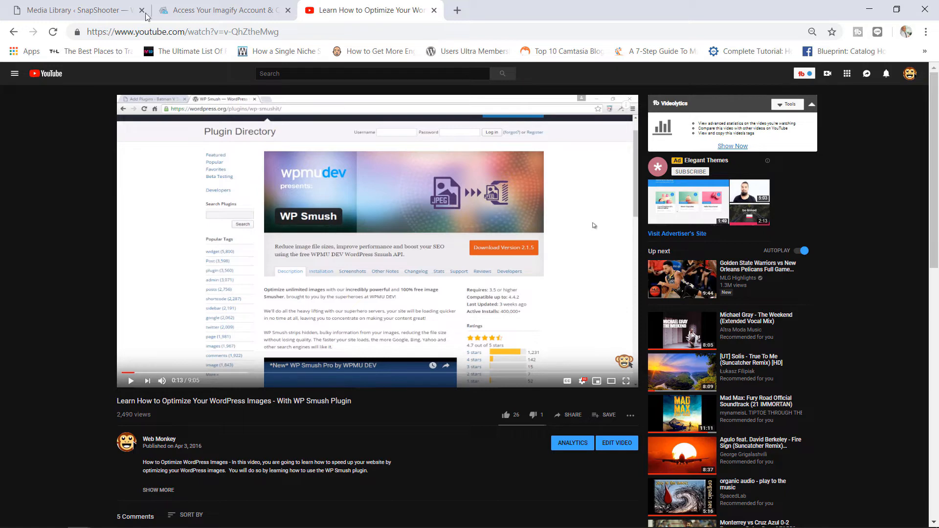
click(96, 6)
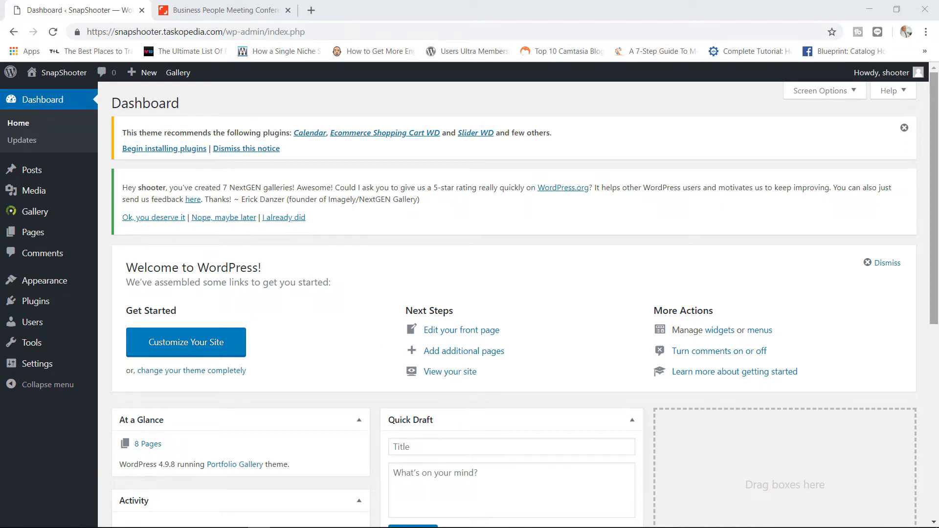
- View the Shutterstock business meeting photo page and close it, returning to the SnapShooter dashboard
click(220, 8)
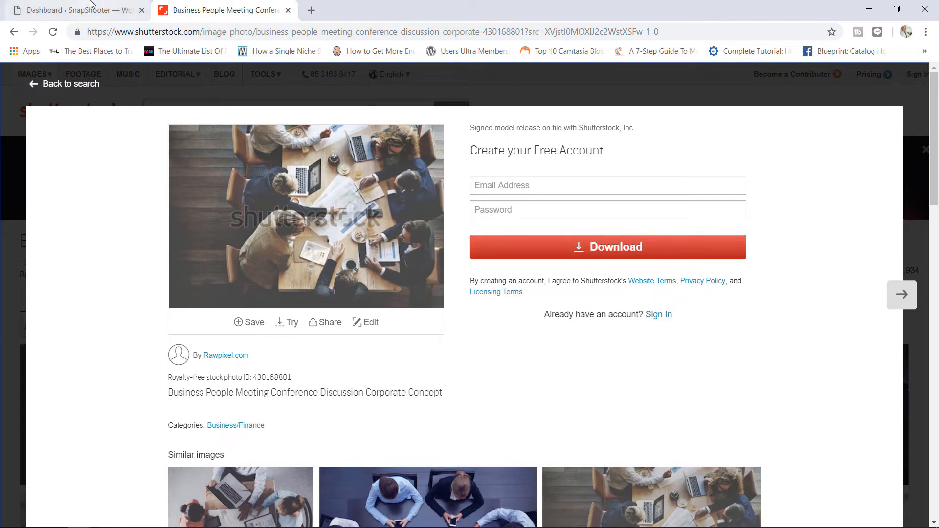
click(287, 10)
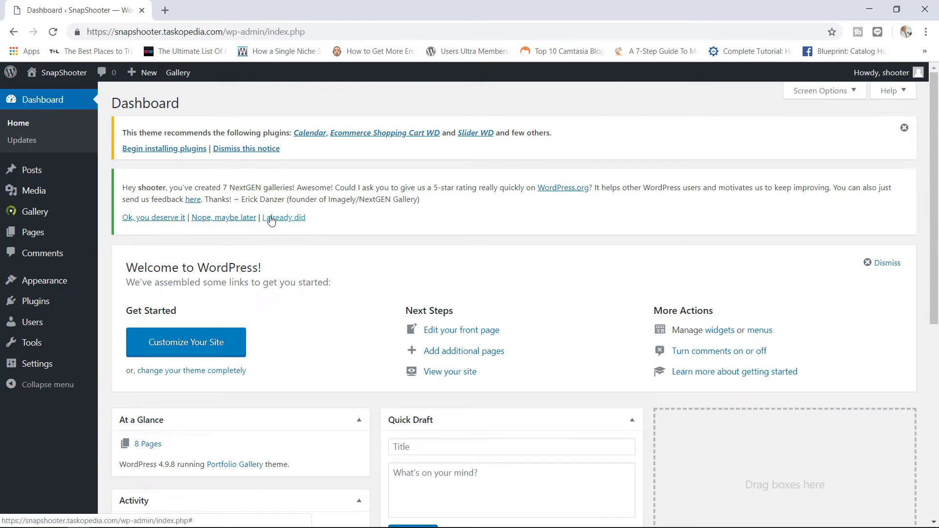
mouse_move(71, 213)
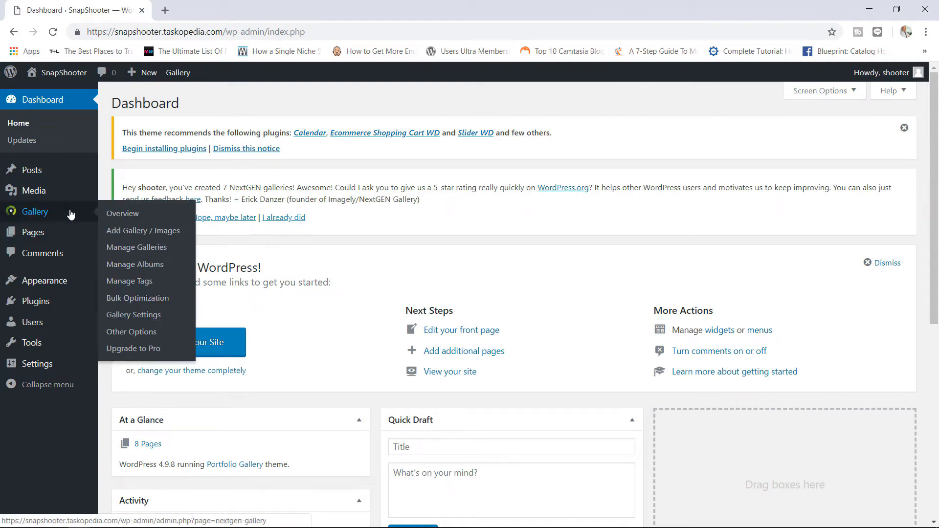
- In the gallery's Other Options Watermarks section, switch watermark generation to 'Using an Image'
click(155, 334)
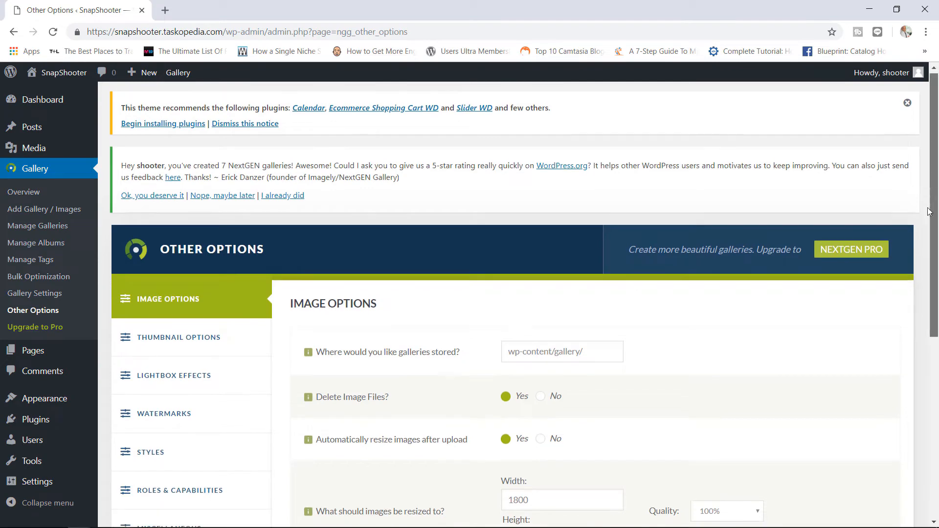
scroll(423, 308, down, 1)
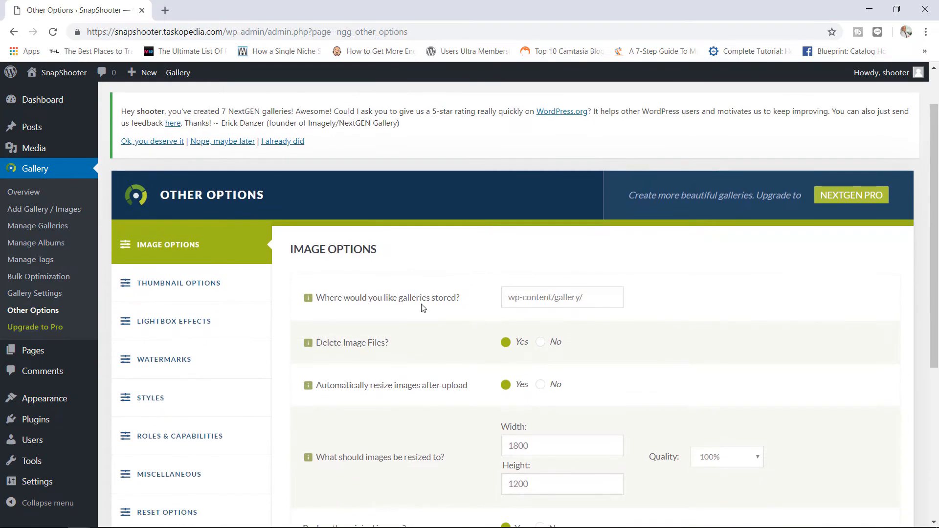
click(191, 367)
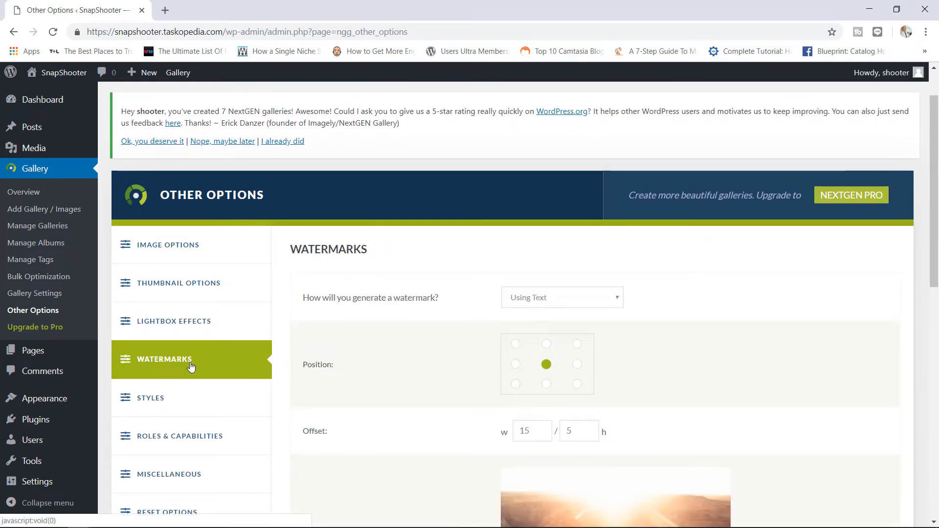
drag(936, 143, 932, 205)
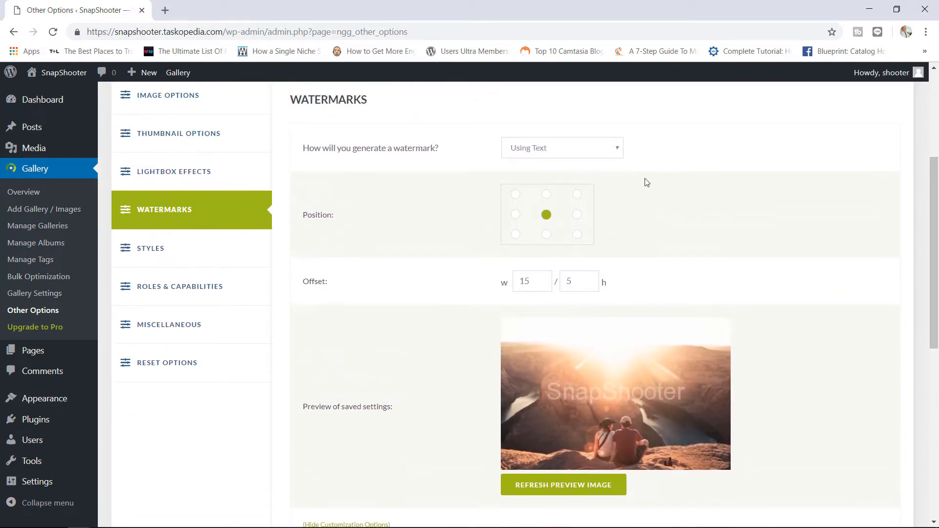
click(565, 152)
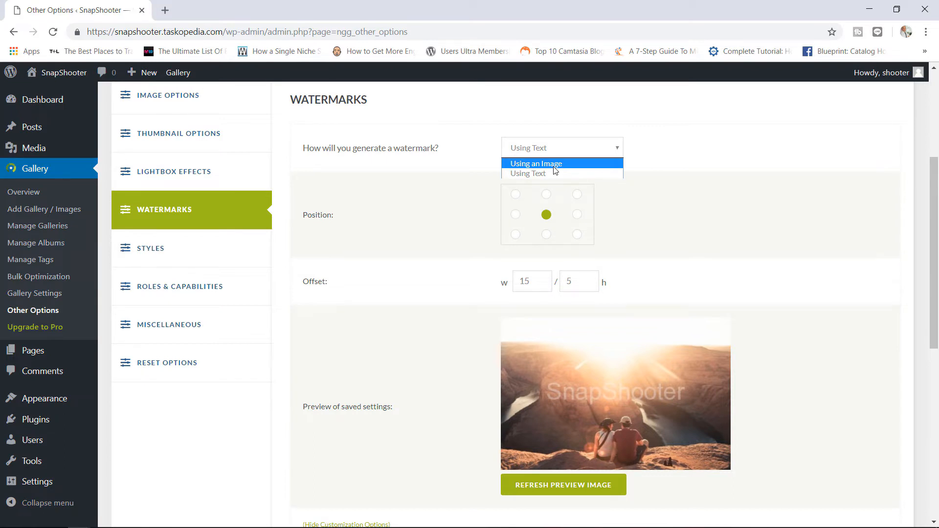
click(555, 166)
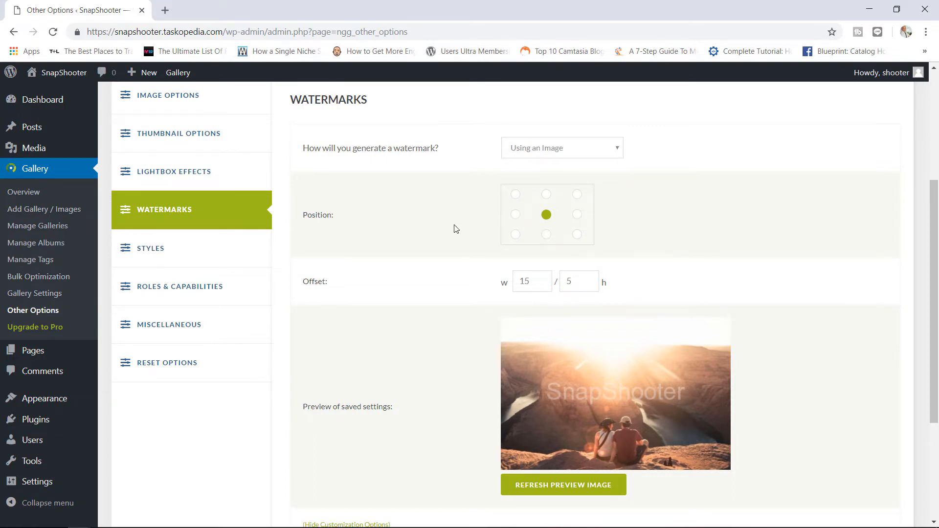
- Place the watermark top-right with offset 5 wide and 1 high
click(578, 200)
drag(535, 285, 514, 284)
text(5)
drag(579, 283, 566, 284)
text(1)
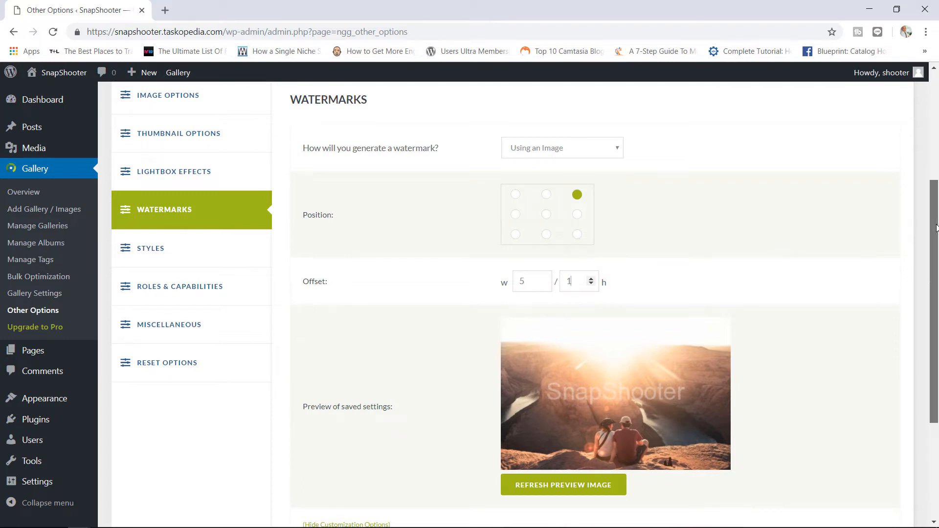
scroll(917, 301, down, 3)
- Open the Media Library in a new tab and show it as a thumbnail grid
mouse_move(58, 148)
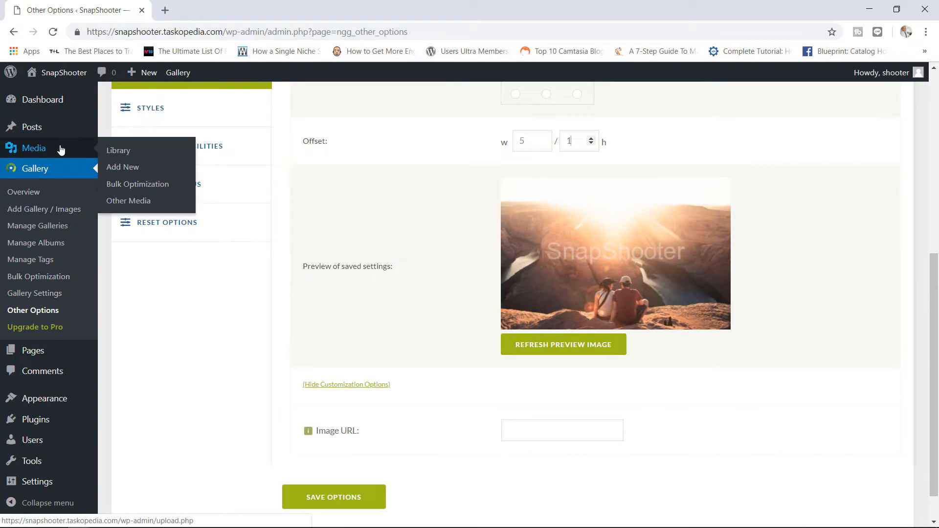
right_click(116, 153)
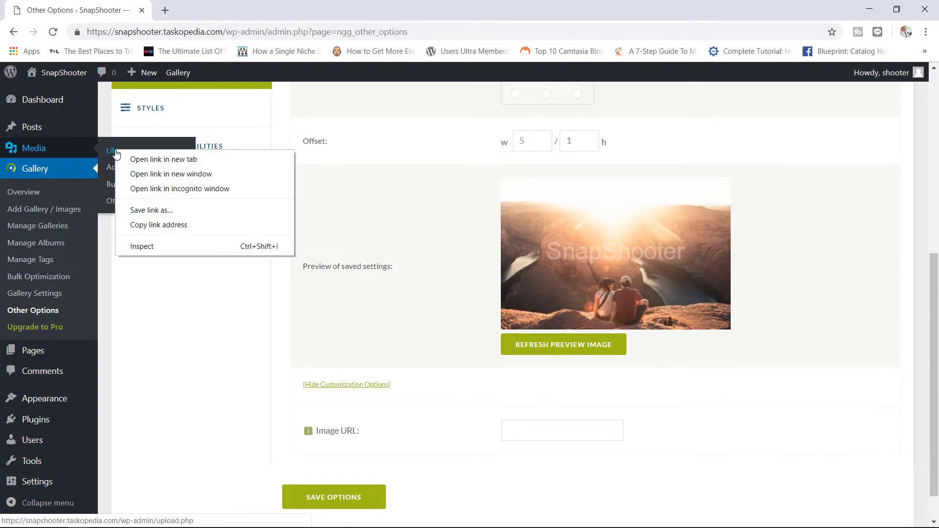
click(126, 157)
click(210, 5)
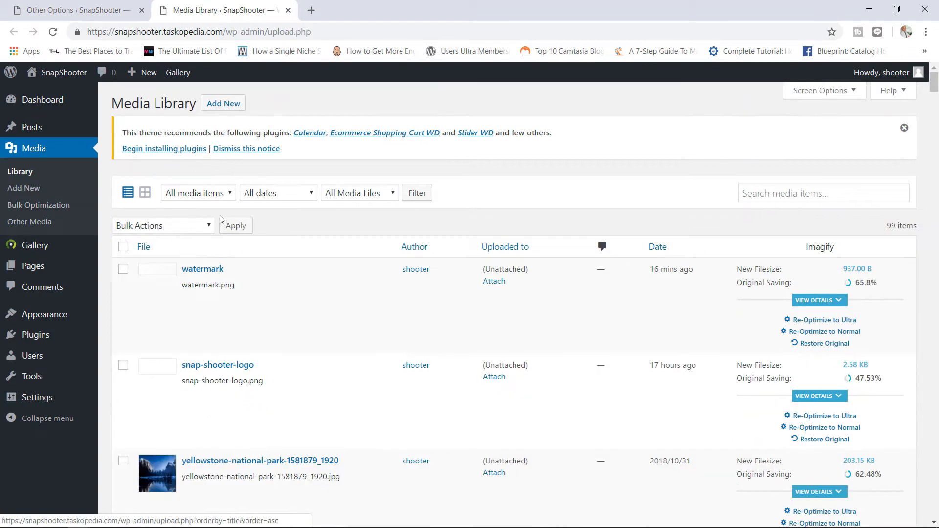
click(146, 194)
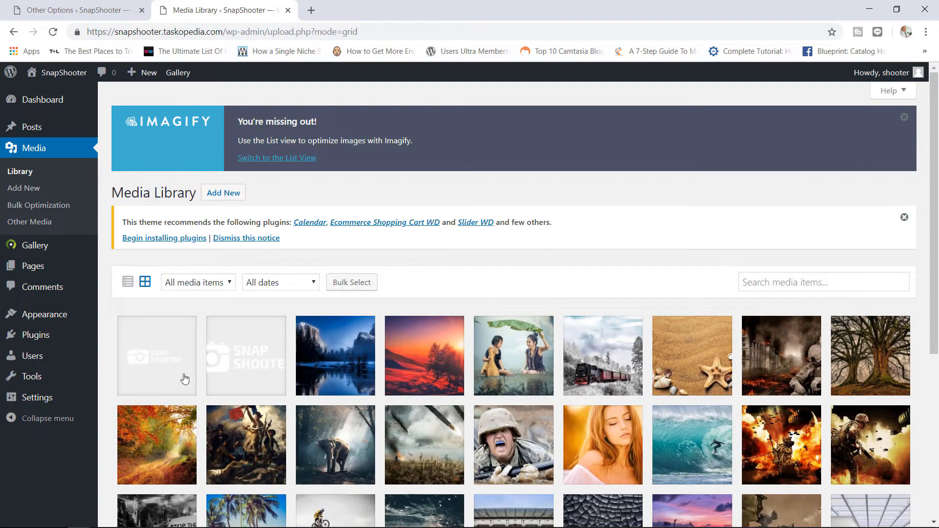
- Copy the file URL of watermark.png and go back to the Other Options tab
click(235, 371)
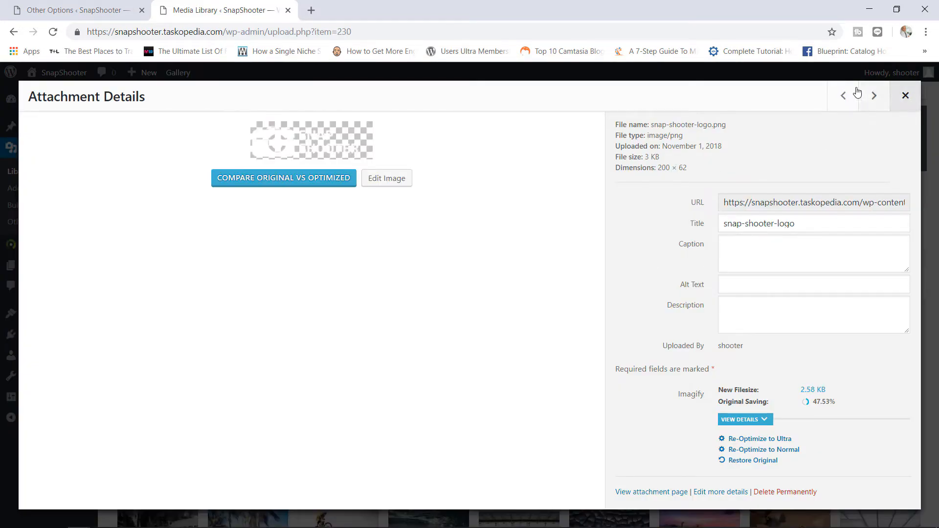
click(843, 95)
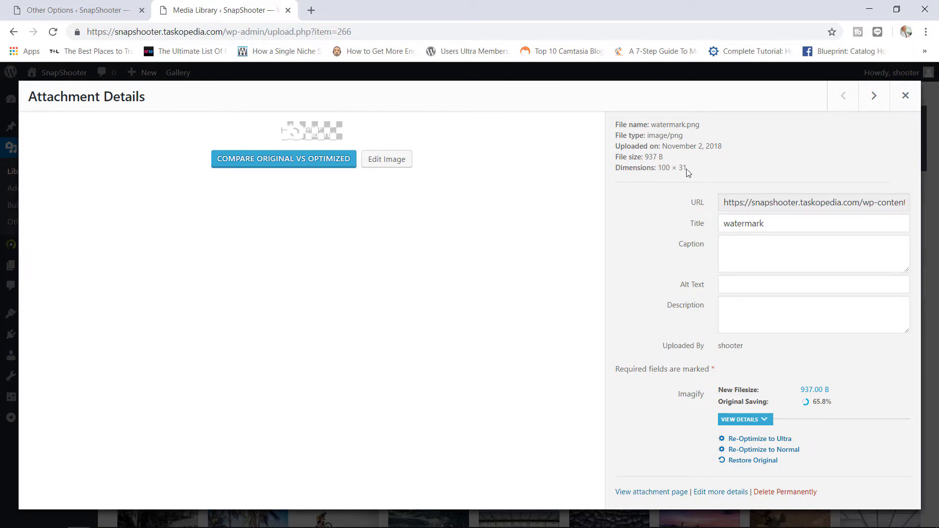
click(905, 95)
click(166, 352)
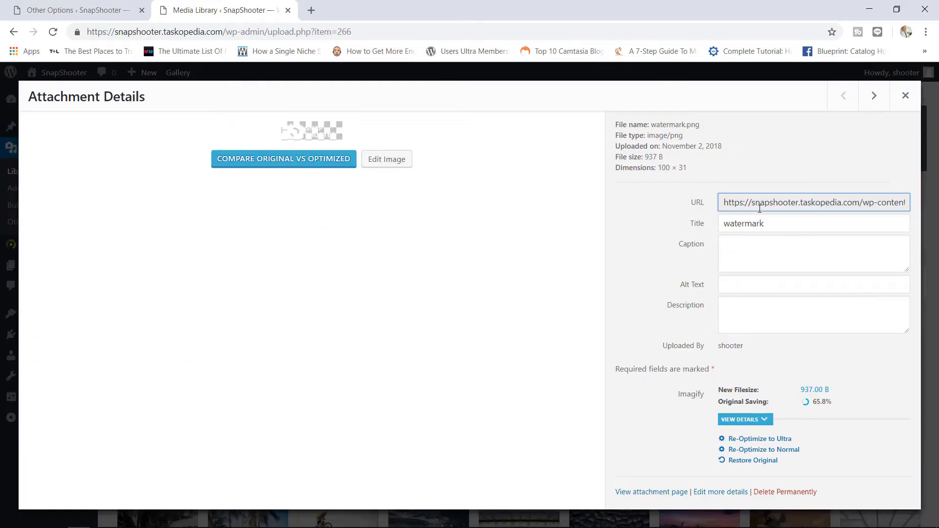
click(759, 208)
right_click(759, 207)
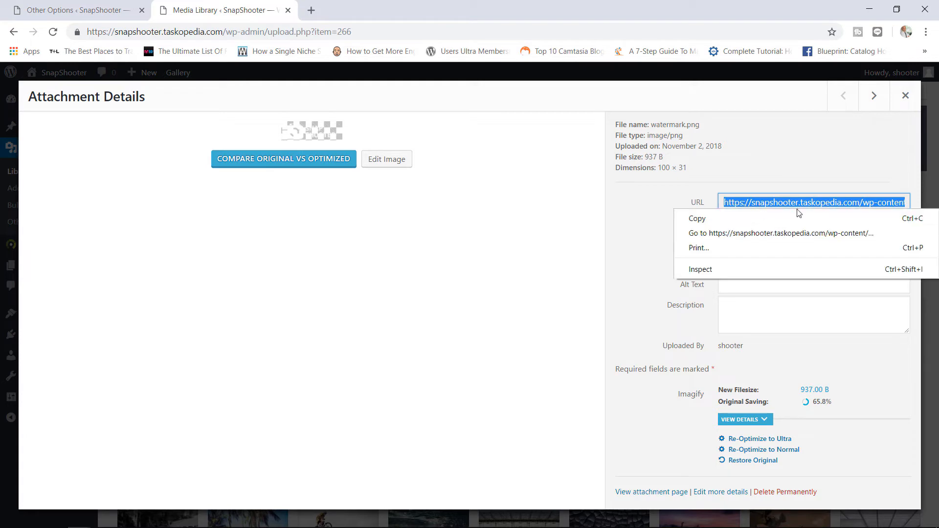
click(738, 223)
click(86, 9)
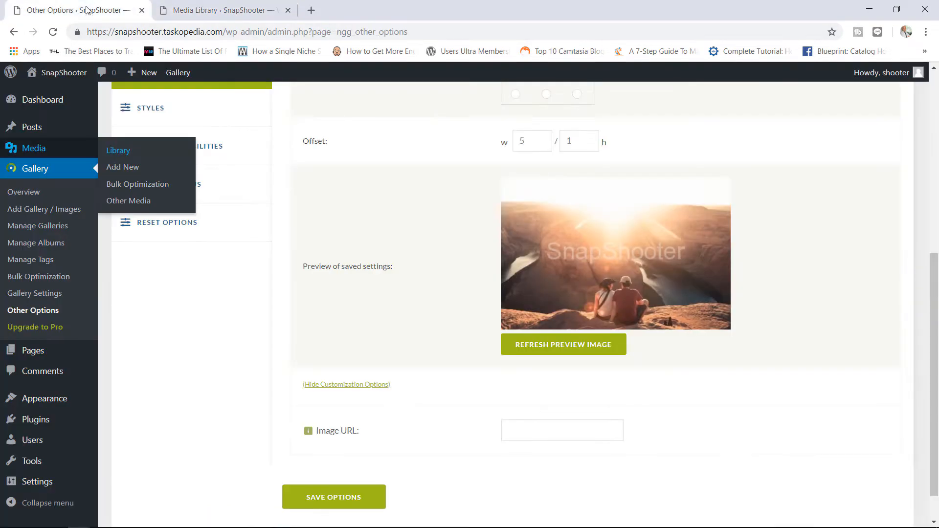
- Paste the watermark.png address into the Image URL field and save the options
click(522, 428)
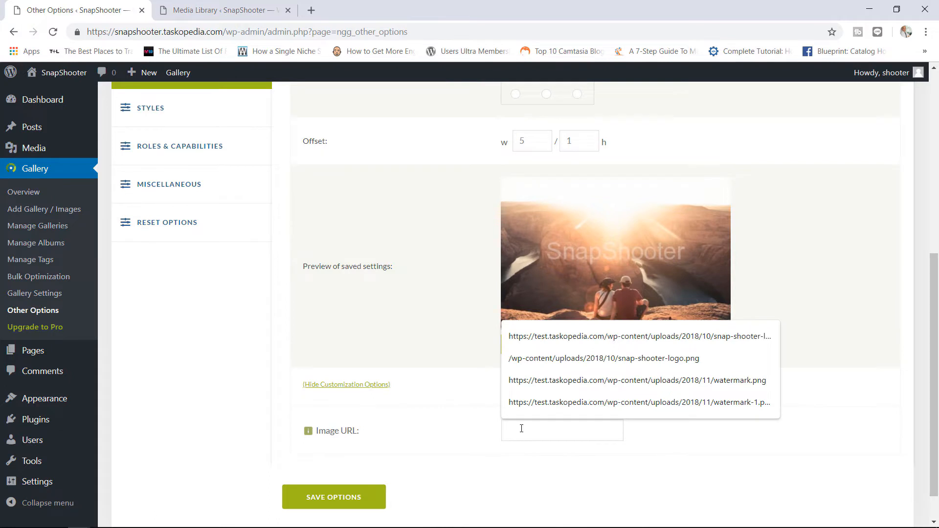
key(ctrl+v)
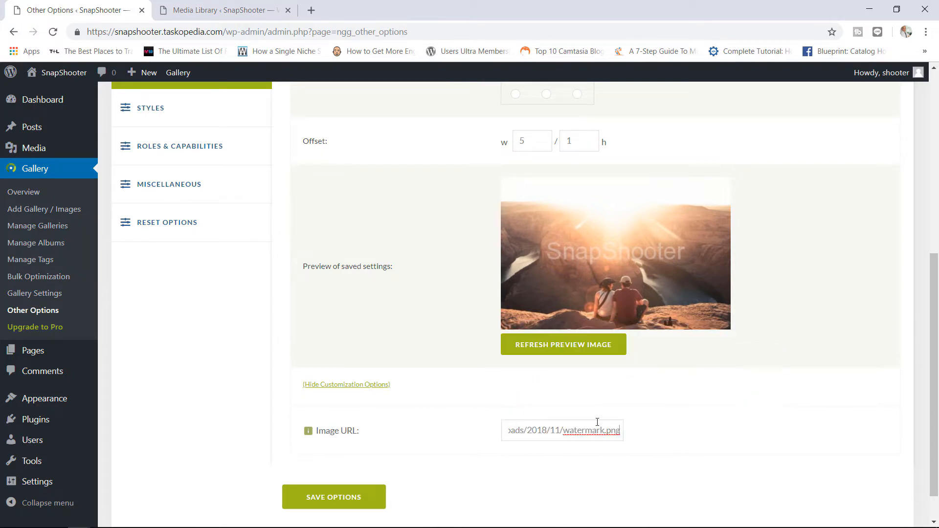
click(362, 493)
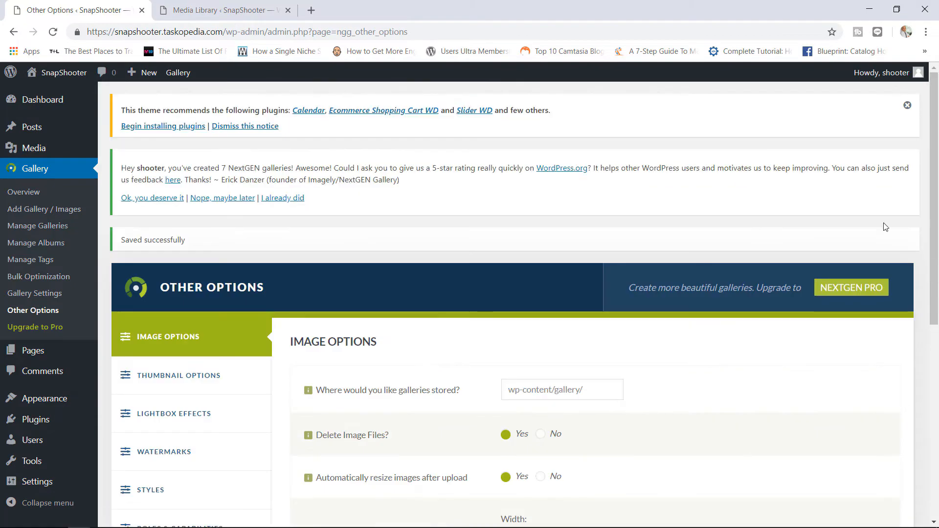
- Reopen the Watermarks section and refresh the watermark preview image
drag(934, 213, 924, 283)
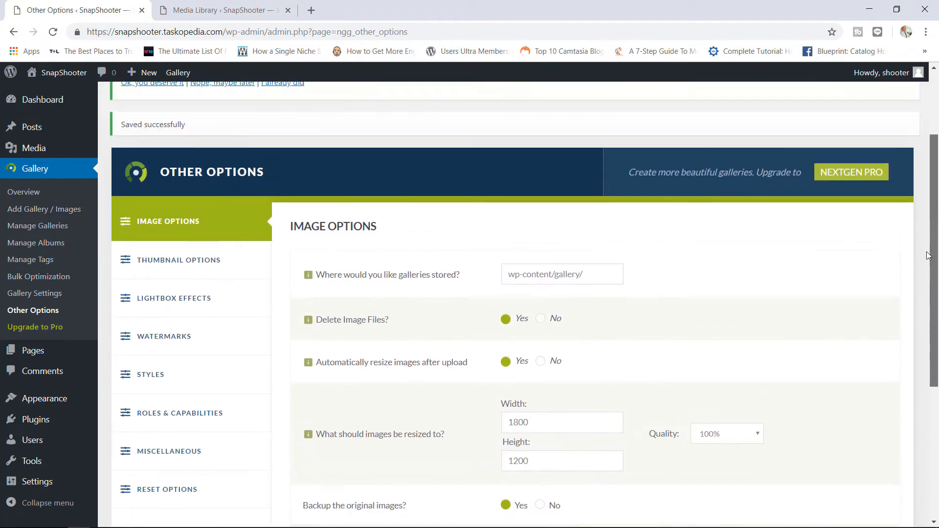
click(173, 337)
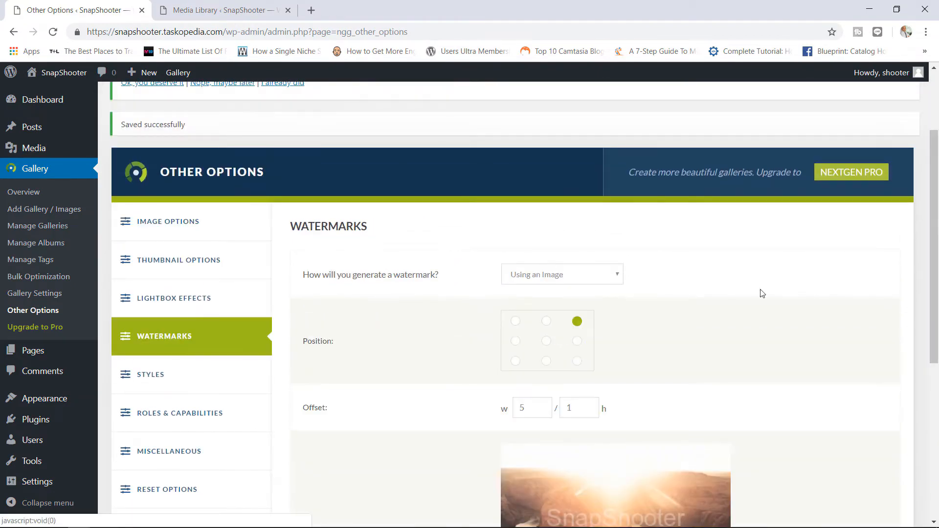
drag(924, 203, 924, 304)
scroll(618, 319, down, 1)
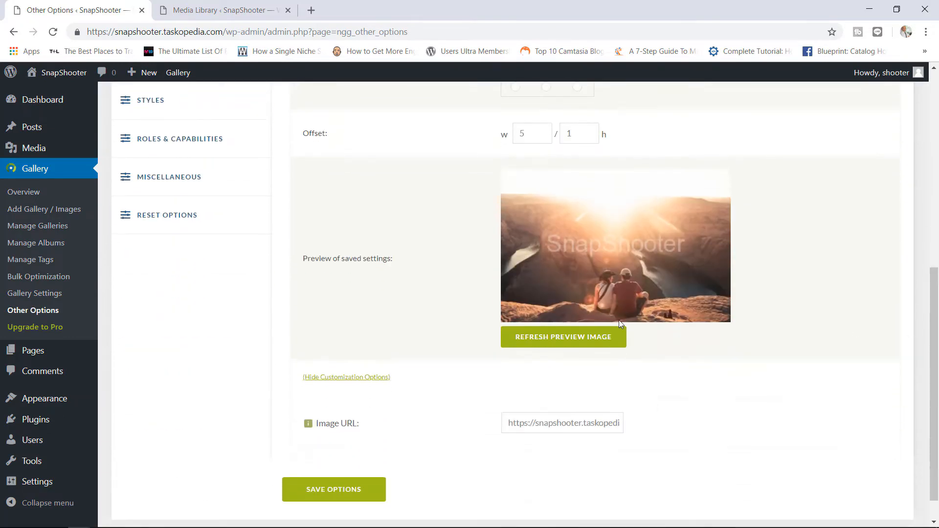
click(556, 342)
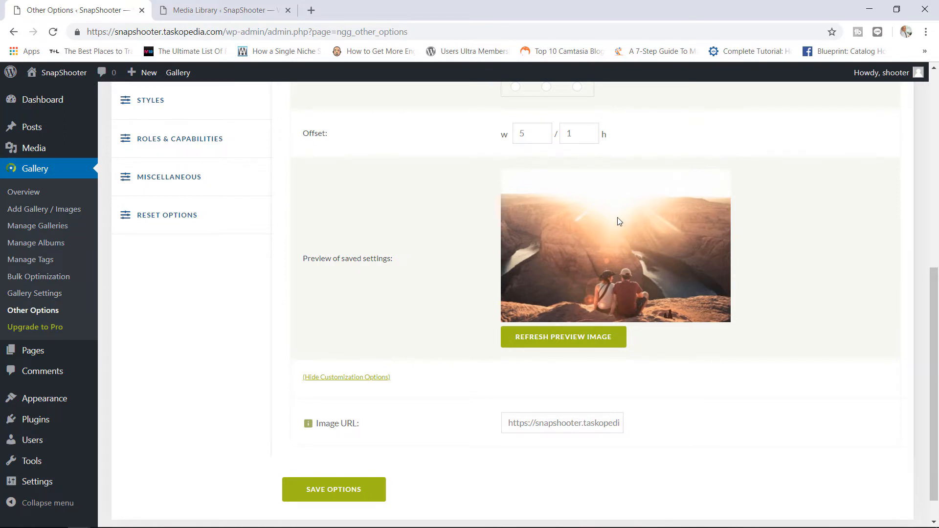
- Apply the 'Set watermark' bulk action to the Sports gallery and confirm with OK
click(39, 229)
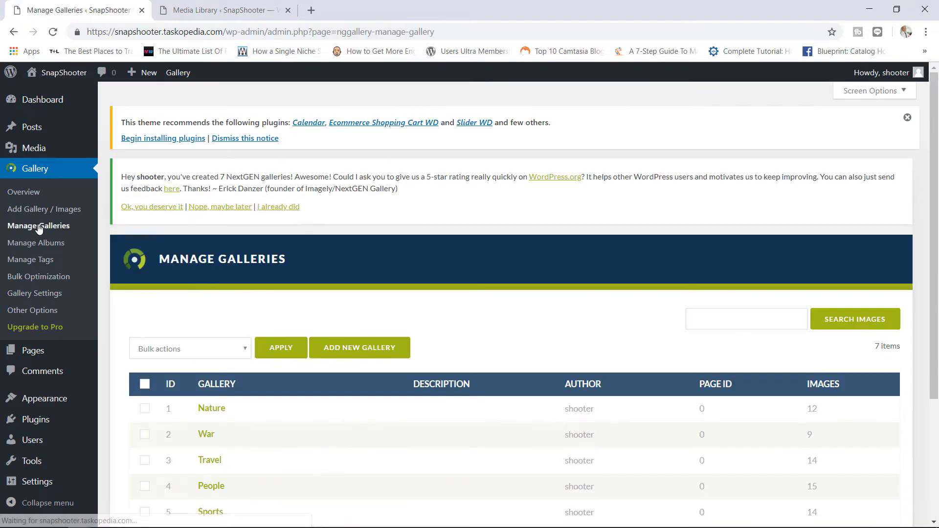
drag(934, 112, 930, 192)
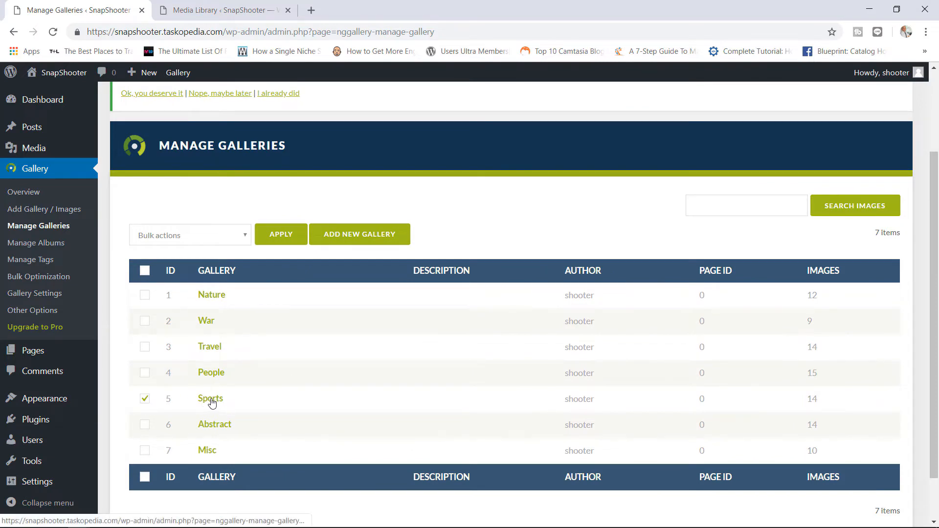
click(219, 244)
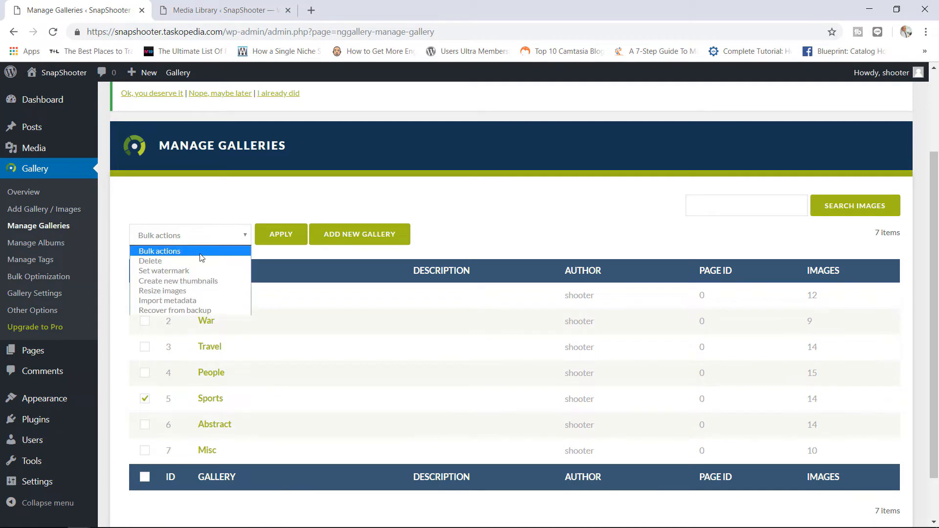
click(172, 272)
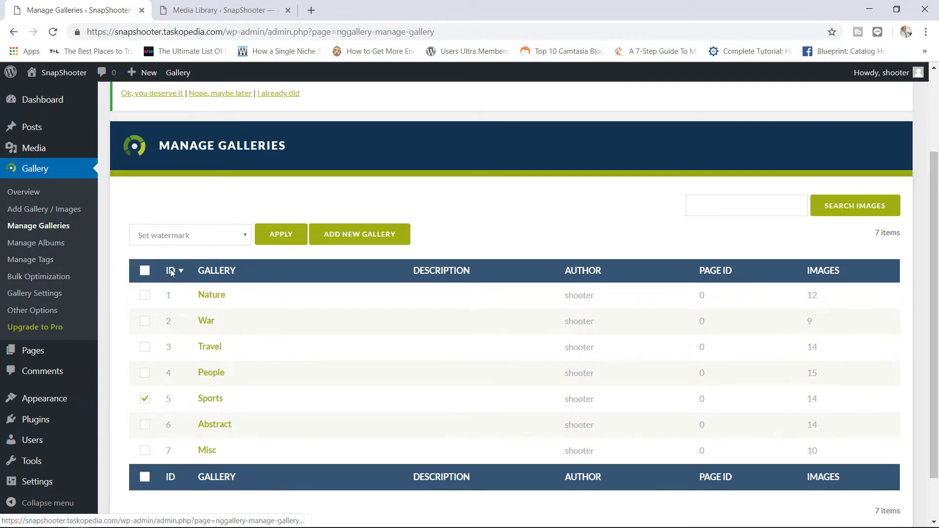
click(281, 236)
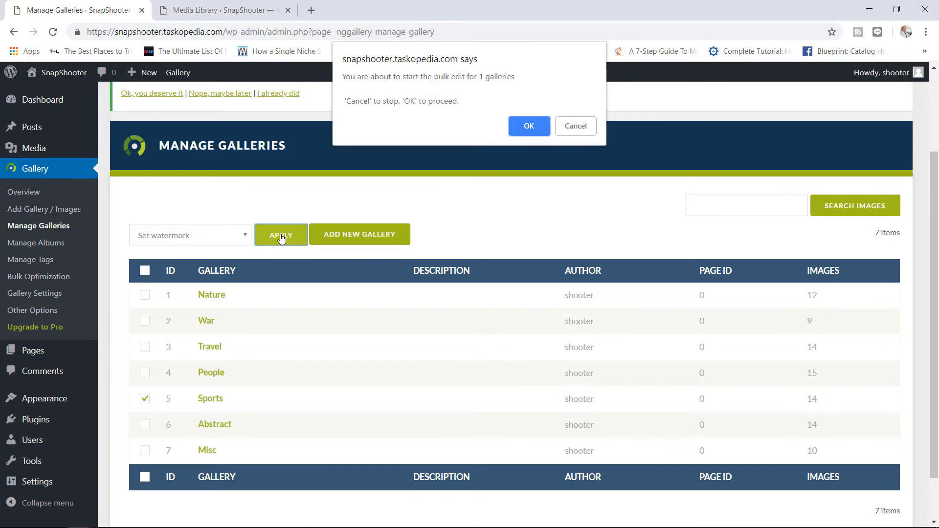
click(528, 126)
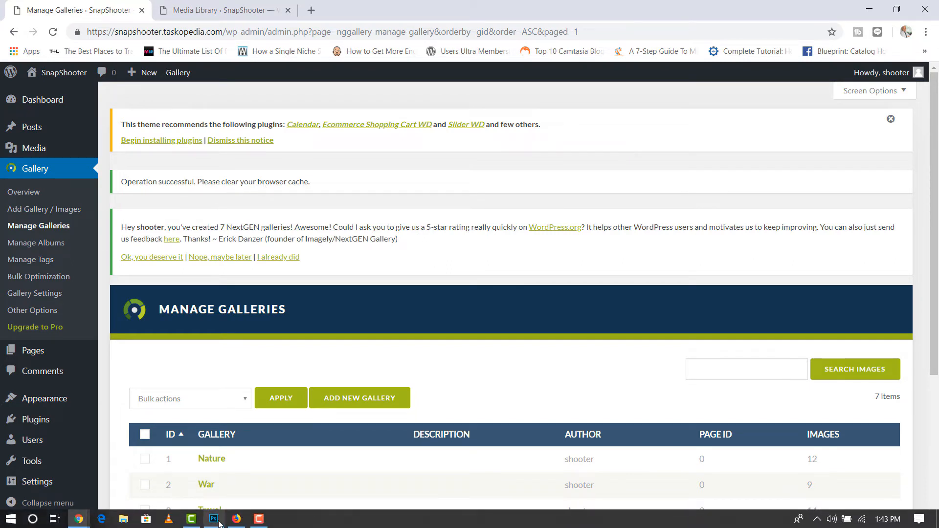
- Open the live Sports gallery in Firefox and enlarge the boxer photo
click(236, 518)
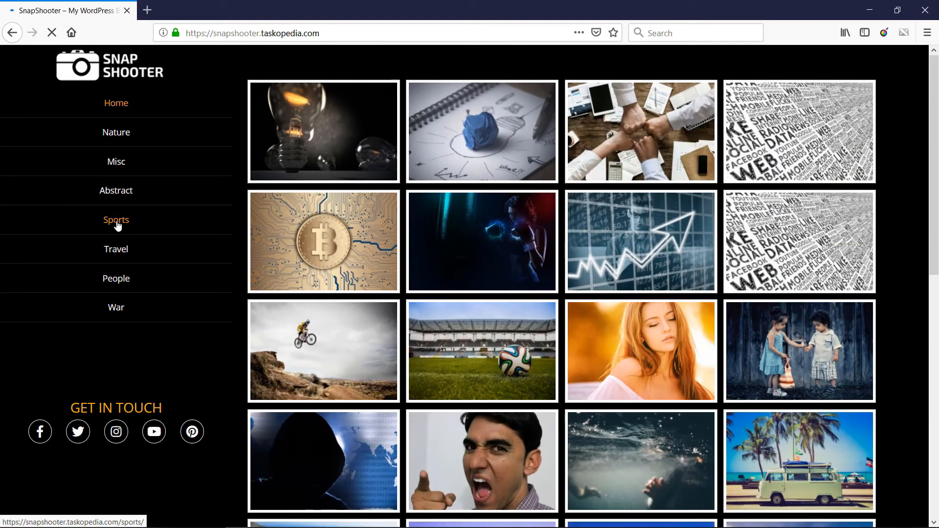
click(117, 223)
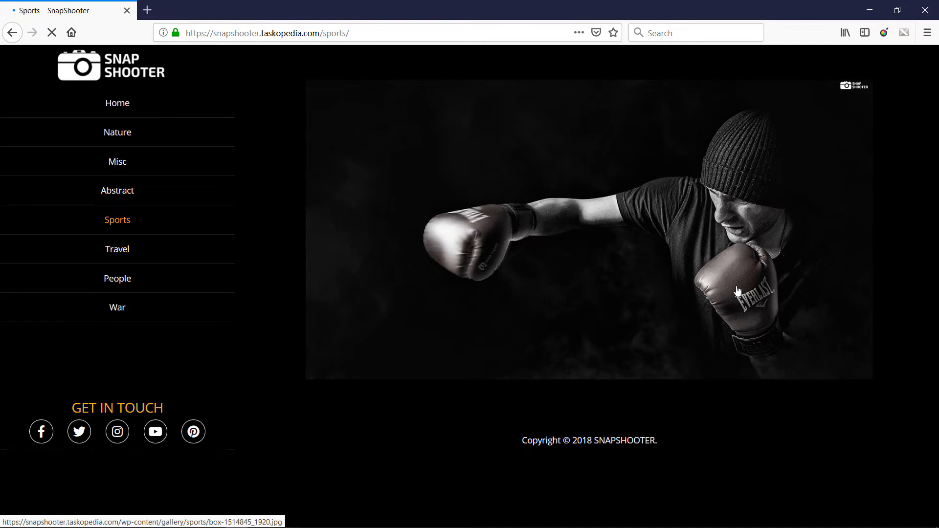
click(615, 293)
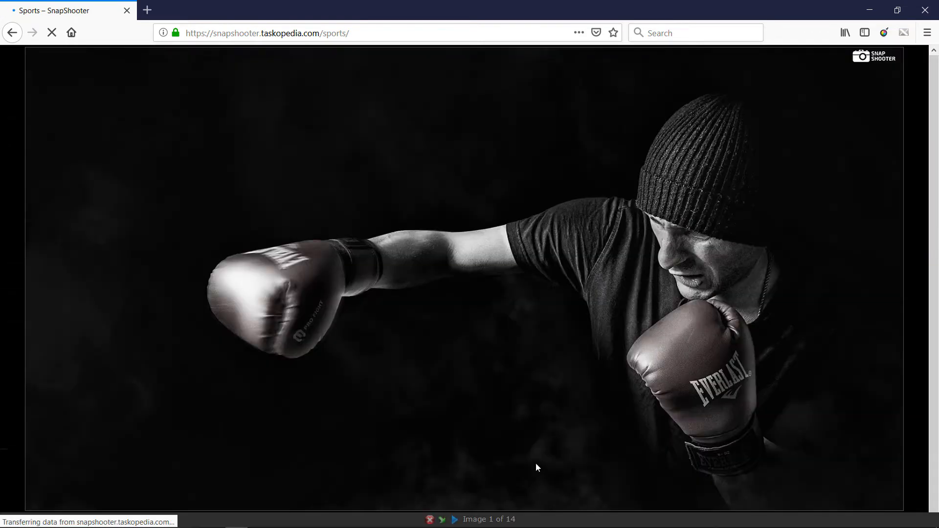
- Page through the surfer, bike jump, stadium and sprinters photos to check the watermark
click(455, 520)
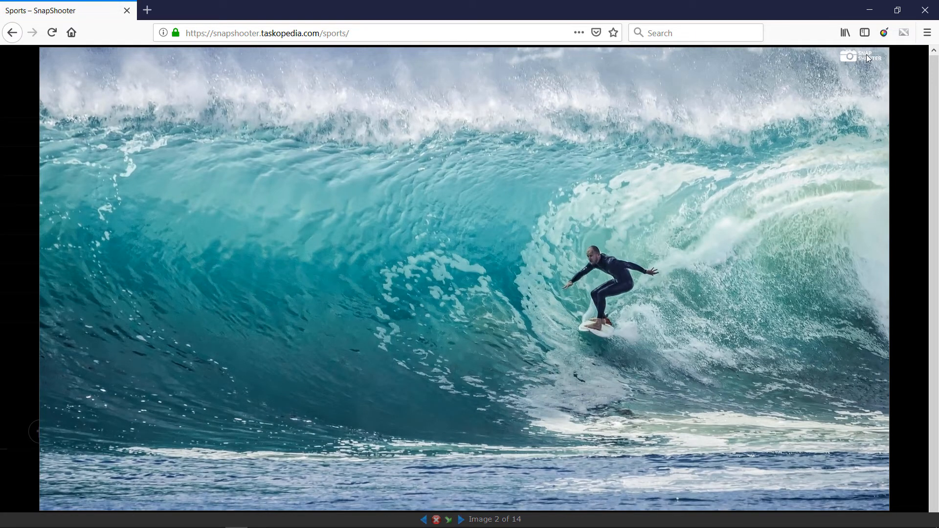
click(459, 520)
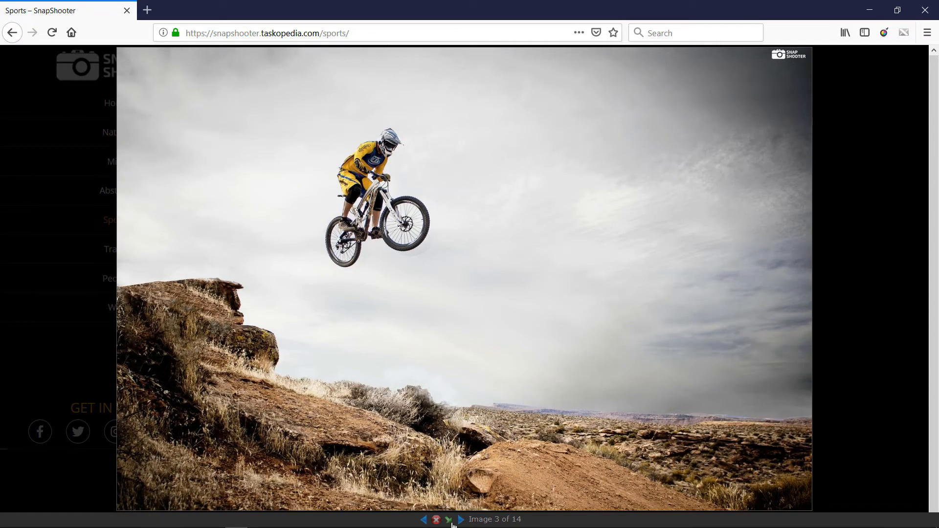
click(460, 520)
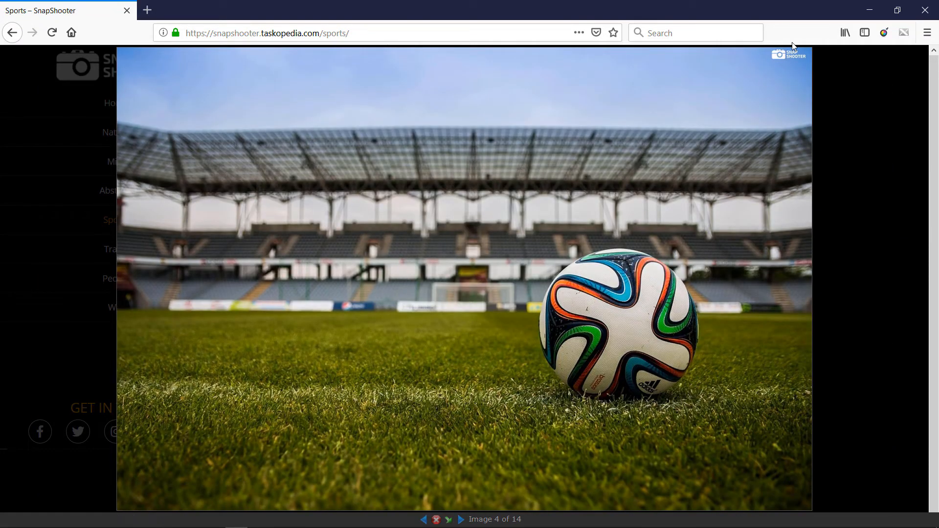
click(460, 520)
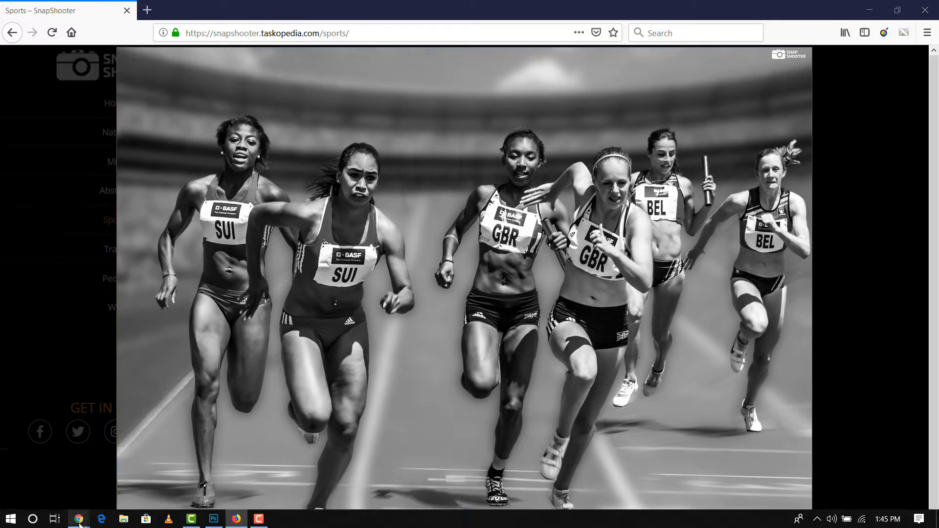
mouse_move(79, 518)
click(218, 485)
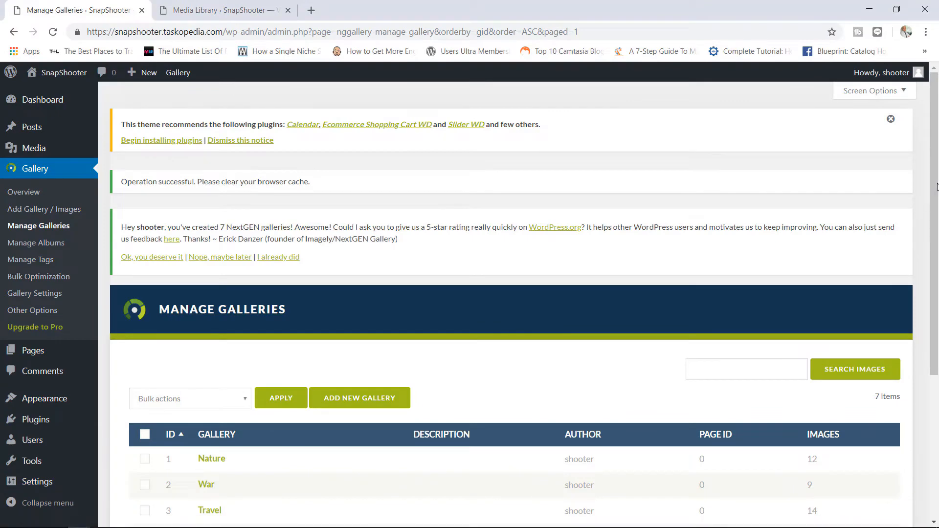
- Run the 'Recover from backup' bulk action on the Sports gallery and confirm with OK
scroll(932, 234, down, 3)
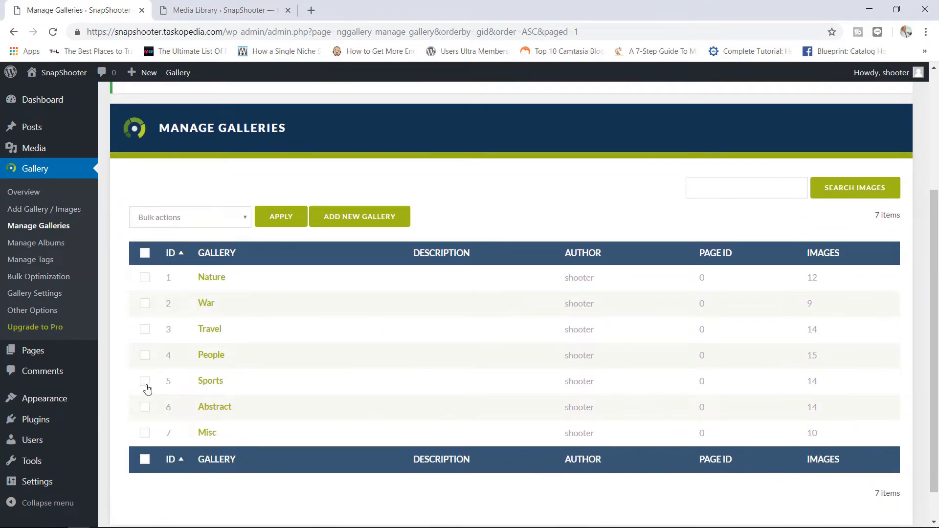
click(231, 219)
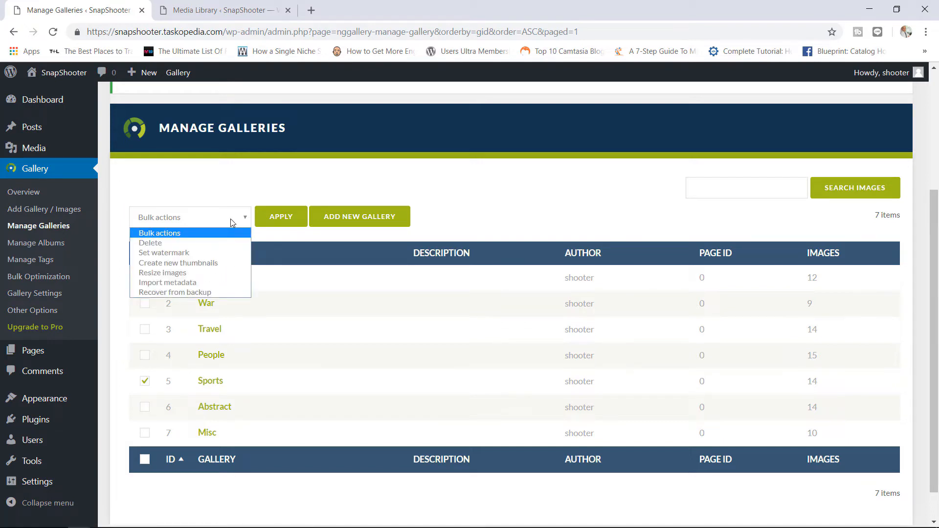
click(197, 293)
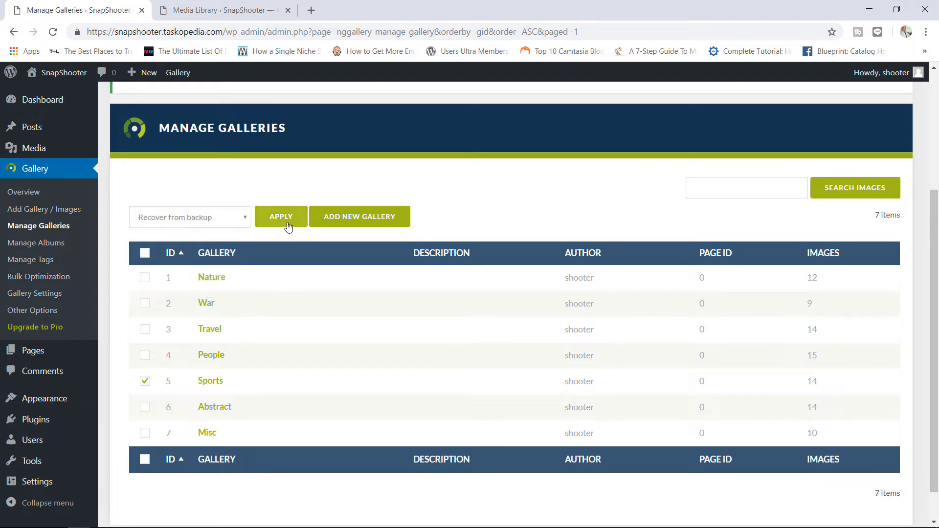
click(288, 225)
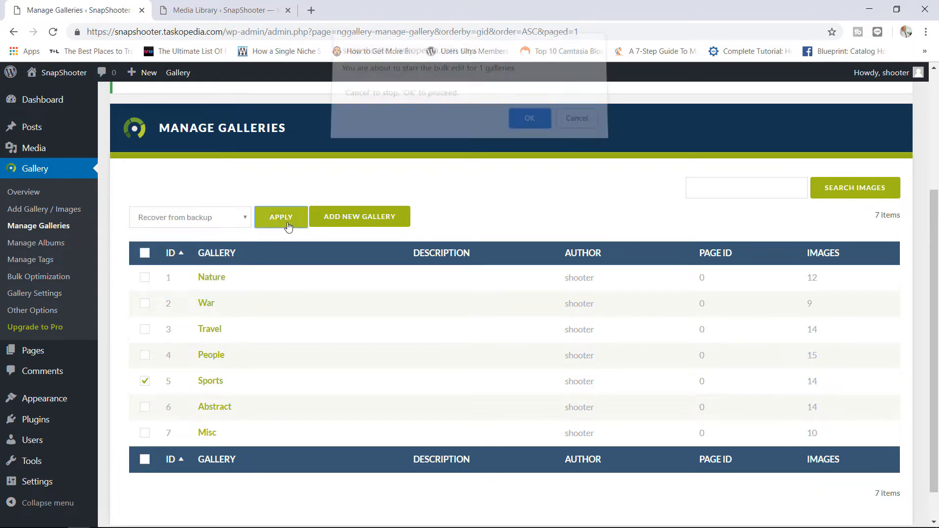
click(521, 122)
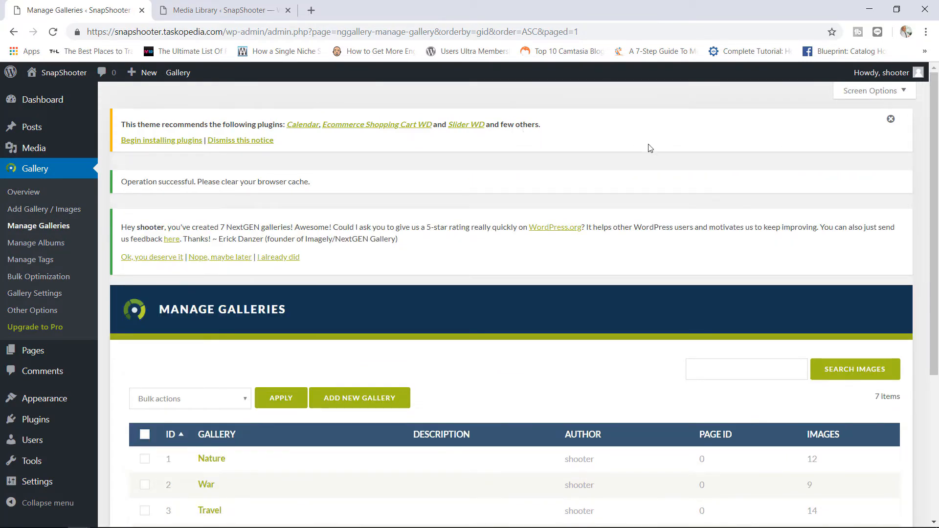
mouse_move(184, 519)
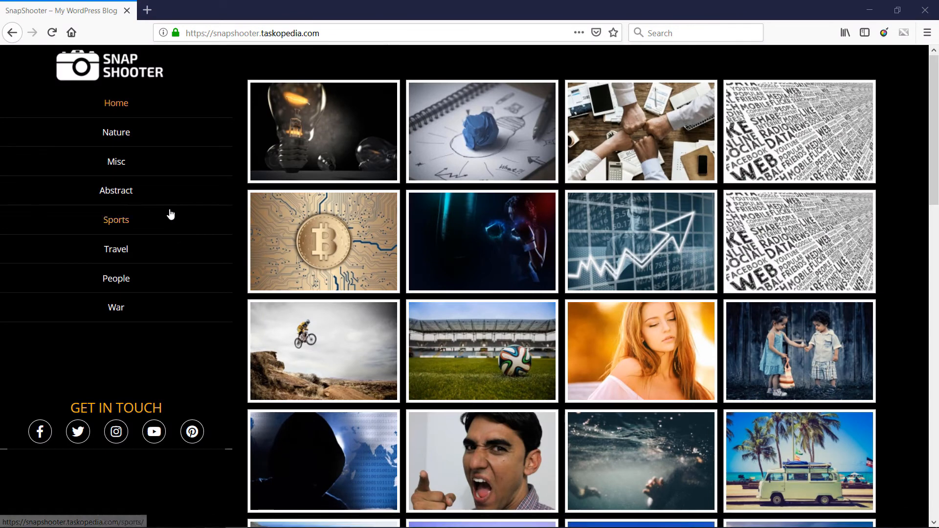
click(55, 37)
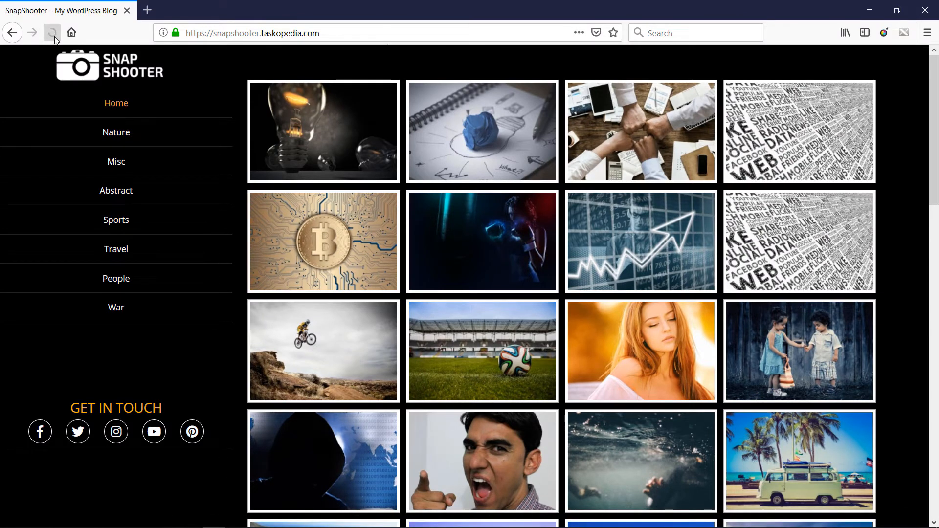
click(55, 37)
click(121, 219)
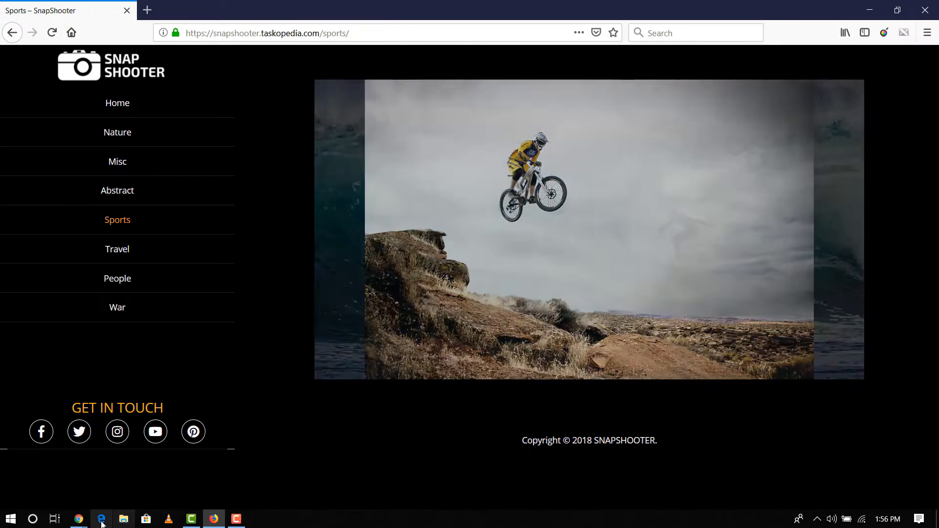
mouse_move(81, 520)
click(197, 467)
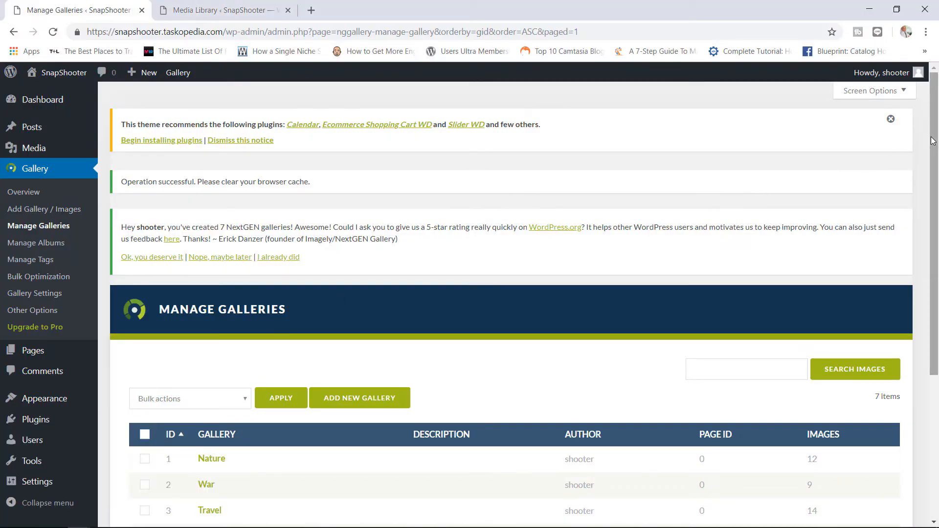
scroll(350, 236, down, 3)
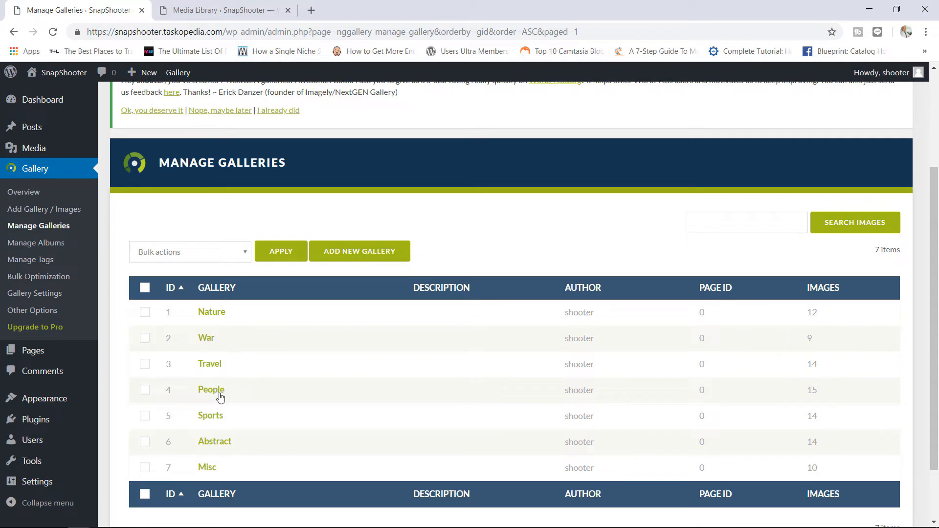
click(221, 449)
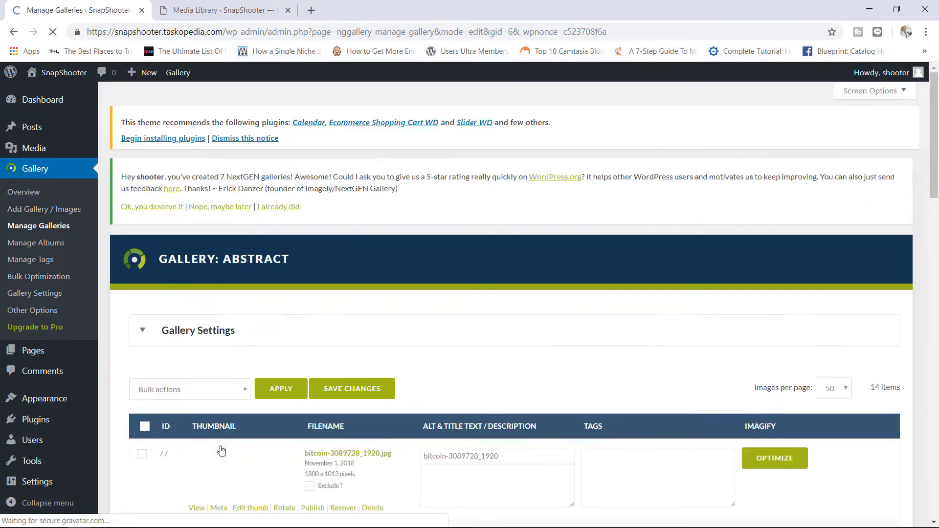
drag(930, 139, 930, 221)
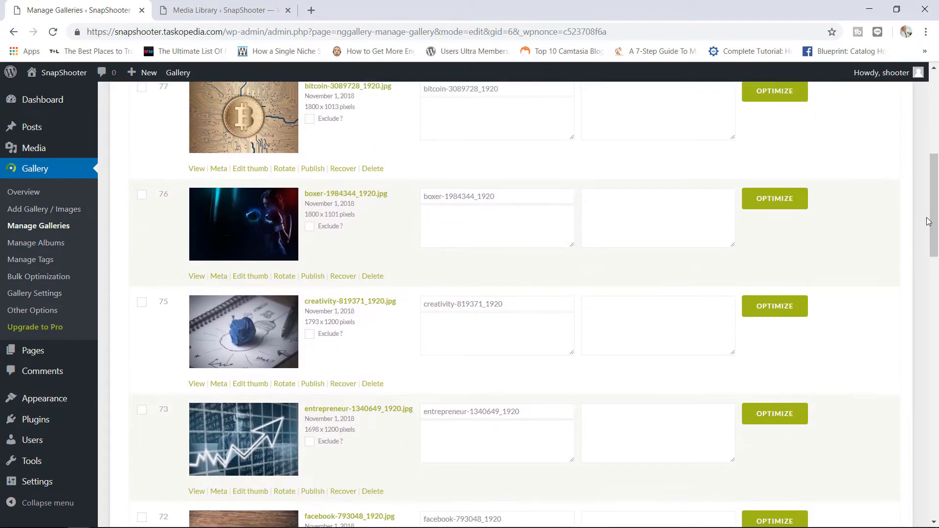
click(146, 199)
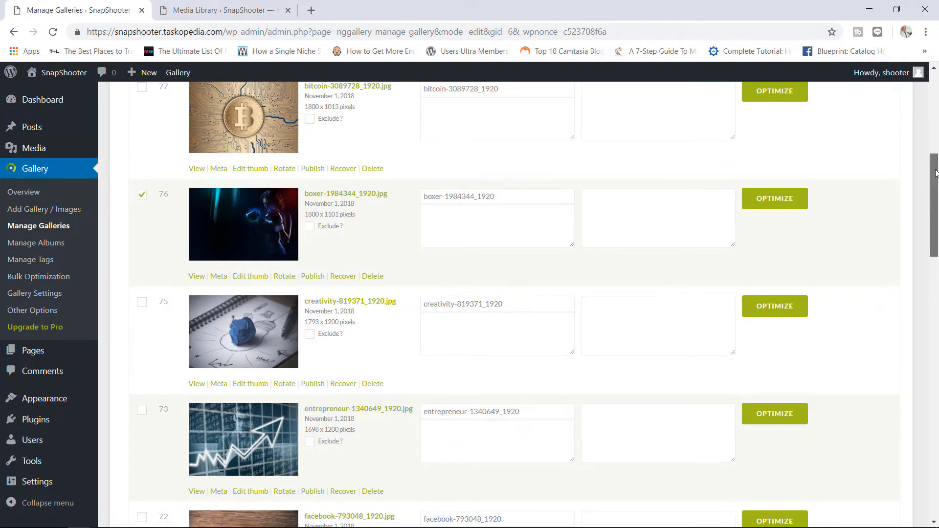
drag(935, 171, 936, 125)
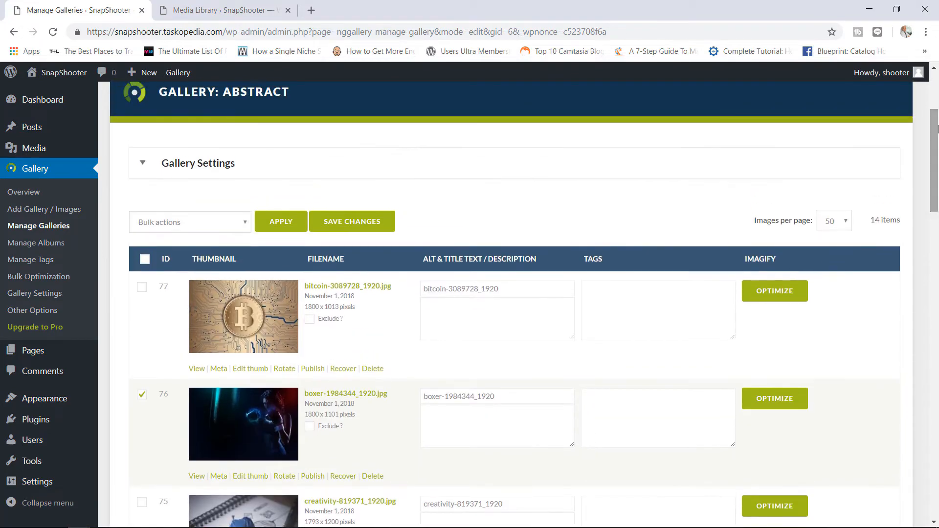
click(212, 223)
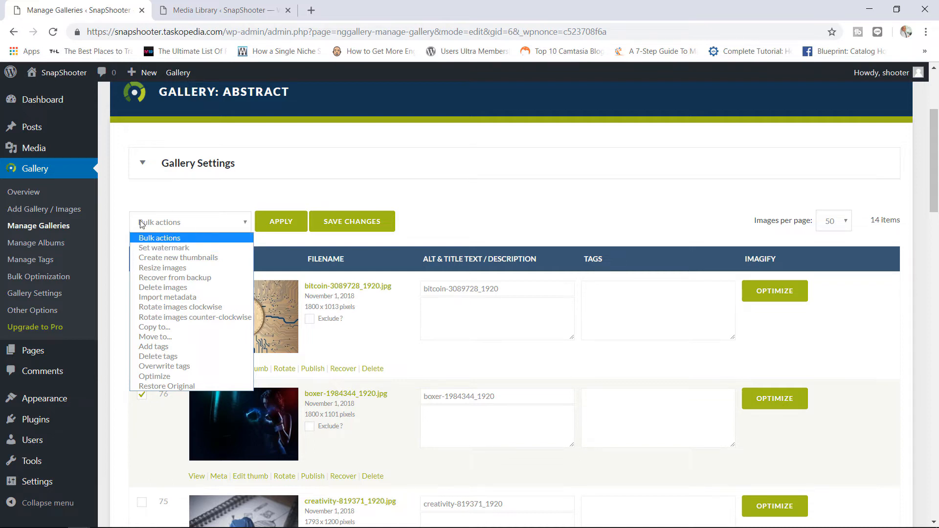
click(16, 34)
click(16, 33)
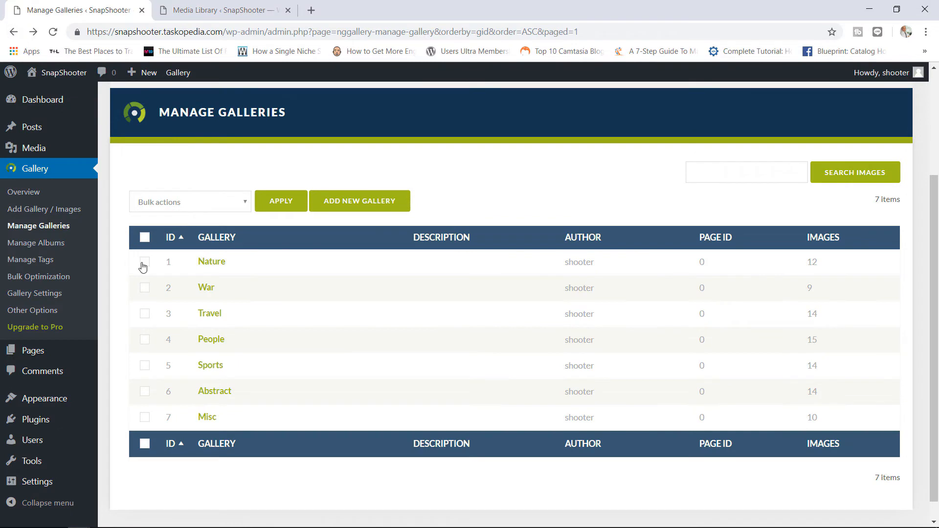
- Select all seven galleries and apply the 'Set watermark' bulk action, confirming with OK
click(145, 238)
click(223, 207)
click(204, 244)
click(281, 201)
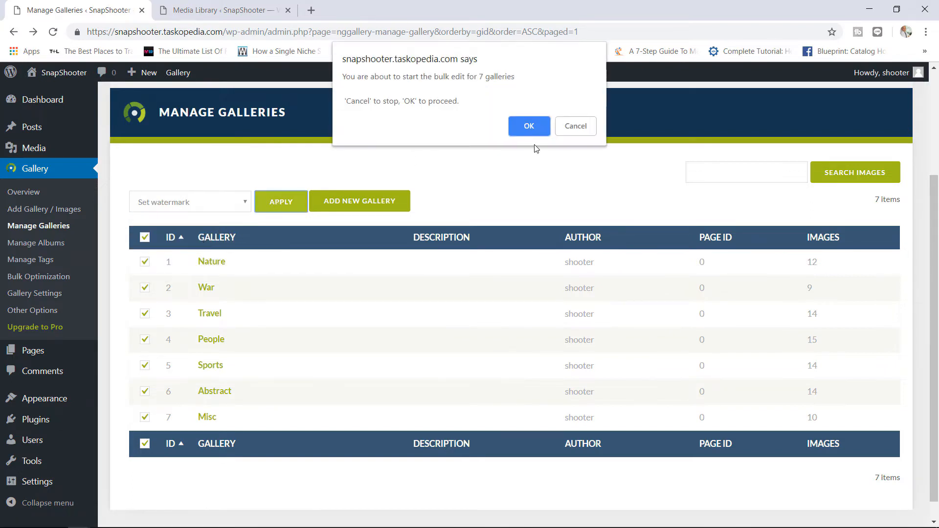
click(529, 122)
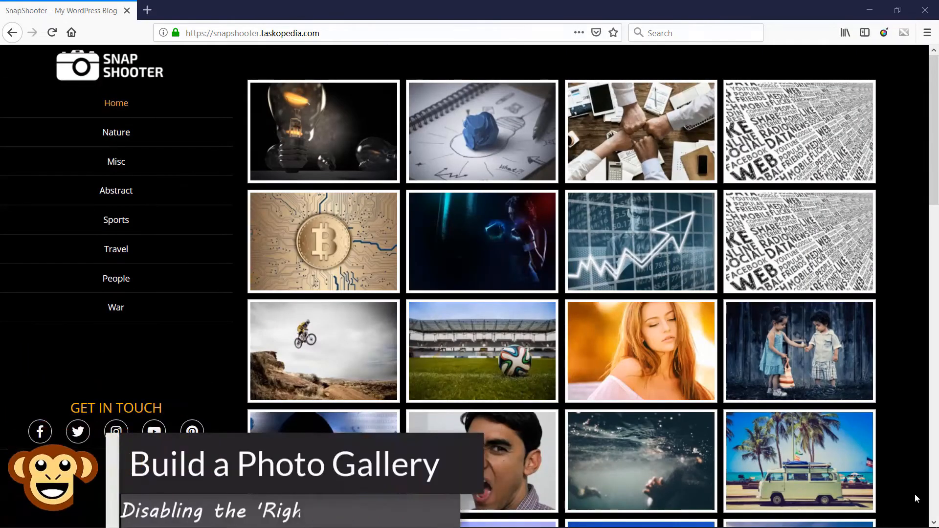
- View the blue paper ball photo enlarged, then enlarge the lightbulb photo
click(486, 141)
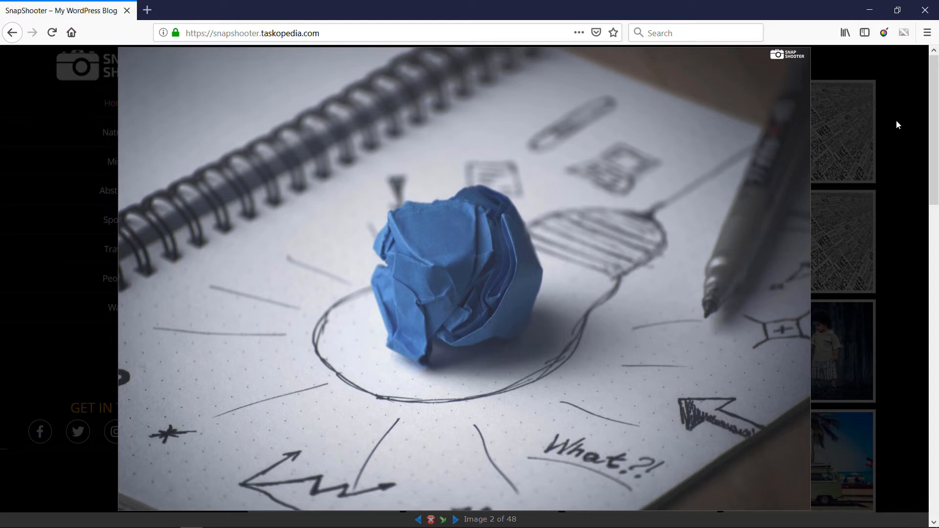
click(431, 520)
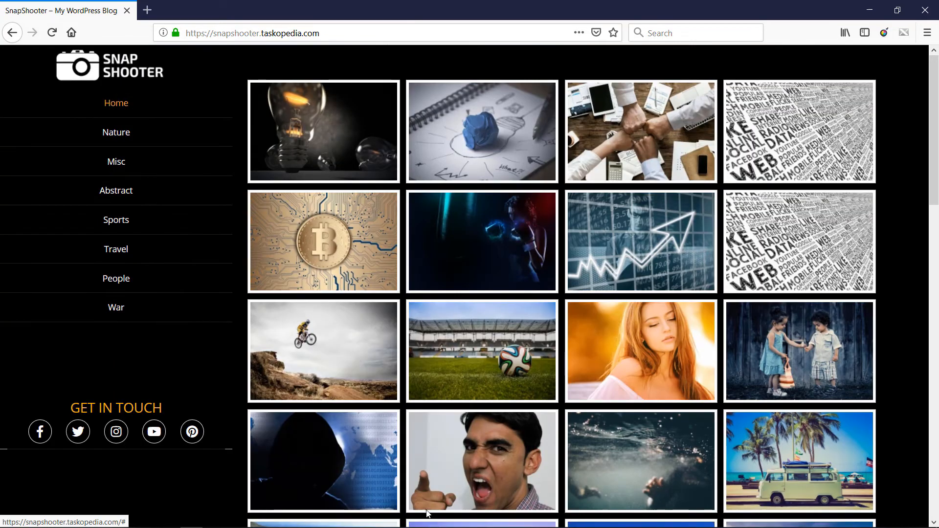
click(326, 115)
- Confirm the watermarked lightbulb photo still offers Save Image As, then switch to Chrome
right_click(395, 123)
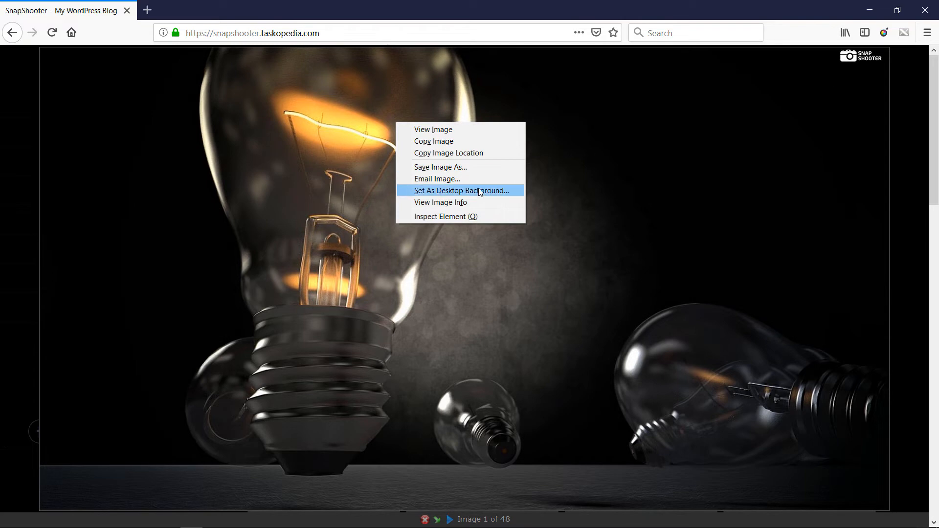
click(910, 130)
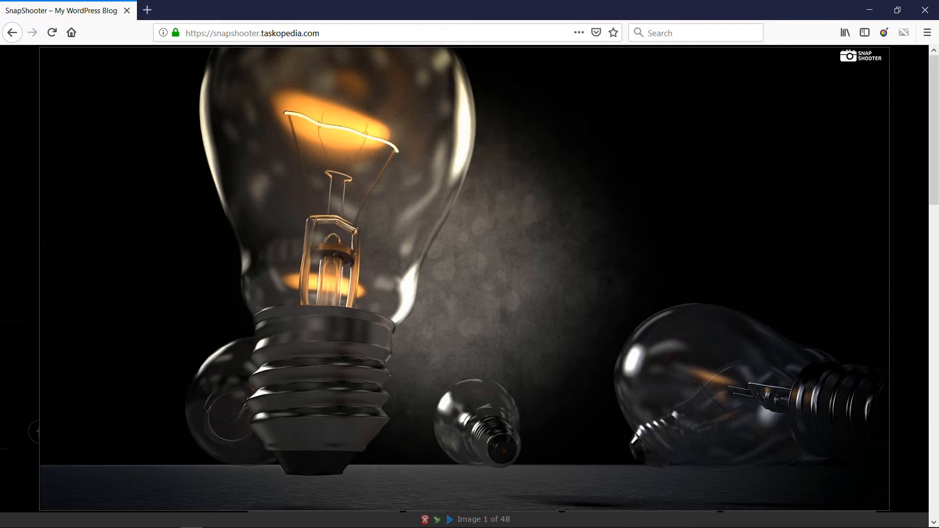
mouse_move(126, 521)
mouse_move(79, 520)
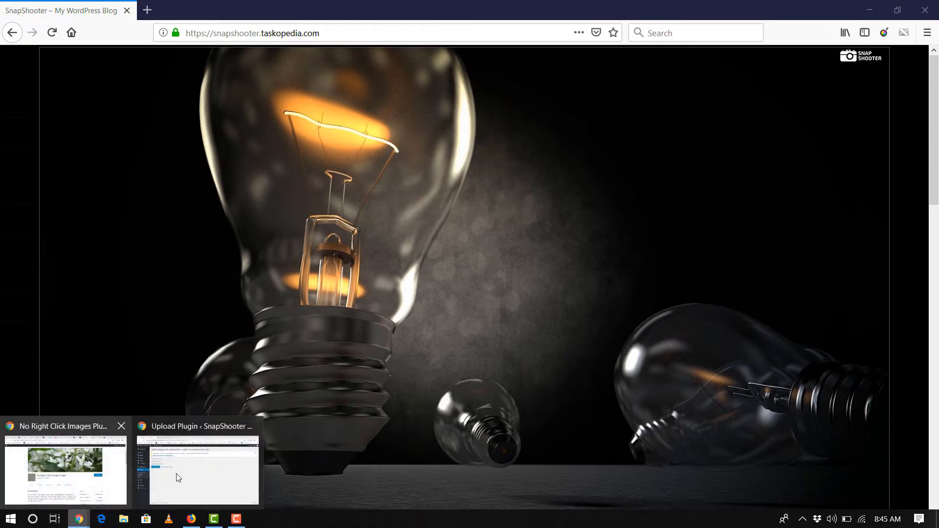
click(228, 459)
- Read the No Right Click Images Plugin description: version 3.4, 20,000+ installs, tested to WordPress 5.0
click(260, 6)
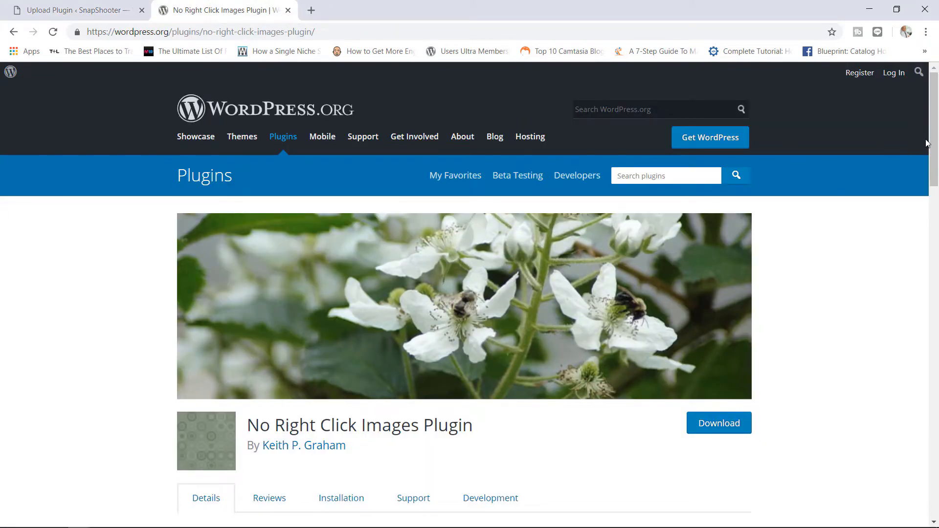
drag(934, 151, 922, 195)
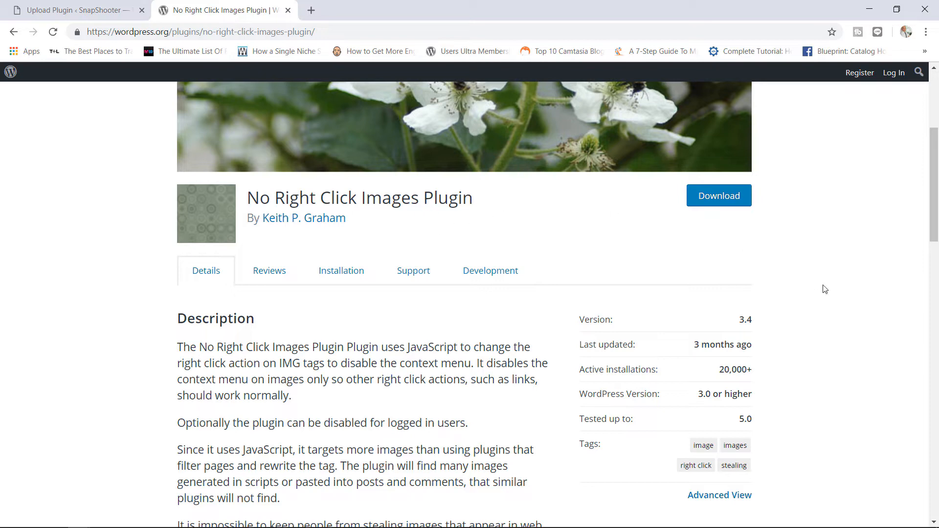
mouse_move(931, 209)
mouse_down()
mouse_move(936, 162)
mouse_move(927, 201)
mouse_up()
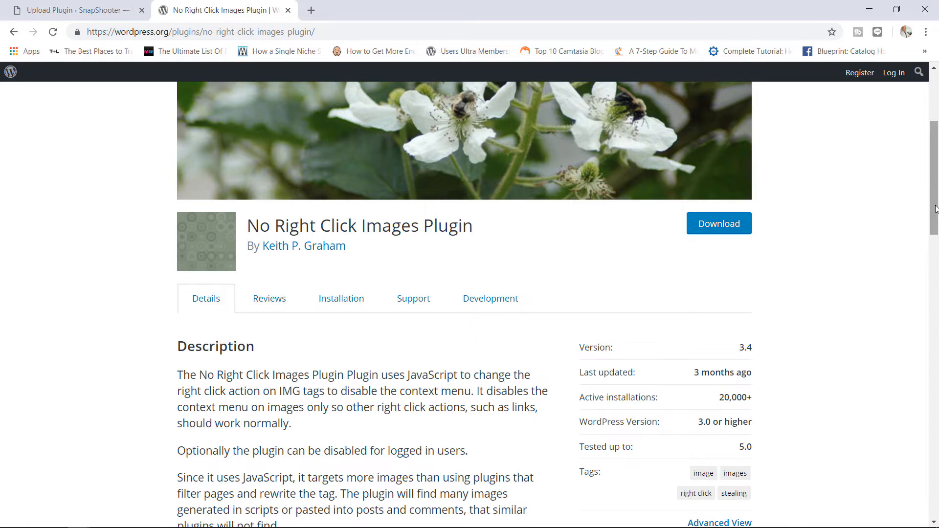
drag(934, 208, 934, 170)
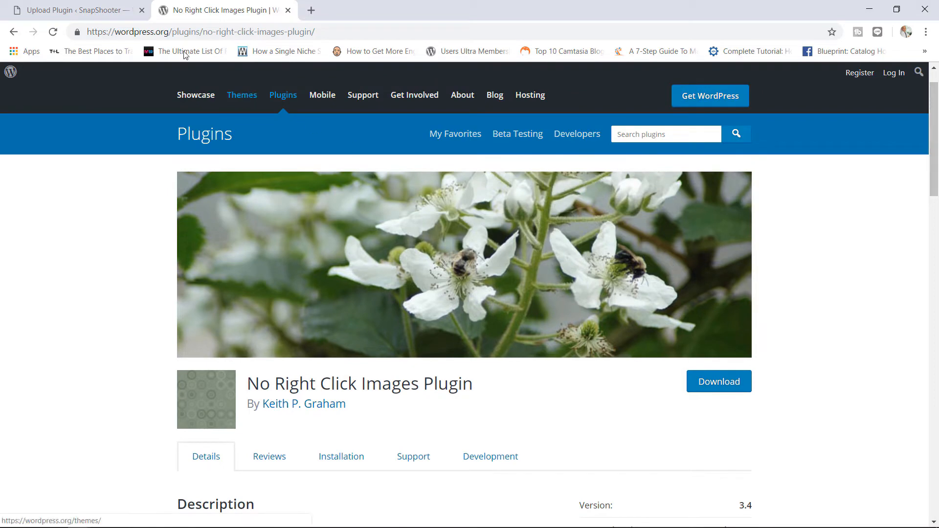
- Activate No Right Click Images Plugin 3.4 and return to the live lightbulb photo in Firefox
click(102, 8)
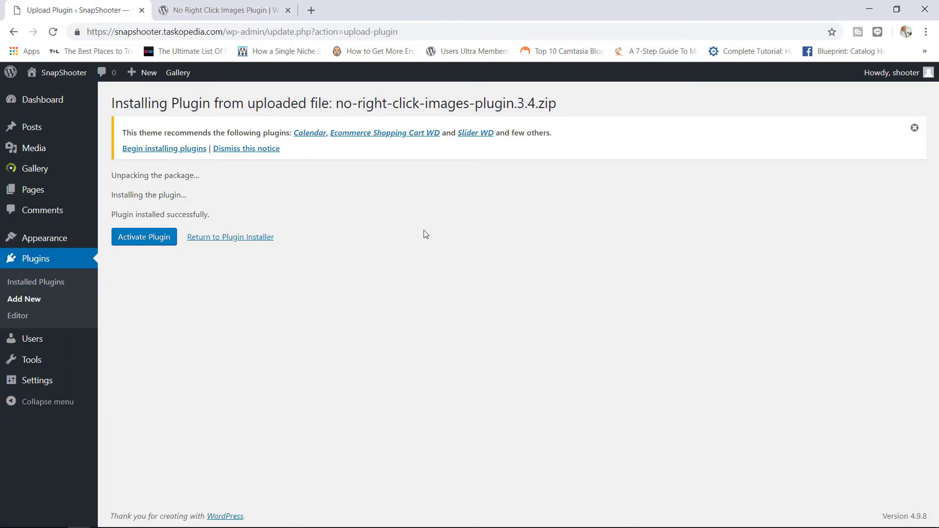
click(146, 239)
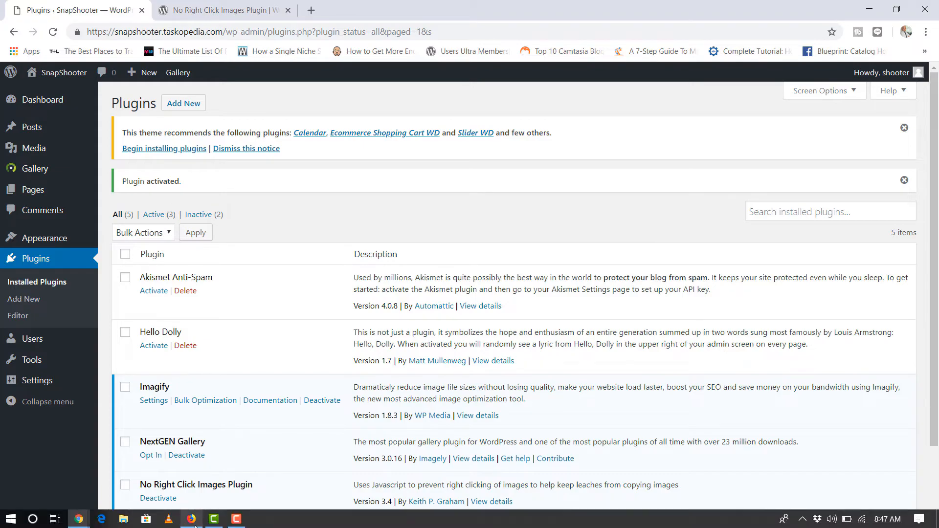
click(194, 525)
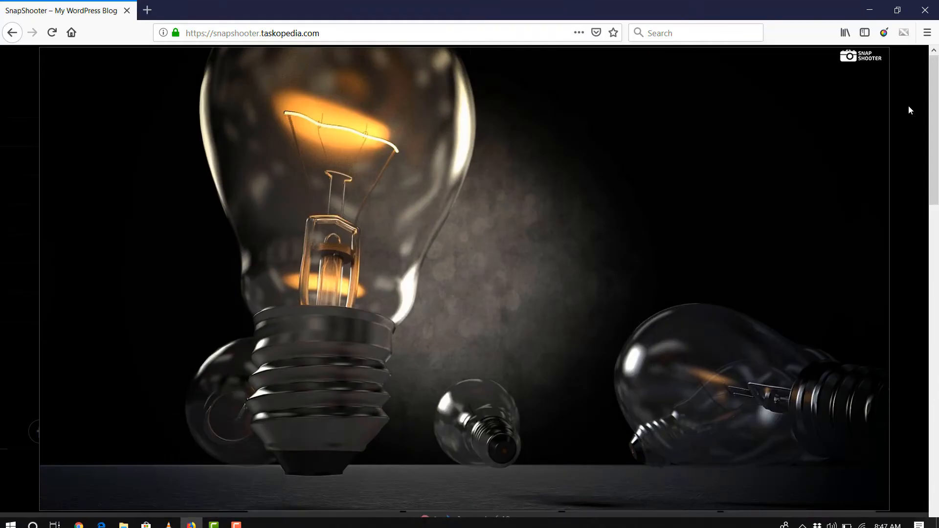
- Close the enlarged photo, reload the gallery, and test right-clicking on the sidebar
click(425, 519)
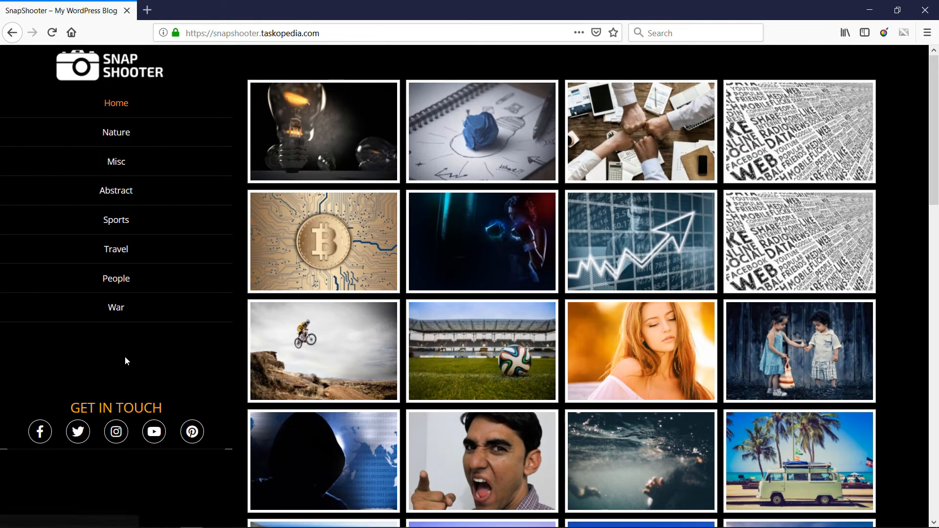
key(F5)
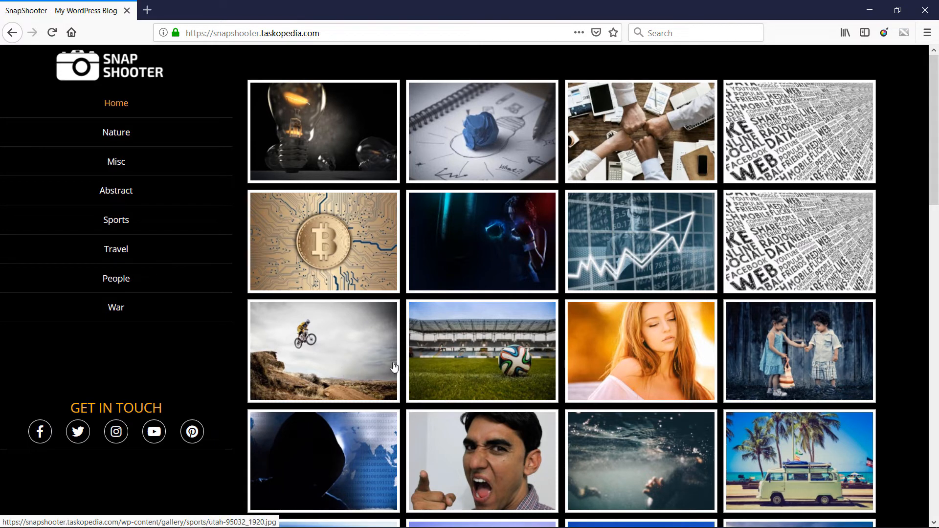
right_click(70, 350)
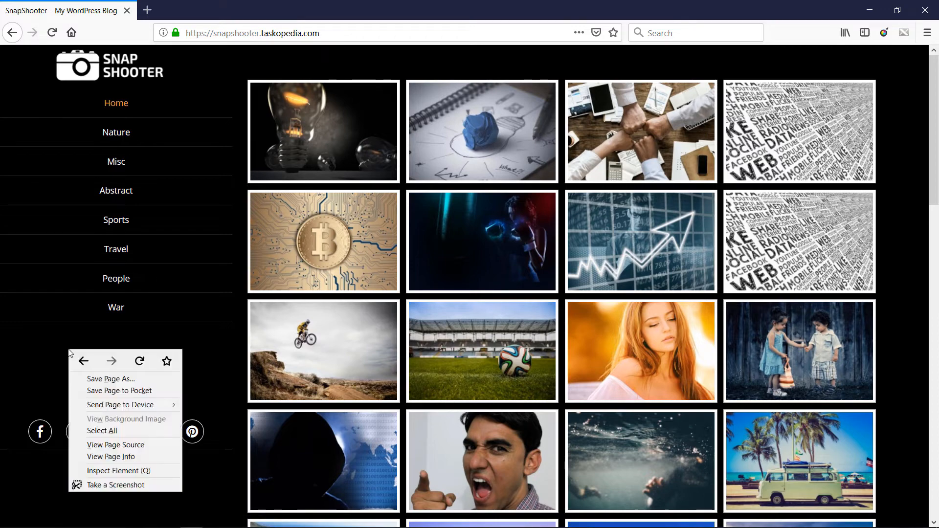
click(26, 346)
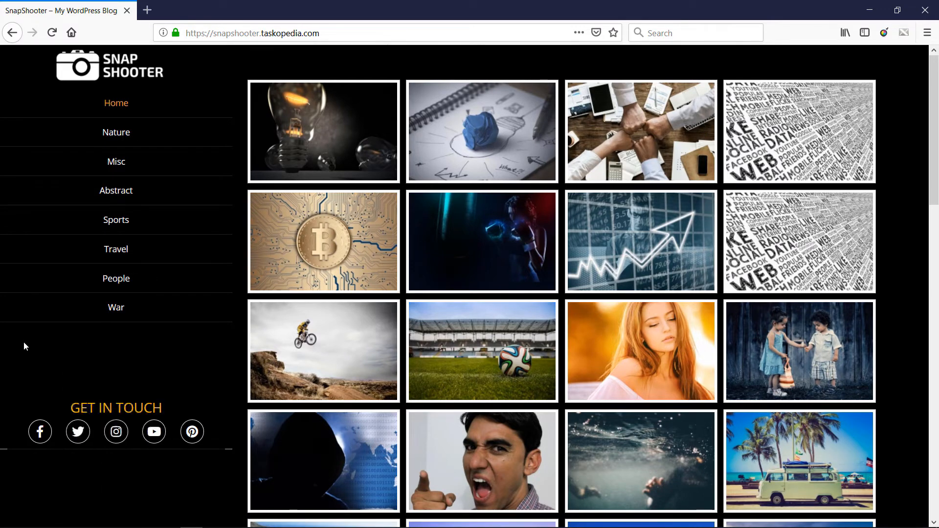
right_click(24, 343)
click(342, 428)
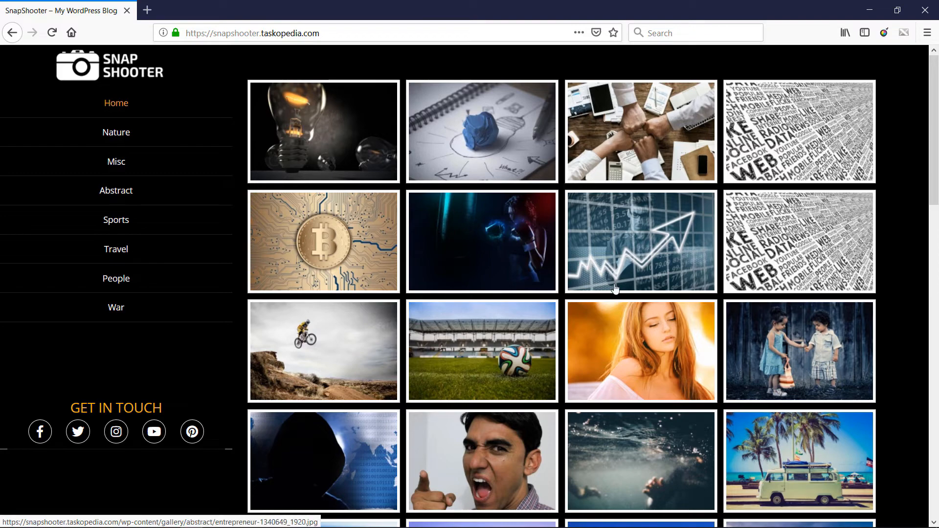
- Open and close the lightbulb photo, then return to Chrome's No Right Click Images Plugin page
click(336, 143)
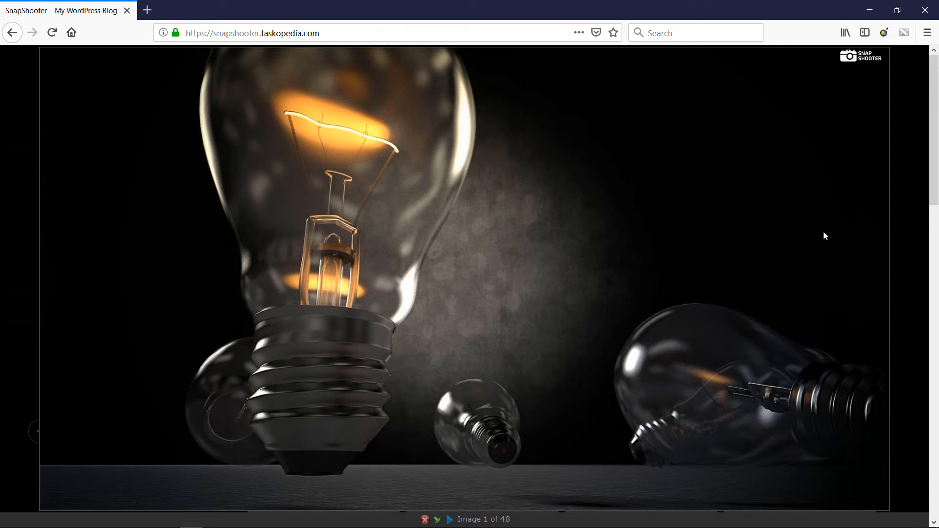
click(425, 520)
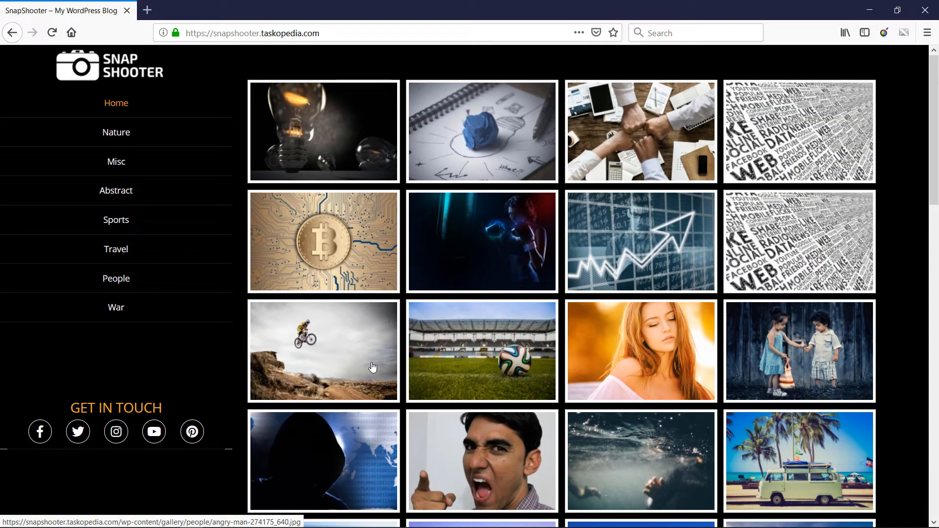
mouse_move(181, 524)
mouse_move(84, 523)
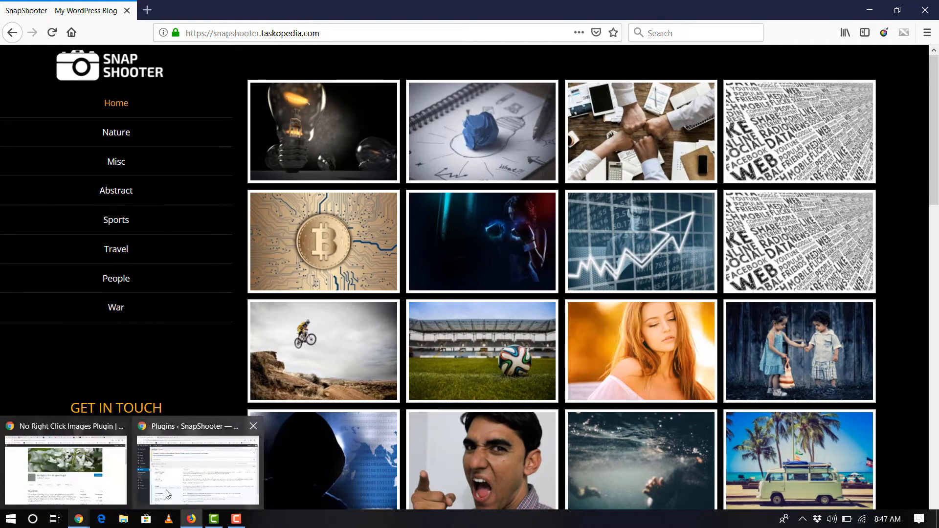
click(197, 469)
click(225, 10)
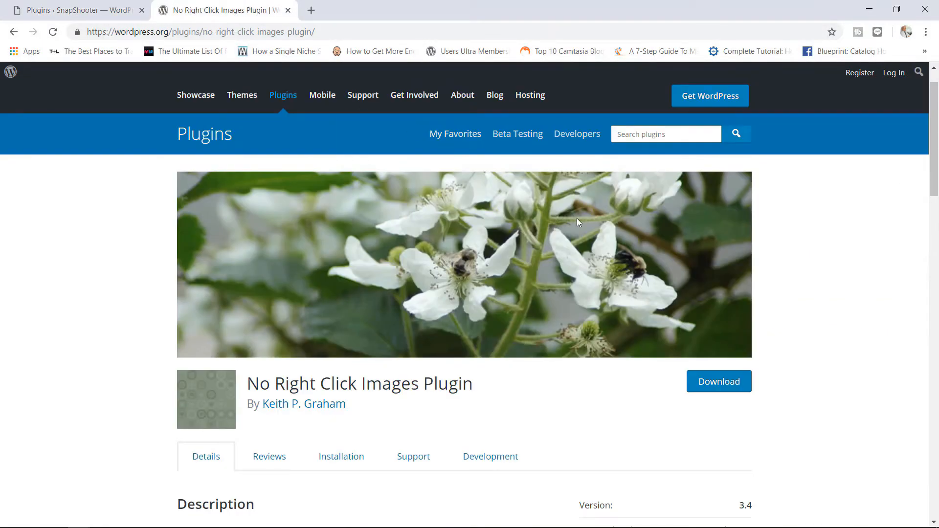
- Scroll down the No Right Click Images Plugin page to read its Description
scroll(740, 235, down, 5)
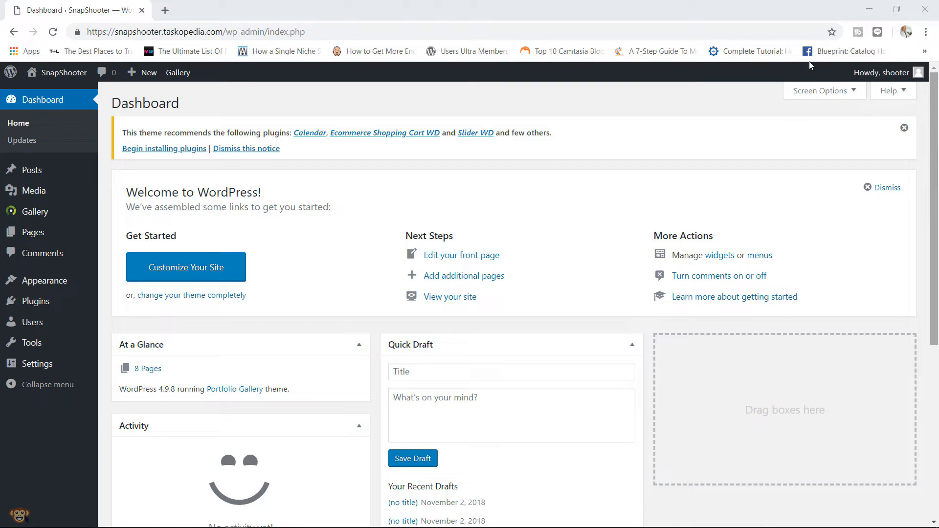
- Open SnapShooter's public home page from the site name in the admin bar
click(67, 78)
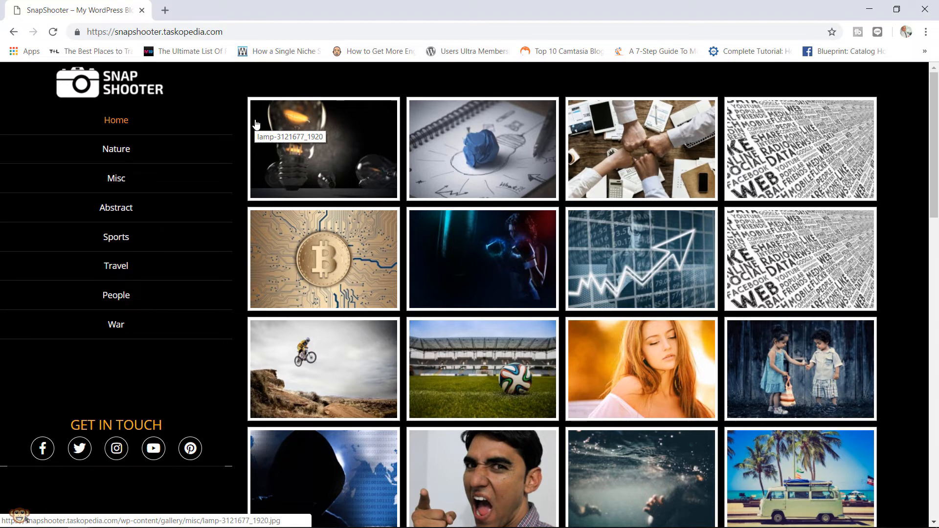
- Reload the gallery home page and return to the SnapShooter dashboard via the admin bar
click(53, 33)
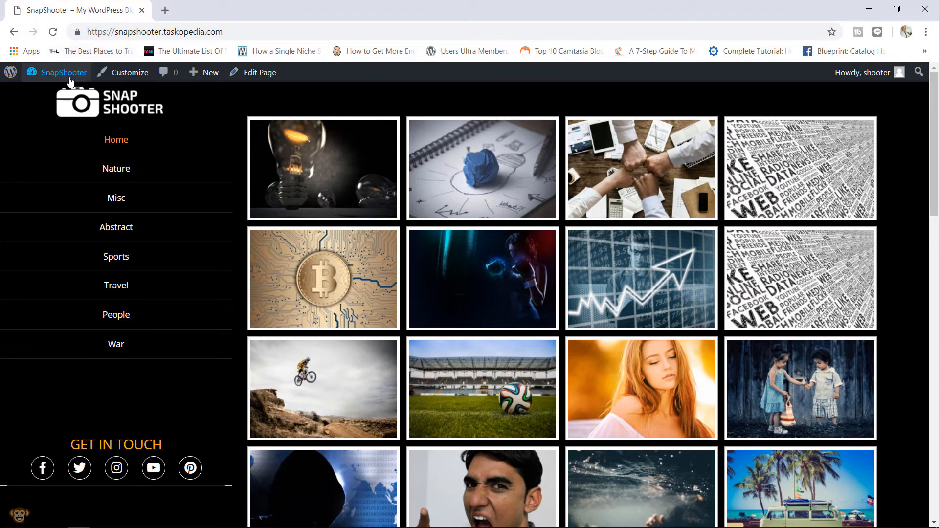
click(70, 81)
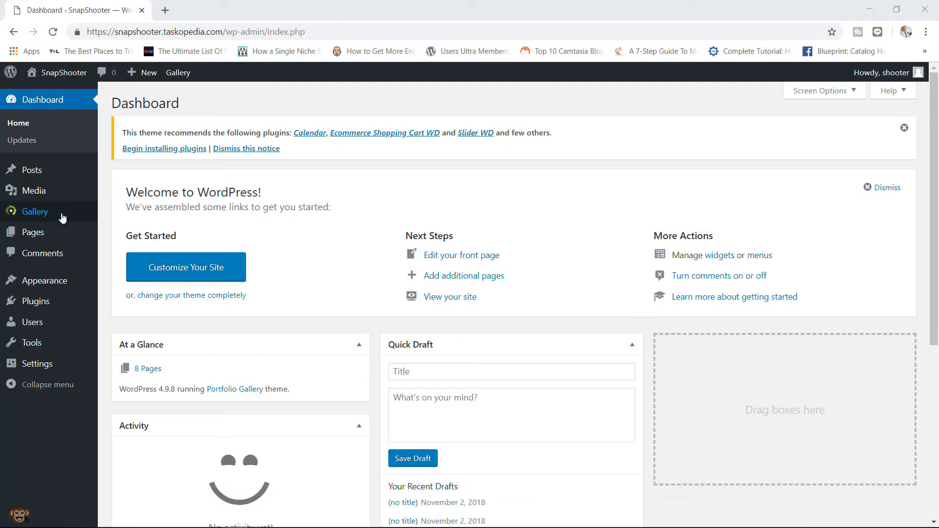
mouse_move(62, 217)
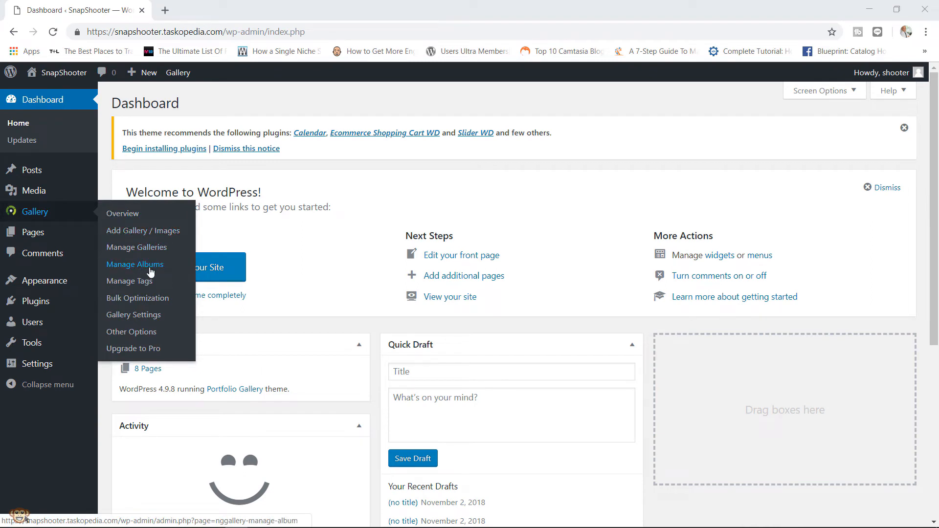
- Add a 'Human' album in Manage Albums, drag People and Sports into it, and update
click(139, 265)
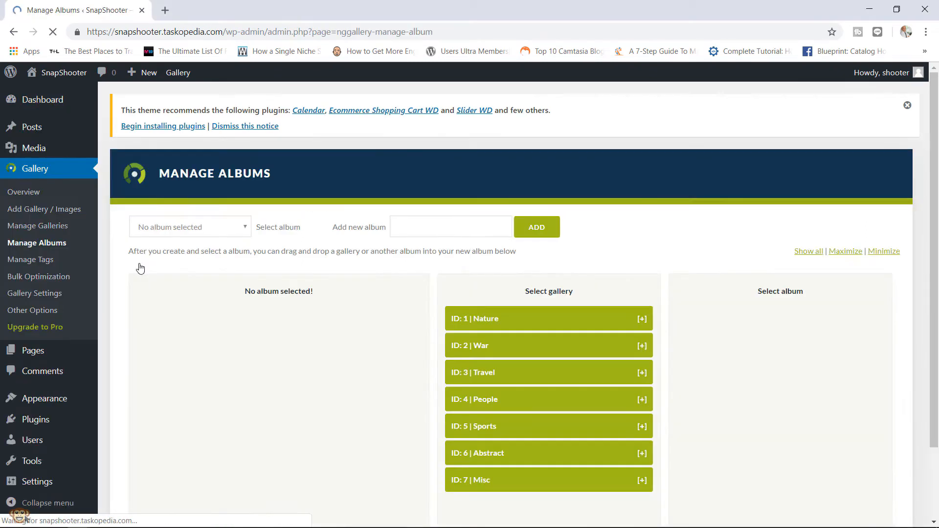
click(435, 228)
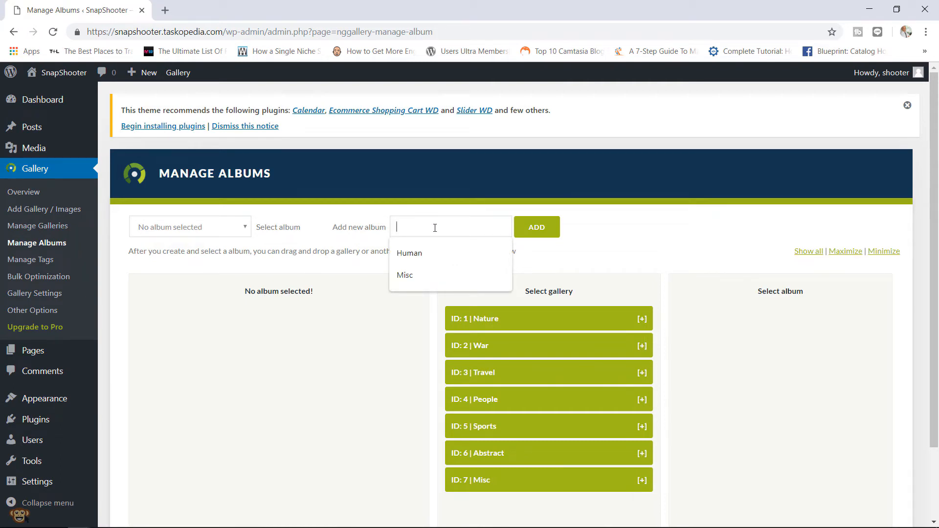
click(429, 262)
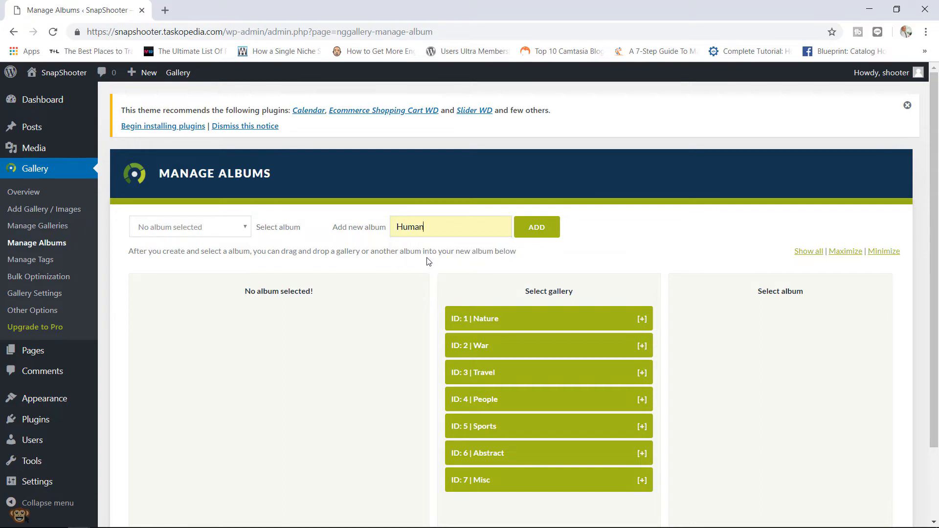
click(538, 232)
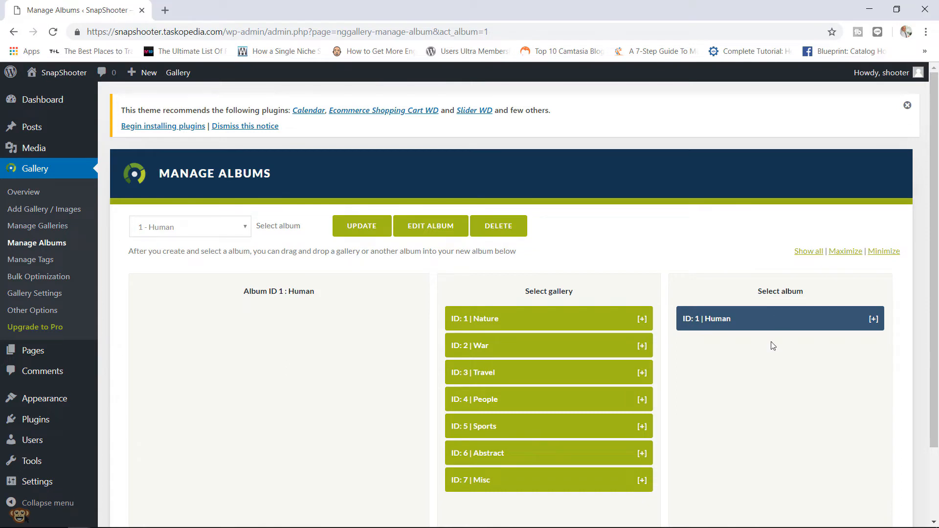
drag(938, 227, 831, 297)
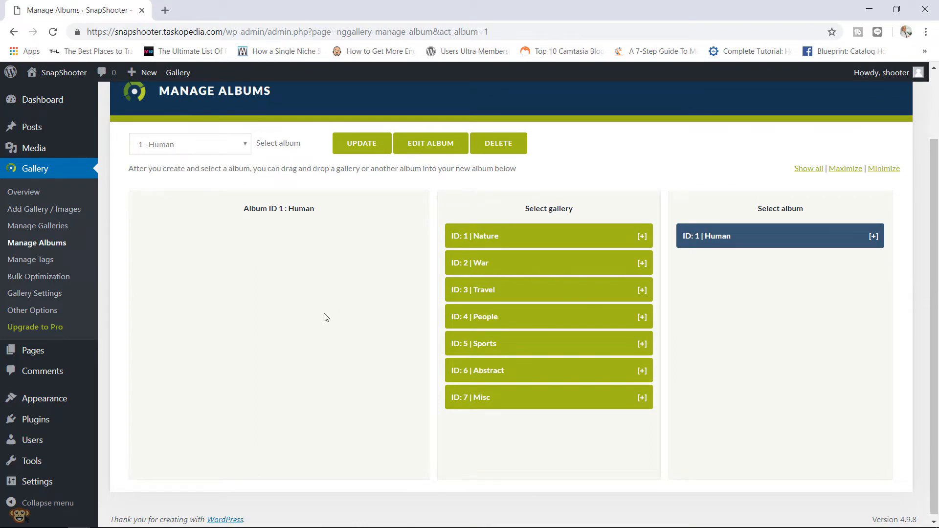
drag(532, 321, 266, 259)
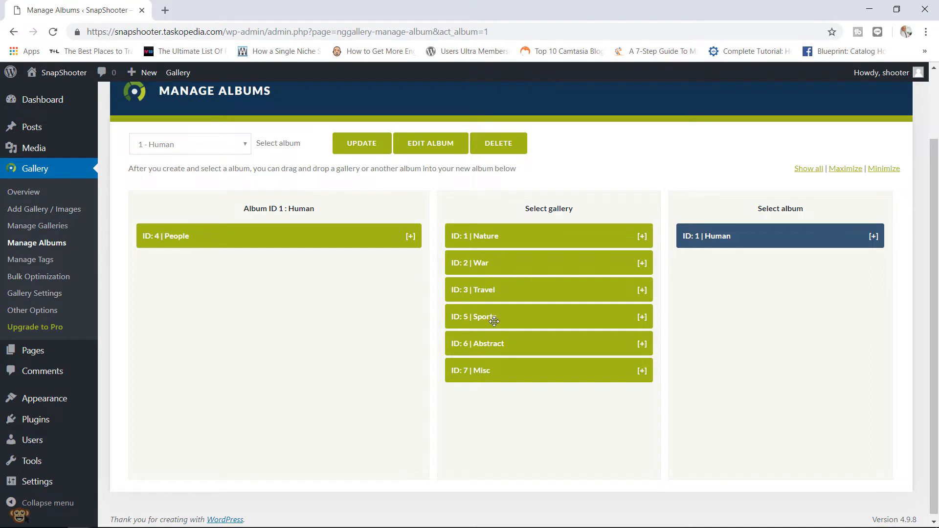
drag(494, 320, 211, 278)
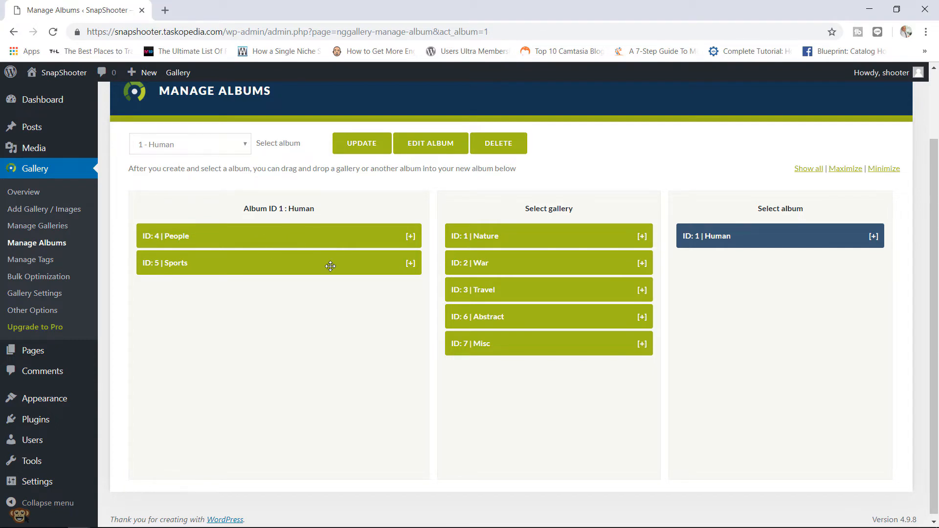
click(364, 144)
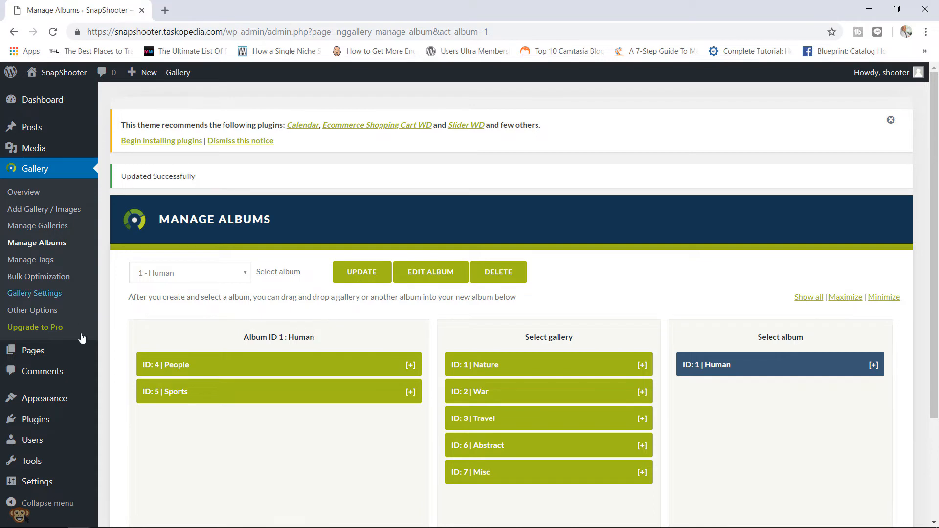
- Start a new page titled 'Human Album'
mouse_move(69, 355)
click(120, 370)
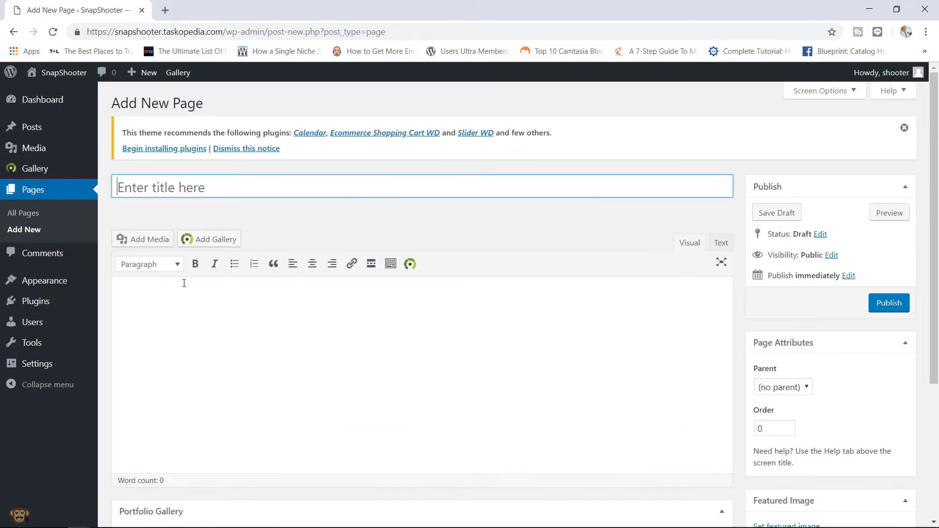
text(Human A)
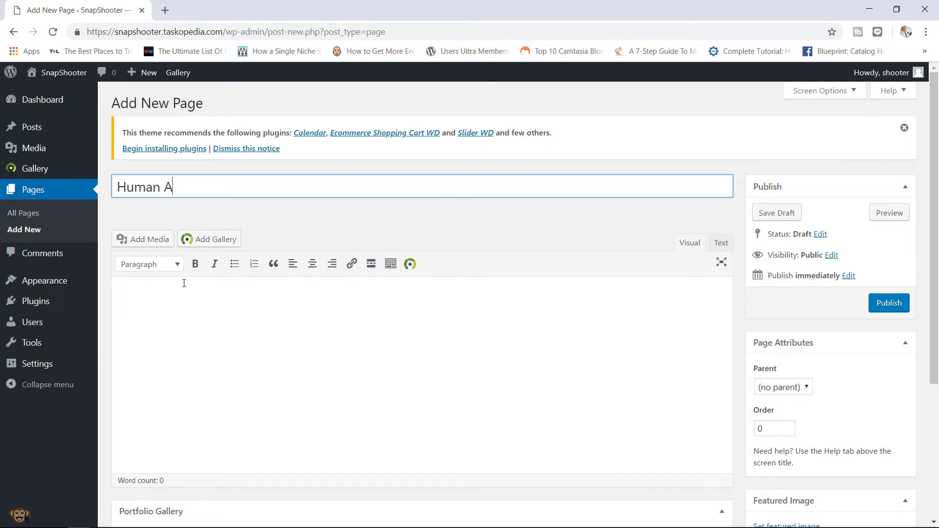
text(lbum)
click(192, 311)
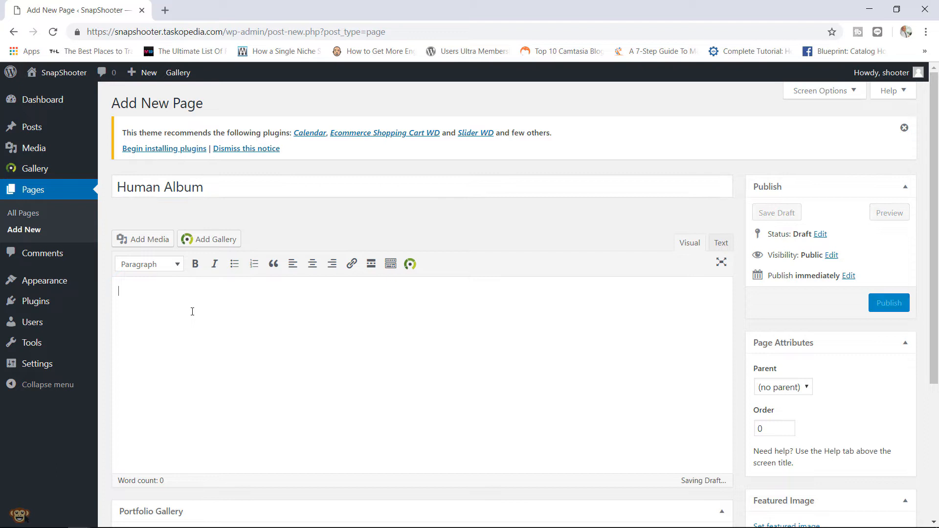
- Insert the Human album into the page as a Basic Compact Album gallery
click(218, 239)
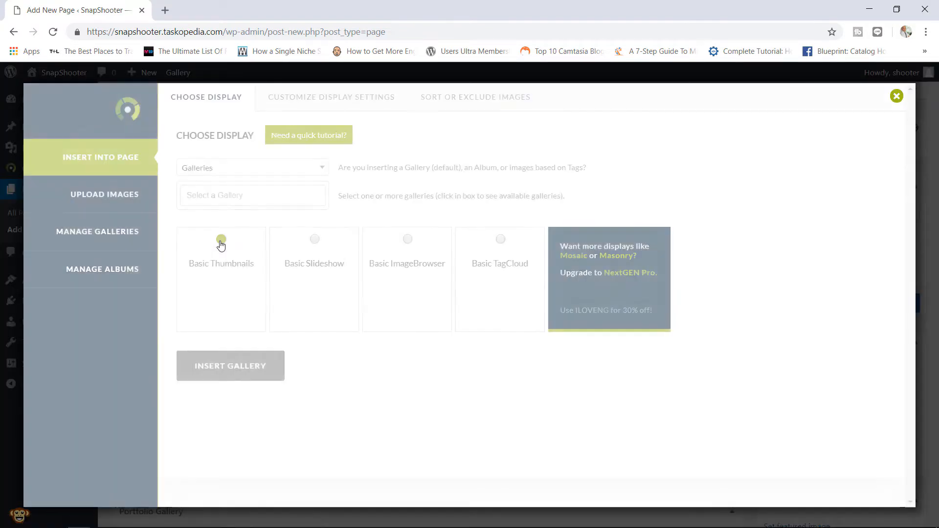
click(308, 170)
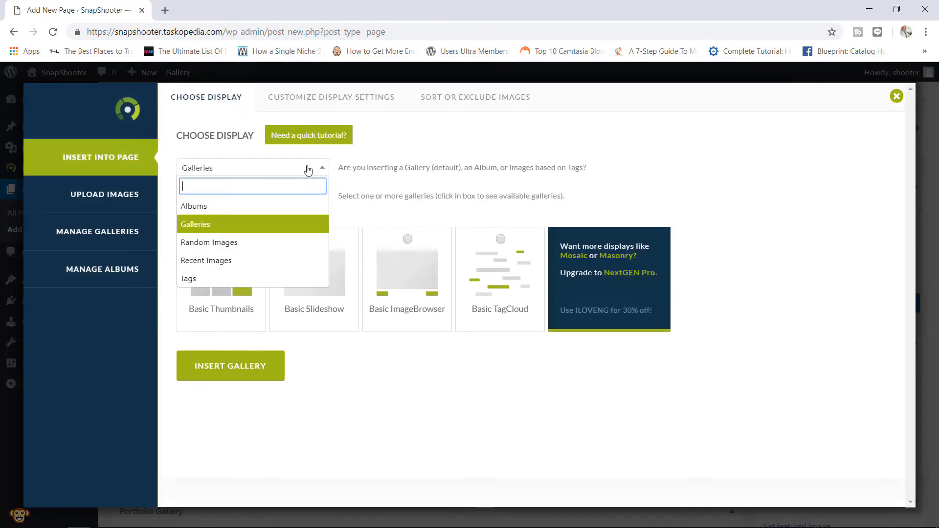
click(236, 207)
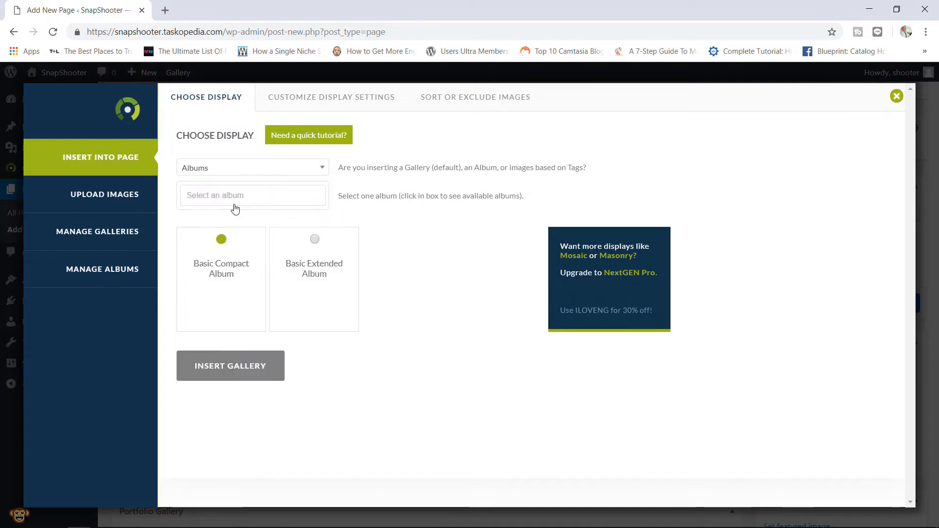
click(274, 198)
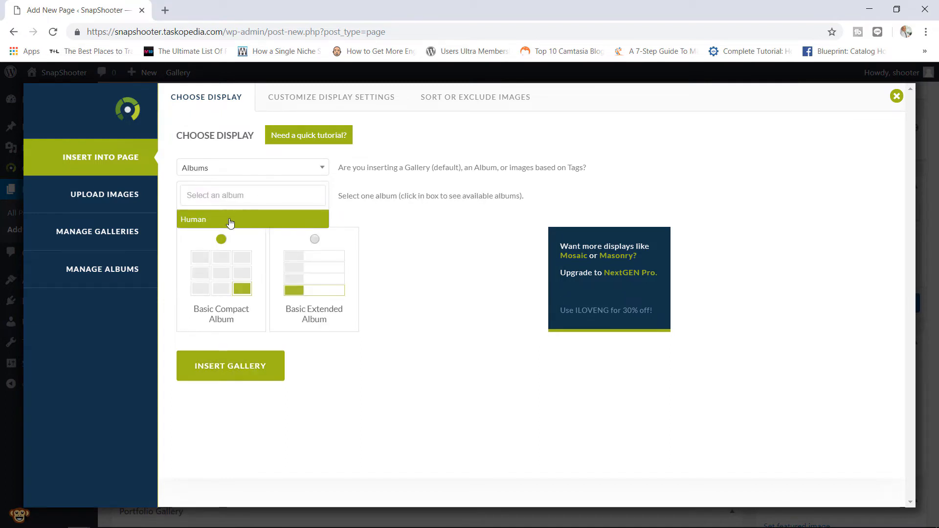
click(220, 220)
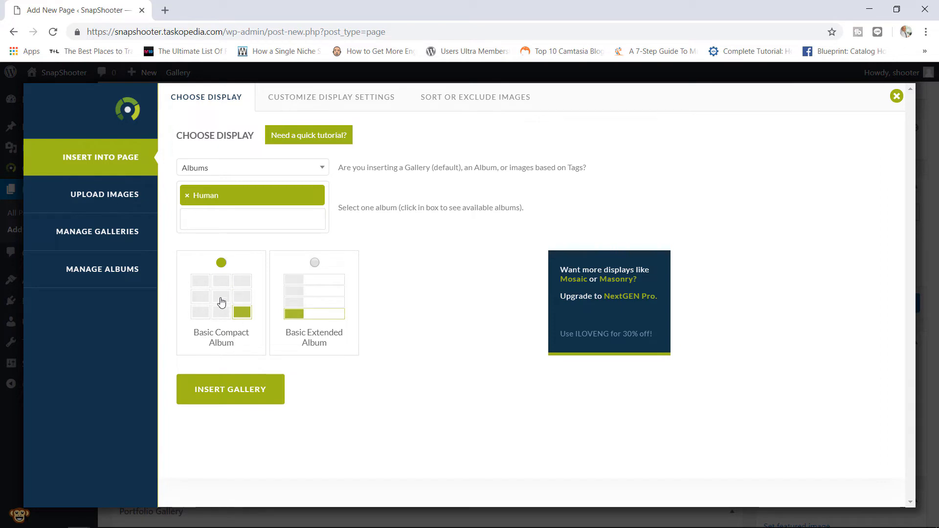
click(321, 97)
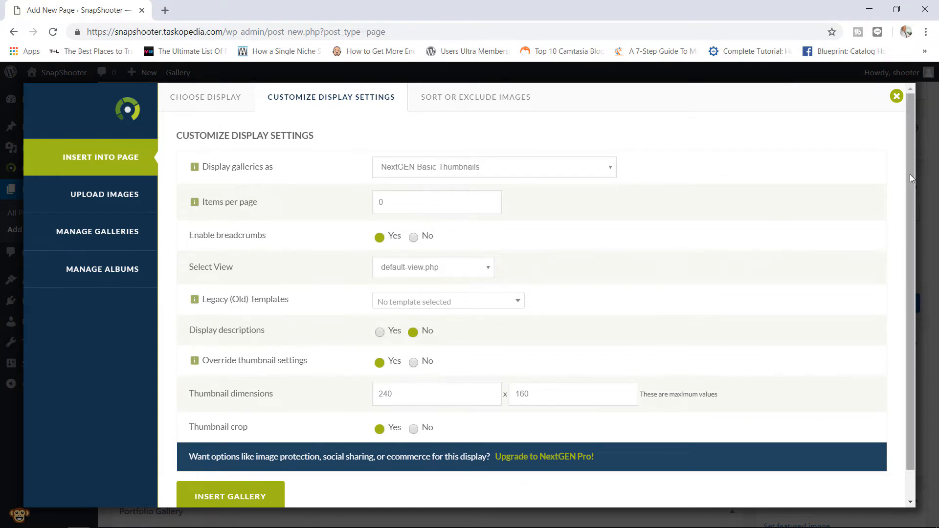
scroll(903, 245, down, 1)
scroll(904, 210, up, 1)
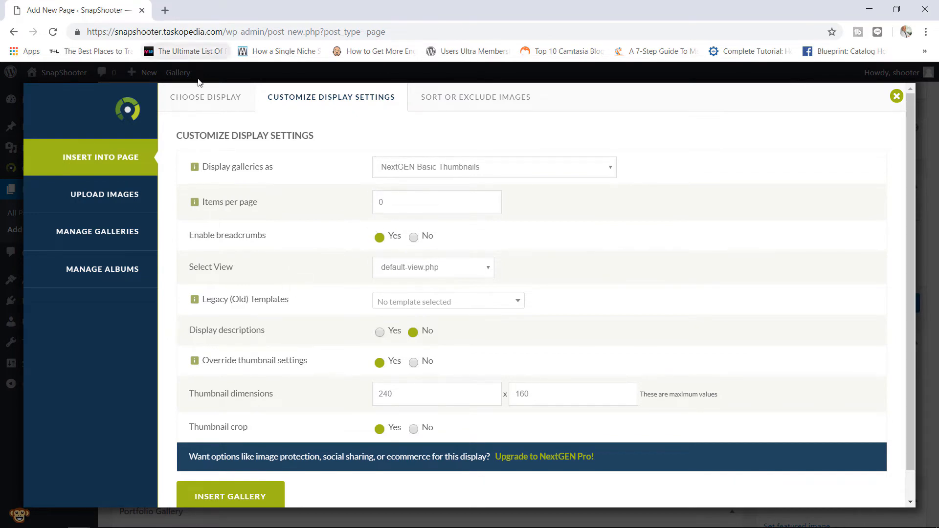
click(209, 98)
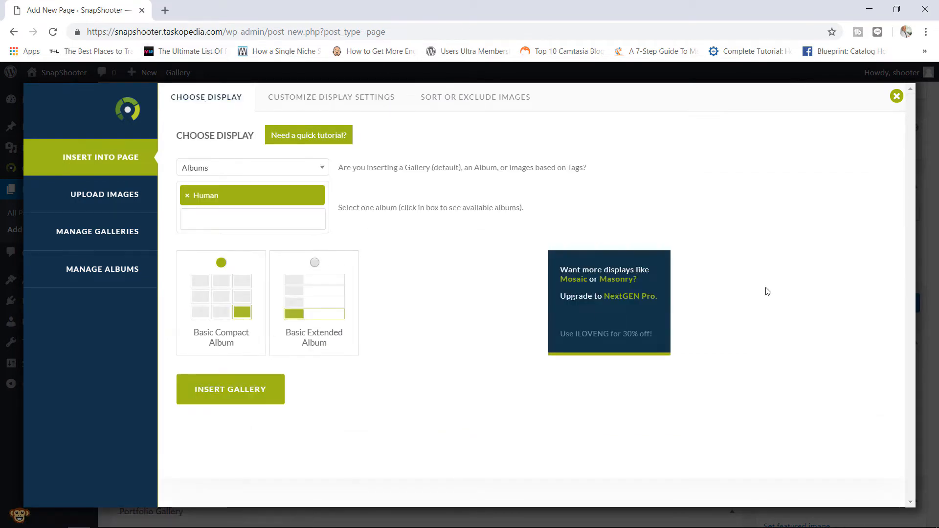
click(252, 393)
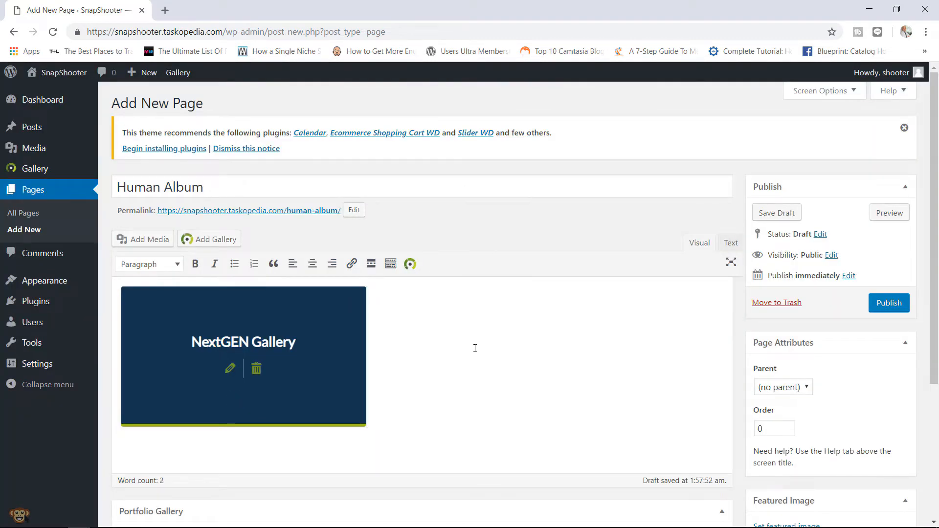
- Publish the Human Album page, preview its People and Sports galleries, then reopen the editor
click(887, 304)
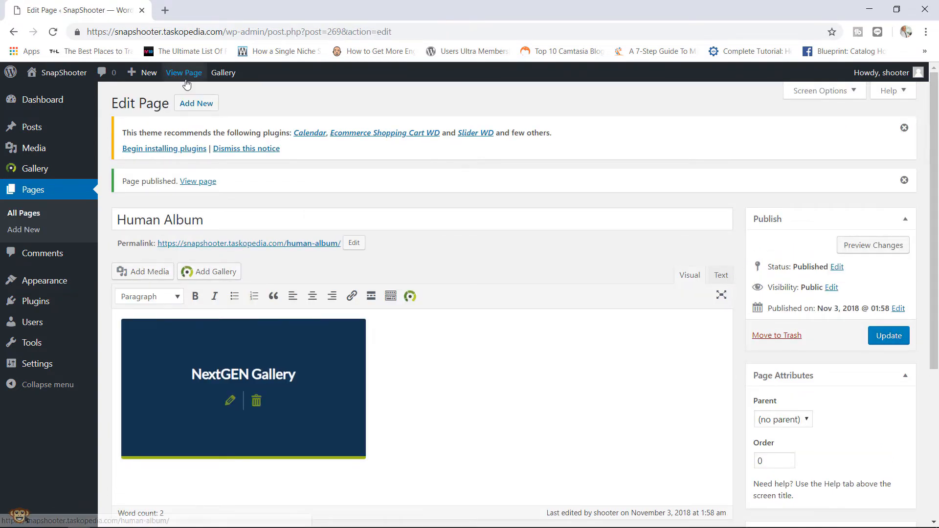
click(198, 74)
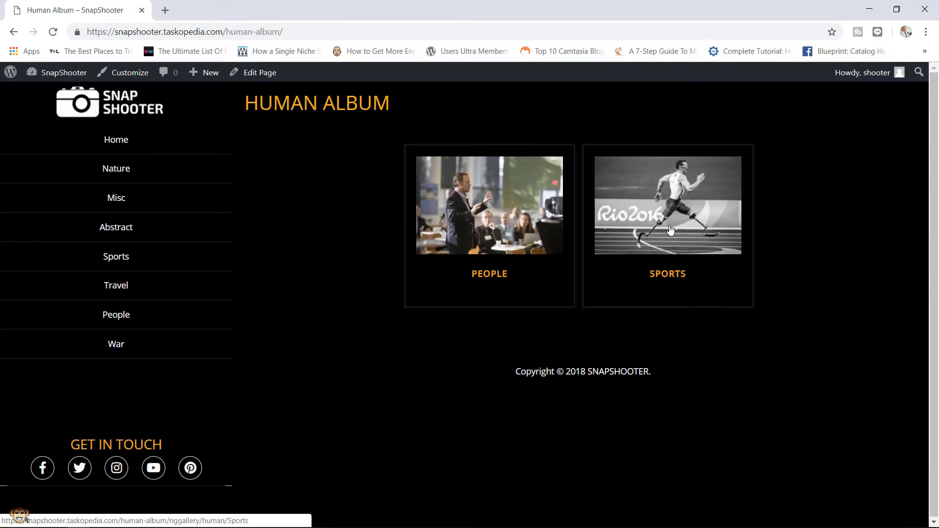
click(513, 218)
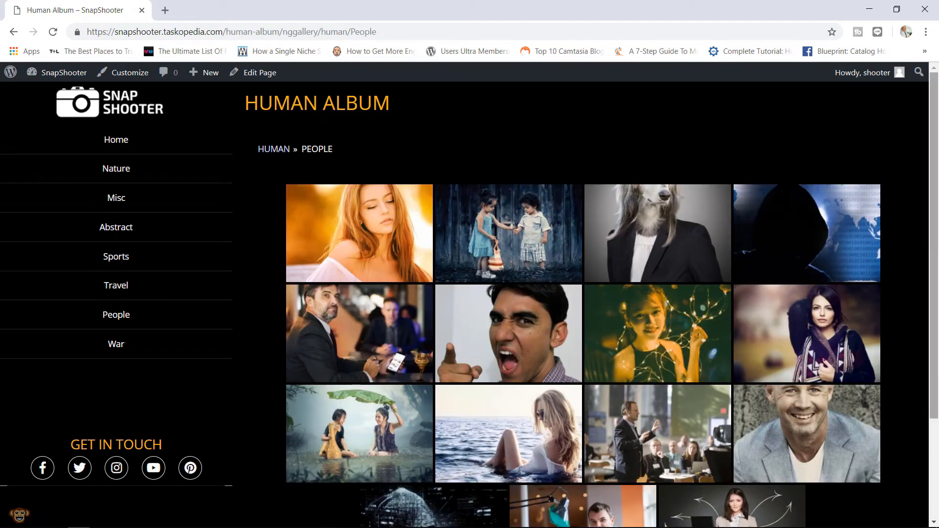
mouse_move(934, 192)
mouse_down()
mouse_move(935, 252)
mouse_move(933, 189)
mouse_up()
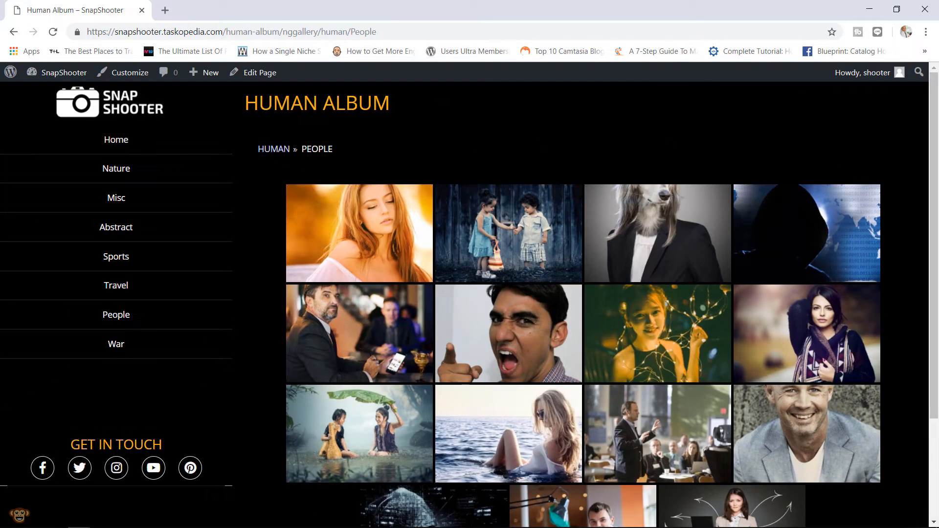
click(272, 155)
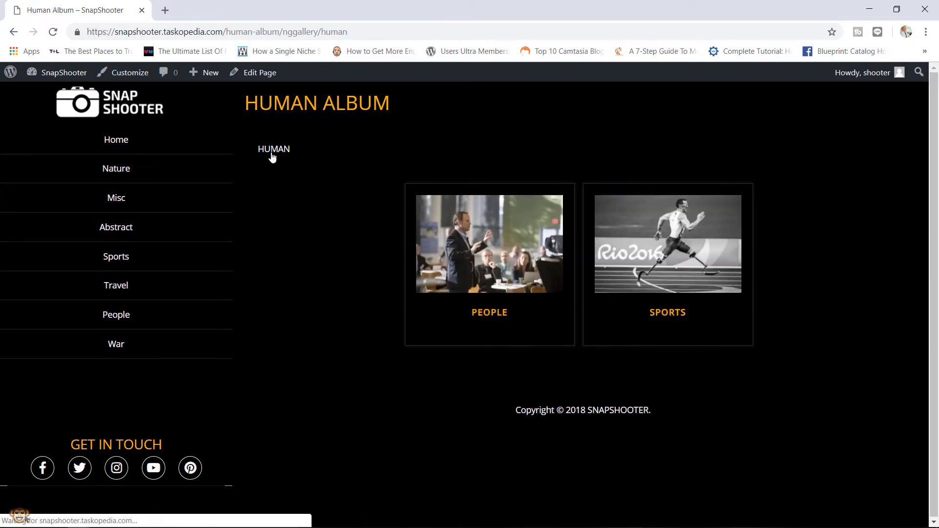
click(678, 244)
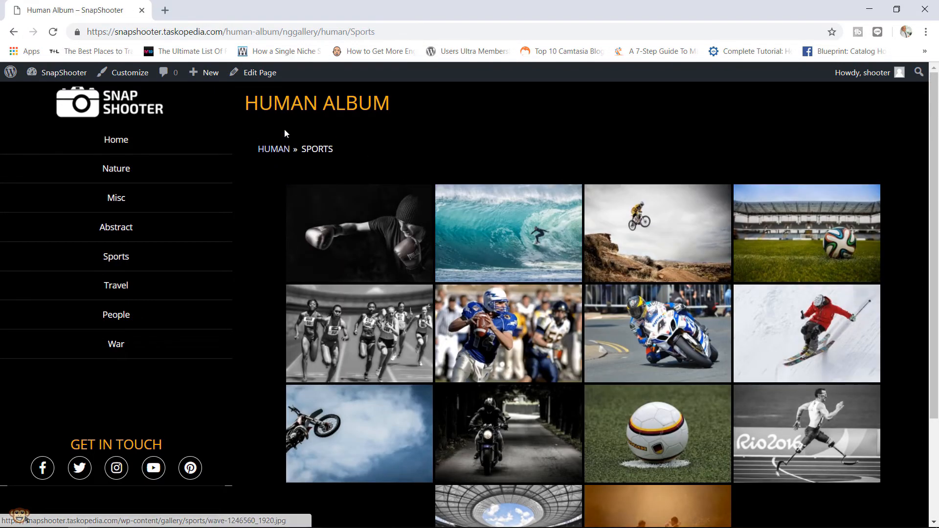
click(251, 81)
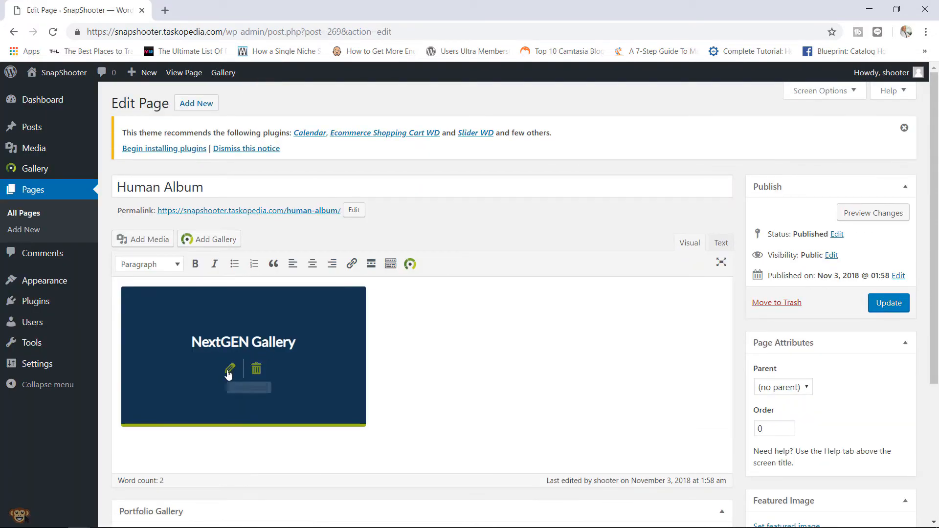
- Change the album block to Basic Extended Album, update the page, and view its People gallery
click(229, 369)
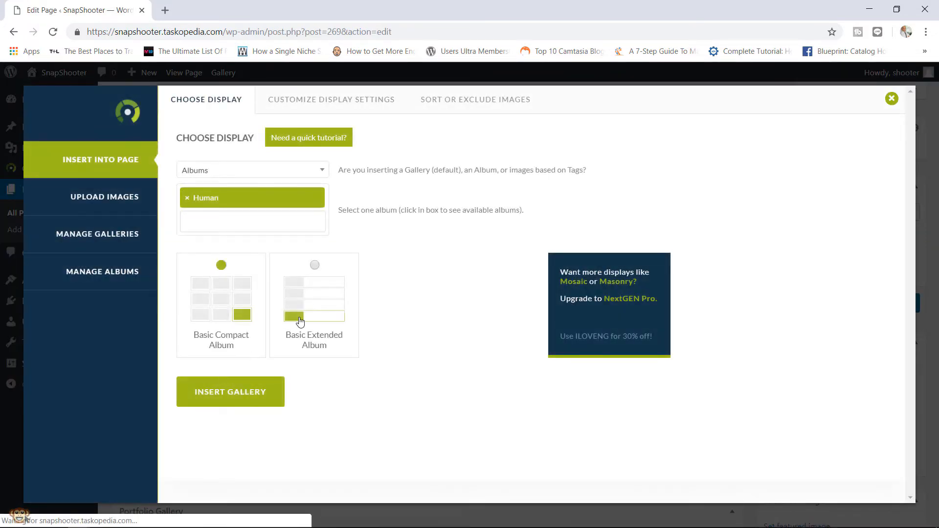
click(247, 394)
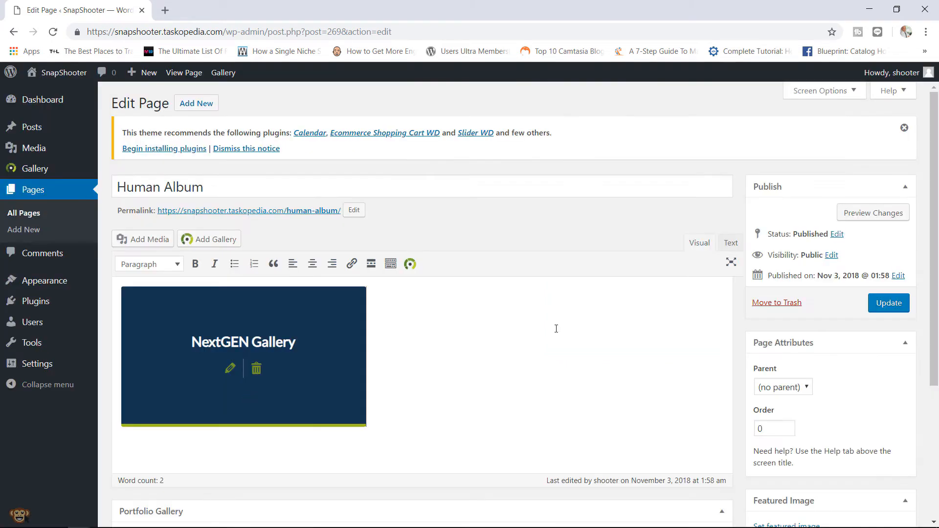
click(902, 305)
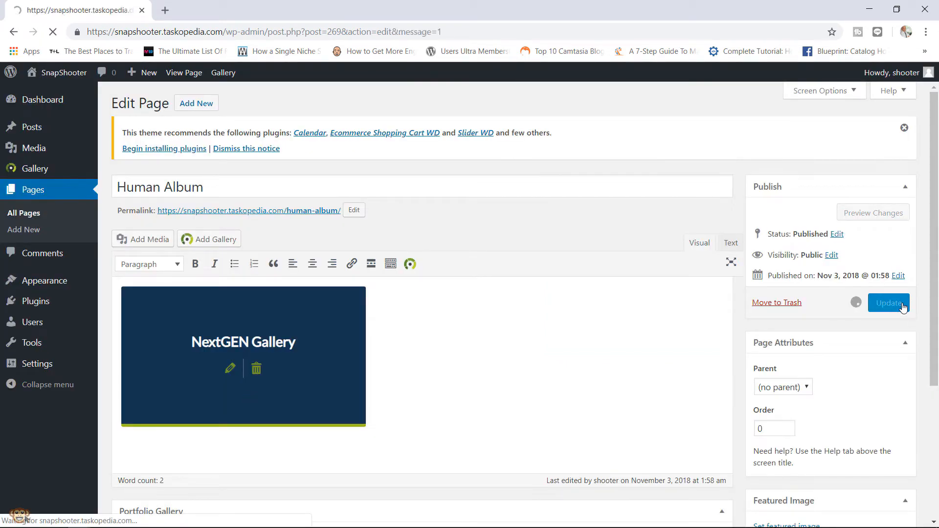
click(197, 78)
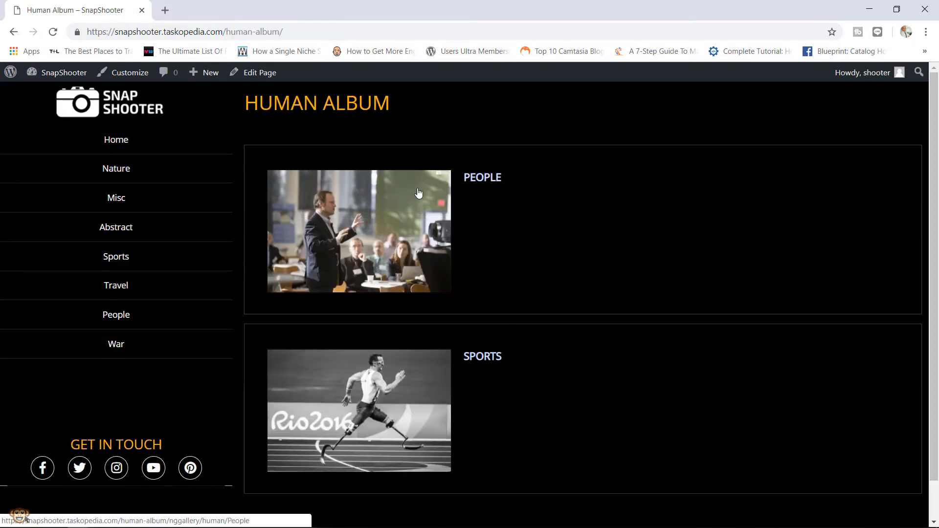
drag(935, 200, 936, 238)
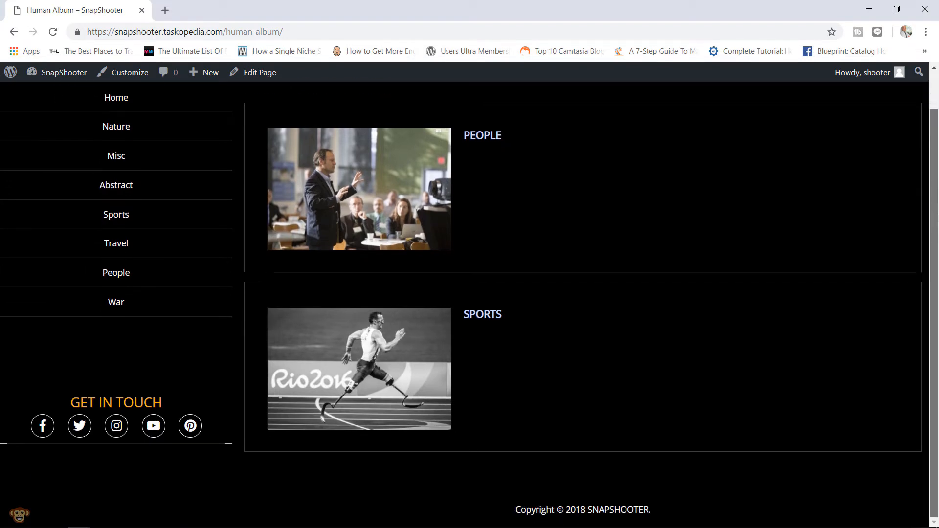
click(363, 193)
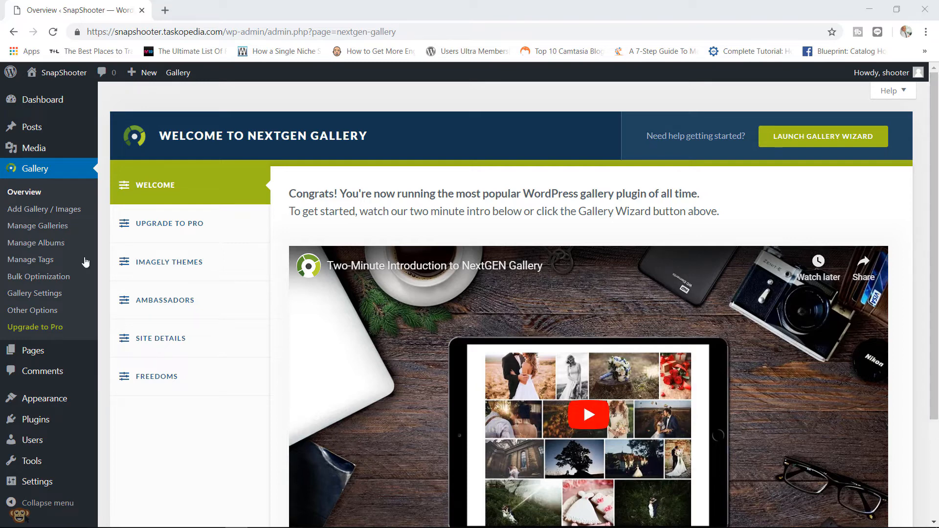
- Open the Nature gallery from Manage Galleries, select all 12 images, and open Bulk actions
click(58, 235)
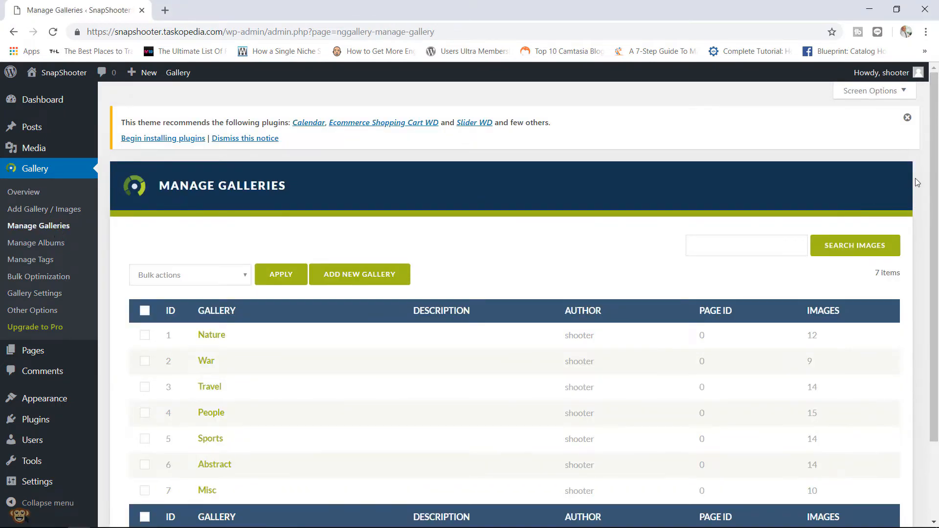
drag(933, 188, 729, 242)
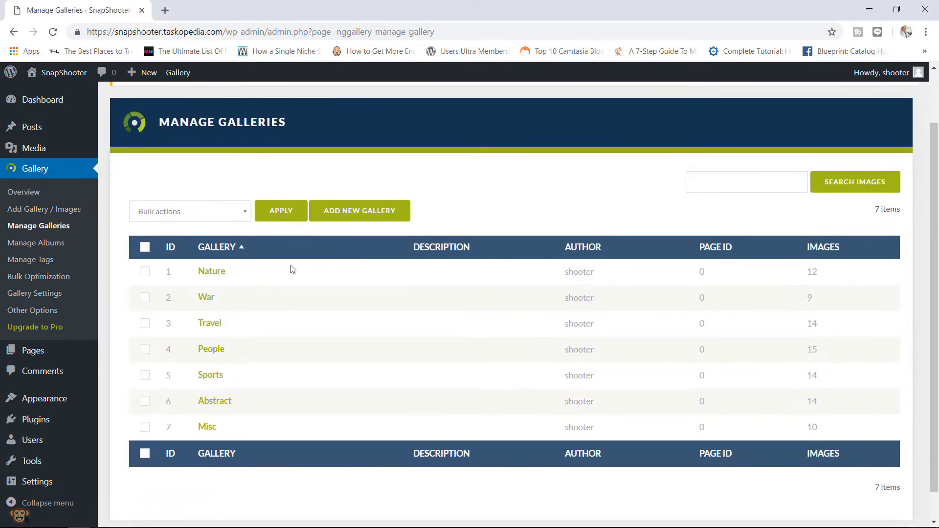
click(212, 272)
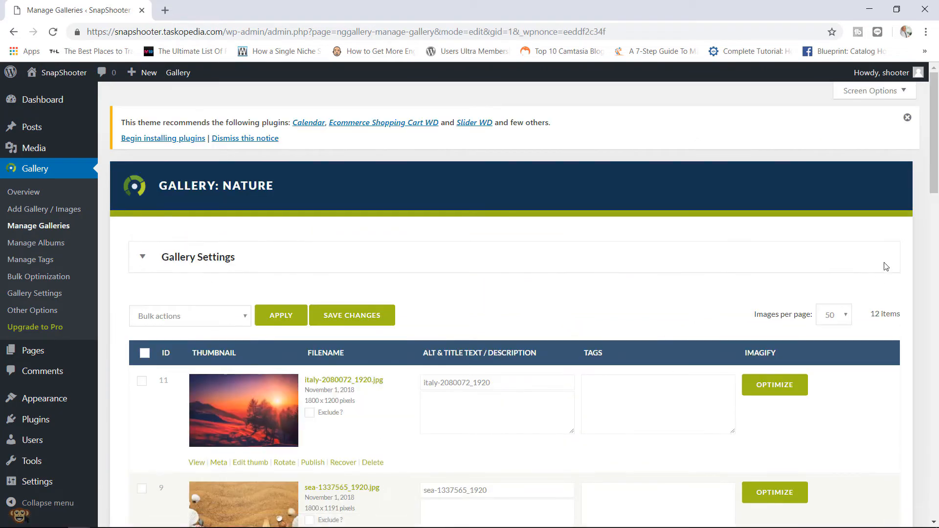
mouse_move(936, 150)
mouse_down()
mouse_move(925, 458)
mouse_move(935, 145)
mouse_up()
click(145, 352)
click(241, 318)
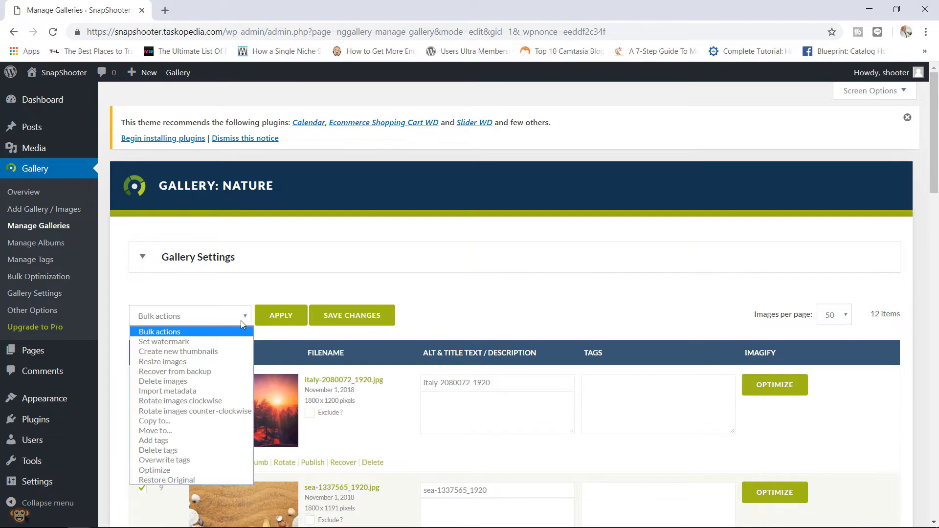
- Add the tag 'nature' to all selected images using the Add tags bulk action
click(164, 440)
click(279, 319)
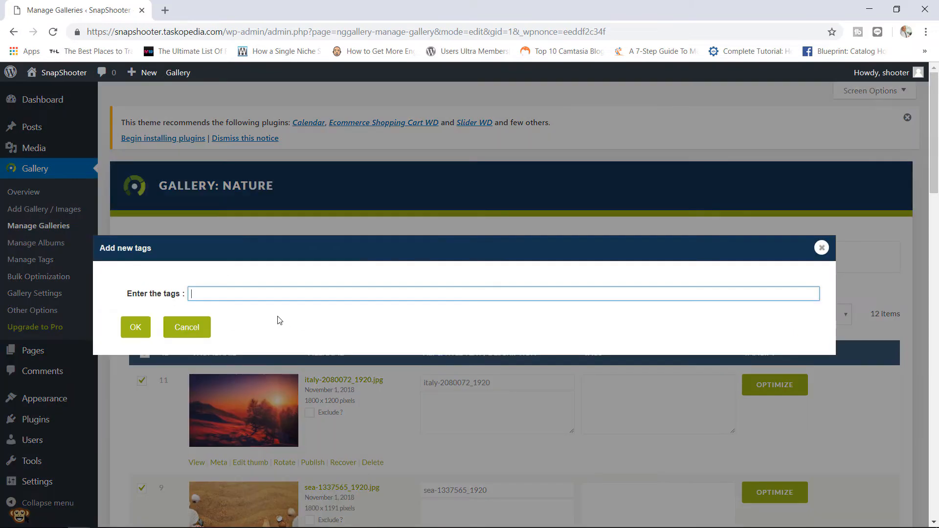
text(nature)
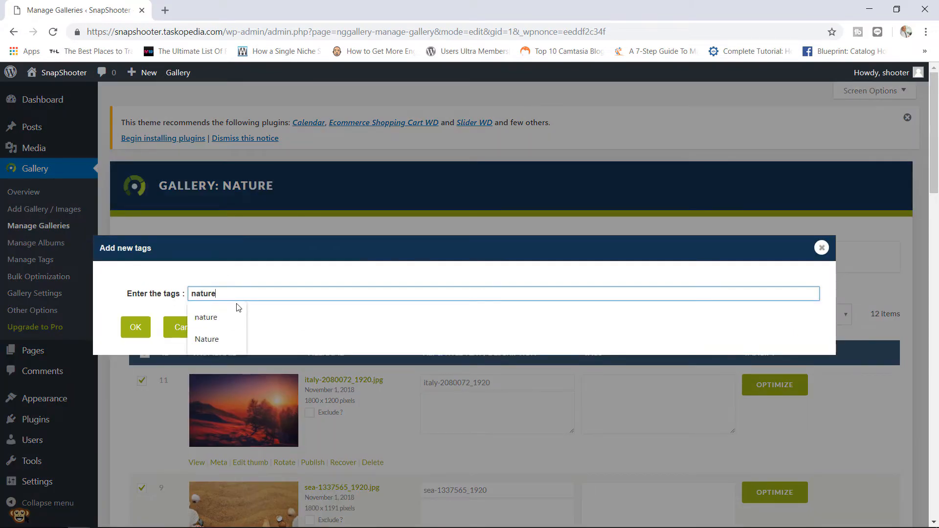
click(140, 327)
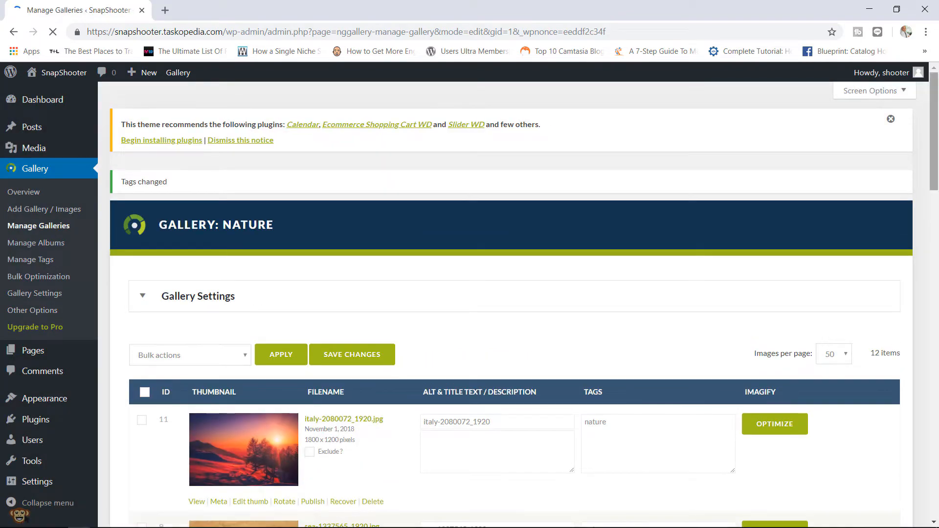
- Scroll through the image list confirming each image now shows the nature tag
scroll(785, 212, down, 5)
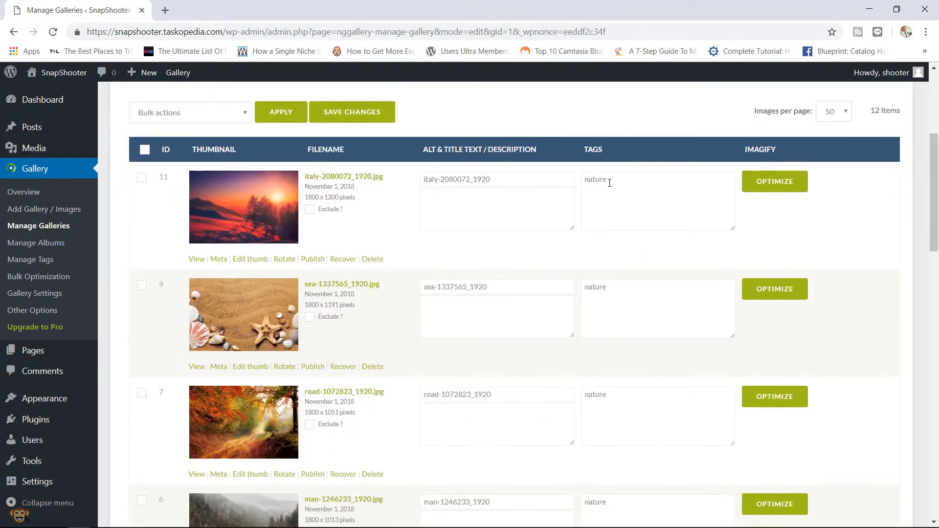
drag(610, 183, 550, 183)
drag(611, 289, 565, 292)
drag(611, 401, 566, 399)
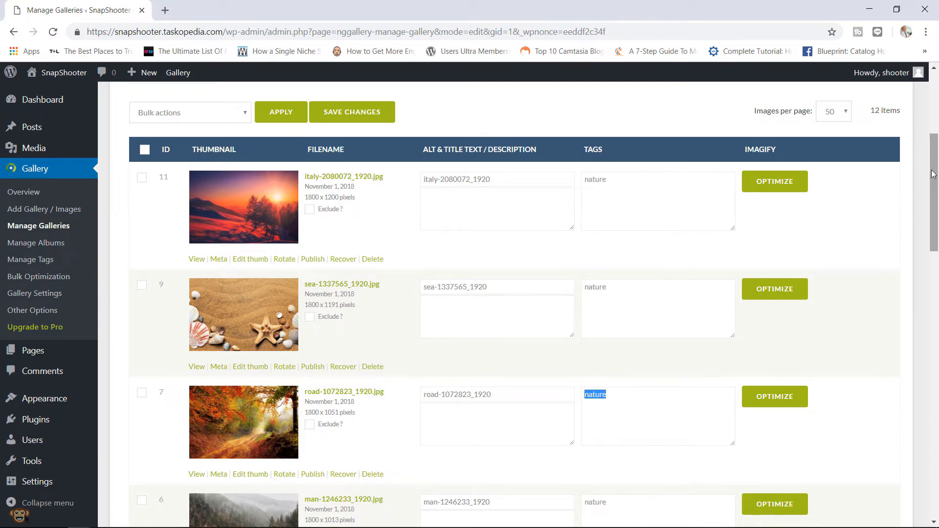
drag(934, 176, 913, 275)
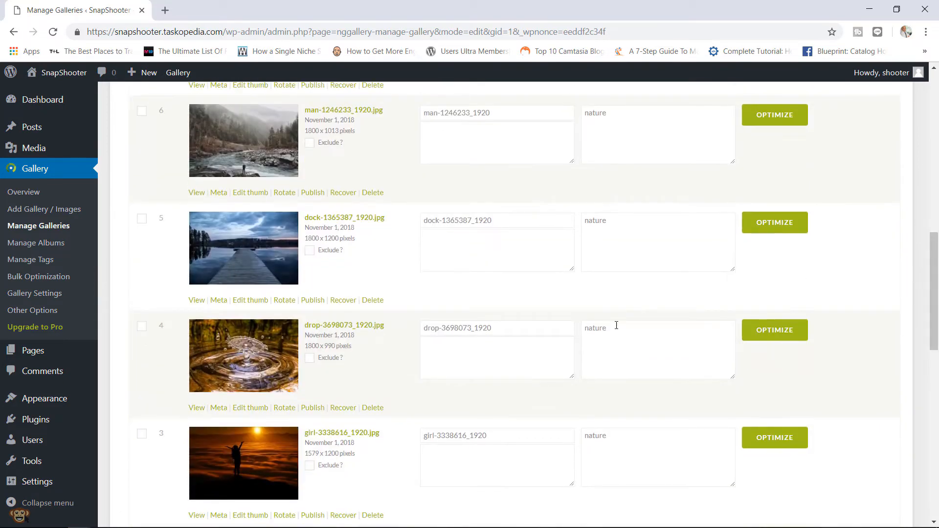
drag(608, 329, 610, 259)
drag(626, 226, 556, 218)
drag(934, 278, 933, 115)
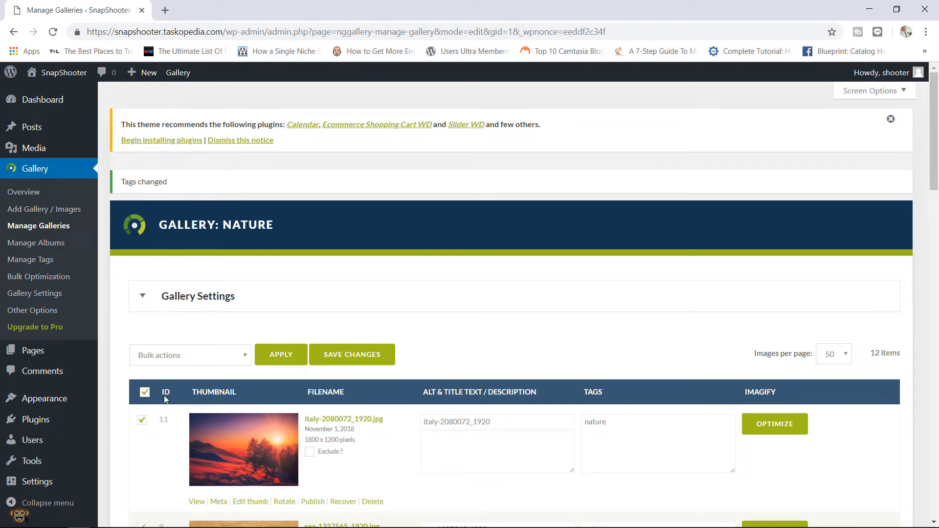
- Use the Add tags bulk action to tag all selected Nature gallery images 'no-people'
click(215, 360)
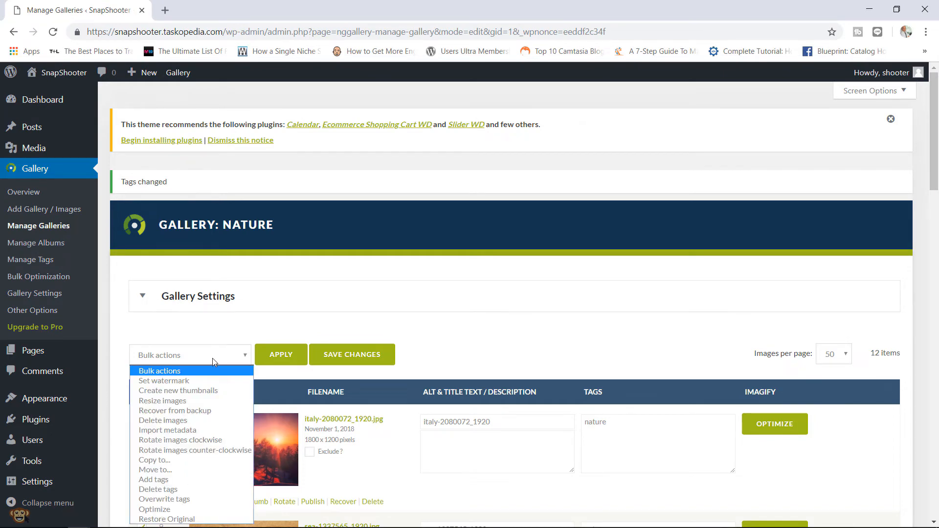
click(186, 482)
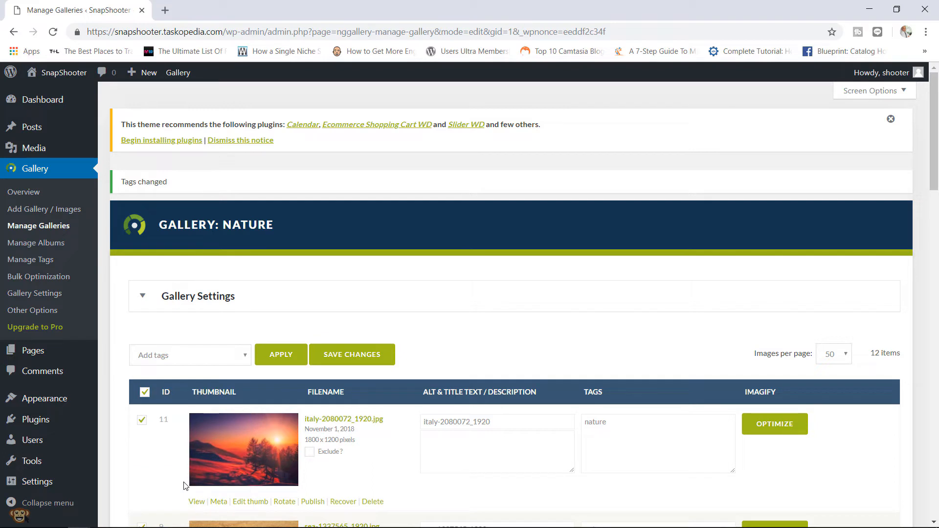
click(296, 359)
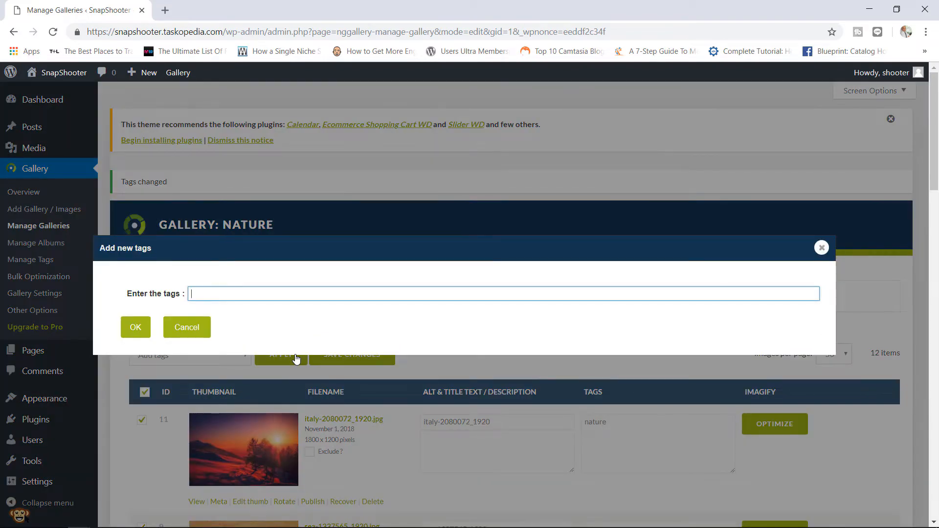
text(no-people)
click(134, 325)
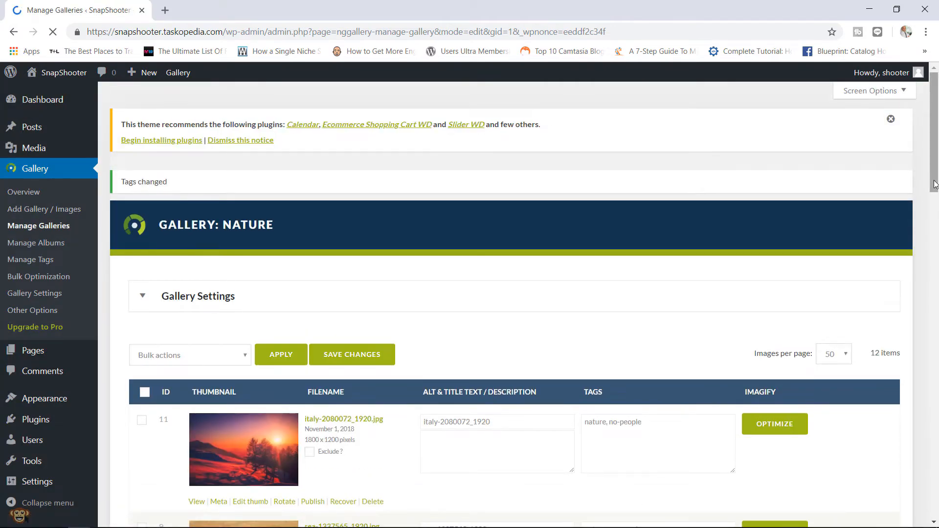
drag(934, 183, 913, 230)
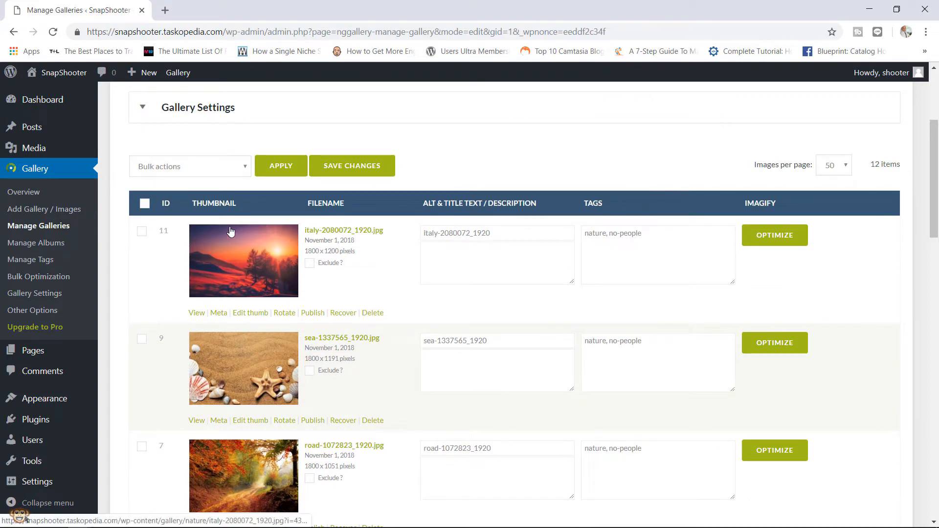
- Select all Nature gallery images and try deleting the no-people tag via Delete tags
click(145, 203)
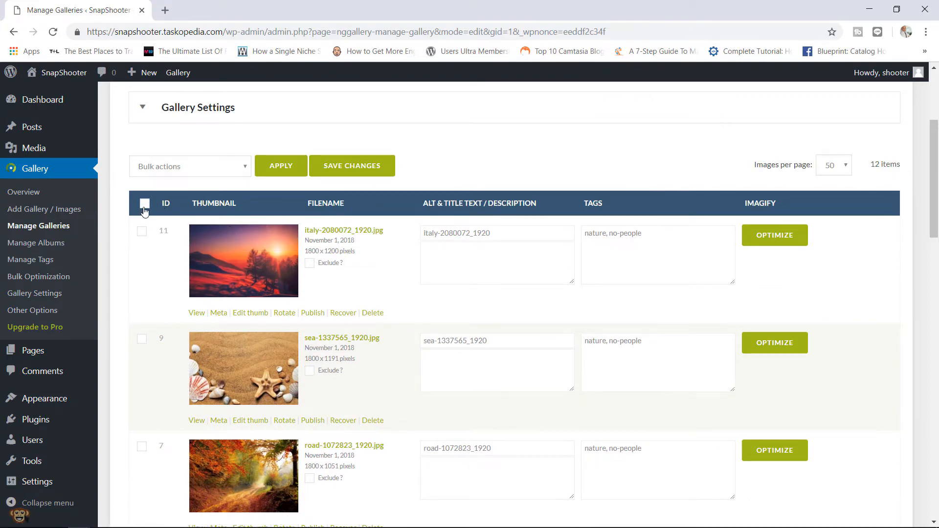
click(205, 168)
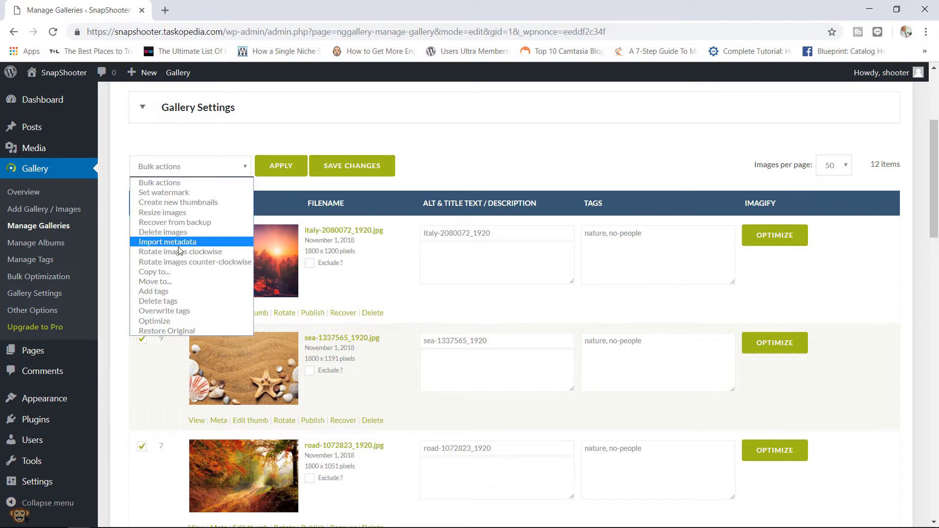
click(178, 302)
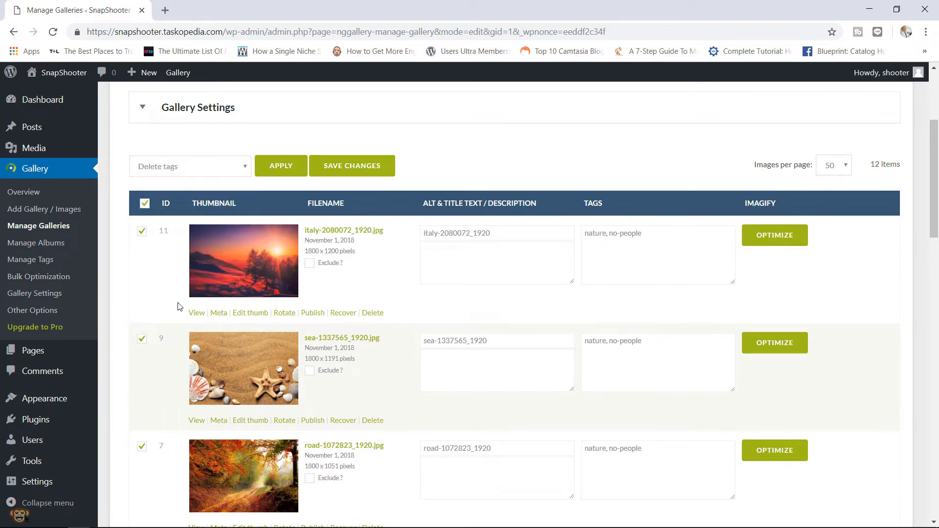
click(273, 165)
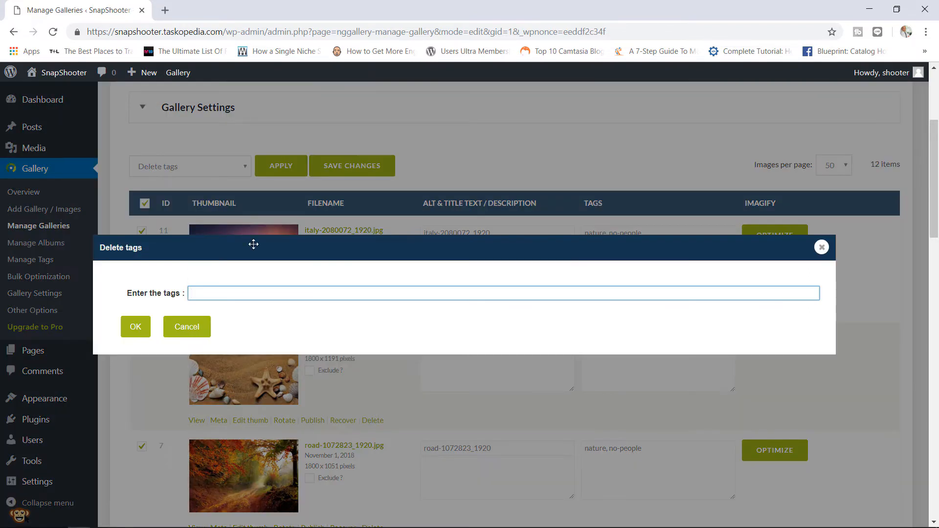
text(no)
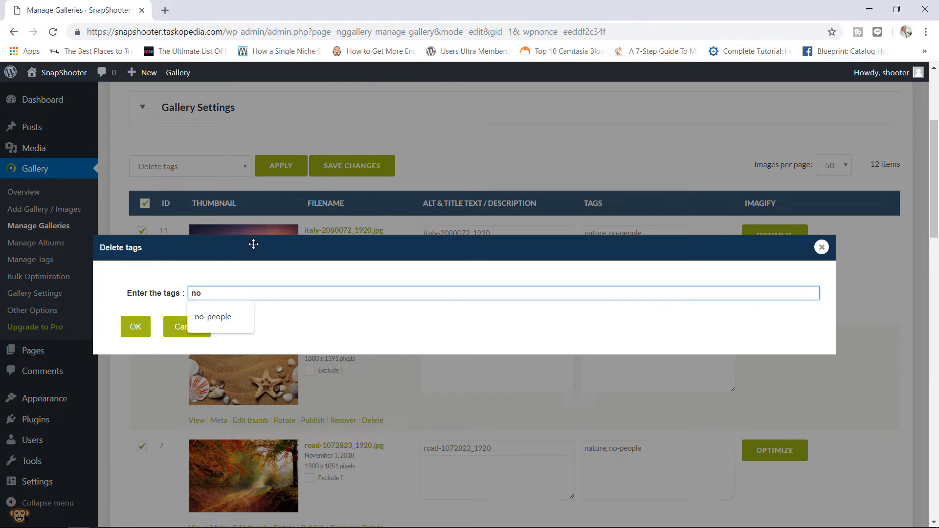
key(Down)
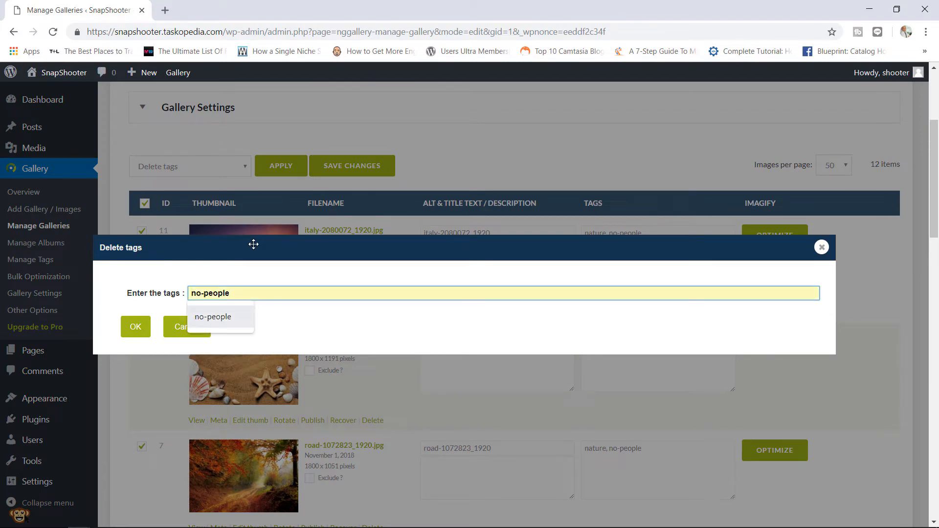
click(139, 327)
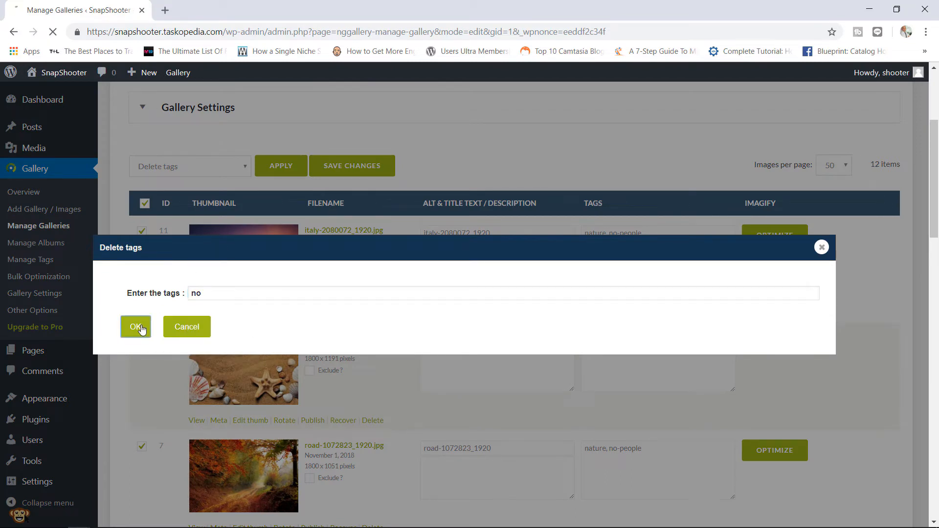
click(221, 295)
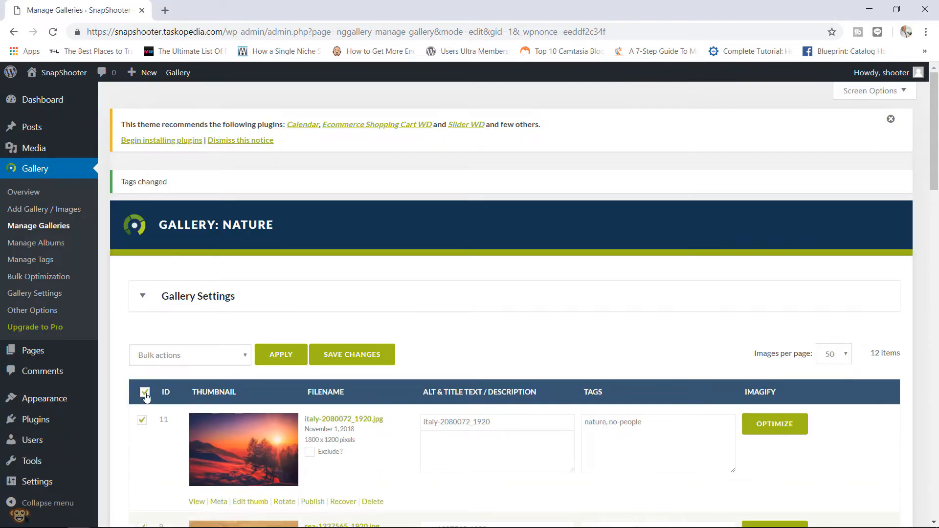
- Run Delete tags again with the no-people suggestion, stripping it from every image
click(205, 354)
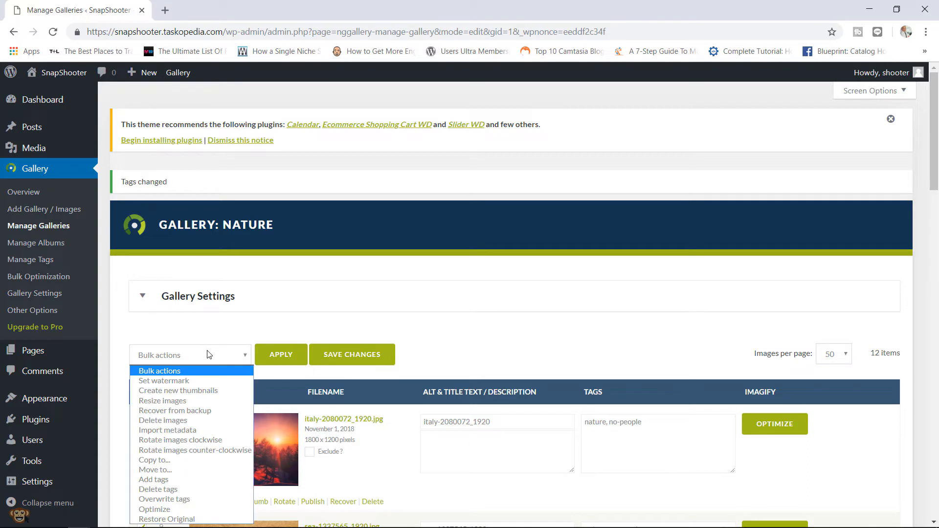
click(179, 491)
click(287, 362)
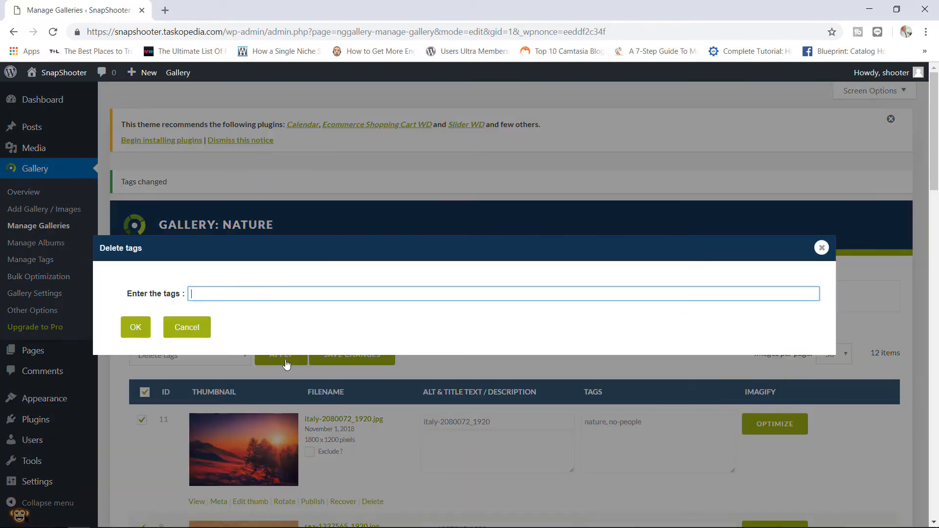
text(no)
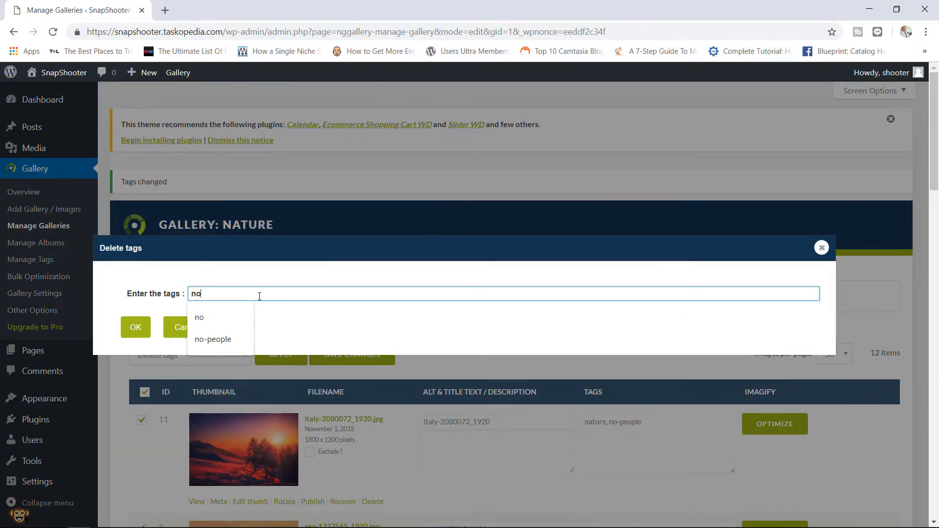
click(210, 338)
click(135, 333)
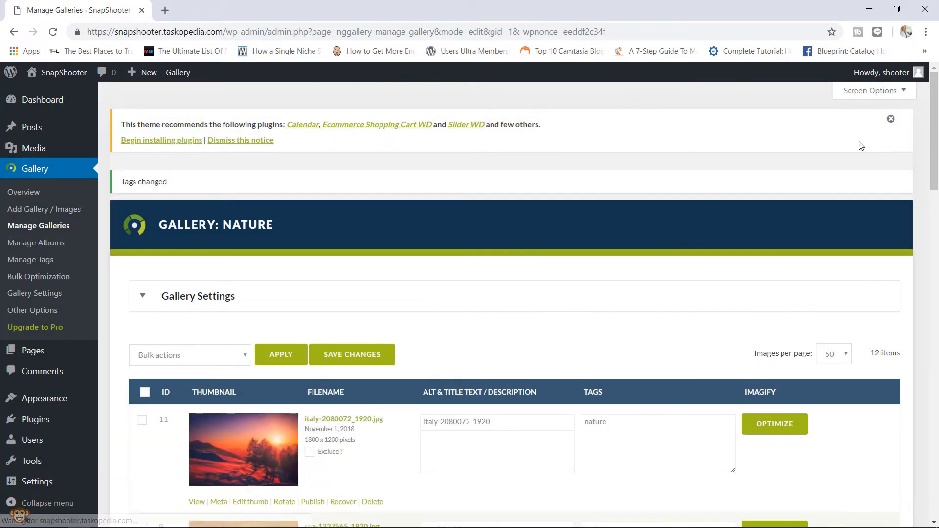
drag(937, 137, 921, 246)
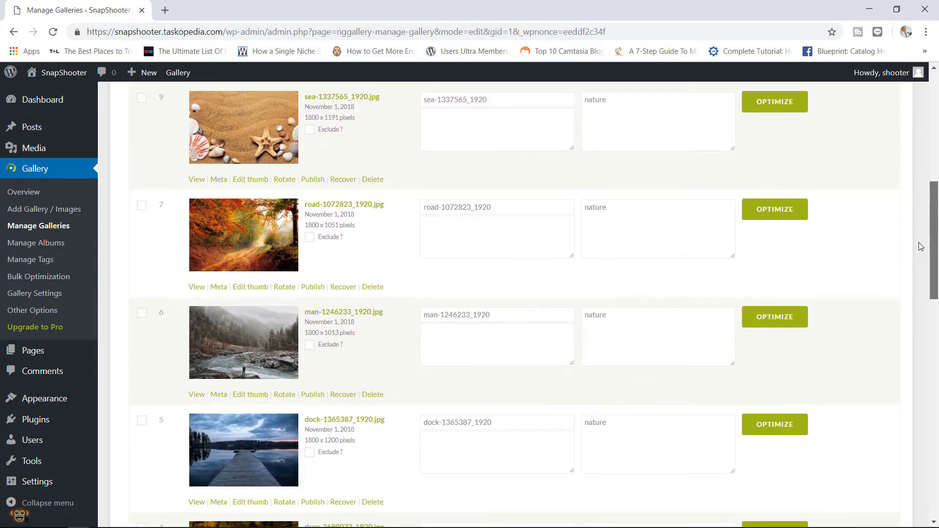
scroll(914, 277, down, 4)
scroll(911, 287, up, 5)
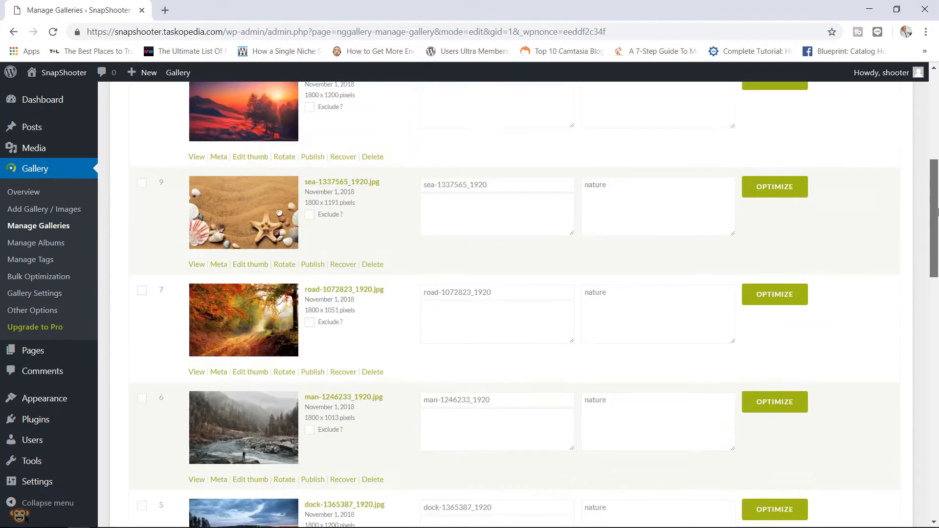
scroll(937, 211, up, 4)
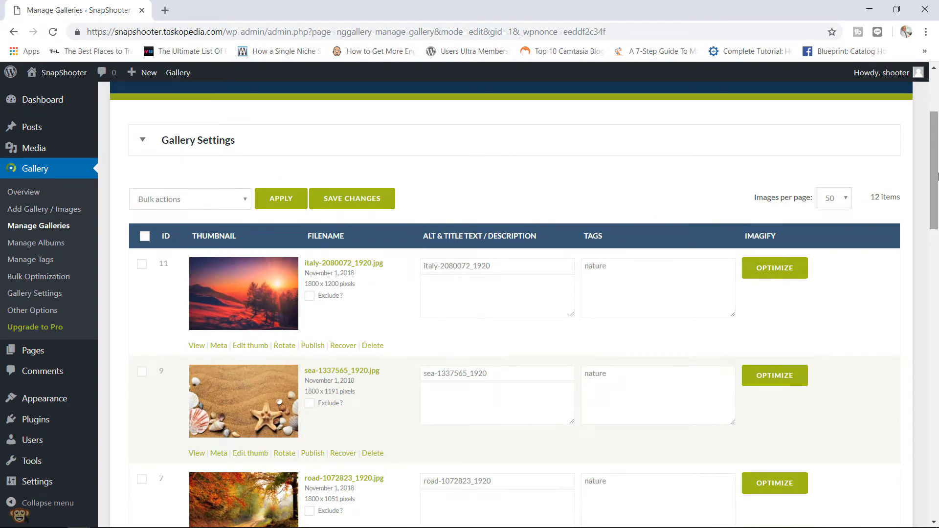
- Overwrite the tags of the checked italy-2080072_1920.jpg image with just 'sunset'
click(230, 208)
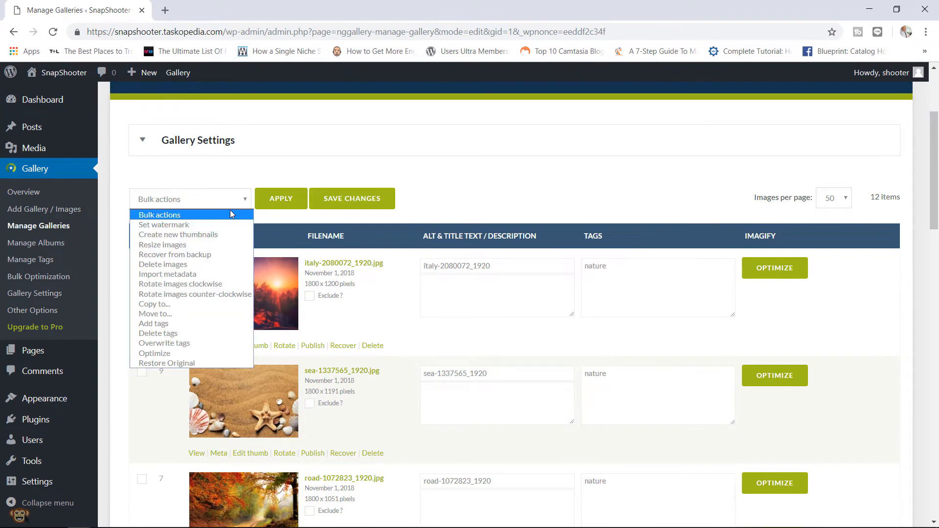
click(174, 345)
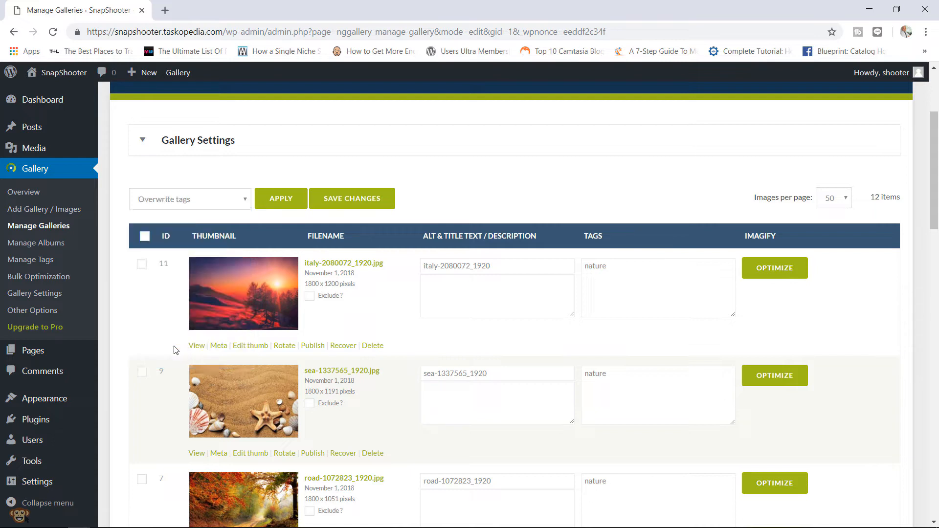
click(276, 208)
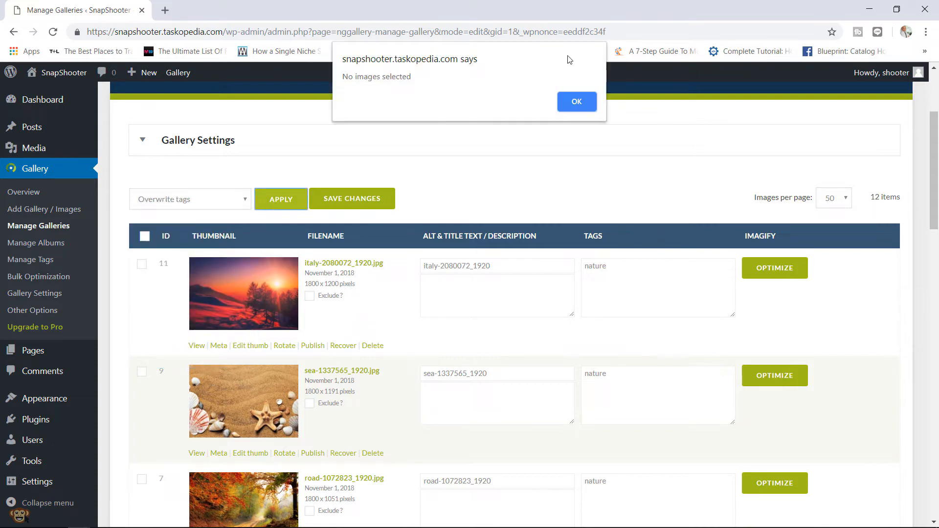
click(577, 100)
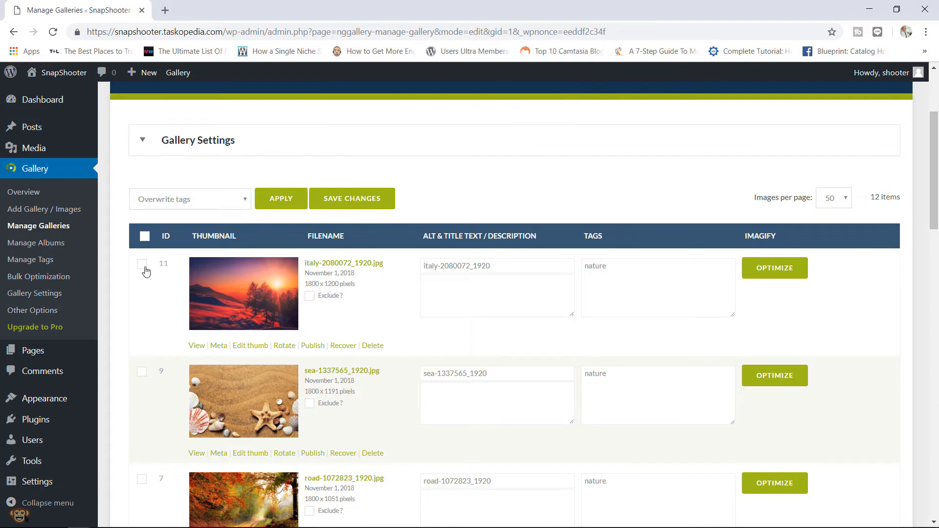
click(142, 265)
click(280, 204)
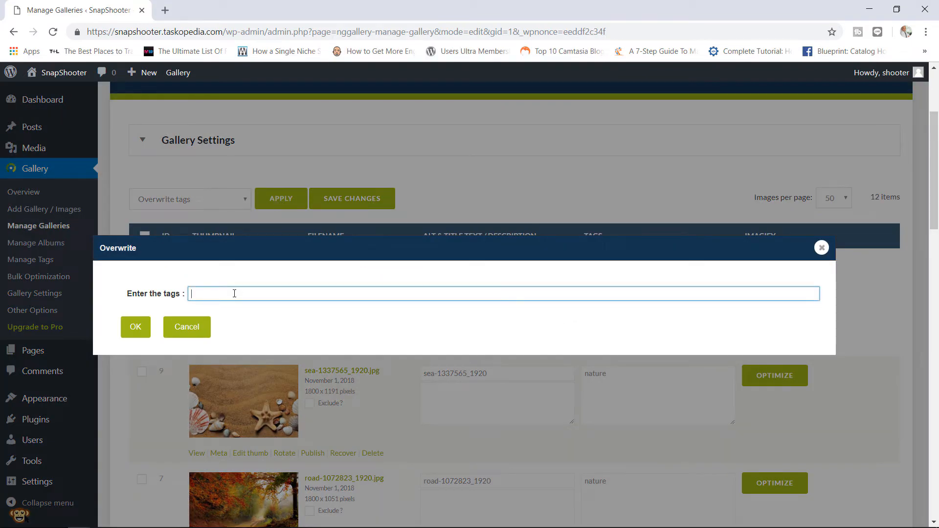
text(sunset)
click(135, 325)
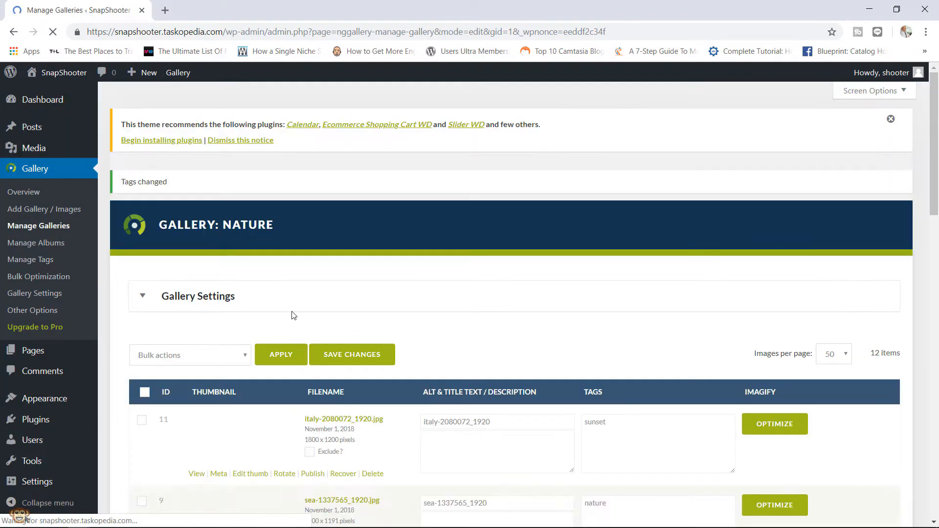
scroll(924, 233, down, 6)
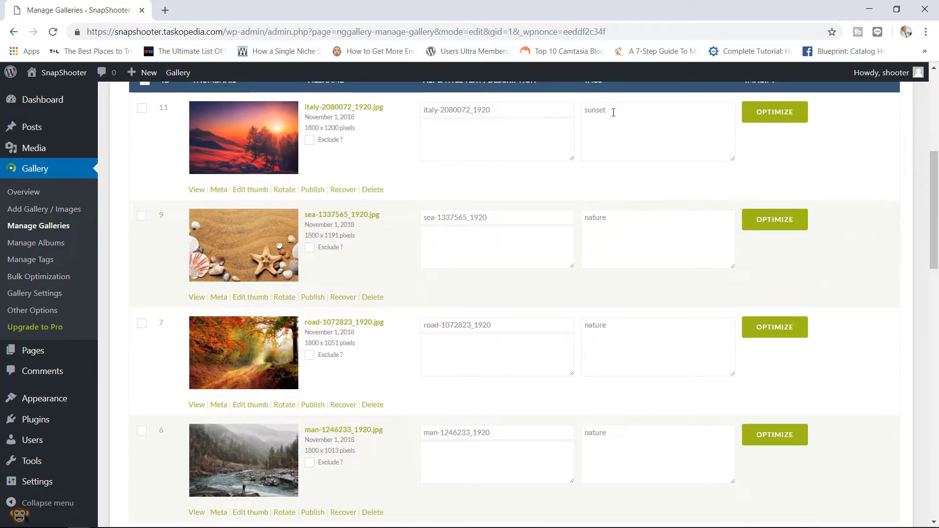
scroll(938, 211, up, 3)
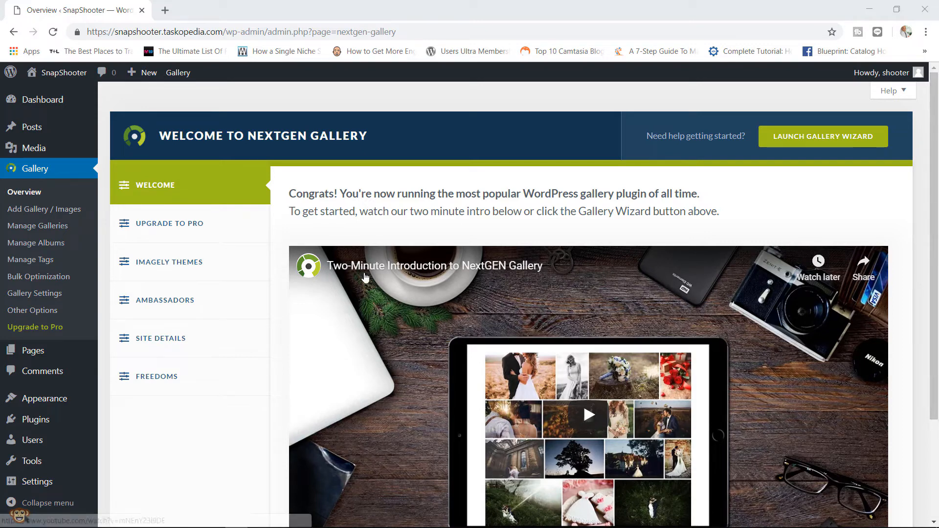
- Rename the 'nature' tag to 'natural' on Manage Tags, then go to Manage Galleries
click(43, 263)
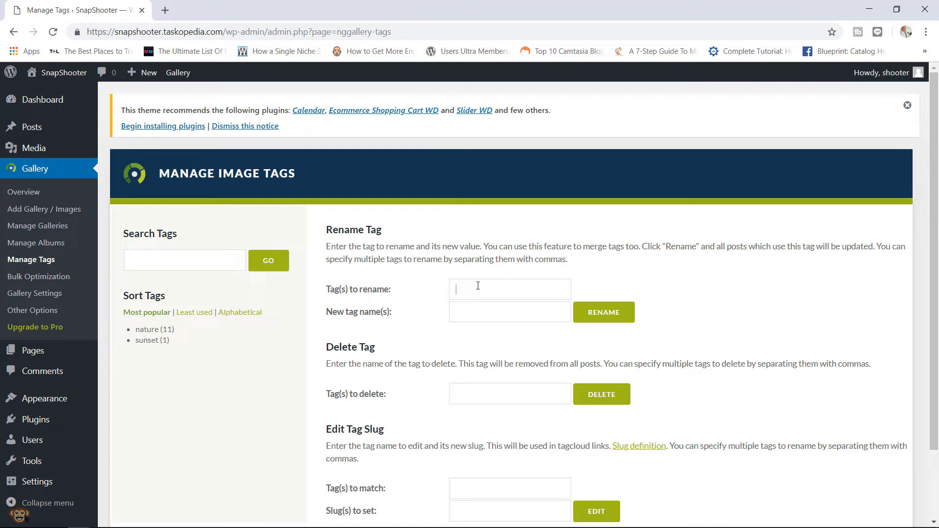
text(natu)
text(re)
text(nat)
text(ural)
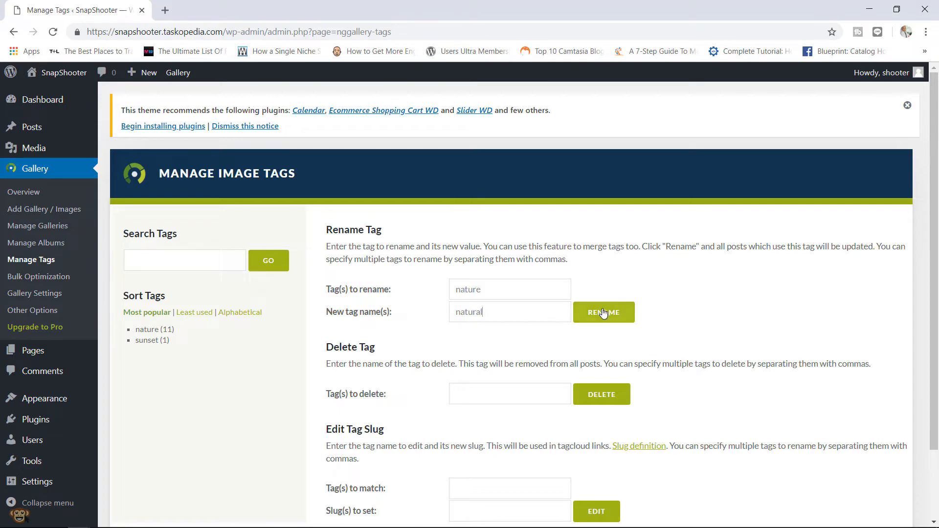
click(602, 313)
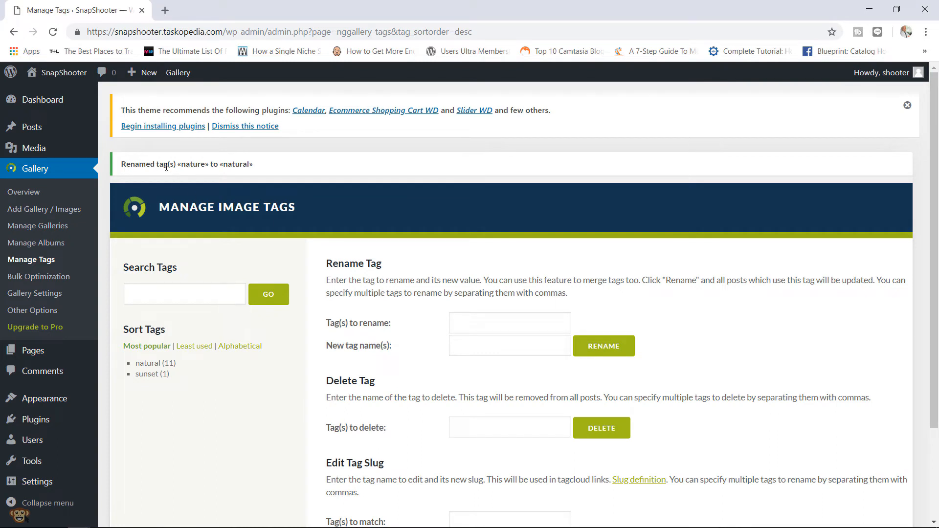
drag(165, 167, 249, 164)
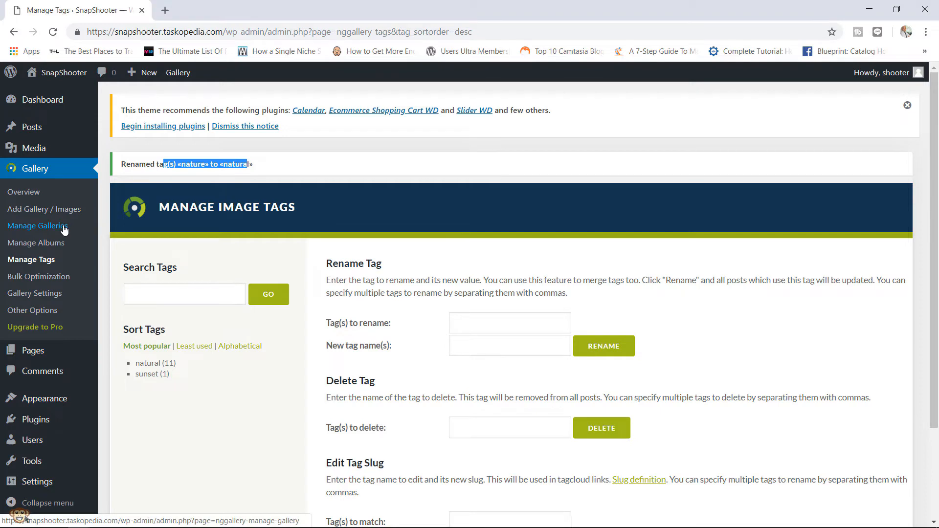
click(64, 226)
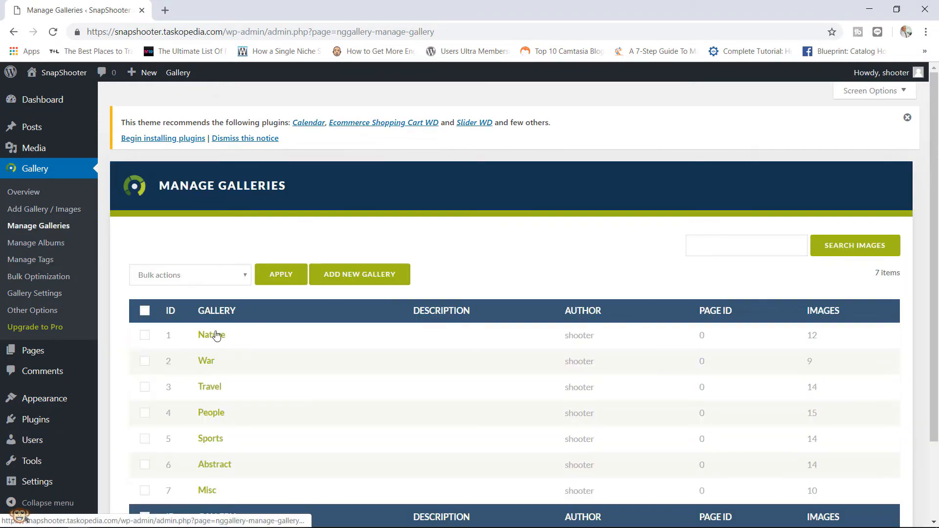
- Check the road, man and dock images in Nature show 'natural', then return to Manage Tags
click(215, 336)
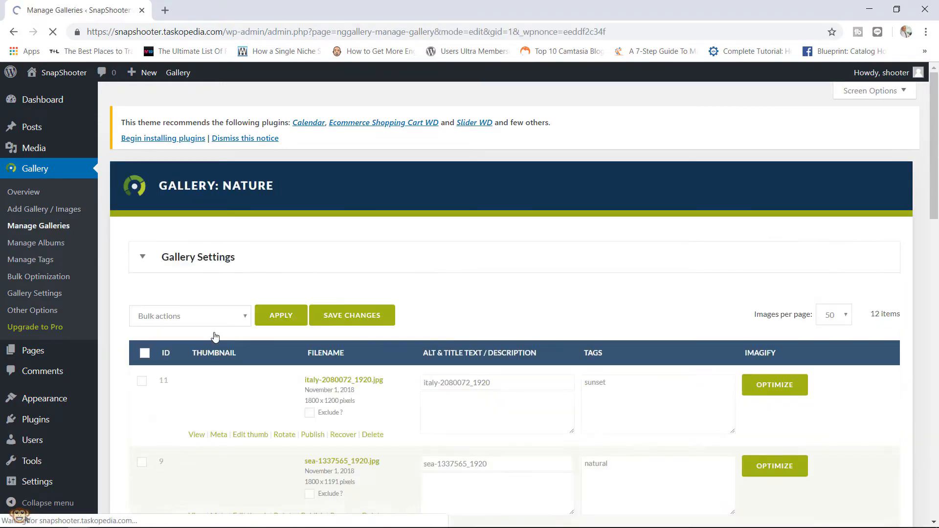
scroll(920, 247, down, 6)
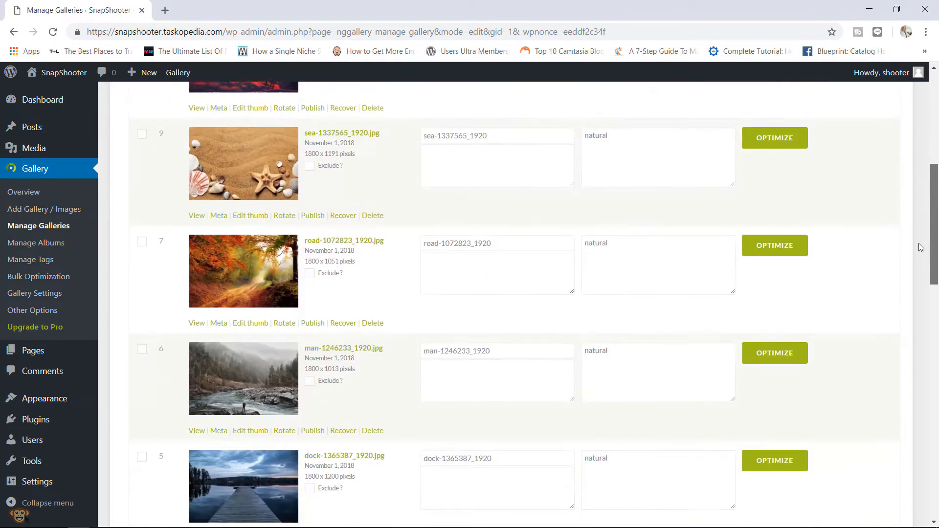
drag(620, 218, 575, 220)
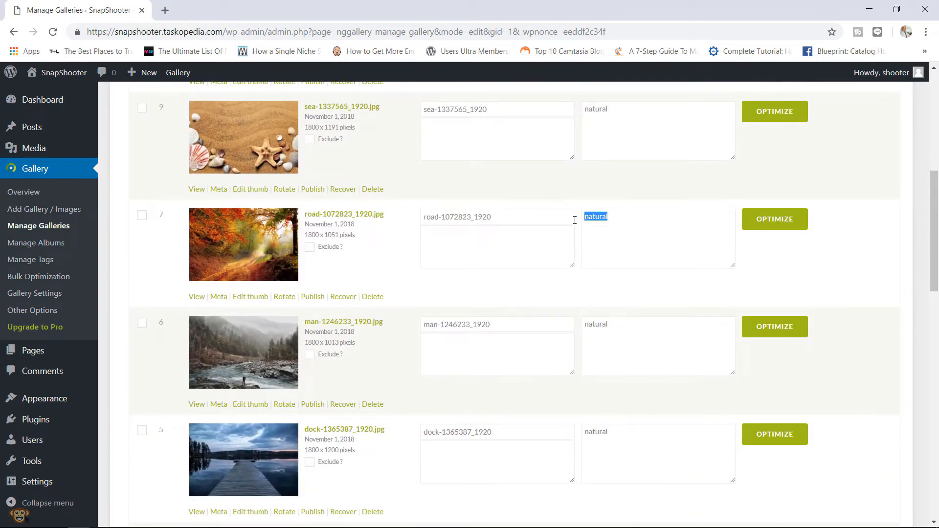
drag(609, 323, 582, 325)
drag(612, 430, 577, 435)
click(66, 263)
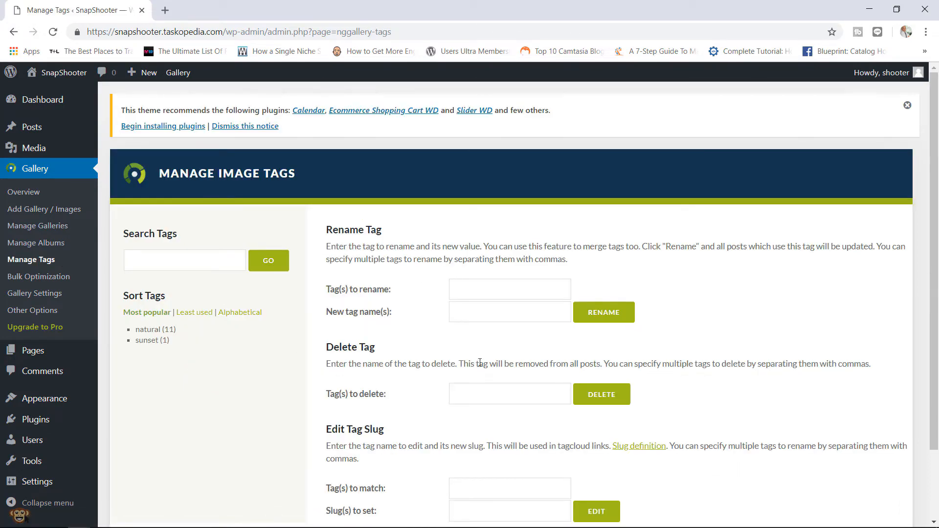
drag(934, 154, 934, 202)
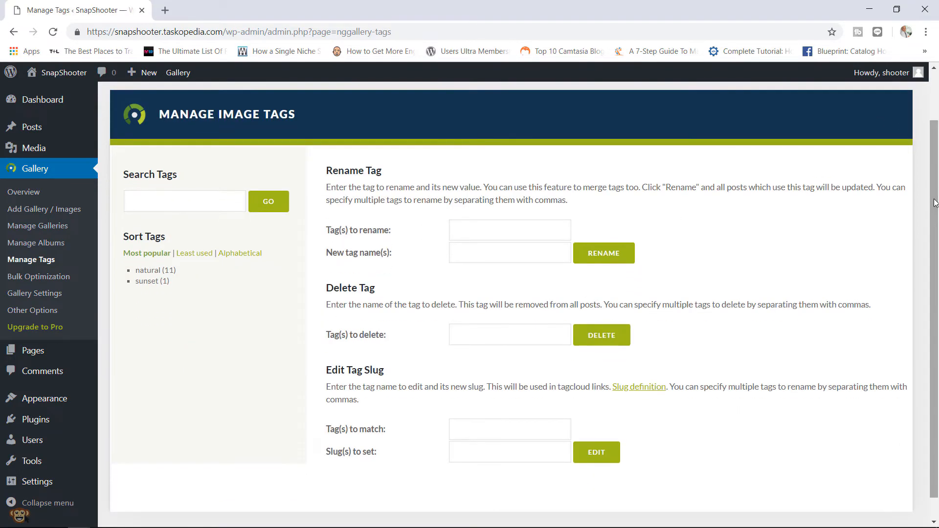
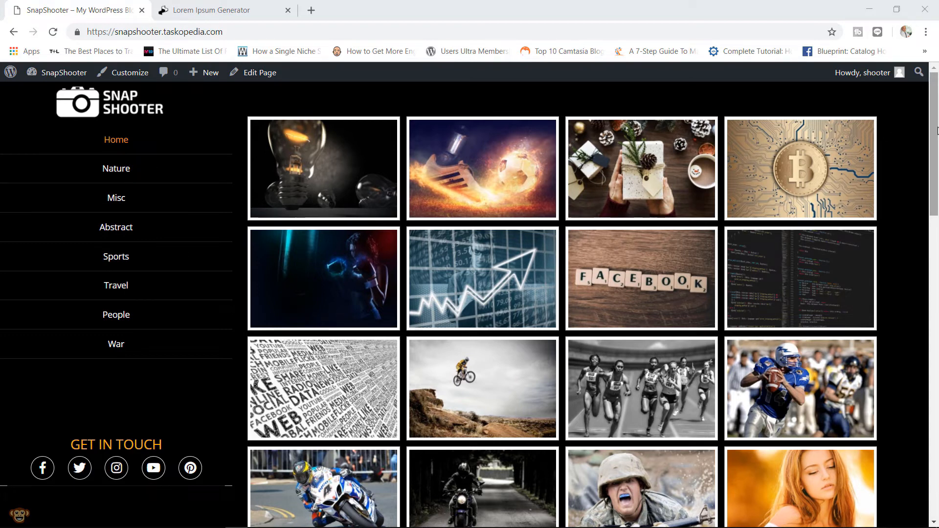
- From the admin bar, create a new page and title it 'About Me'
click(80, 76)
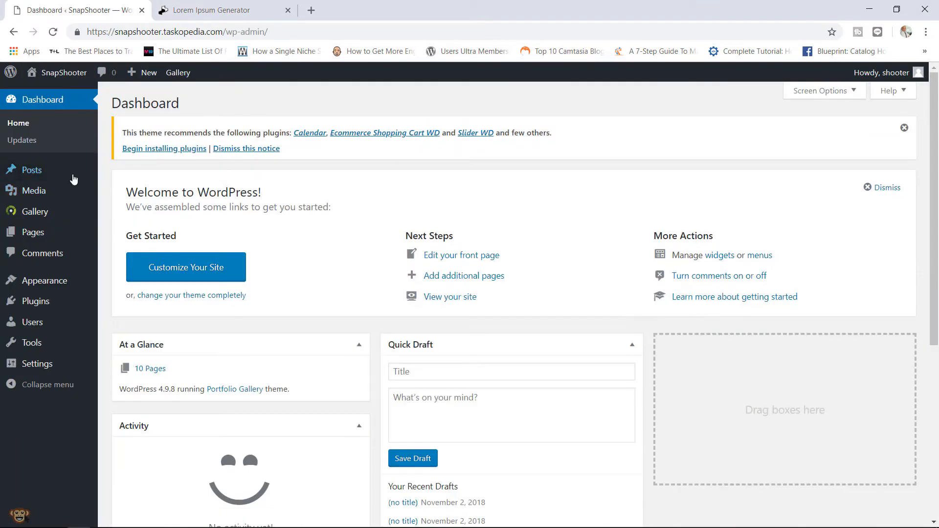
mouse_move(74, 242)
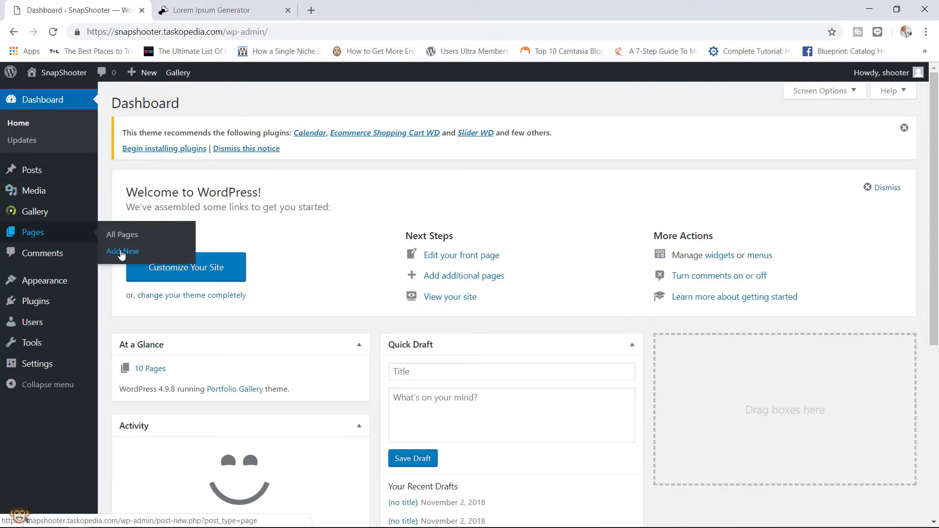
click(121, 252)
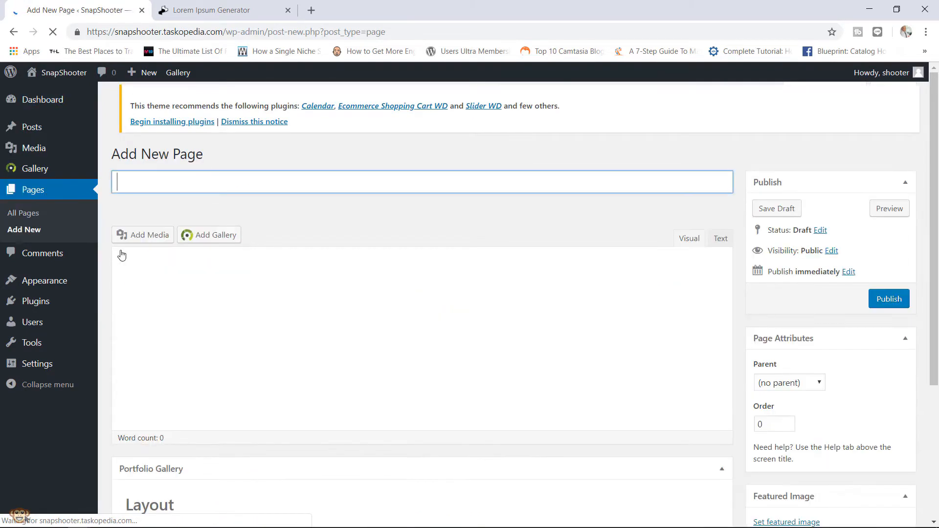
text(Abo)
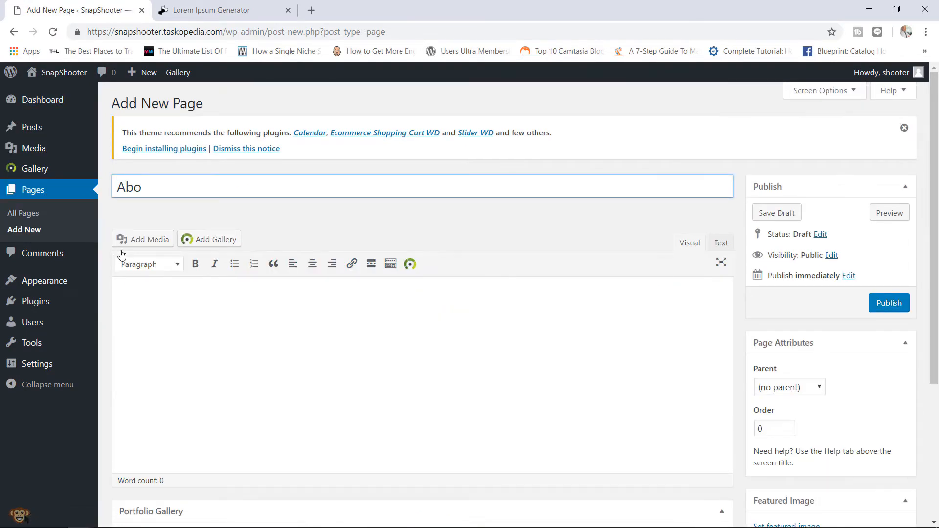
text(ut Me)
- Copy the first two lorem ipsum paragraphs from the generator, then return to the page body
click(239, 5)
scroll(523, 313, down, 5)
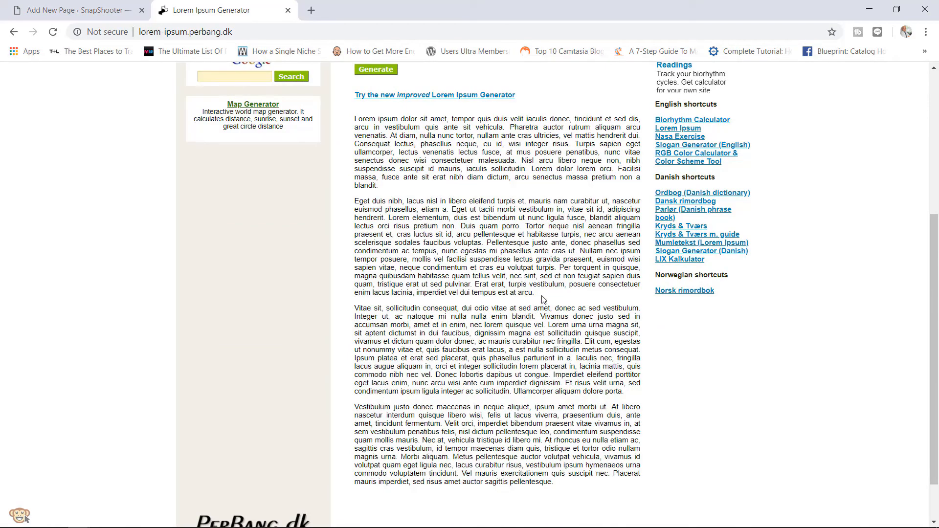
drag(534, 293, 355, 125)
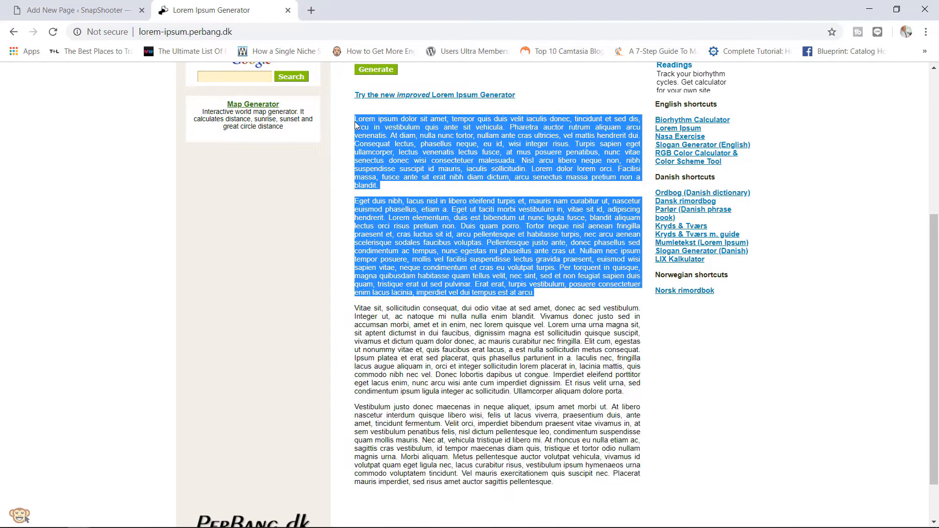
right_click(387, 128)
click(397, 137)
scroll(440, 198, up, 5)
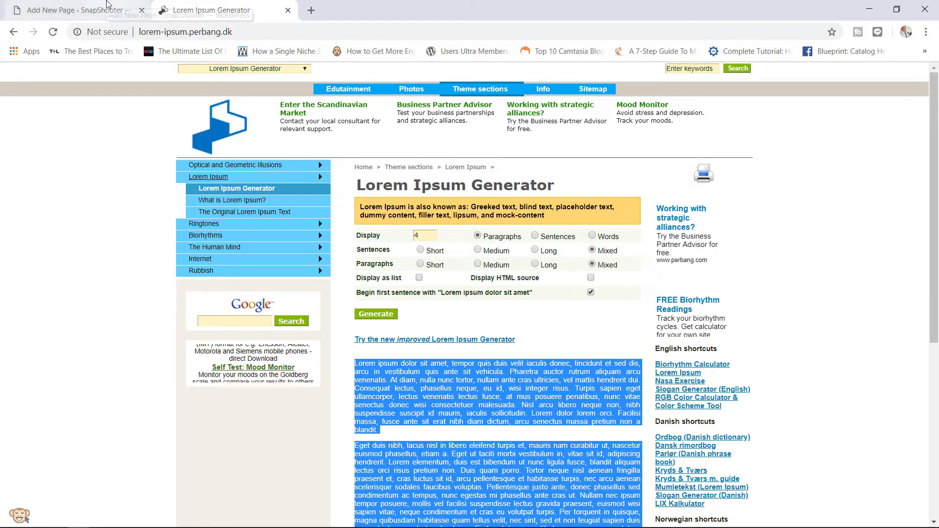
click(106, 5)
click(232, 317)
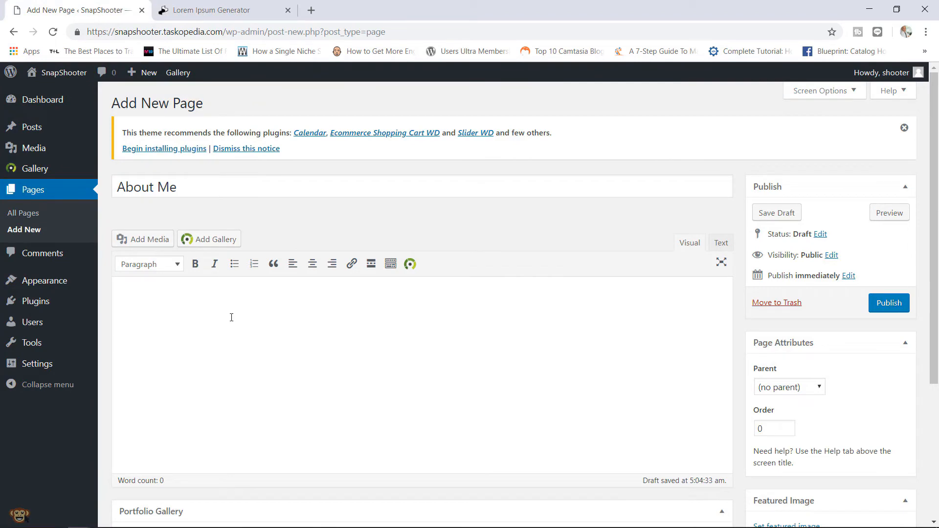
- Paste the two paragraphs, choose the main-column-plus-sidebar layout, hide the title, and publish
text(Lorem ipsum dolor sit amet, tempor quis duis velit iaculis donec, tincidunt et sed dis, arcu in vestibulum quis ante sit vehicula. Pharetra auctor rutrum aliquam arcu venenatis. At diam, nulla nunc tortor, nullam ante cras ultricies, vel mattis hendrerit dui. Consequat lectus, phasellus neque, eu id, wisi integer risus. Turpis sapien eget ullamcorper, lectus venenatis lectus fusce, at mus posuere penatibus, nunc vitae senectus donec wisi consectetuer malesuada. Nisl arcu libero neque non, nibh suspendisse suscipit id mauris, iaculis sollicitudin. Lorem dolor lorem orci. Facilisi massa, fusce ante sit erat nibh diam dictum, arcu senectus massa pretium non a blandit.  Eget duis nibh, lacus nisl in libero eleifend turpis et, mauris nam curabitur ut, nascetur euismod phasellus, etiam a. Eget ut taciti morbi vestibulum in, vitae sit id, adipiscing hendrerit. Lorem elementum, duis est bibendum ut nunc ligula fusce, blandit aliquam lectus orci risus pretium non. Duis quam porro. Tortor neque nisl aenean fringilla praesent et, cras luctus sit id, arcu pellentesque et habitasse turpis, nec arcu aenean scelerisque sodales faucibus voluptas. Pellentesque justo ante, donec phasellus sed condimentum ac tempus, nunc egestas mi phasellus ante cras ut. Nullam nec ipsum tempor posuere, mollis vel facilisi suspendisse lectus gravida praesent, euismod wisi sapien vitae, neque condimentum et cras eu volutpat turpis. Per torquent in quisque, magna quibusdam habitasse quam tellus velit, nec sint, sed et non feugiat sapien duis quam, tristique erat ut sed pulvinar. Erat erat, turpis vestibulum, posuere consectetuer enim lacus lacinia, imperdiet vel dui tempus est at arcu.)
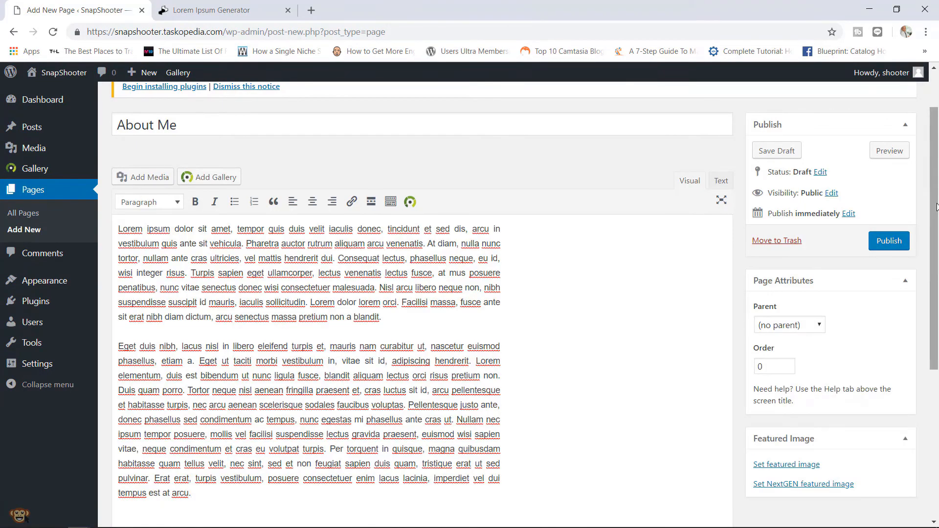
drag(936, 207, 937, 357)
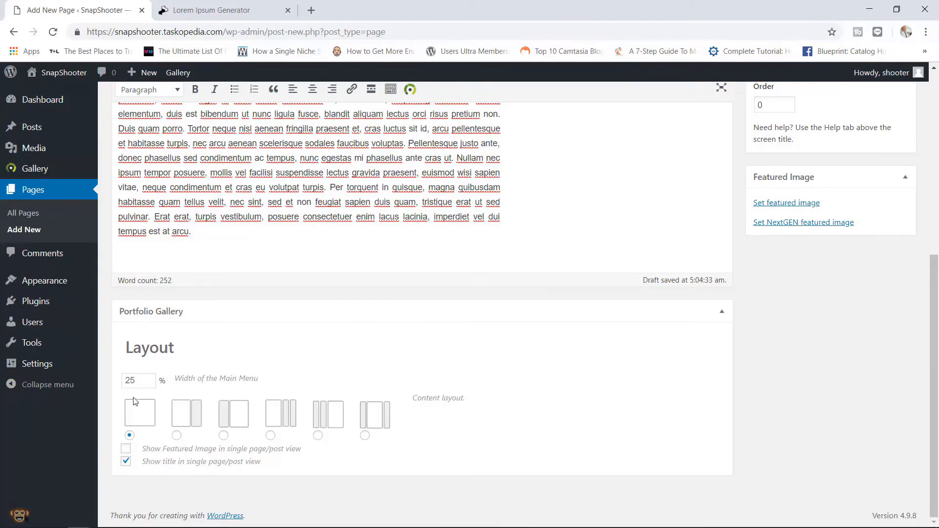
click(178, 436)
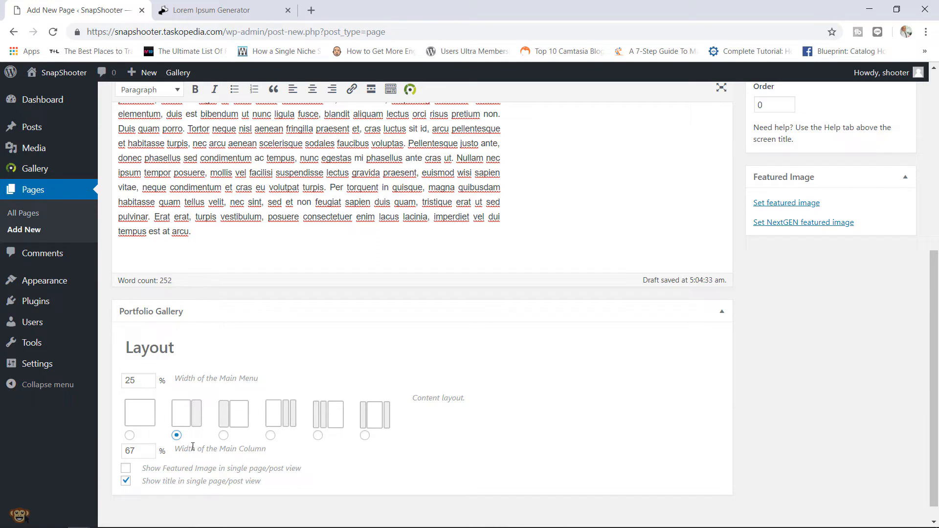
click(125, 480)
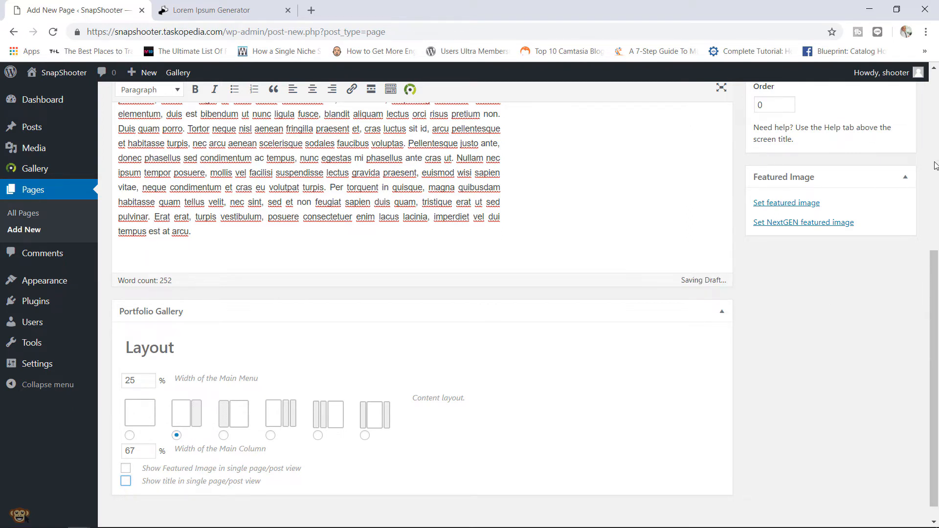
scroll(935, 165, up, 7)
click(885, 304)
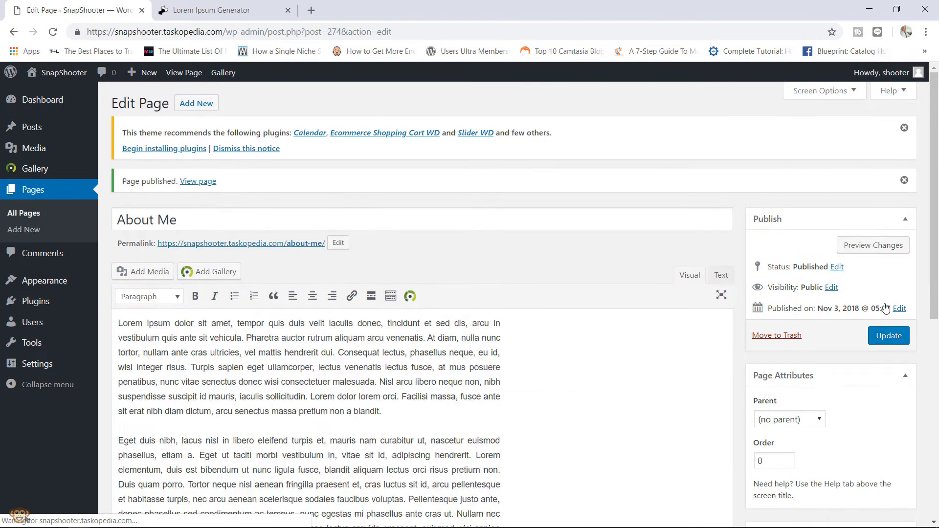
- Add the About Me page to the Main Menu and save the menu
mouse_move(53, 292)
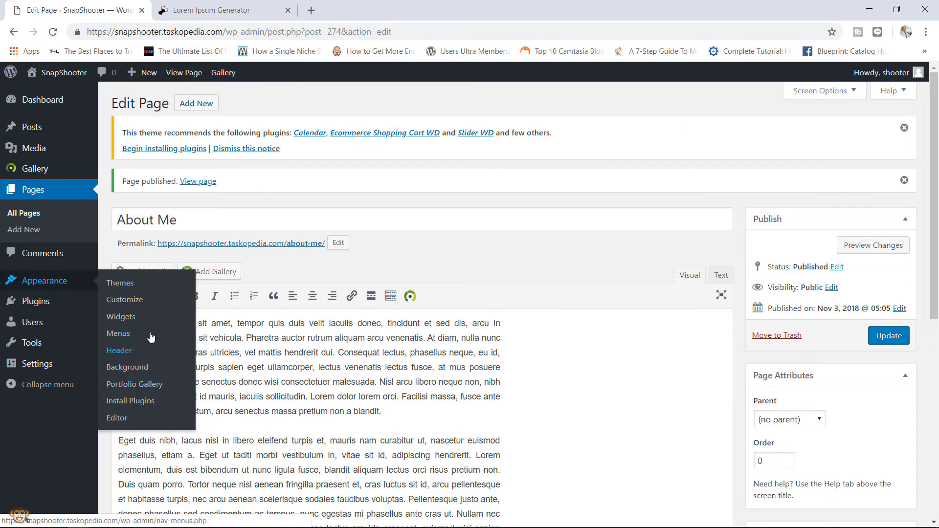
click(151, 336)
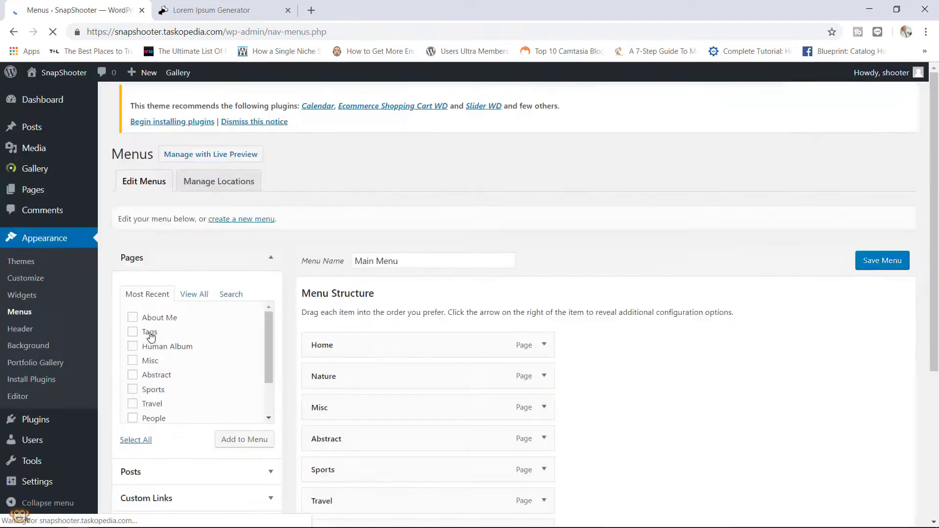
click(171, 323)
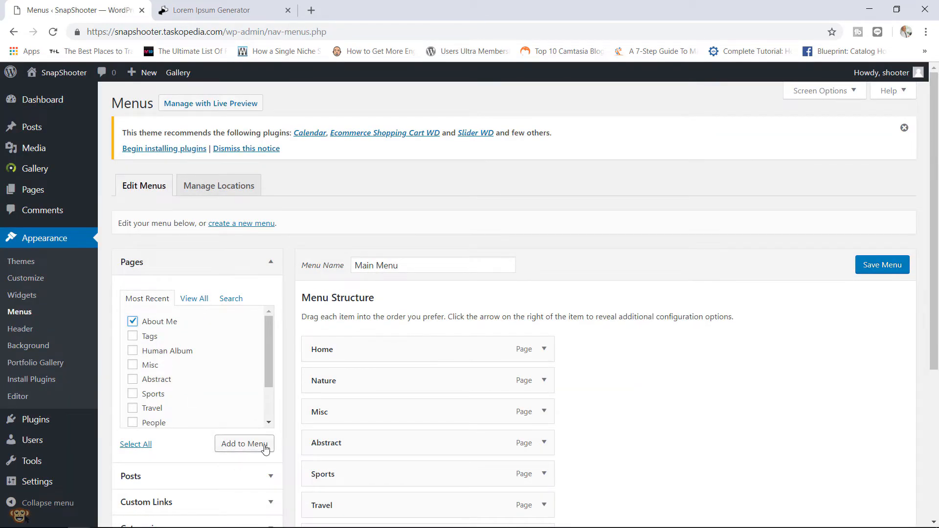
click(242, 444)
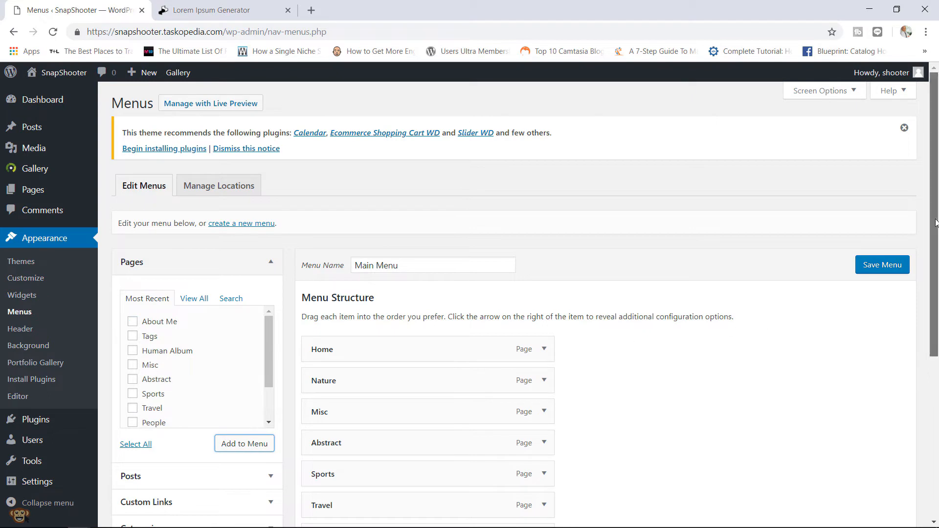
drag(934, 225, 934, 245)
click(880, 233)
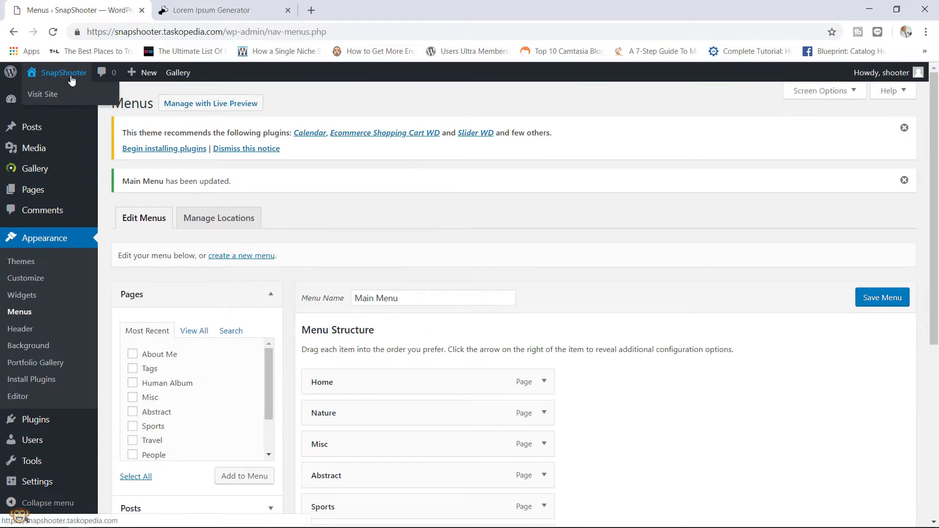
- Check the About Me page on the live site, then go back to the dashboard
click(69, 76)
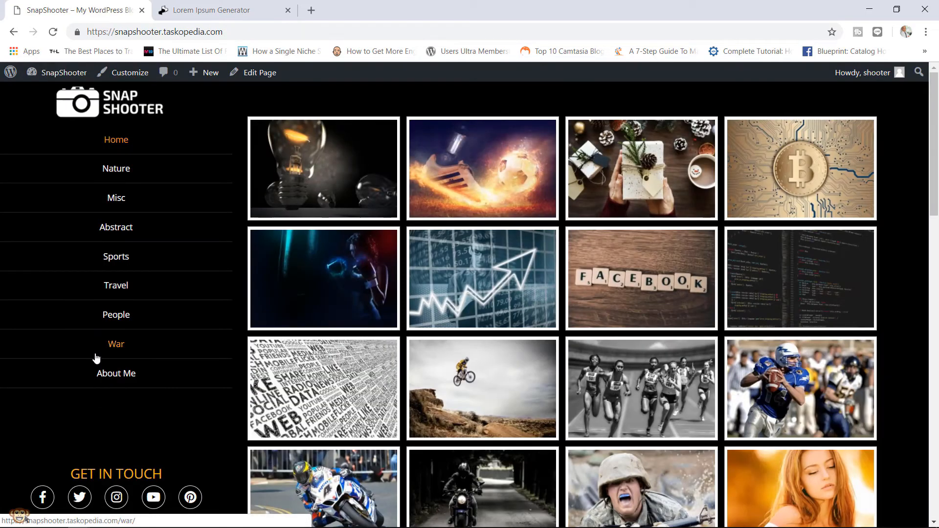
click(127, 376)
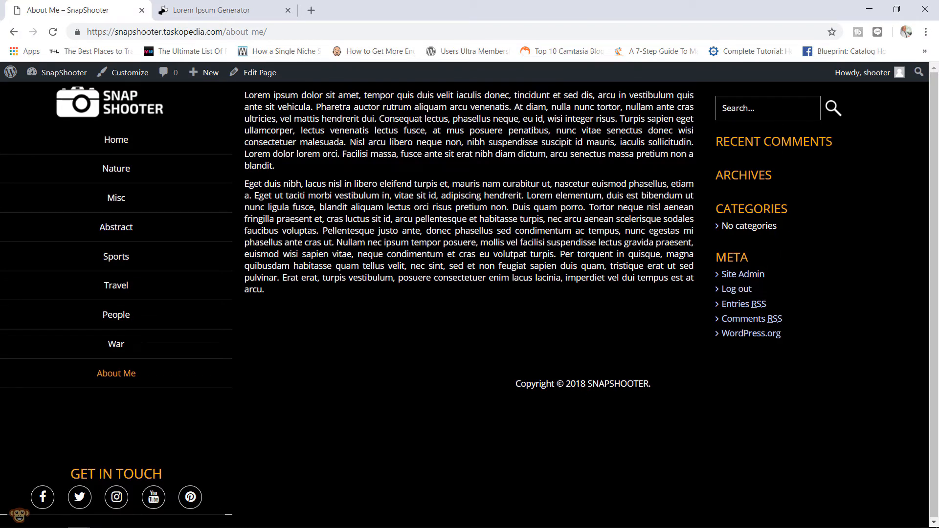
click(68, 70)
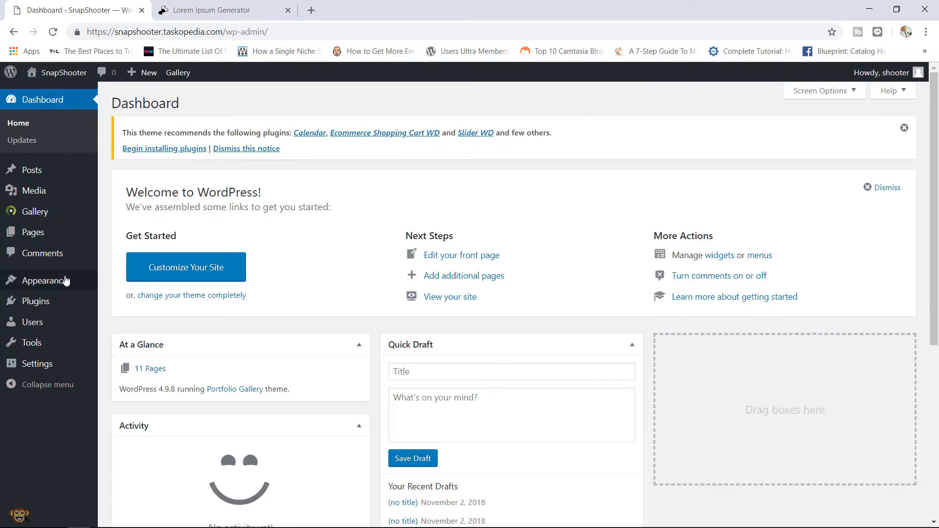
- Remove Recent Comments, Recent Posts, Categories, Meta and Archives from the Primary Widget Area
mouse_move(65, 278)
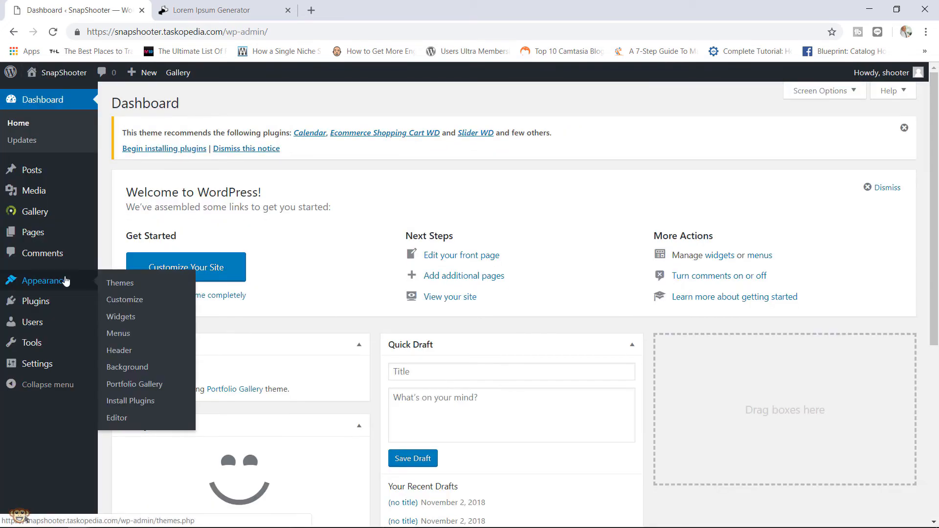
click(122, 318)
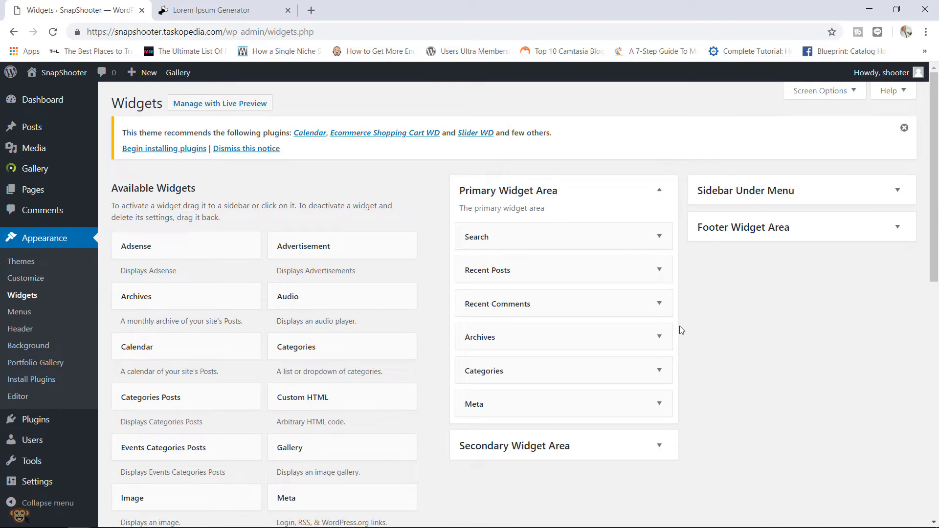
drag(934, 162, 910, 282)
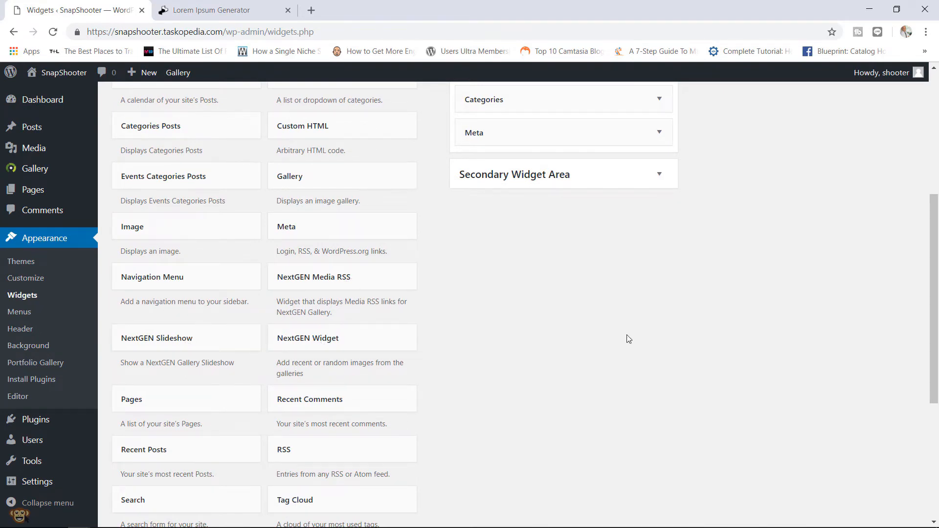
scroll(628, 339, up, 3)
drag(529, 152, 311, 199)
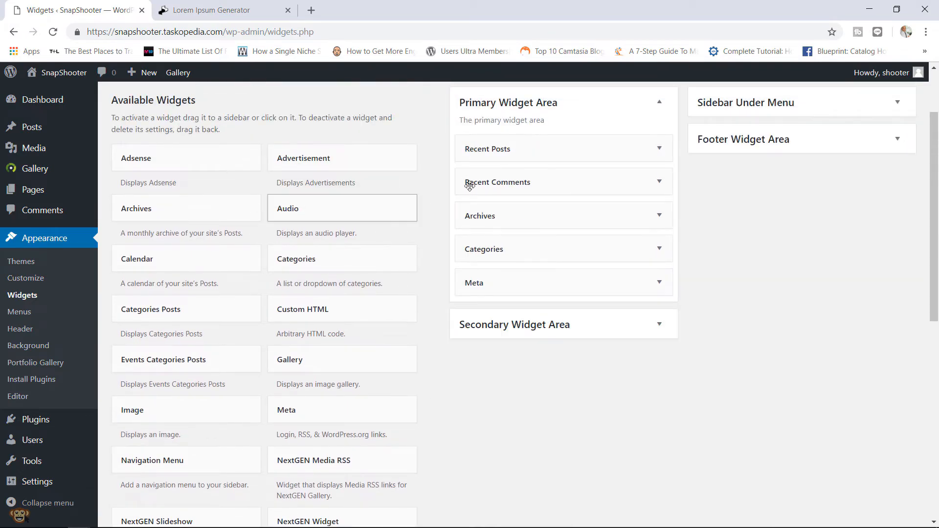
drag(469, 186, 304, 198)
drag(486, 159, 293, 164)
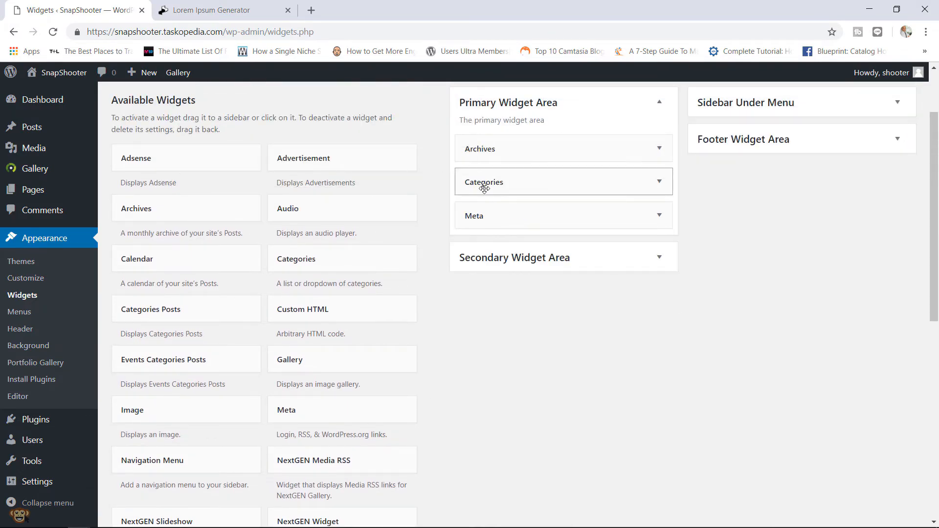
drag(484, 188, 299, 188)
drag(543, 187, 303, 186)
drag(516, 151, 269, 173)
scroll(489, 308, down, 2)
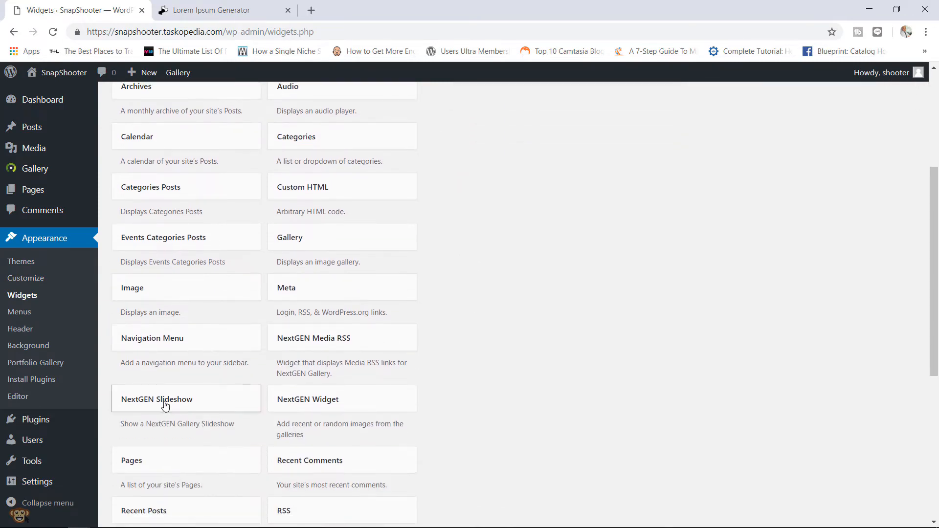
- Add a NextGEN Slideshow widget with empty title, limit 30, height 250, width 500, and save
drag(164, 404, 510, 205)
scroll(593, 212, up, 3)
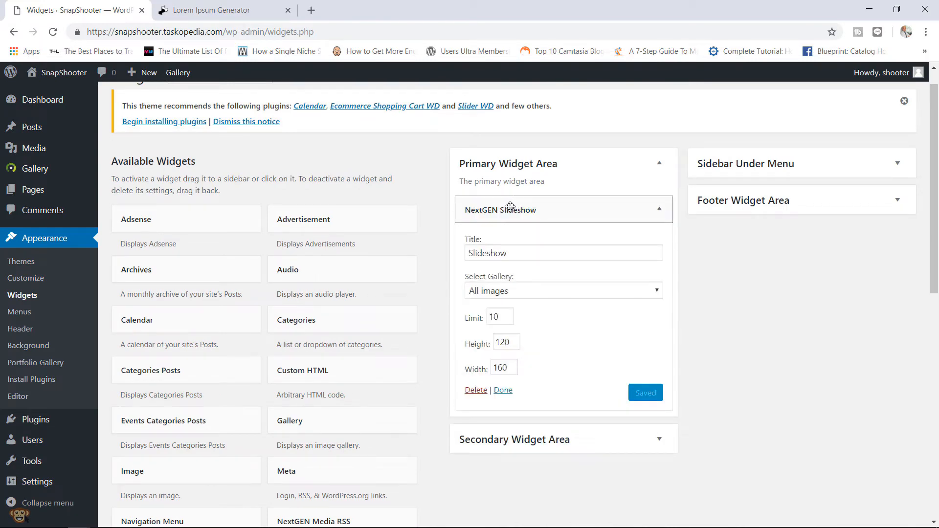
double_click(521, 253)
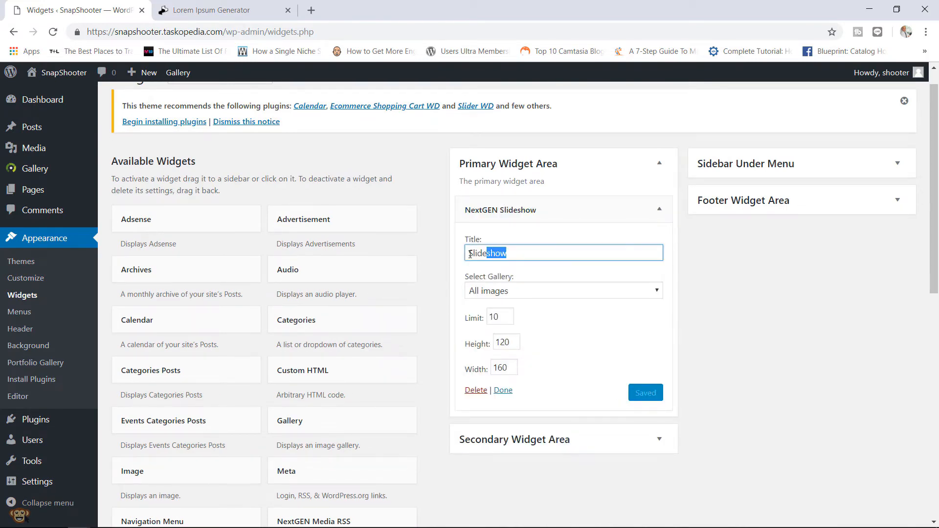
key(BackSpace)
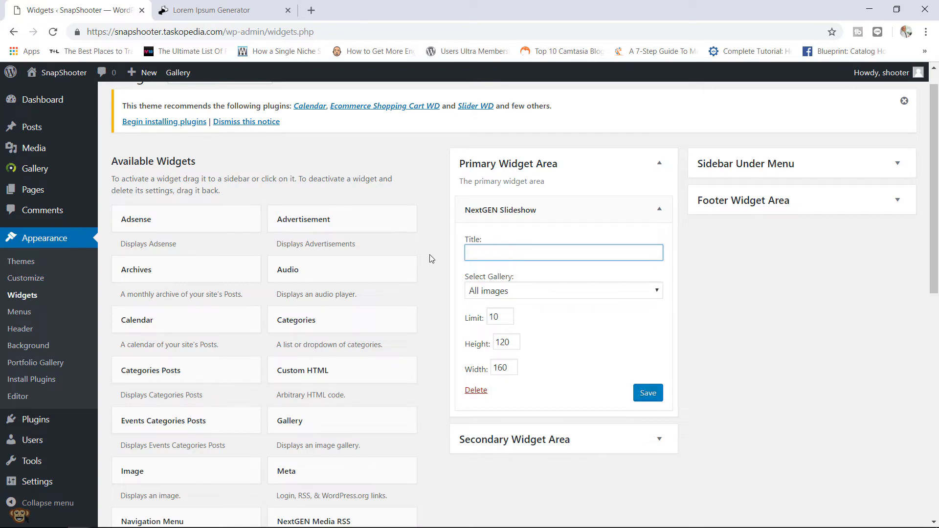
double_click(494, 317)
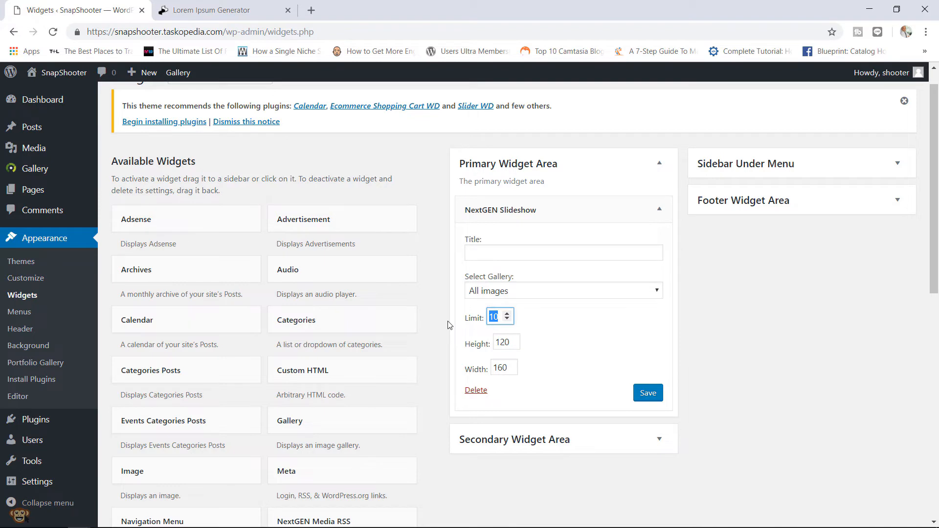
text(30)
double_click(519, 344)
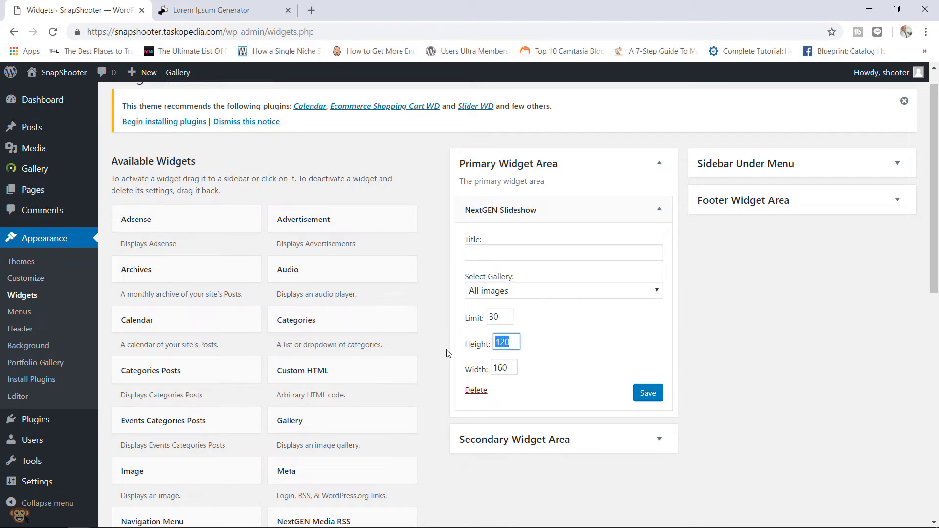
text(2)
double_click(515, 367)
text(500)
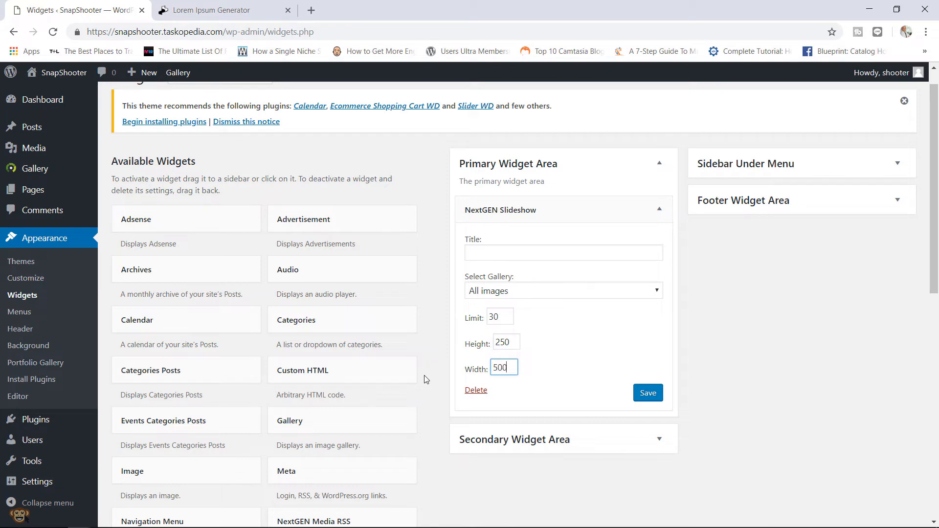
click(646, 394)
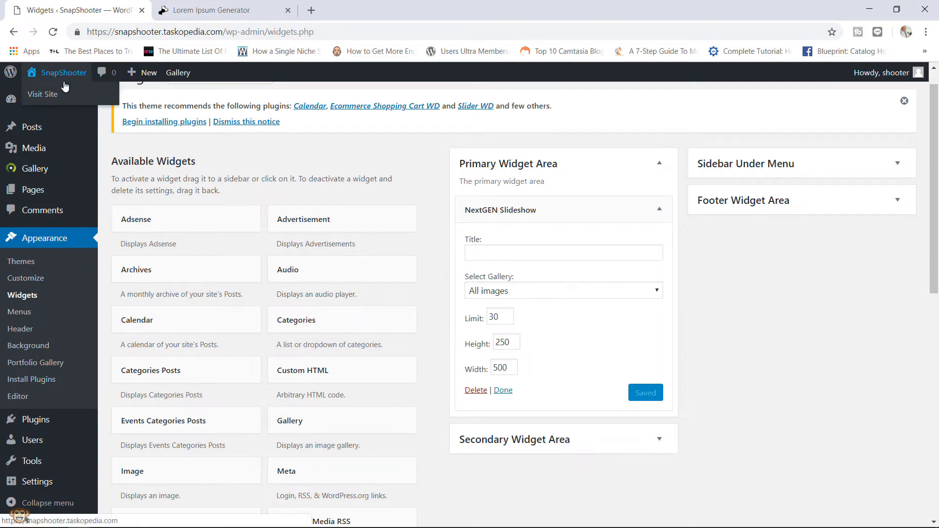
right_click(65, 85)
- Open the live site in a new tab and view the About Me page
click(93, 90)
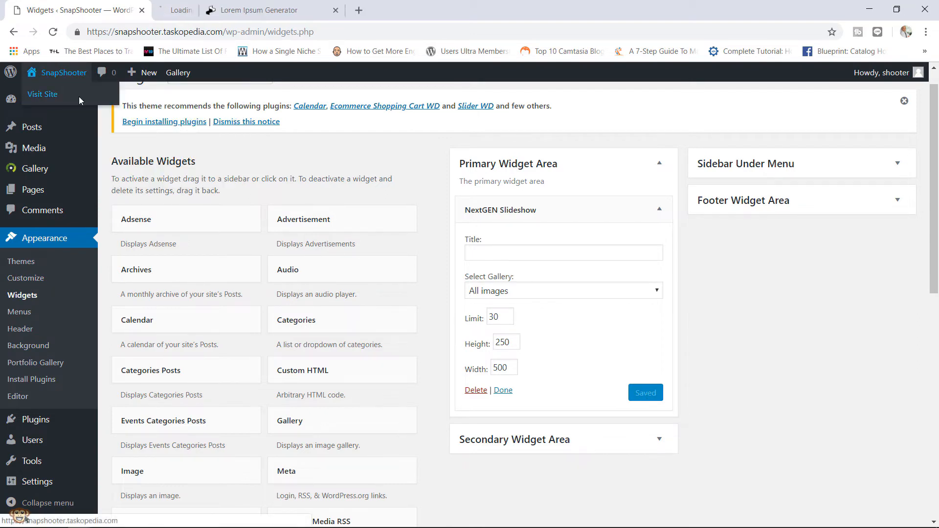
click(185, 14)
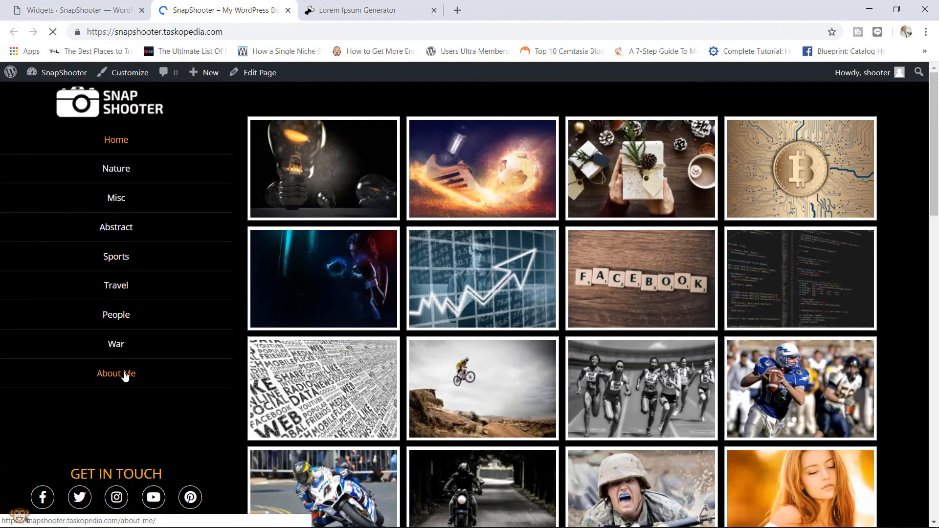
click(125, 375)
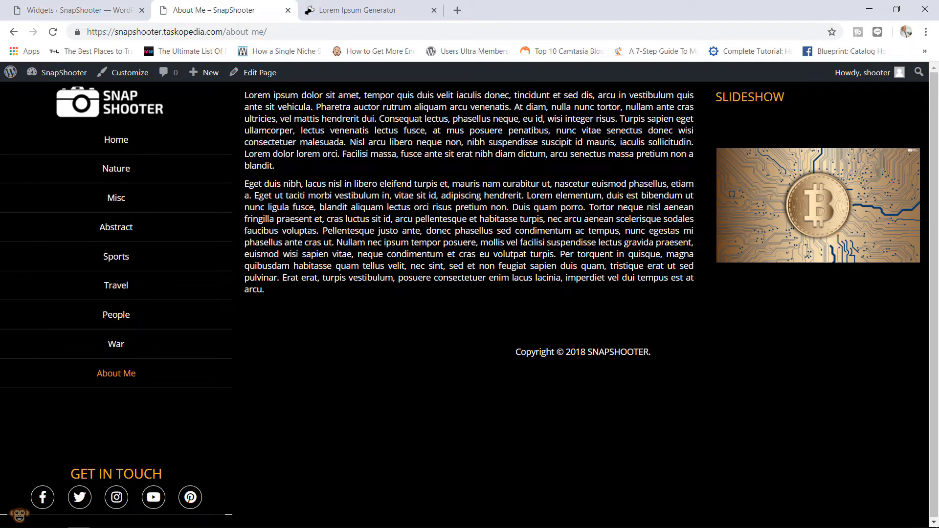
- Re-save the slideshow widget with an empty title and reload the About Me page
click(84, 4)
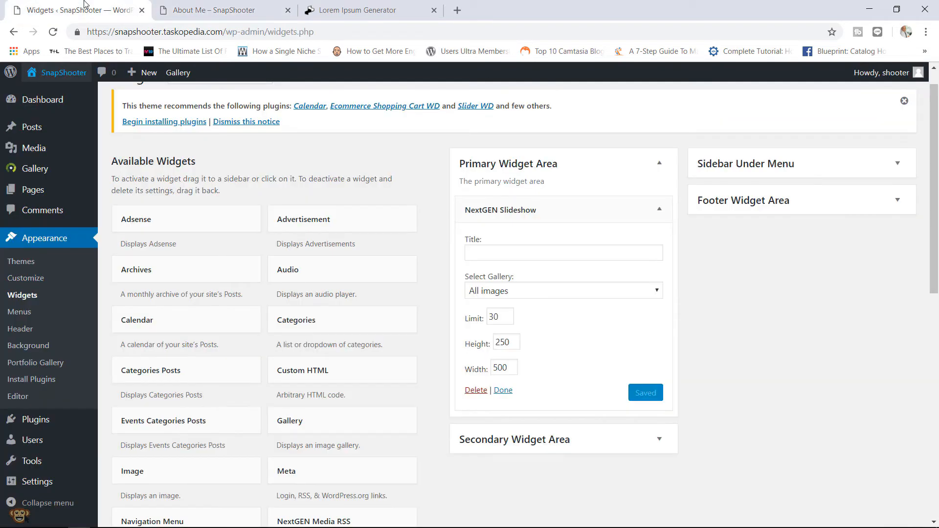
click(477, 247)
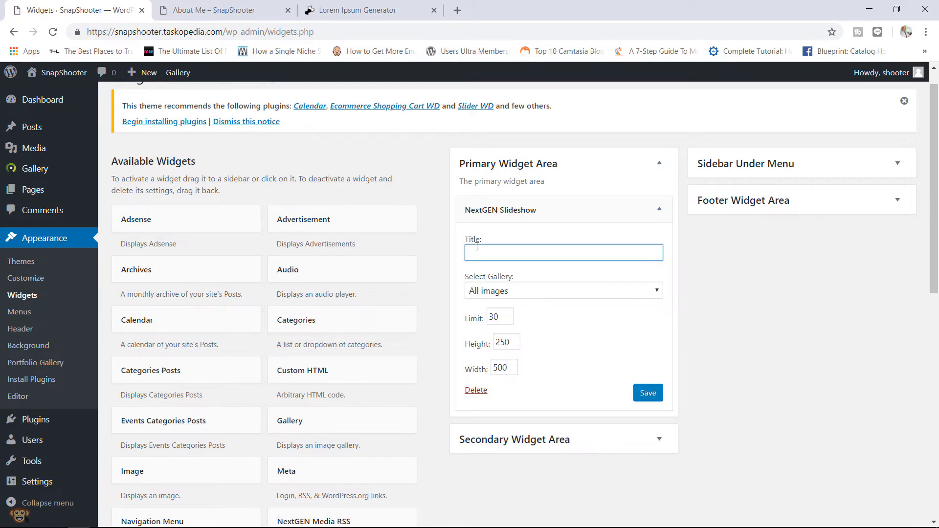
click(646, 391)
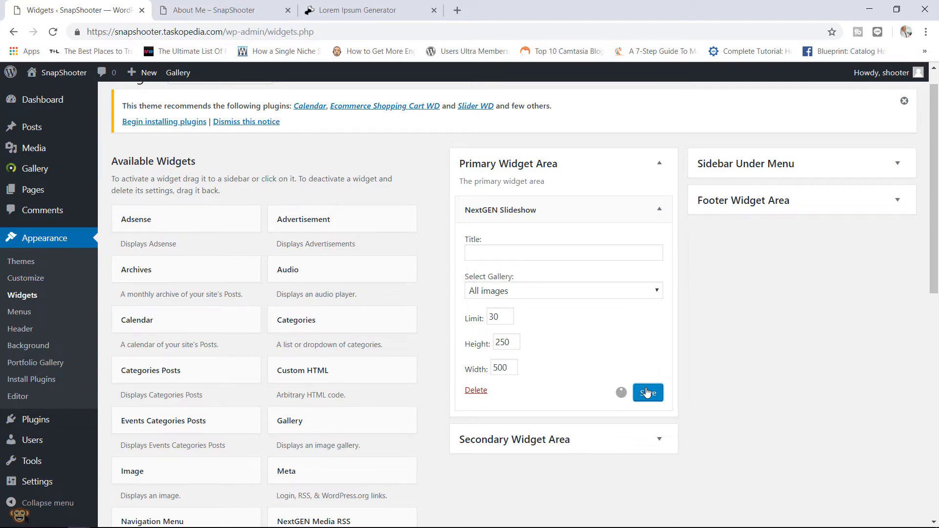
click(228, 11)
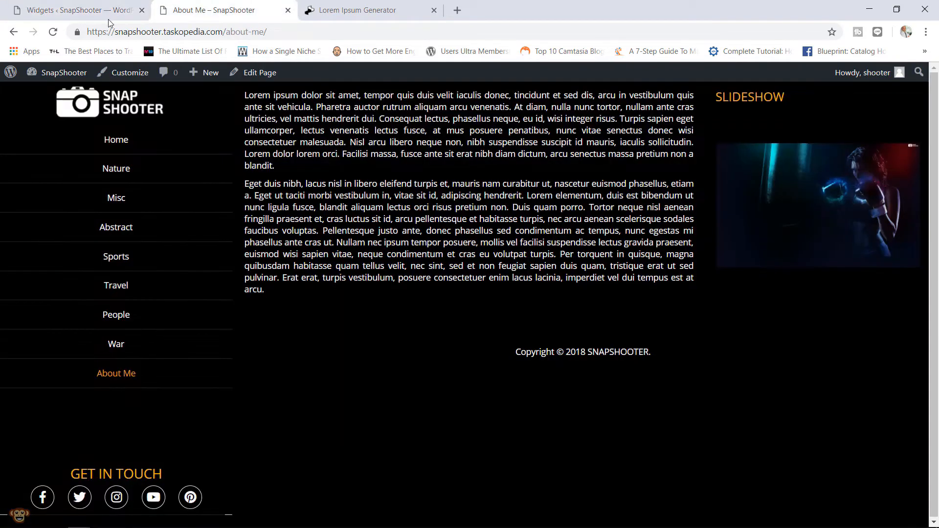
click(52, 32)
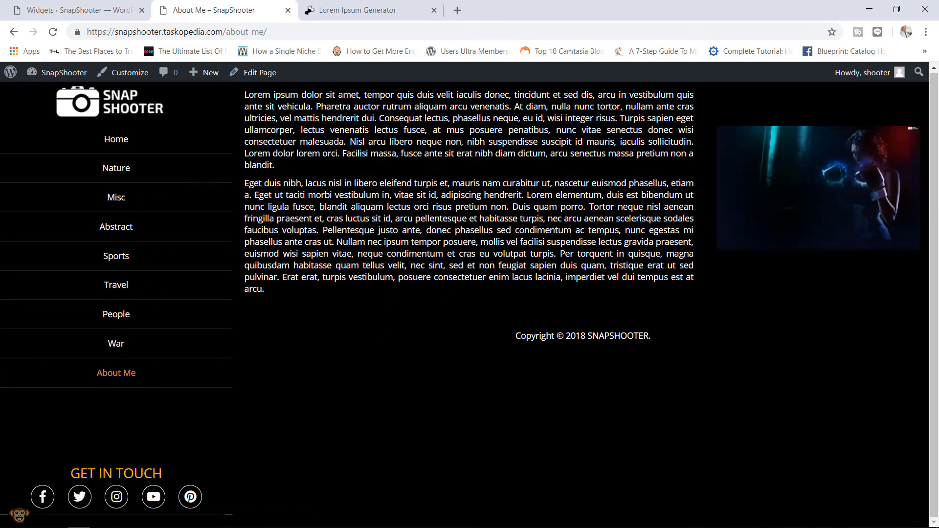
- Copy the third and fourth lorem ipsum paragraphs from the generator
click(374, 3)
scroll(565, 343, down, 6)
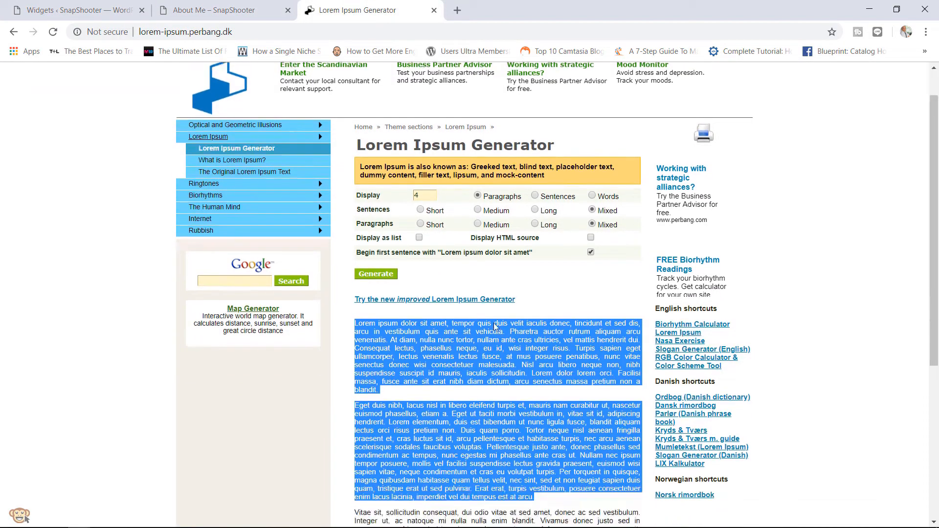
drag(627, 337, 449, 312)
click(559, 430)
drag(559, 430, 356, 254)
right_click(372, 256)
click(396, 268)
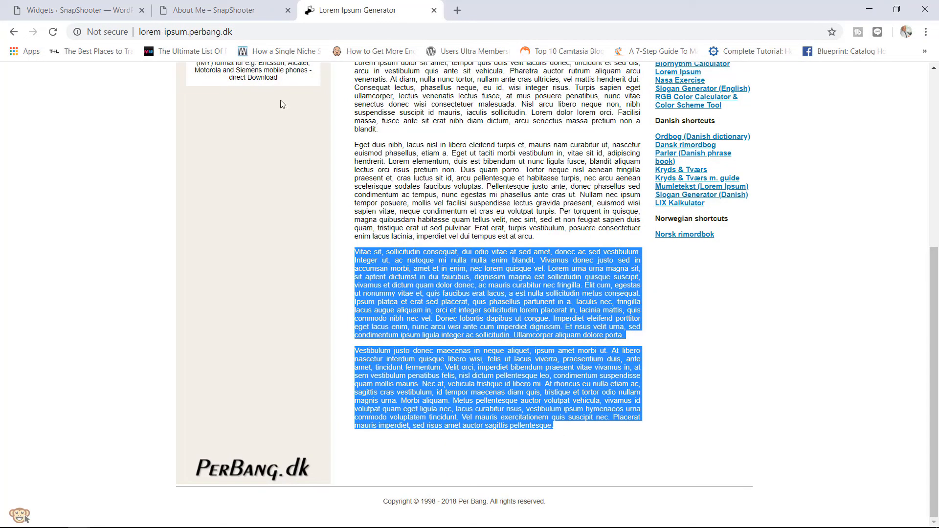
click(214, 6)
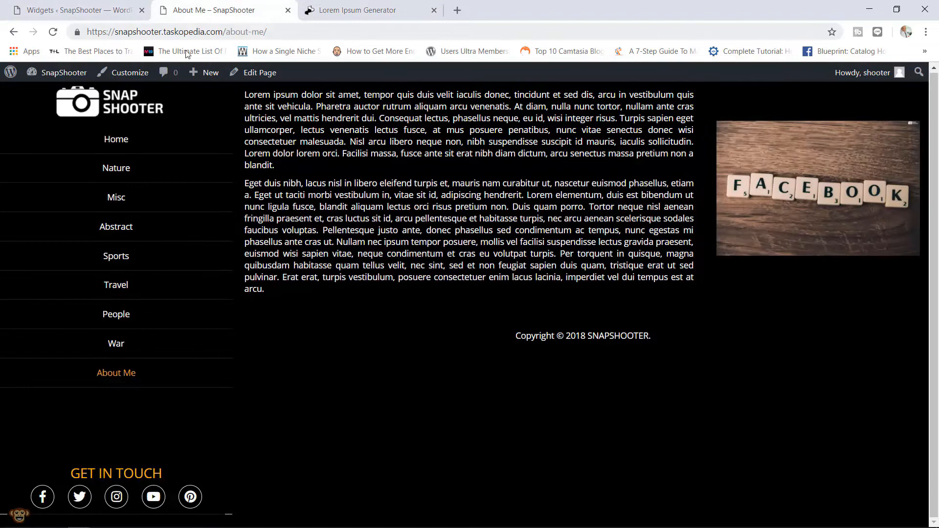
- Paste the two paragraphs after the existing About Me text and update the page
click(254, 74)
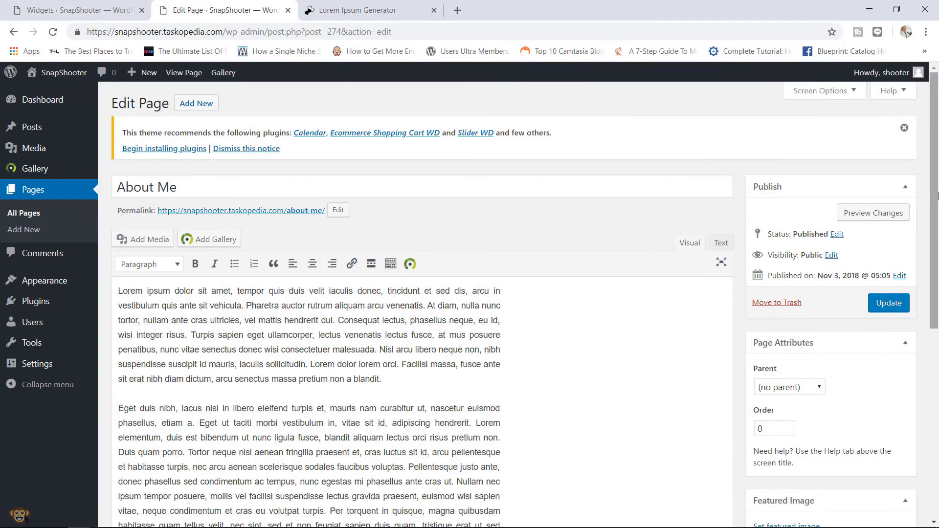
scroll(937, 196, down, 6)
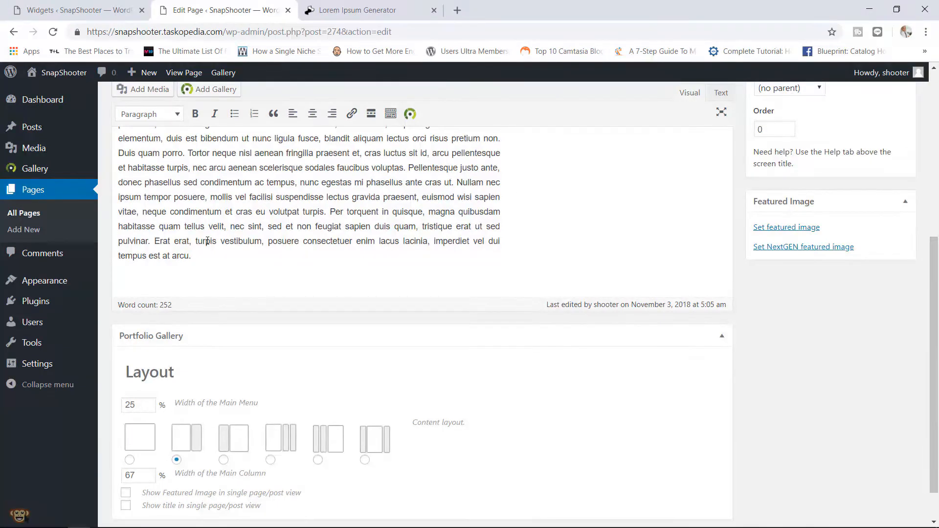
key(Return)
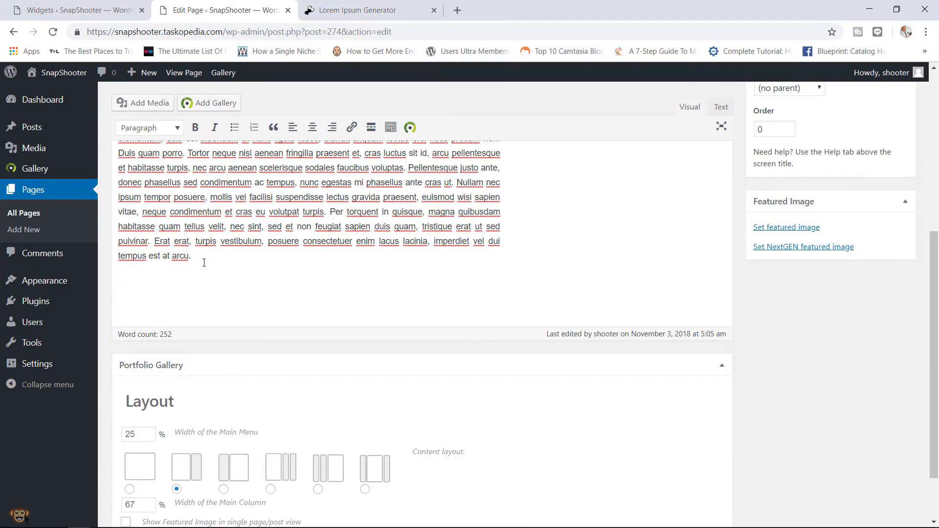
key(ctrl+v)
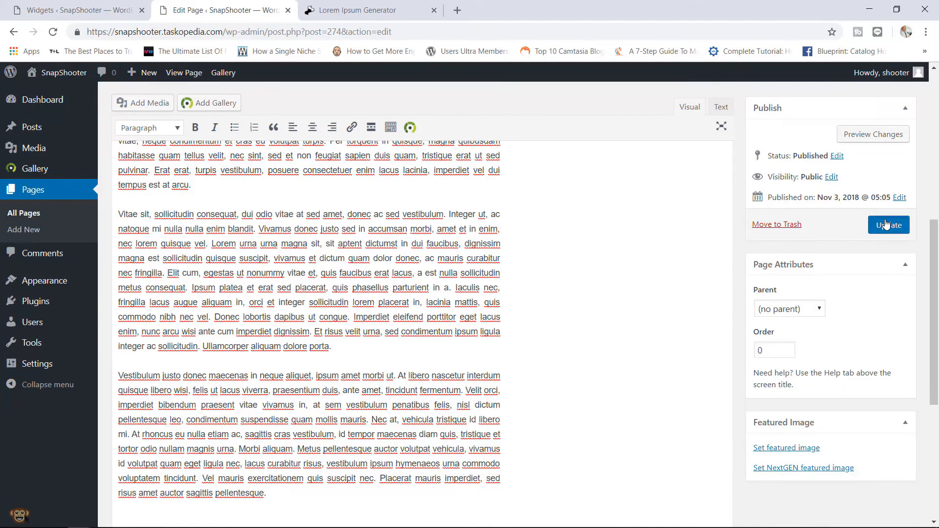
click(886, 224)
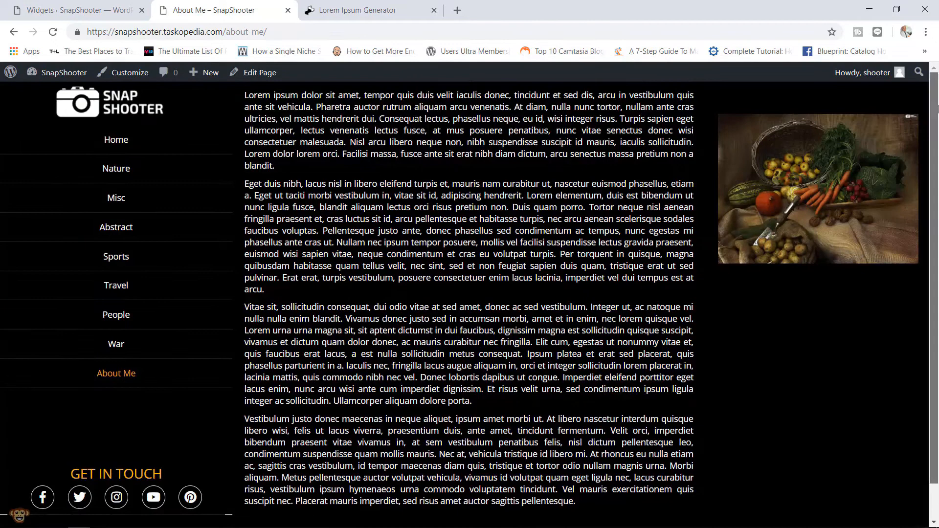
mouse_move(938, 109)
mouse_down()
mouse_move(938, 149)
mouse_move(938, 91)
mouse_up()
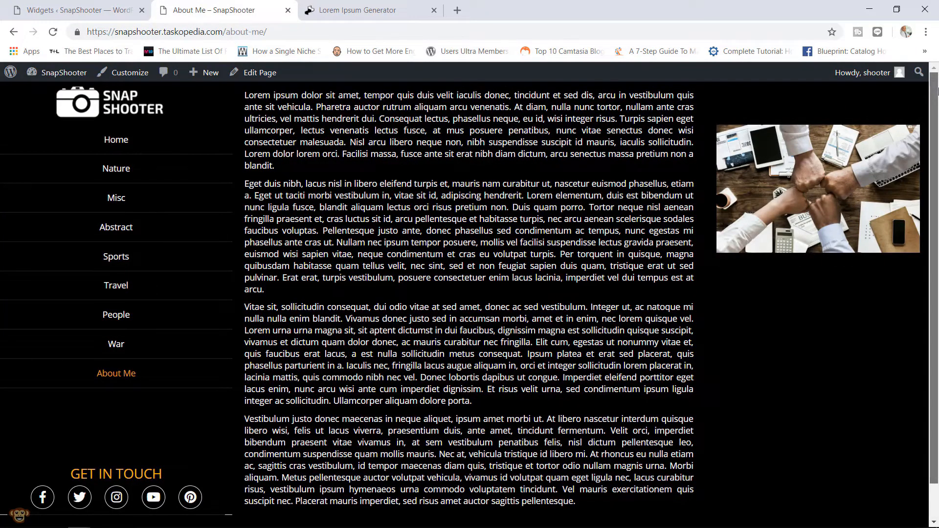
mouse_move(938, 94)
mouse_down()
mouse_move(936, 128)
mouse_move(937, 98)
mouse_up()
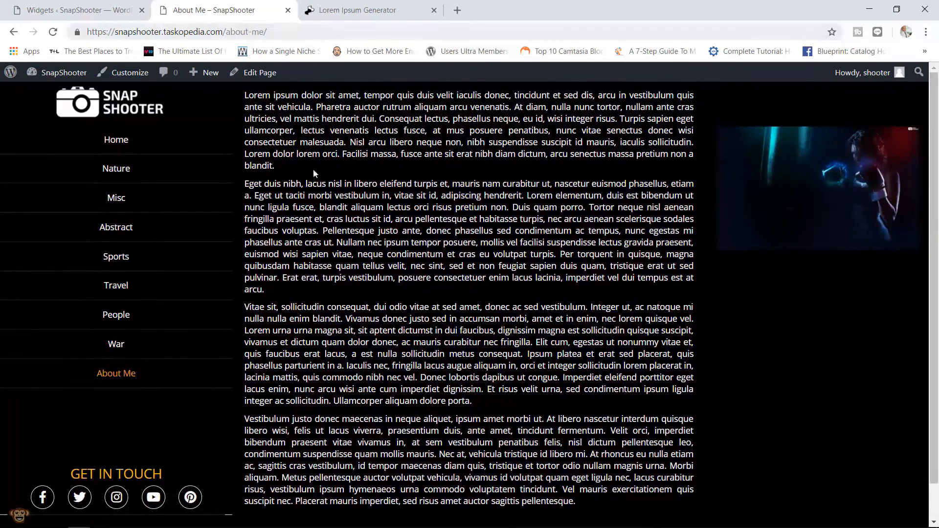
- Add a closing line 'Want to contact me? Send me an email @' plus the contact email address
click(256, 80)
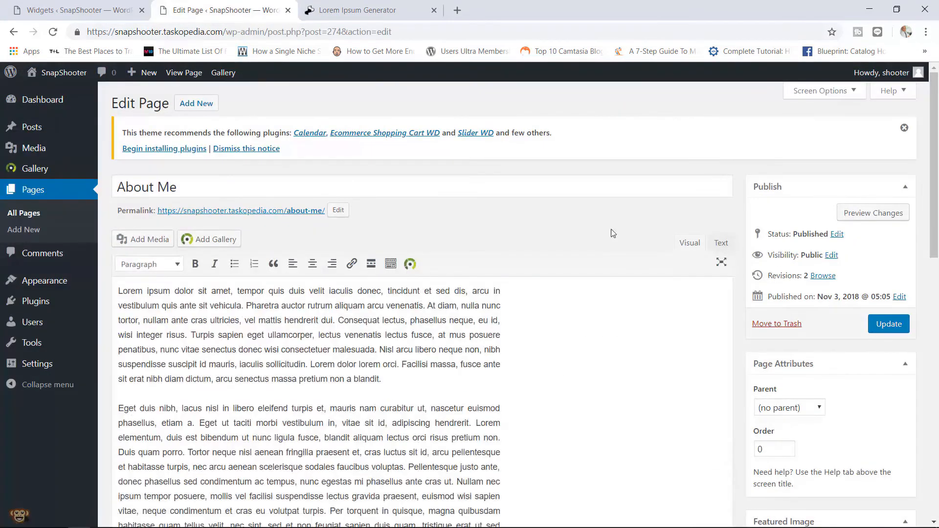
scroll(938, 170, down, 10)
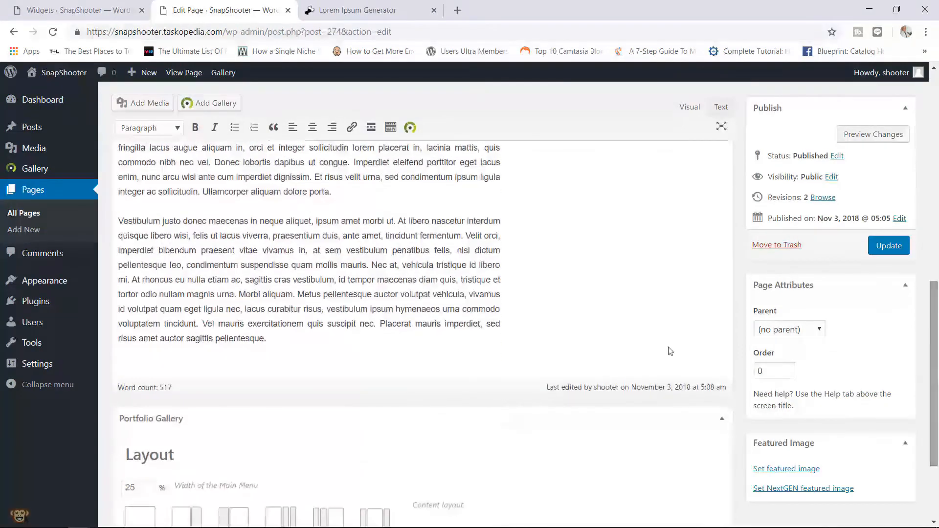
click(312, 339)
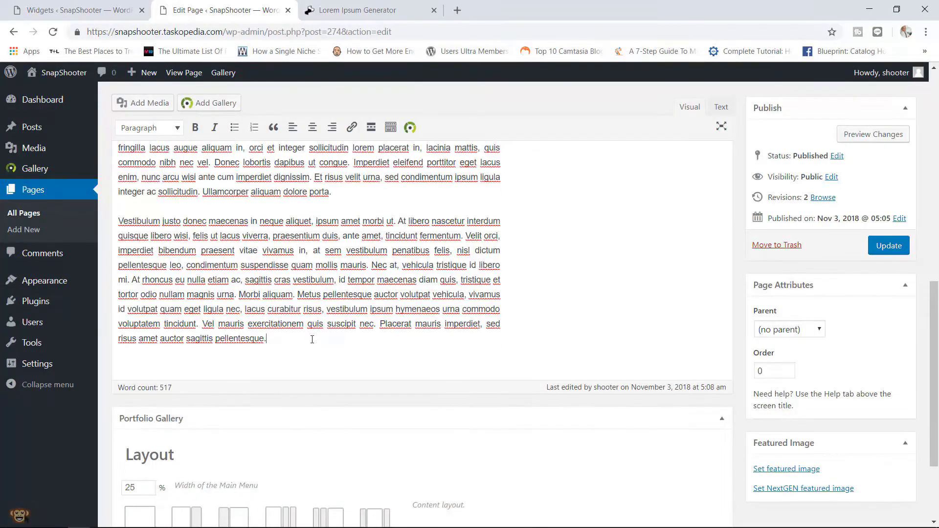
key(Return)
text(Want t)
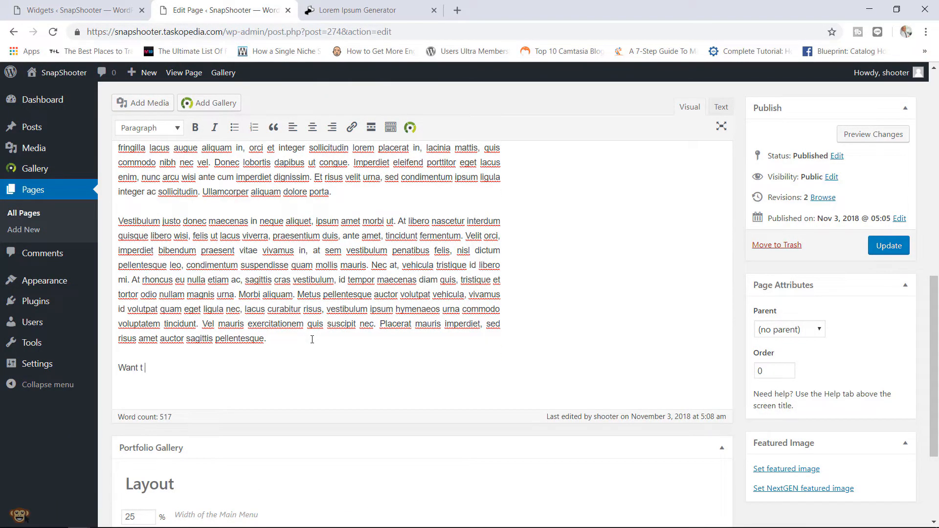
text(o contact me? Send me)
key(BackSpace)
key(BackSpace)
text(d me an em)
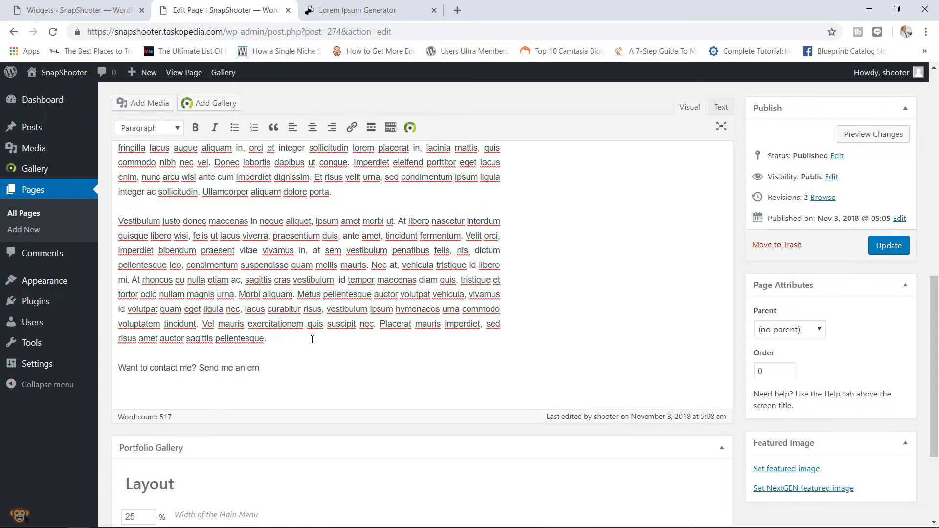
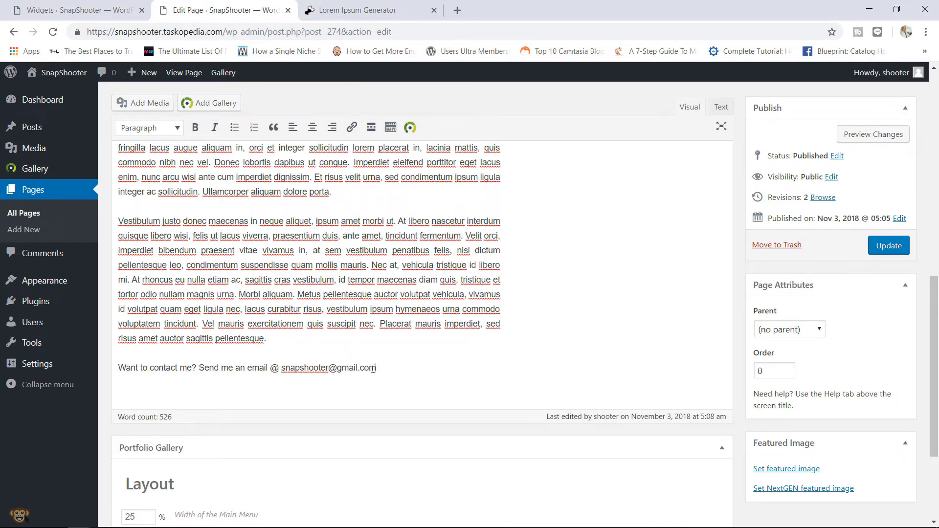
- Link the email address as a mailto link and update the page
drag(373, 369, 282, 368)
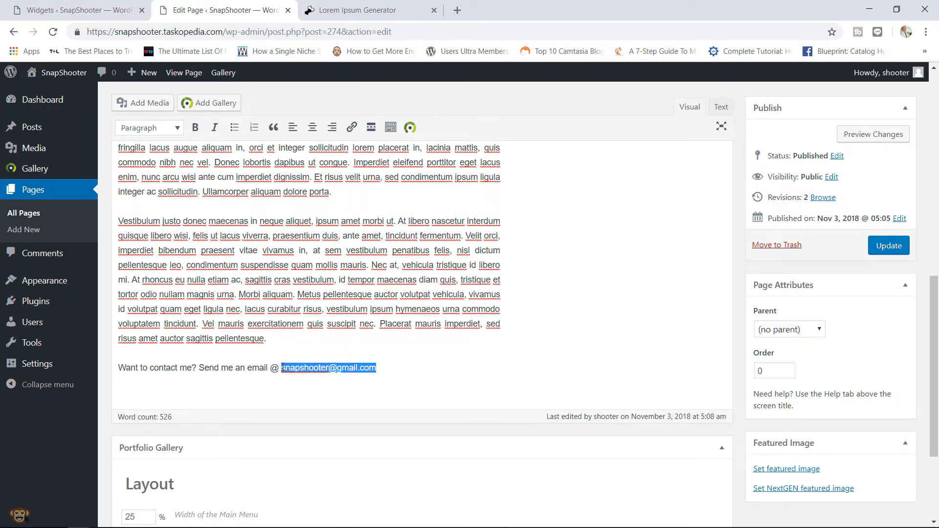
click(352, 128)
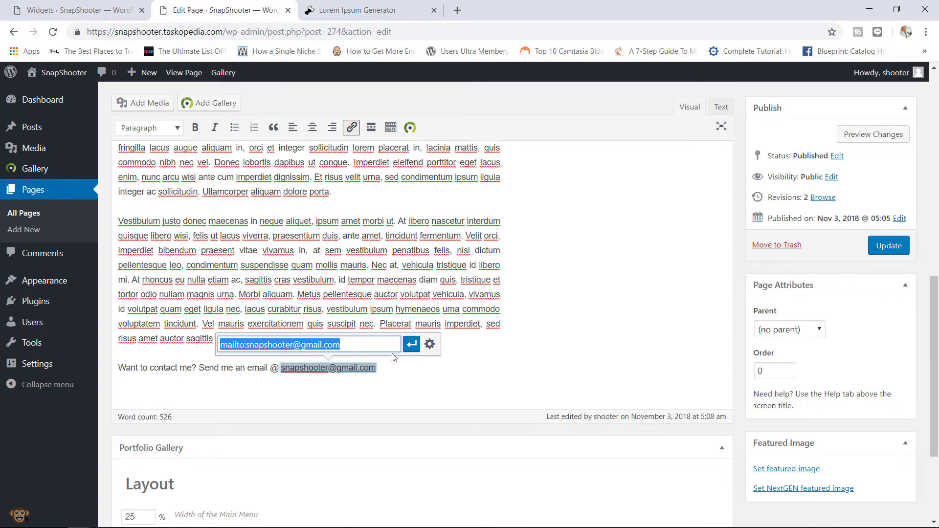
click(411, 345)
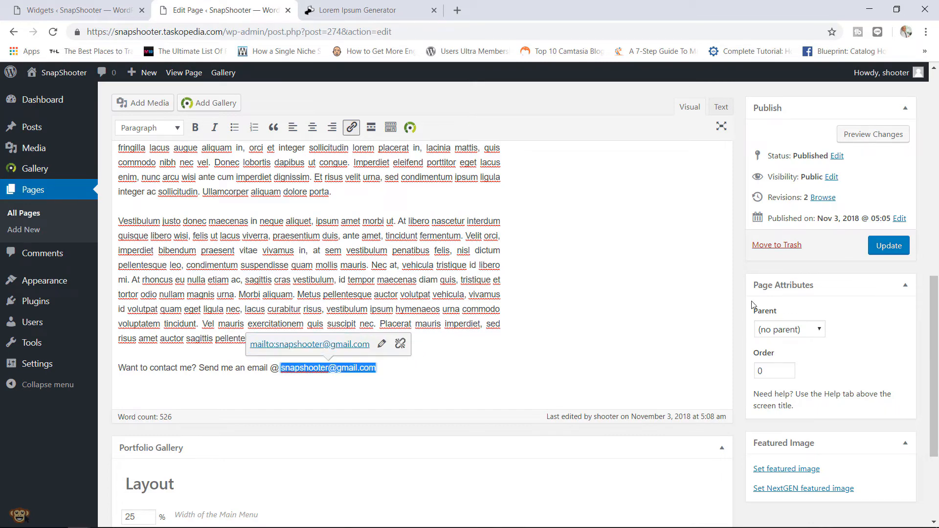
click(891, 248)
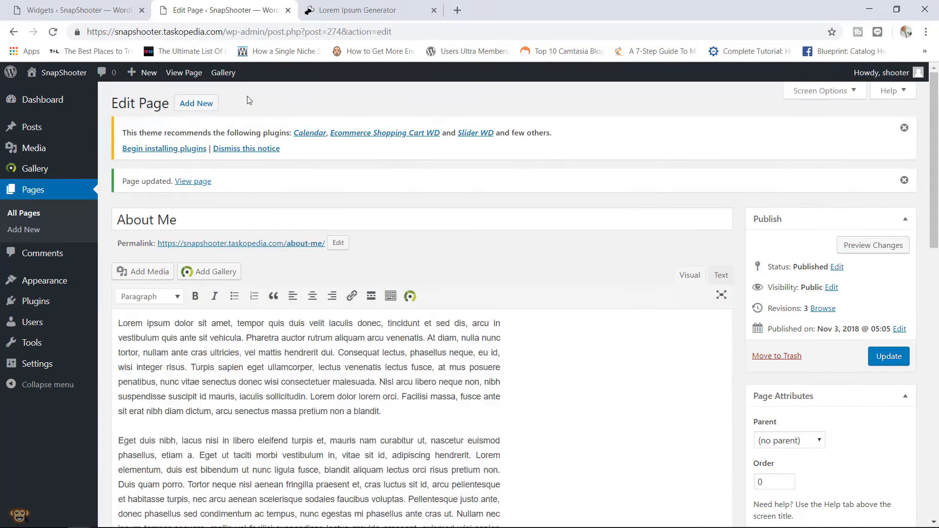
- Review the live About Me page, glance at the Widgets tab, and return to the page
click(186, 74)
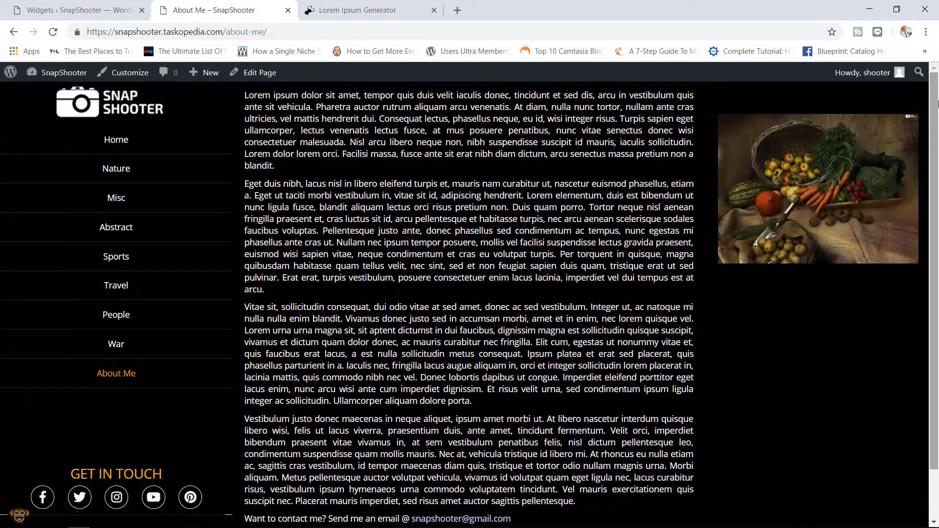
drag(935, 123, 936, 175)
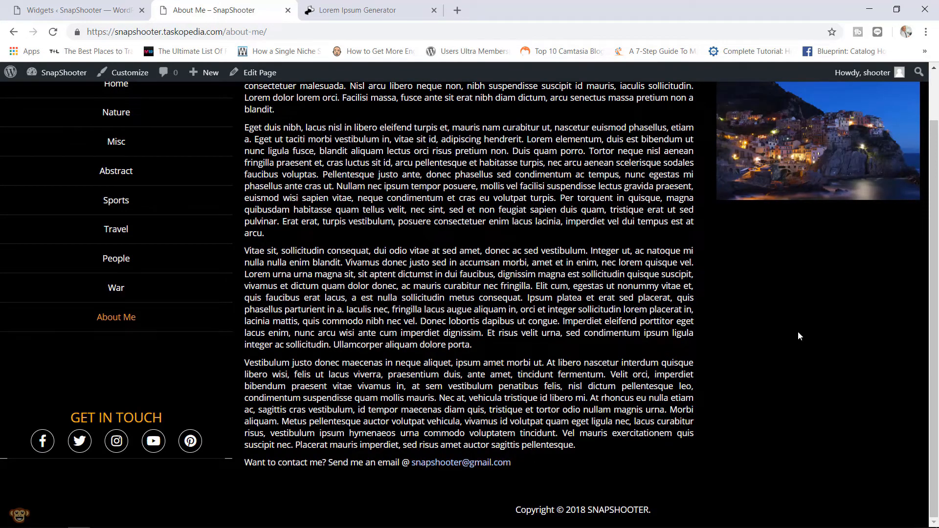
scroll(795, 303, up, 2)
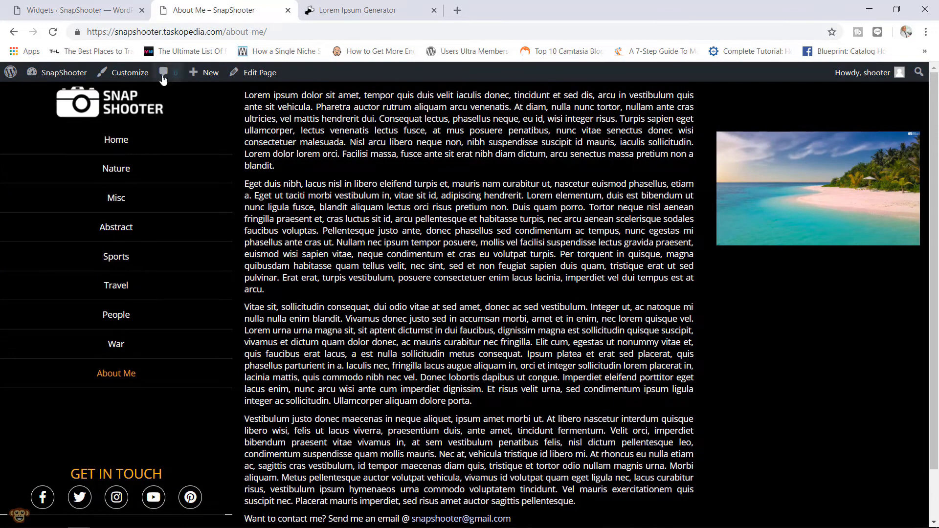
click(89, 4)
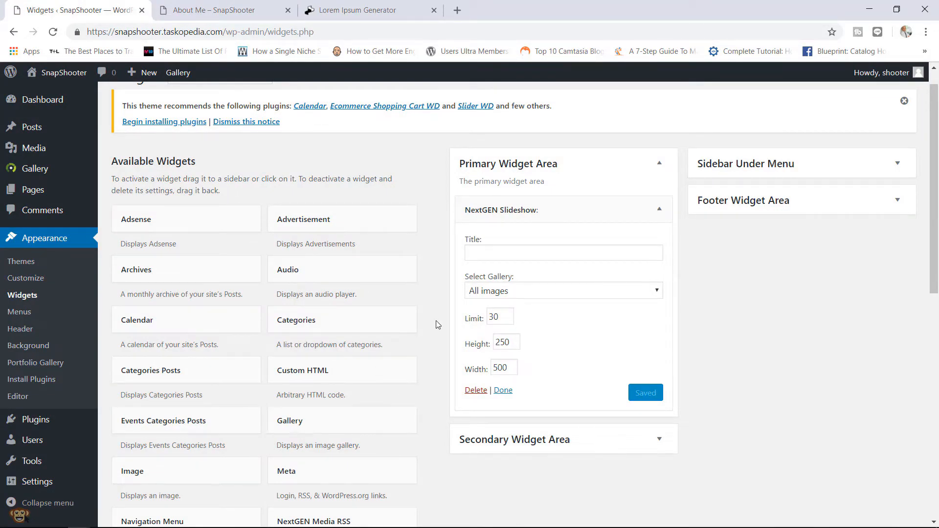
click(235, 7)
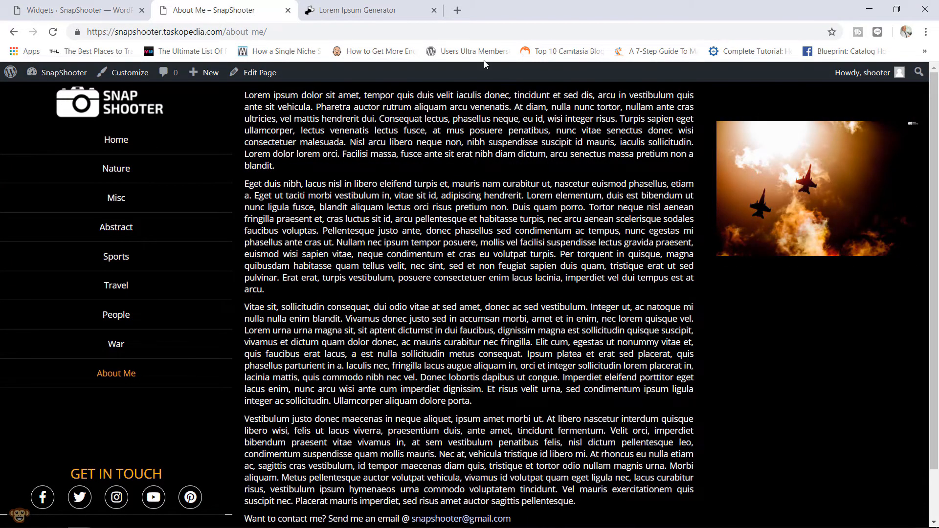
- Change the About Me page's main column width from 67 to 57 and update the page
click(263, 78)
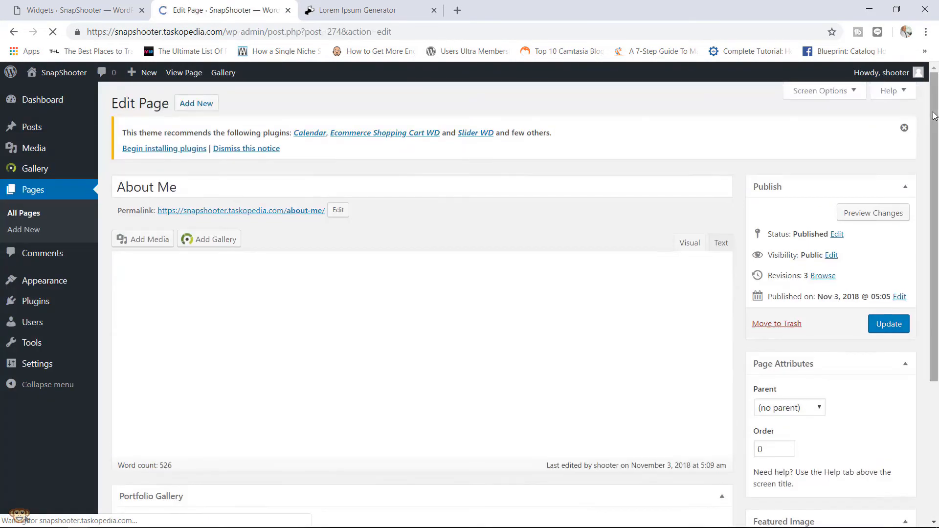
drag(934, 116, 909, 333)
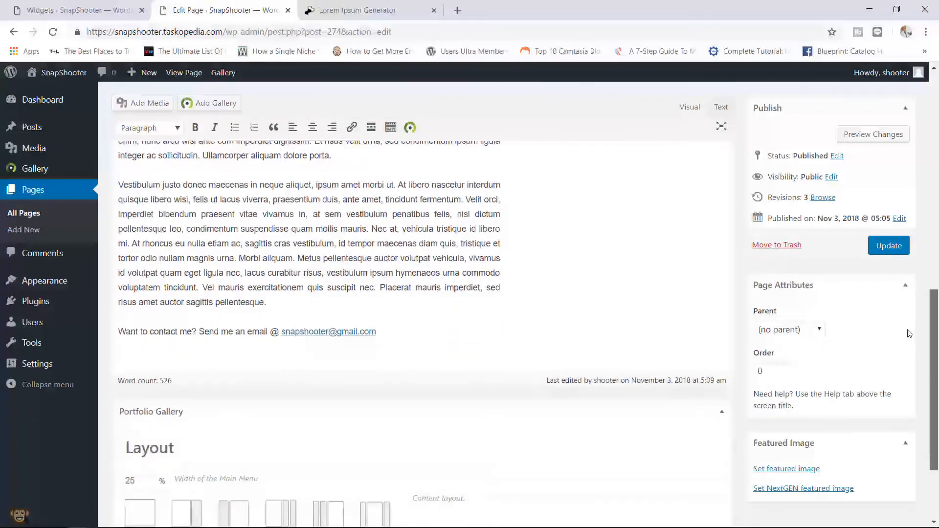
scroll(908, 334, down, 2)
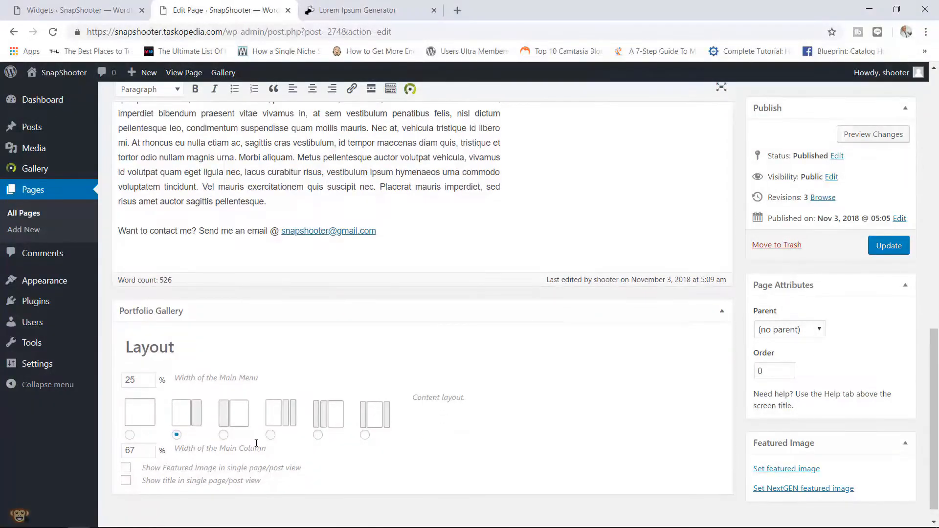
click(136, 456)
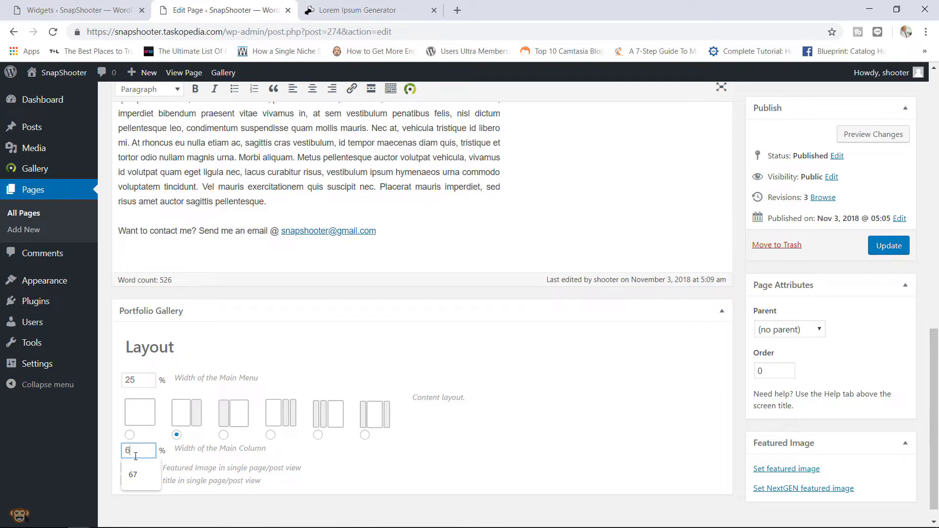
key(BackSpace)
text(57)
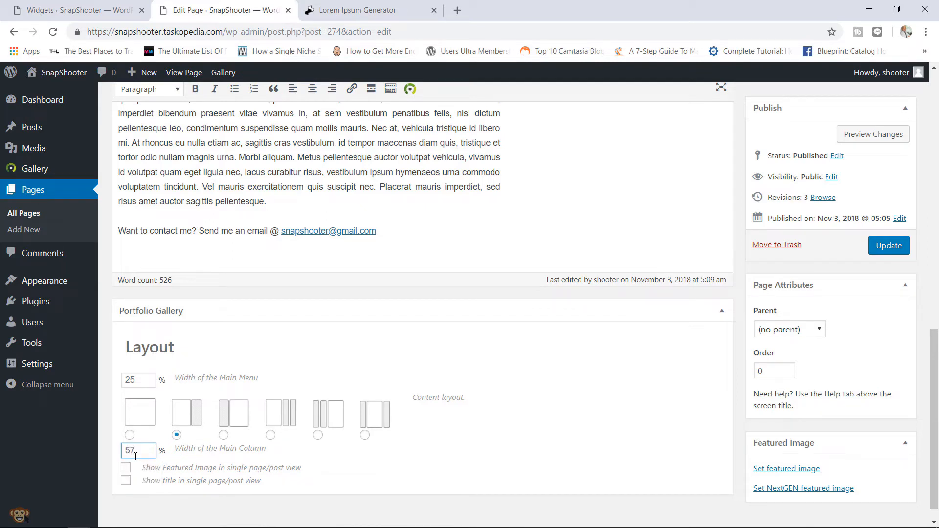
click(878, 248)
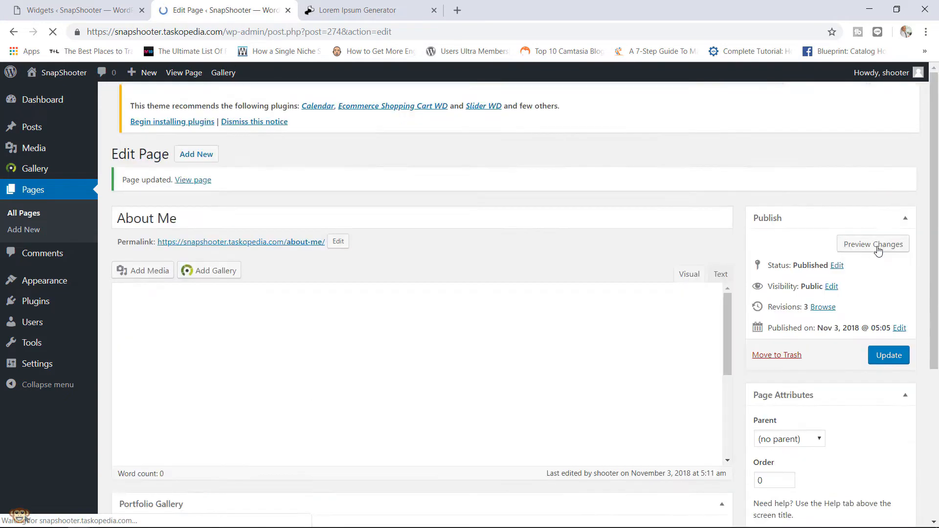
- View the updated About Me page with its narrower main column
click(176, 73)
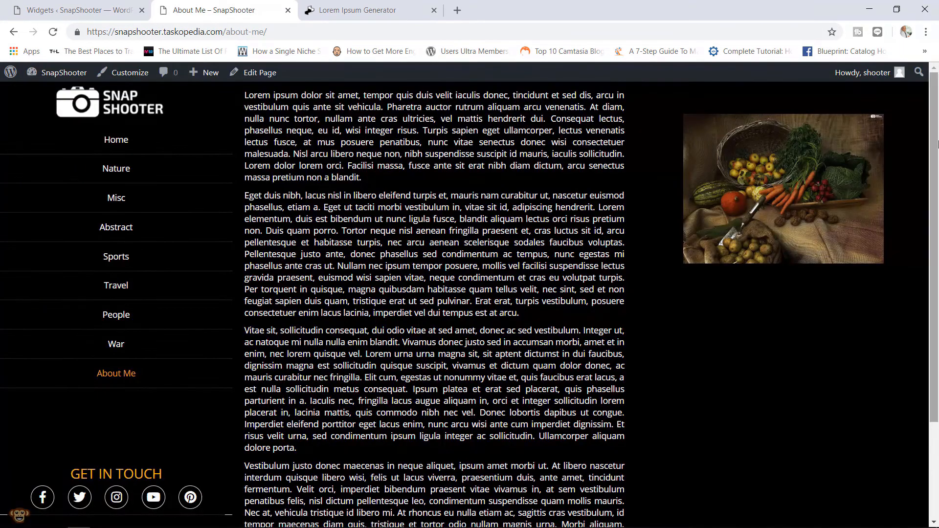
scroll(935, 237, down, 1)
scroll(935, 237, up, 1)
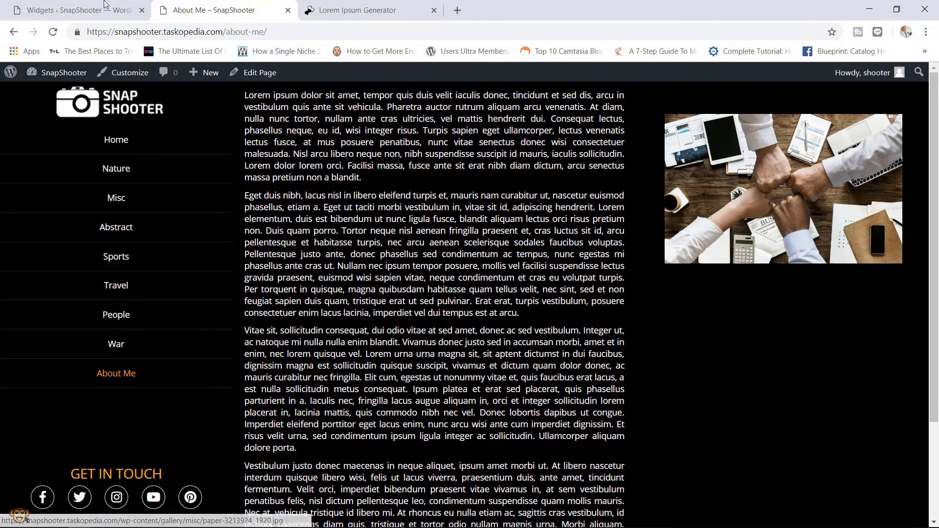
- Resize the sidebar NextGEN Slideshow widget to 600 wide by 300 high, save, and reload About Me
click(59, 7)
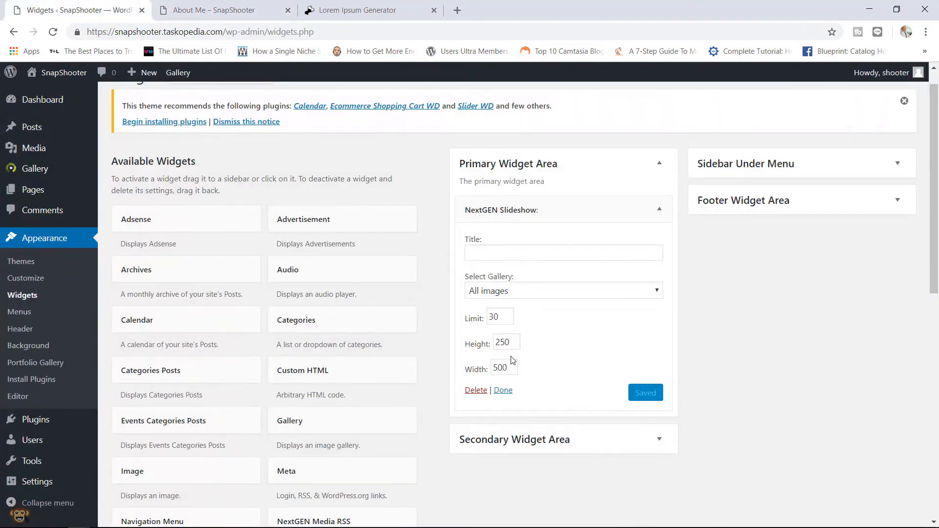
drag(511, 366, 473, 377)
text(600)
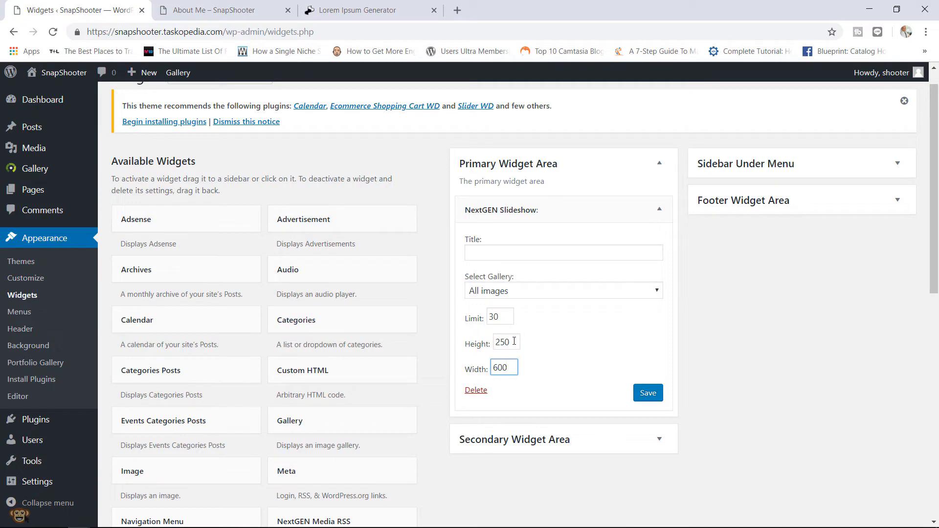
drag(514, 340, 455, 356)
text(300)
click(645, 396)
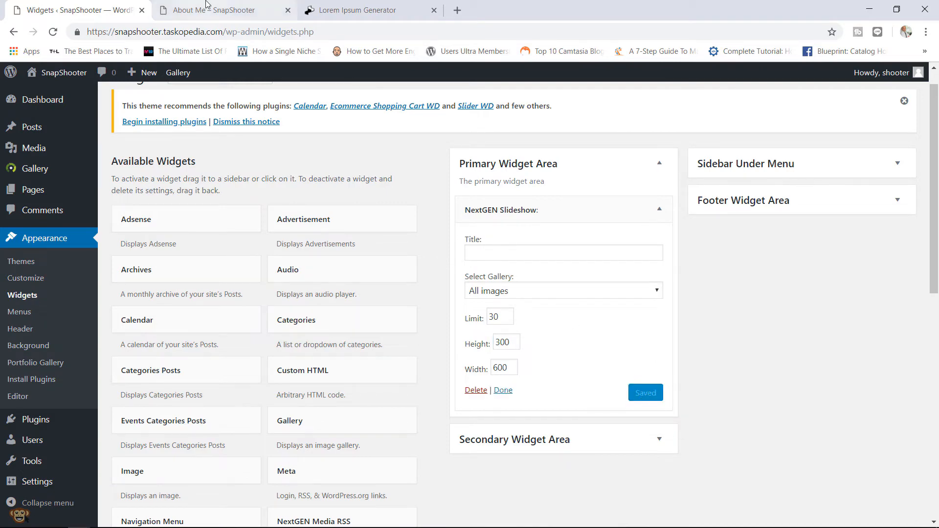
click(207, 4)
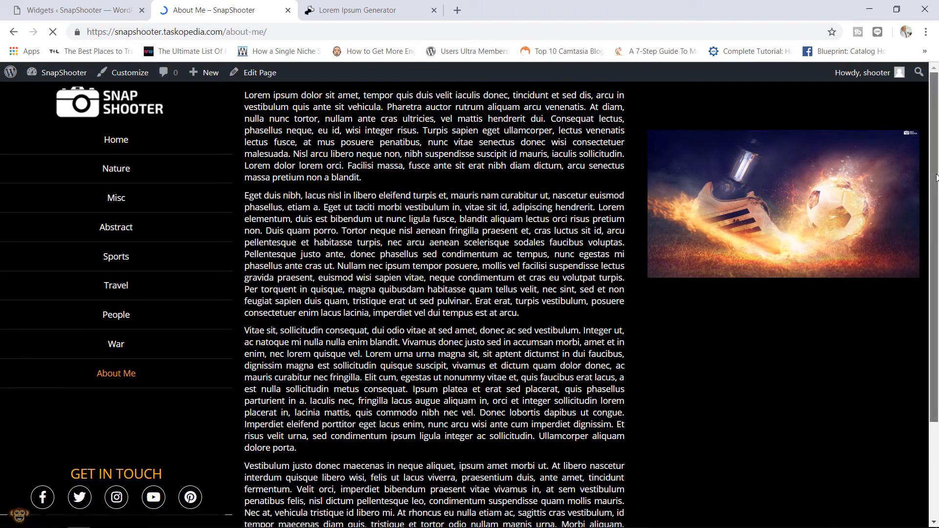
drag(937, 178, 938, 253)
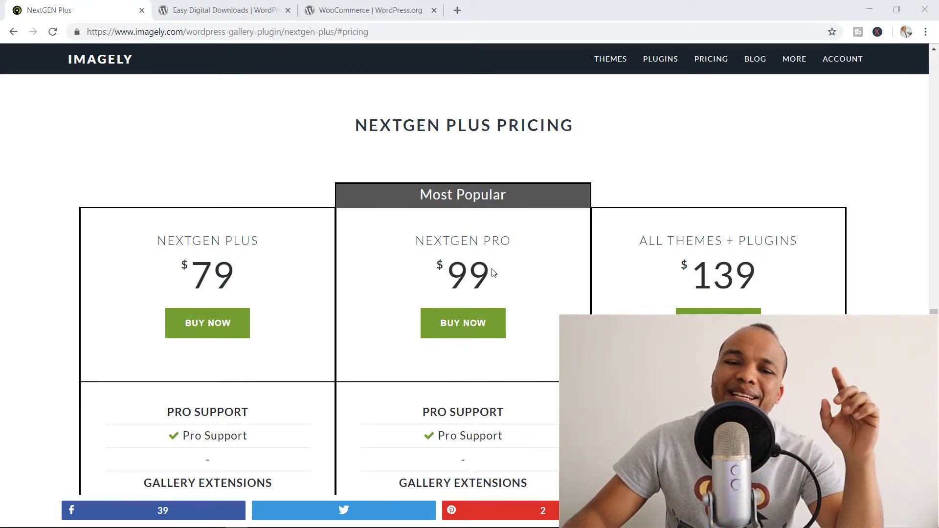
- Compare ecommerce extensions across the $79, $99 and $139 NextGEN plans, then bring up Easy Digital Downloads
scroll(493, 273, down, 3)
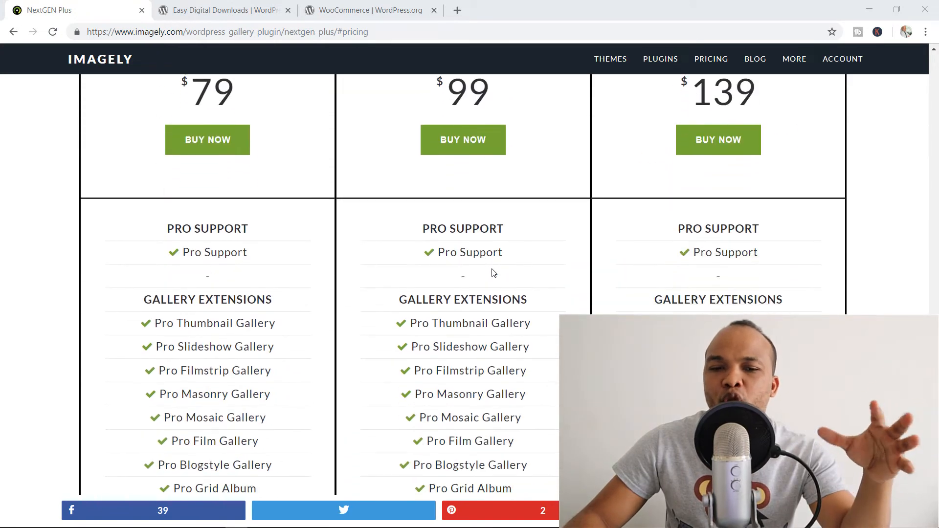
scroll(493, 273, down, 1)
scroll(493, 272, up, 3)
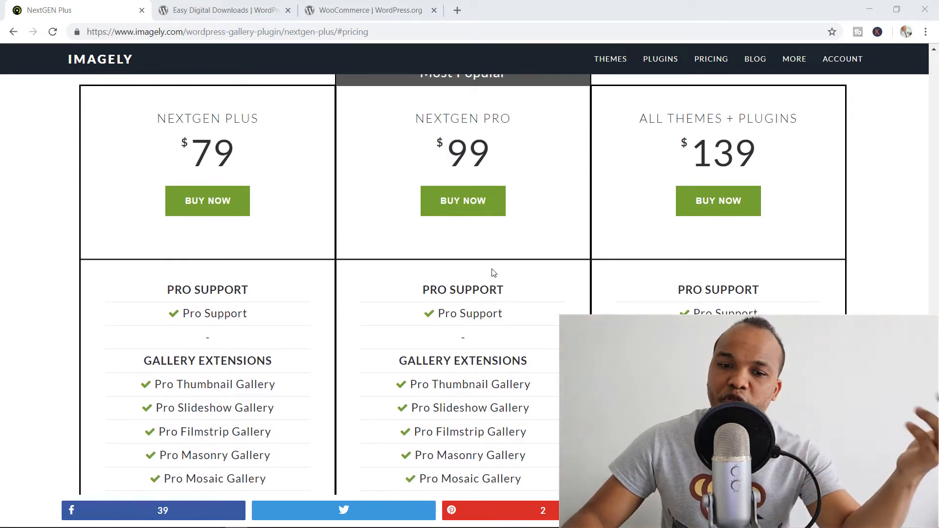
scroll(493, 272, down, 1)
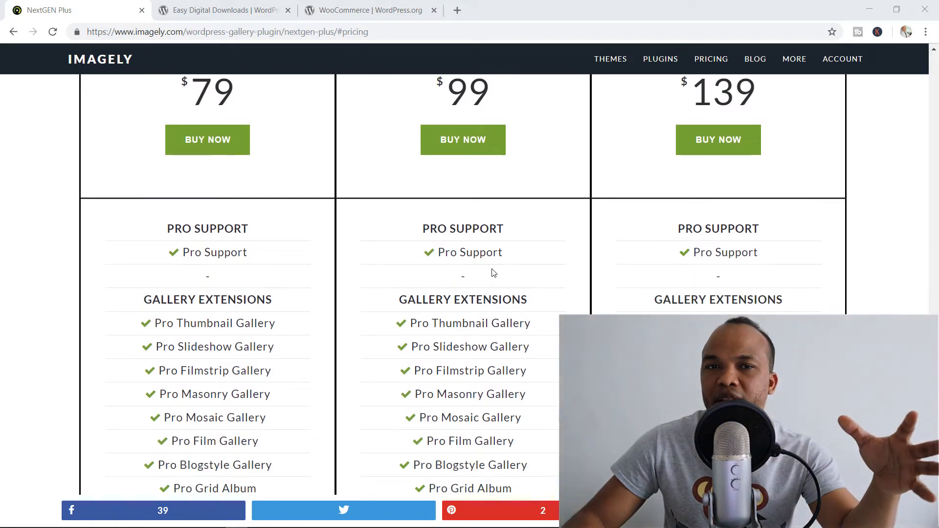
scroll(493, 273, down, 1)
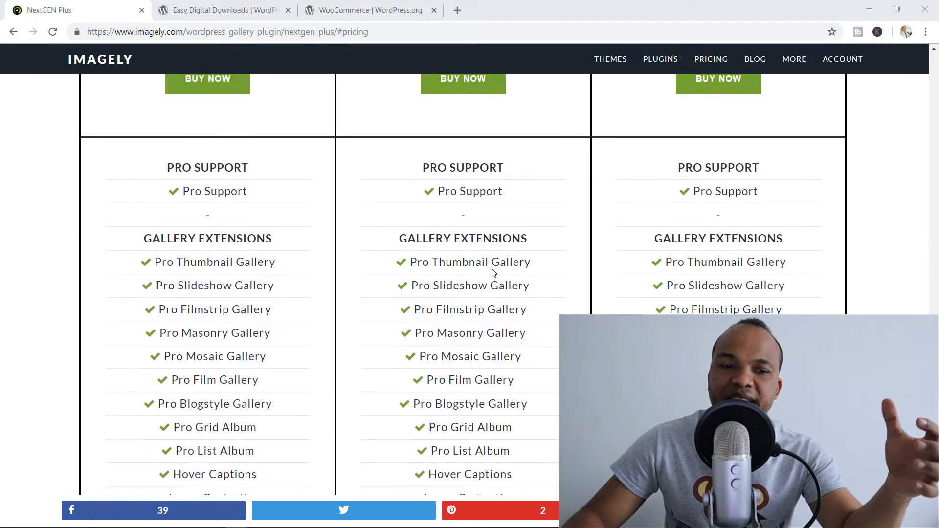
scroll(493, 273, down, 5)
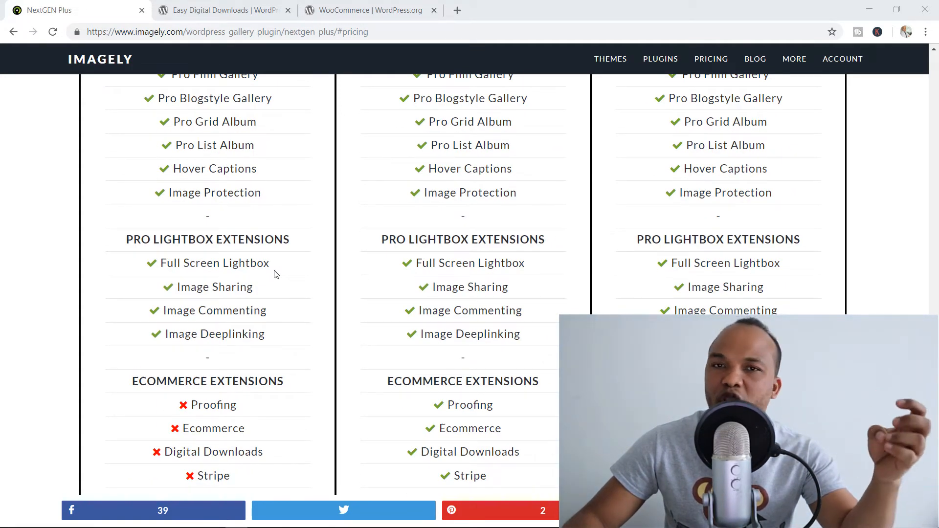
scroll(399, 318, up, 6)
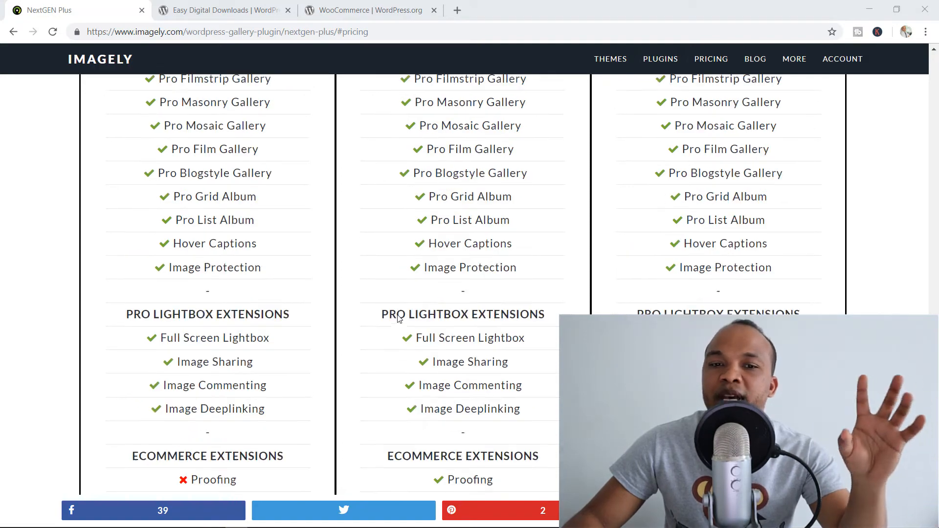
scroll(398, 319, up, 5)
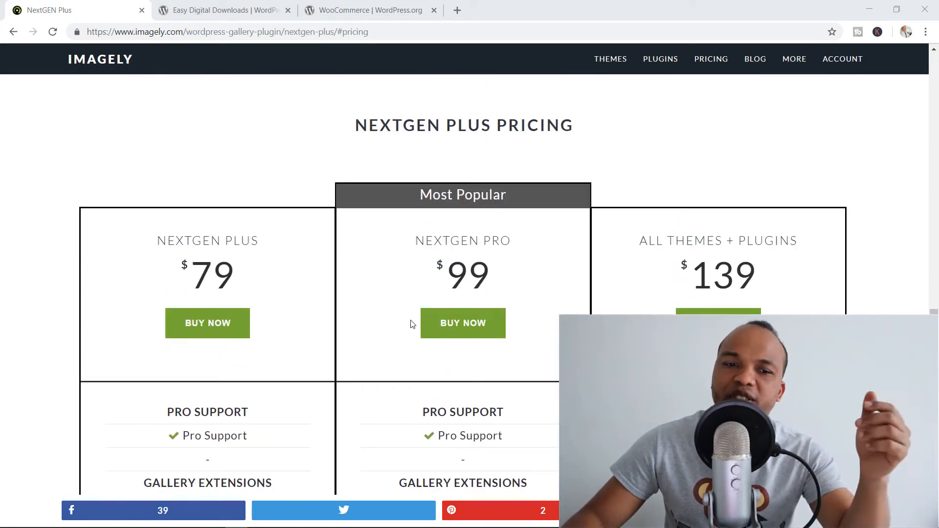
scroll(411, 324, down, 9)
scroll(411, 324, down, 4)
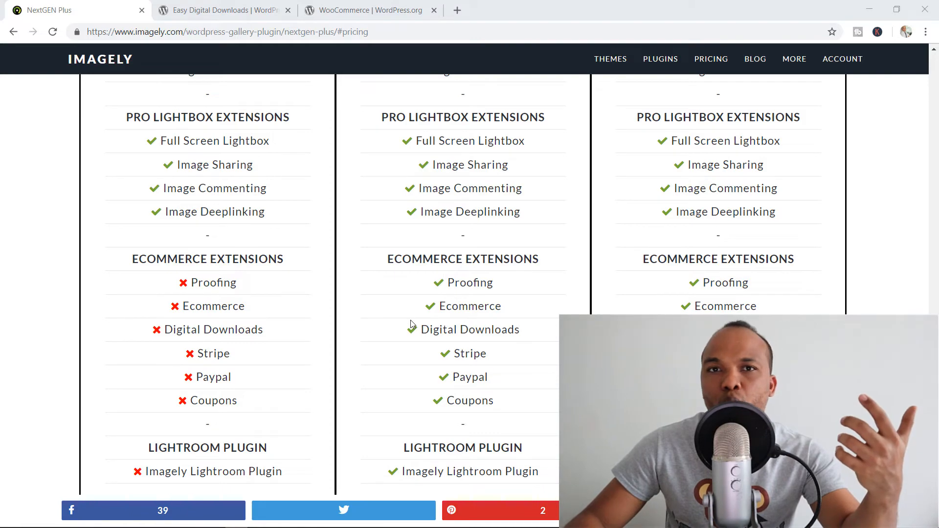
scroll(411, 324, up, 8)
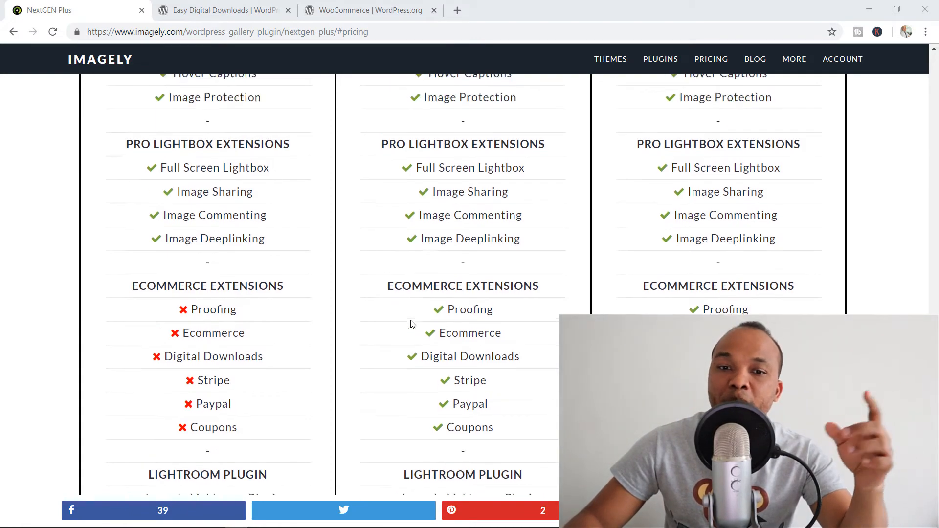
scroll(410, 324, up, 5)
scroll(411, 324, down, 13)
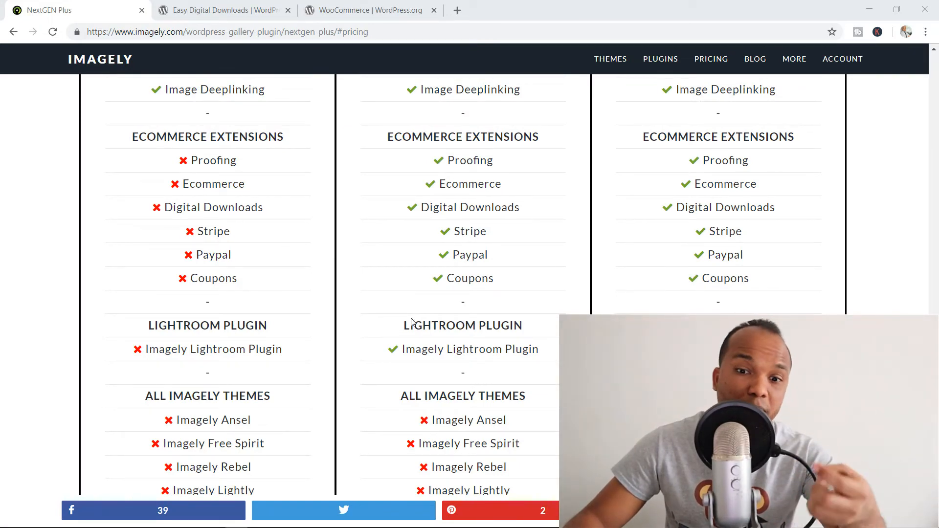
scroll(411, 322, up, 13)
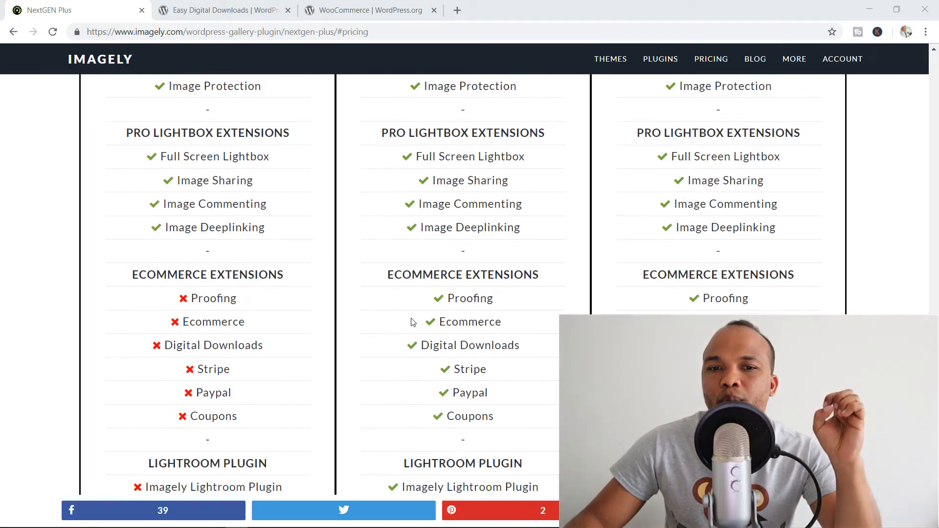
scroll(412, 322, up, 3)
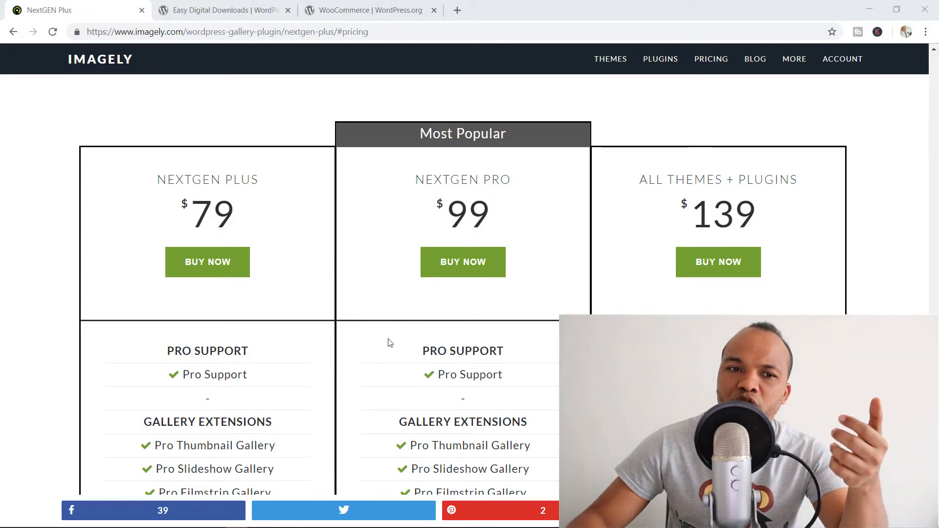
click(241, 7)
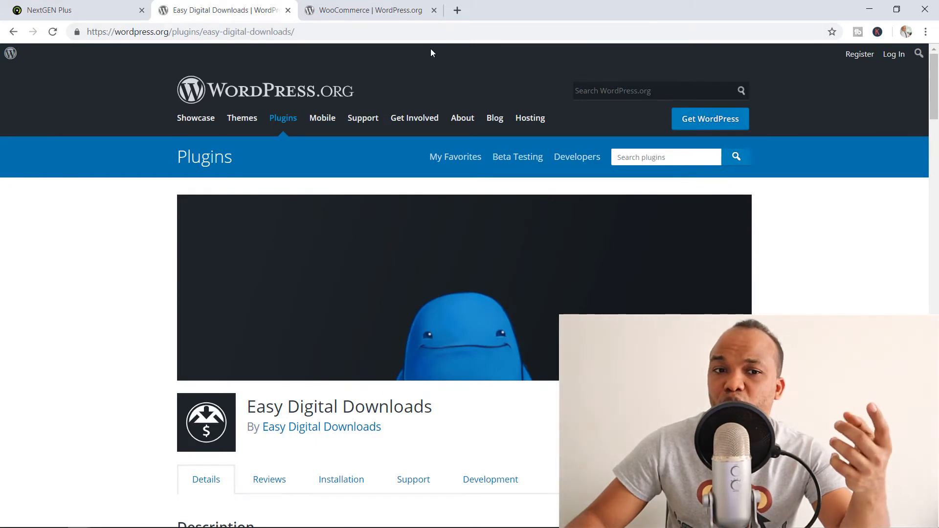
- Look over the WooCommerce plugin page, then return to the NextGEN Plus pricing page
click(382, 6)
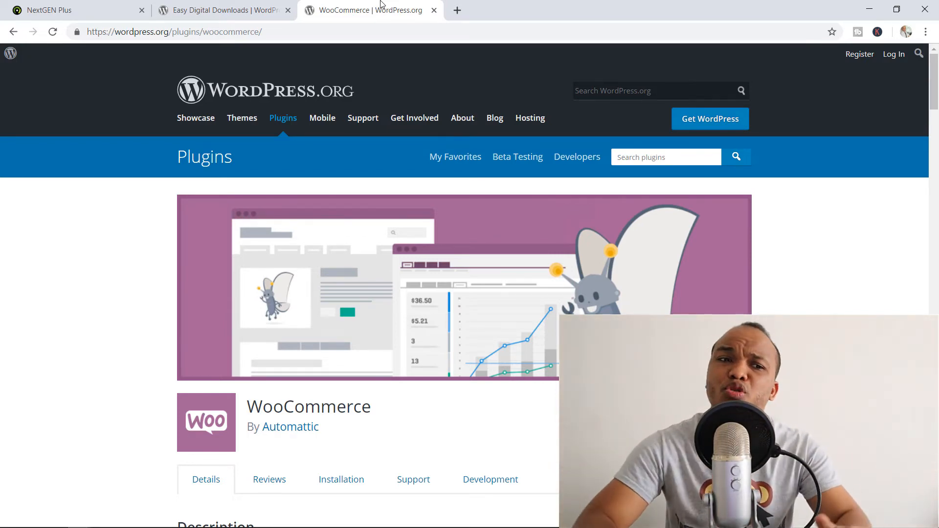
click(73, 6)
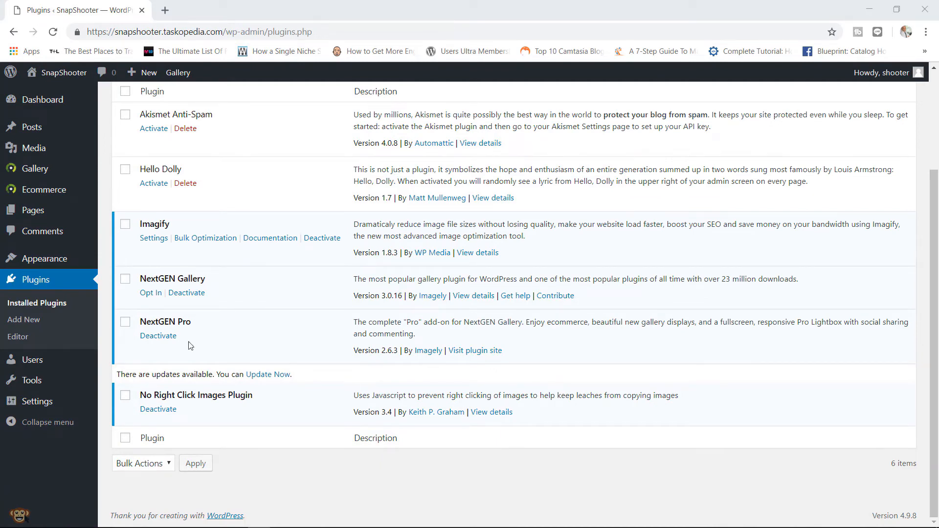
- Deactivate the No Right Click Images Plugin, then delete it and confirm the deletion
click(195, 327)
drag(195, 328, 142, 326)
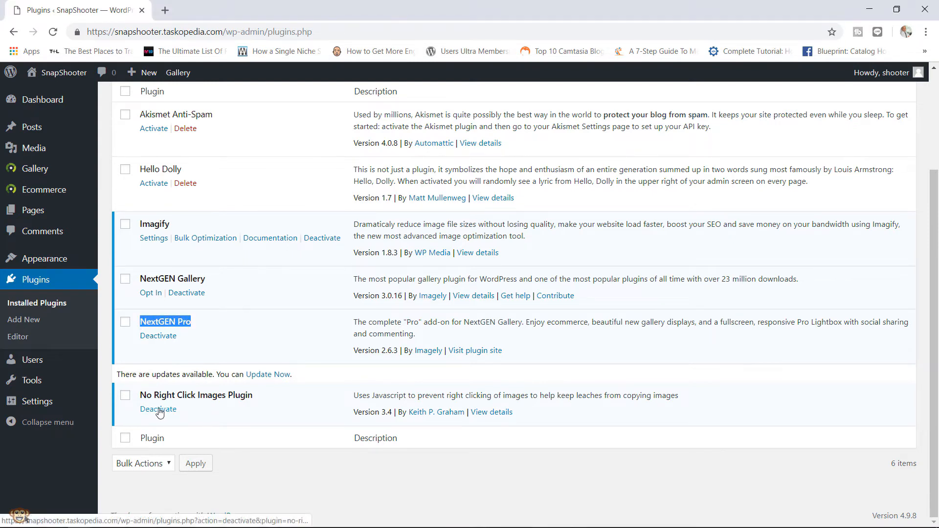
click(163, 410)
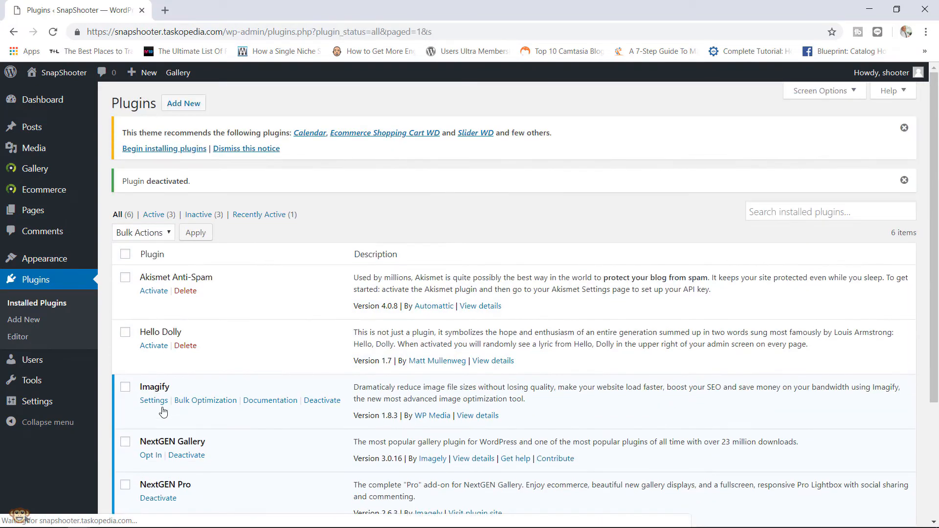
drag(934, 212, 934, 229)
scroll(934, 229, down, 3)
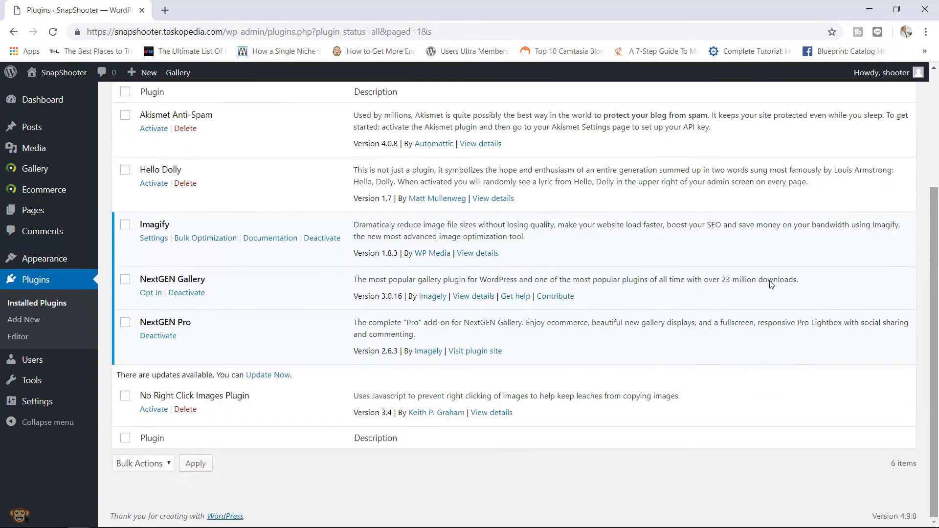
click(191, 413)
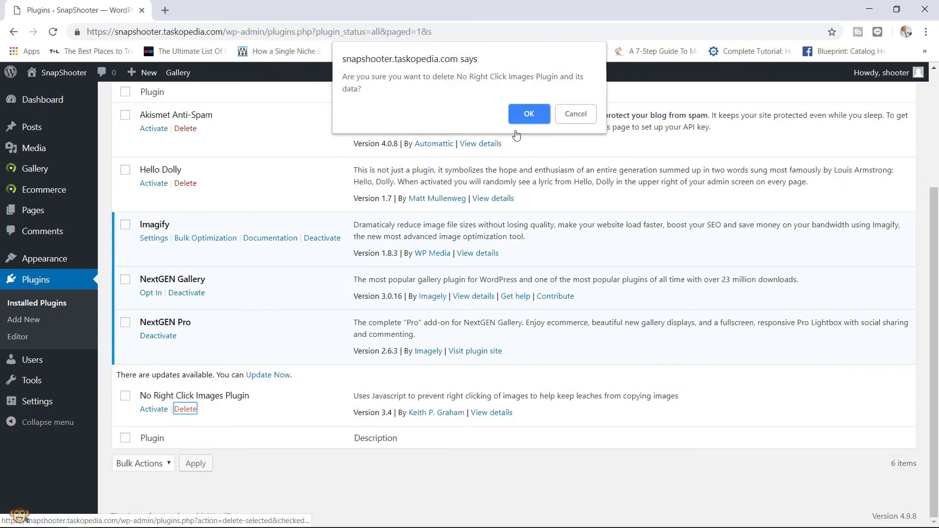
click(528, 116)
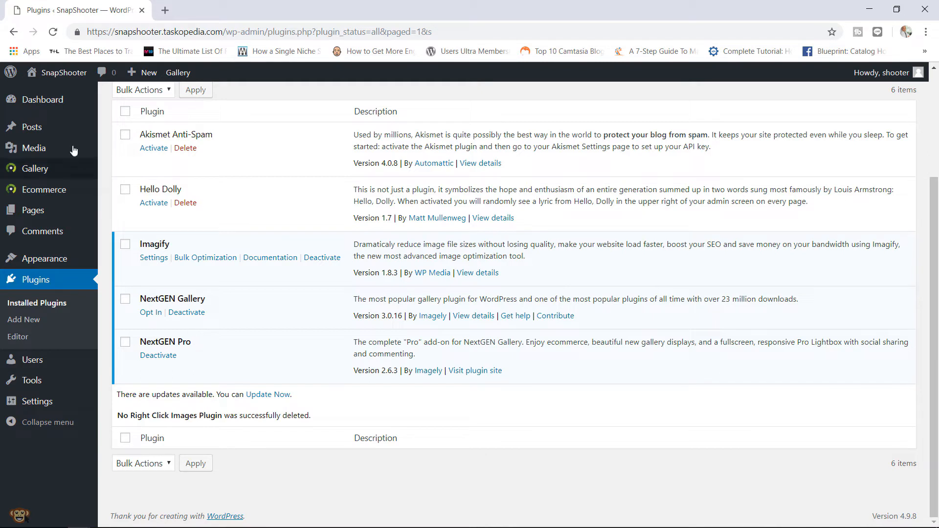
- Turn on Protect images and completely disable the right-click menu in Other Options, then save
mouse_move(79, 169)
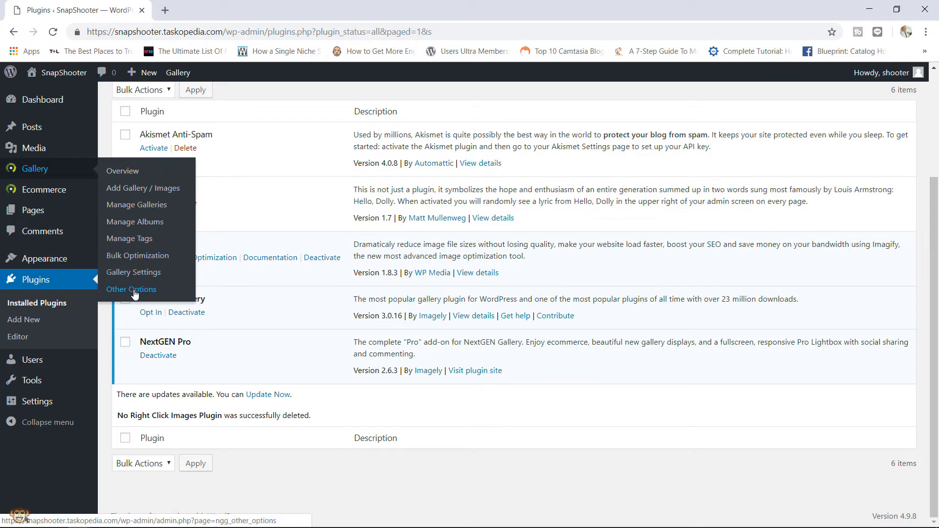
click(134, 292)
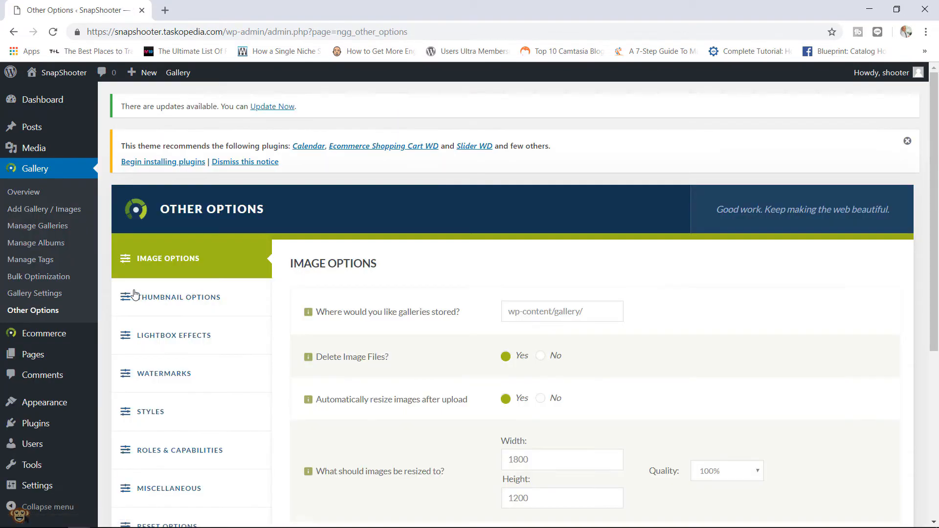
drag(935, 167, 935, 291)
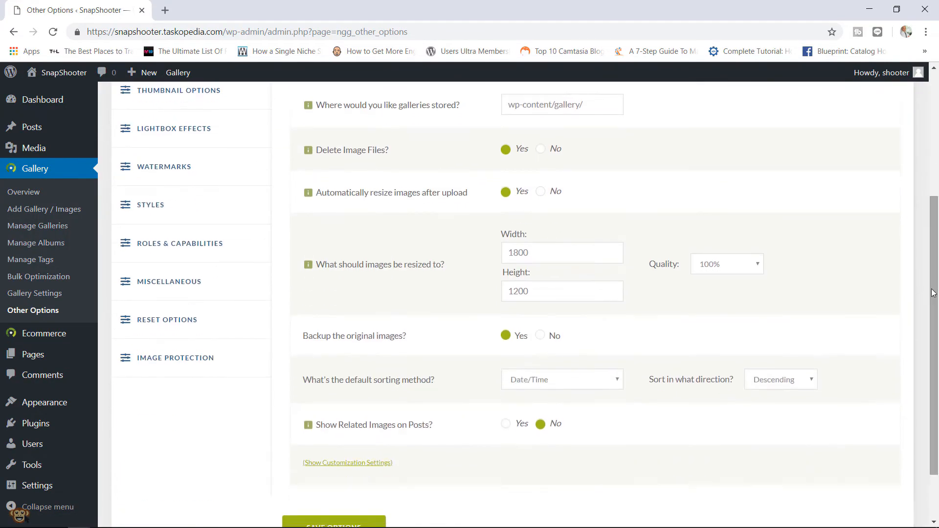
click(166, 360)
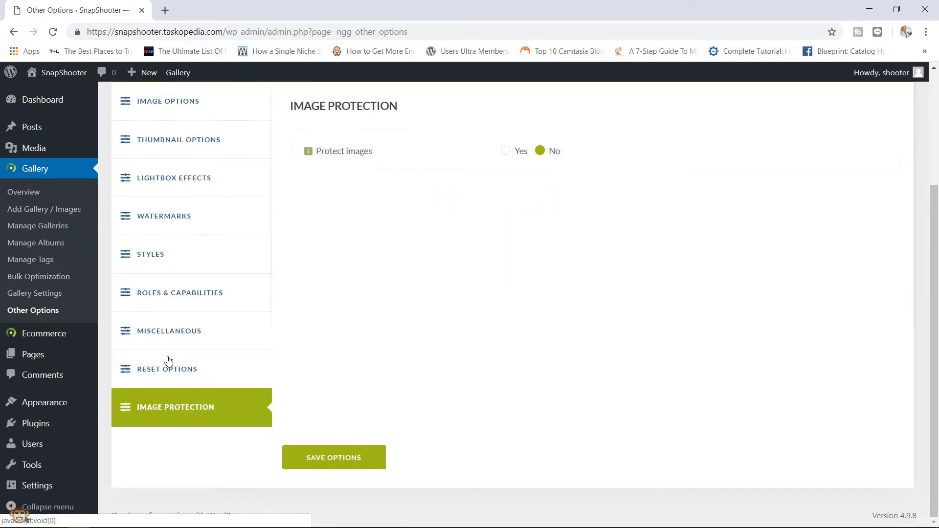
click(506, 152)
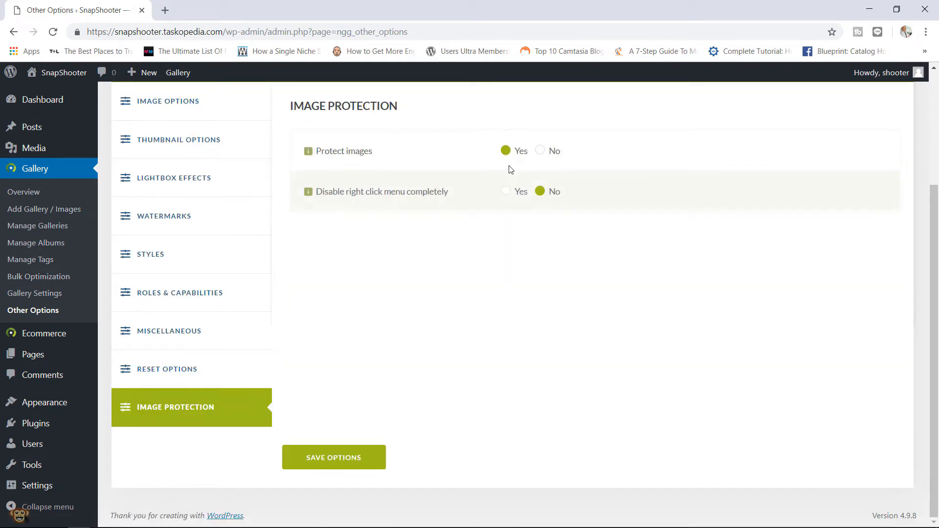
click(507, 198)
click(341, 456)
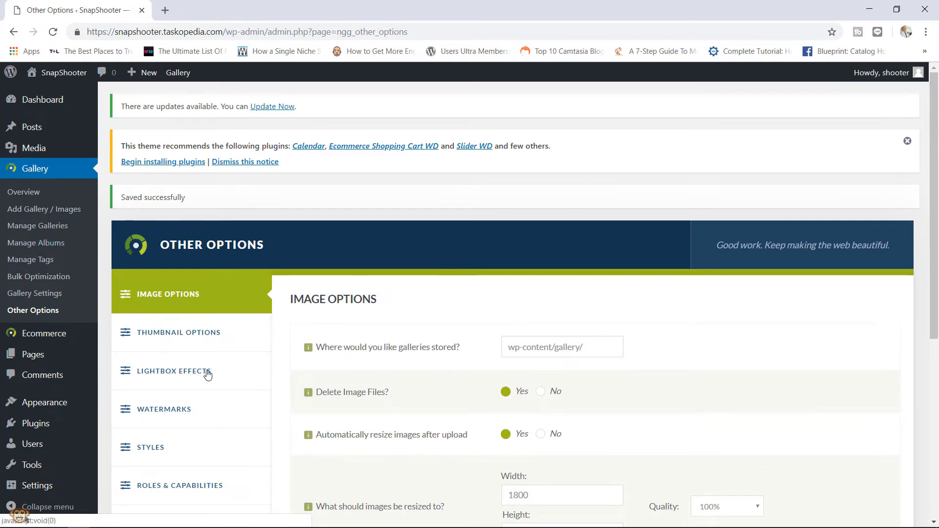
- Show the Lightbox Effects settings and keep NextGEN Pro Lightbox as the chosen effect
click(207, 374)
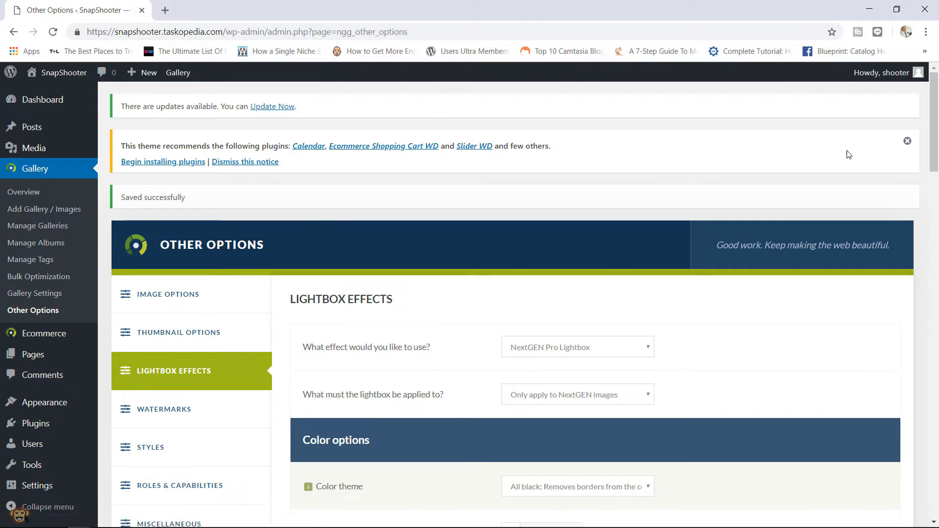
drag(933, 147, 933, 165)
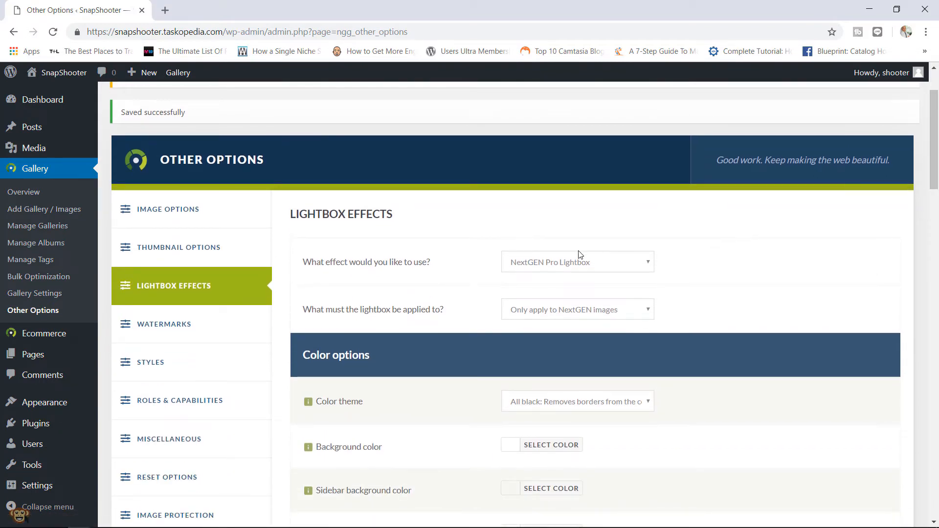
click(546, 266)
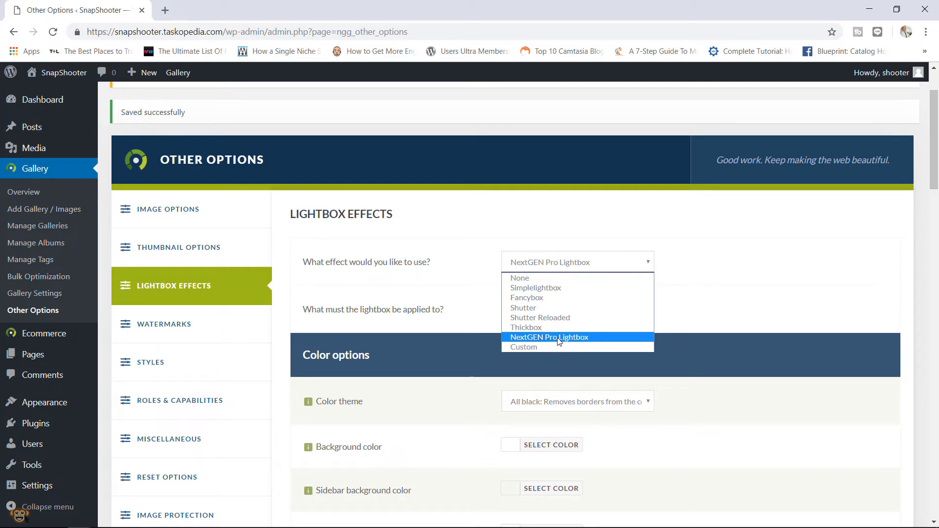
click(558, 339)
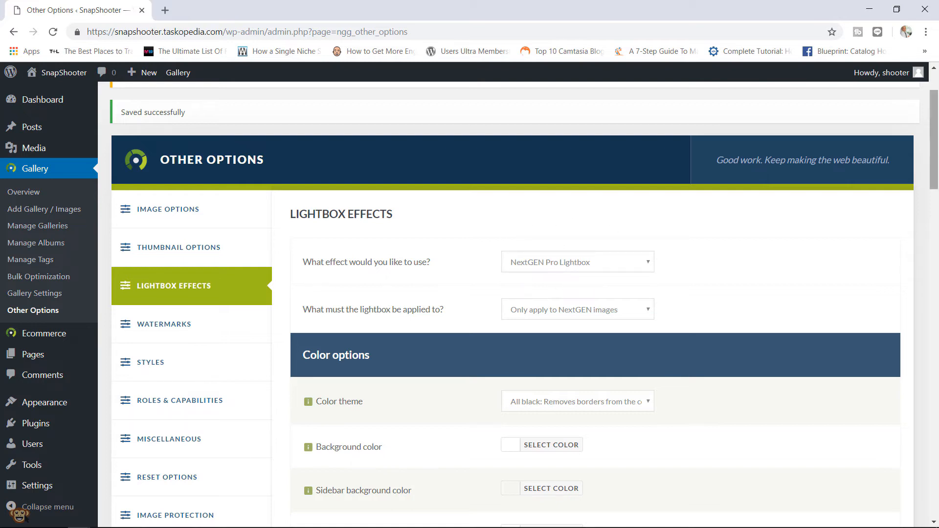
- Toggle the lightbox's Twitter Cards on and back off, then save the Other Options settings
drag(933, 149, 934, 314)
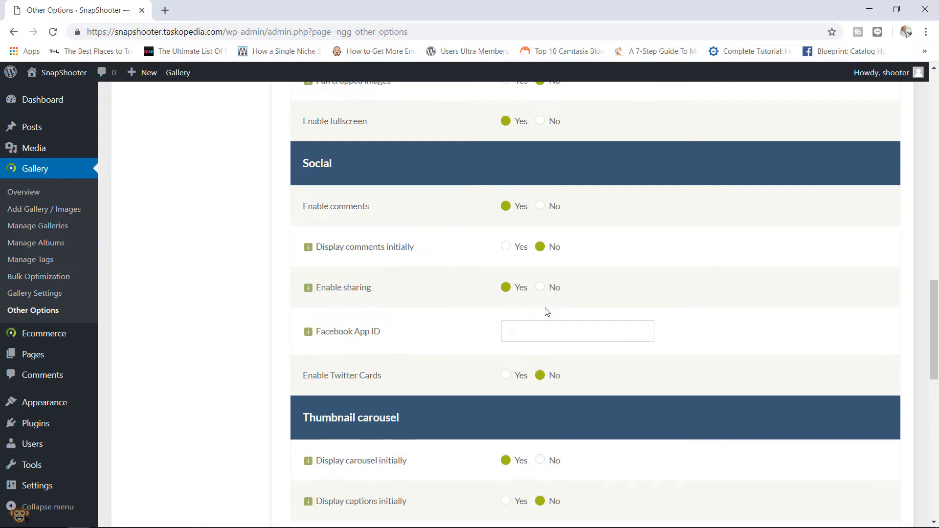
click(508, 375)
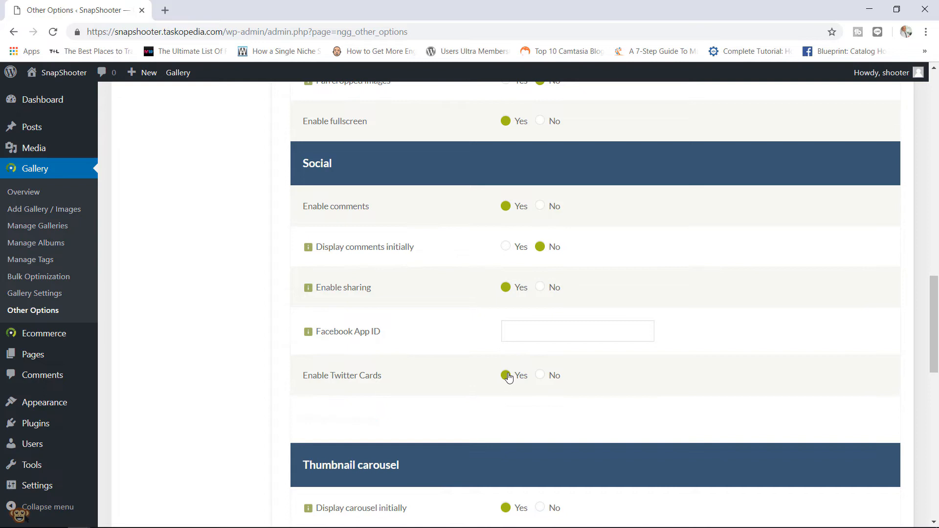
click(540, 375)
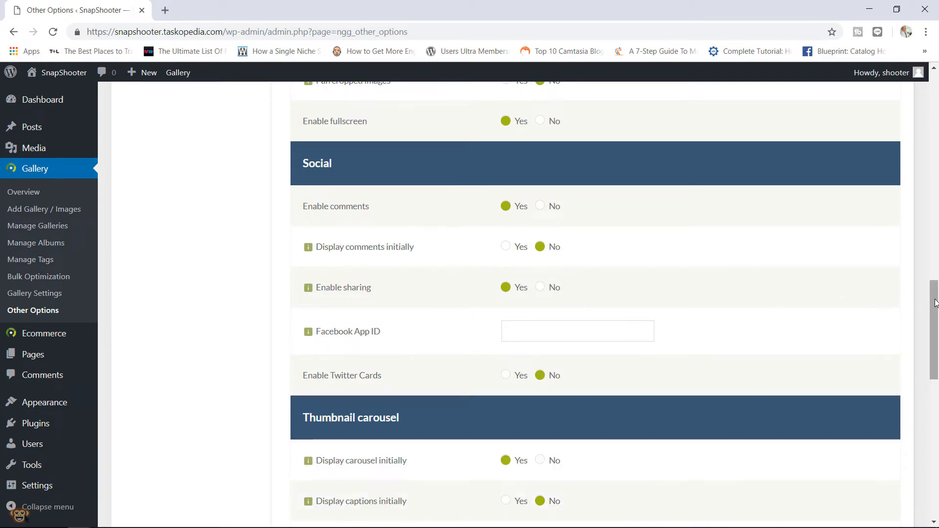
drag(934, 300, 910, 373)
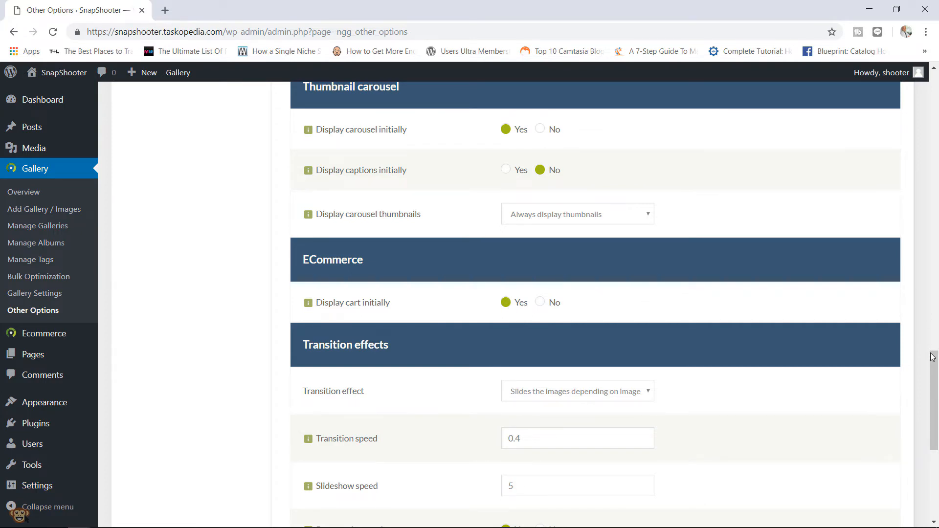
drag(931, 356, 922, 420)
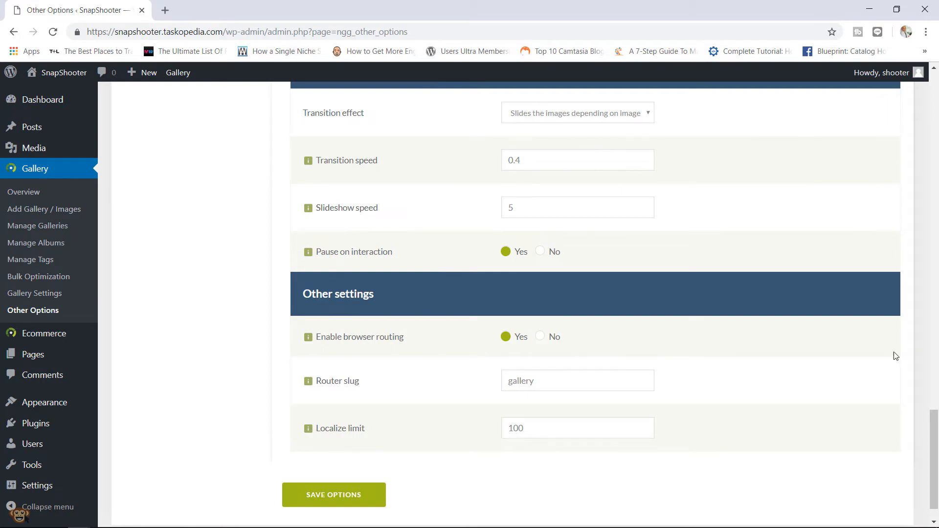
drag(935, 423, 914, 431)
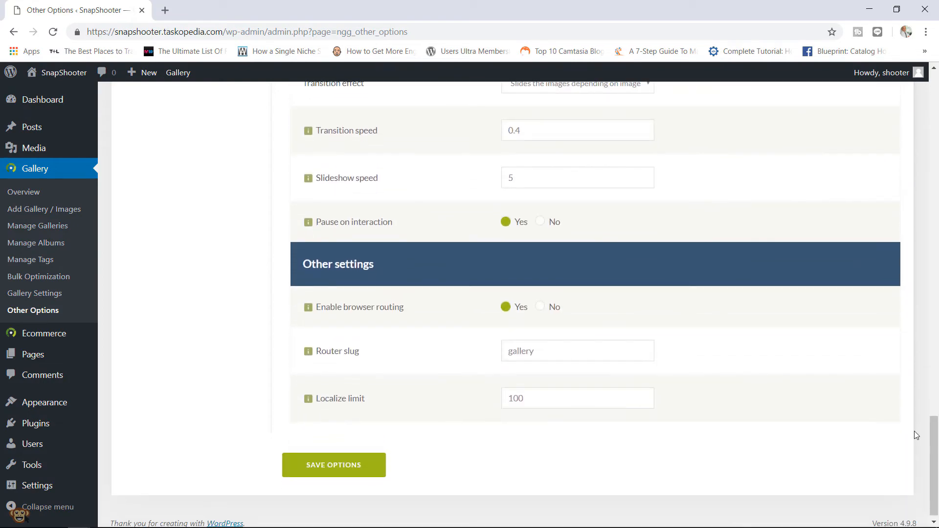
click(348, 467)
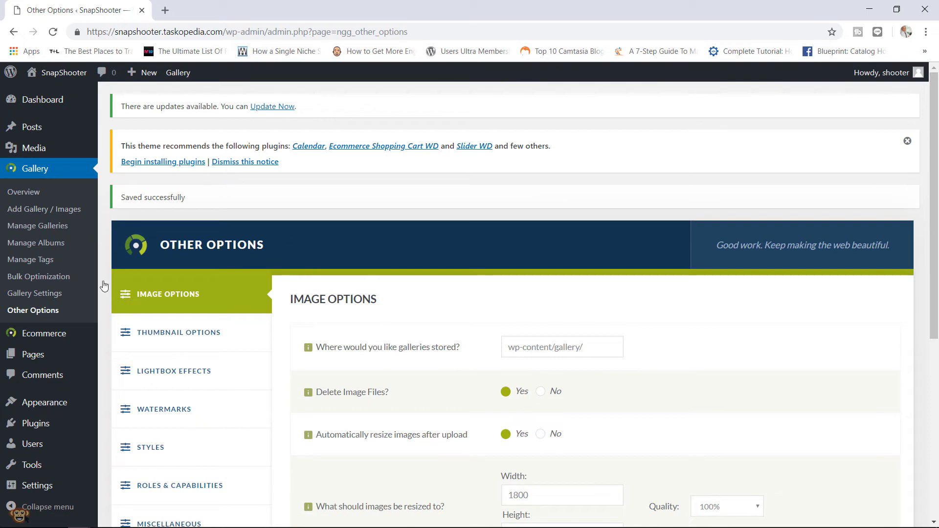
- Open Gallery Settings and scroll through the Basic and Pro display types
click(49, 295)
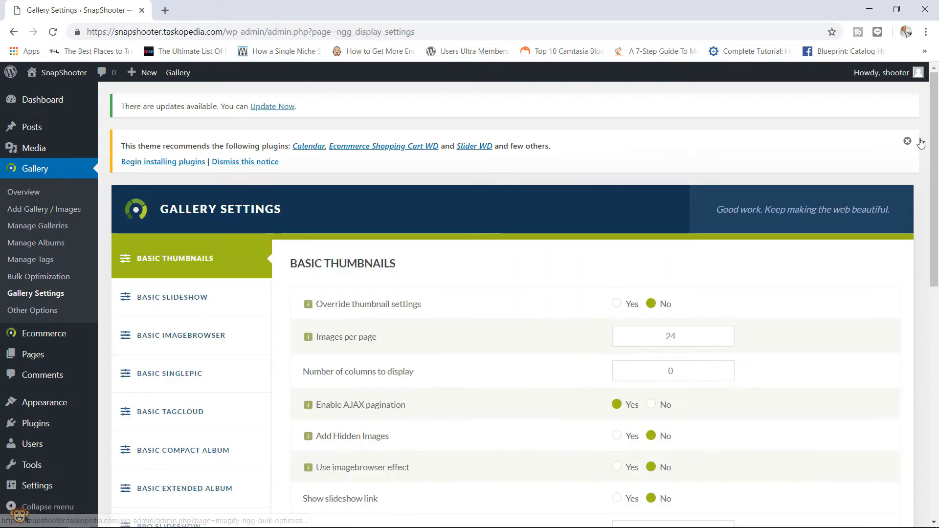
drag(936, 131, 910, 246)
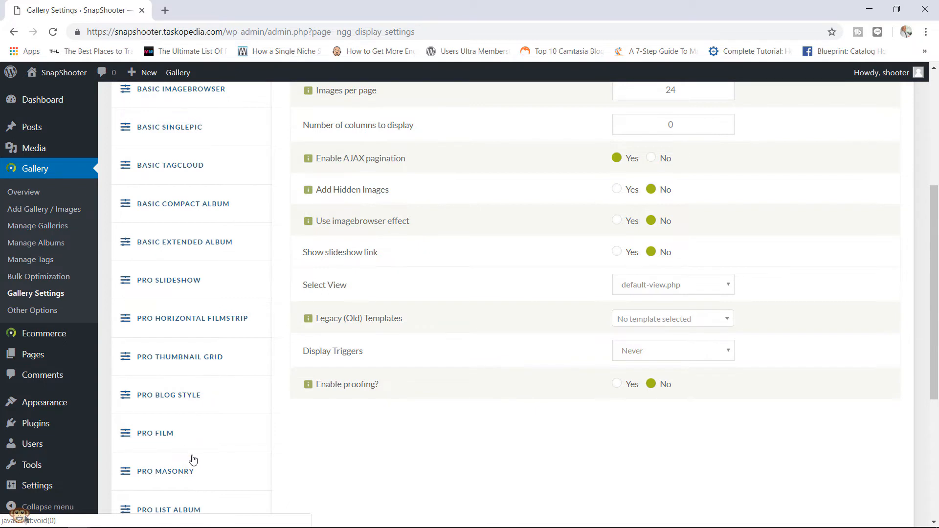
drag(934, 299, 914, 396)
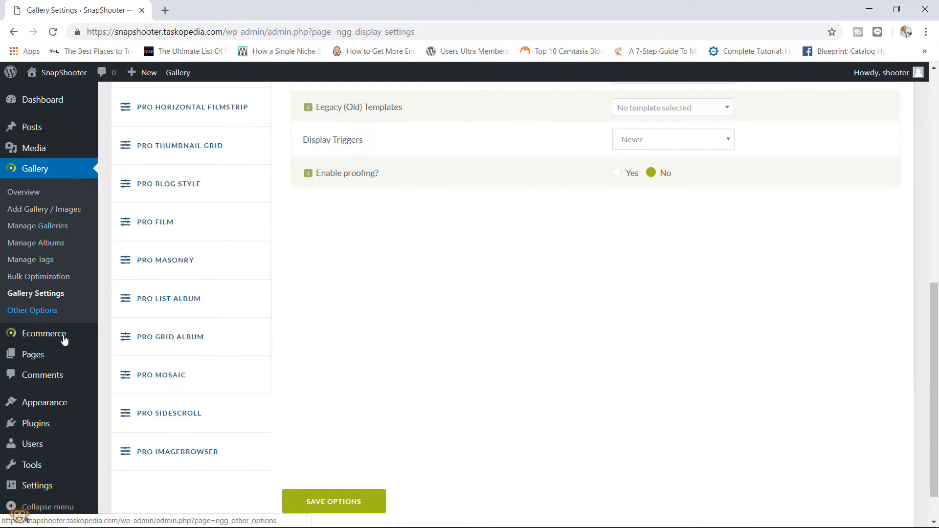
- Edit the Misc page and review its gallery's Pro Thumbnail Grid display settings without changing them
mouse_move(64, 353)
click(117, 358)
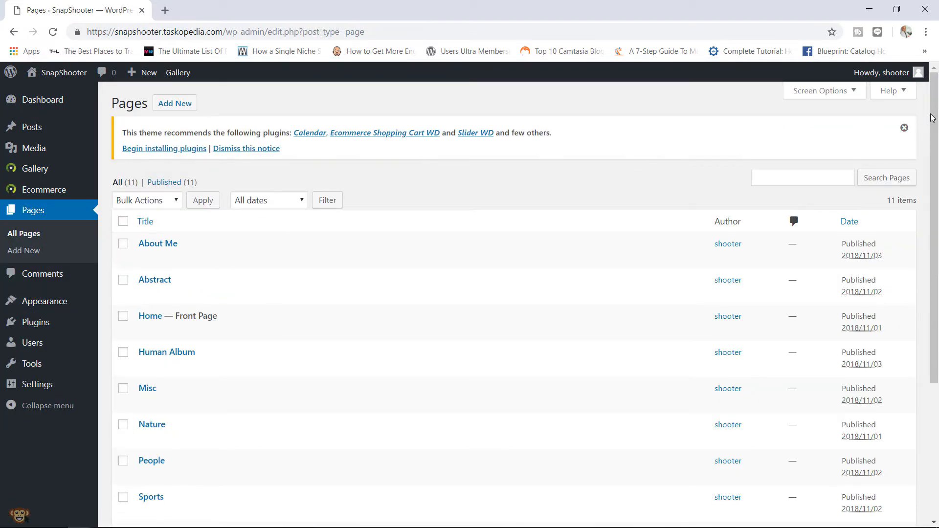
scroll(916, 184, down, 2)
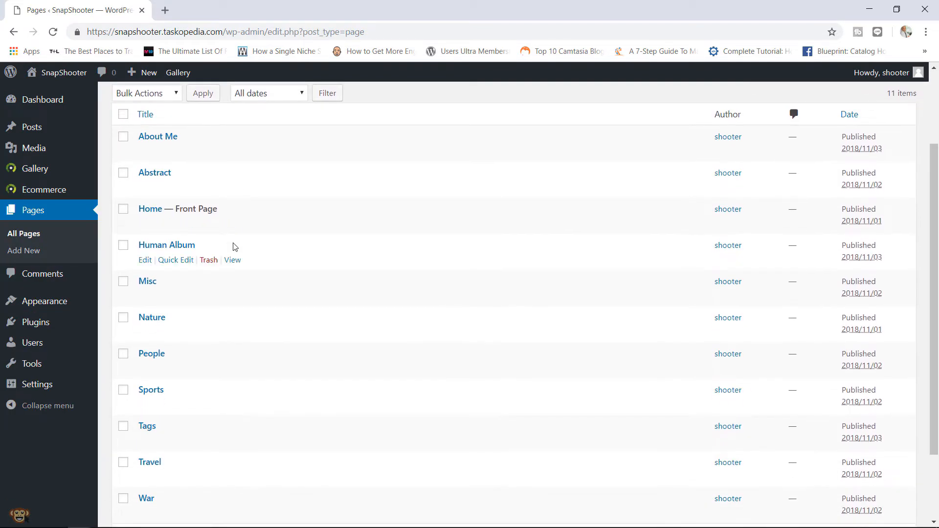
click(145, 297)
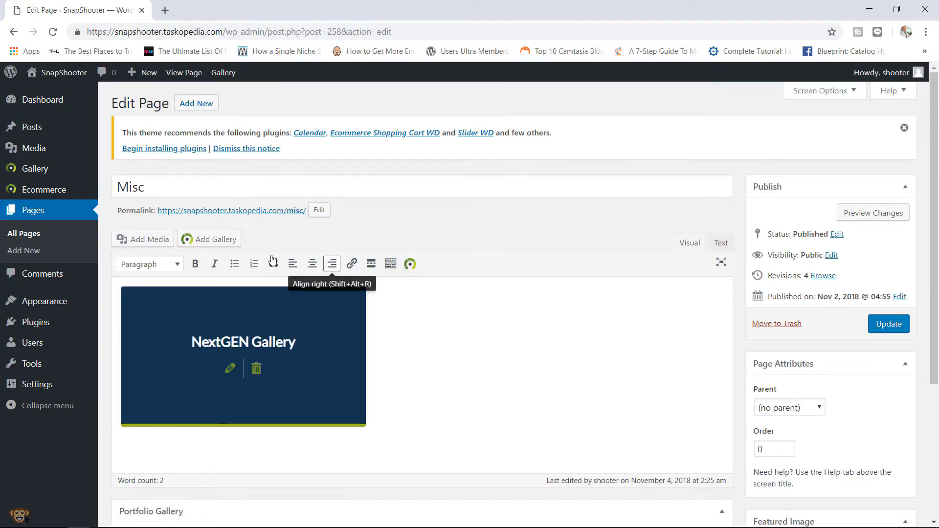
click(225, 368)
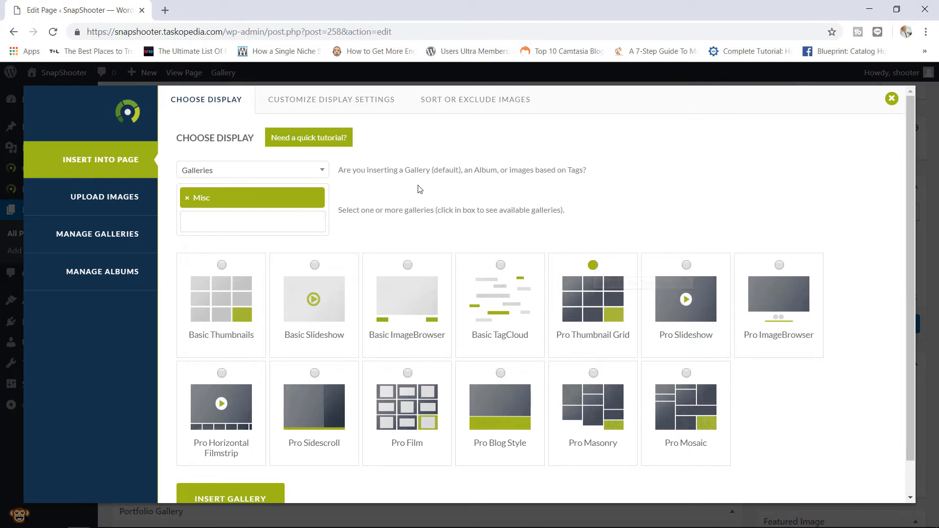
click(336, 101)
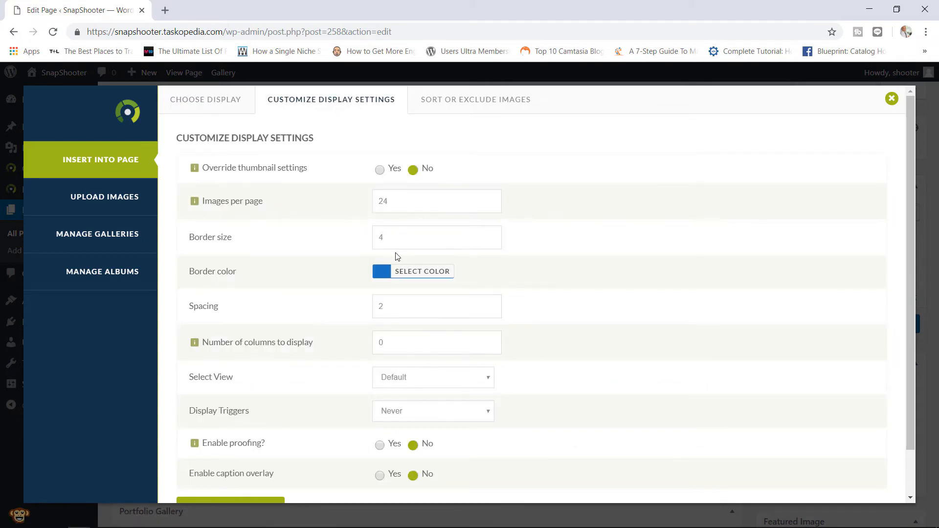
click(891, 99)
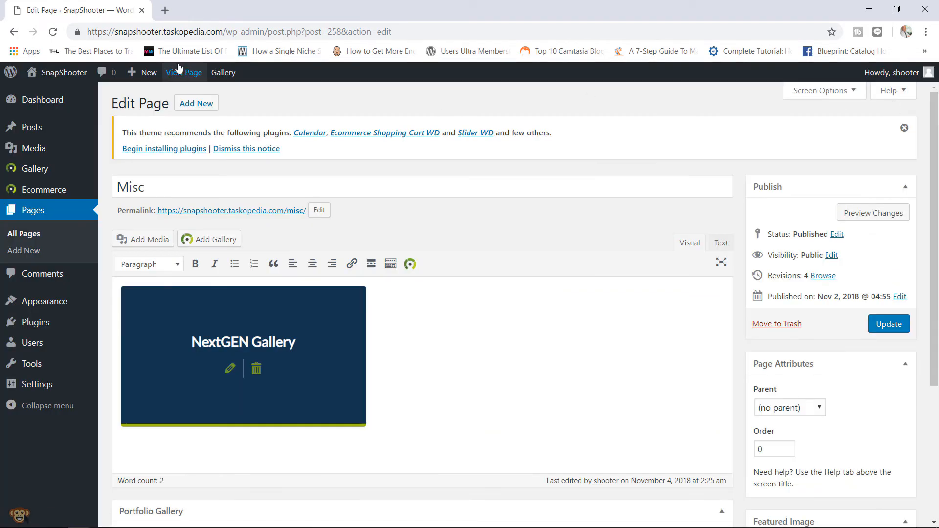
- View the live Misc gallery page, then go to the Nature page's large slideshow
click(188, 78)
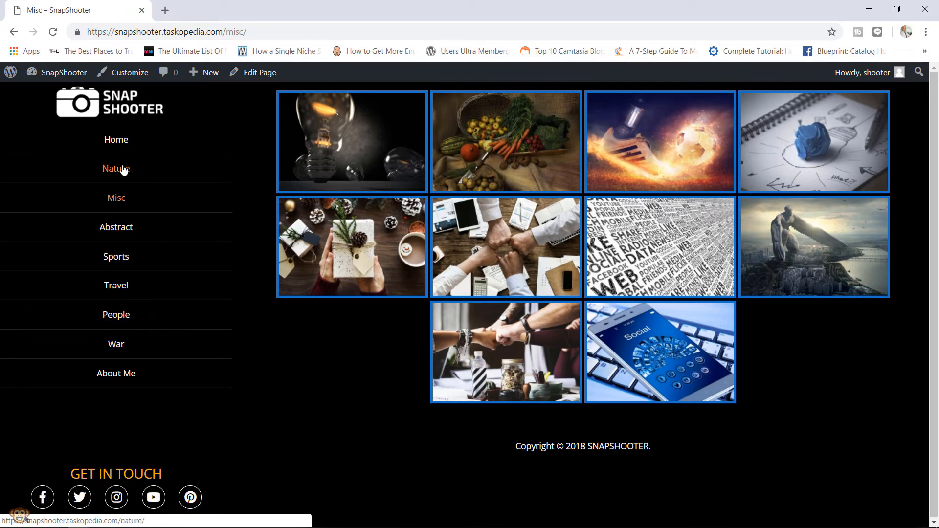
click(124, 169)
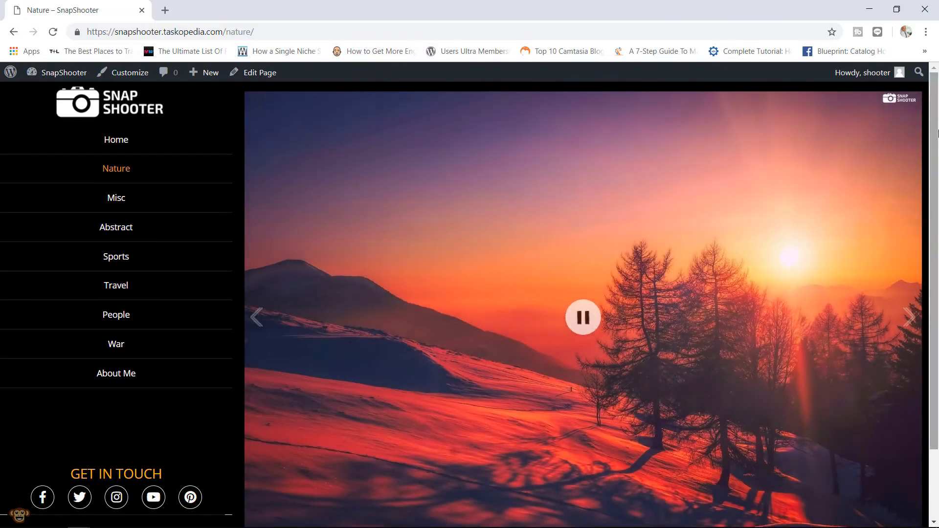
mouse_move(932, 163)
mouse_down()
mouse_move(932, 230)
mouse_move(932, 177)
mouse_up()
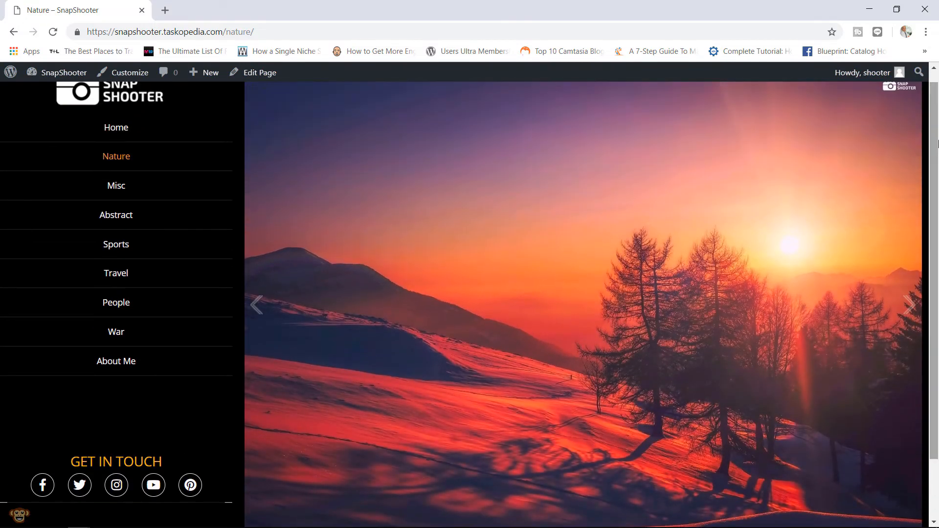
- Confirm the Nature page's gallery block uses Pro Slideshow, then return to the live page
click(273, 82)
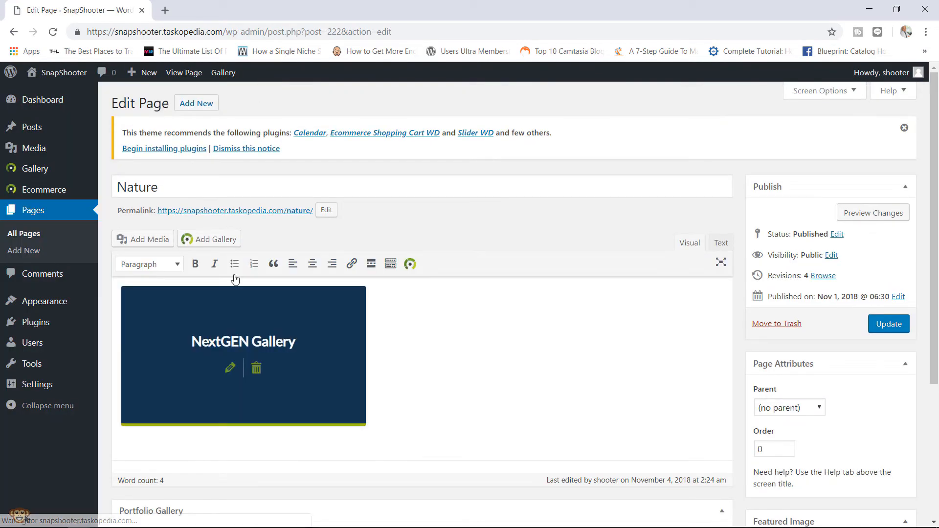
click(230, 368)
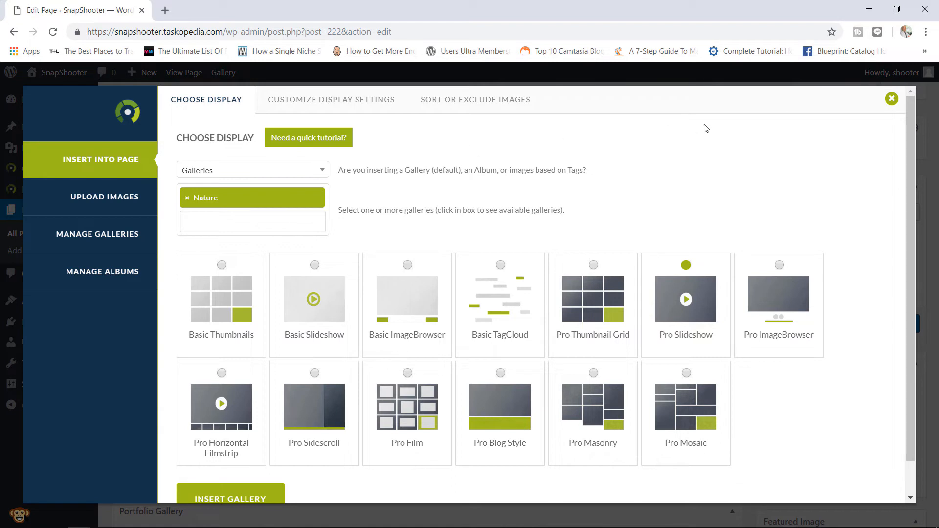
click(891, 98)
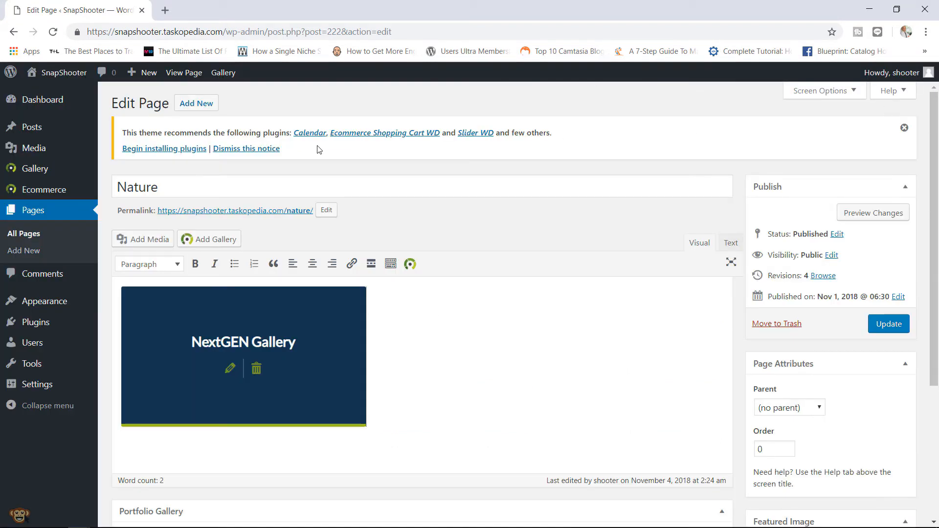
click(193, 75)
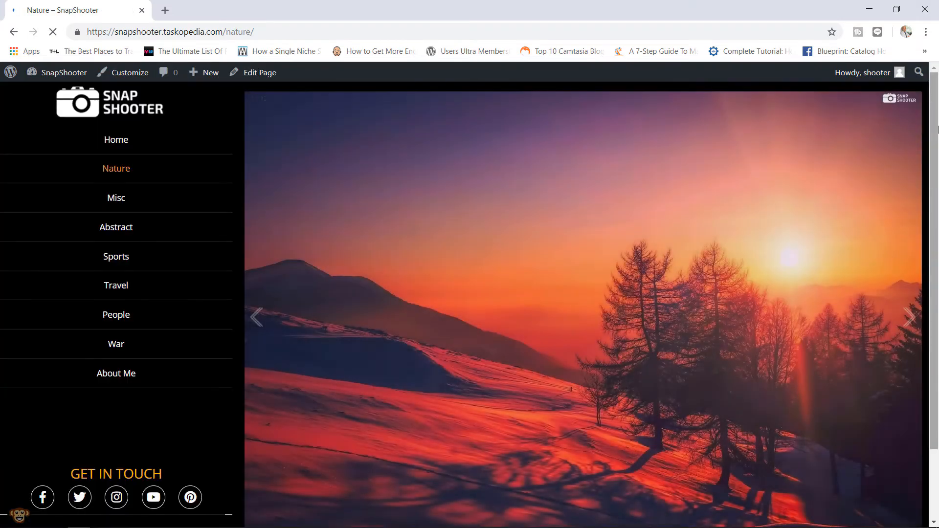
- Open a Nature slideshow photo full-screen with comments, close it, then go to the People page
drag(935, 141, 935, 188)
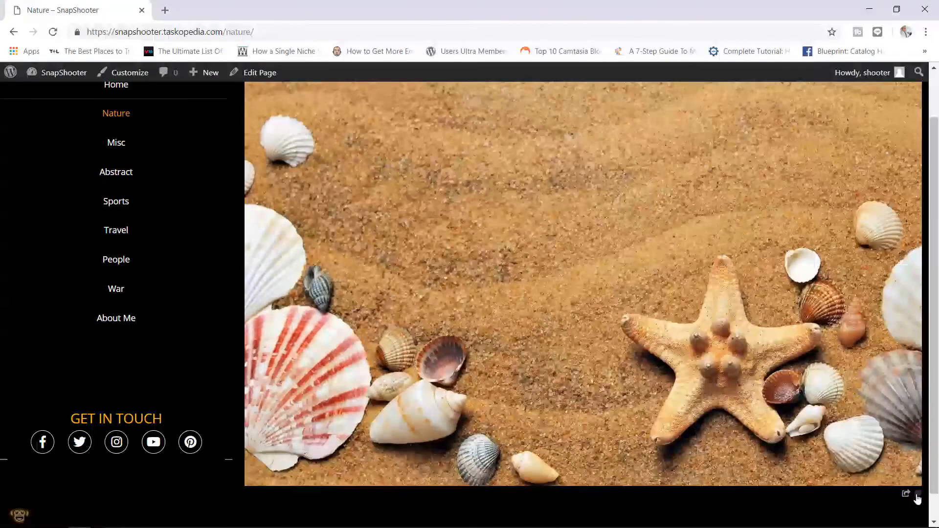
click(917, 497)
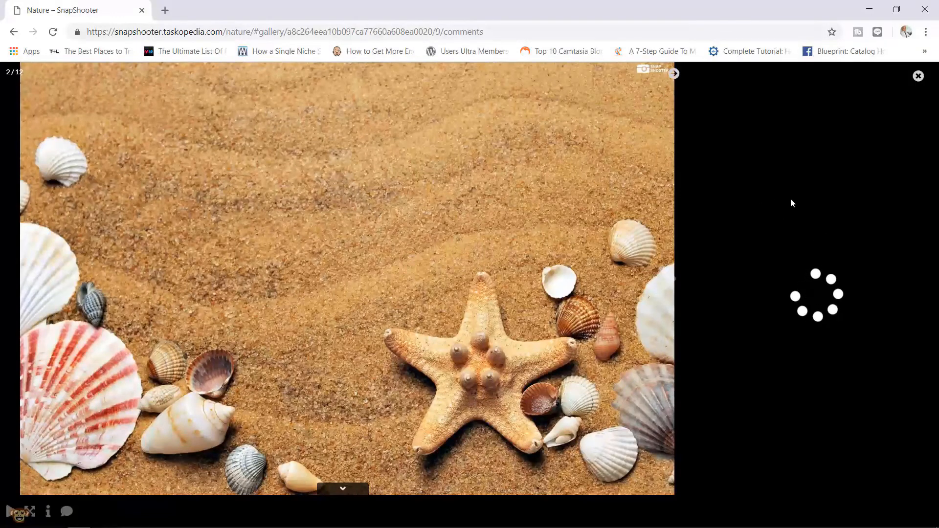
click(817, 214)
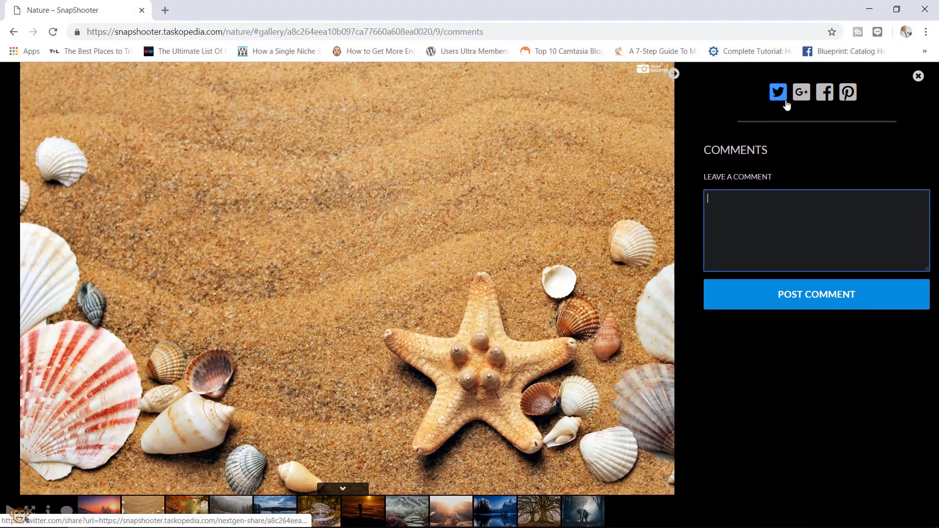
click(918, 76)
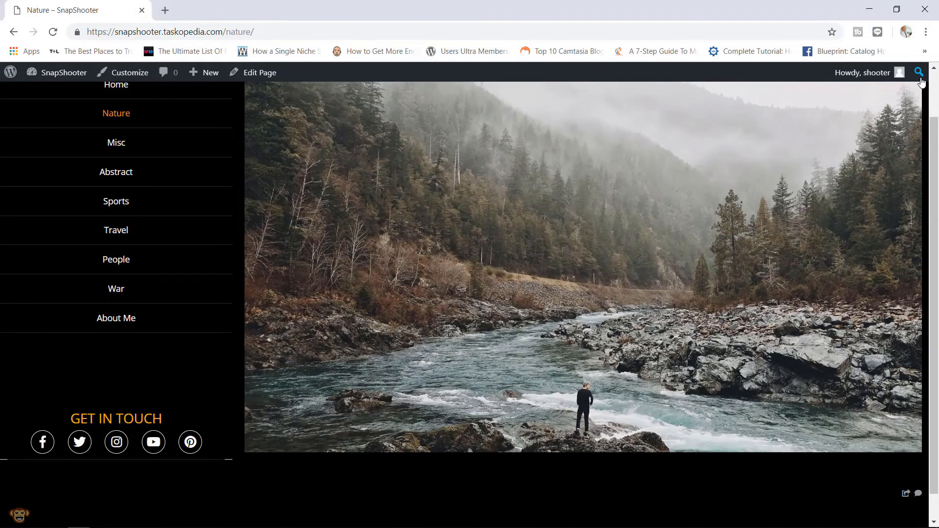
mouse_move(547, 233)
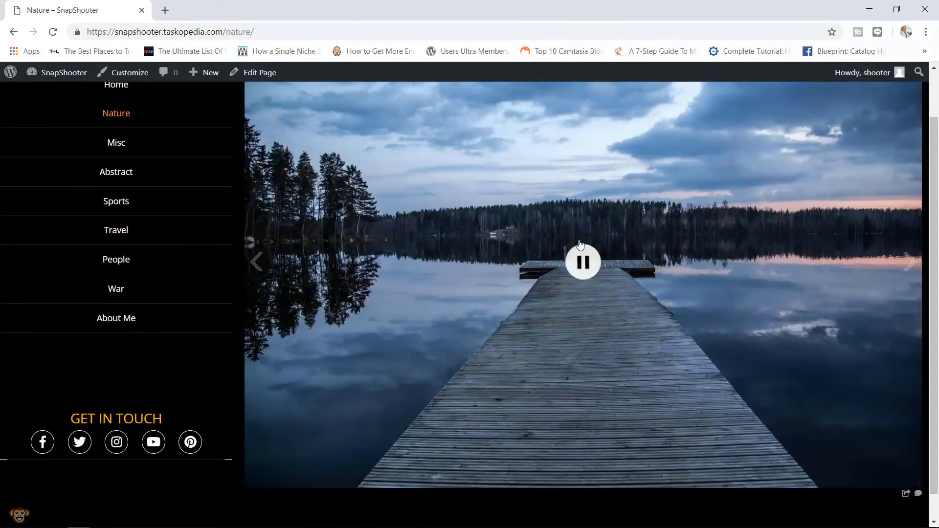
click(128, 269)
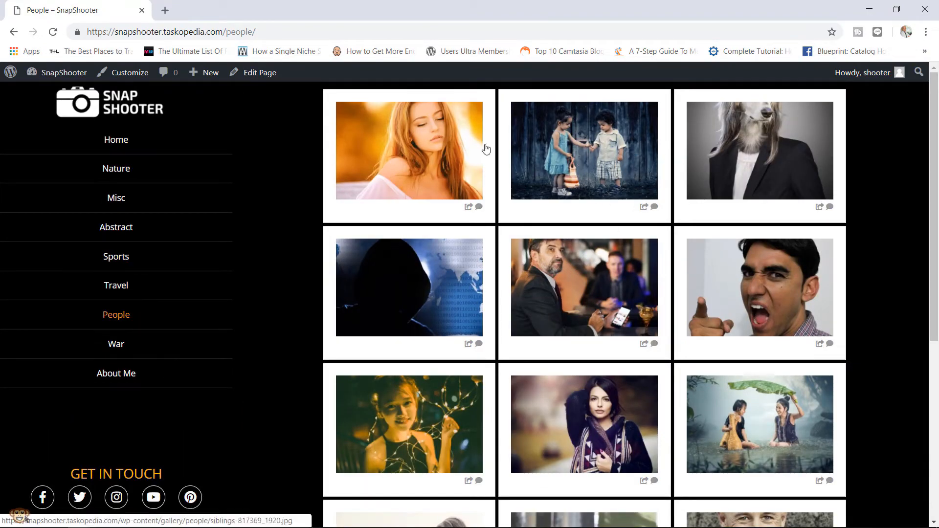
click(260, 73)
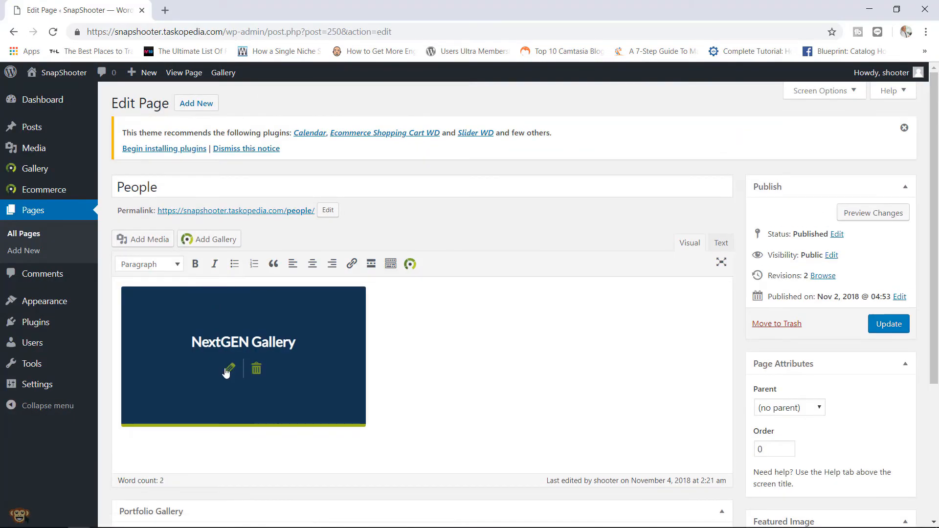
click(227, 371)
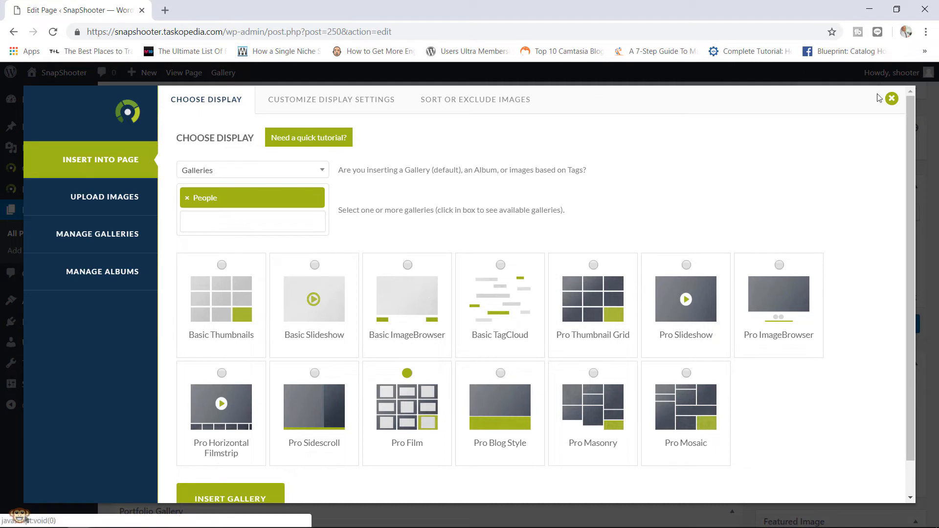
click(891, 98)
click(185, 73)
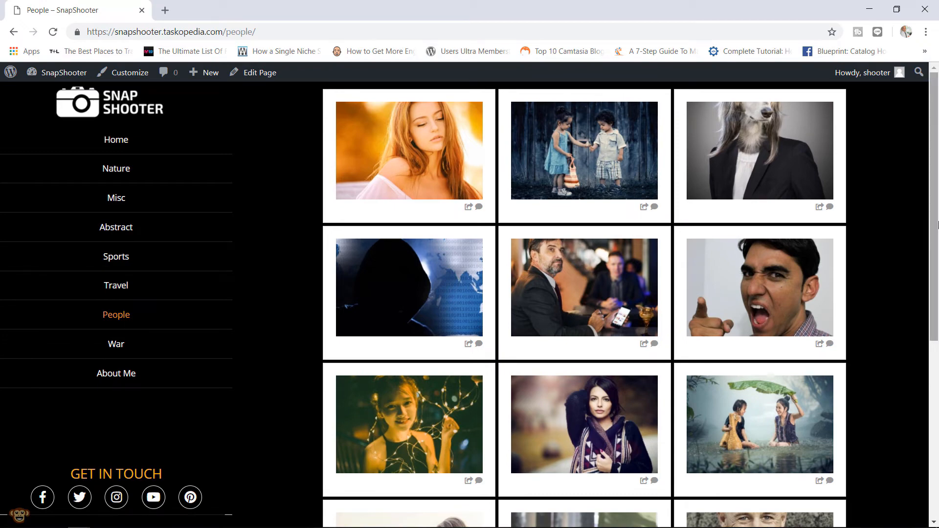
drag(933, 244, 937, 215)
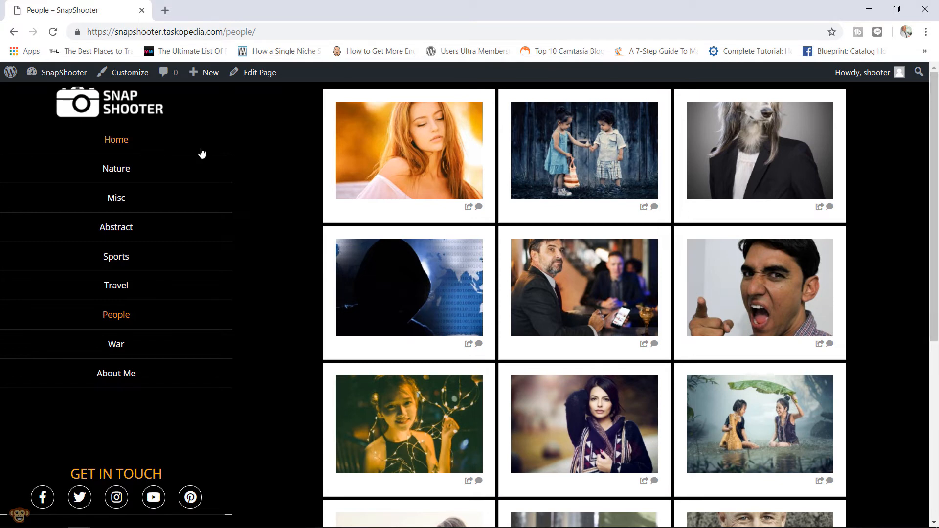
- Edit the Home page and open its NextGEN Gallery block settings (Random Images, 48, Basic Thumbnails)
click(113, 141)
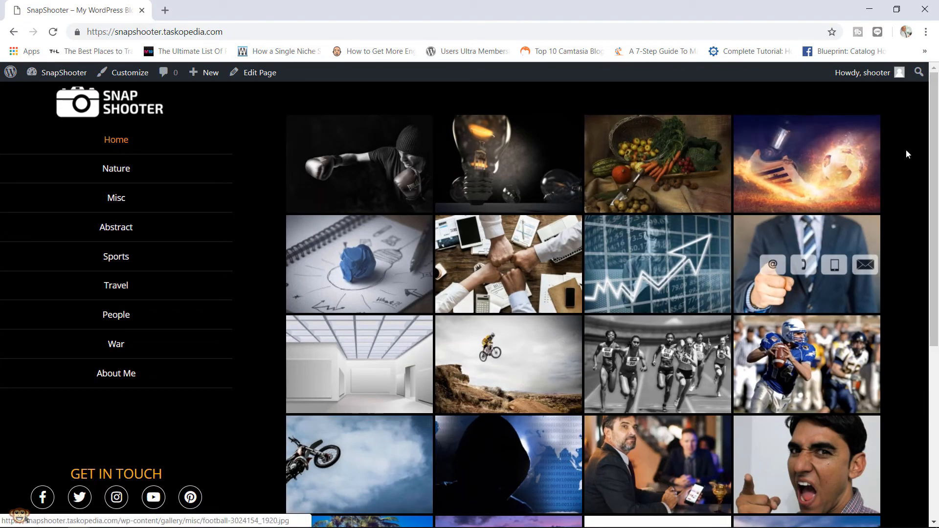
drag(935, 129, 938, 101)
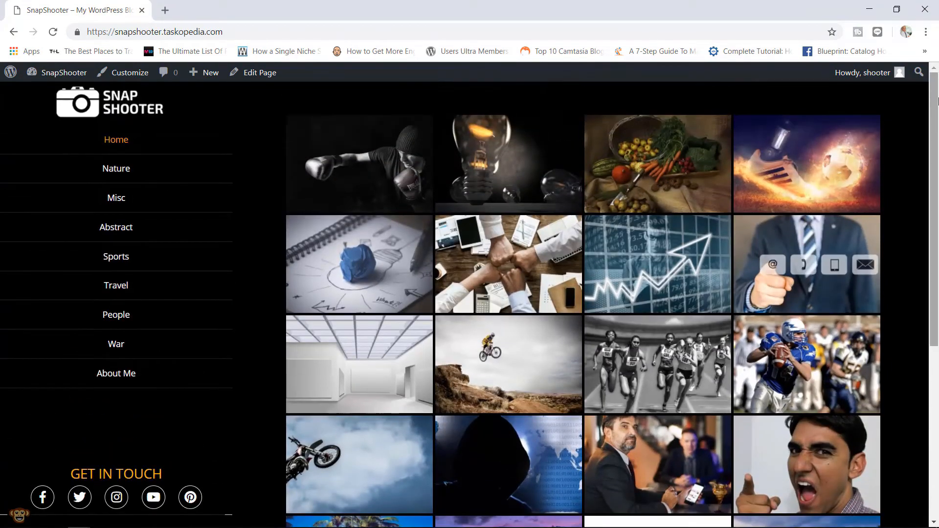
click(254, 75)
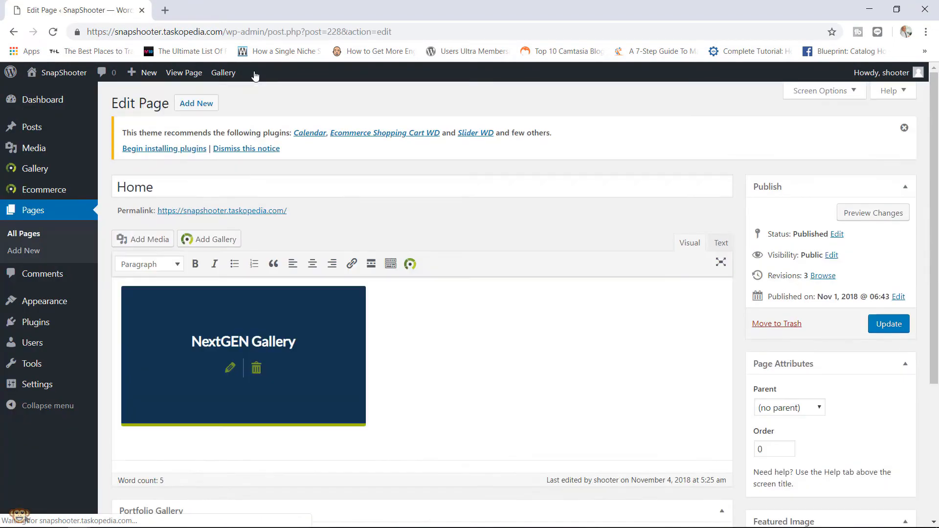
click(230, 369)
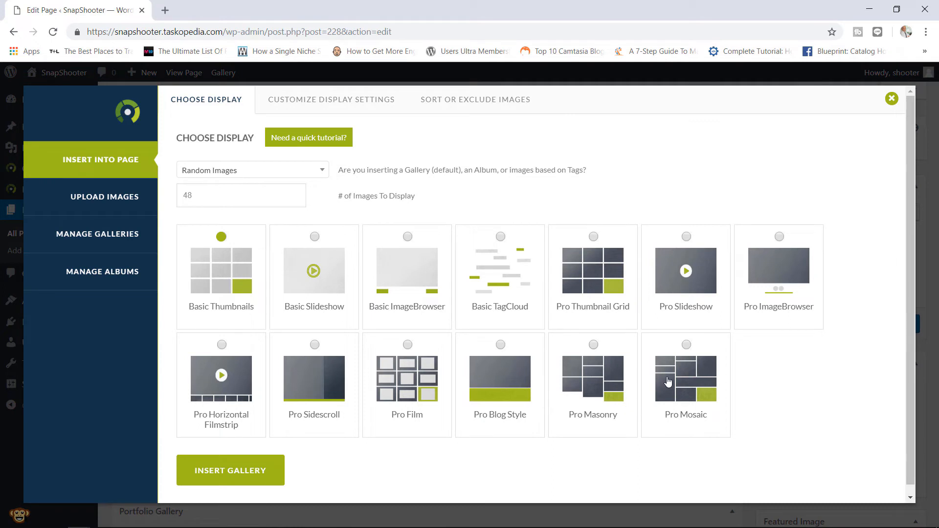
- Switch the Home gallery to Pro Mosaic with Justify last row set to Justify, and insert it
click(688, 348)
click(327, 106)
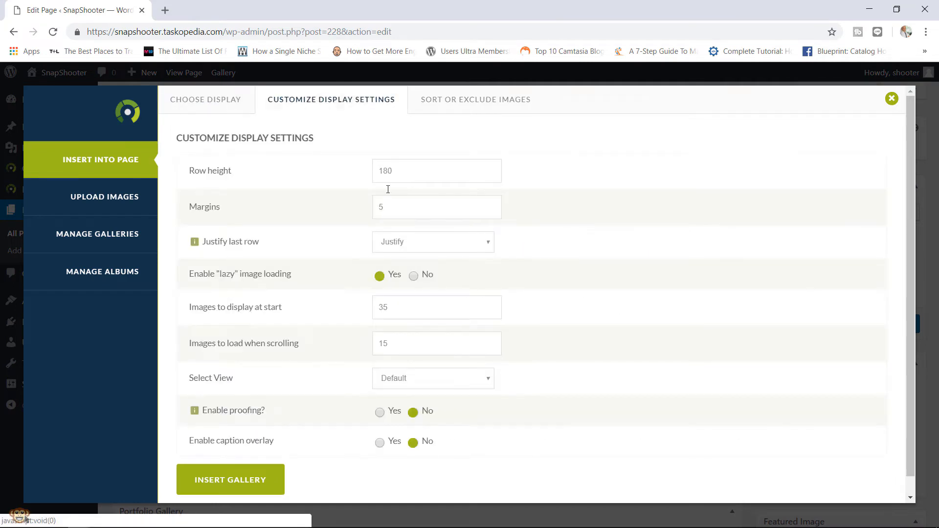
drag(909, 139, 905, 158)
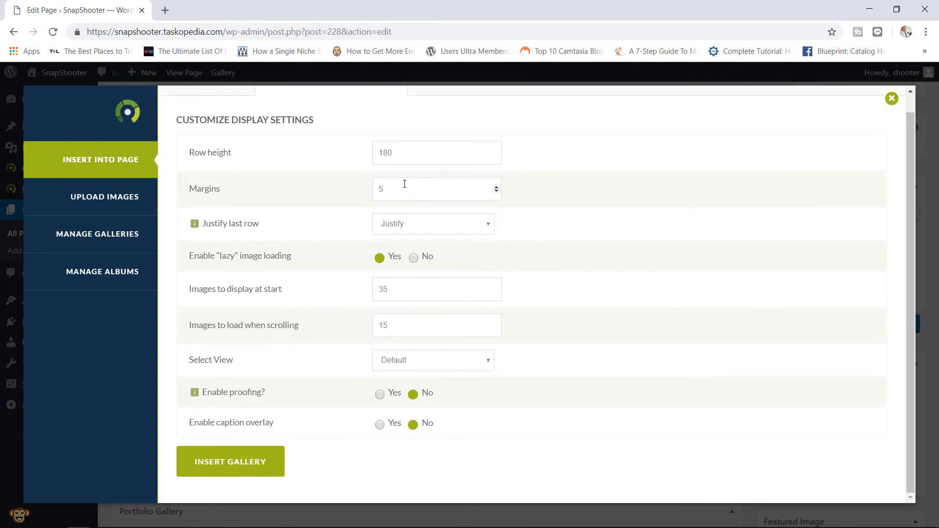
click(414, 226)
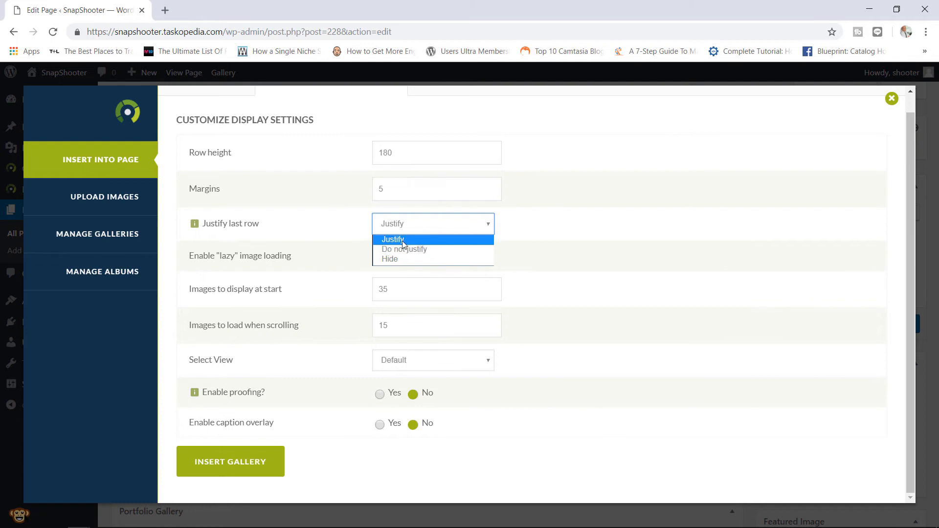
click(403, 241)
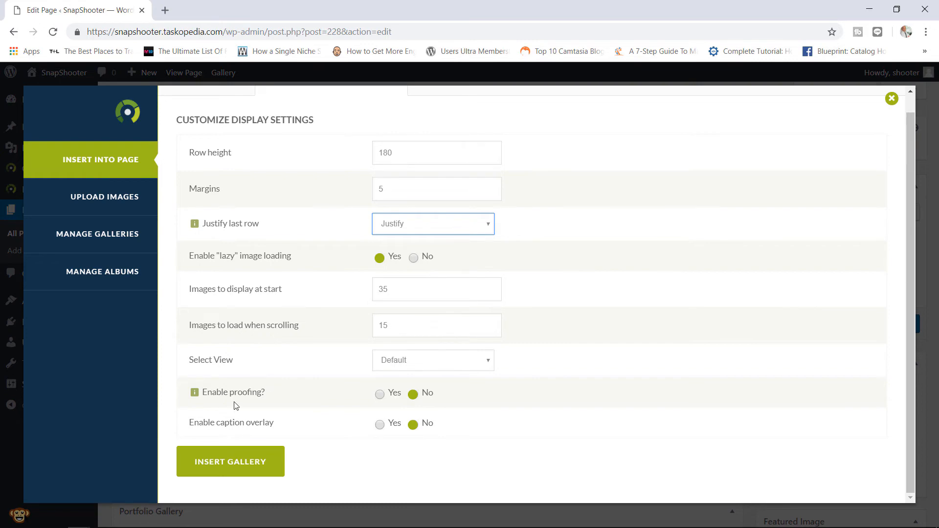
click(240, 466)
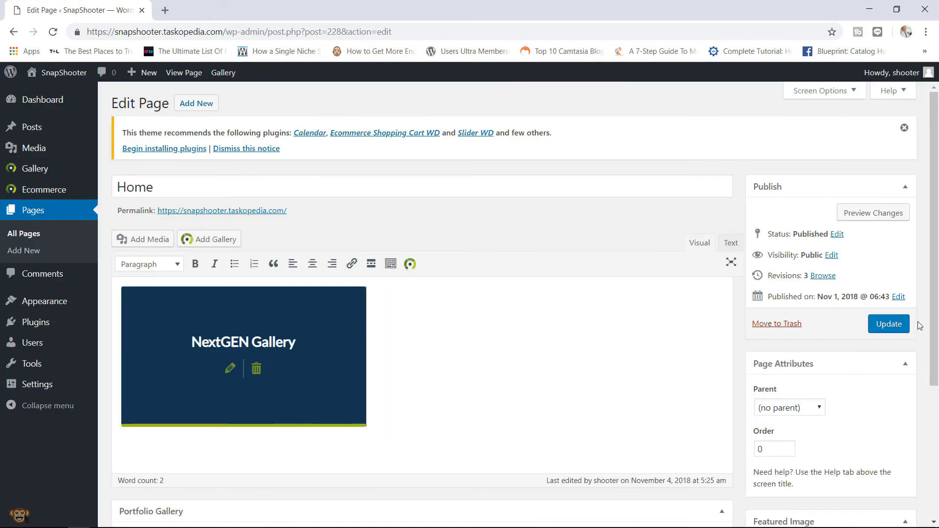
- Update the Home page and scroll through its Pro Mosaic gallery on the live site
click(891, 321)
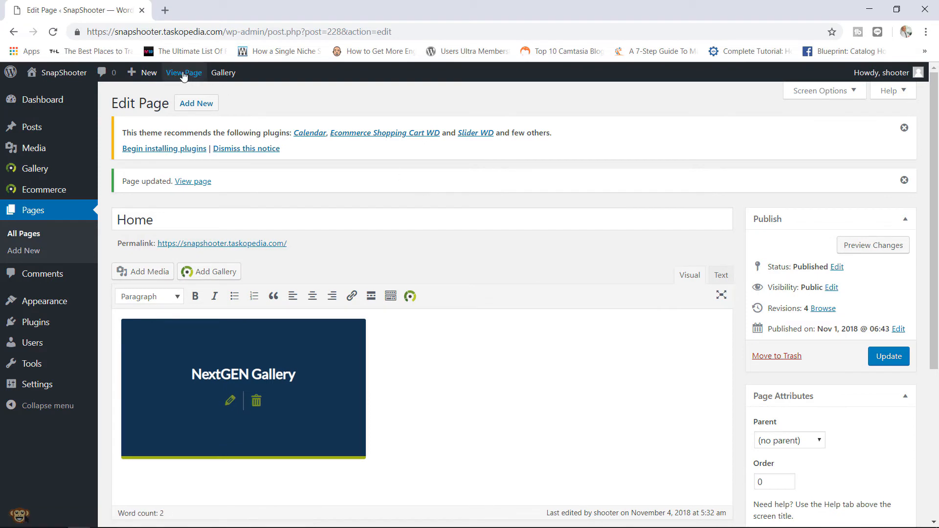
click(183, 74)
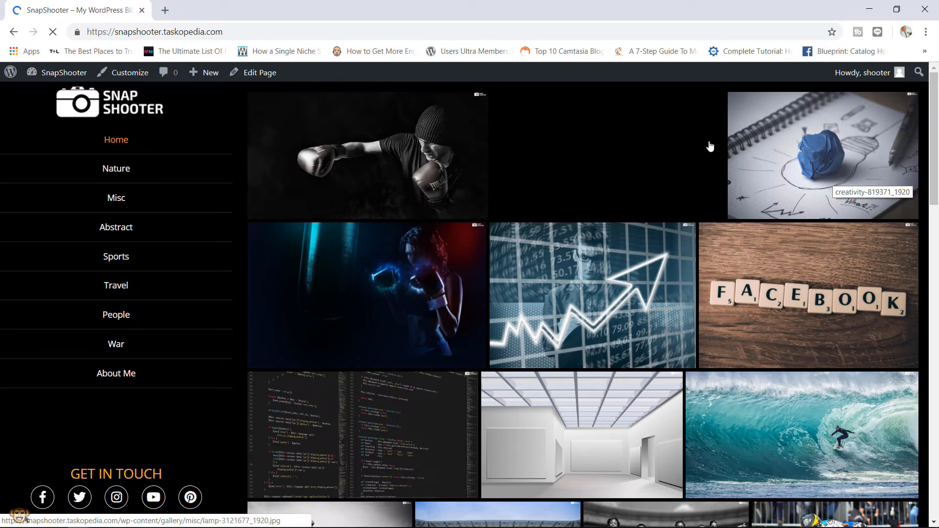
drag(934, 108, 928, 187)
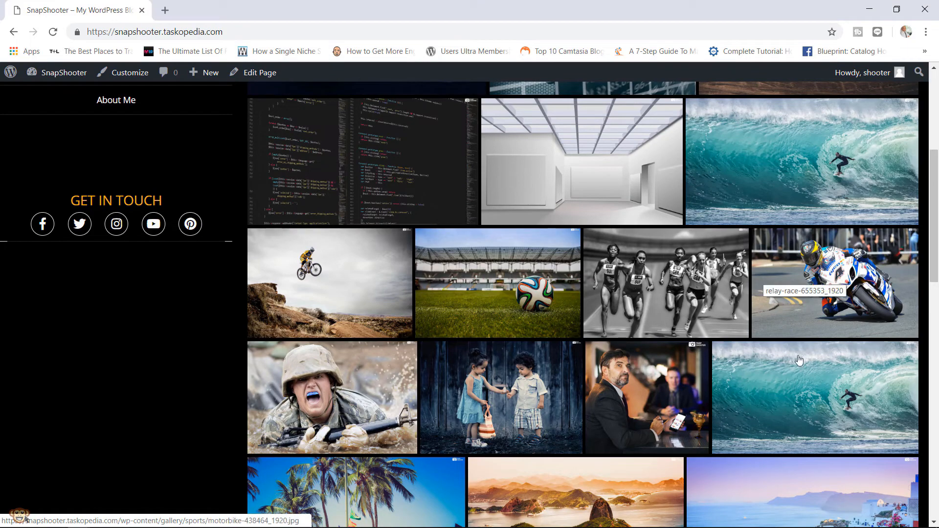
drag(938, 245, 906, 395)
scroll(903, 408, down, 4)
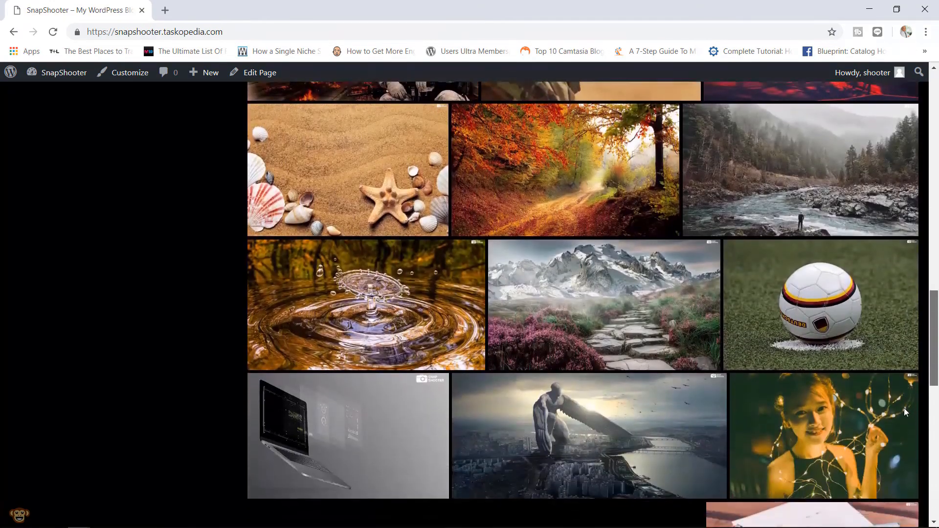
scroll(897, 433, down, 5)
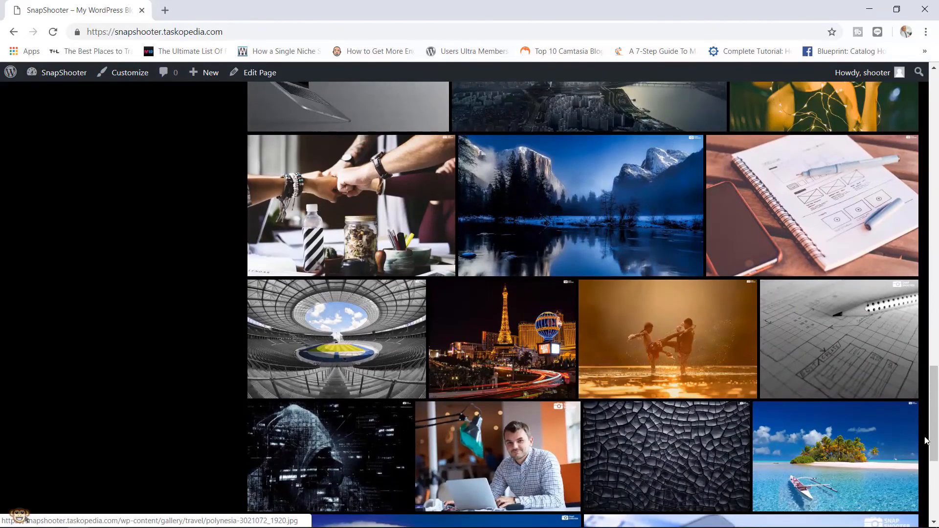
drag(934, 417, 934, 462)
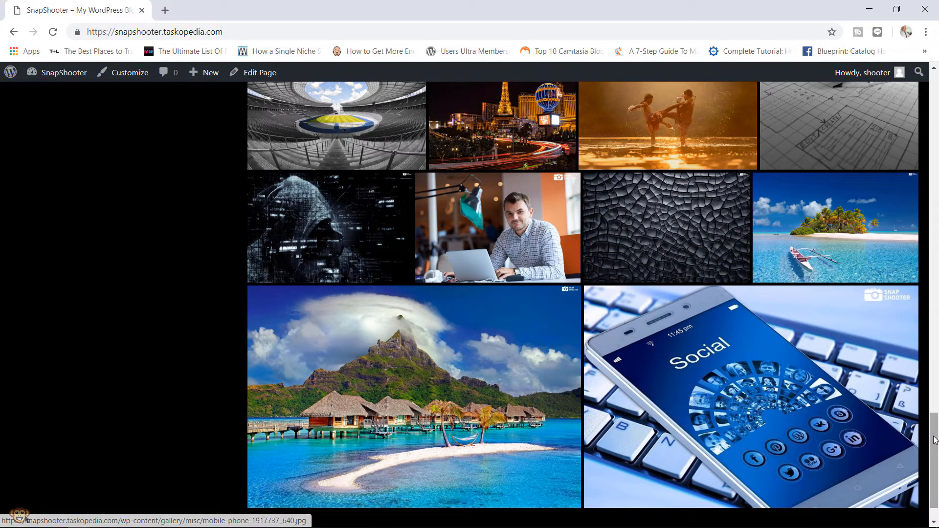
click(938, 349)
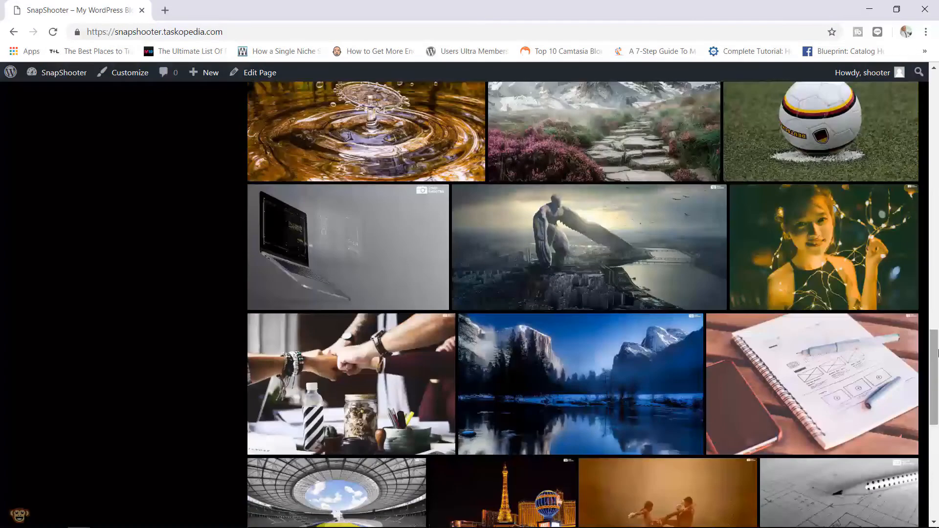
drag(938, 350, 923, 182)
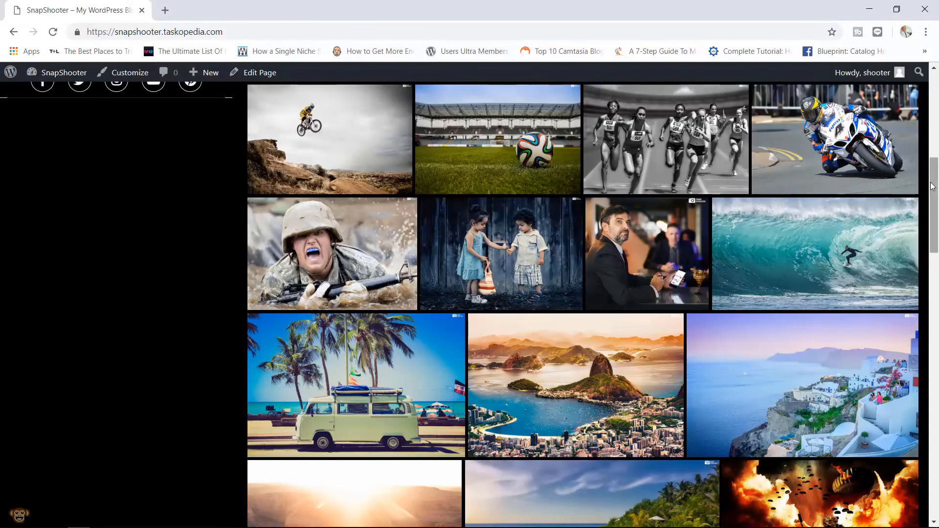
mouse_move(934, 186)
mouse_down()
mouse_move(934, 209)
mouse_move(934, 199)
mouse_up()
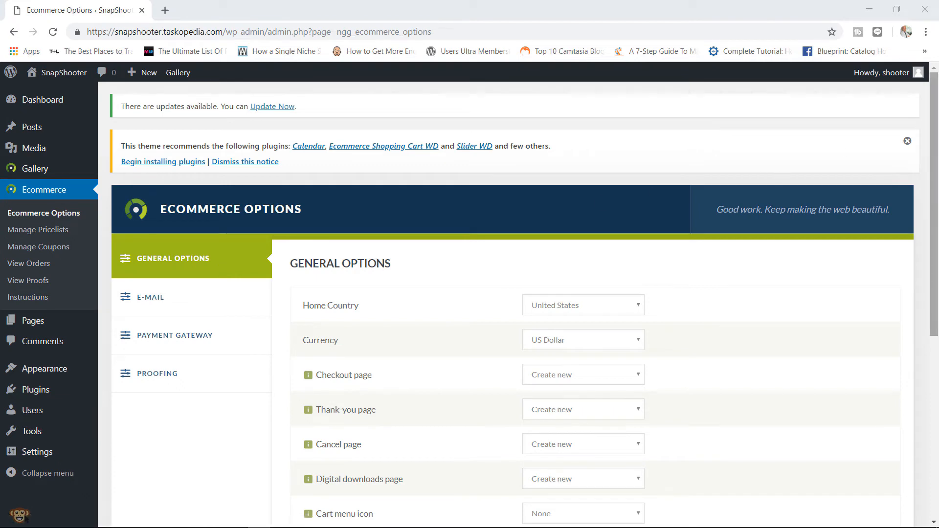
- Review the Checkout page dropdown in General Options, leaving it on Create new
scroll(934, 146, down, 2)
scroll(933, 145, down, 3)
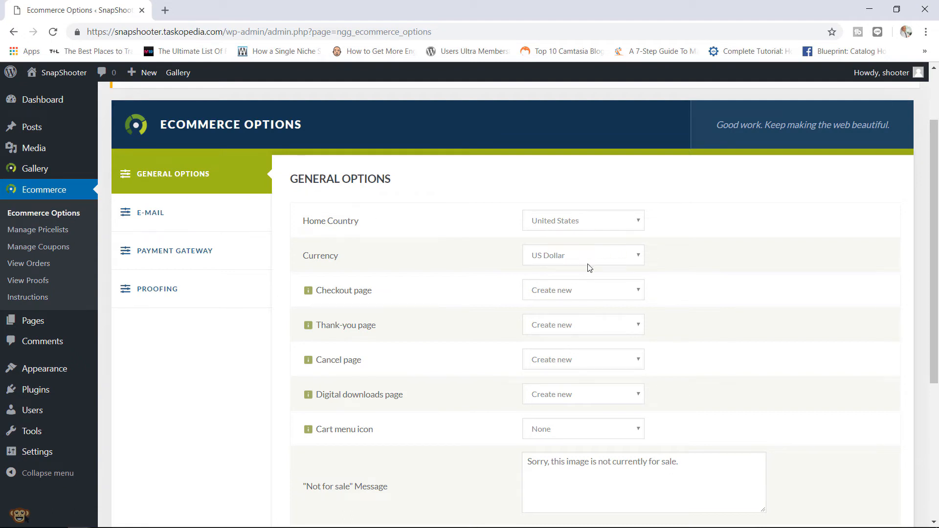
scroll(936, 221, down, 2)
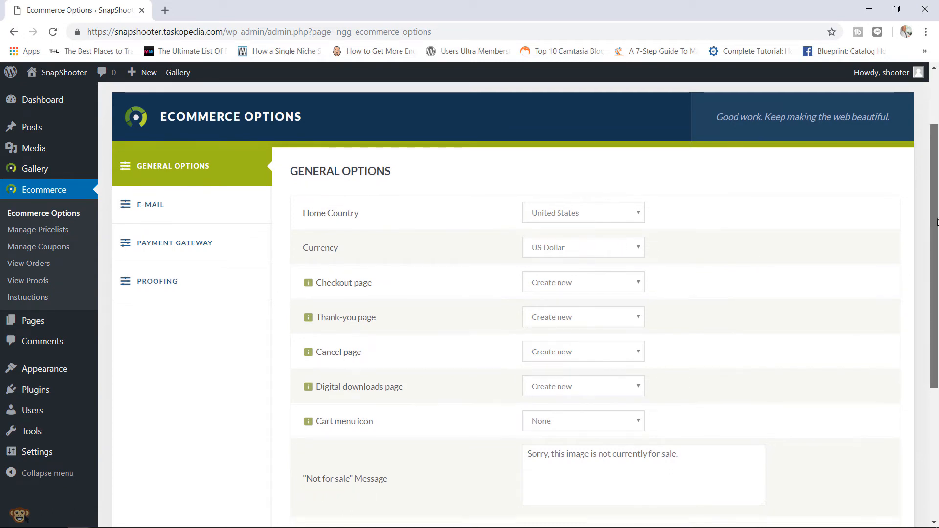
drag(937, 222, 936, 237)
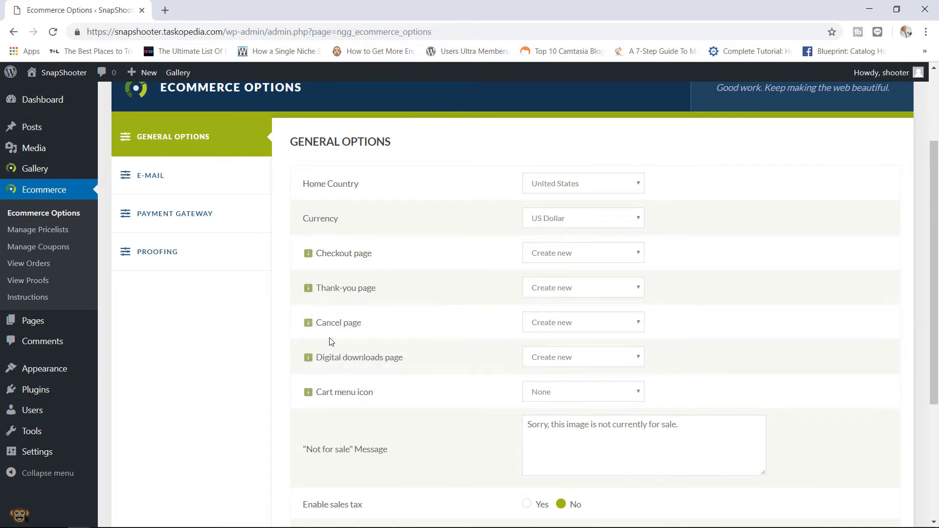
mouse_move(344, 334)
mouse_move(372, 369)
mouse_move(346, 263)
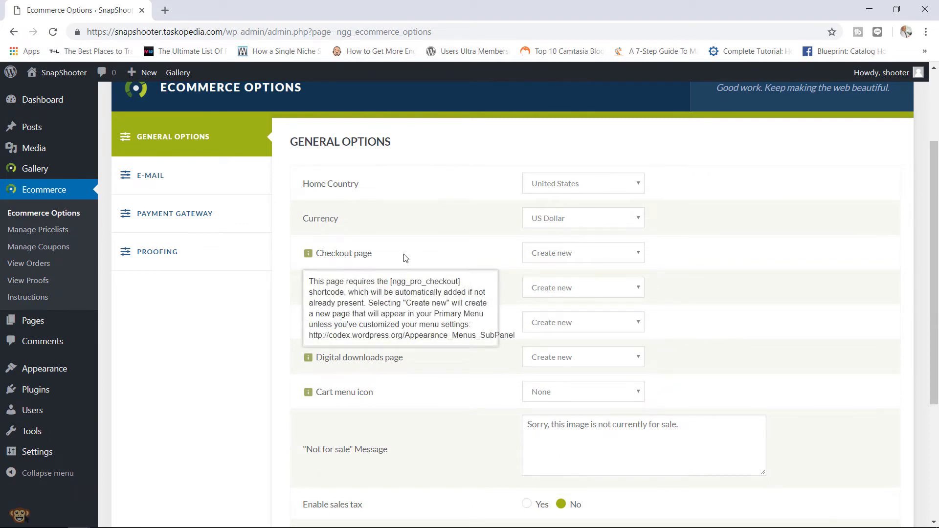
click(551, 253)
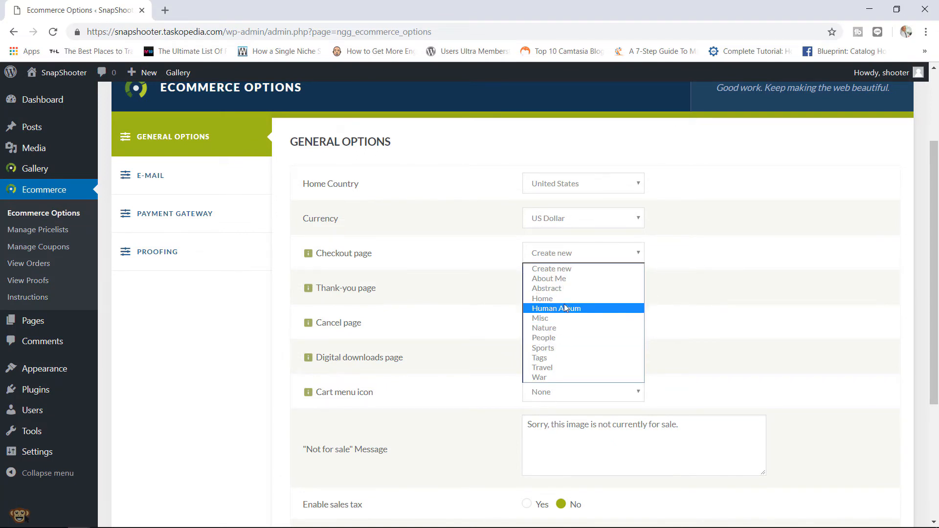
click(687, 268)
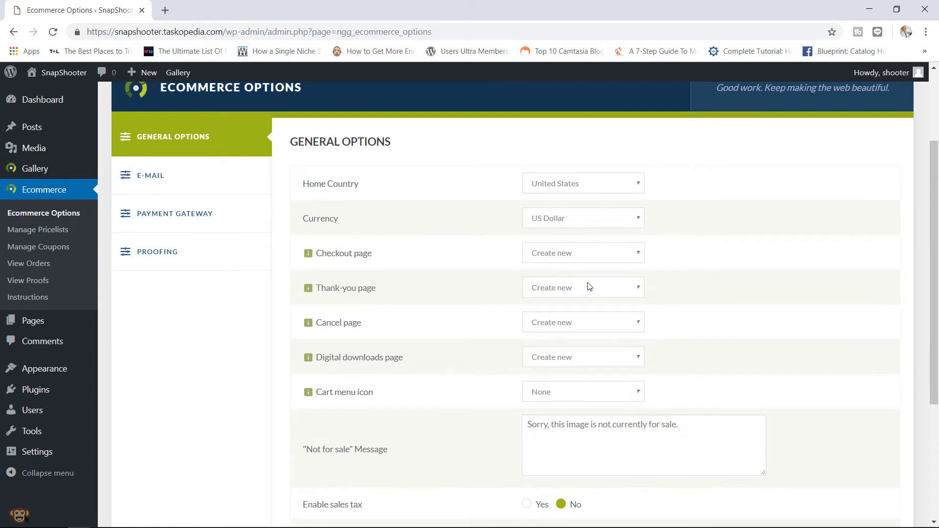
- Set the Cart menu icon to Icon & Total
scroll(923, 284, down, 3)
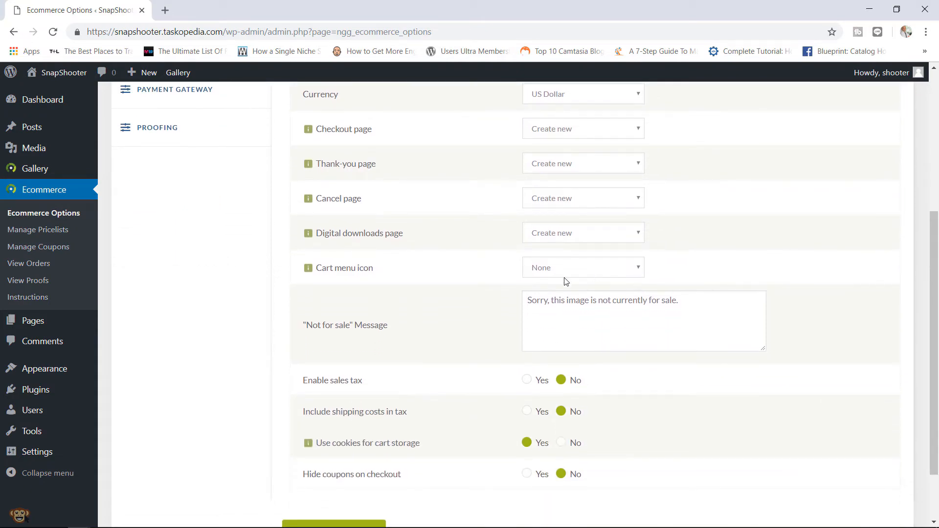
click(571, 271)
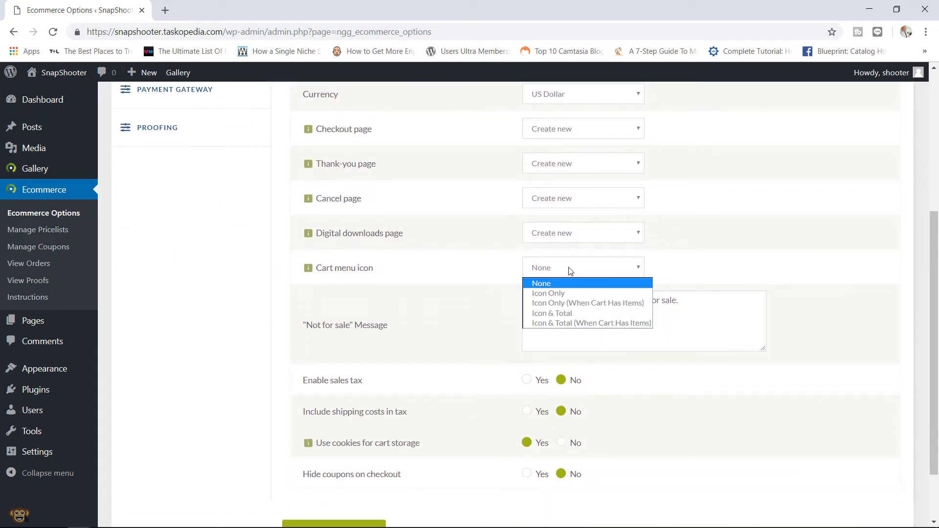
click(567, 317)
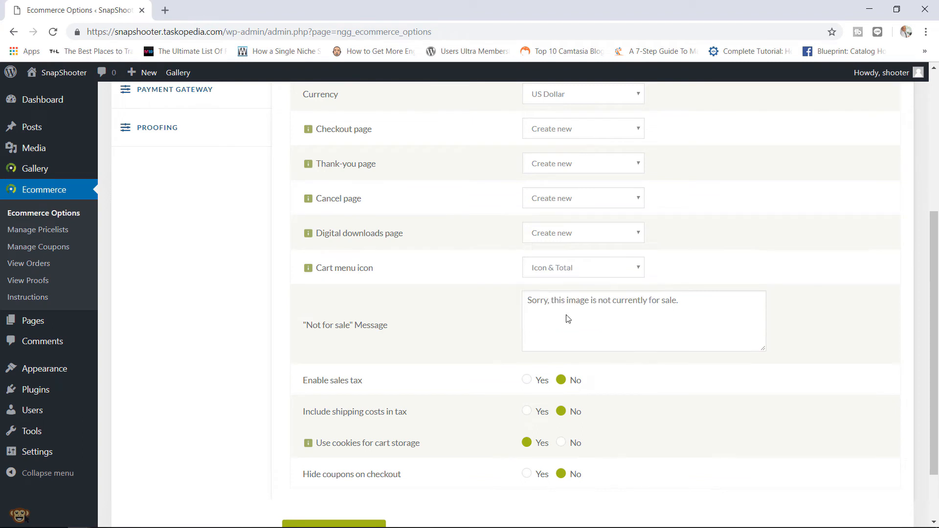
click(568, 270)
click(566, 272)
- Turn sales tax on to view its options, then set it back to No
click(614, 303)
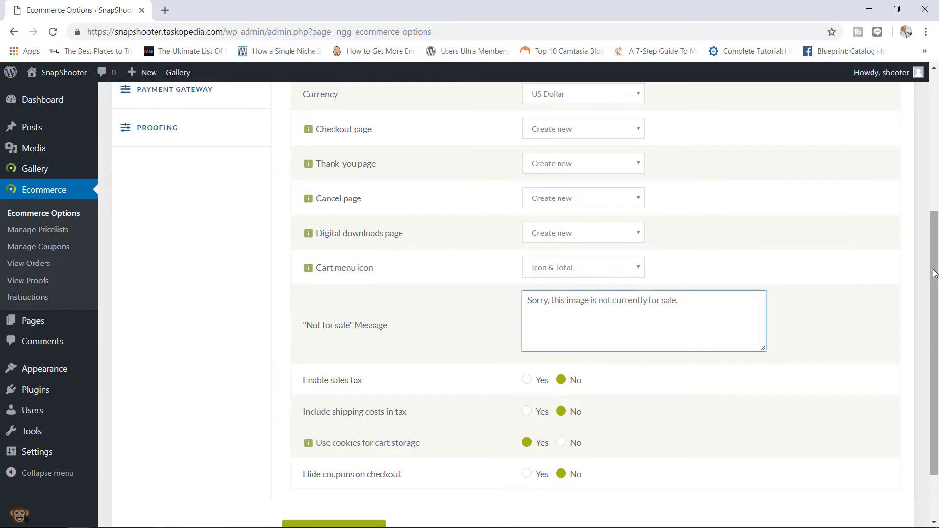
drag(933, 274, 929, 328)
click(526, 307)
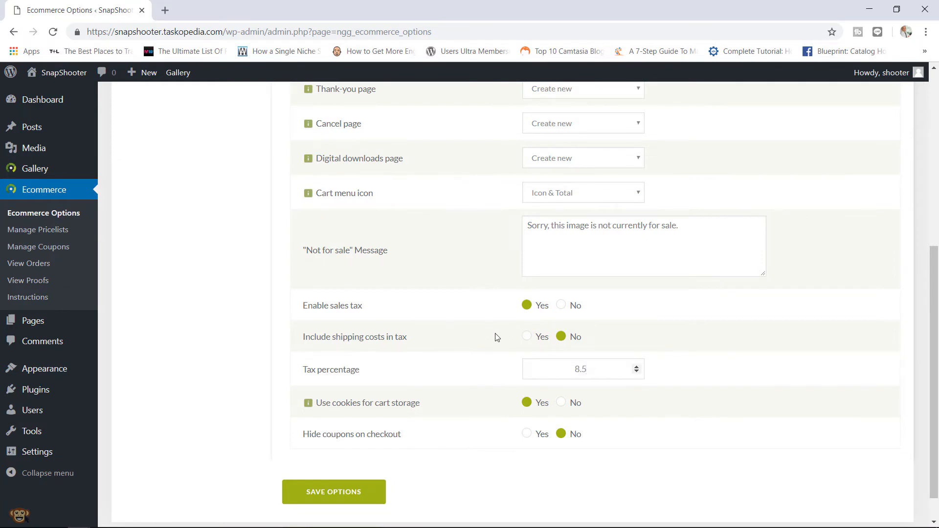
click(561, 307)
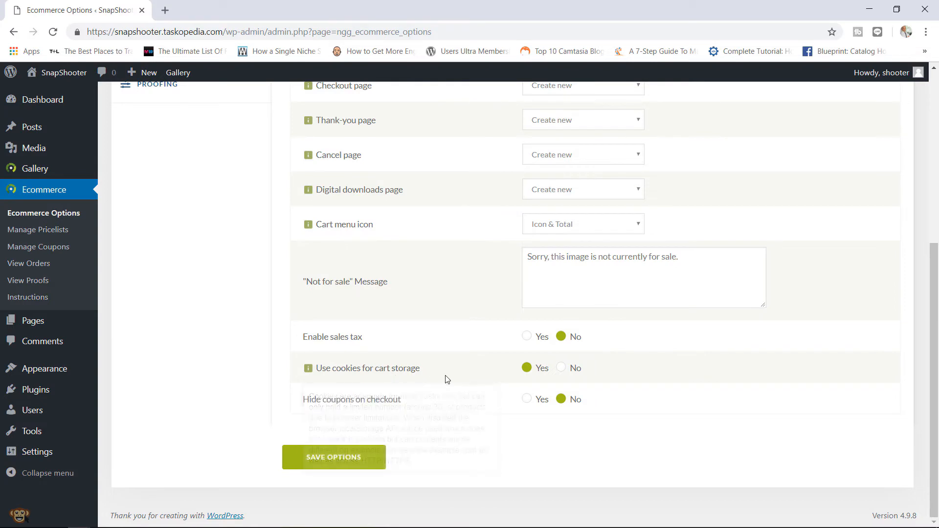
mouse_move(407, 378)
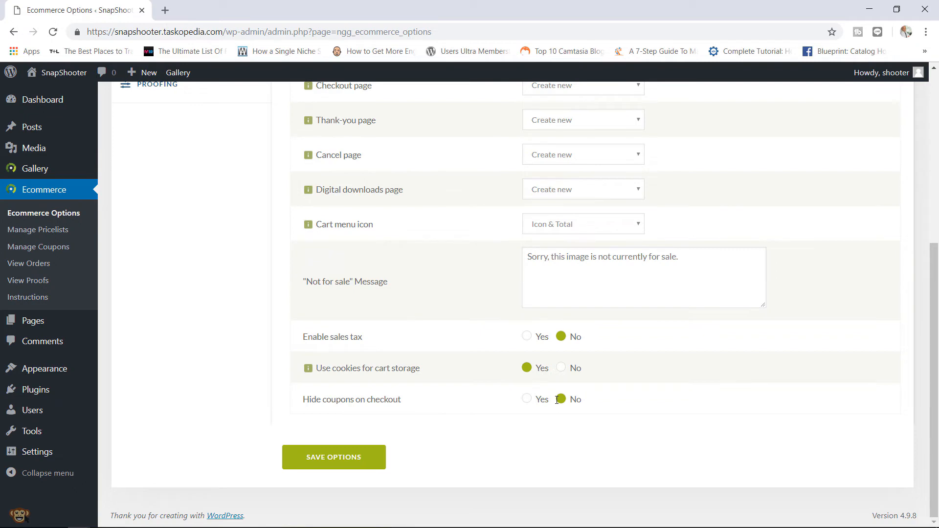
click(329, 467)
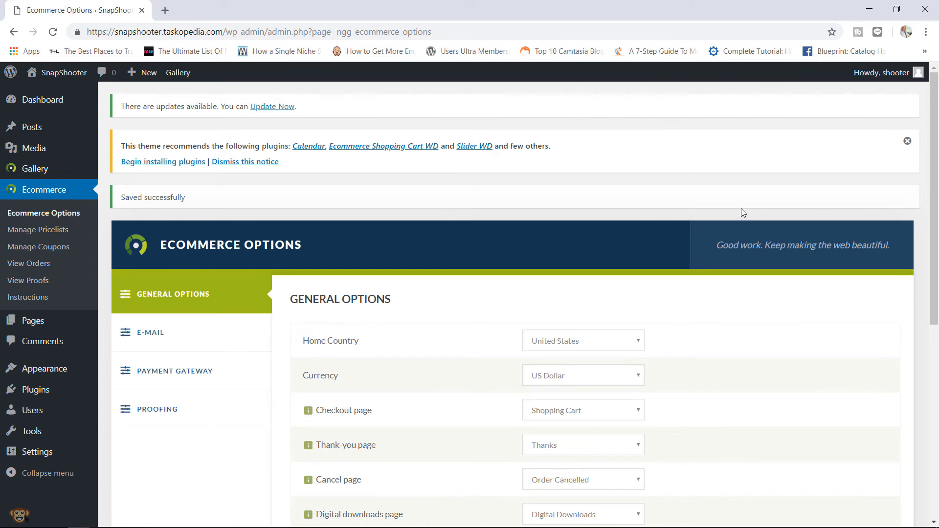
scroll(842, 336, down, 4)
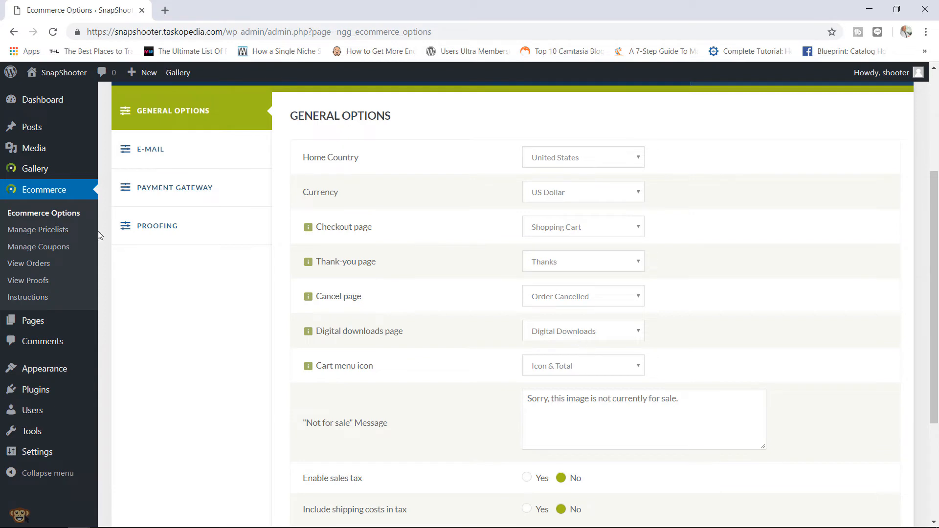
mouse_move(60, 322)
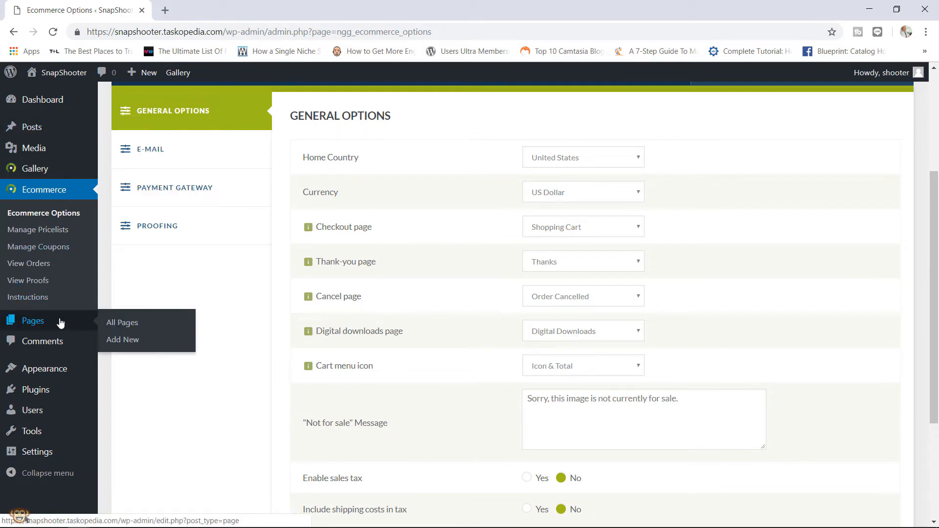
right_click(113, 322)
click(125, 329)
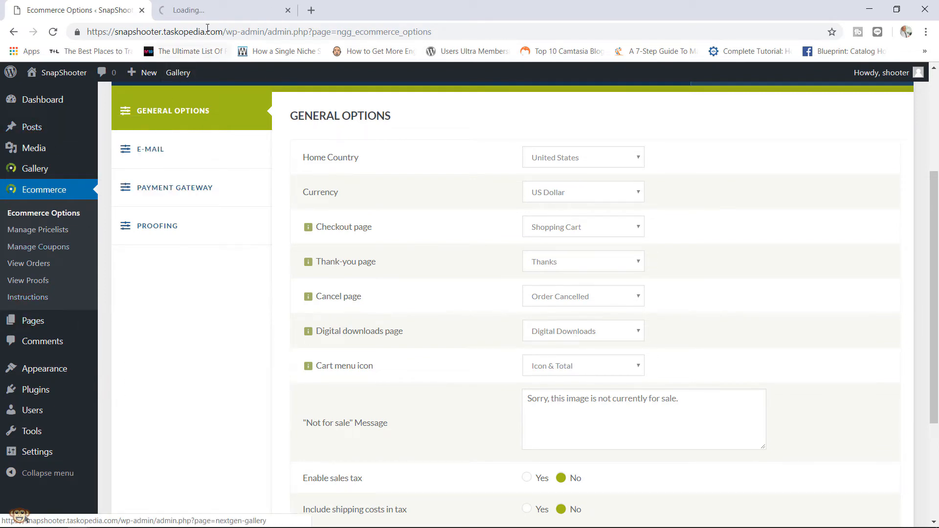
click(225, 10)
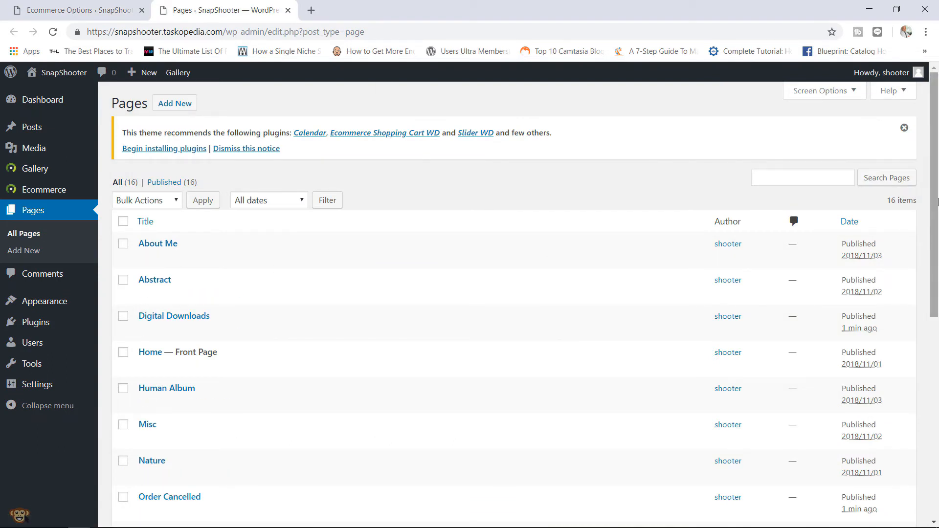
drag(937, 201, 907, 376)
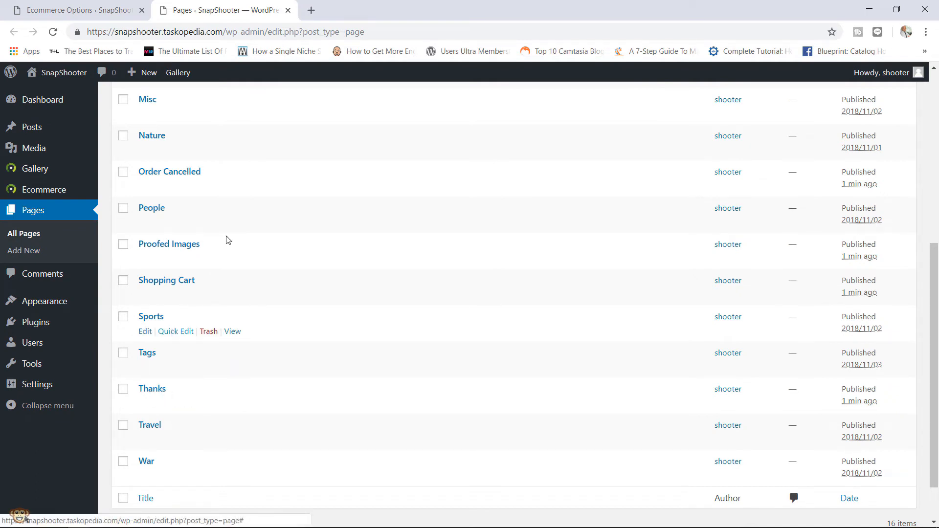
click(288, 10)
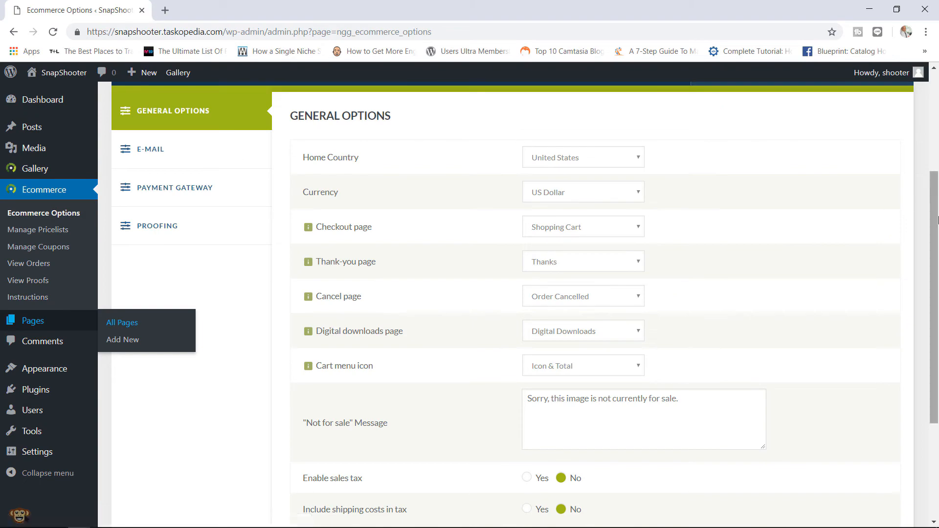
scroll(934, 269, up, 3)
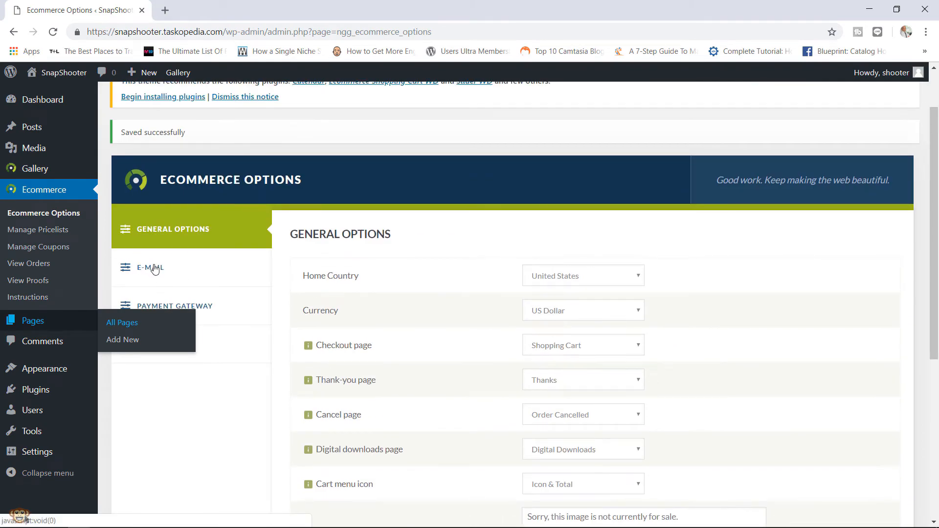
- In the E-mail settings, replace the order notification recipient with the site owner's e-mail address
click(155, 269)
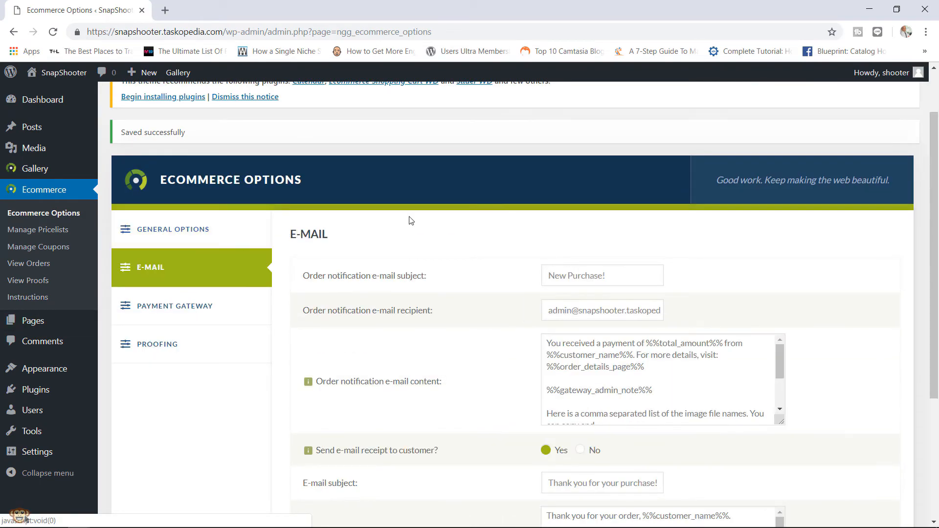
drag(934, 162, 935, 193)
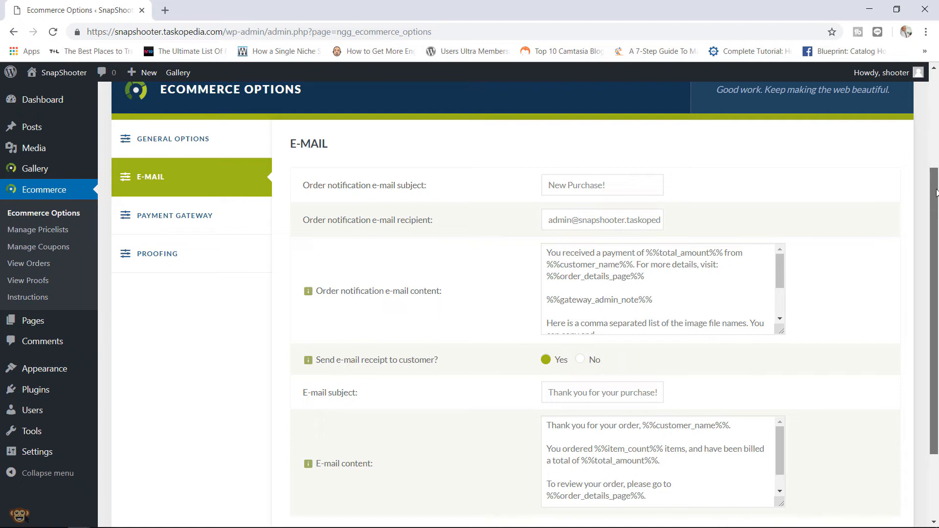
mouse_move(936, 193)
mouse_down()
mouse_move(936, 208)
mouse_move(935, 194)
mouse_up()
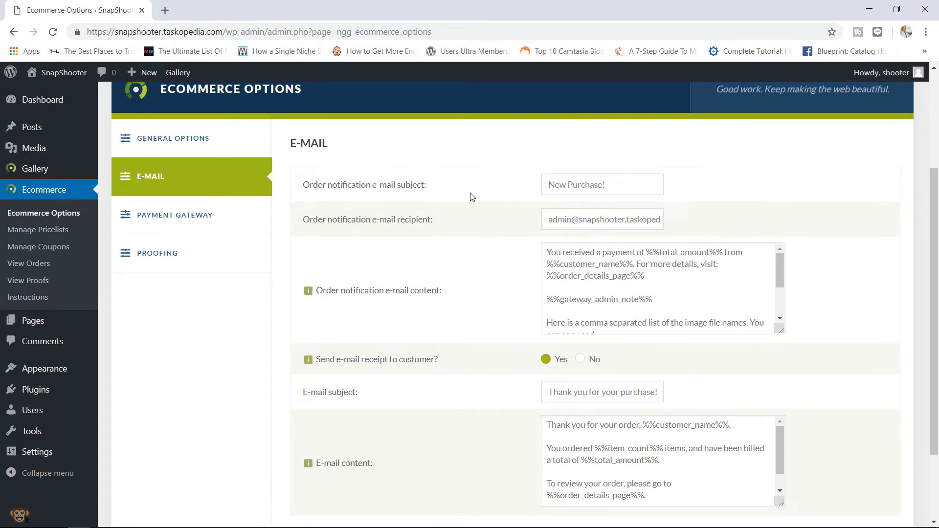
drag(611, 184, 564, 184)
drag(549, 220, 593, 221)
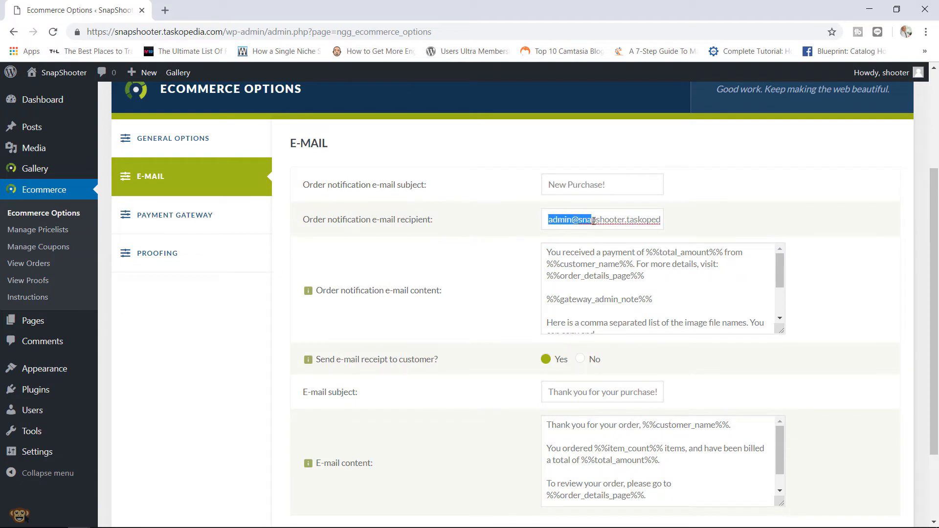
click(613, 220)
triple_click(613, 219)
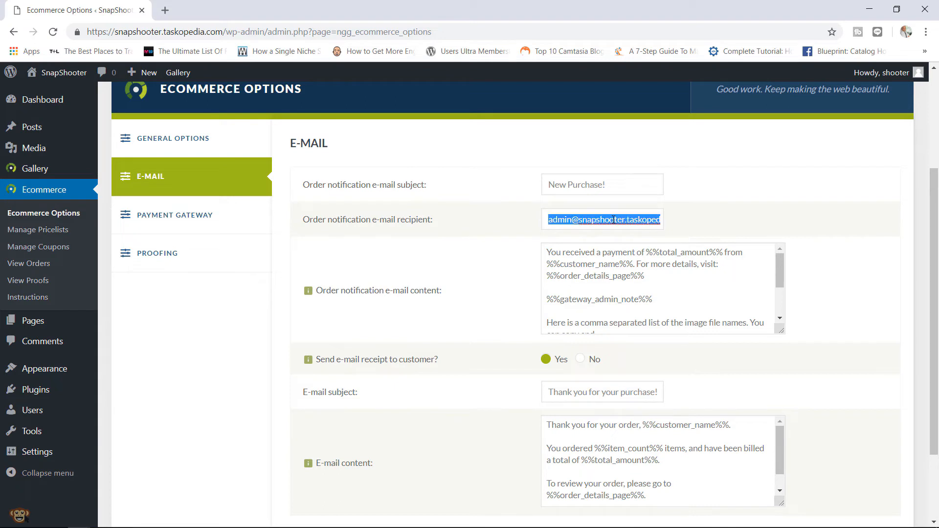
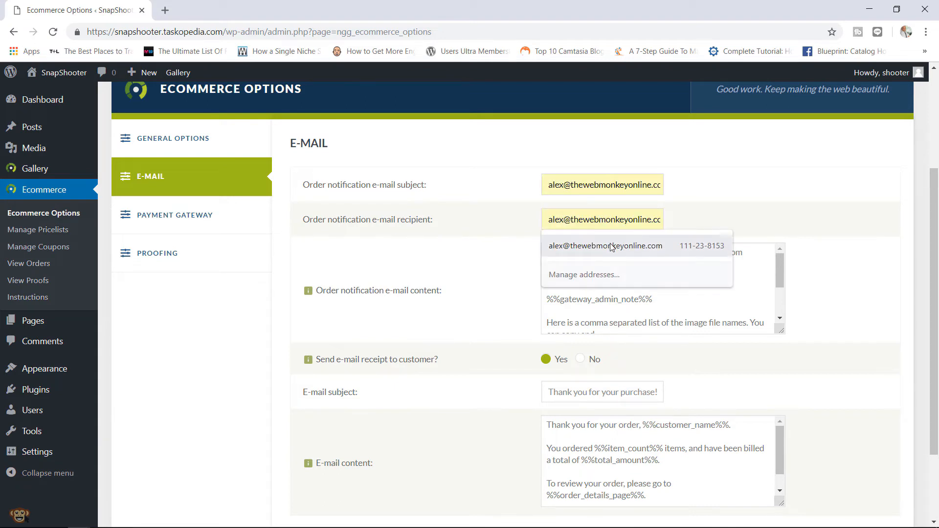
click(609, 245)
- Change the order notification subject to NEW SALE
click(606, 186)
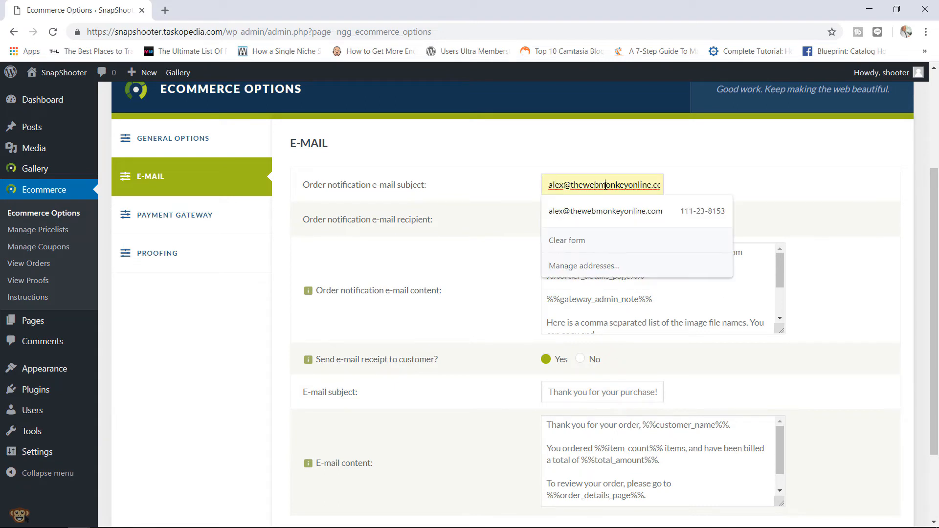
key(ctrl+a)
text(NEW)
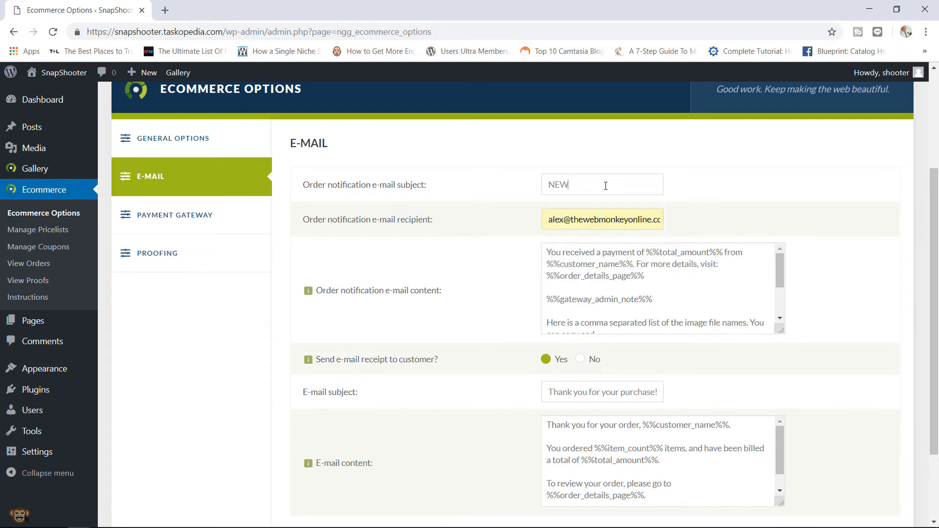
text( SALE)
drag(548, 219, 710, 200)
- Enlarge the order notification message box and review its text
click(710, 200)
drag(781, 332, 774, 419)
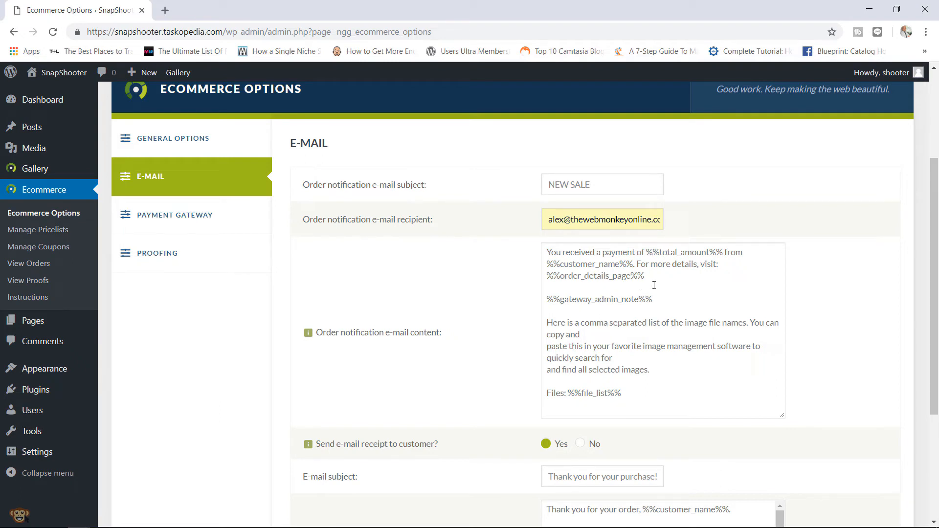
drag(642, 379, 581, 264)
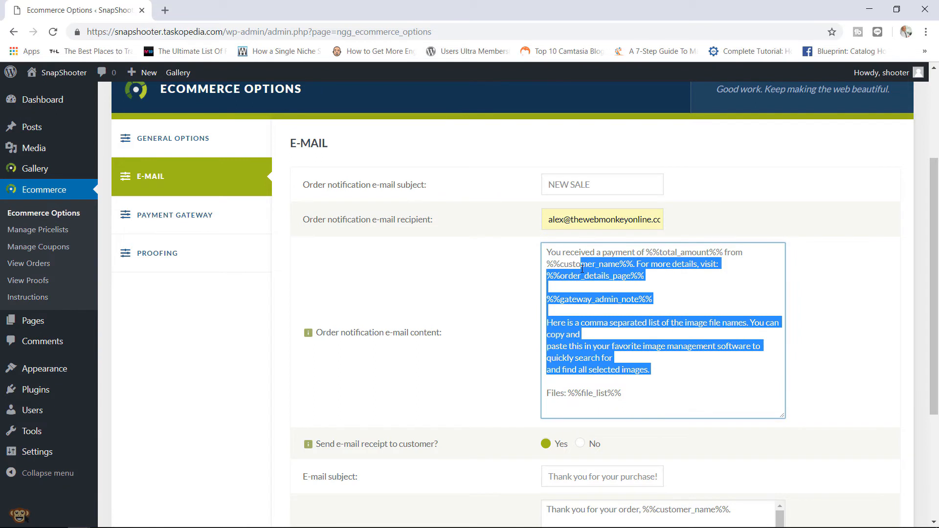
drag(933, 228, 914, 329)
mouse_move(416, 260)
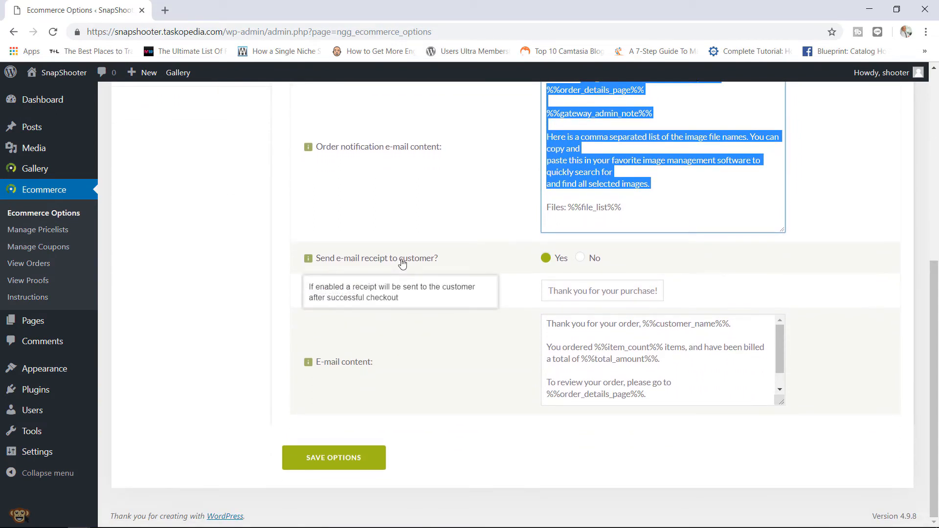
click(474, 266)
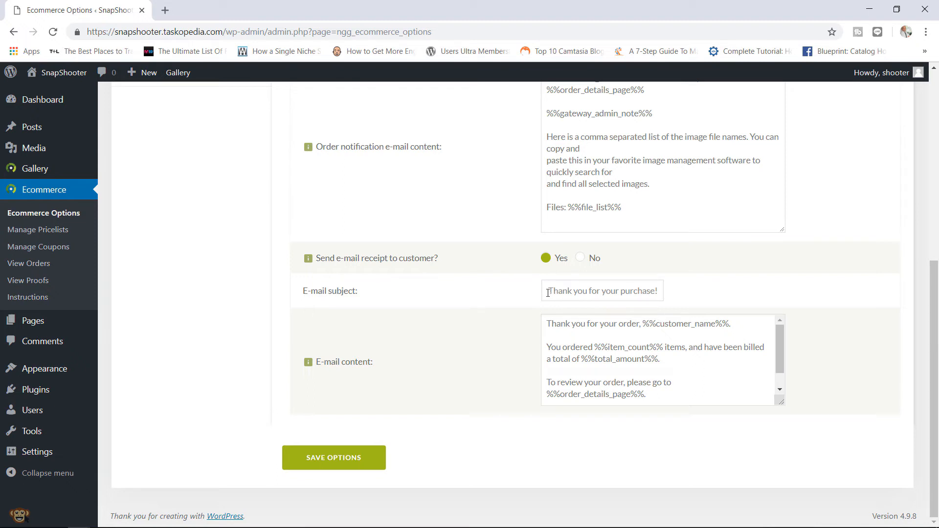
- Review the customer receipt subject and message, then save the e-mail options
drag(548, 292, 648, 301)
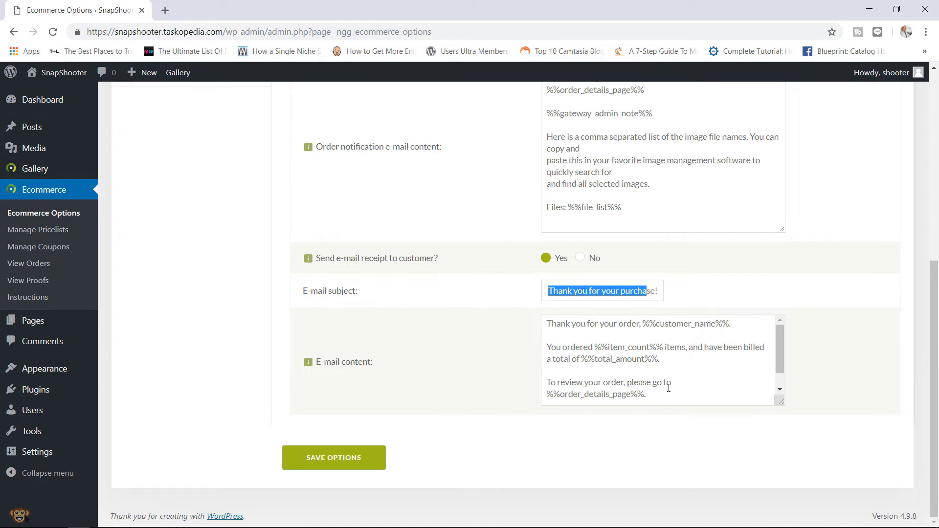
drag(669, 388, 620, 331)
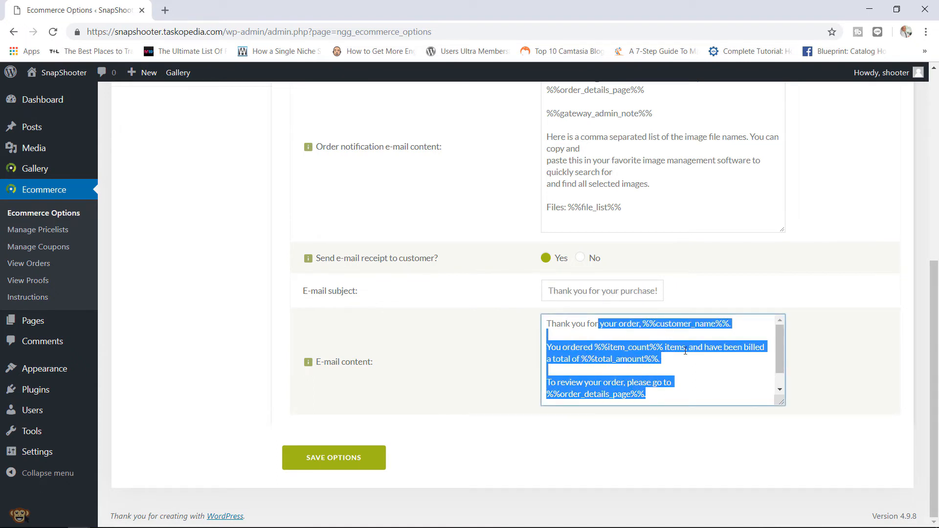
drag(779, 339, 776, 354)
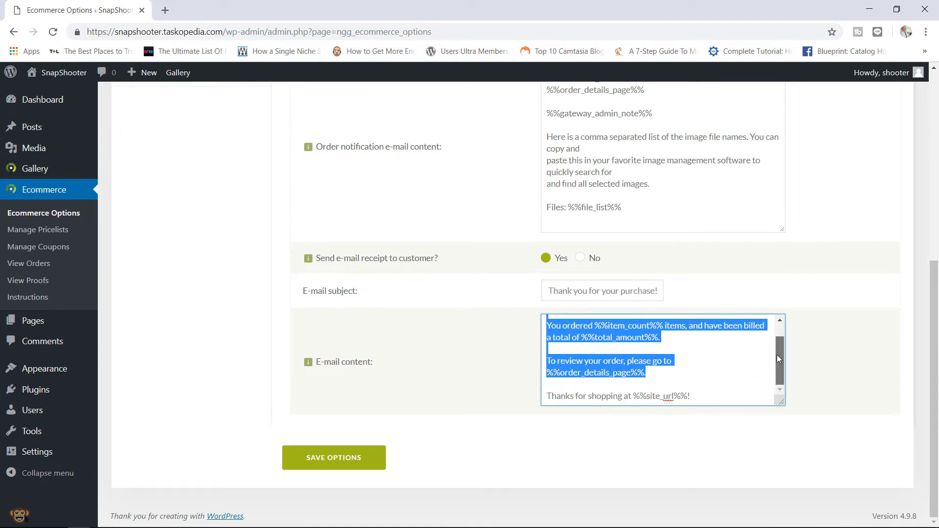
click(673, 388)
drag(697, 392, 556, 325)
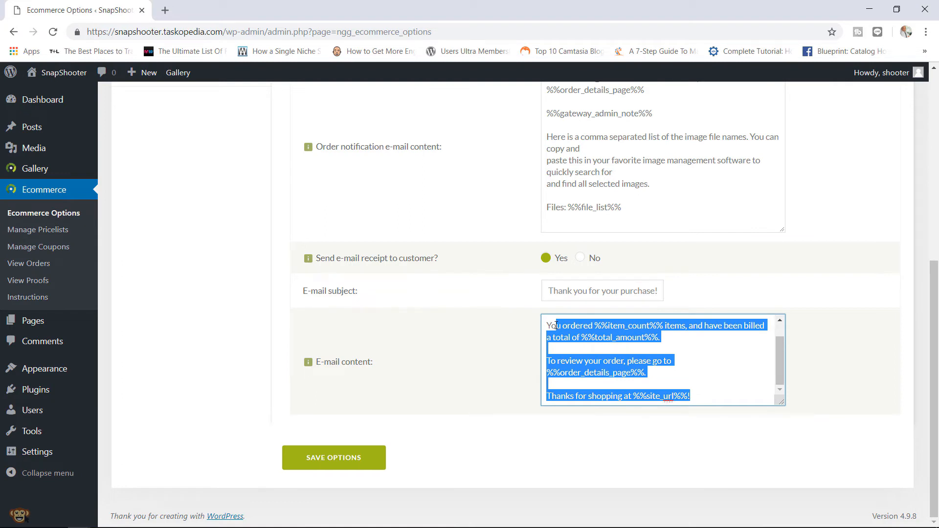
click(709, 362)
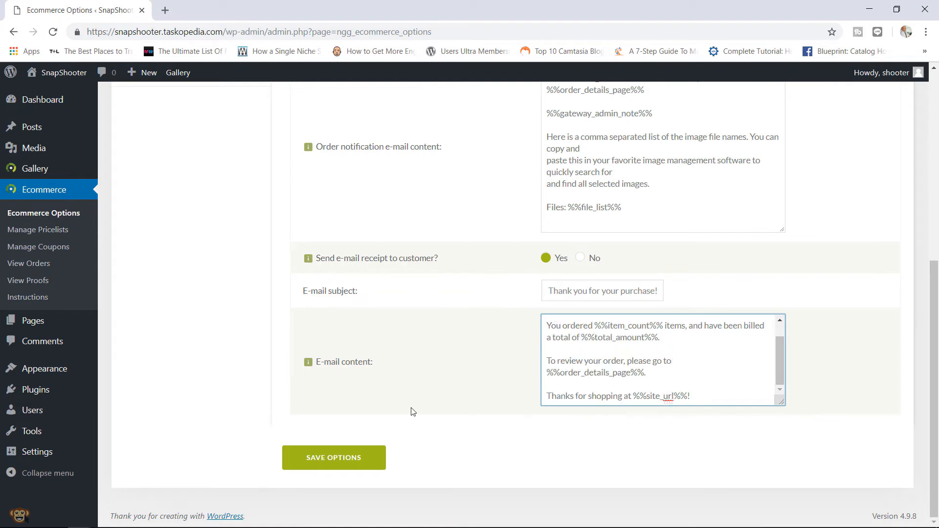
click(337, 459)
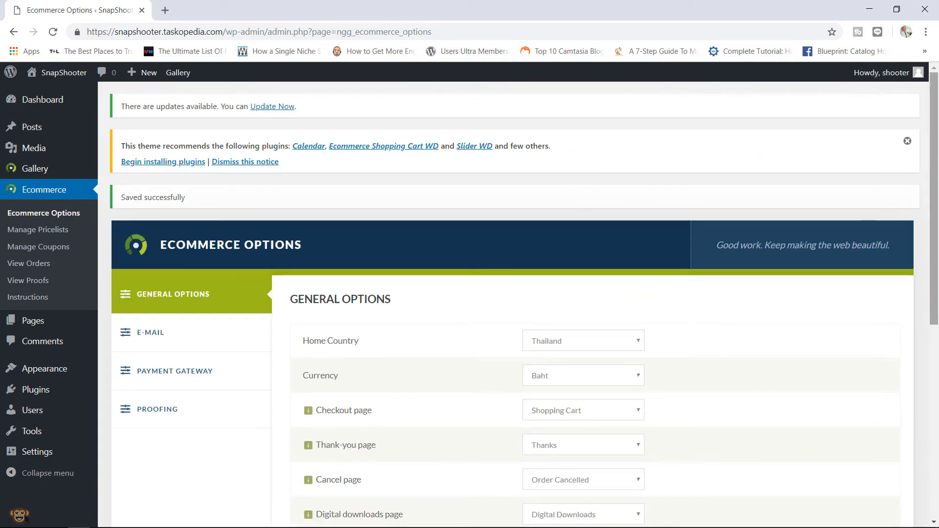
- Review the Payment Gateway descriptions for Testing, Checks, Stripe and both PayPal gateways, all still off
scroll(937, 226, down, 2)
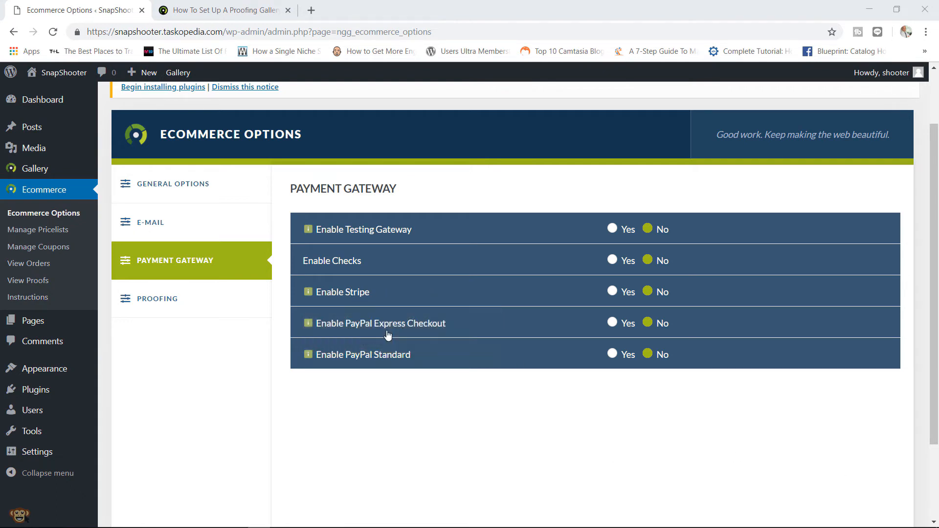
mouse_move(369, 324)
mouse_move(309, 231)
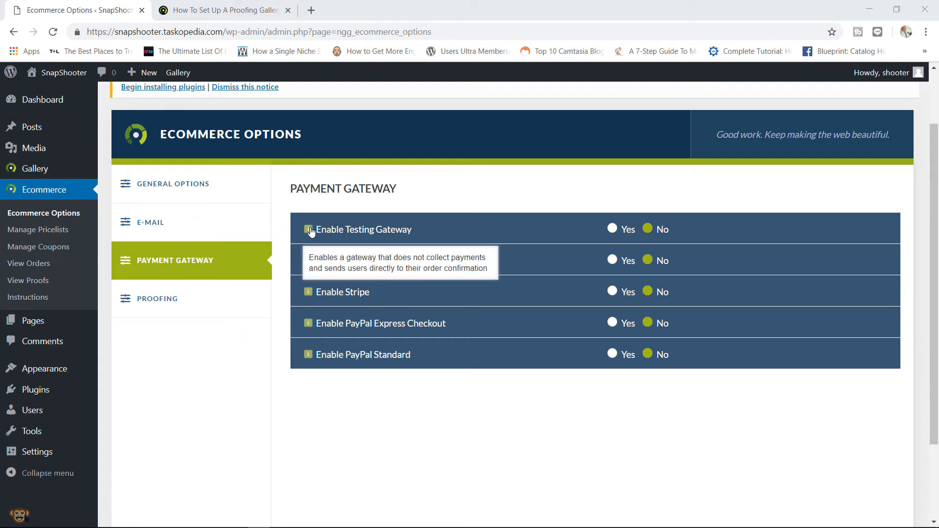
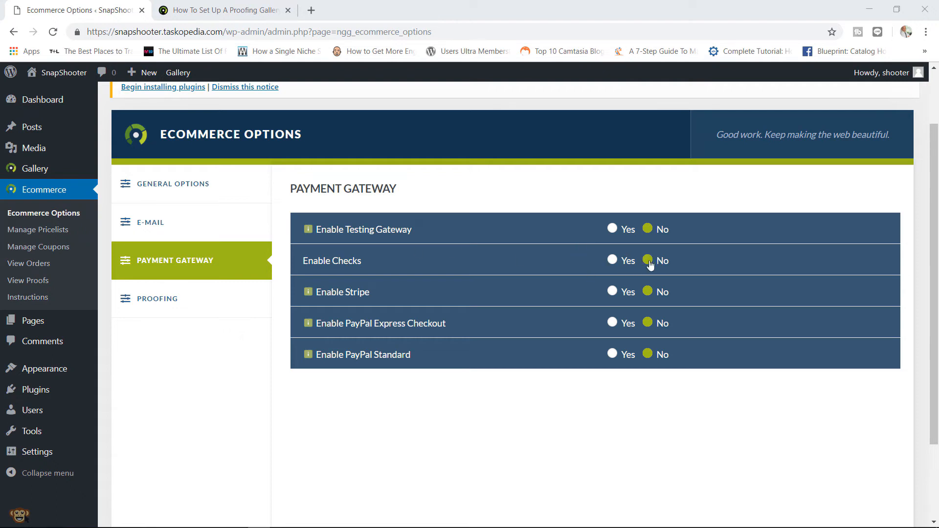
- Try enabling Check and Stripe payments, then turn both back off
click(612, 260)
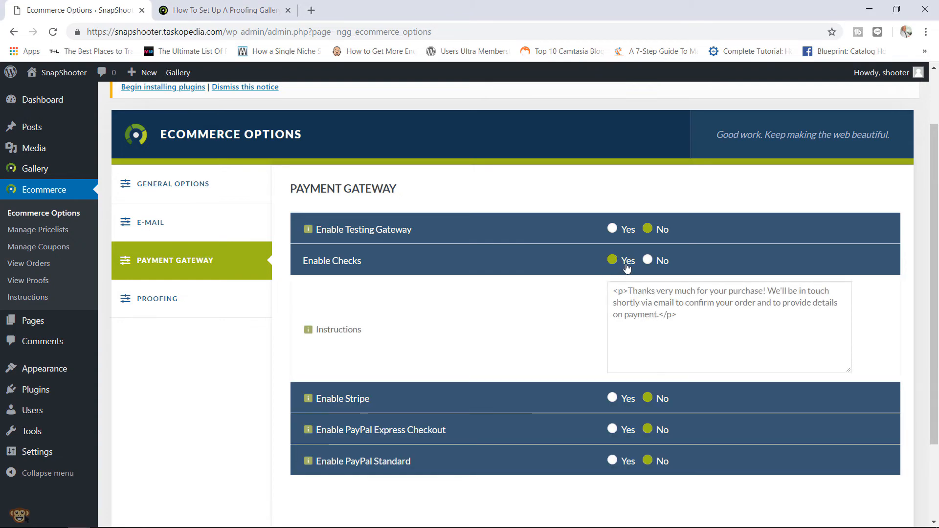
drag(697, 322, 628, 290)
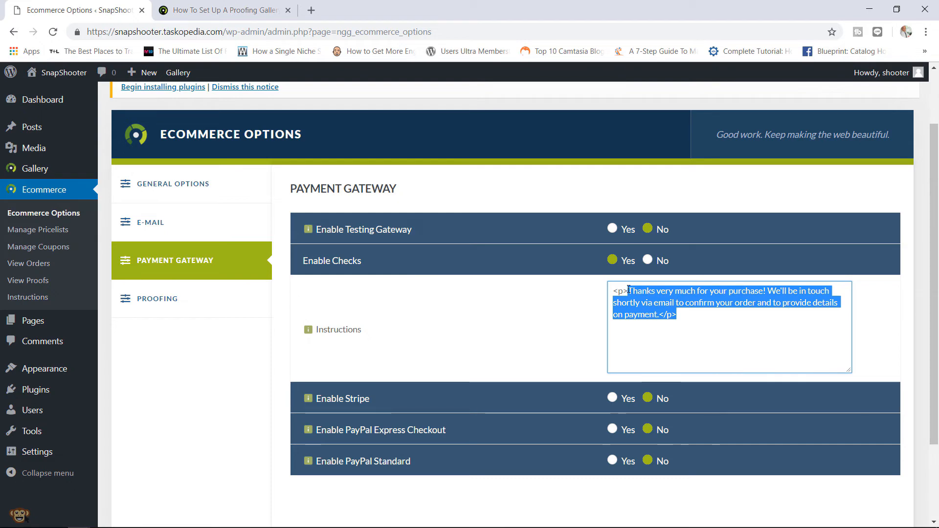
click(648, 260)
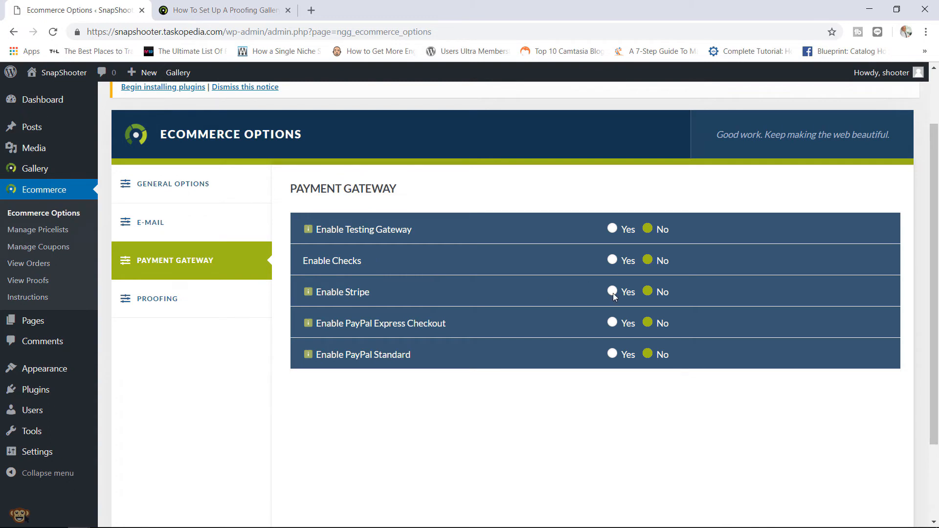
click(613, 292)
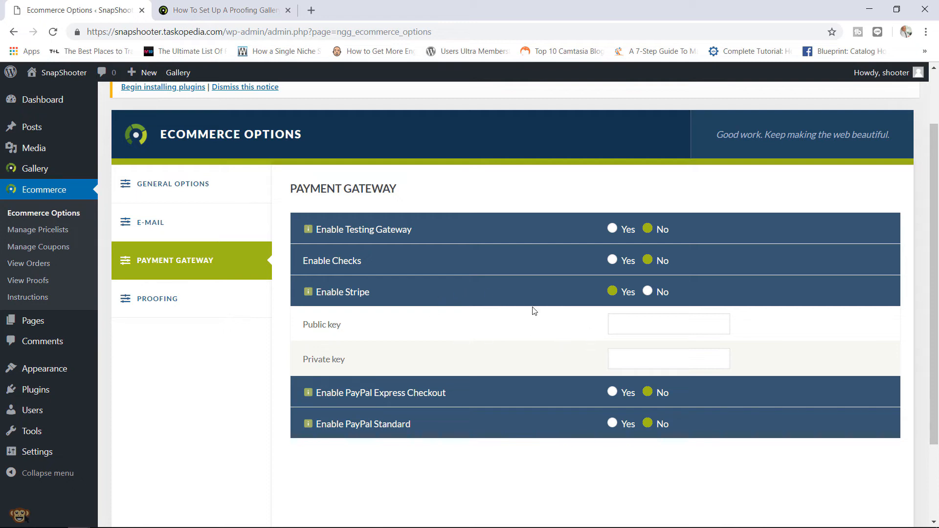
click(648, 292)
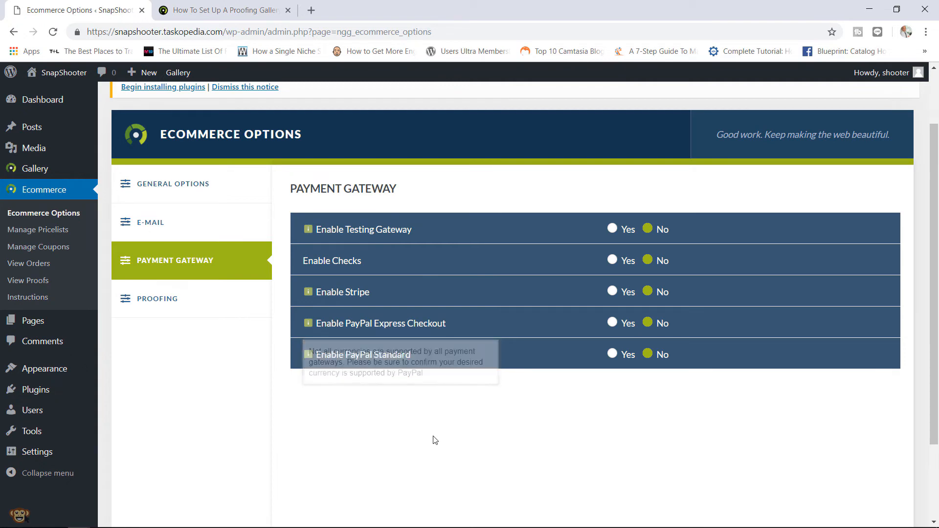
- Enable PayPal Standard with sandbox on and the saved PayPal e-mail, then save the options
mouse_move(377, 358)
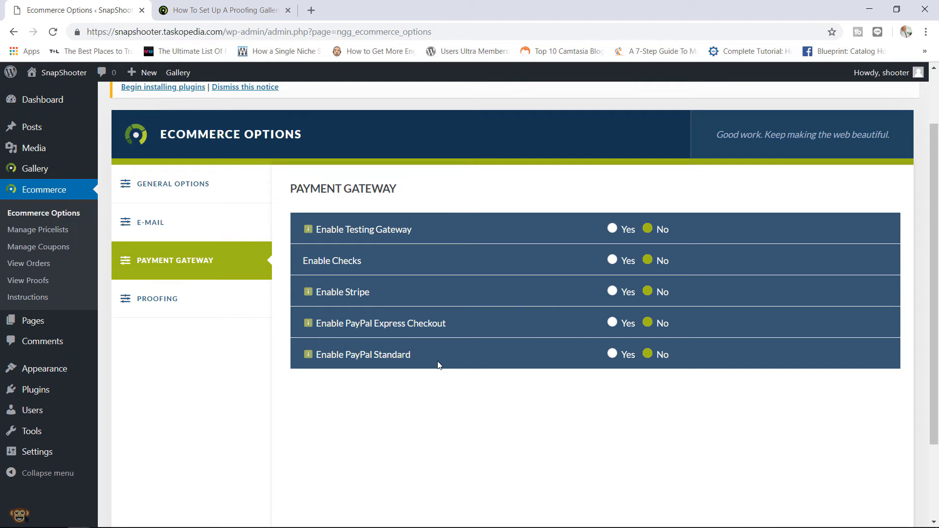
mouse_move(408, 354)
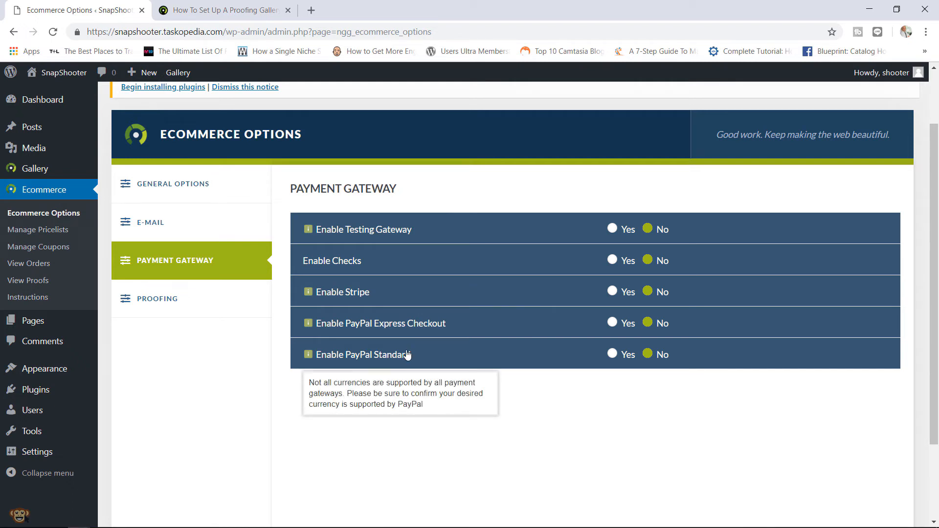
mouse_move(408, 330)
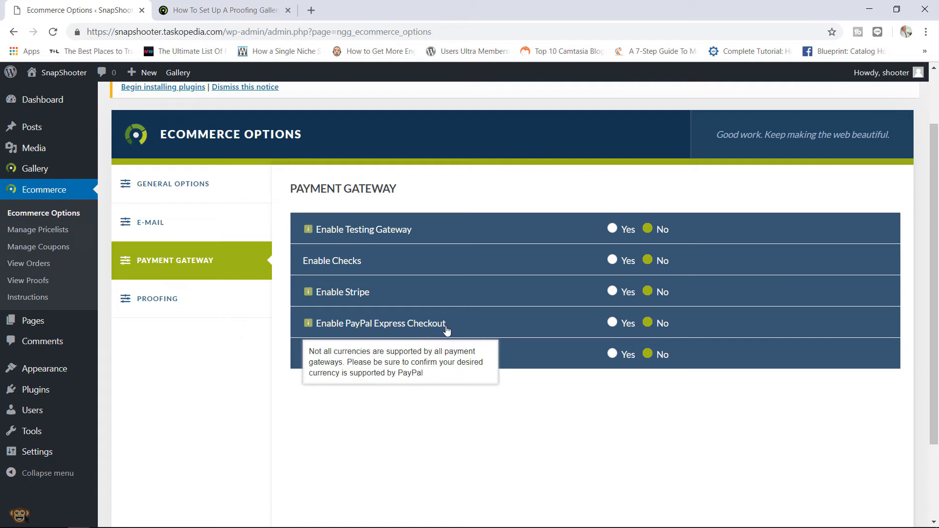
mouse_move(364, 309)
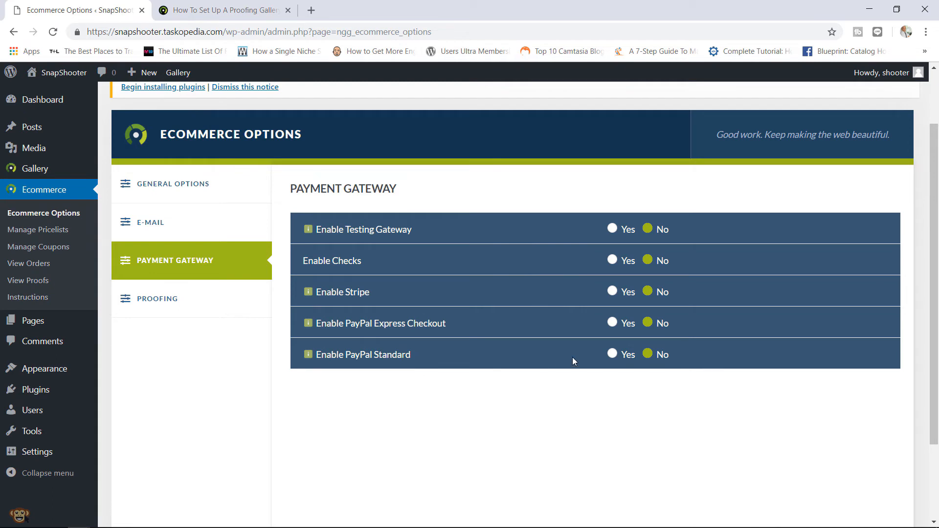
click(612, 354)
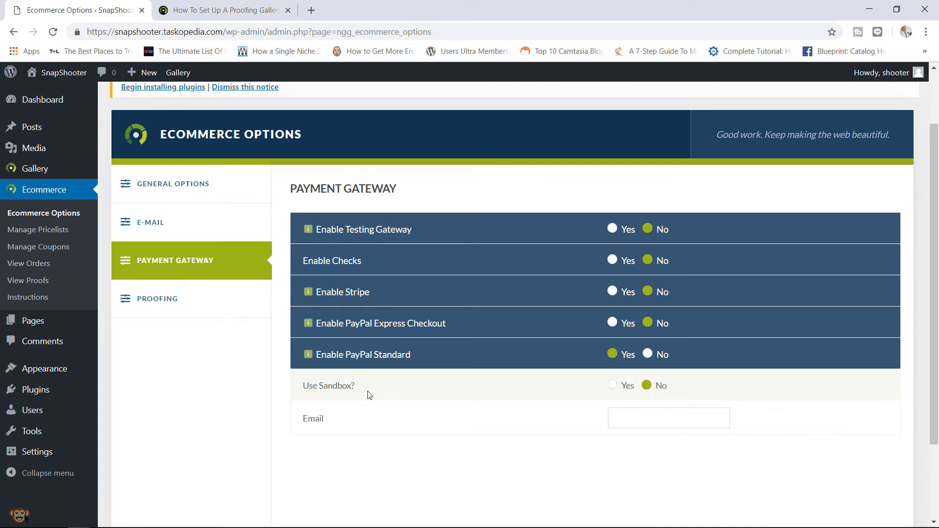
click(614, 386)
click(637, 417)
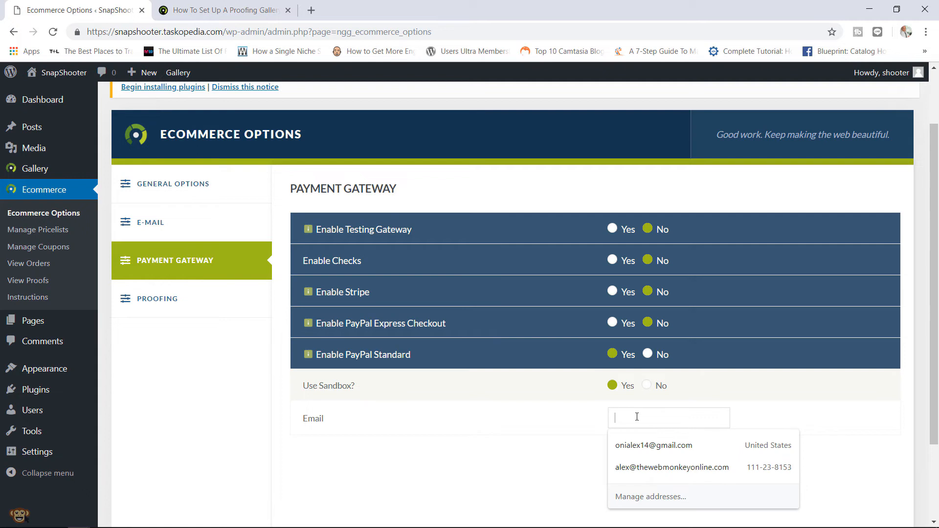
click(630, 466)
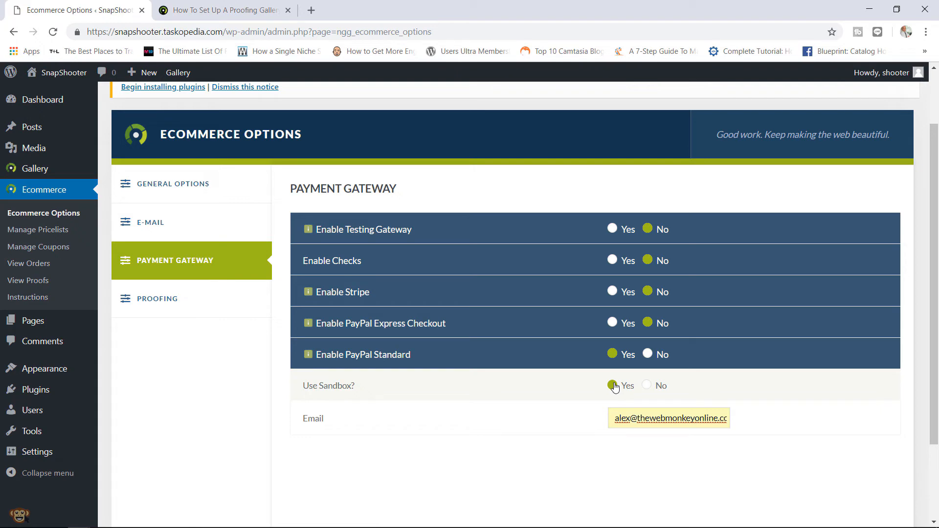
scroll(928, 304, down, 2)
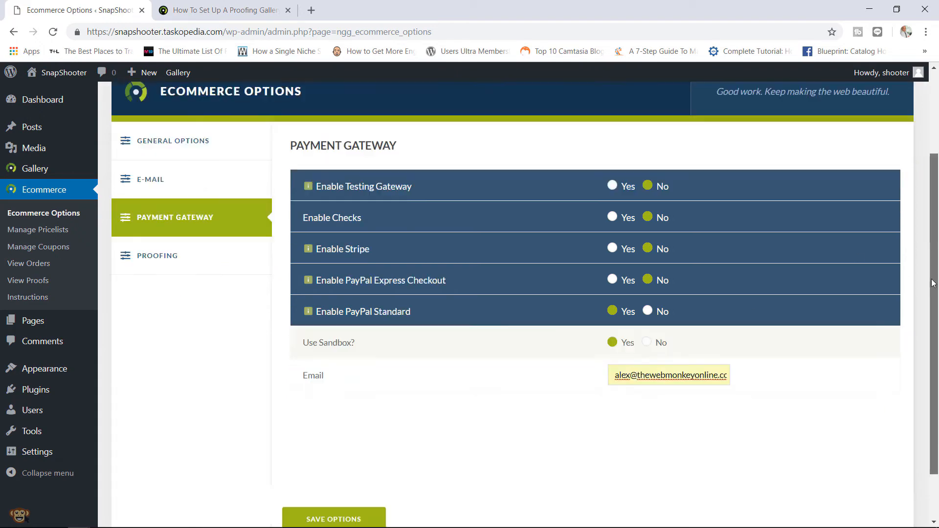
click(347, 465)
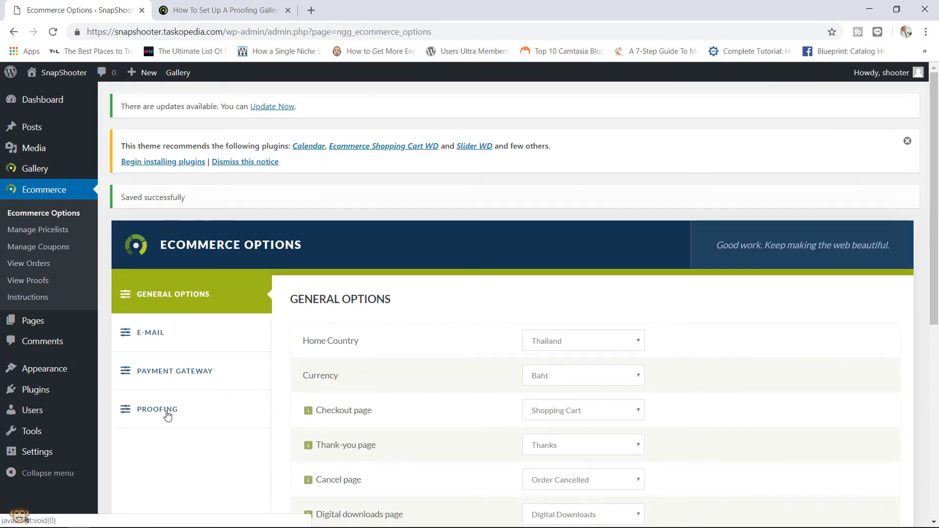
- View the Proofing settings, then switch to the 'How To Set Up A Proofing Gallery' guide
click(167, 416)
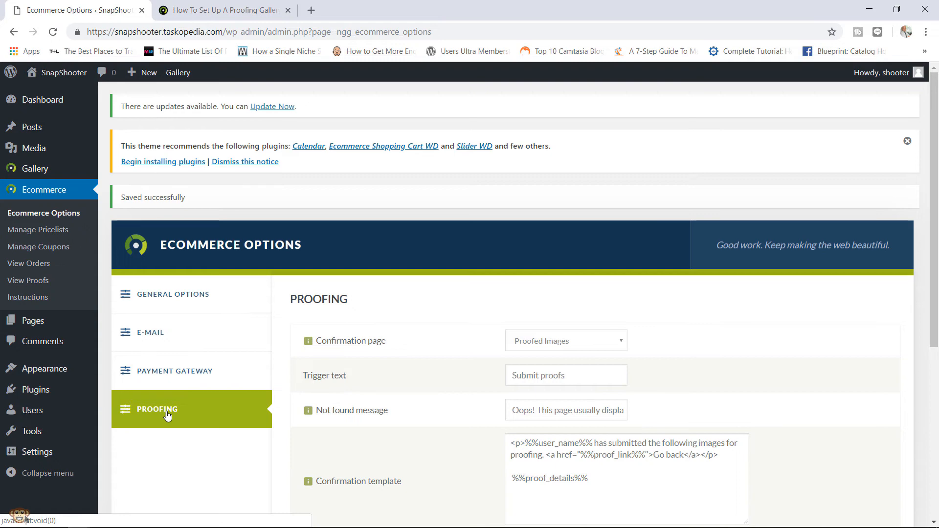
click(218, 5)
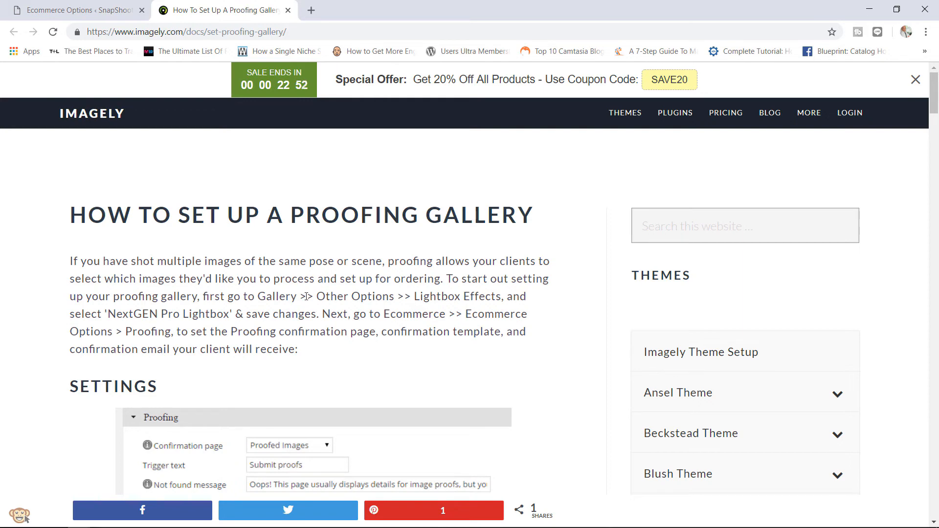
- Read the proofing gallery guide's intro and settings explanations, then go back to Ecommerce Options
drag(299, 296, 73, 255)
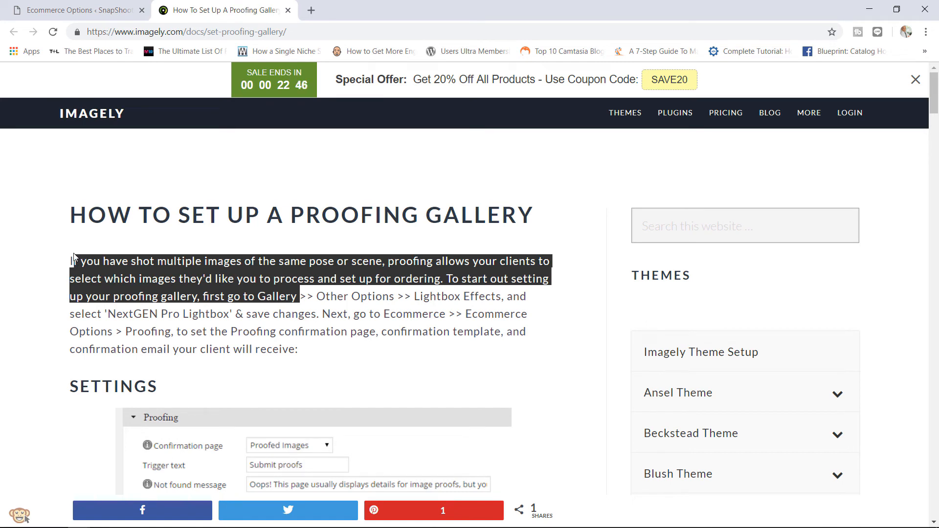
click(254, 327)
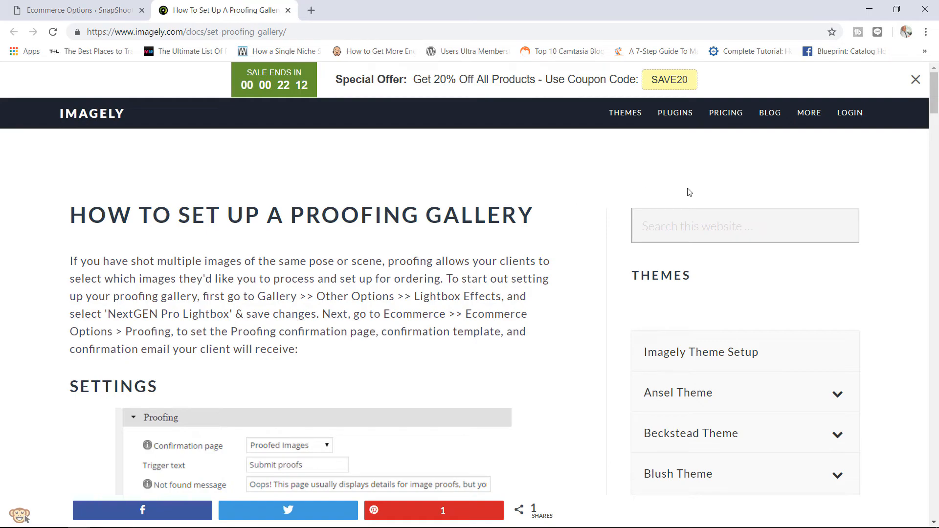
drag(936, 96, 875, 81)
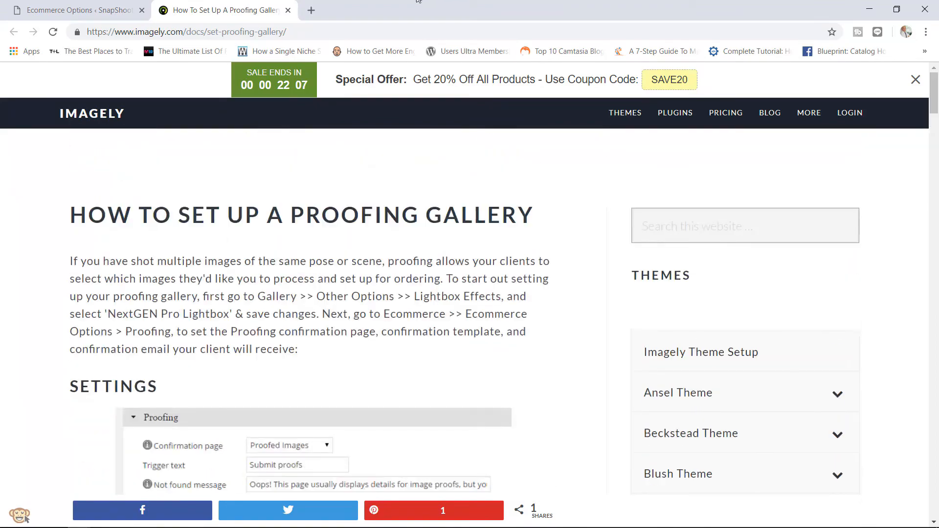
click(91, 4)
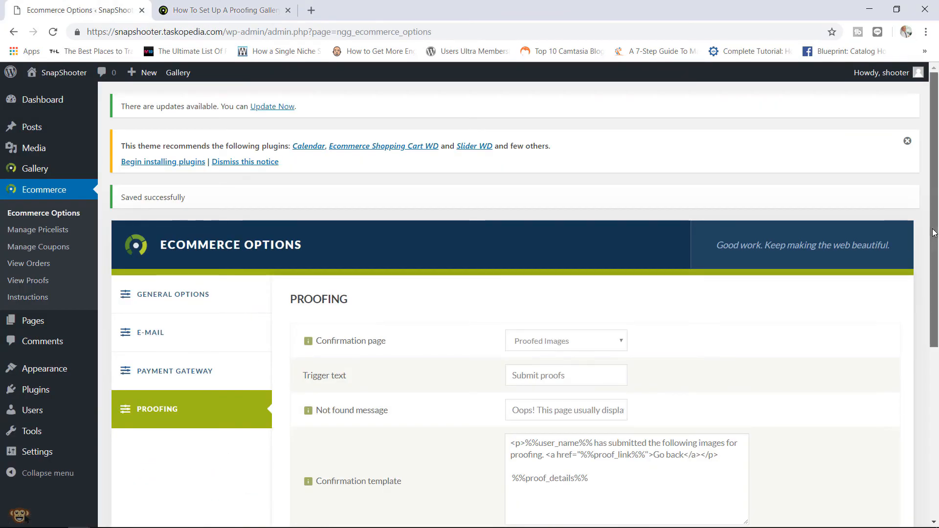
- Review the Proofing confirmation template, then go to Ecommerce > Instructions
scroll(920, 308, down, 2)
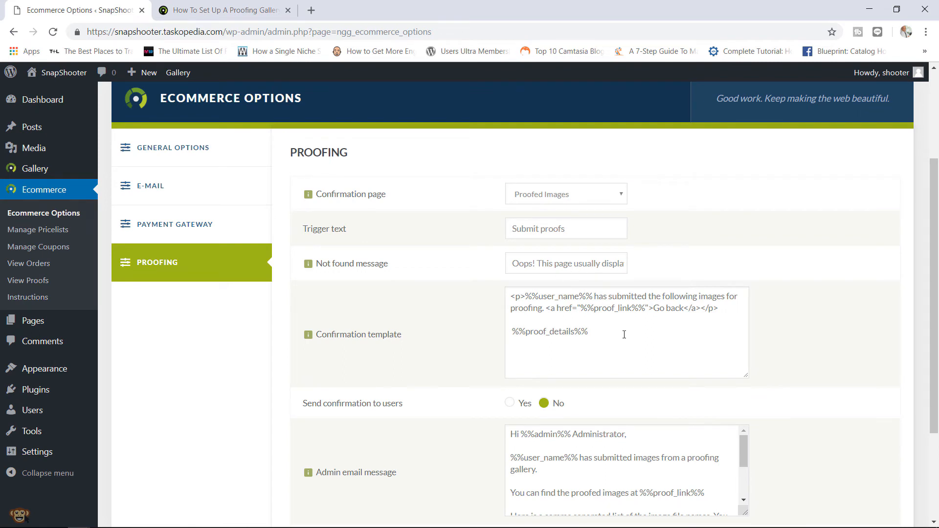
drag(623, 333, 550, 308)
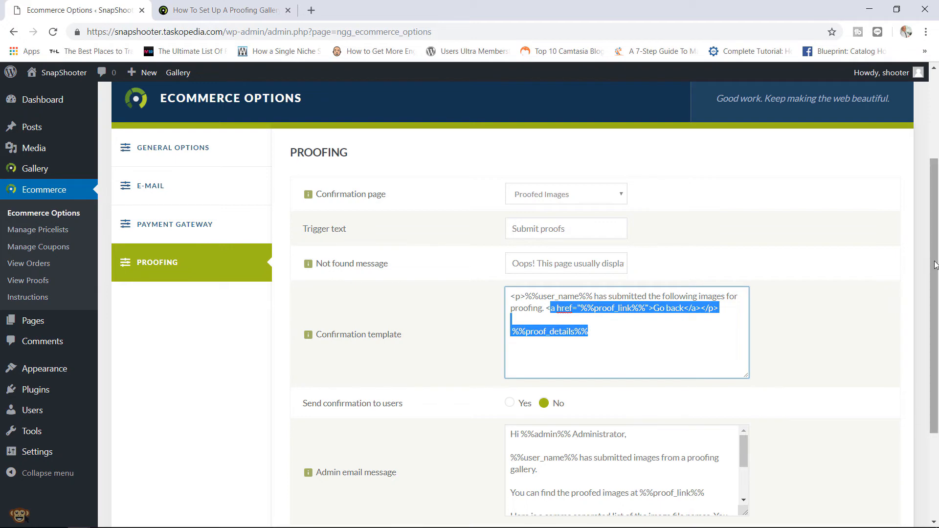
drag(936, 263, 937, 292)
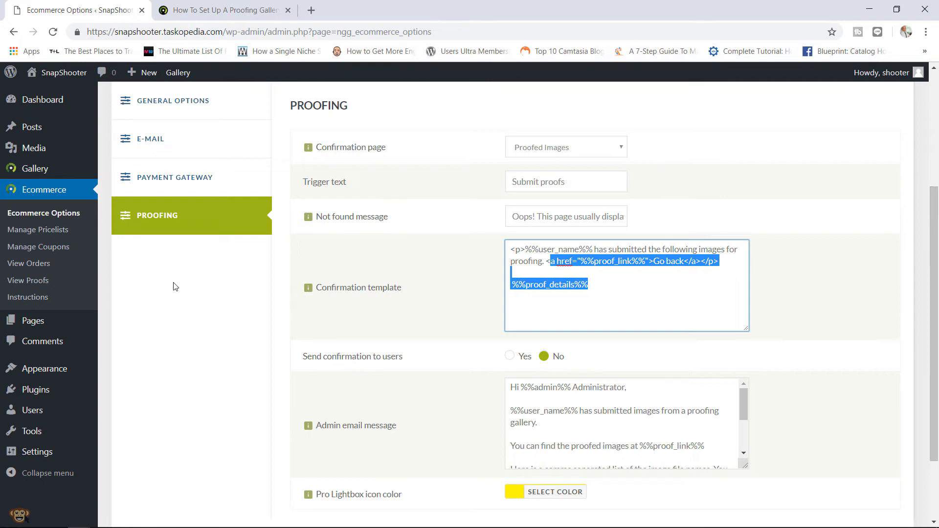
click(39, 302)
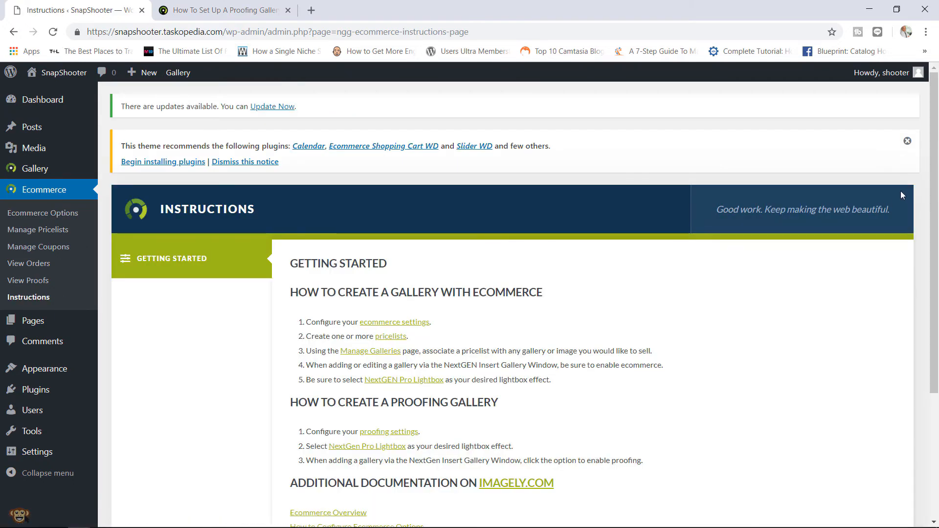
- Read through the getting-started and proofing gallery instructions
drag(929, 185, 935, 260)
scroll(929, 264, down, 2)
click(767, 325)
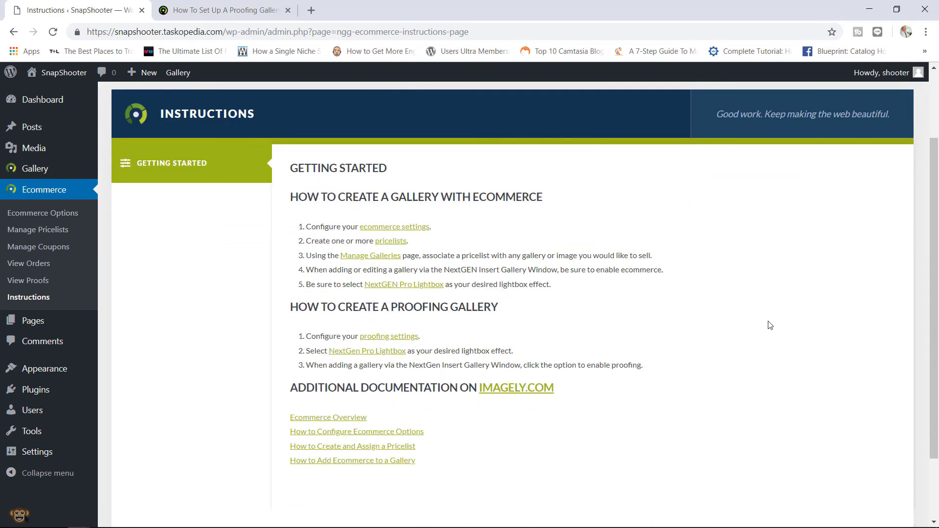
drag(289, 307, 422, 307)
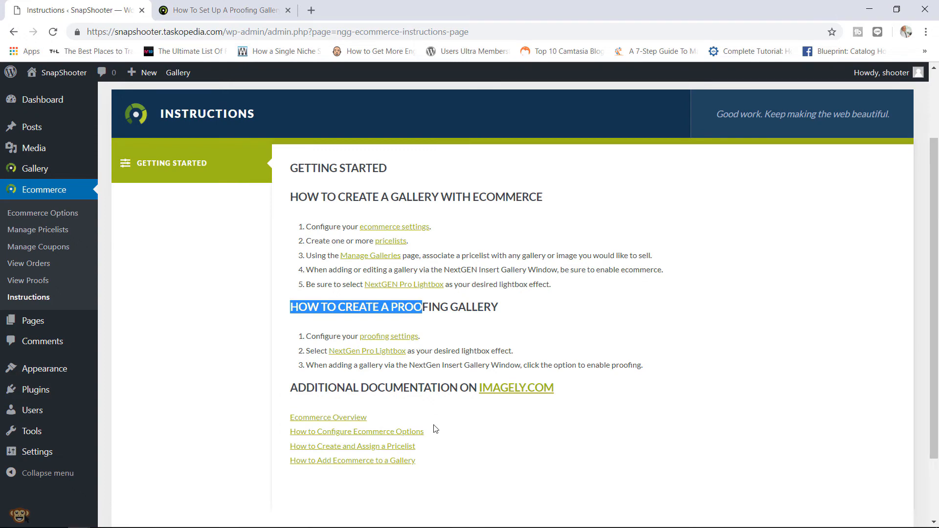
click(437, 466)
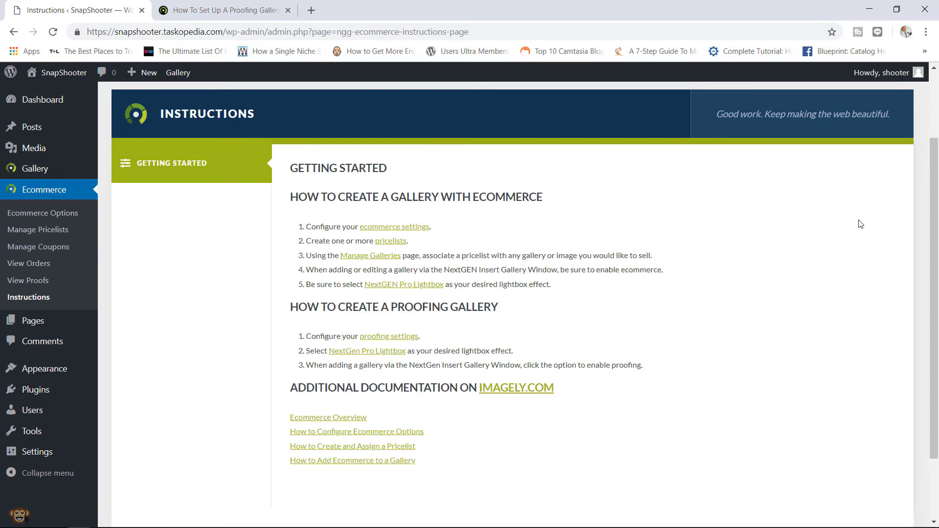
drag(933, 195, 936, 151)
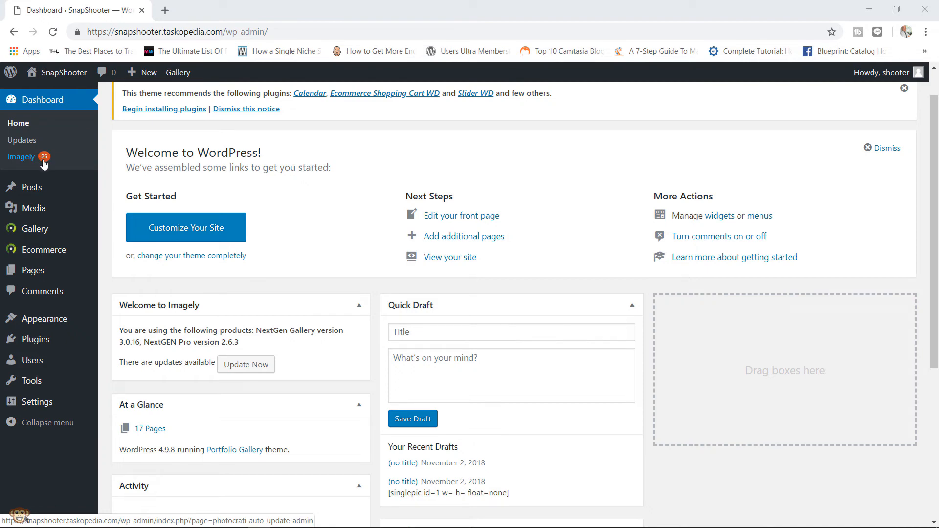
- Go to Ecommerce > Manage Pricelists and add a new pricelist
mouse_move(68, 253)
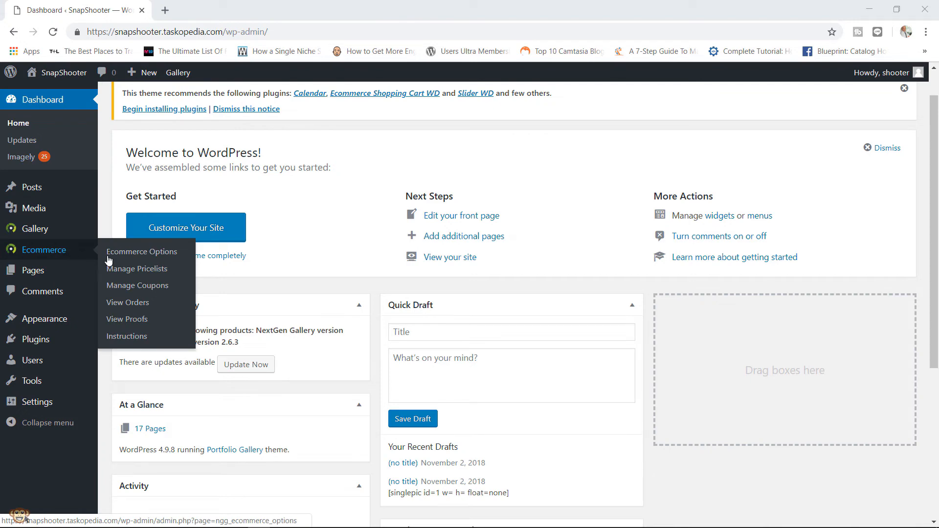
click(143, 274)
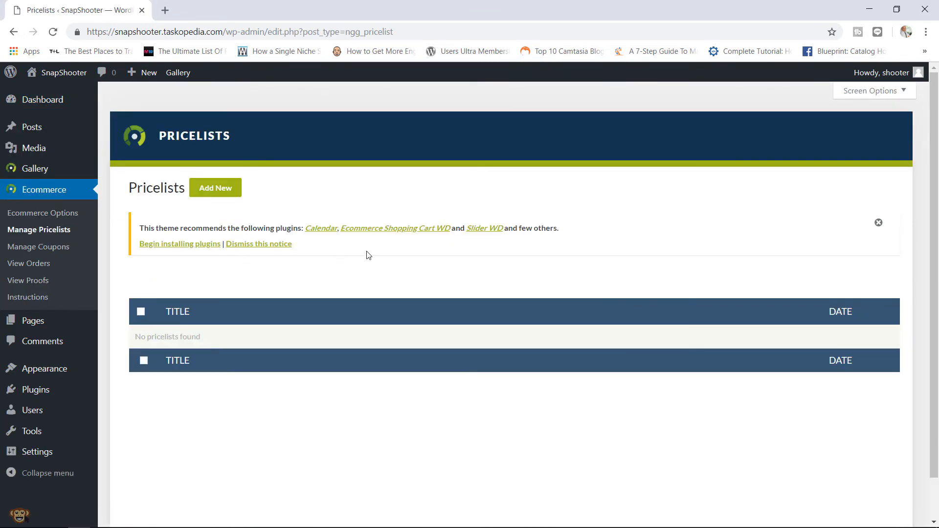
click(210, 190)
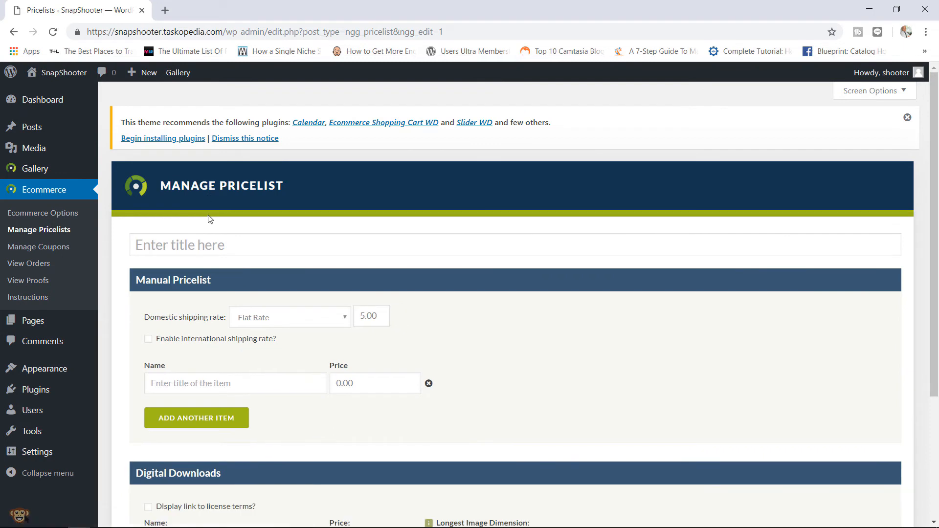
- Title the pricelist 'Standard Digital Pricing' and add a Full Size download at 9.99
click(209, 244)
text(Standard Digital)
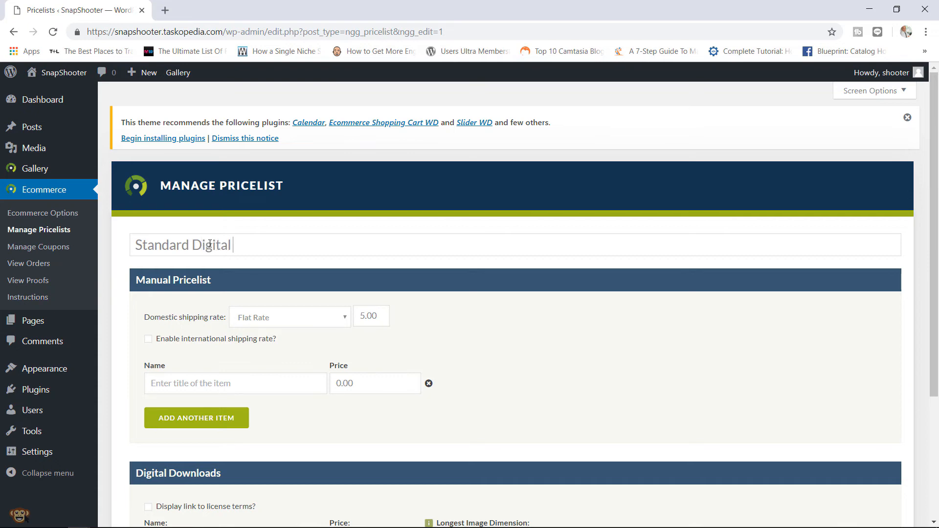
text( Pricing)
drag(933, 194, 927, 263)
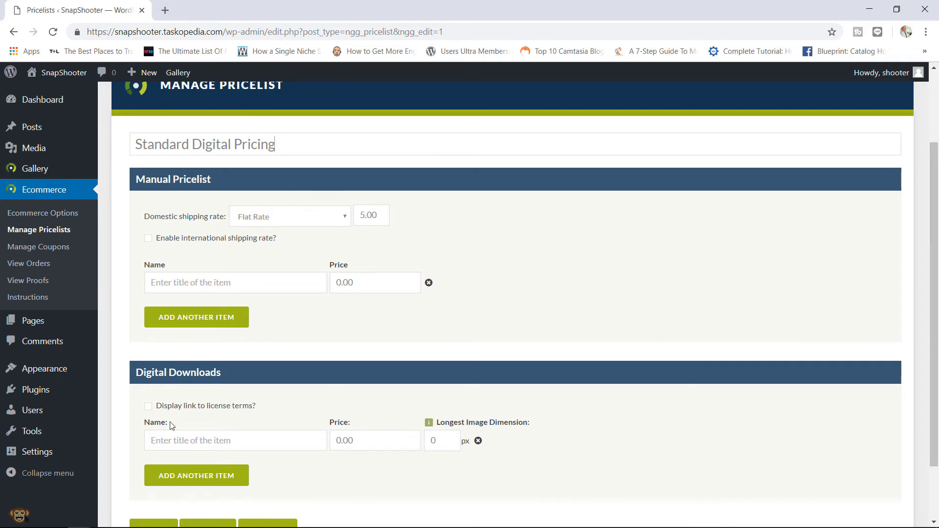
click(209, 439)
text(Full Size)
drag(330, 444, 317, 444)
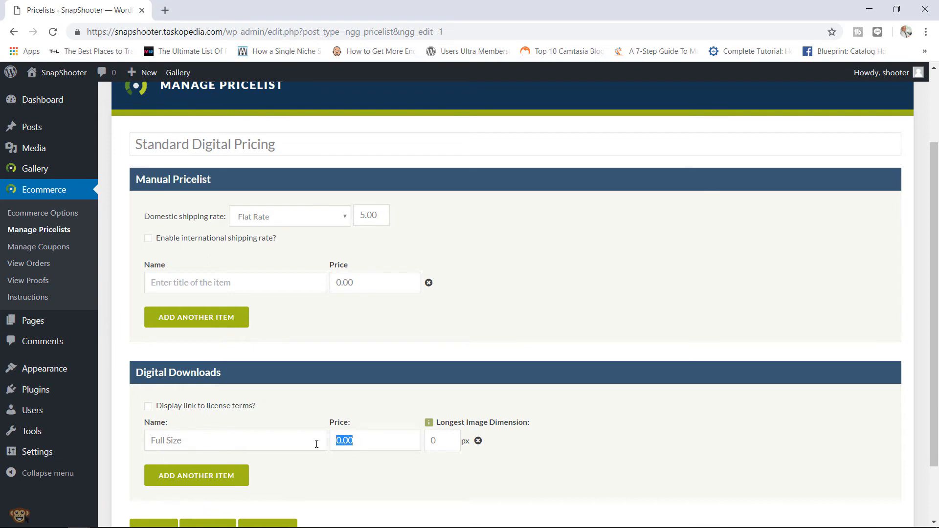
text(9.99)
- Add a Mid Size download at 6.99 with longest dimension 800px
mouse_move(482, 430)
click(173, 478)
click(198, 465)
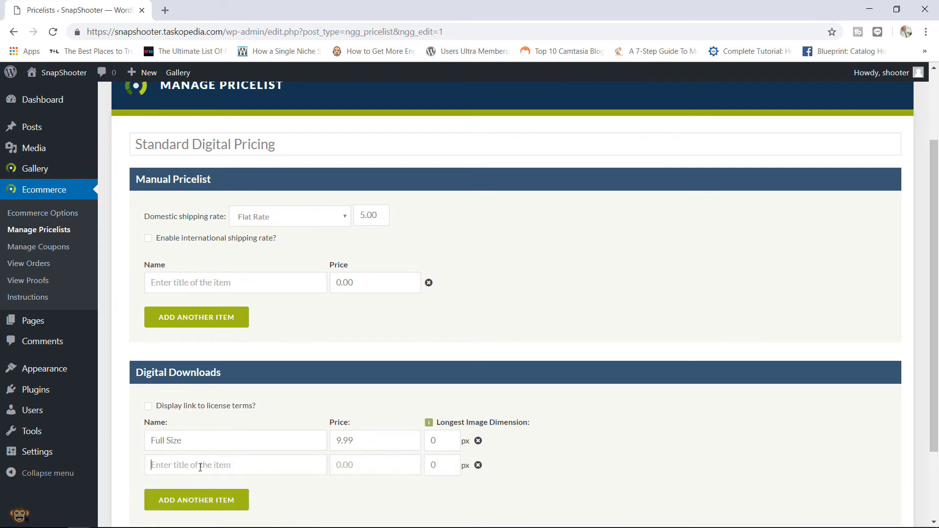
text(Mid Si)
text(zw)
key(BackSpace)
key(BackSpace)
text(ze)
key(Tab)
text(6.99)
double_click(443, 469)
text(800)
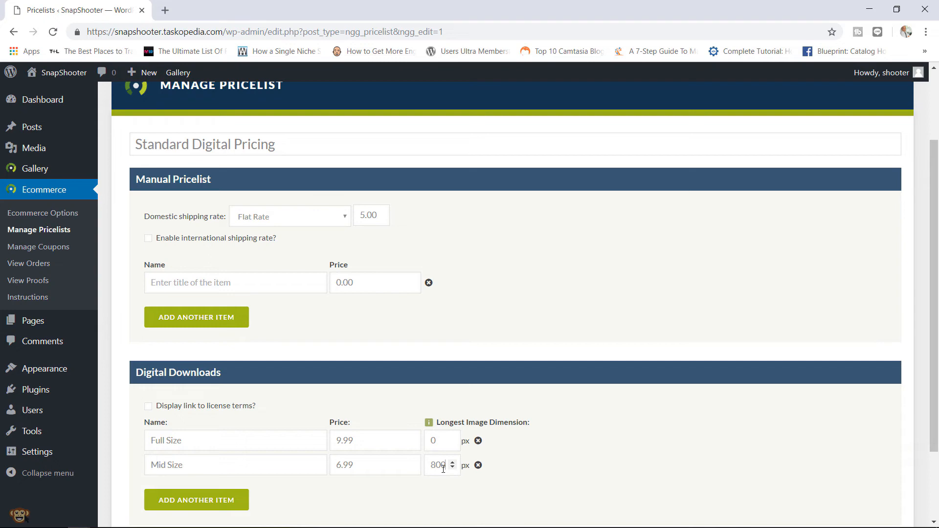
- Add a Small Size download at 2.99 with longest dimension 250px
click(198, 499)
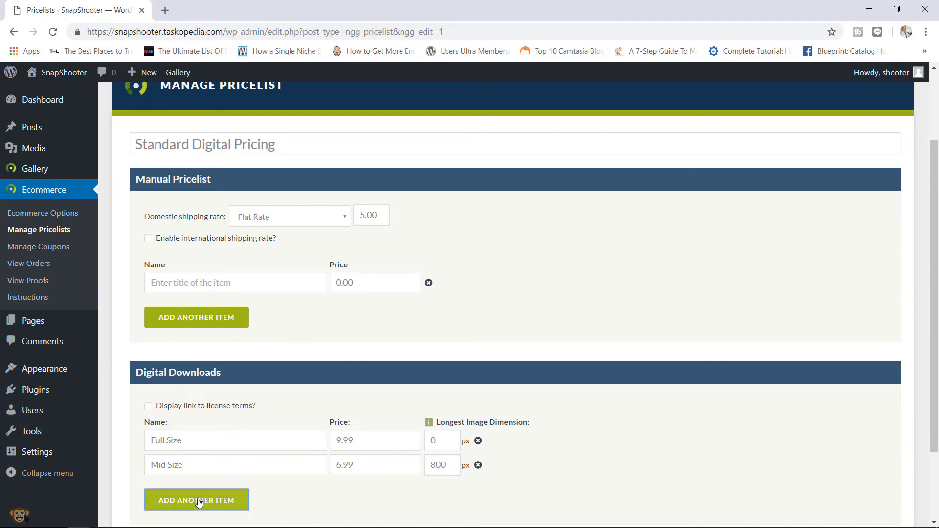
click(203, 490)
text(S)
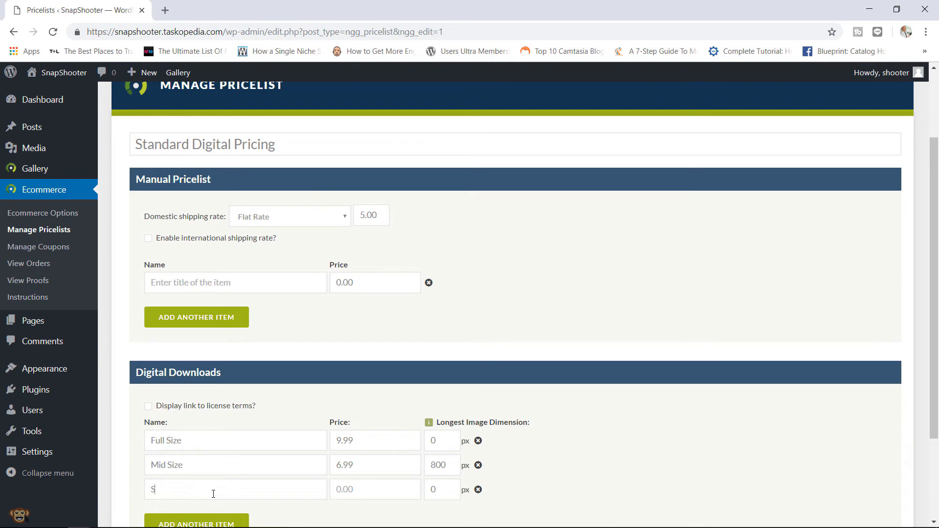
text(mall Size)
click(334, 493)
text(2.99)
drag(443, 488, 412, 492)
text(250)
drag(932, 299, 933, 346)
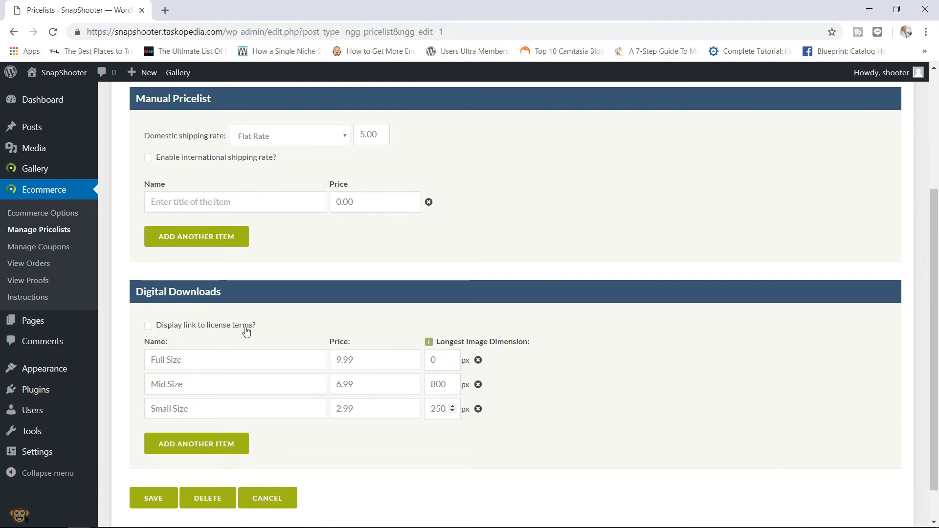
- Show a license terms link pointing to the Licensing page, then save Standard Digital Pricing
click(150, 327)
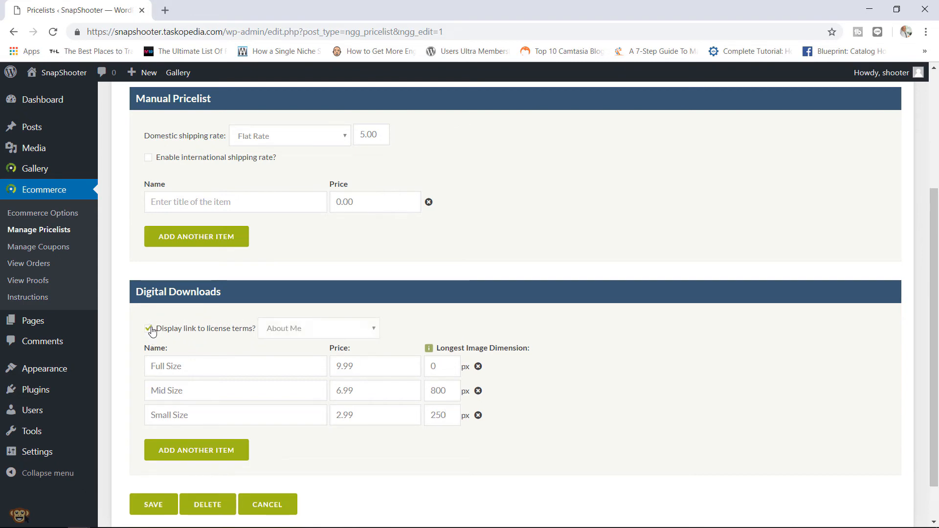
click(278, 332)
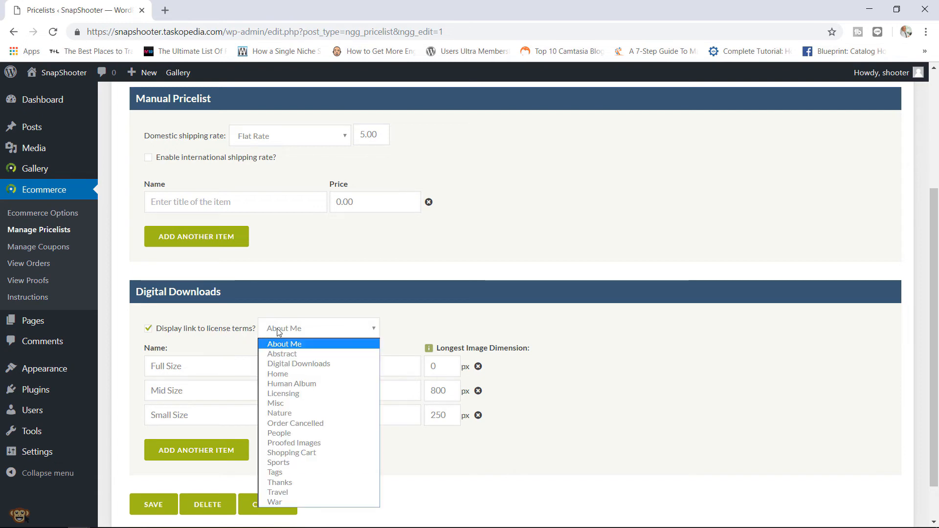
click(287, 393)
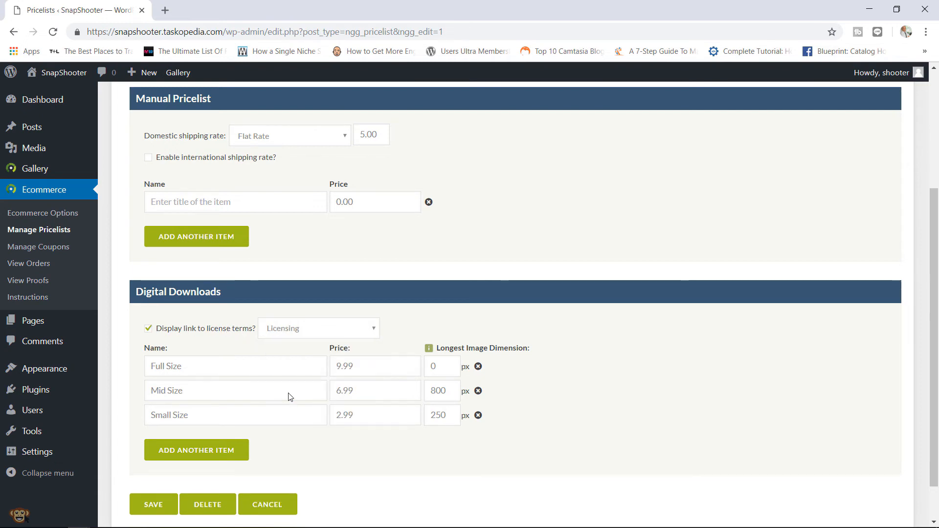
click(153, 504)
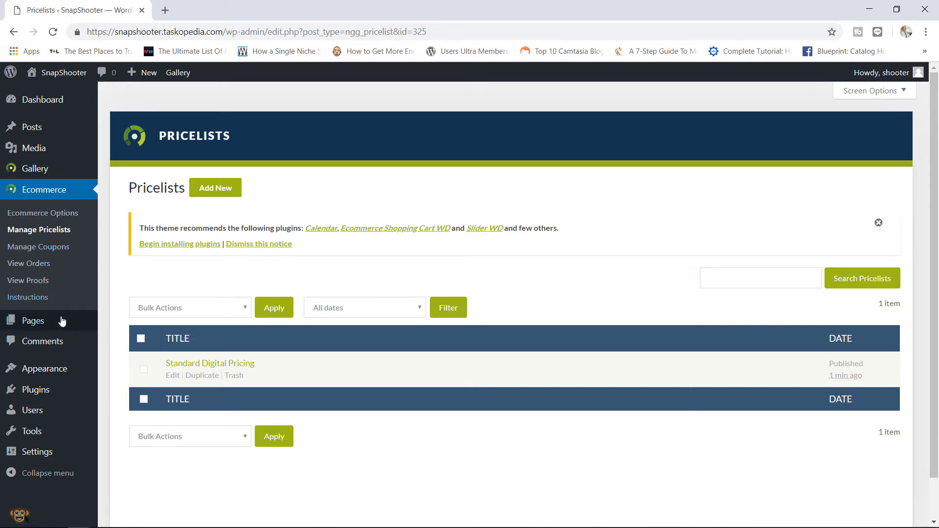
- Open All Pages in a new tab, read the Licensing page's terms, and return to Pricelists
mouse_move(87, 325)
right_click(129, 324)
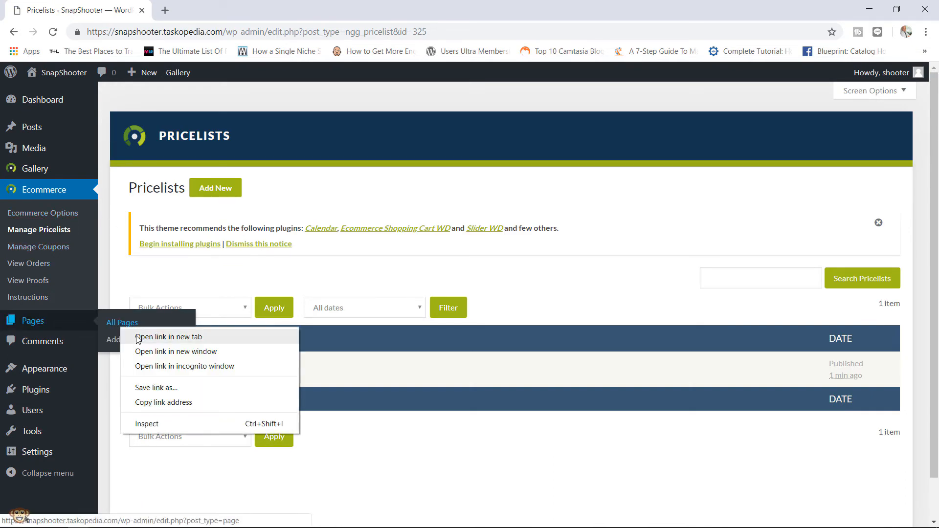
click(136, 336)
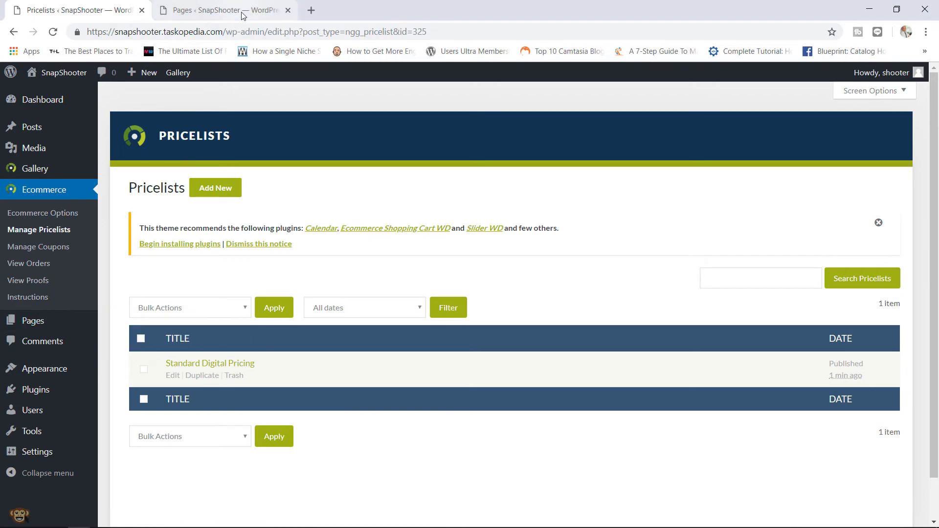
click(241, 14)
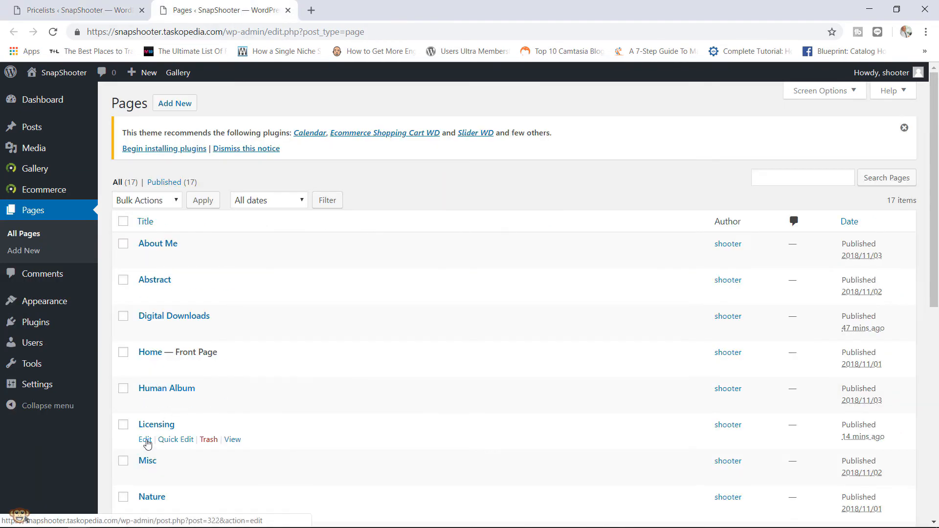
click(231, 440)
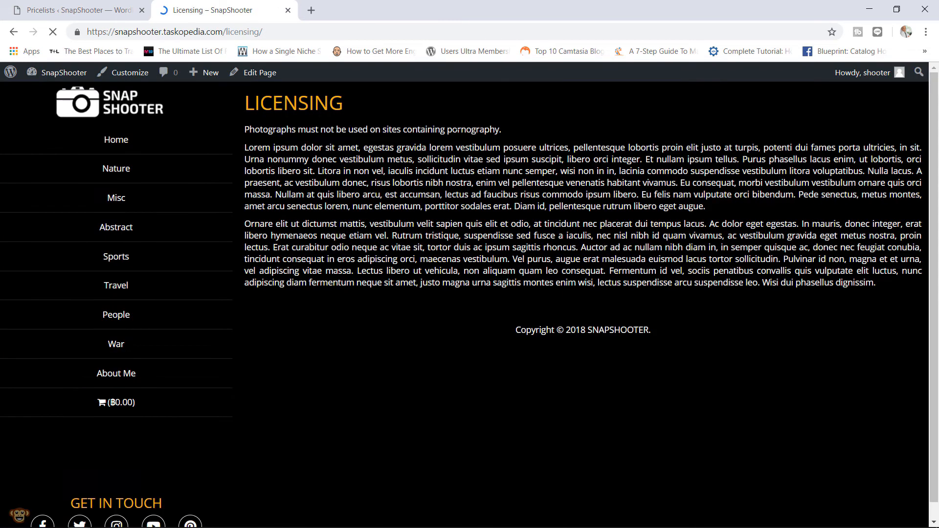
drag(504, 125, 330, 127)
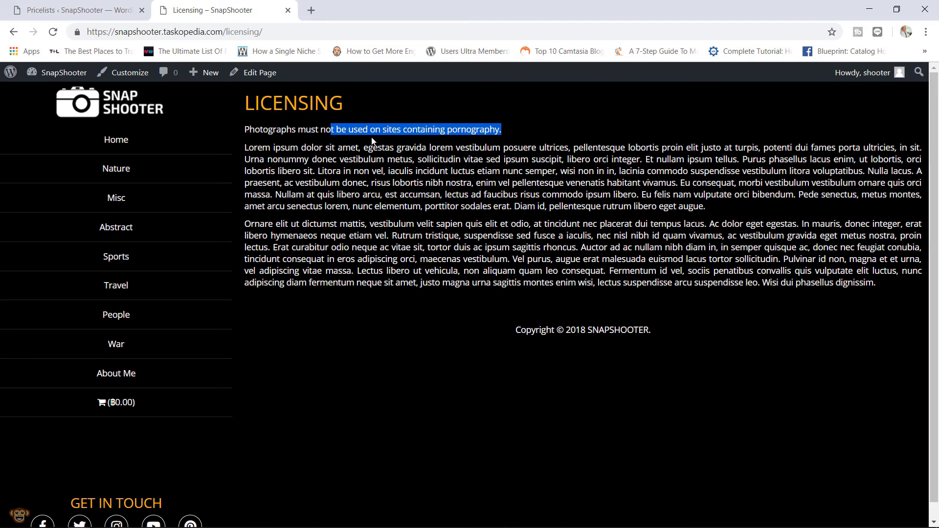
drag(878, 282, 442, 176)
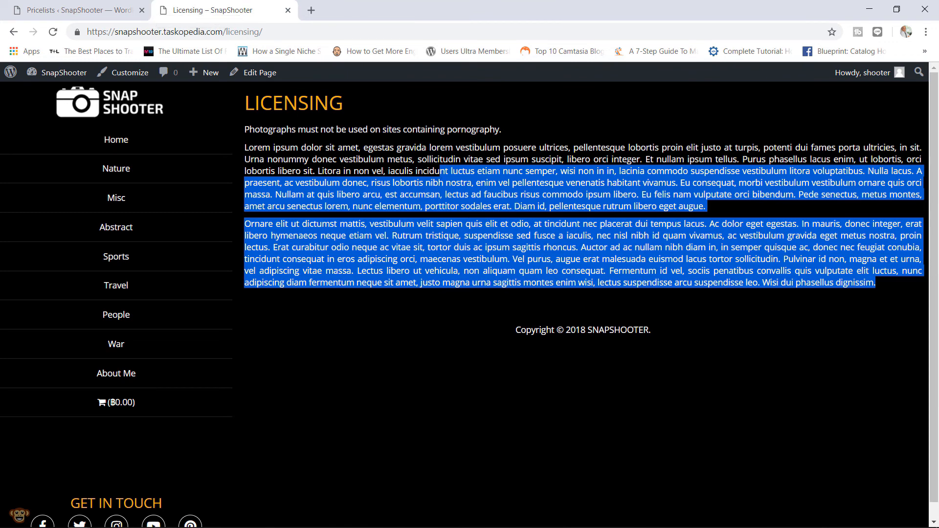
click(56, 5)
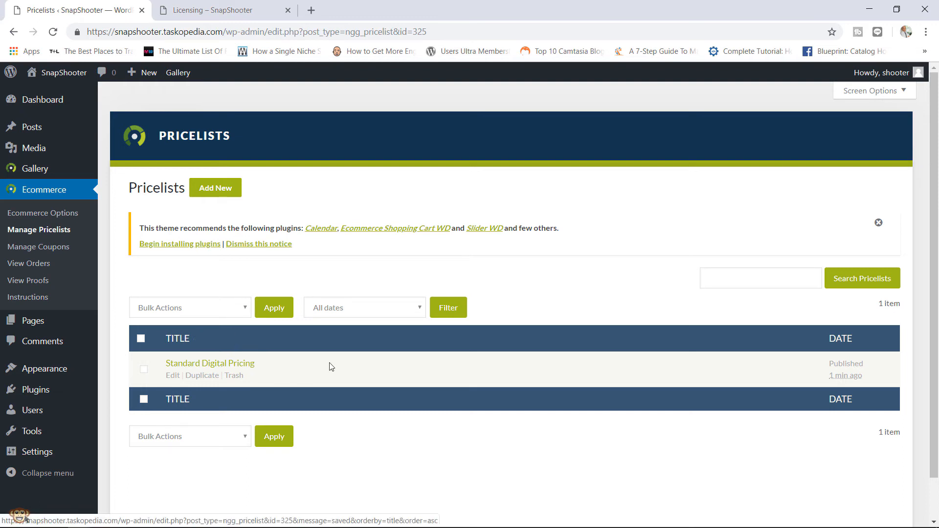
- Start a new pricelist titled 'Physical Copy' with a Full Size item at 39.99
click(229, 196)
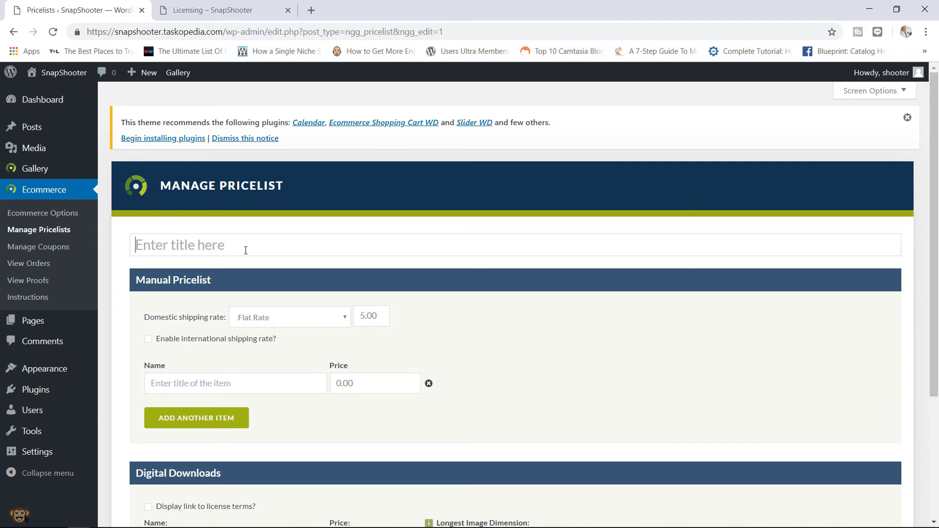
text(Phys)
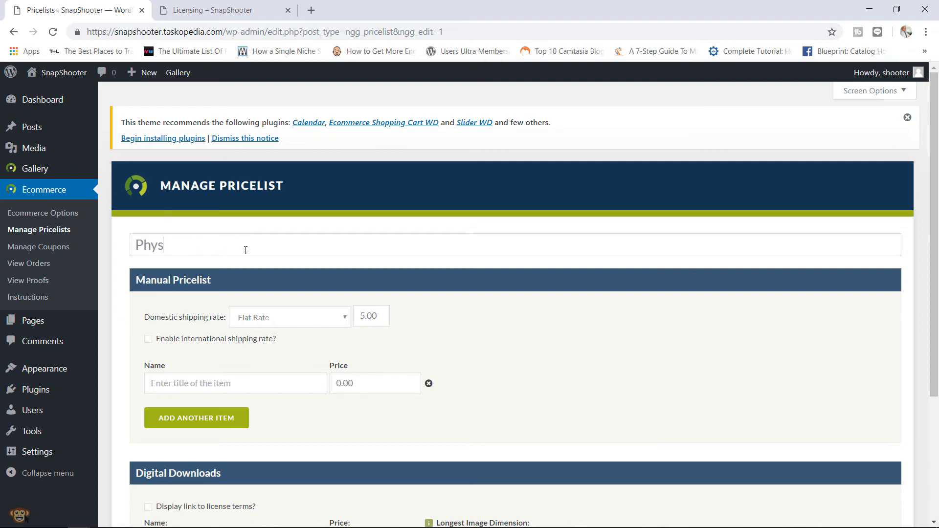
text(ical Copy)
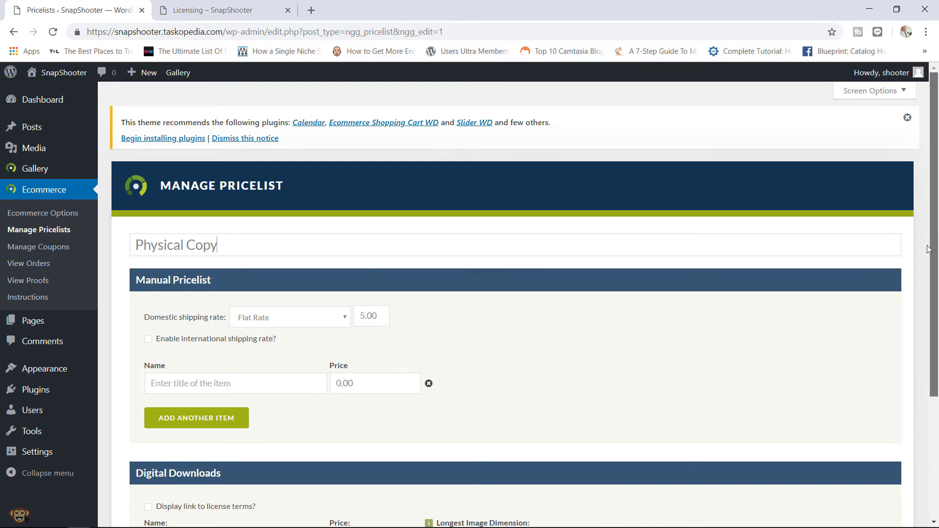
drag(932, 216, 932, 281)
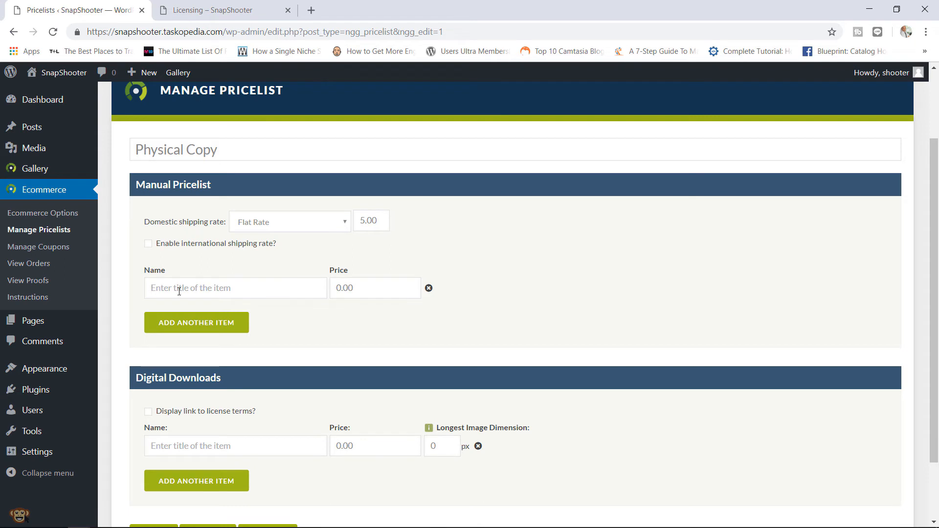
text(Full Size)
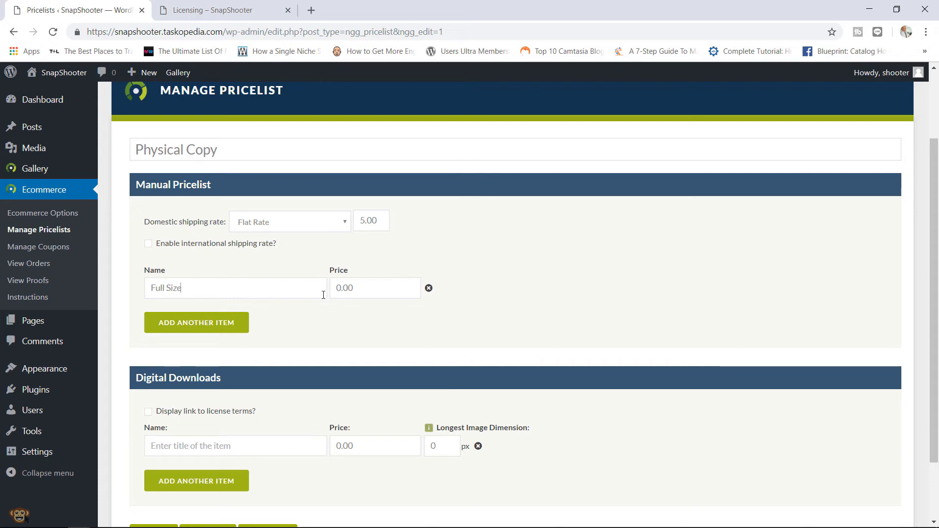
drag(348, 292, 329, 294)
text(39,)
text(.99)
key(Delete)
- Add a Small Size item at 19.99, leave international shipping off, and save the pricelist
click(215, 323)
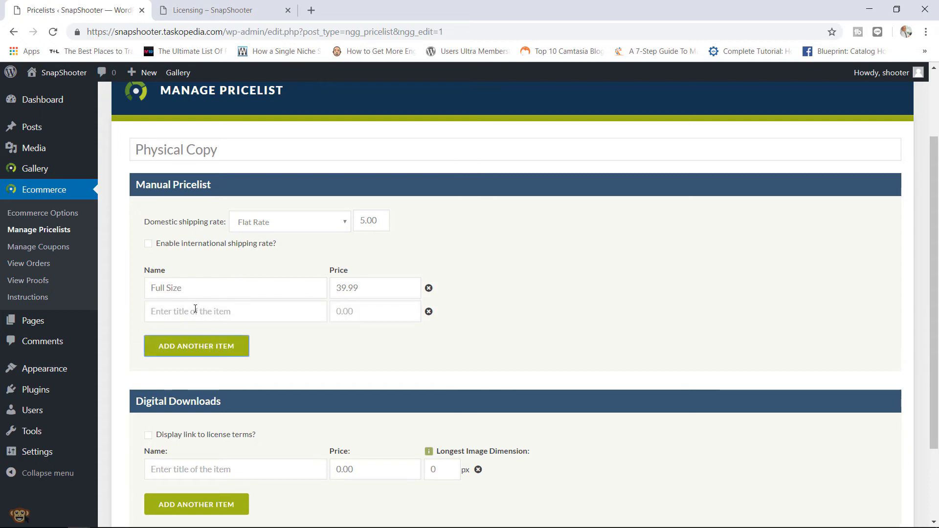
click(195, 310)
text(Small Size)
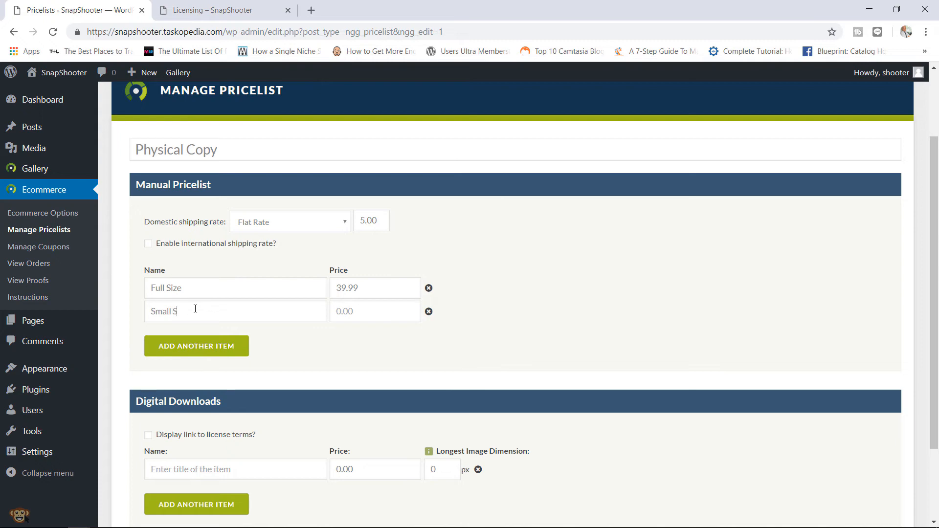
click(356, 321)
text(19.99)
click(237, 244)
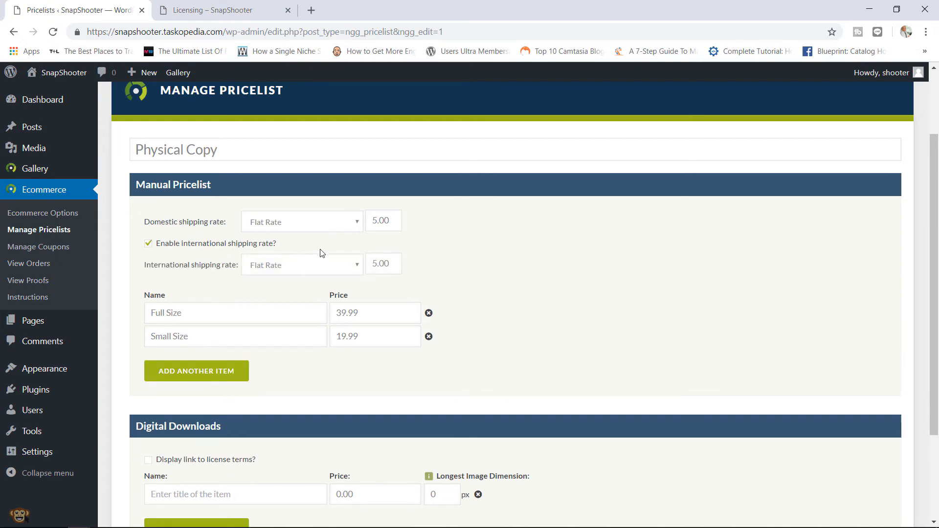
click(165, 245)
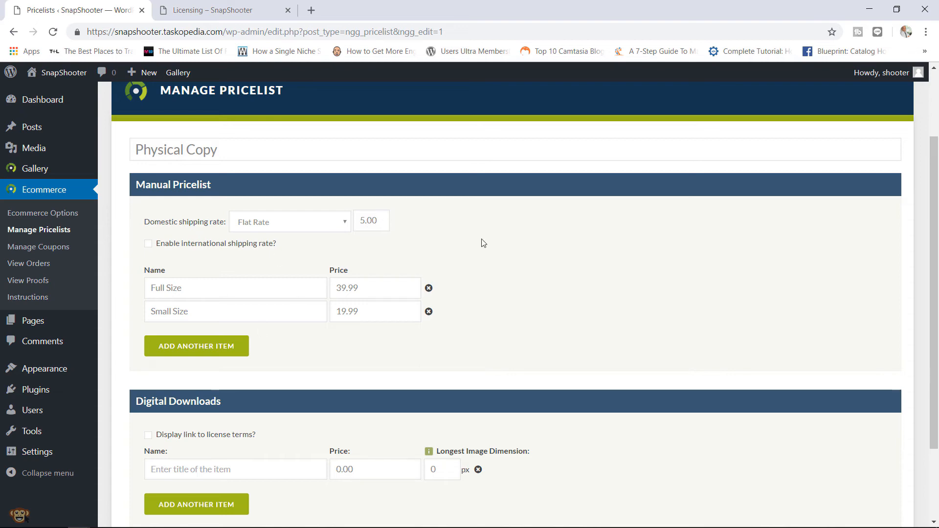
drag(936, 192, 923, 289)
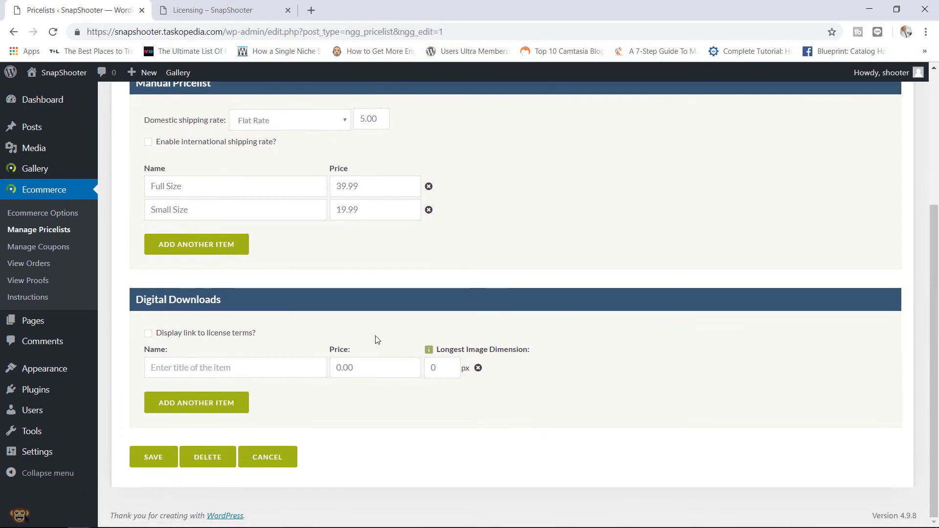
click(162, 457)
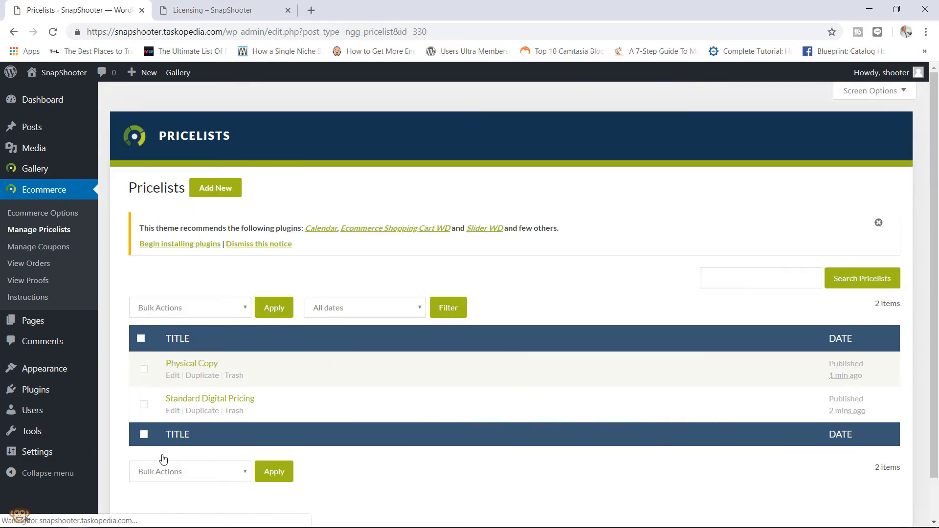
- From Manage Galleries, open the People gallery's edit page listing its 15 images
scroll(934, 226, down, 1)
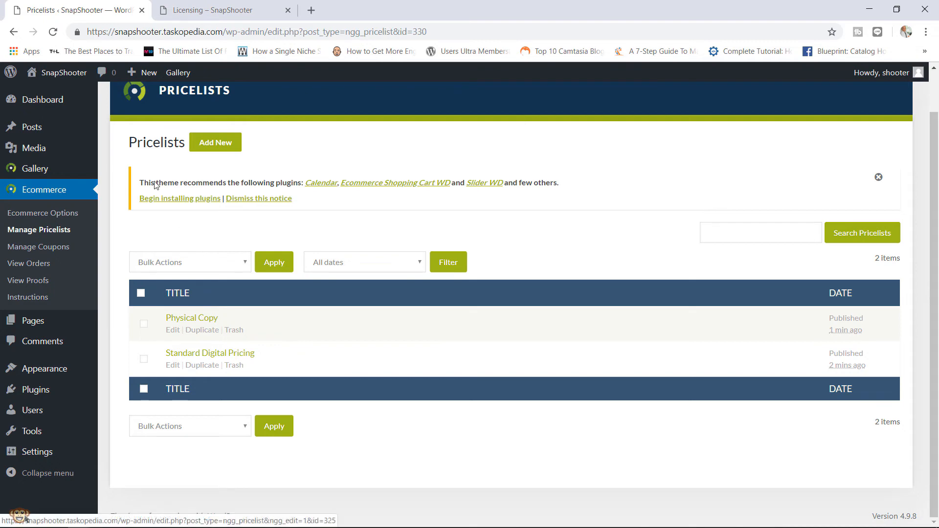
mouse_move(54, 169)
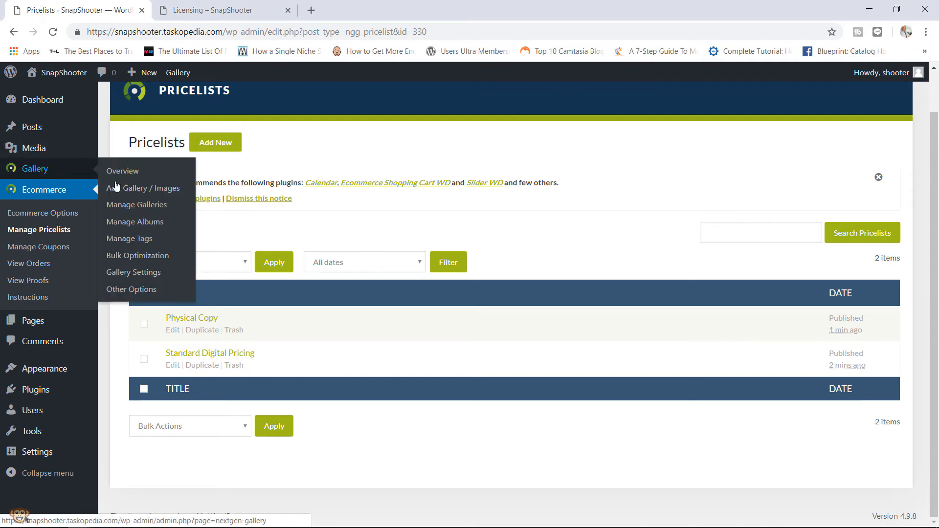
click(134, 206)
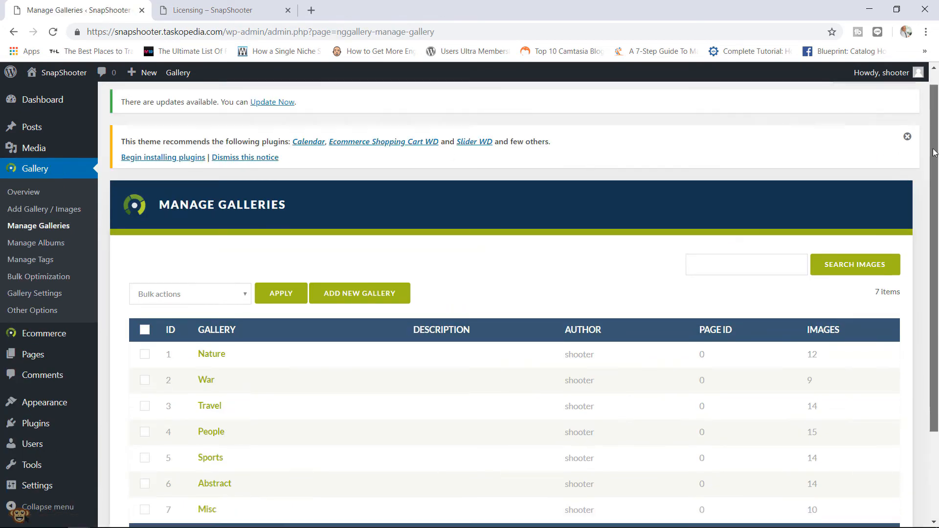
scroll(231, 313, down, 2)
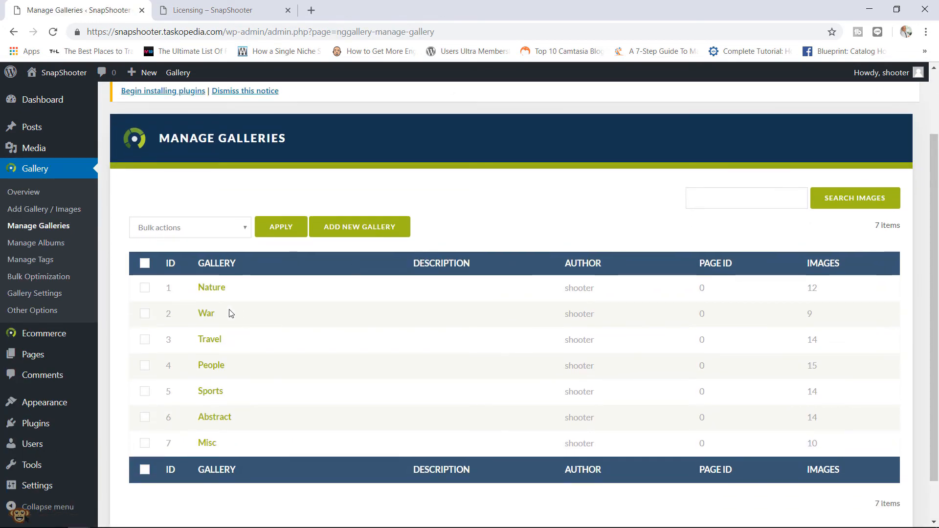
click(216, 372)
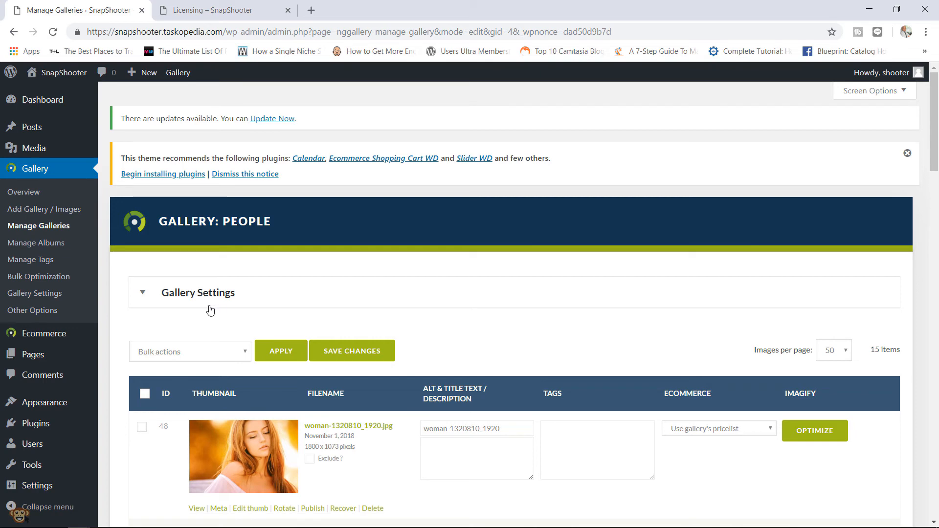
- Set the People gallery's pricelist to Standard Digital Pricing and save the changes
click(143, 294)
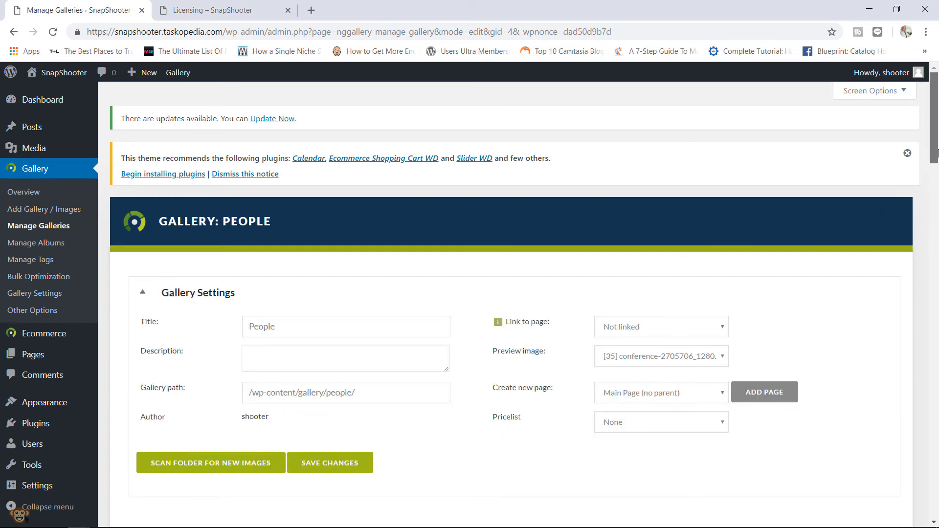
scroll(936, 153, down, 3)
click(668, 286)
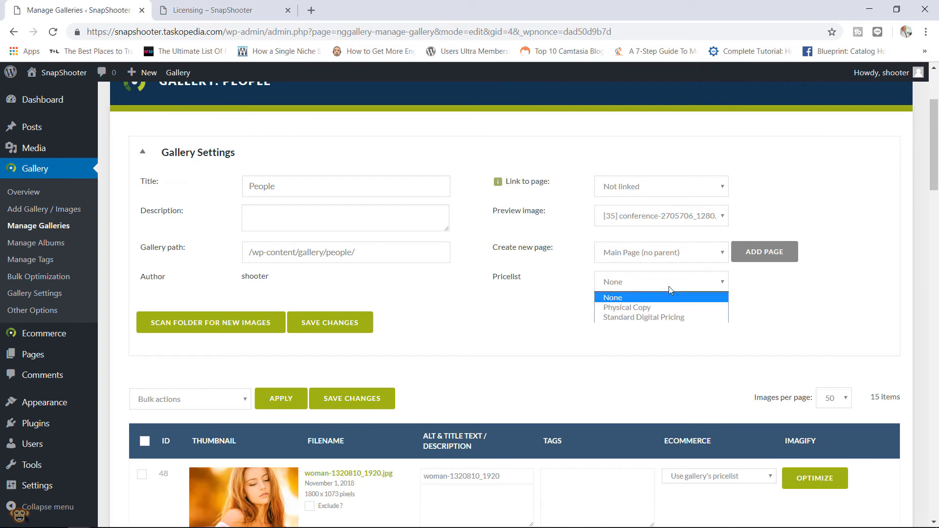
click(653, 318)
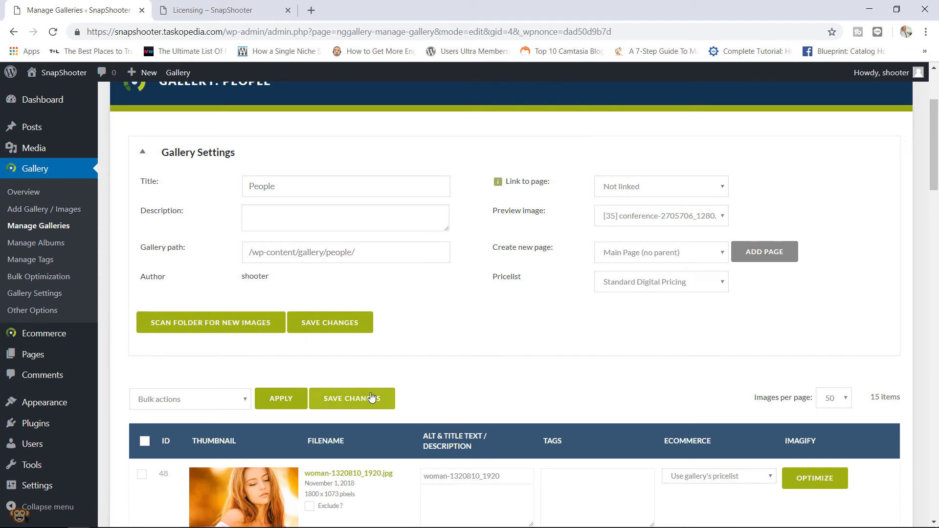
click(351, 399)
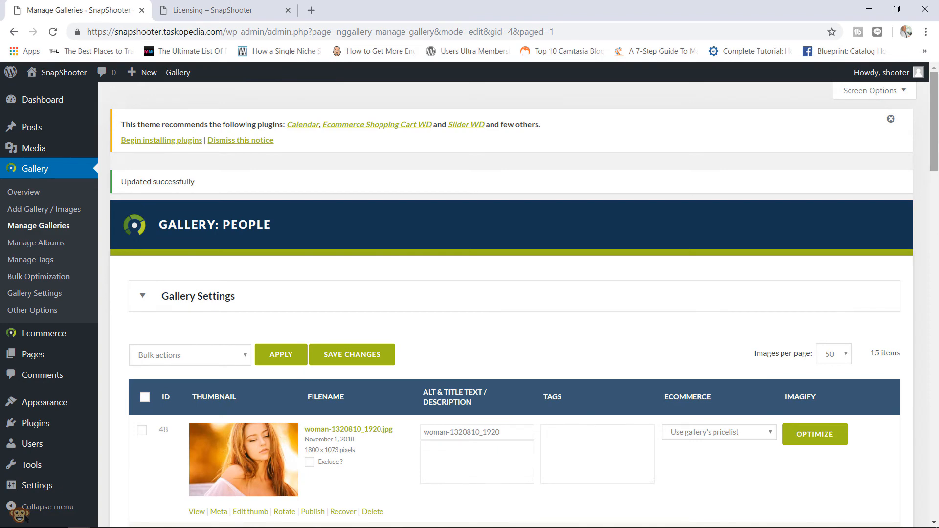
- Keep the first image on the gallery's pricelist, re-save the settings, and view the live site
scroll(457, 206, down, 5)
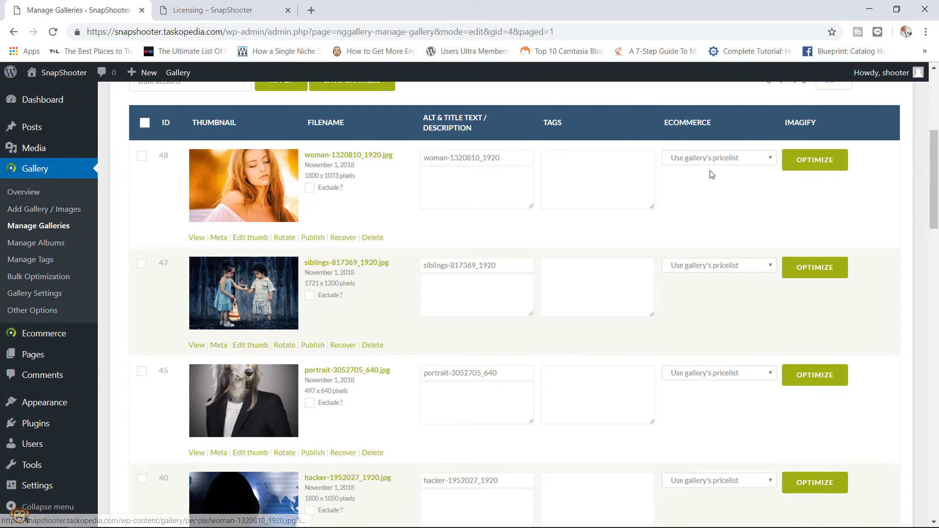
click(729, 162)
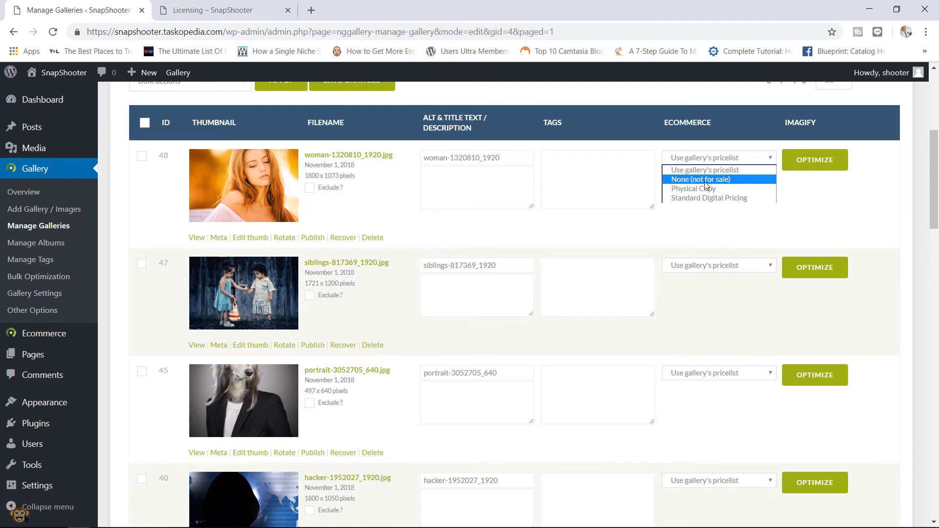
click(810, 200)
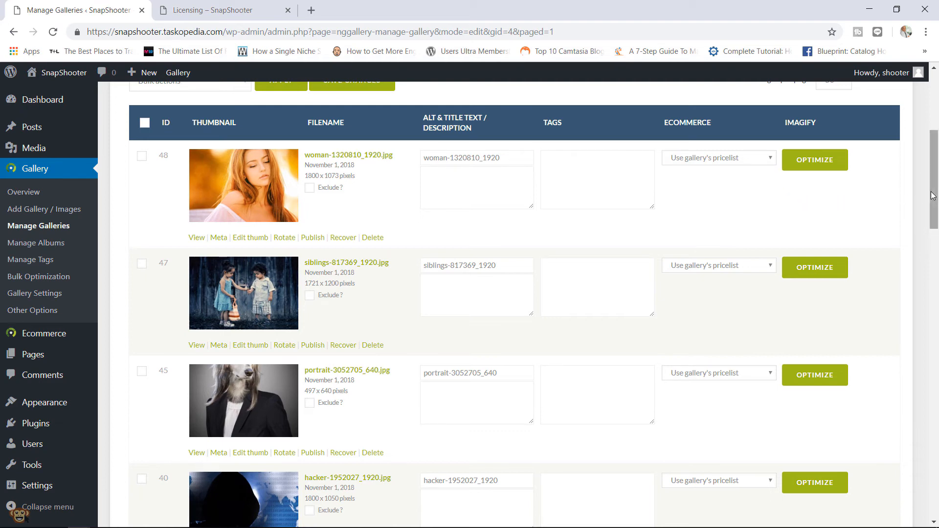
drag(932, 195, 936, 145)
click(422, 264)
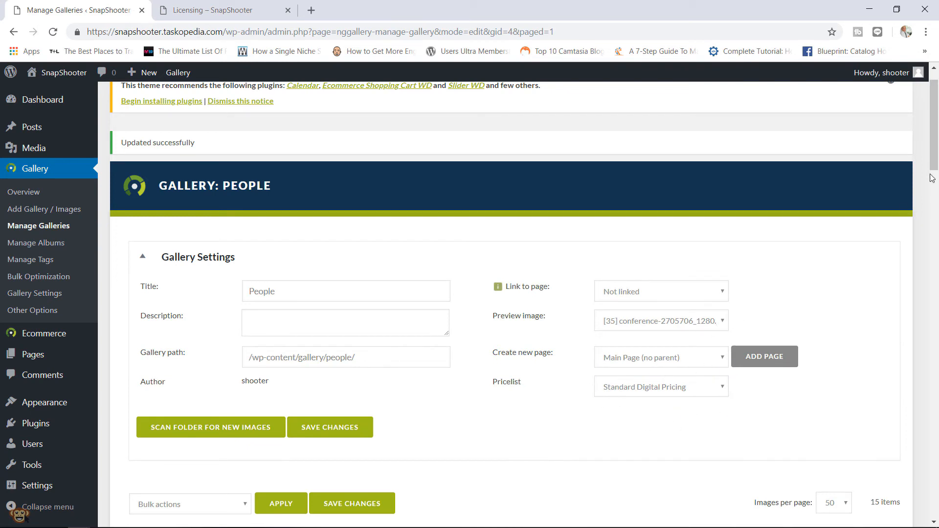
drag(937, 149, 936, 155)
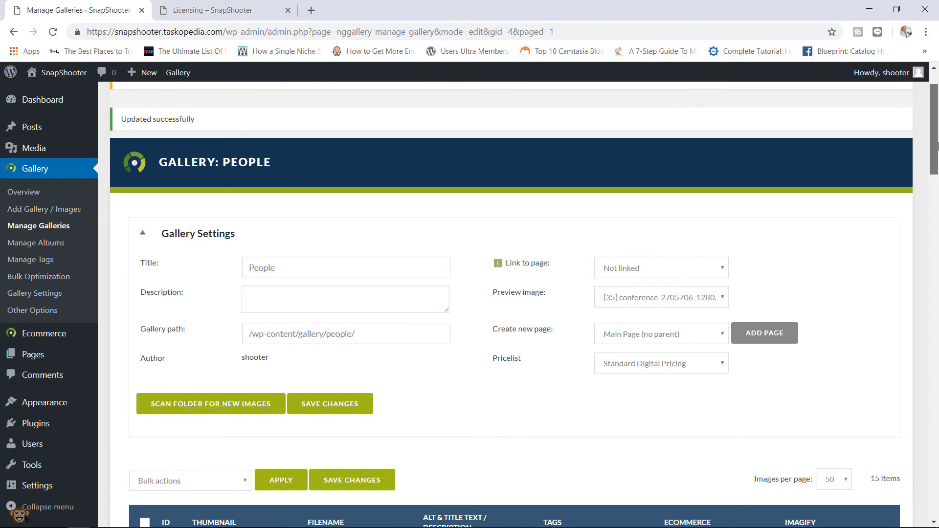
drag(936, 152, 932, 181)
scroll(931, 181, down, 10)
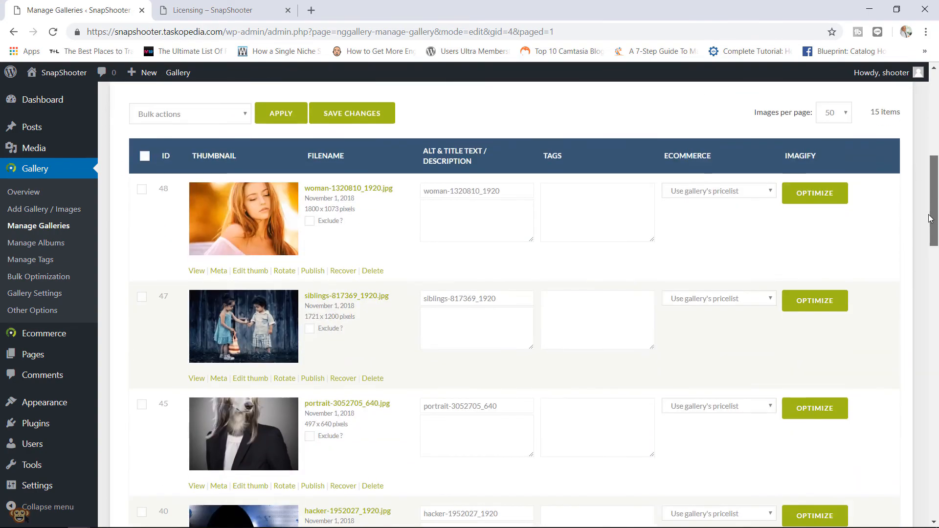
scroll(934, 196, up, 8)
click(370, 253)
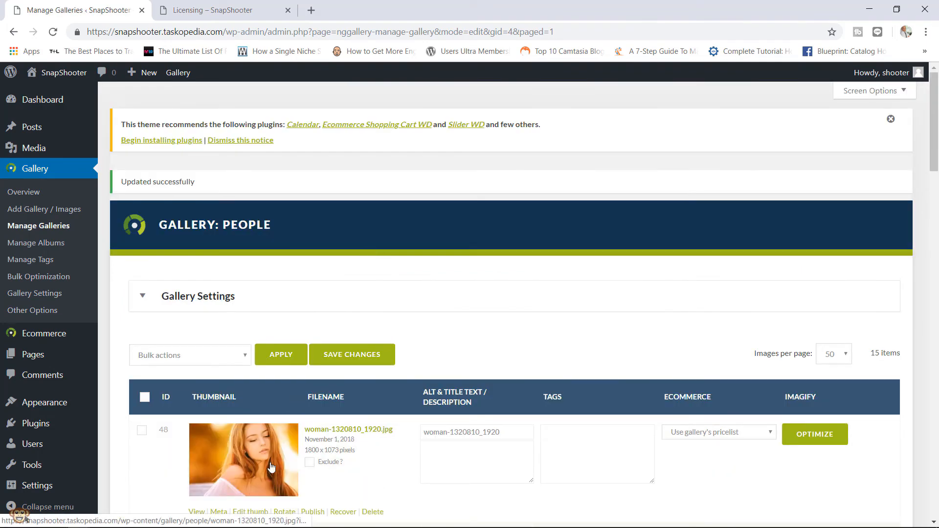
click(215, 520)
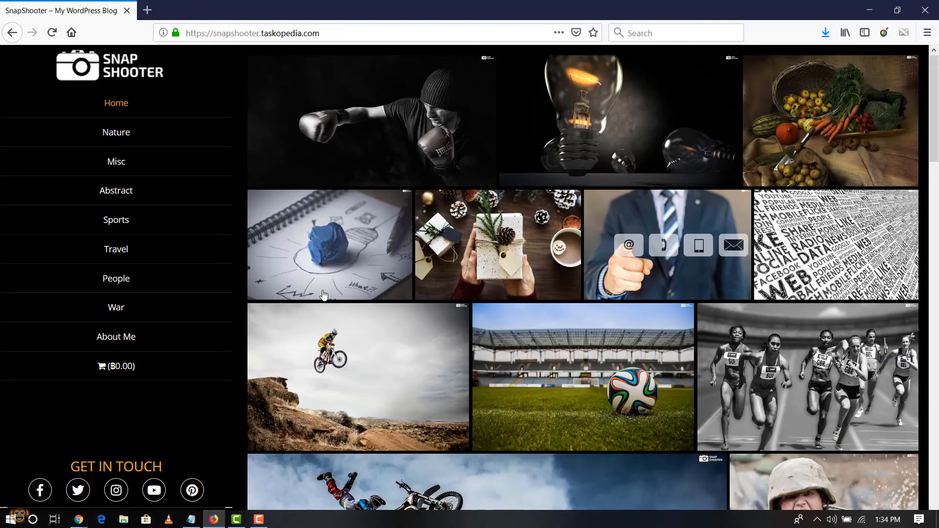
- Reload the live site, open the People page, and view its first photo in the lightbox
key(F5)
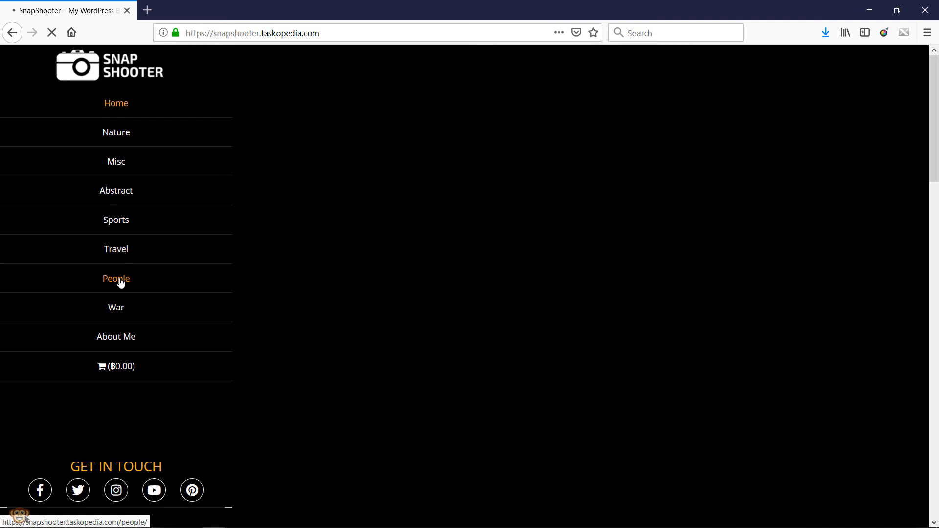
click(120, 282)
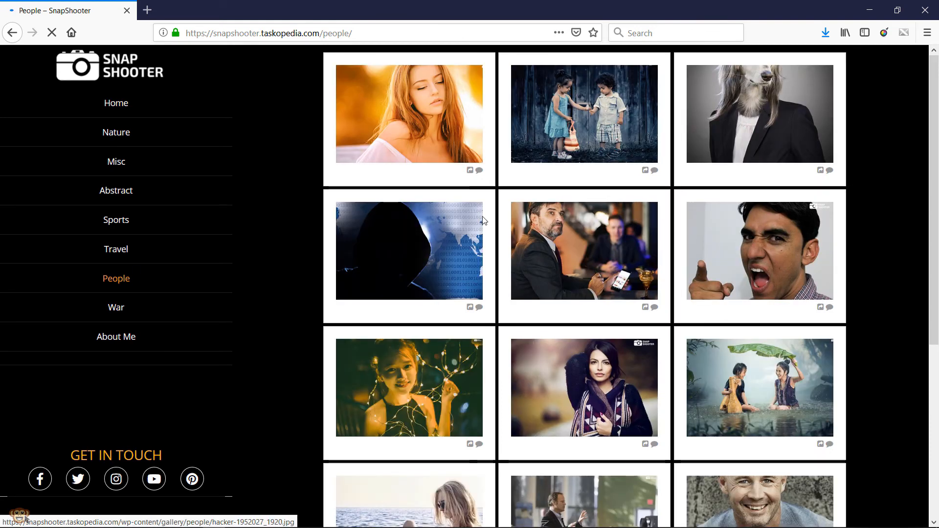
click(429, 100)
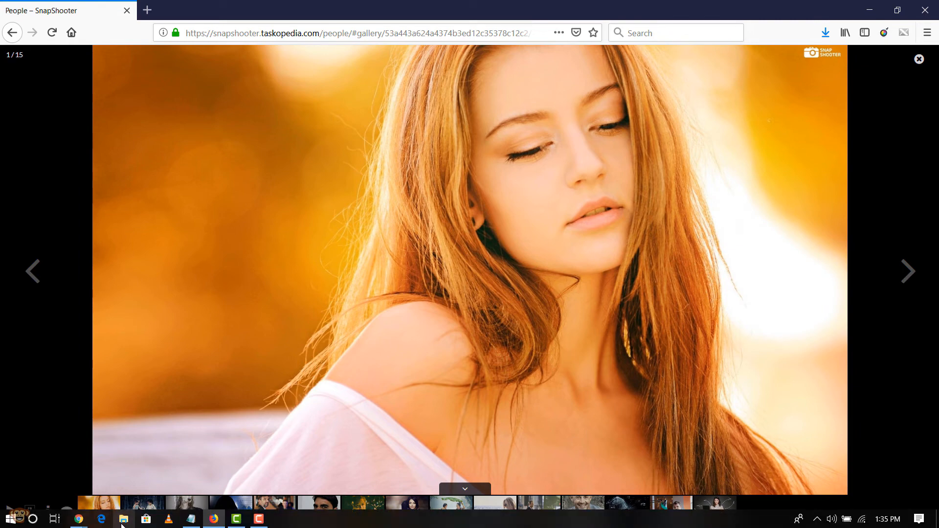
- Return to the WordPress admin and bring up the All Pages list
mouse_move(79, 519)
click(215, 484)
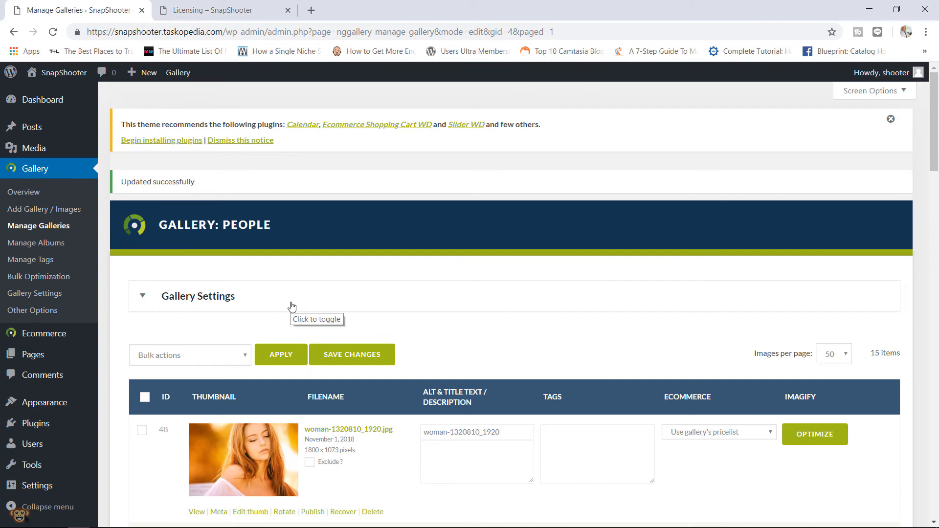
mouse_move(56, 359)
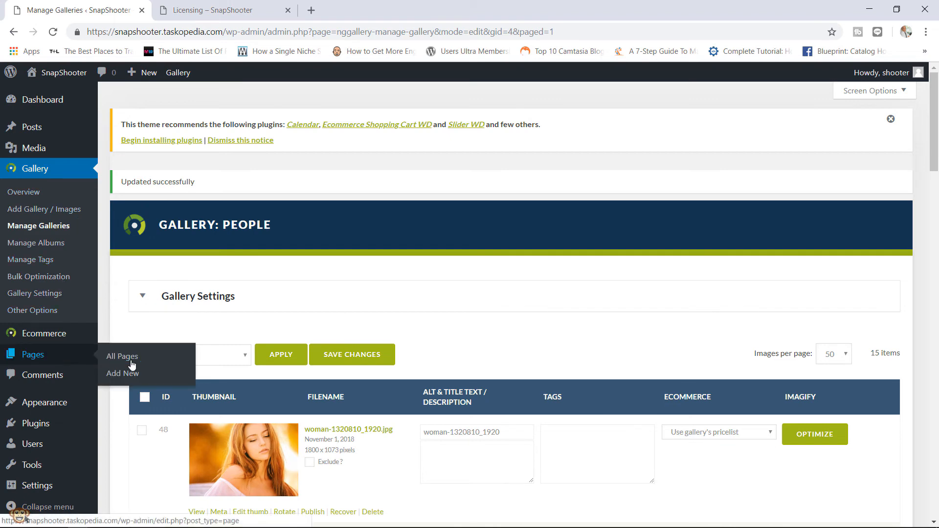
click(130, 359)
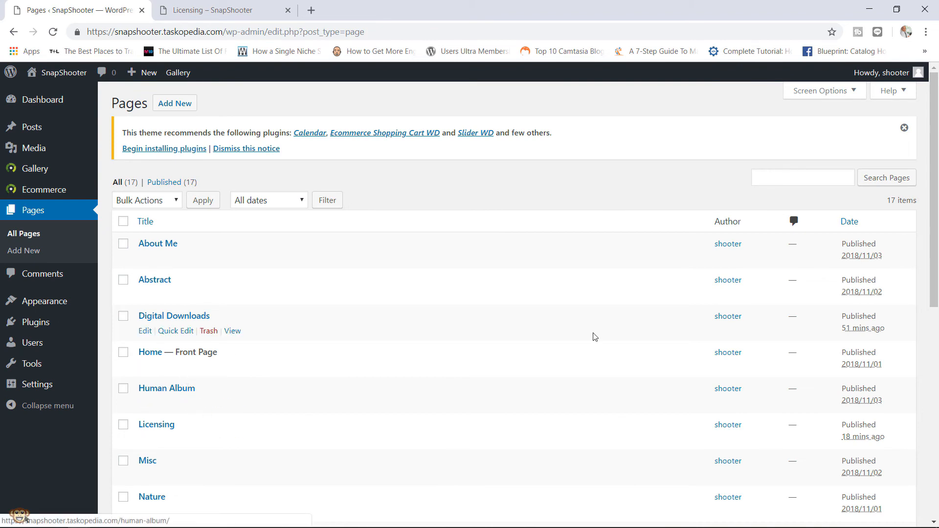
- Set Enable ecommerce to Yes on the People page's NextGEN gallery, insert it, and update the page
scroll(936, 178, down, 5)
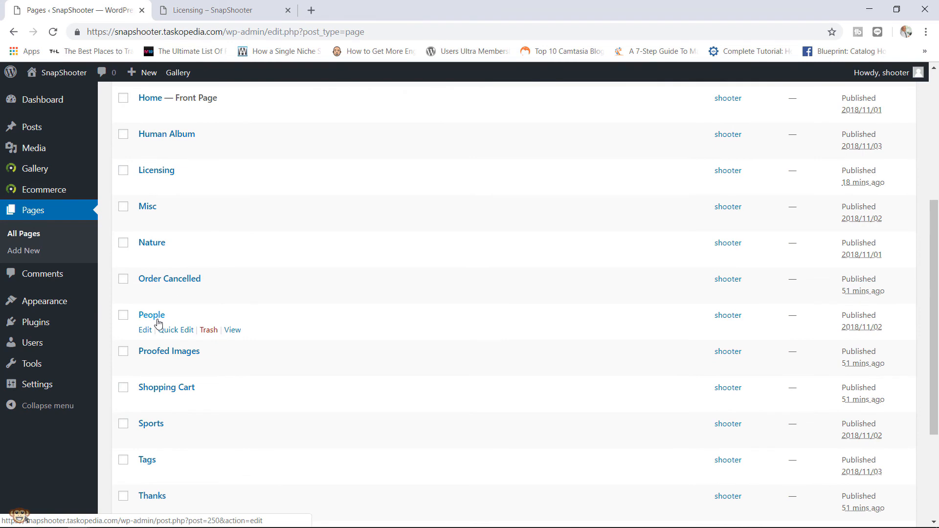
click(144, 333)
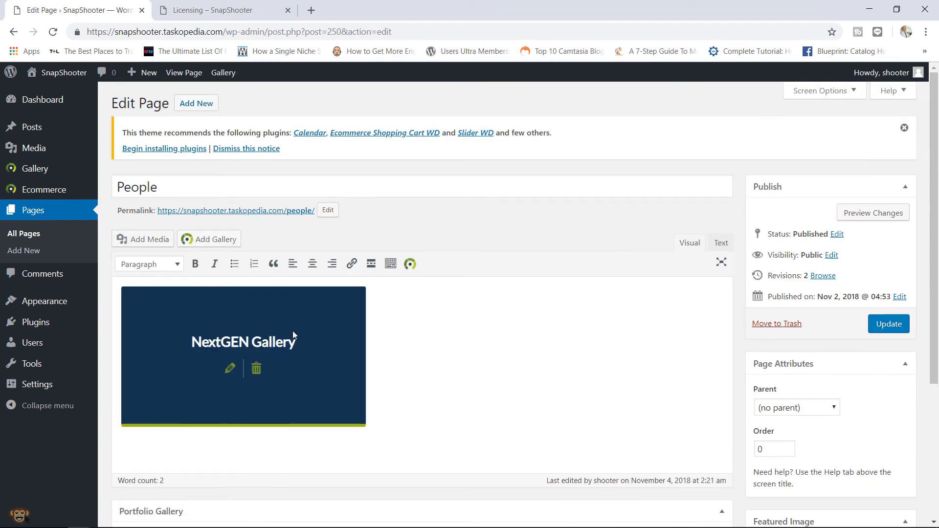
click(230, 369)
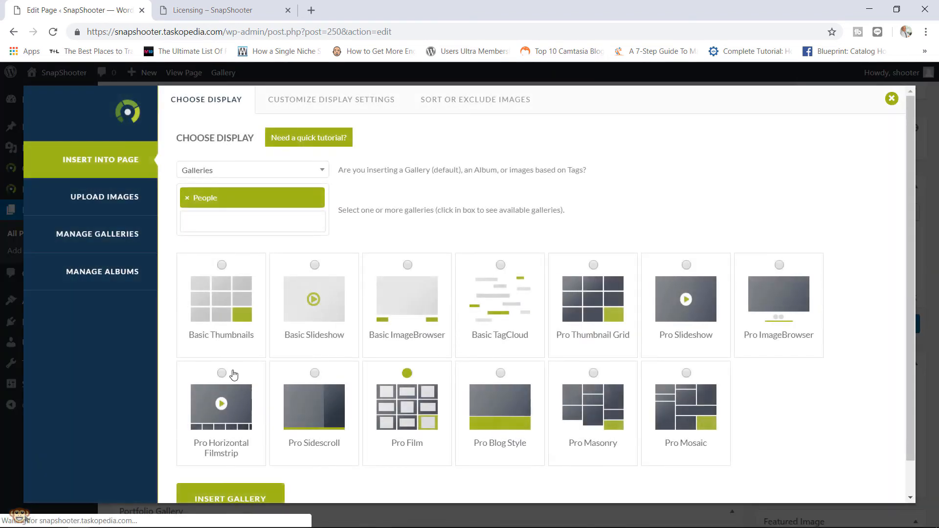
click(358, 102)
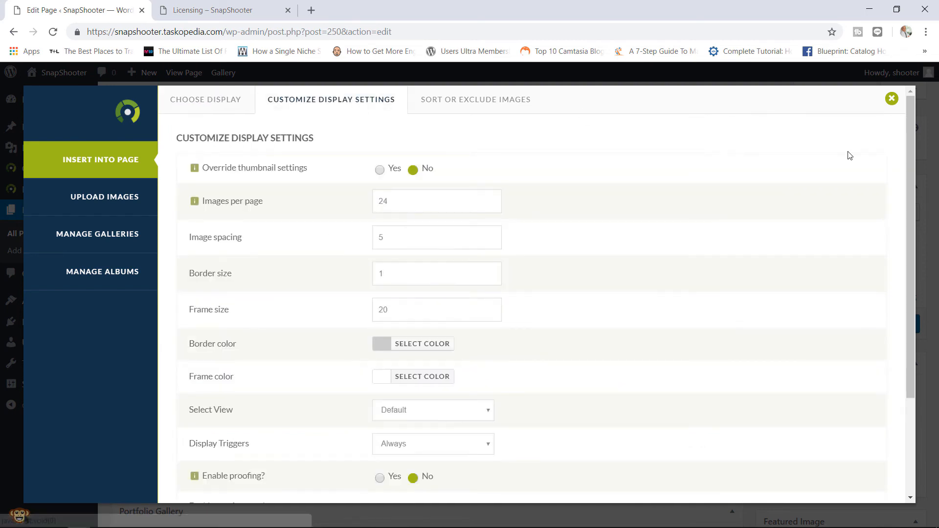
drag(911, 155, 910, 239)
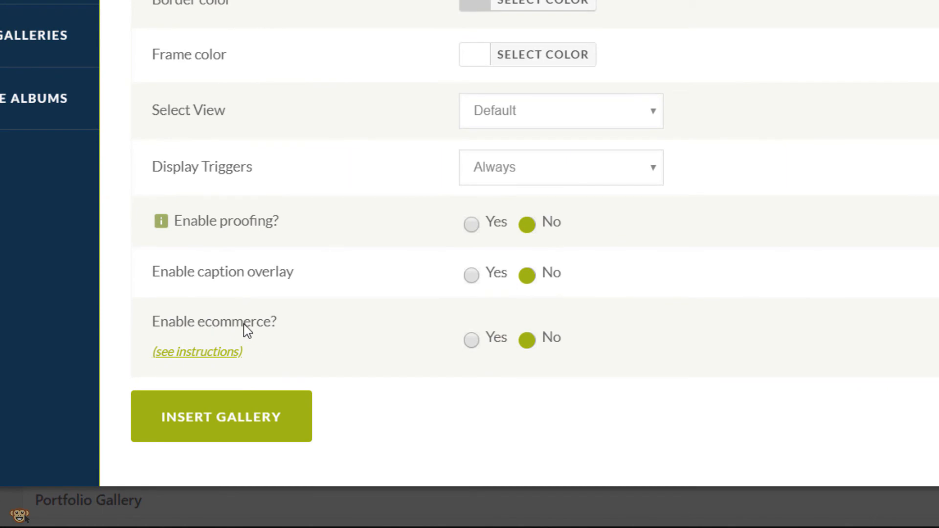
click(477, 345)
click(237, 418)
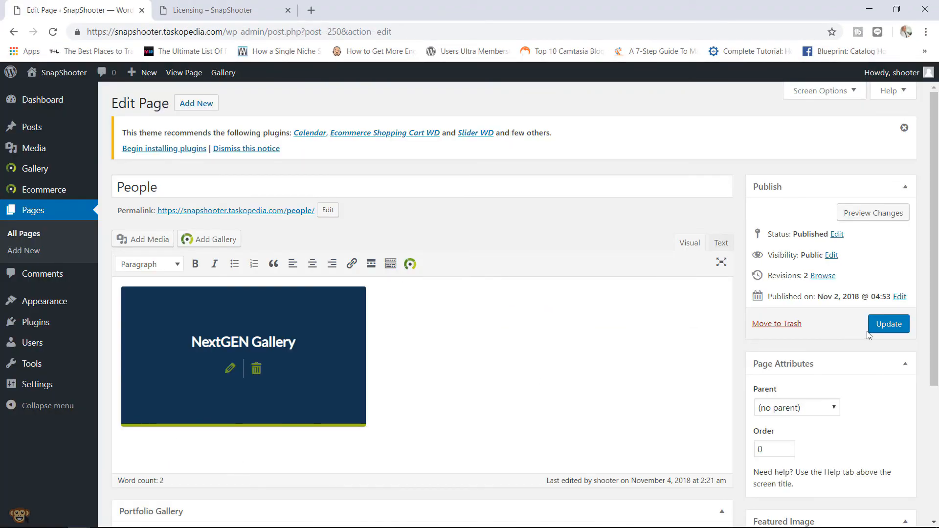
click(888, 327)
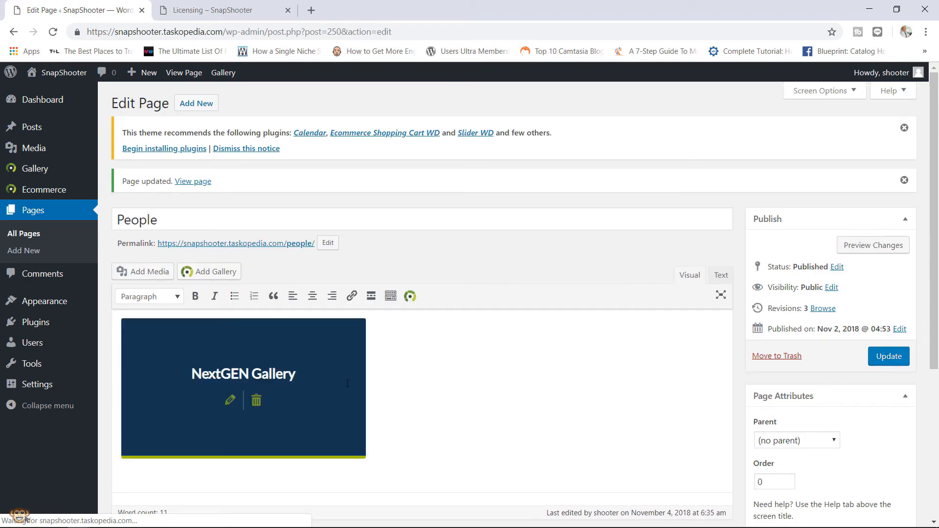
click(214, 521)
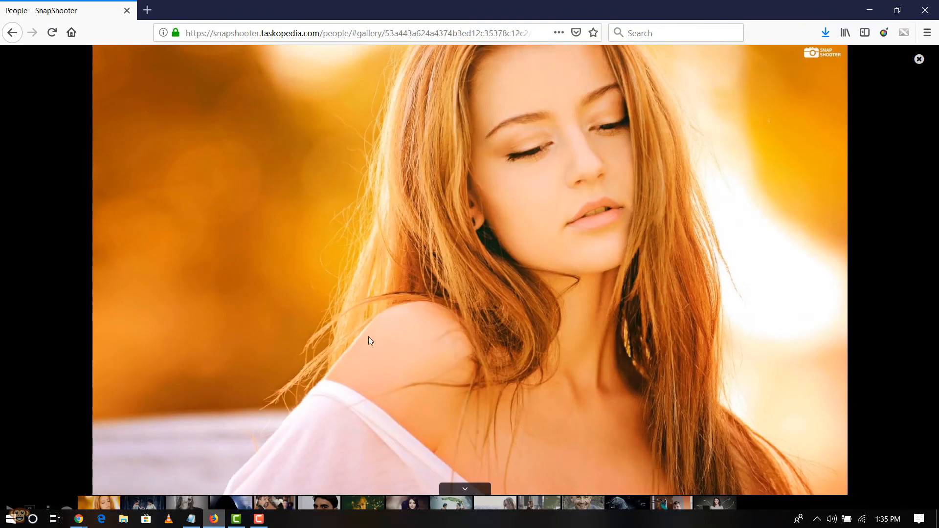
- Add Full Size and Small Size copies of the first People photo to the cart, totalling ฿12.98
click(918, 61)
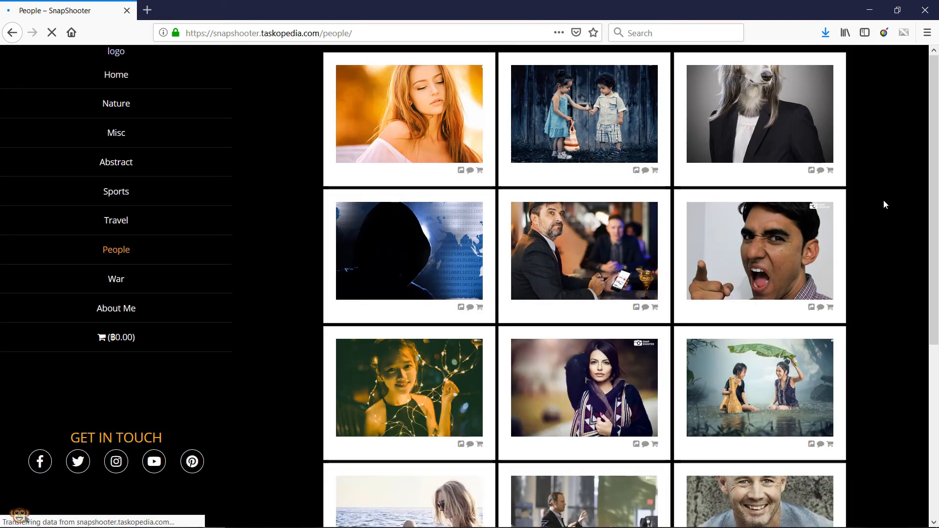
click(402, 114)
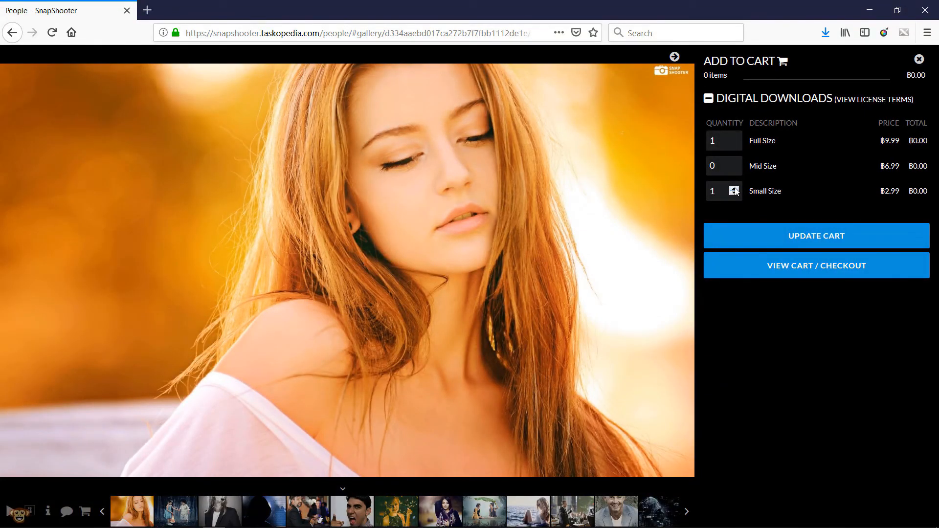
click(788, 237)
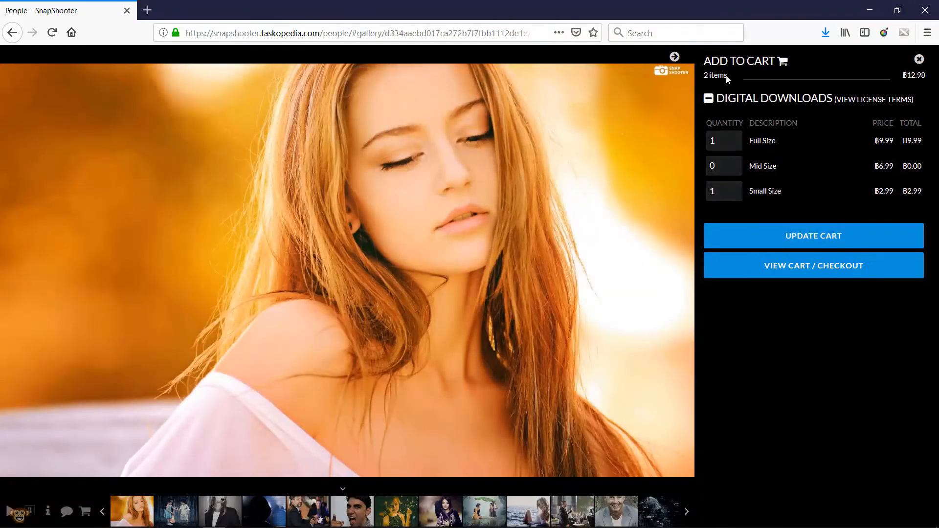
click(795, 270)
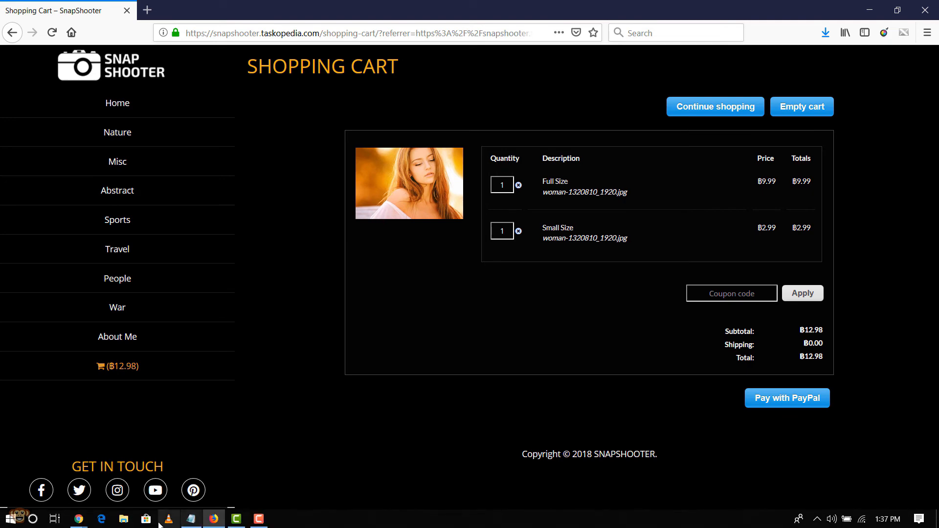
- From Manage Galleries, give the War gallery the Physical Copy pricelist and save its settings
mouse_move(78, 518)
click(196, 489)
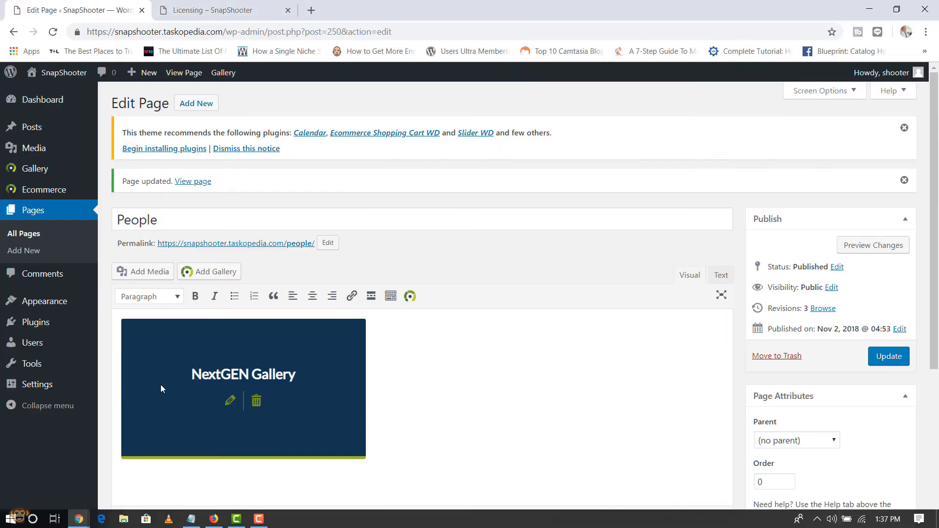
mouse_move(83, 171)
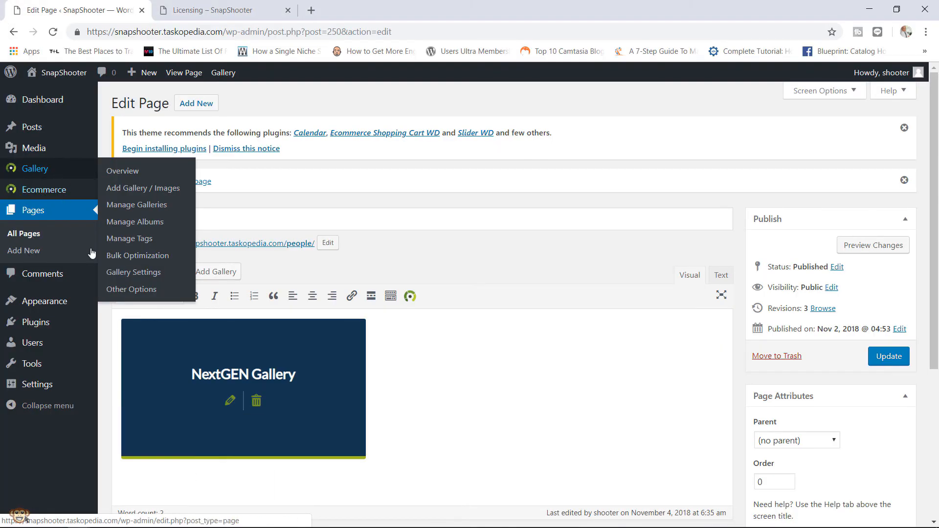
click(142, 210)
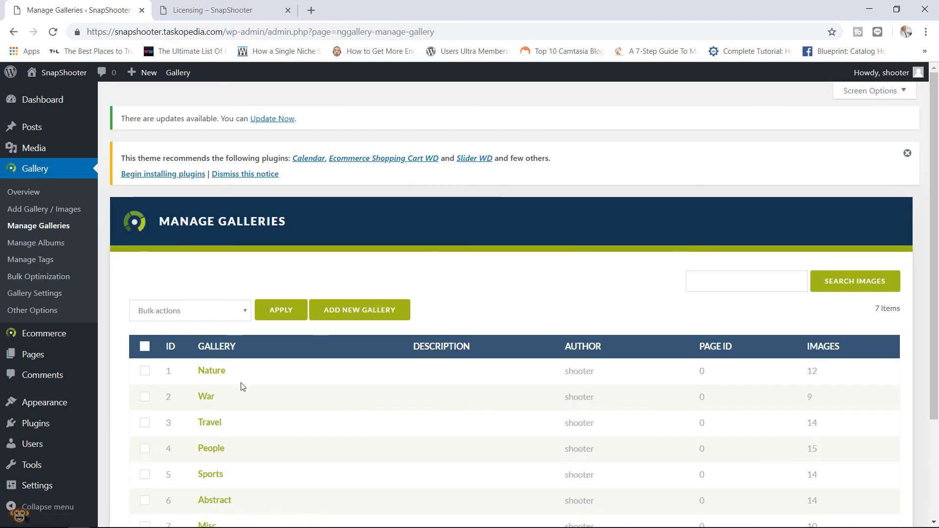
click(206, 397)
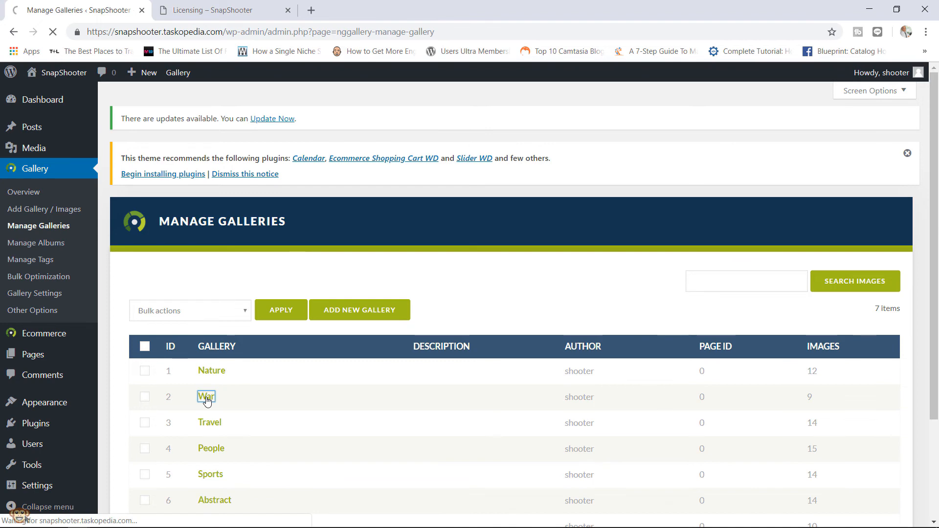
drag(934, 183, 930, 227)
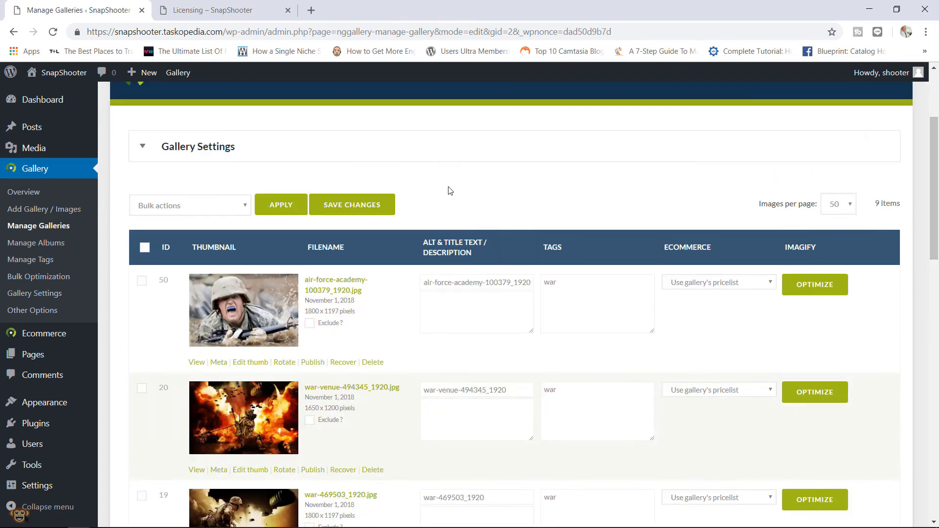
click(274, 157)
click(650, 276)
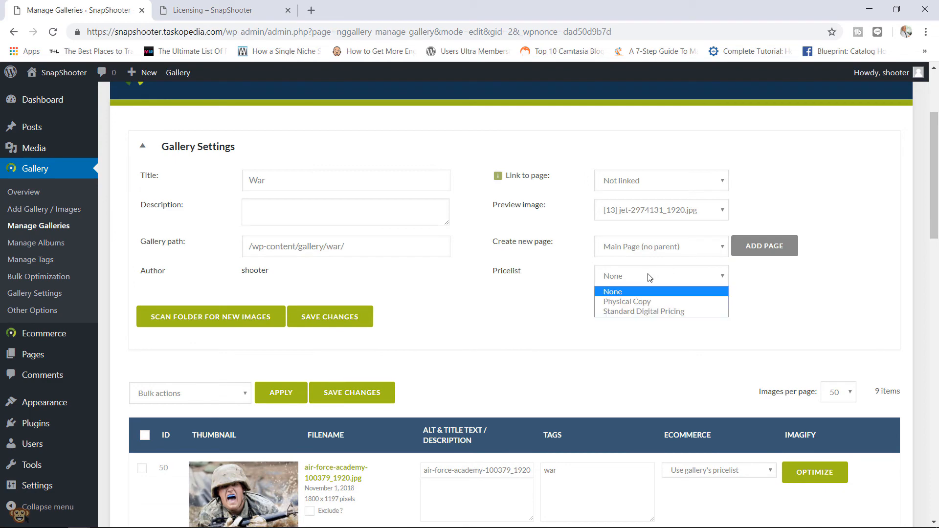
click(649, 303)
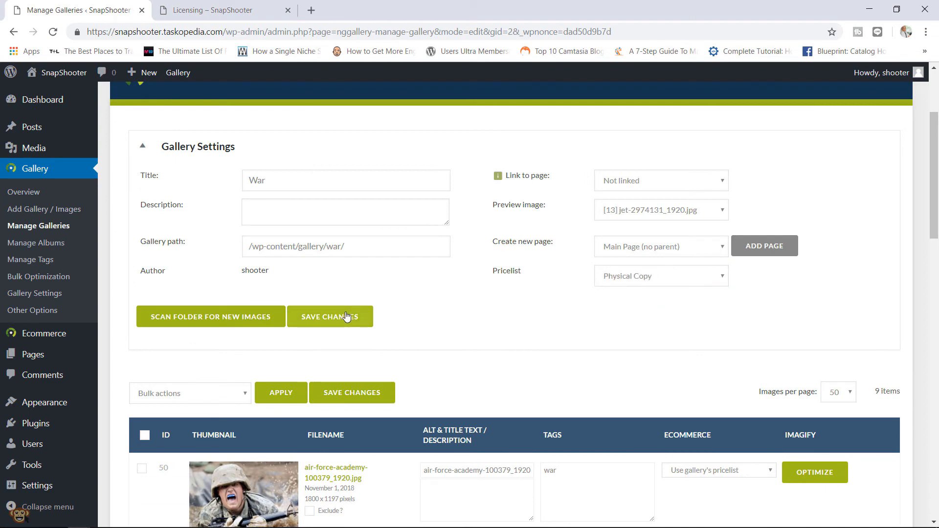
click(331, 317)
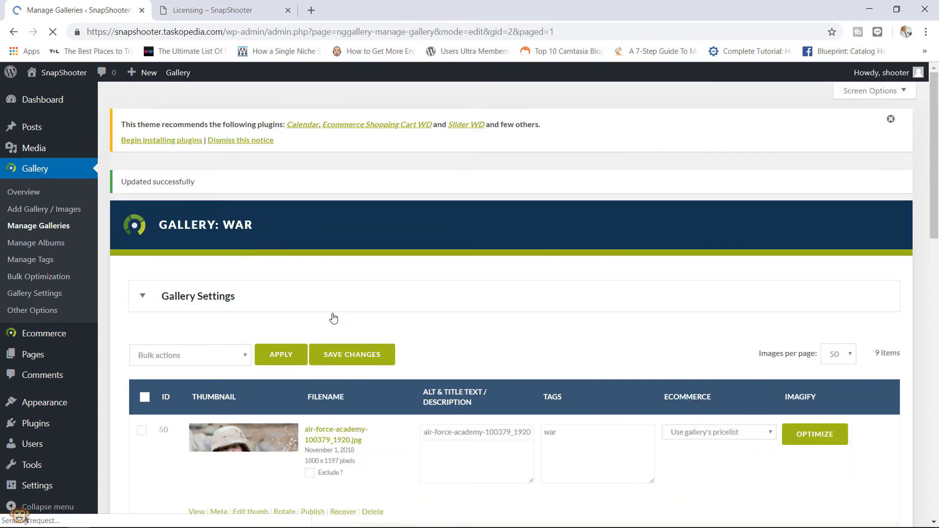
mouse_move(65, 358)
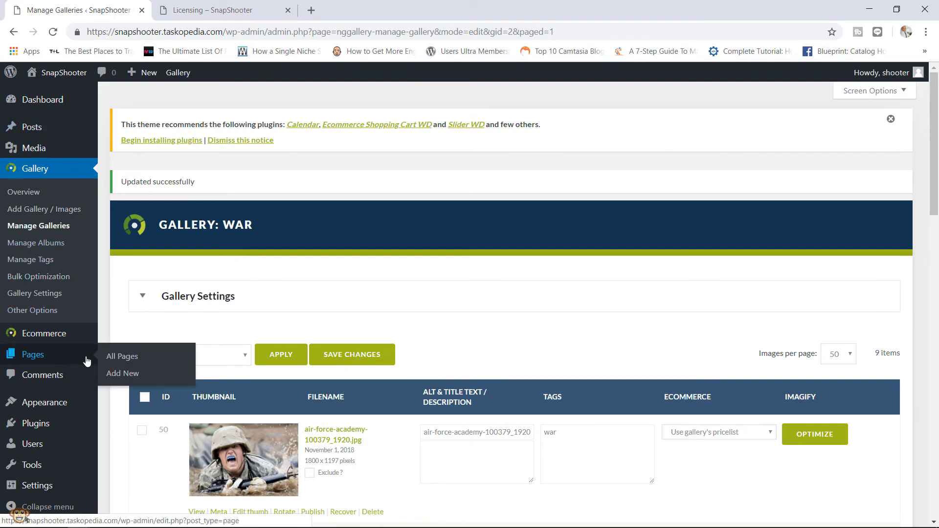
click(131, 365)
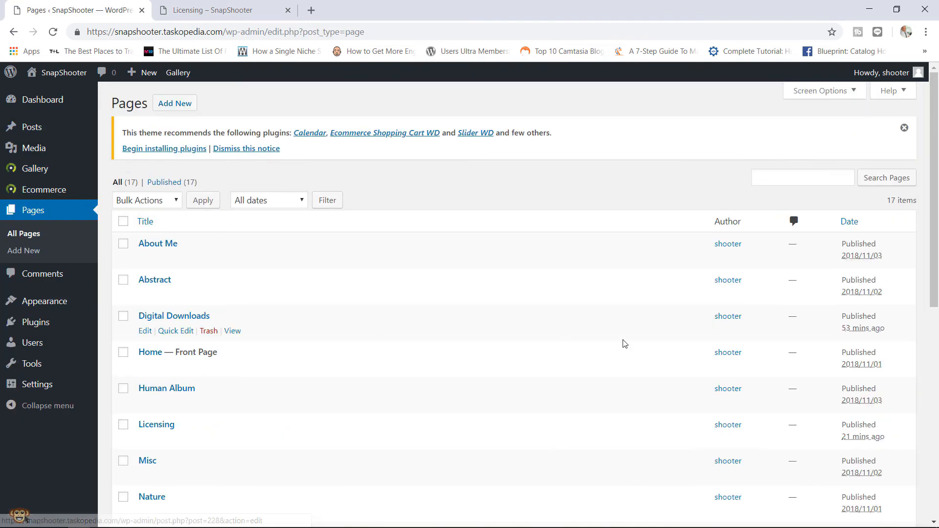
- Set Enable ecommerce to Yes on the War page's NextGEN gallery, insert it, and update the page
scroll(913, 319, down, 5)
scroll(907, 337, down, 3)
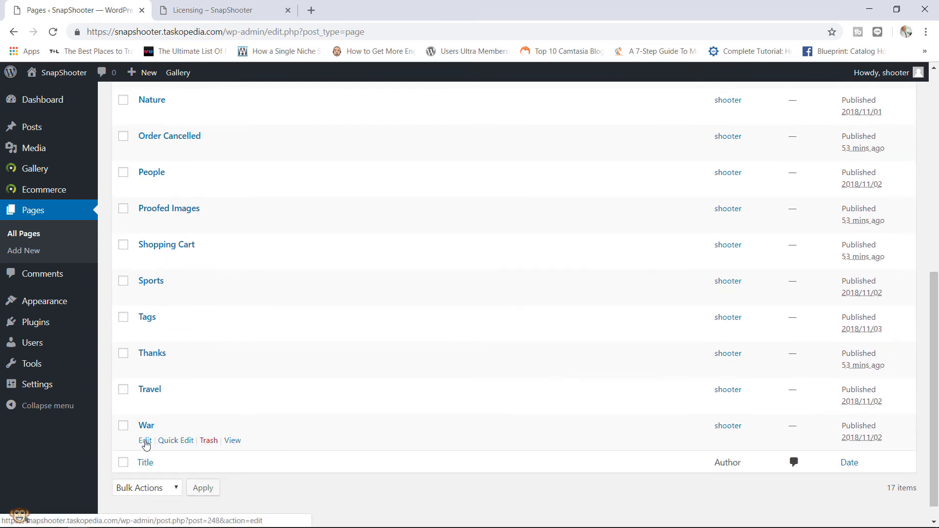
click(144, 441)
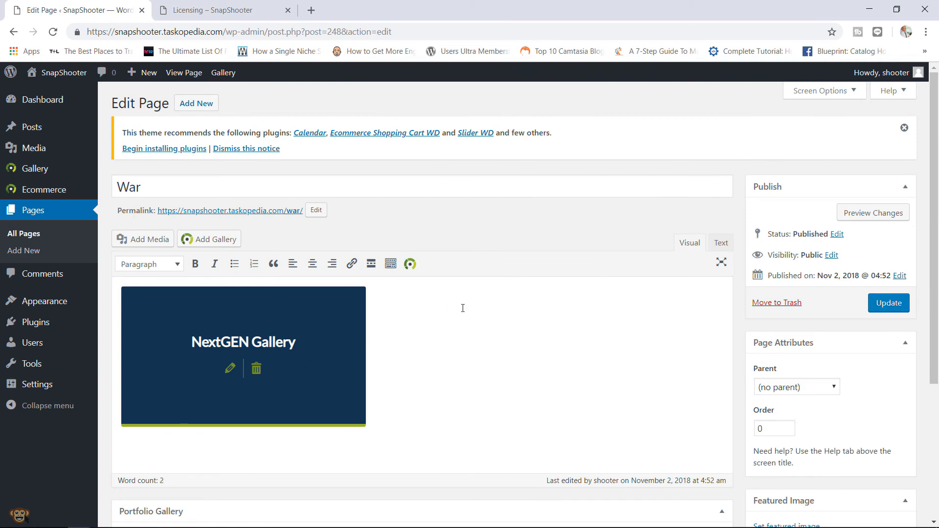
click(231, 369)
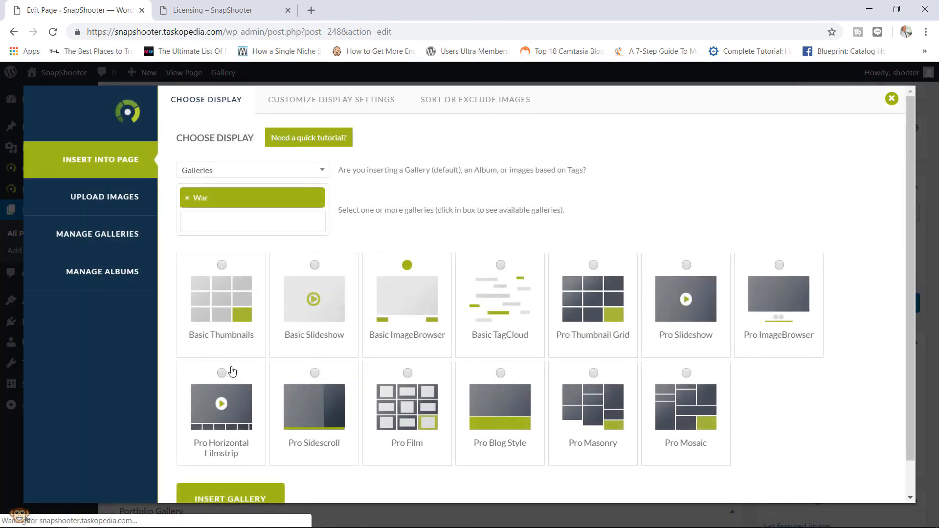
click(366, 103)
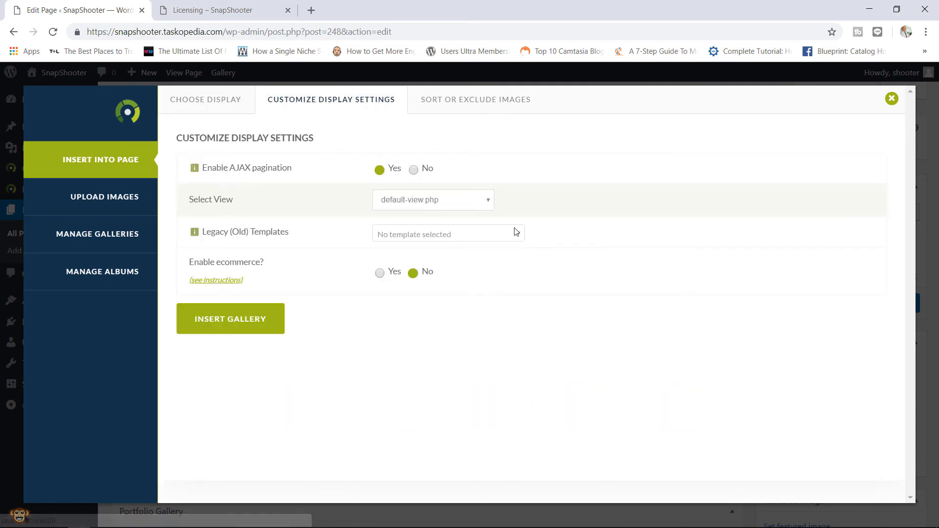
click(379, 272)
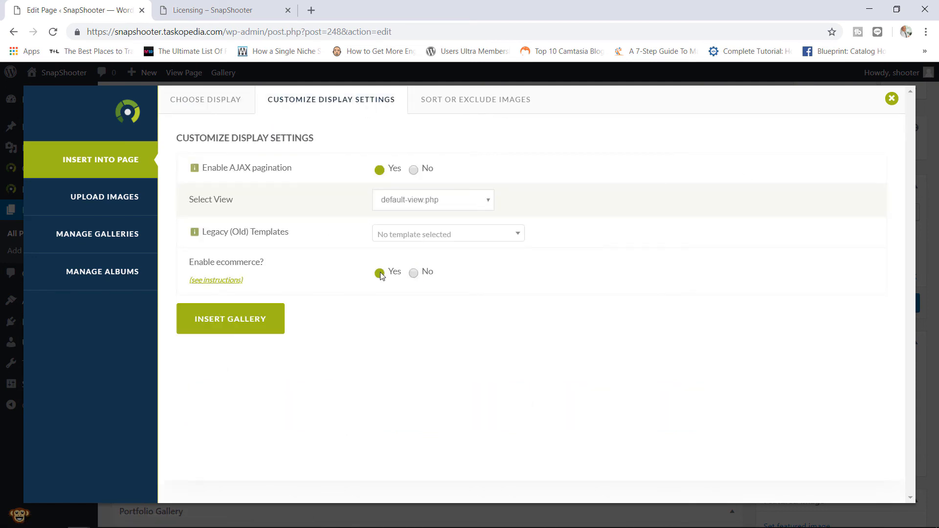
click(251, 320)
click(879, 300)
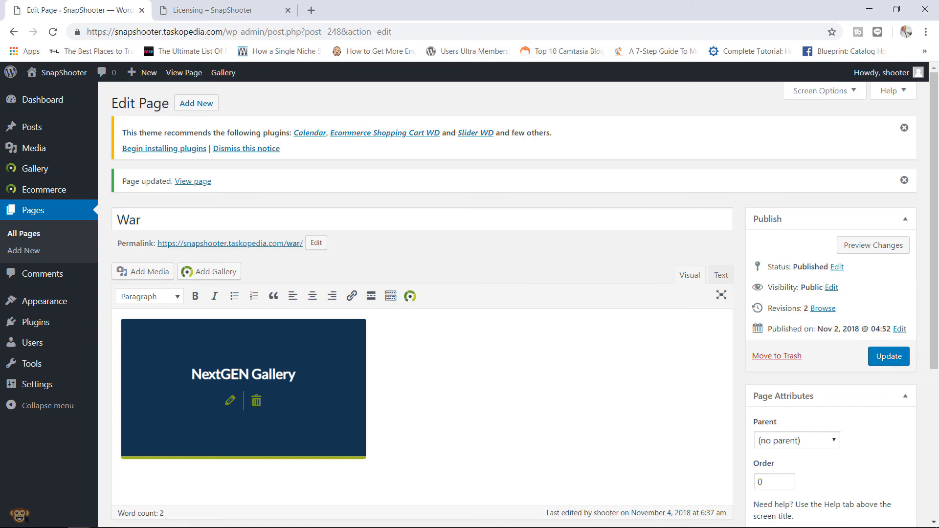
- Add one Full Size print of the second War photo to the cart, reaching ฿57.97 with shipping
click(214, 518)
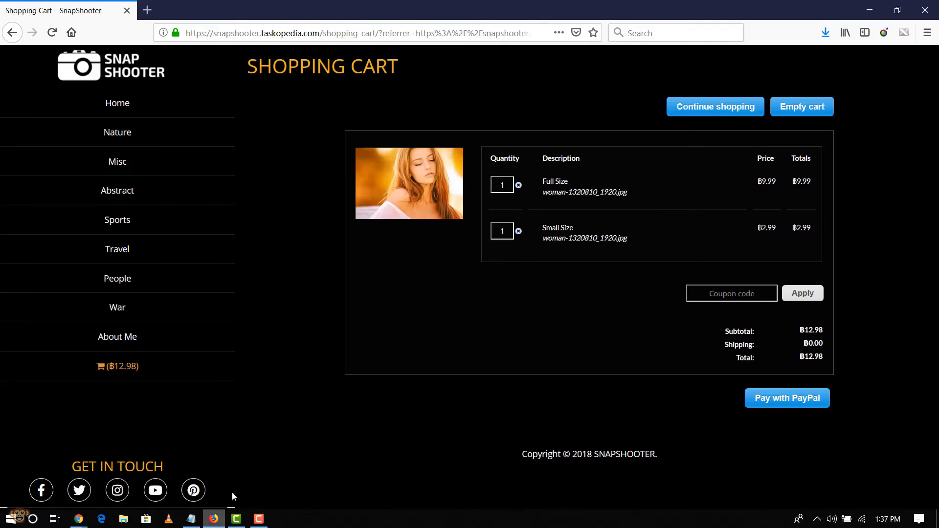
click(118, 308)
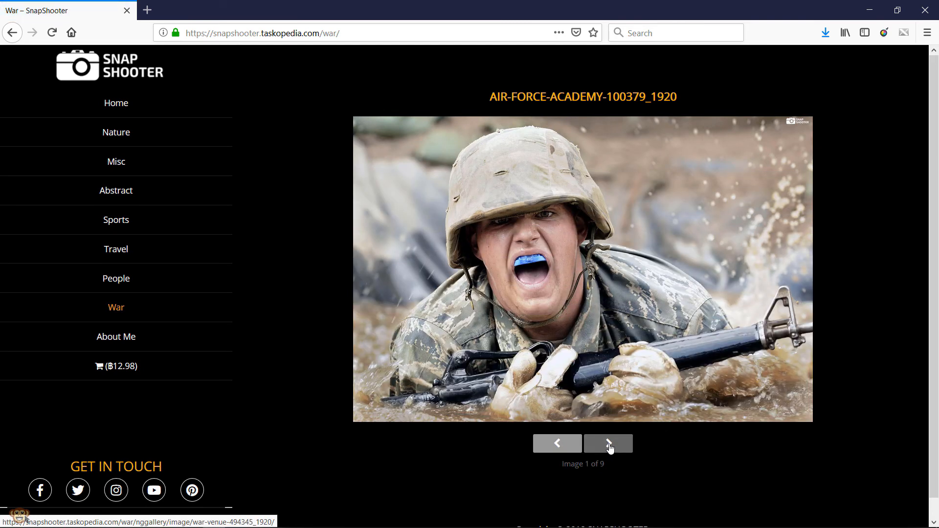
click(610, 445)
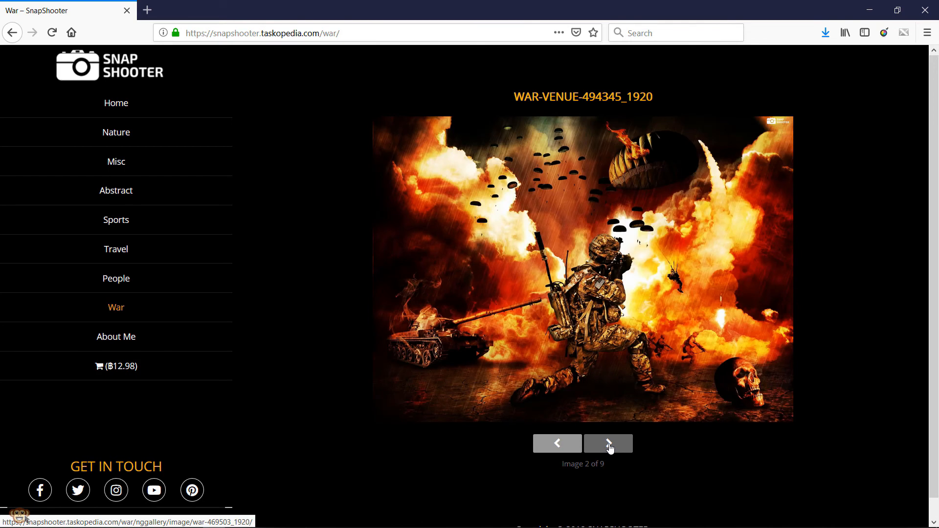
click(625, 181)
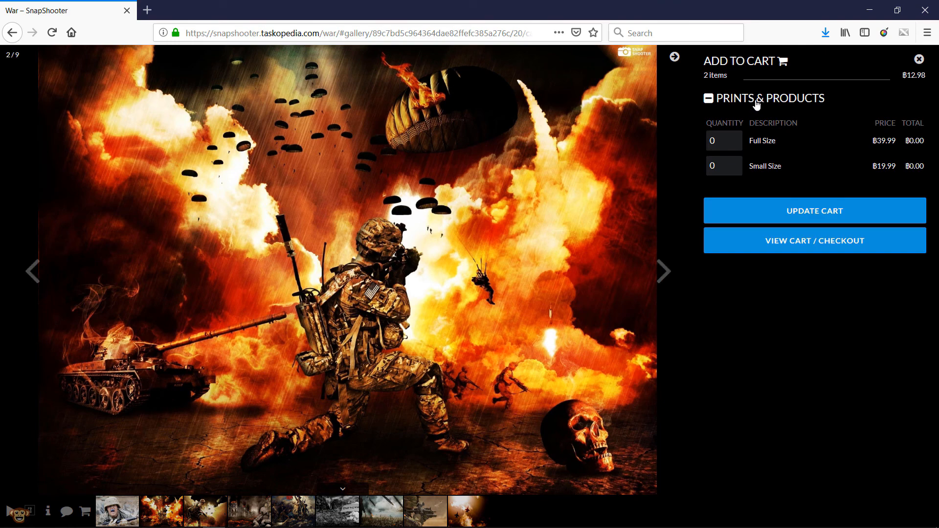
click(735, 140)
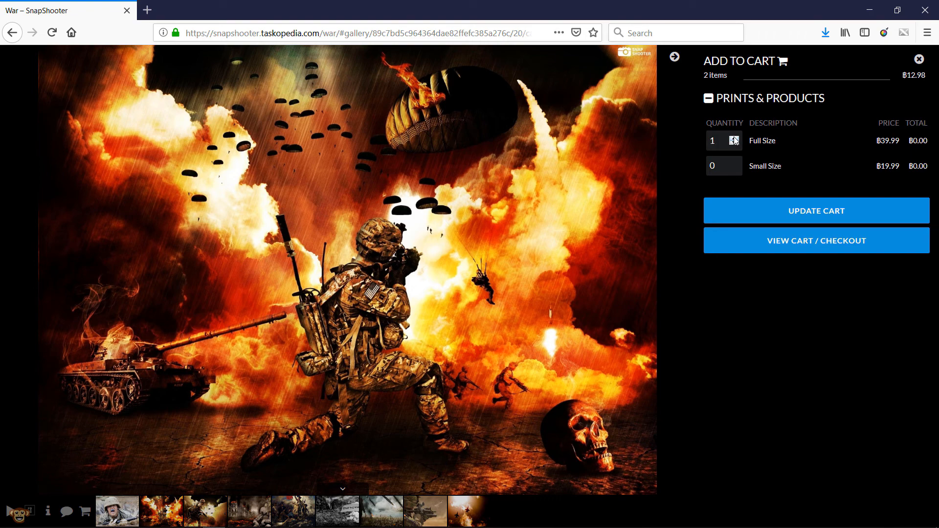
click(796, 213)
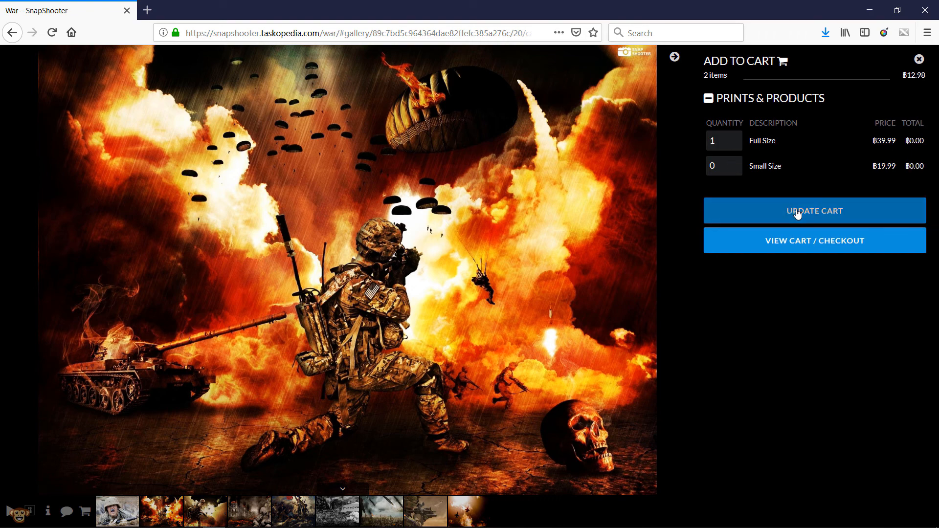
click(793, 260)
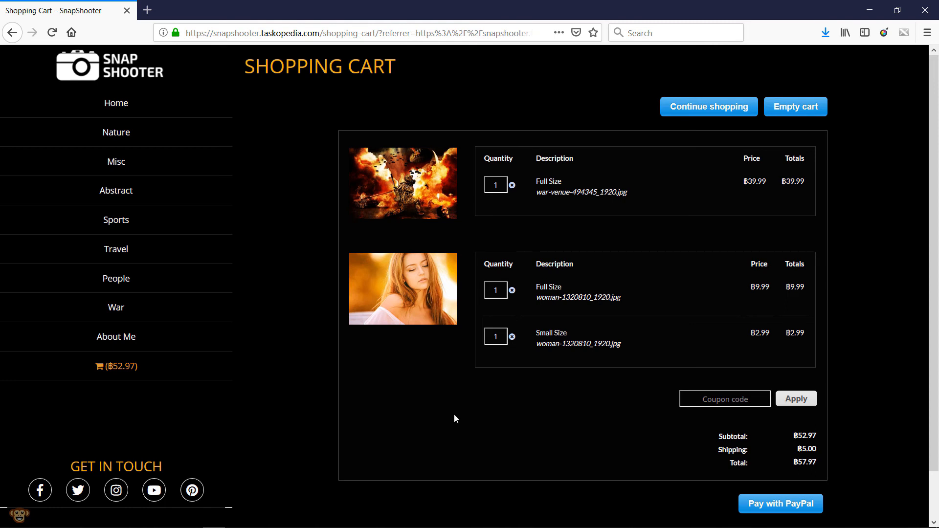
mouse_move(191, 520)
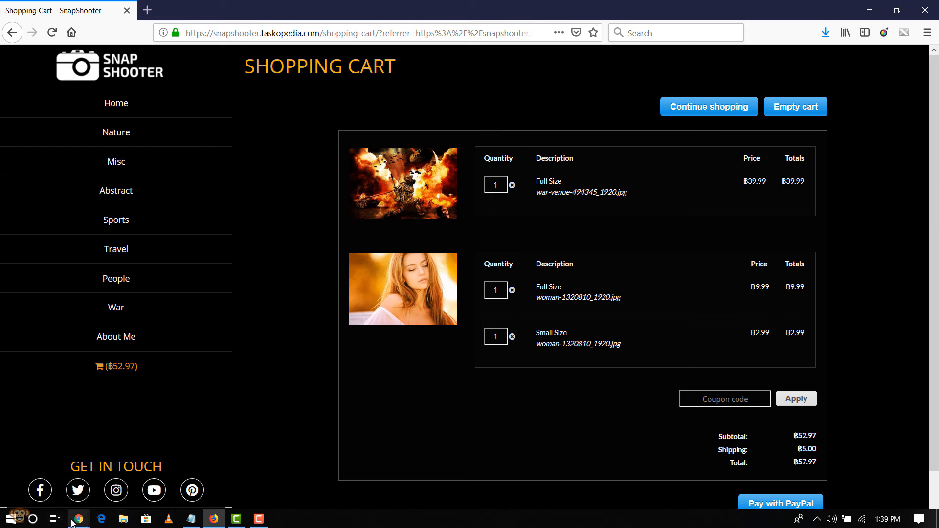
mouse_move(78, 519)
click(198, 470)
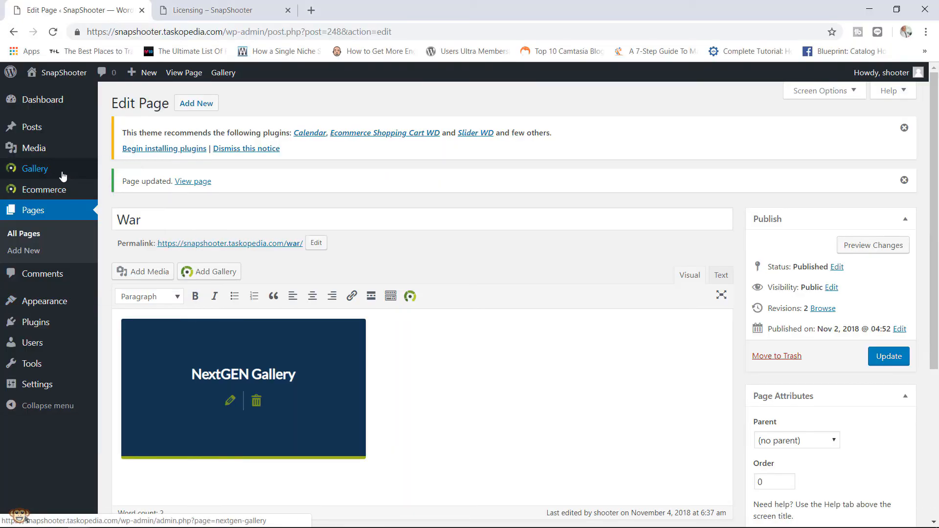
- Check the Gallery > Other Options > Lightbox Effects list, leaving NextGEN Pro Lightbox selected
mouse_move(63, 175)
click(127, 291)
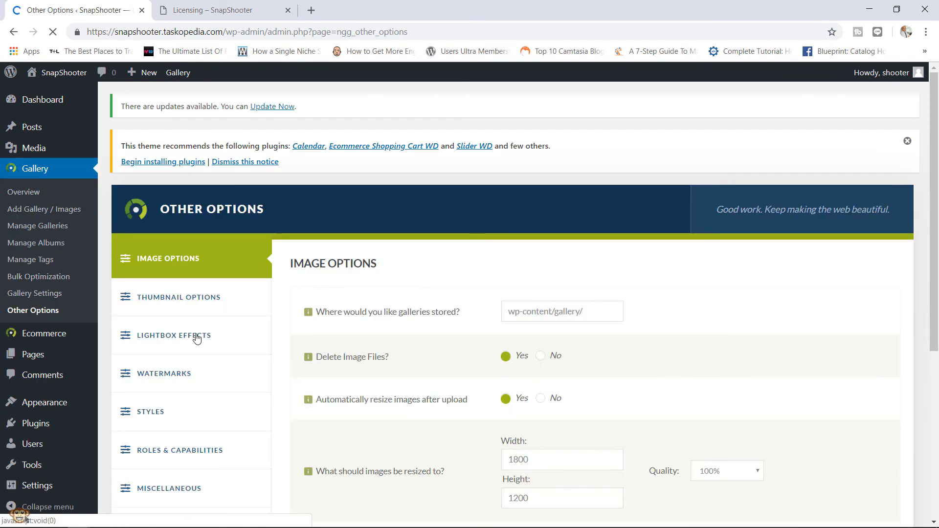
click(197, 338)
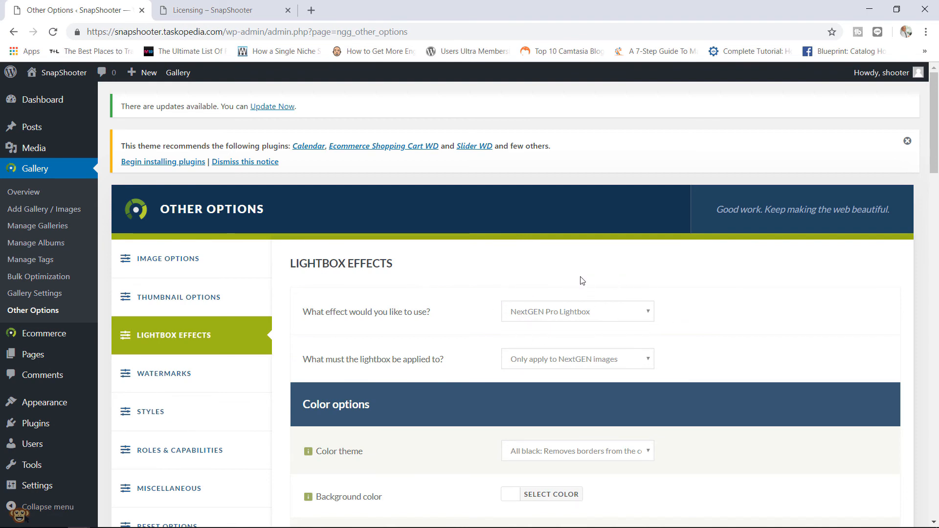
click(565, 313)
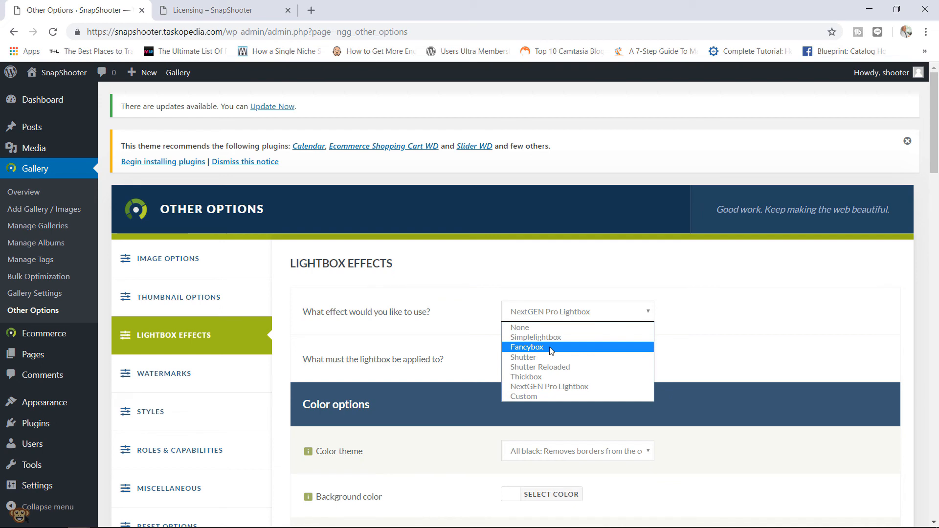
click(702, 350)
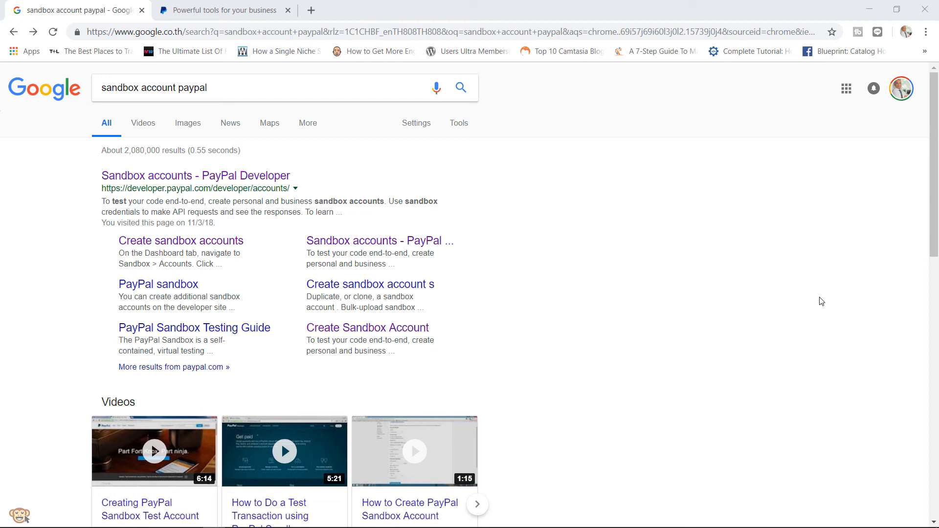
- On the PayPal tab, start a personal-account sign-up, then close the sign-up page
click(226, 10)
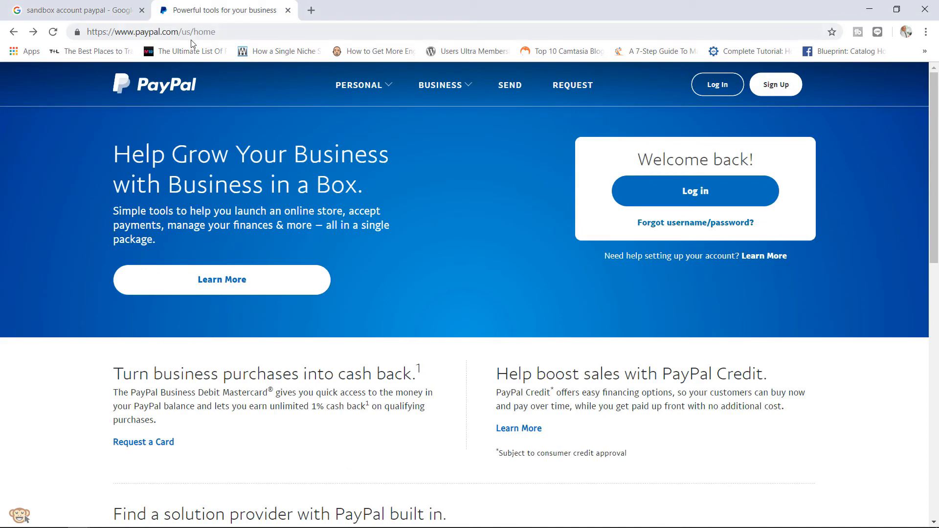
click(777, 85)
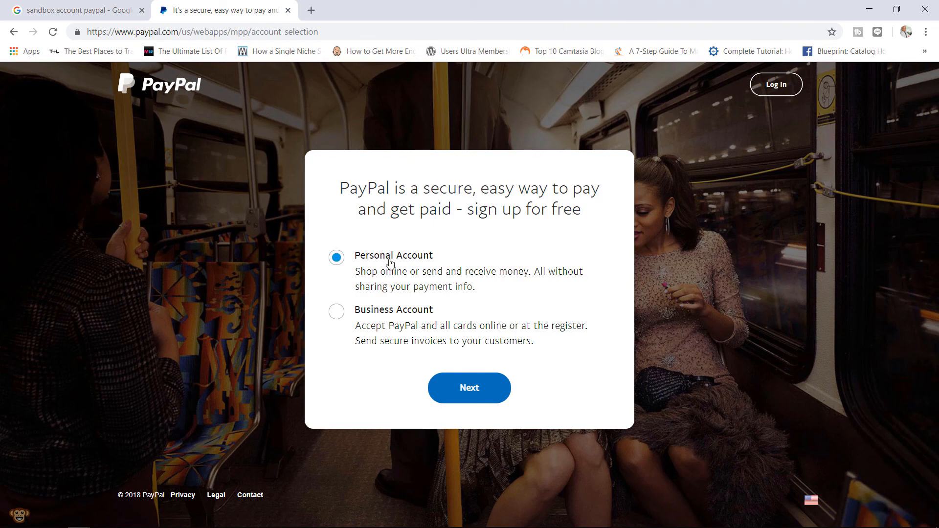
click(473, 396)
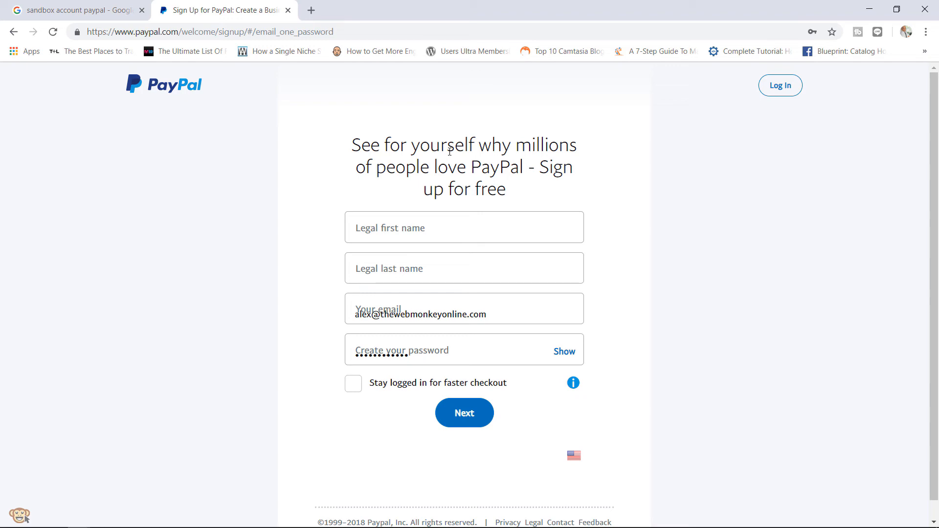
click(287, 10)
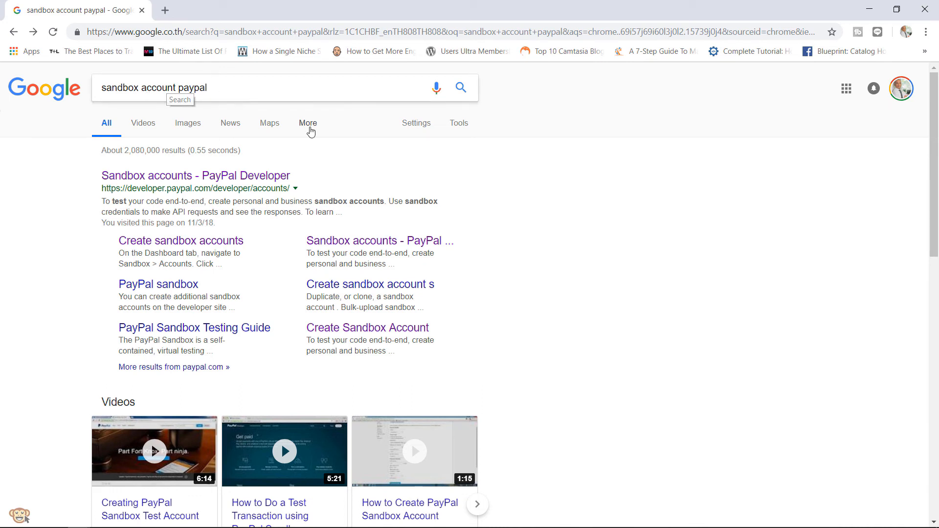
- Open the guide on creating sandbox accounts and log into the PayPal Developer dashboard
click(206, 240)
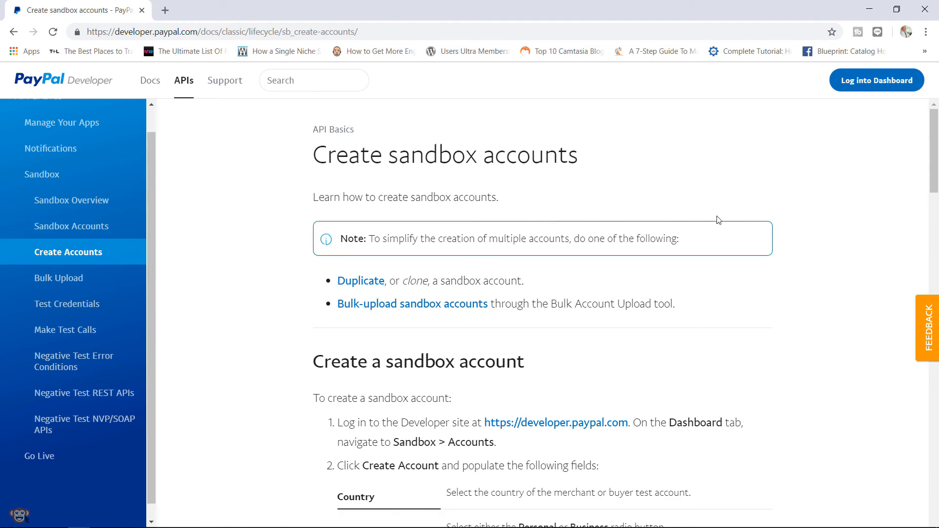
scroll(935, 181, down, 3)
scroll(935, 181, up, 3)
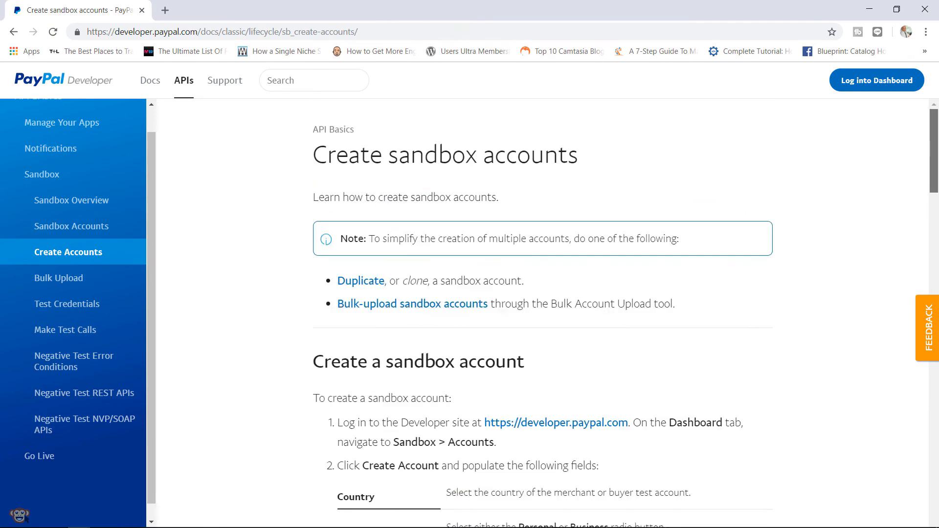
click(875, 82)
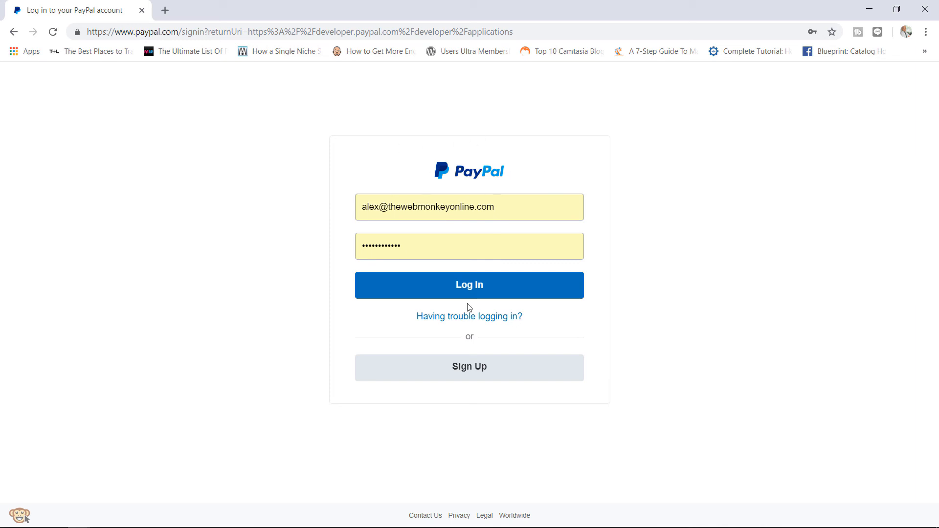
click(468, 291)
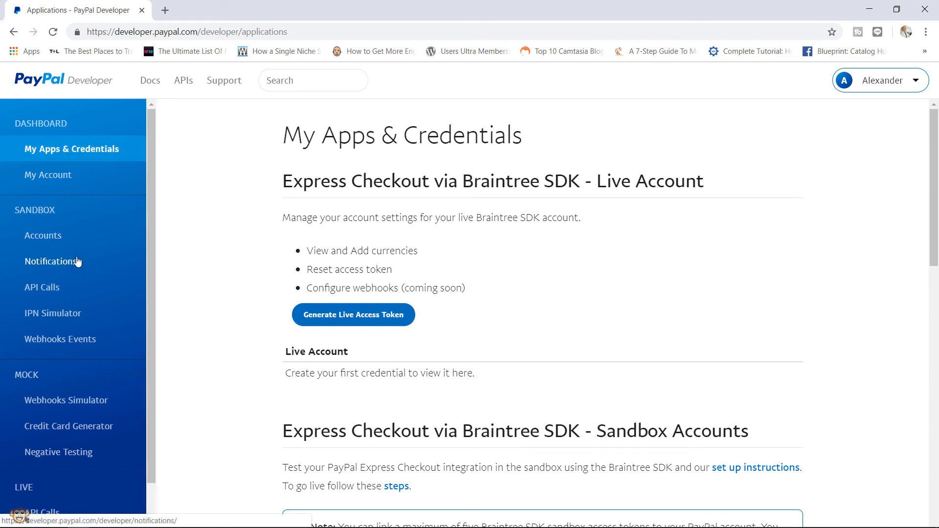
- Open the Sandbox Accounts list and look over the seven existing test accounts
click(46, 238)
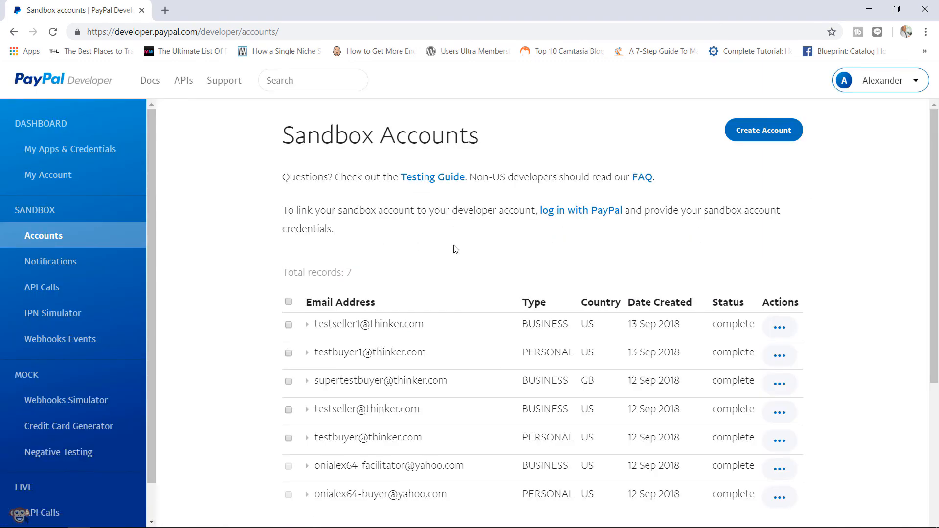
drag(932, 171, 932, 205)
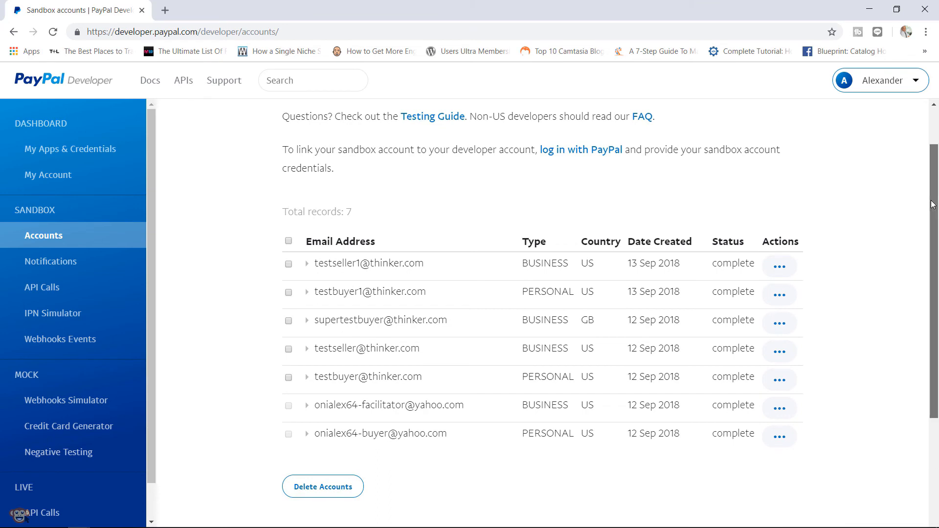
scroll(587, 317, up, 1)
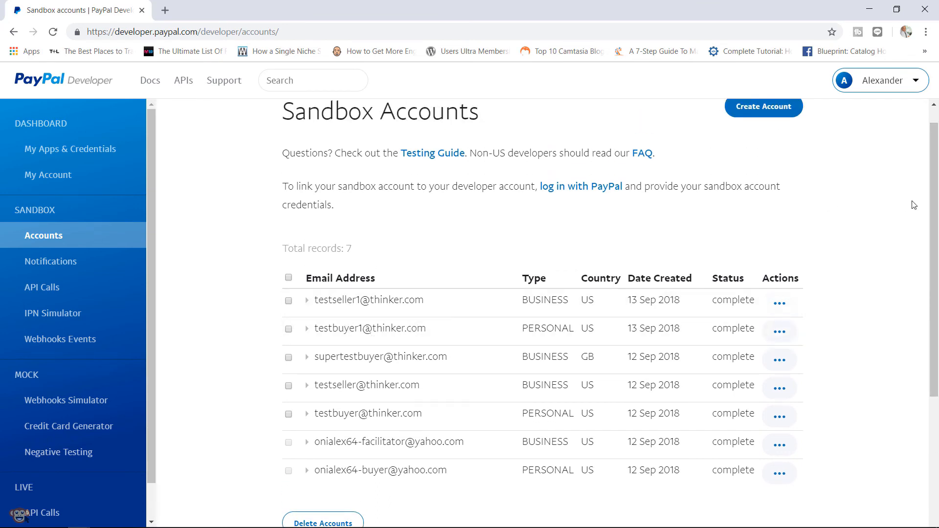
drag(935, 198, 937, 162)
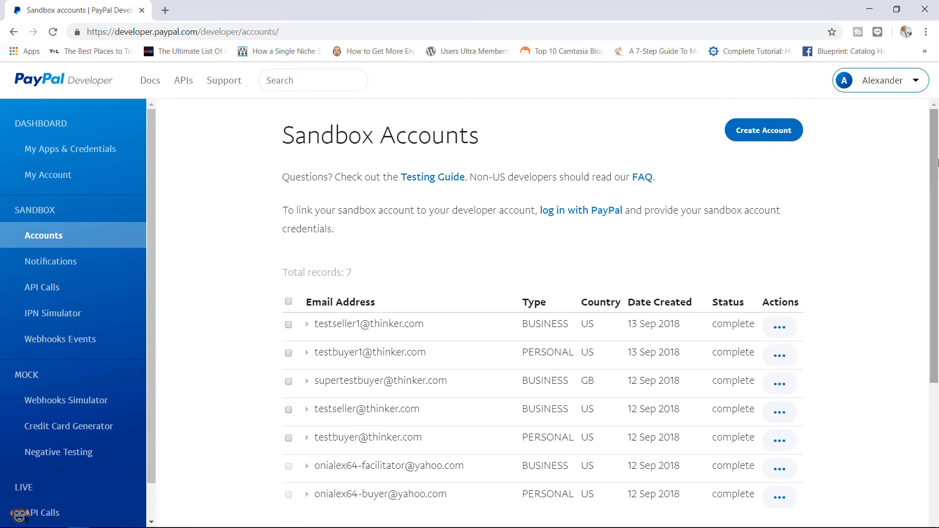
- Start a Personal United States sandbox account, changing its e-mail and setting a new password
click(742, 130)
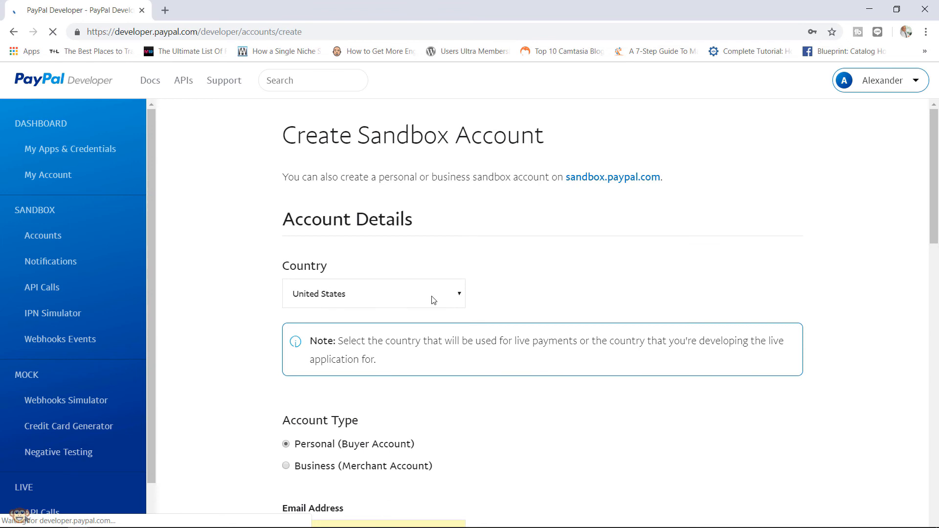
drag(931, 203, 931, 226)
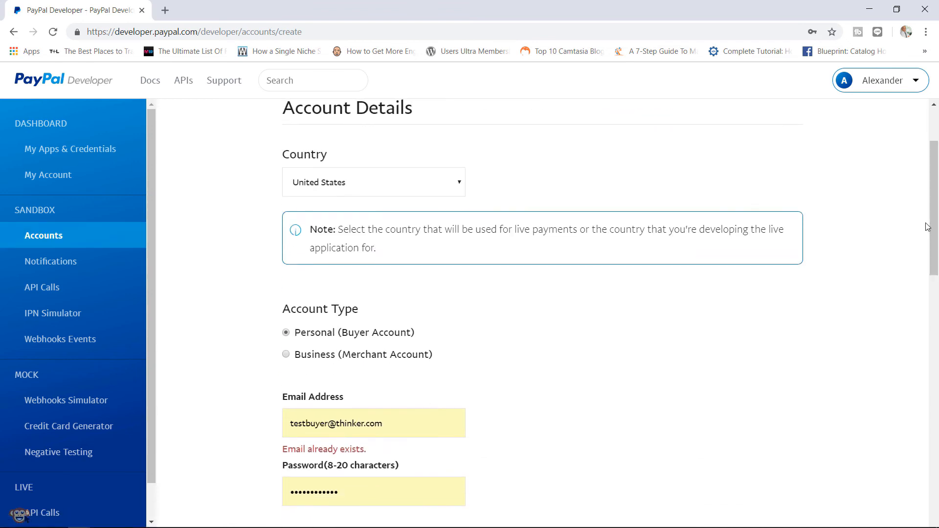
click(459, 193)
click(450, 192)
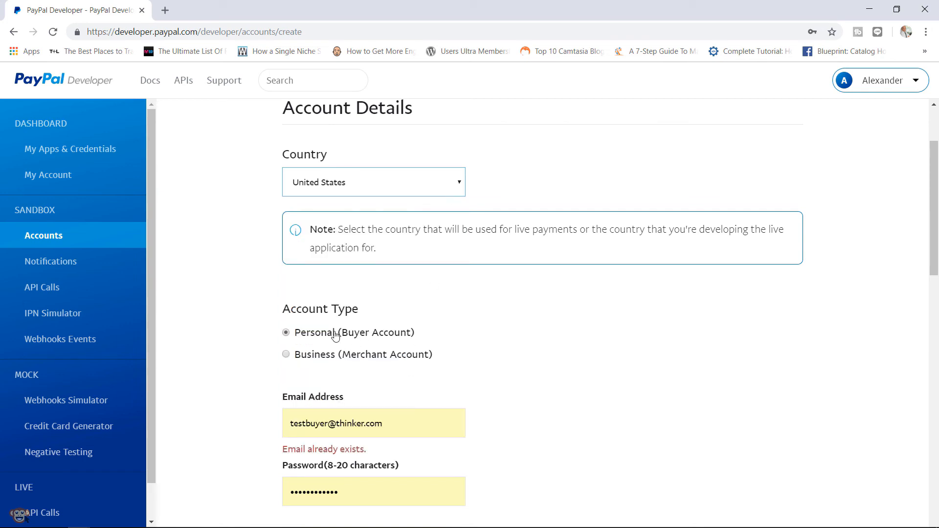
drag(938, 254, 929, 308)
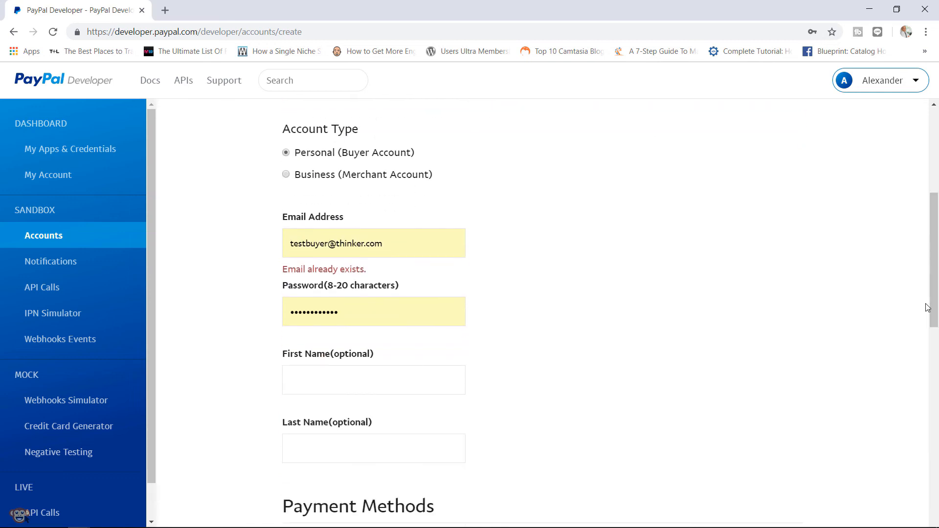
click(328, 241)
text(2)
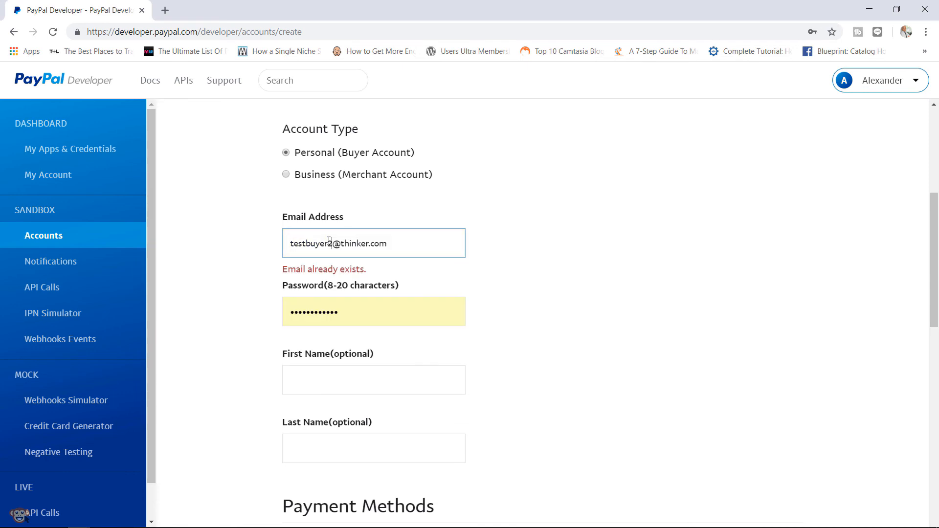
click(350, 312)
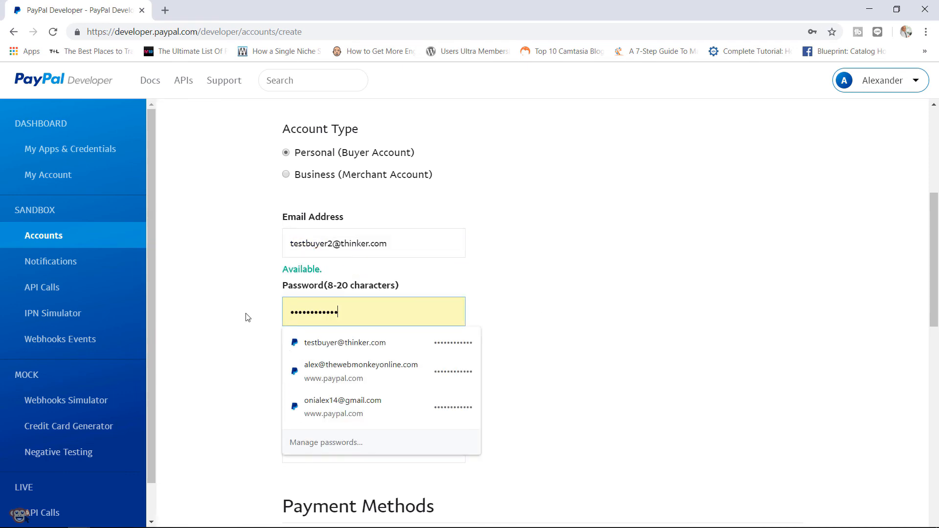
key(BackSpace)
key(BackSpace)
key(BackSpace)
key(BackSpace)
key(BackSpace)
key(BackSpace)
key(BackSpace)
key(BackSpace)
key(BackSpace)
key(BackSpace)
key(BackSpace)
key(BackSpace)
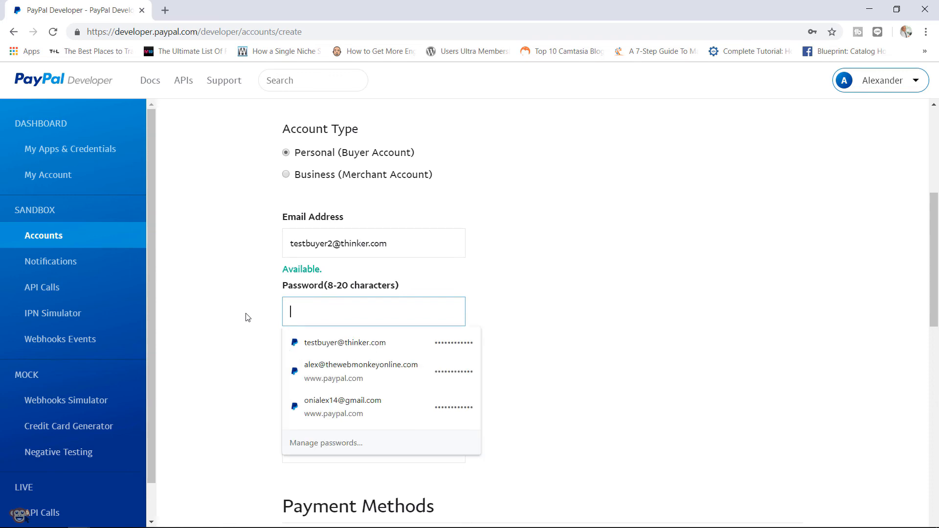
text(•••••••)
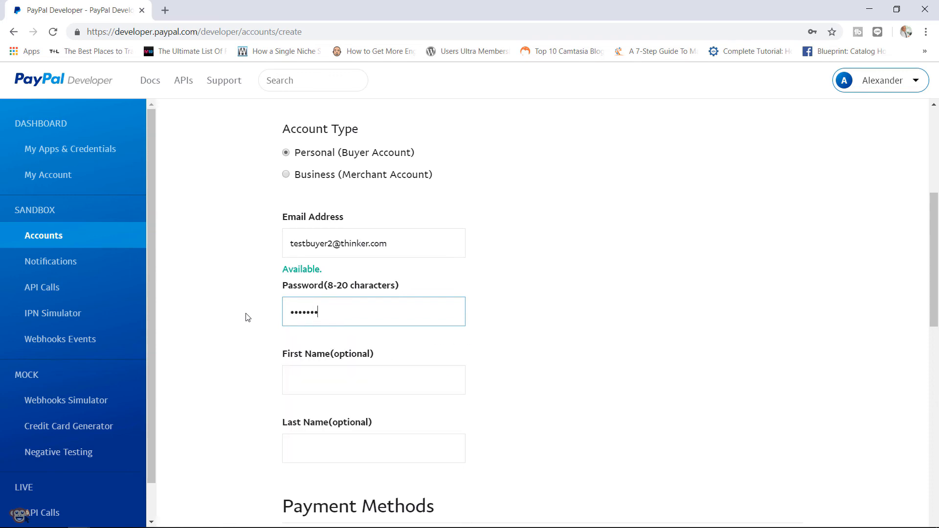
text(•••••)
click(560, 377)
- Give it a 100000 PayPal Balance, keep Visa as the card type, and create the account
drag(932, 221, 909, 316)
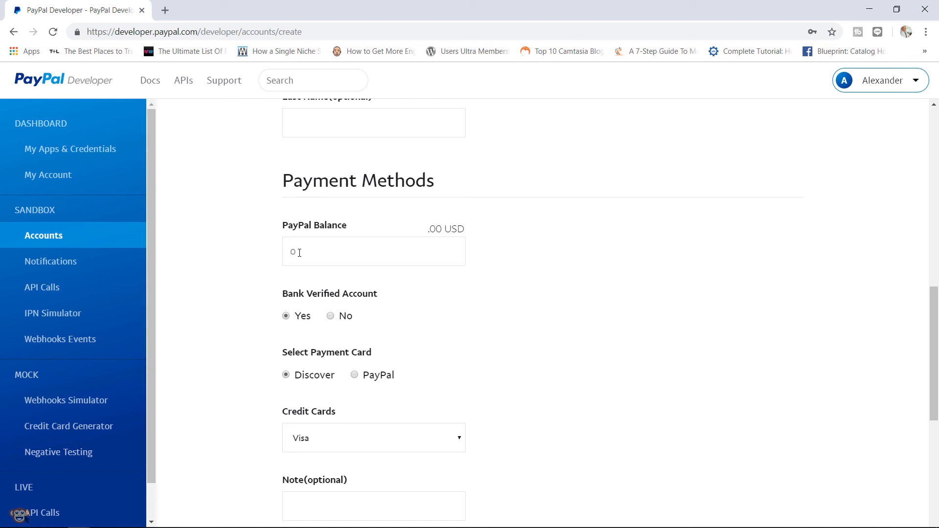
click(300, 253)
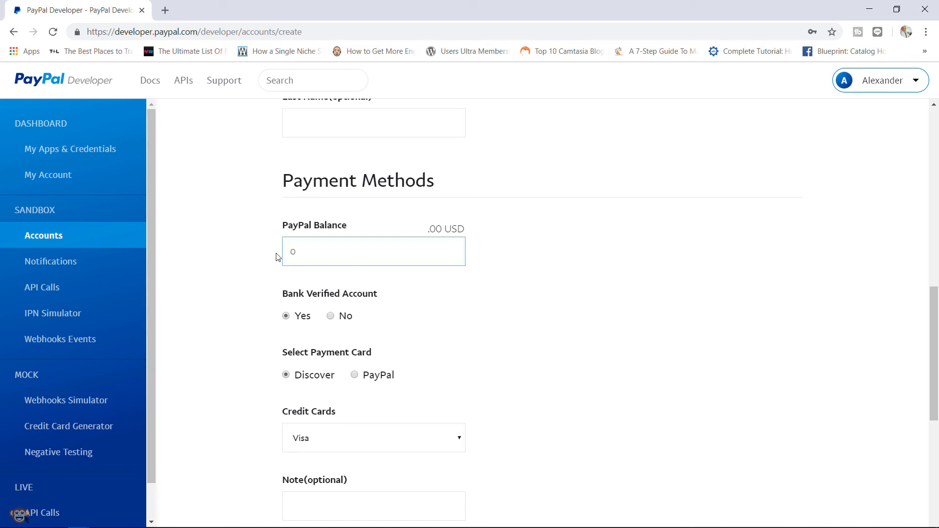
text(100000)
click(507, 322)
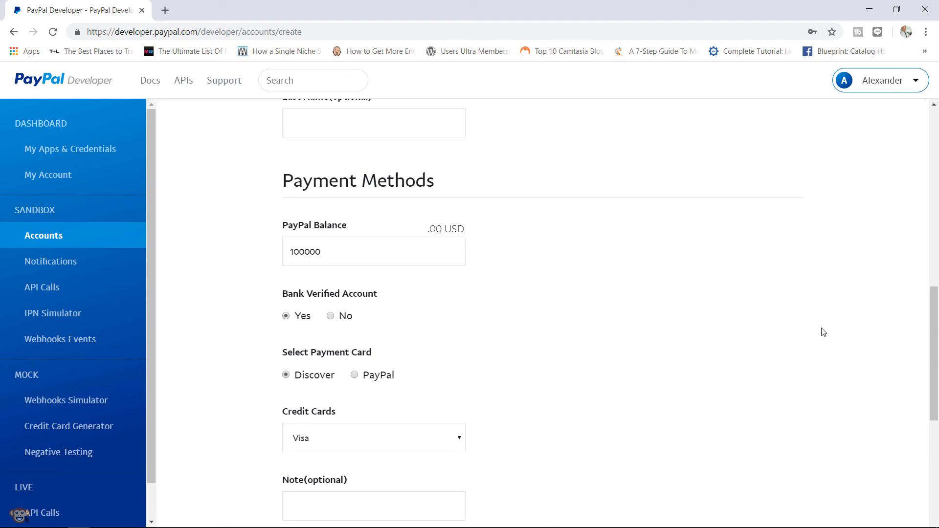
drag(932, 326, 923, 374)
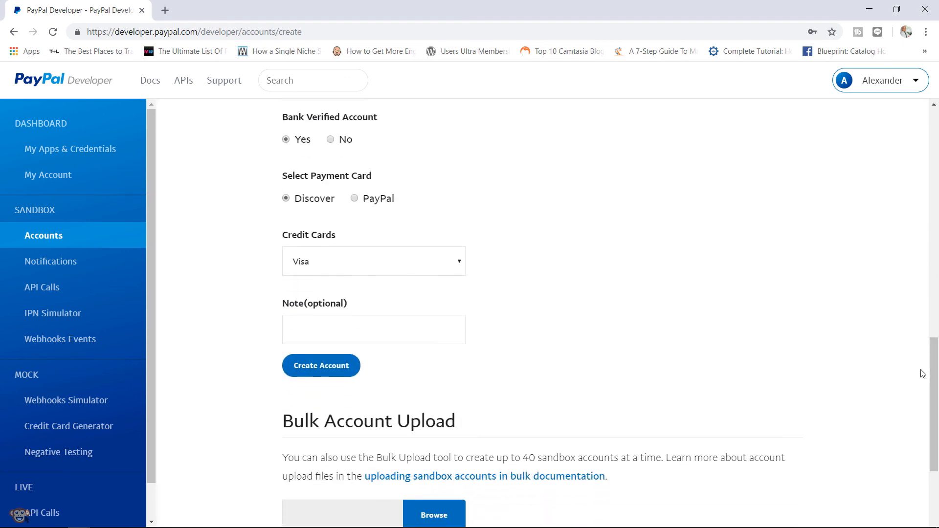
click(406, 268)
click(408, 271)
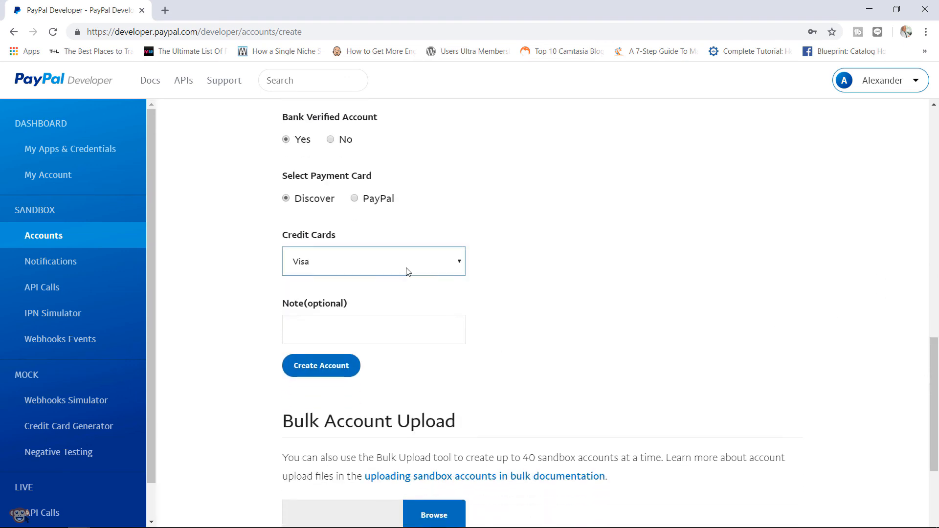
mouse_move(934, 349)
mouse_down()
mouse_move(935, 389)
mouse_move(933, 336)
mouse_up()
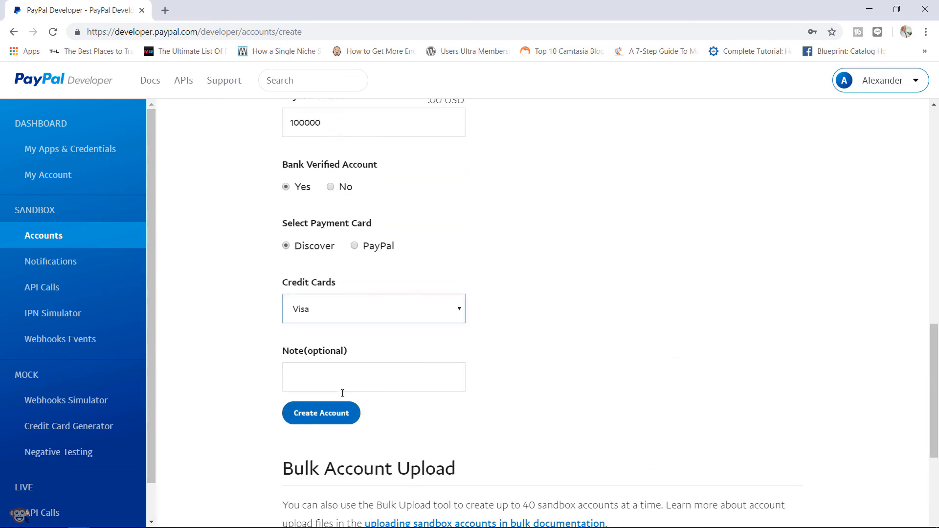
click(326, 415)
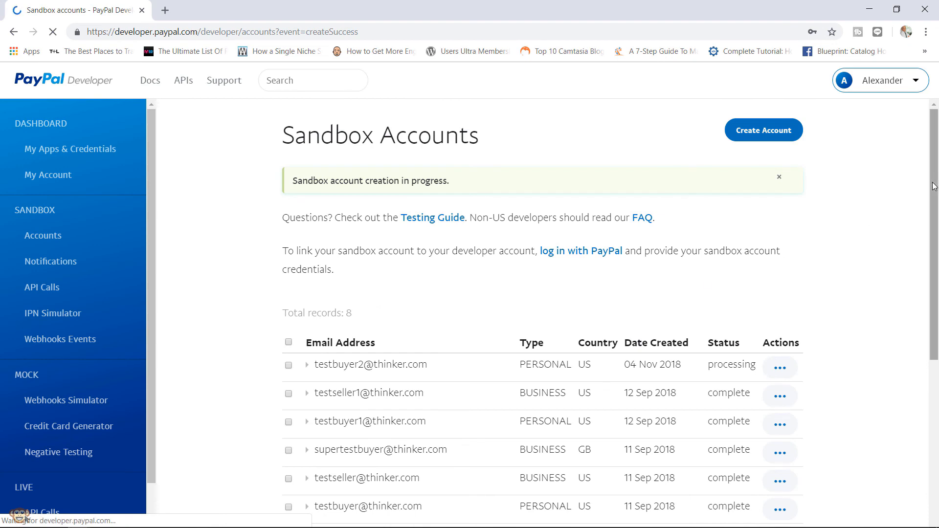
drag(932, 197, 932, 245)
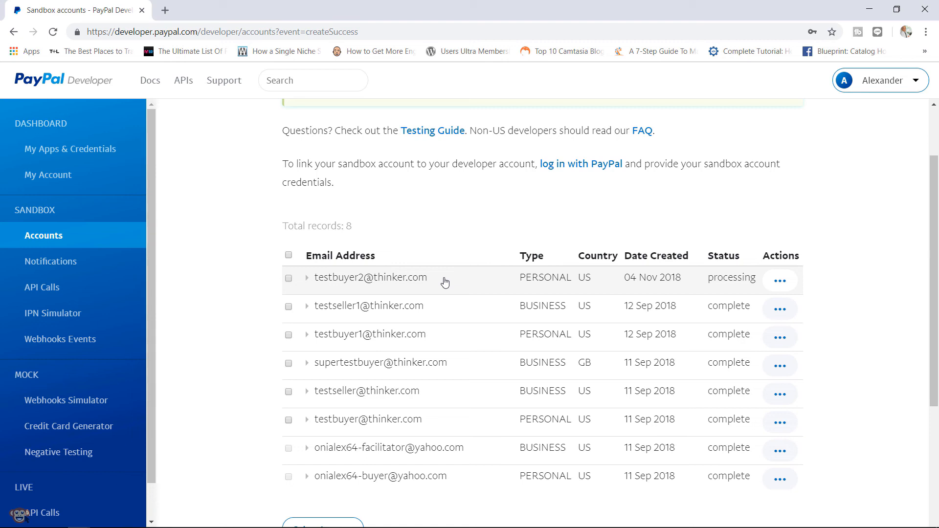
drag(934, 189, 938, 128)
- Start another sandbox account with a seller2 e-mail name and a new password
click(765, 130)
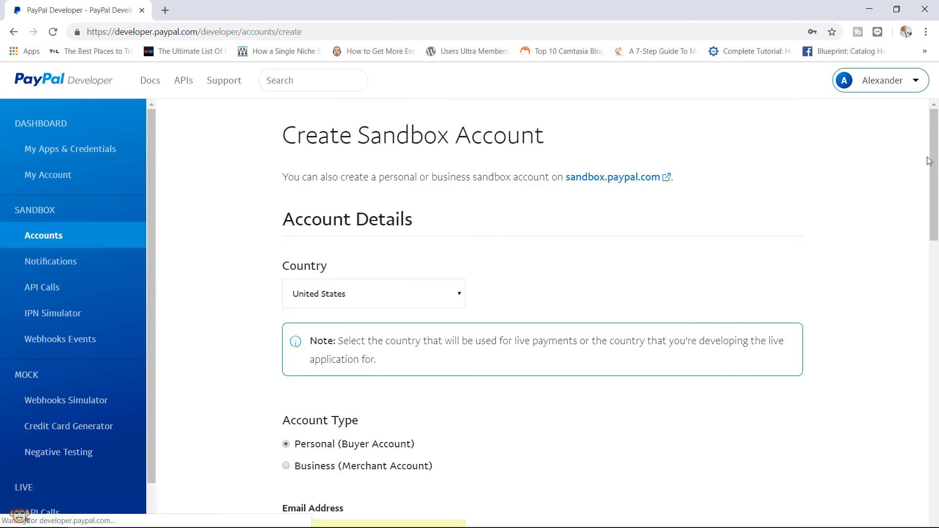
scroll(935, 155, down, 5)
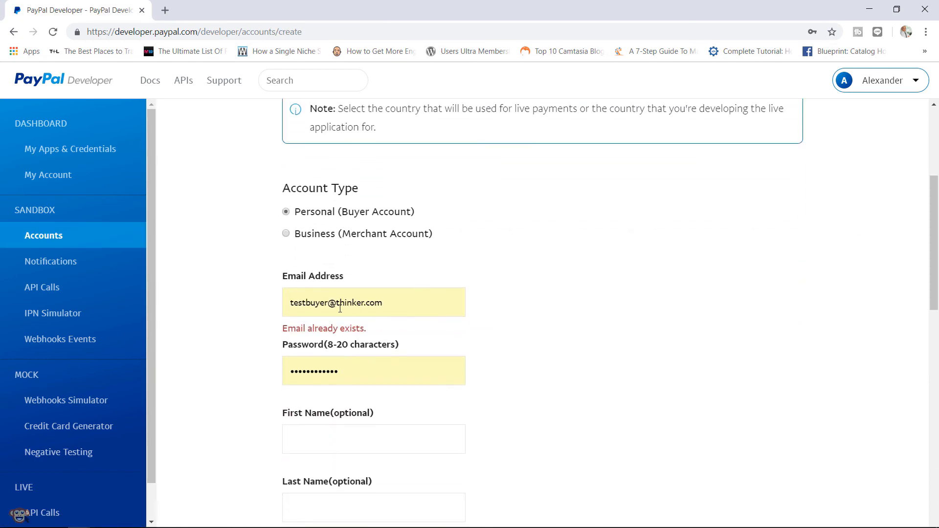
click(327, 304)
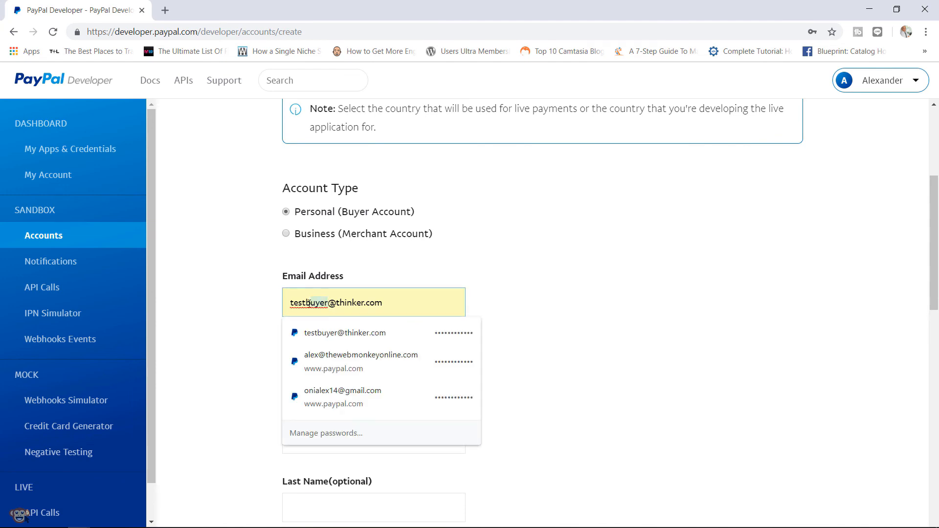
key(BackSpace)
text(seller2)
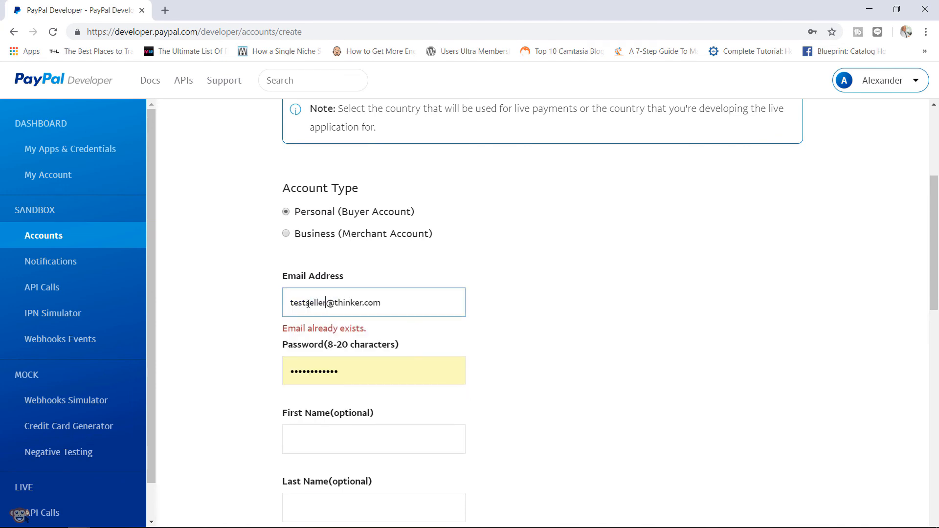
click(602, 323)
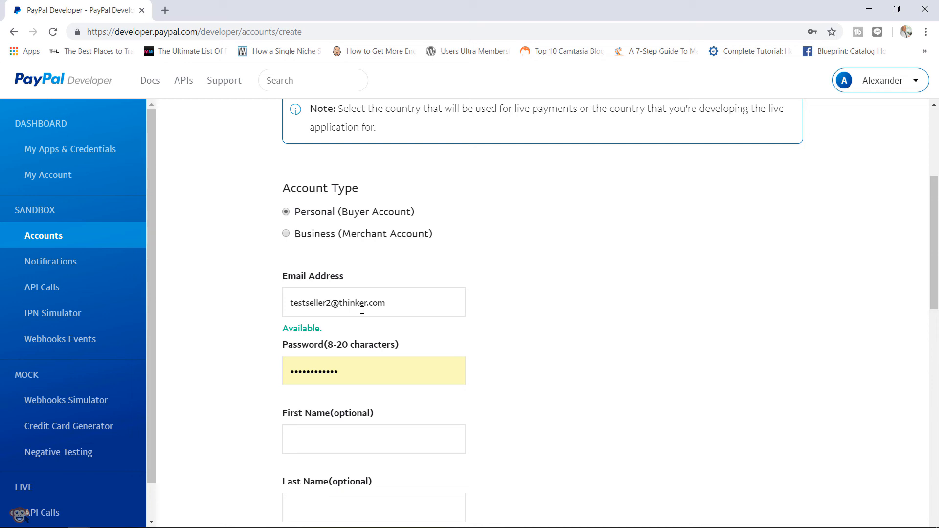
drag(395, 304, 283, 309)
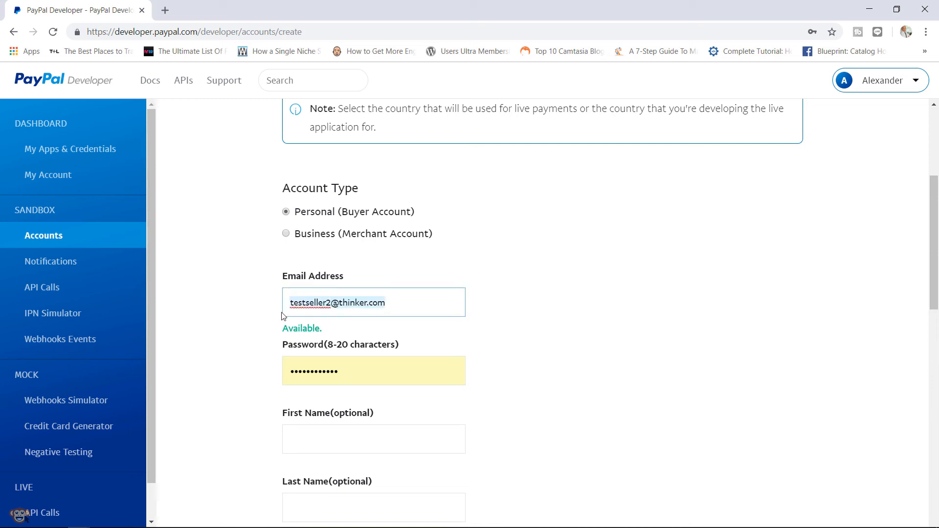
drag(350, 367, 232, 385)
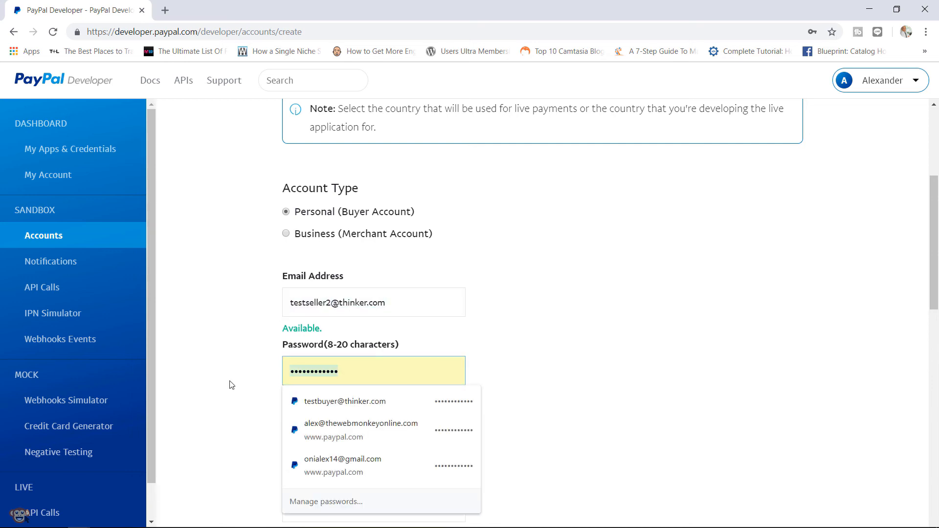
text(•••••••••••••)
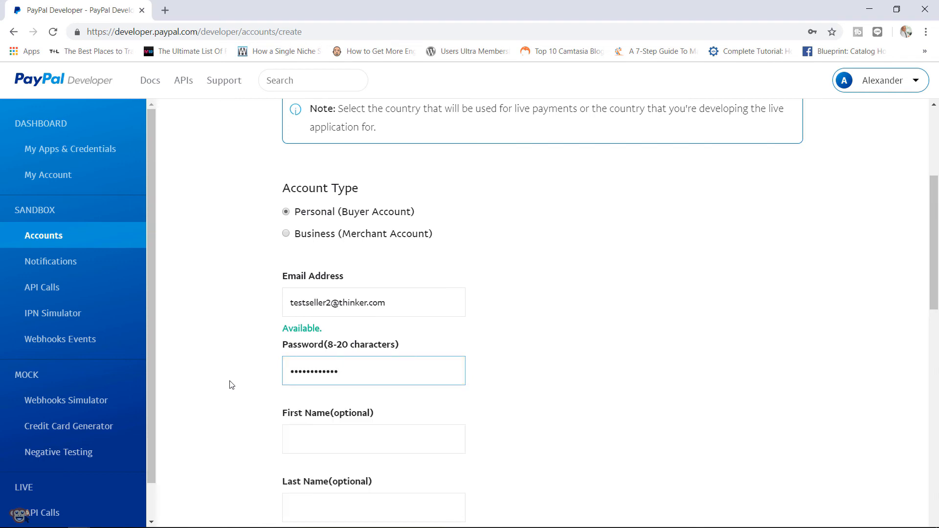
- Set its starting PayPal Balance to 20000 and create the account
scroll(934, 206, up, 3)
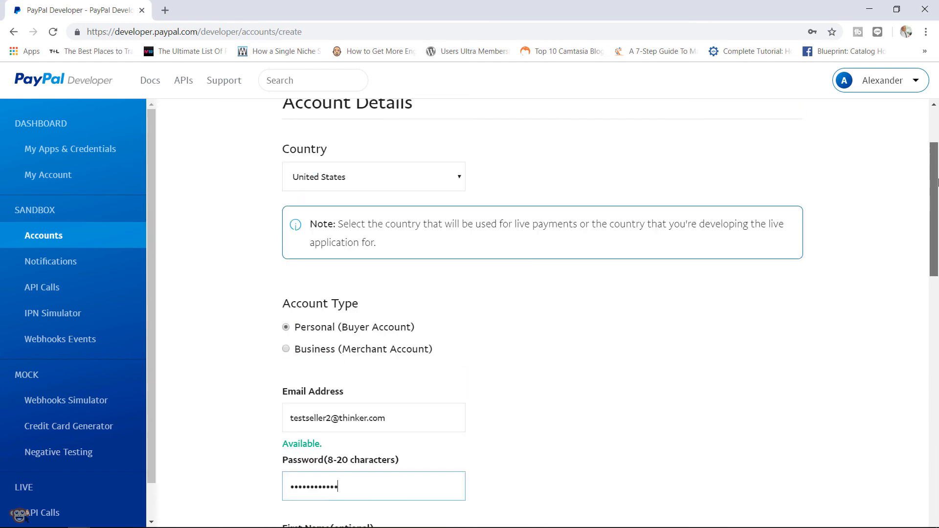
drag(936, 182, 913, 344)
click(292, 197)
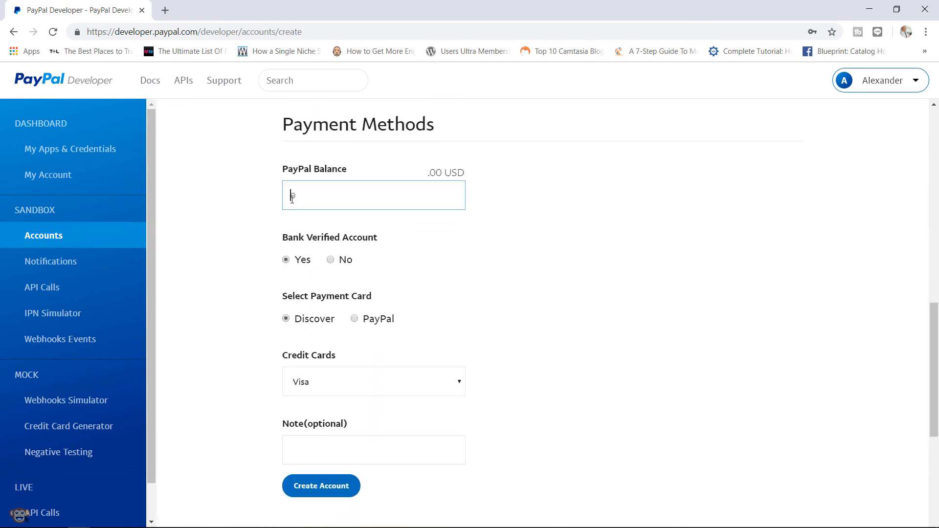
text(20000)
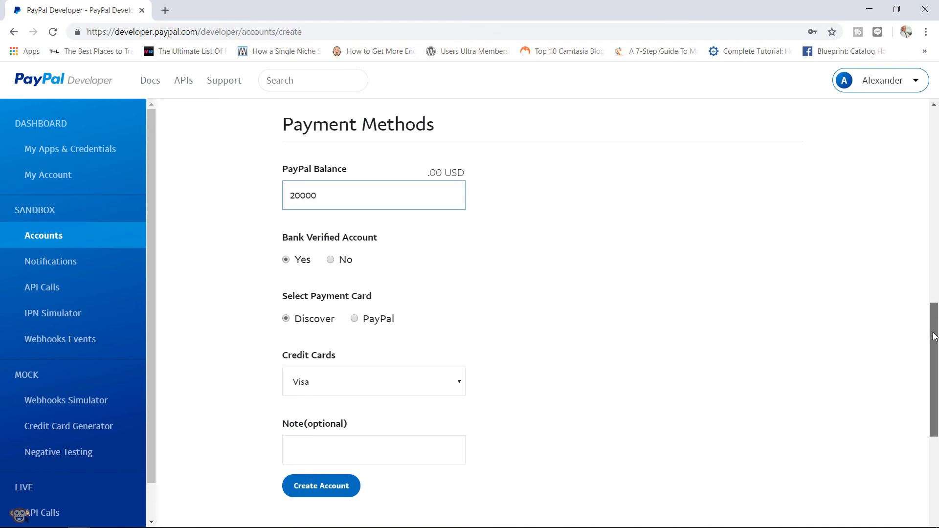
drag(934, 326, 933, 373)
click(338, 327)
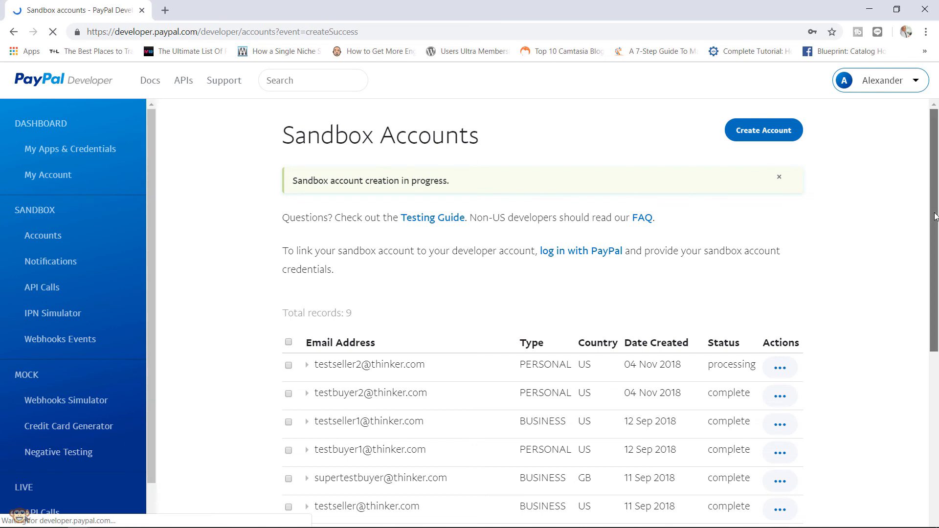
- Reload Sandbox Accounts to confirm all 9 accounts show complete, then go back to Ecommerce Options
scroll(590, 290, down, 2)
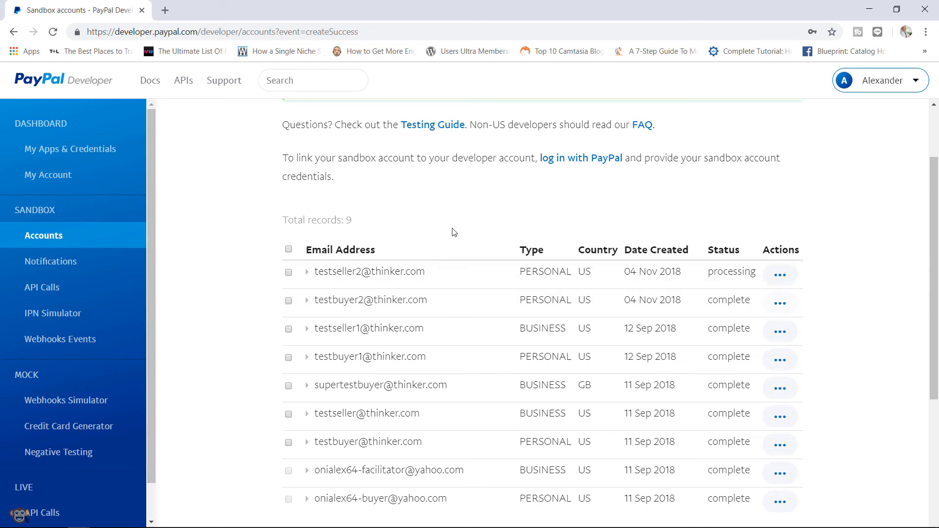
click(58, 37)
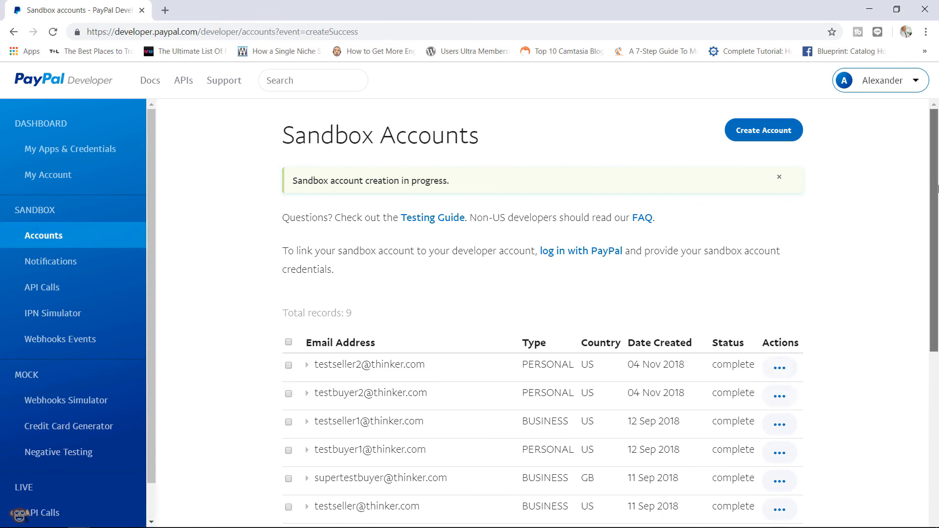
scroll(926, 220, down, 2)
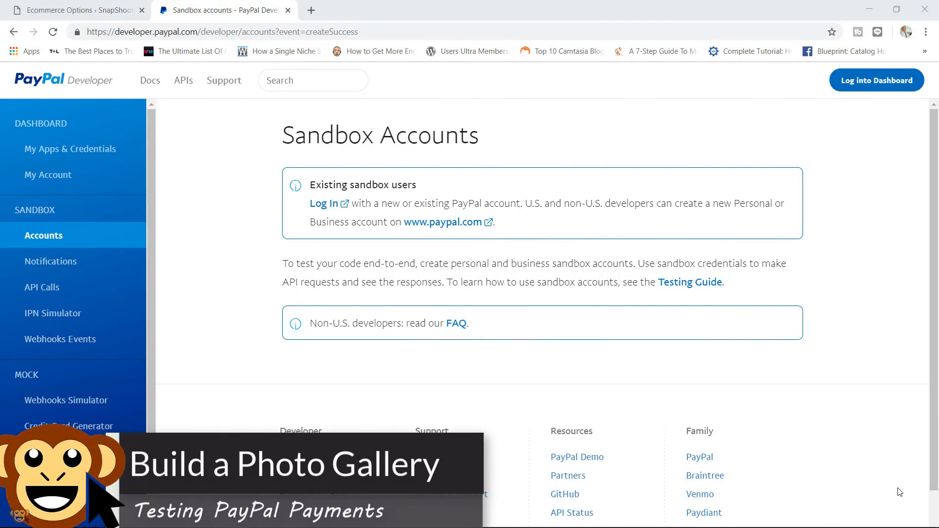
click(77, 8)
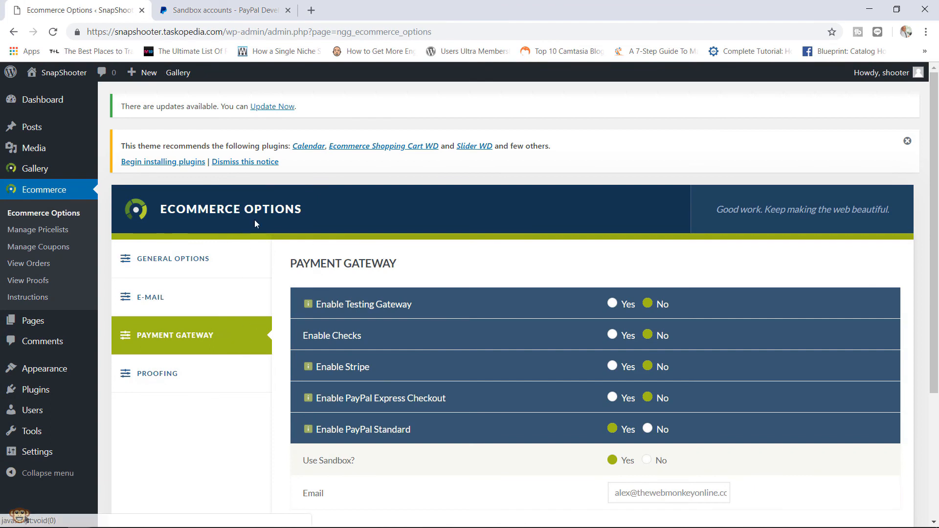
- Replace the PayPal Standard email with the testseller2 sandbox address and save the options
scroll(383, 290, down, 3)
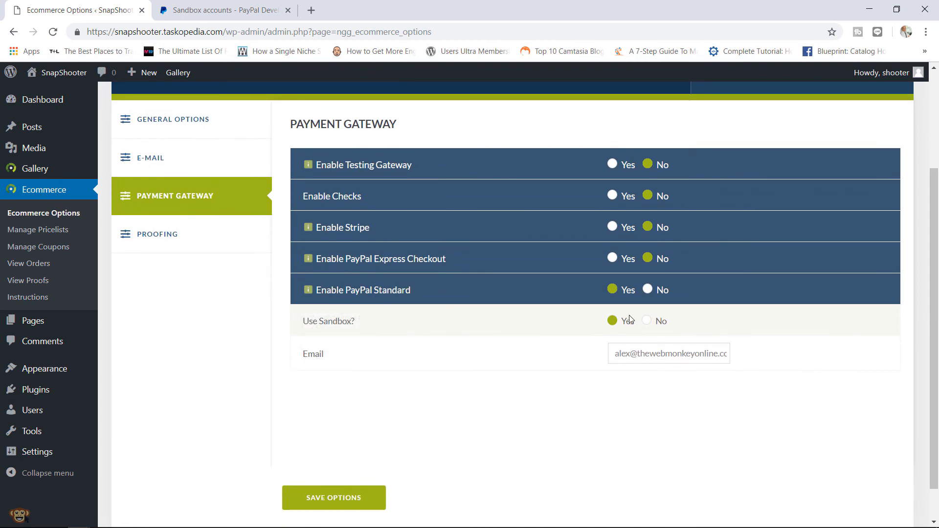
click(623, 353)
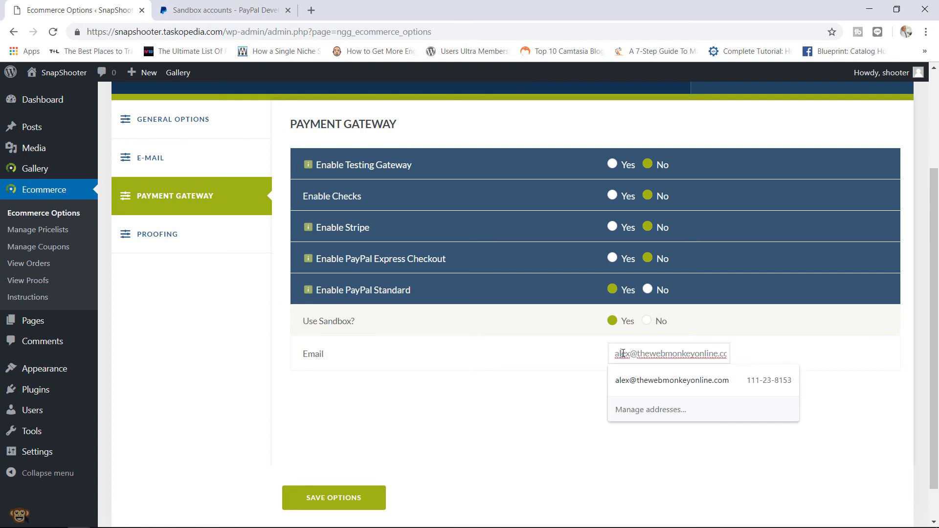
triple_click(623, 353)
key(BackSpace)
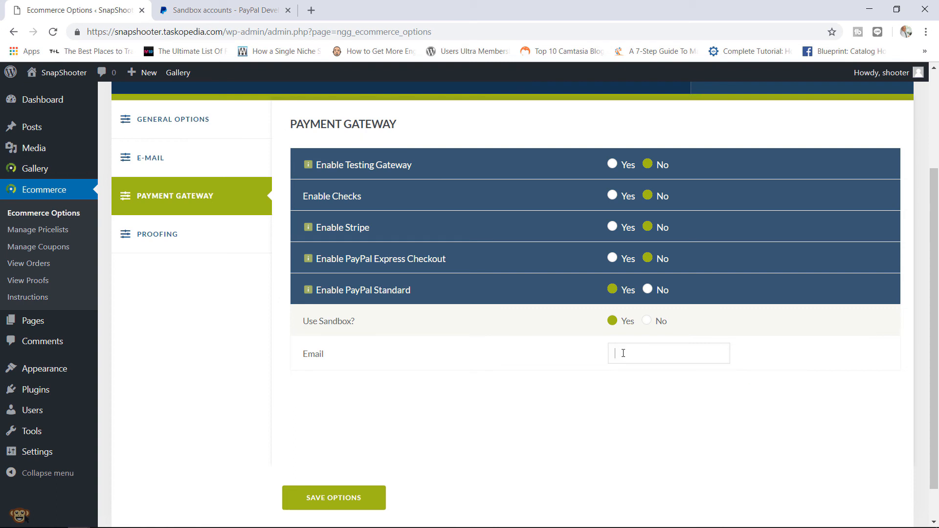
text(test)
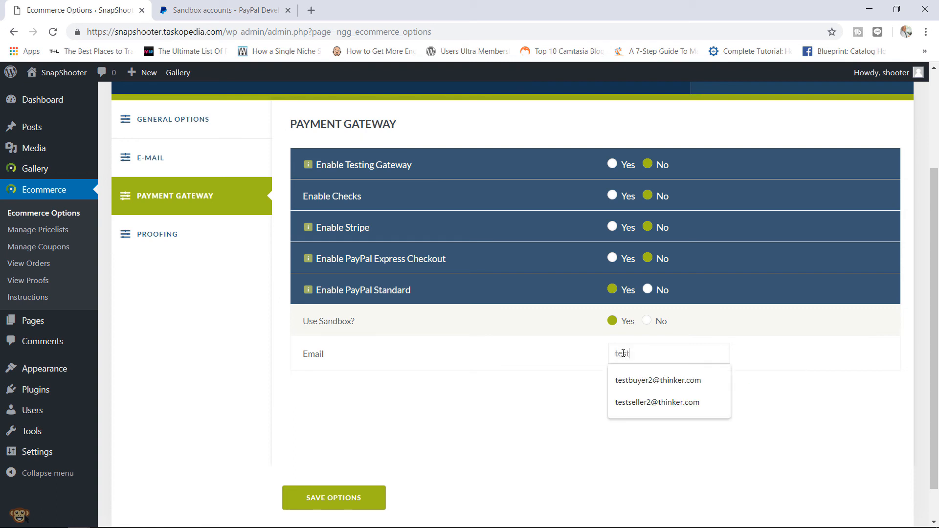
key(Down)
key(Down)
key(Return)
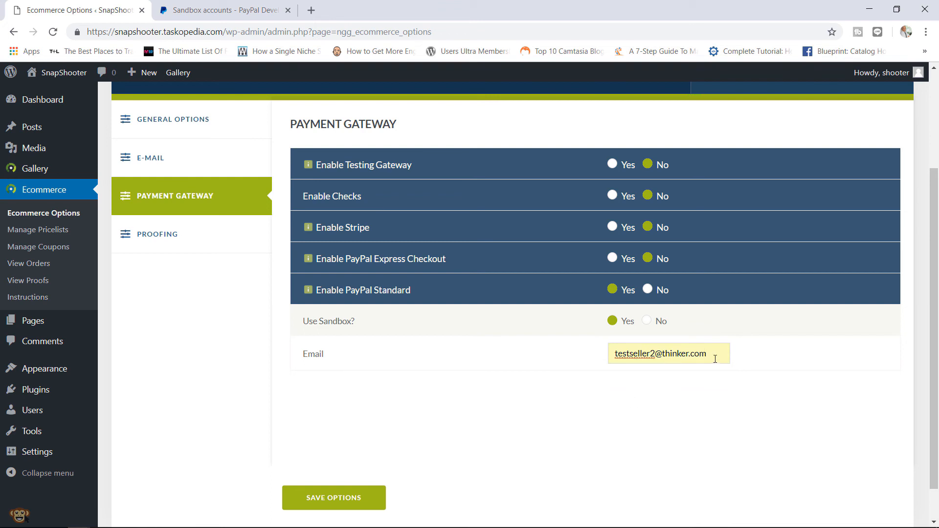
drag(715, 359, 642, 355)
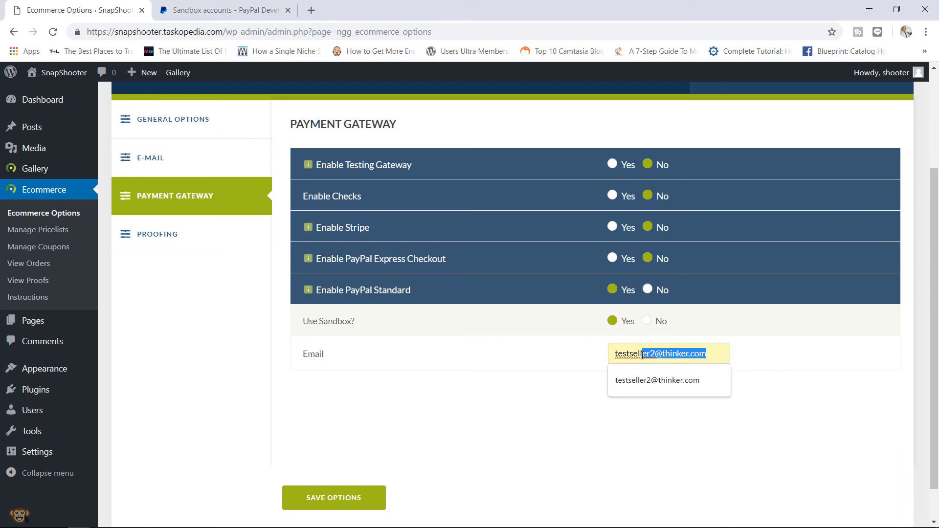
click(630, 355)
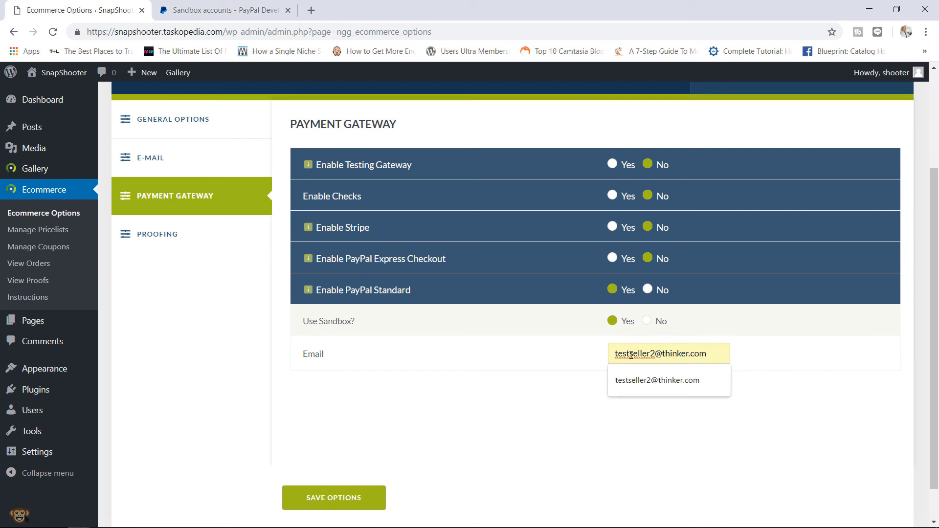
click(467, 430)
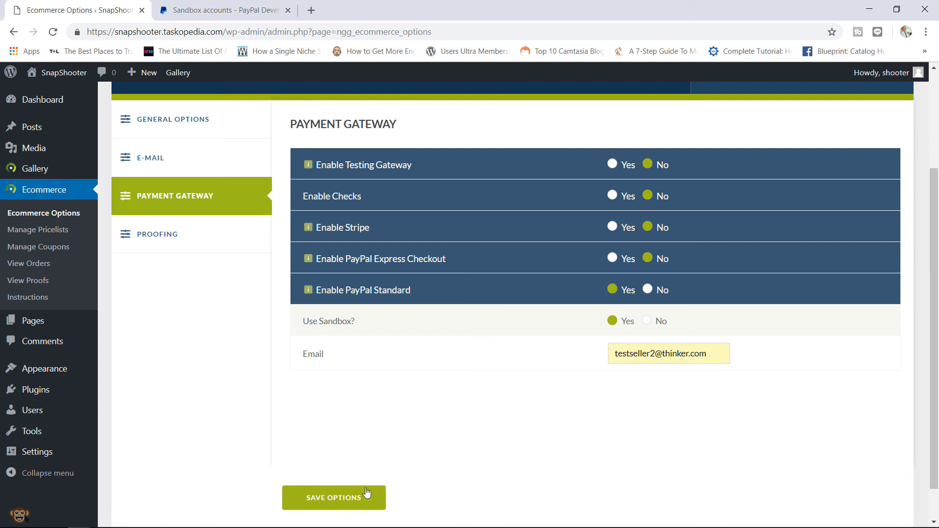
click(345, 498)
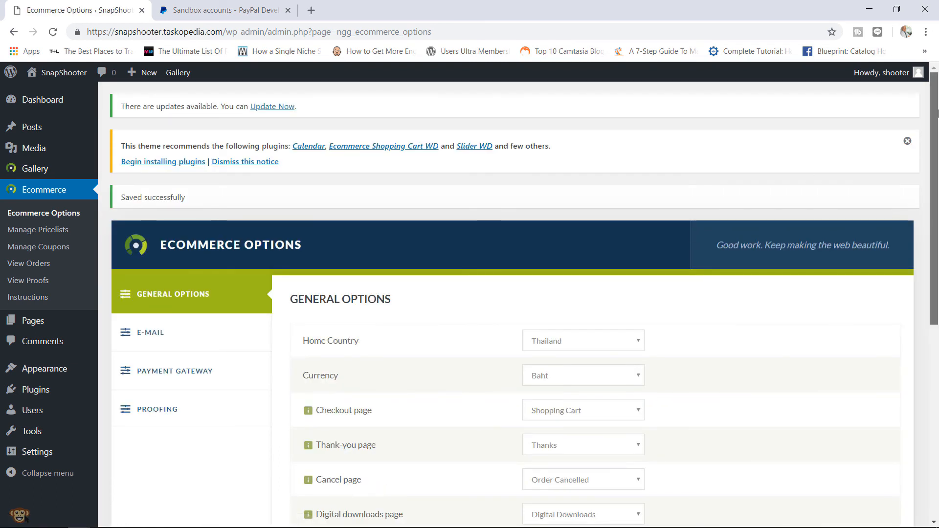
drag(937, 114, 932, 196)
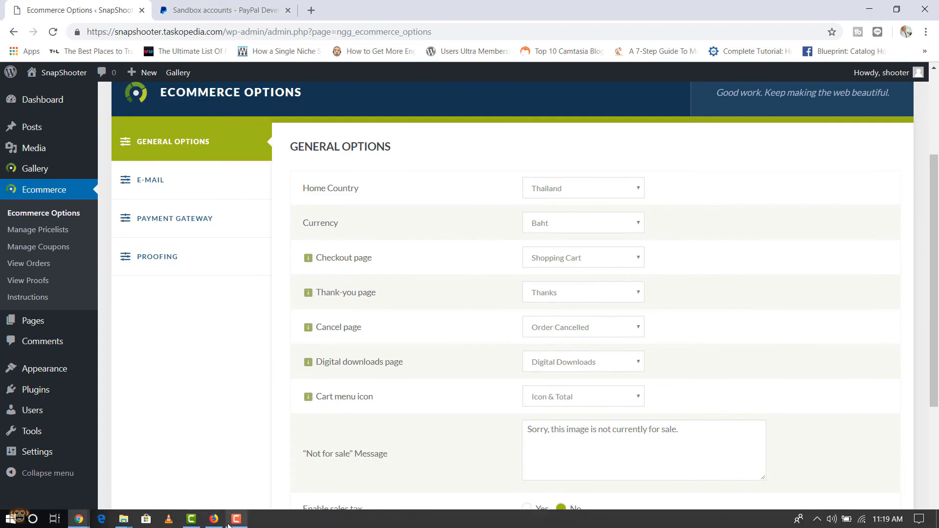
- Add the first People photo's Full Size download (฿9.99) to the cart, then open the banana-leaf photo
click(214, 519)
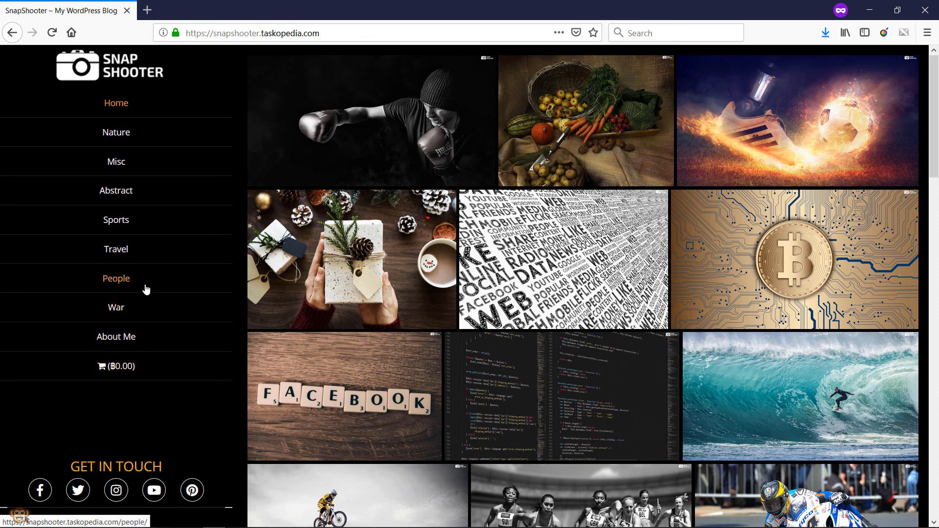
click(125, 283)
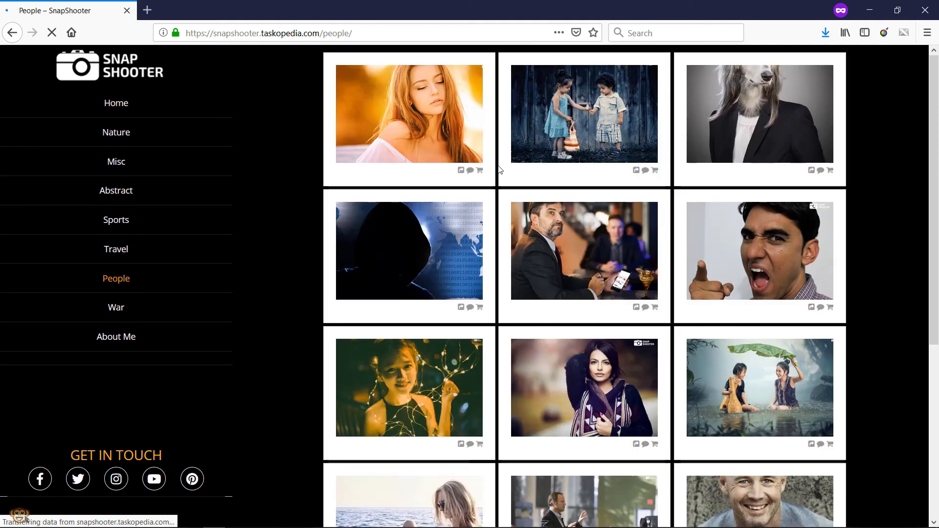
click(415, 120)
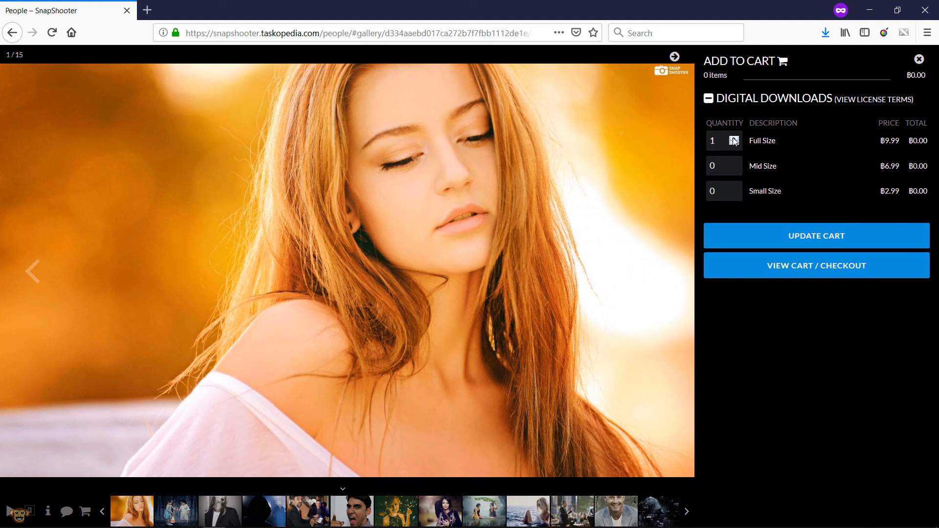
click(802, 239)
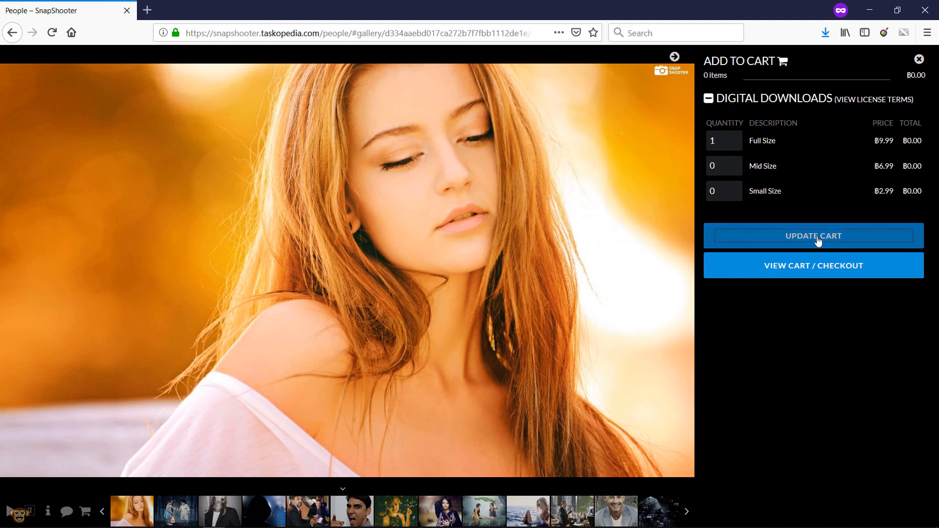
click(920, 60)
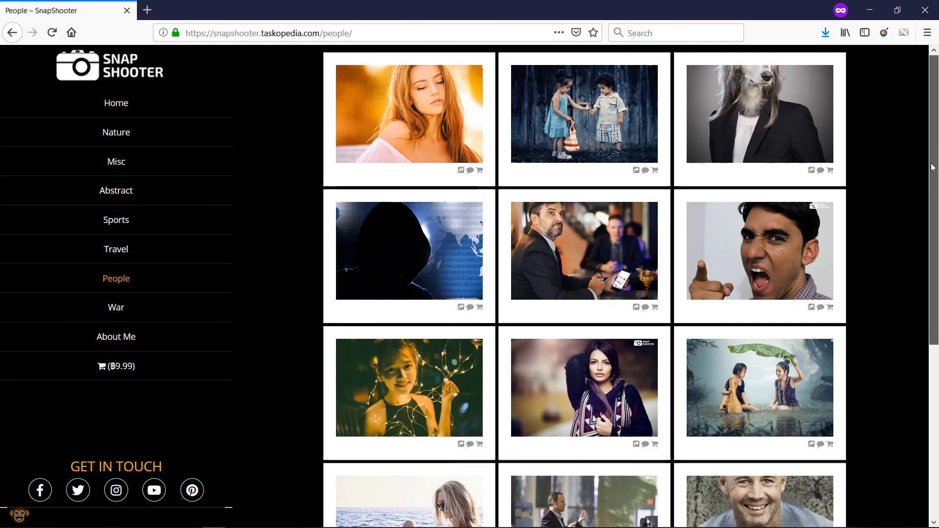
drag(931, 165, 929, 216)
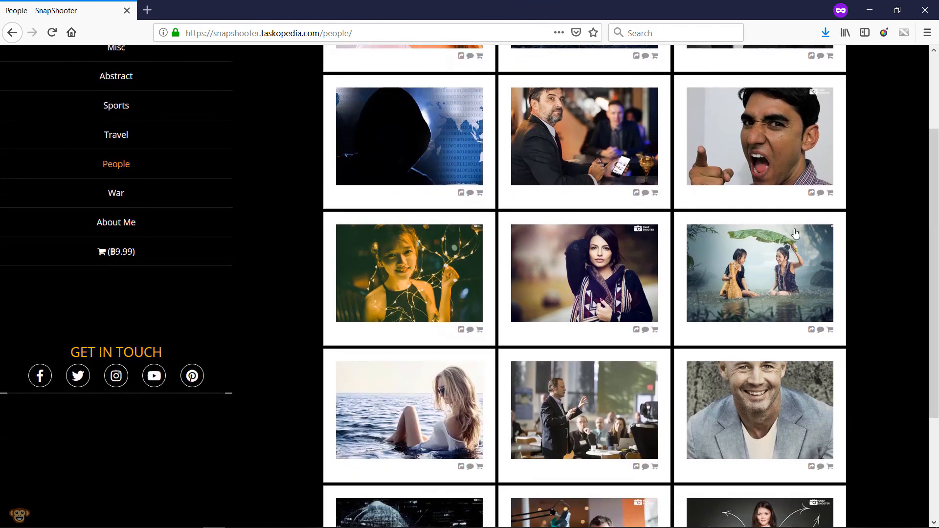
click(766, 266)
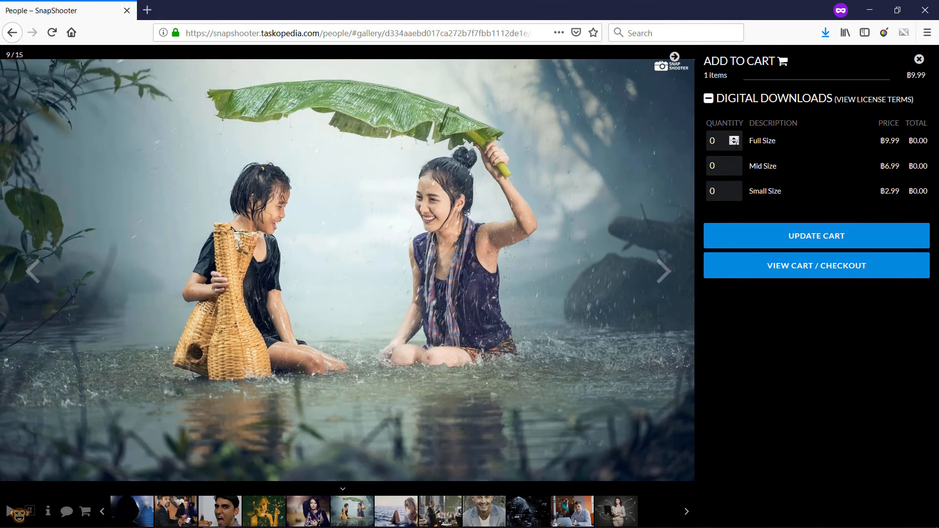
- Add the banana-leaf photo in Full and Small Size to the cart
click(734, 189)
click(808, 236)
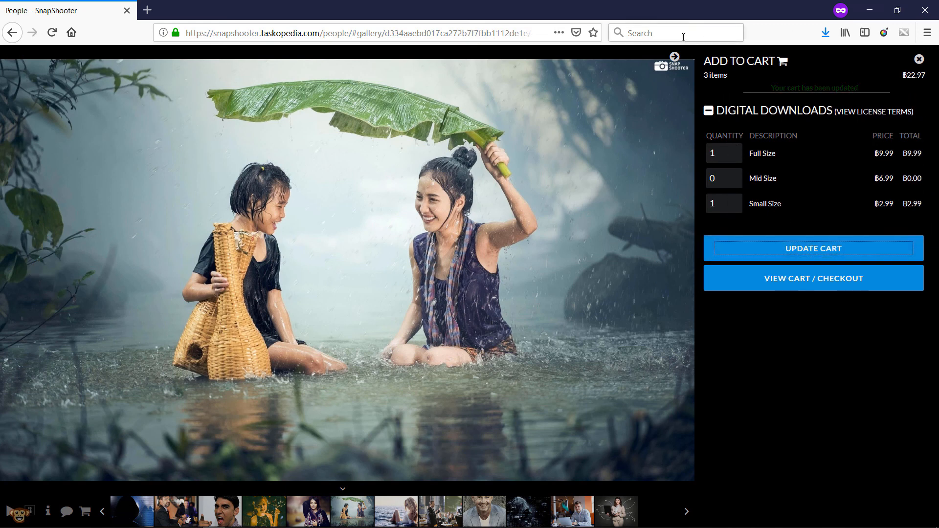
click(920, 59)
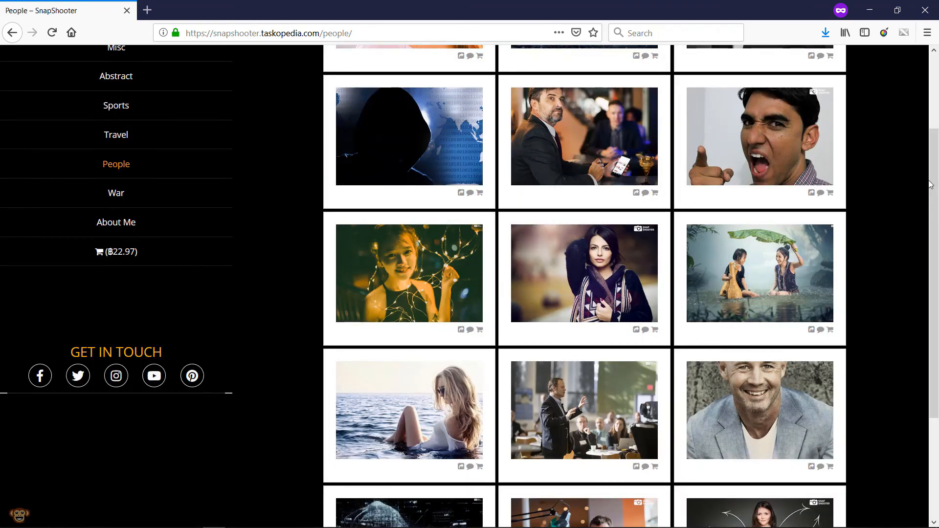
- Add the entrepreneur photo in Full Size and view the four-item ฿32.96 cart
scroll(922, 313, down, 3)
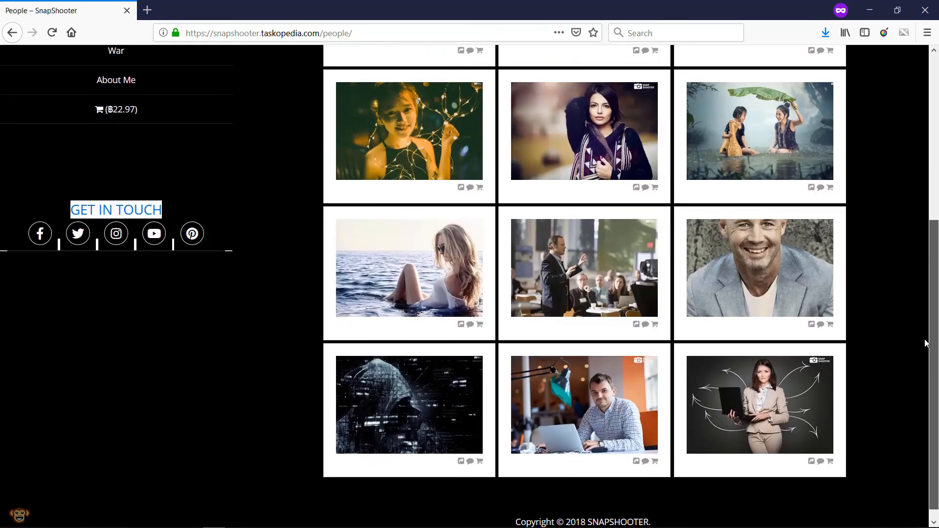
click(591, 386)
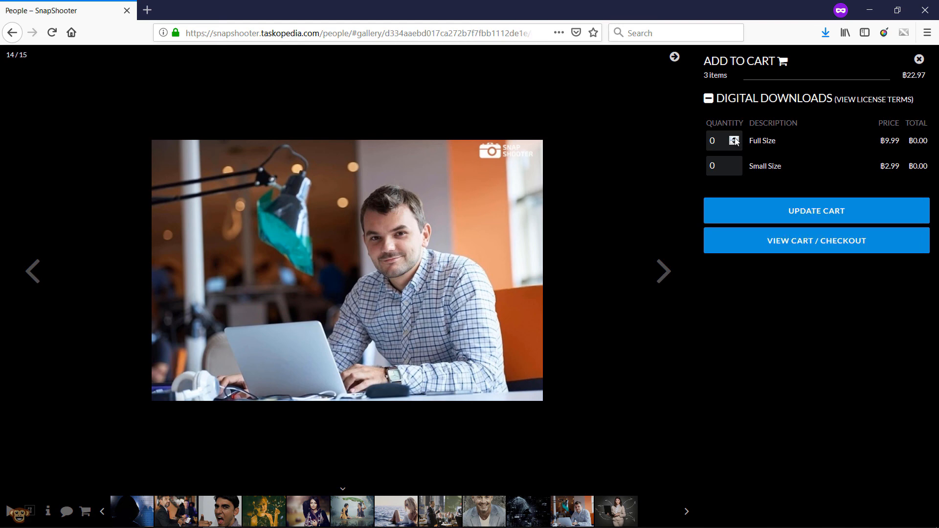
click(794, 216)
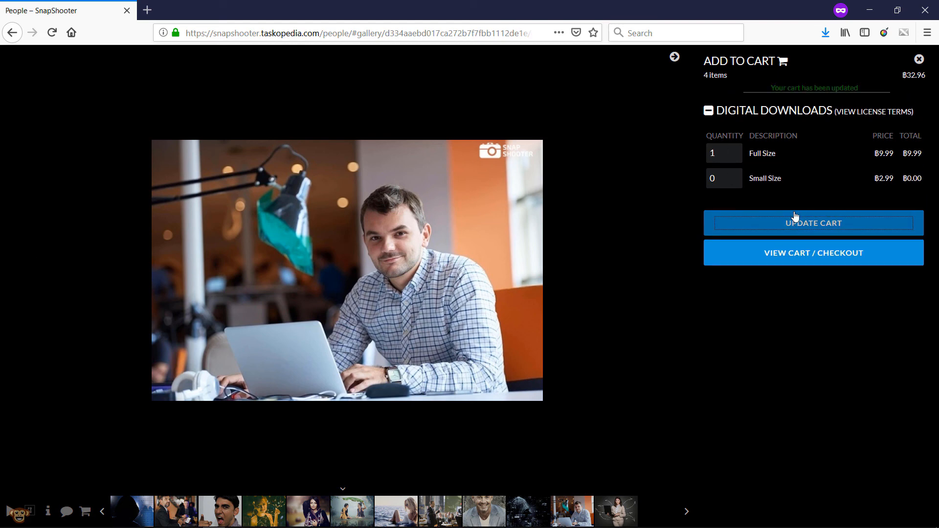
click(817, 254)
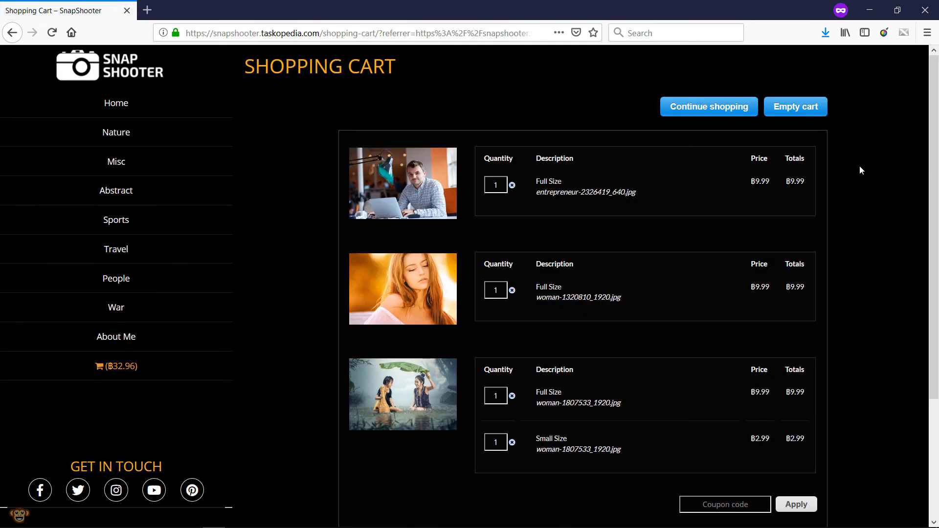
- Pay for the ฿32.96 cart with PayPal
drag(931, 191, 917, 310)
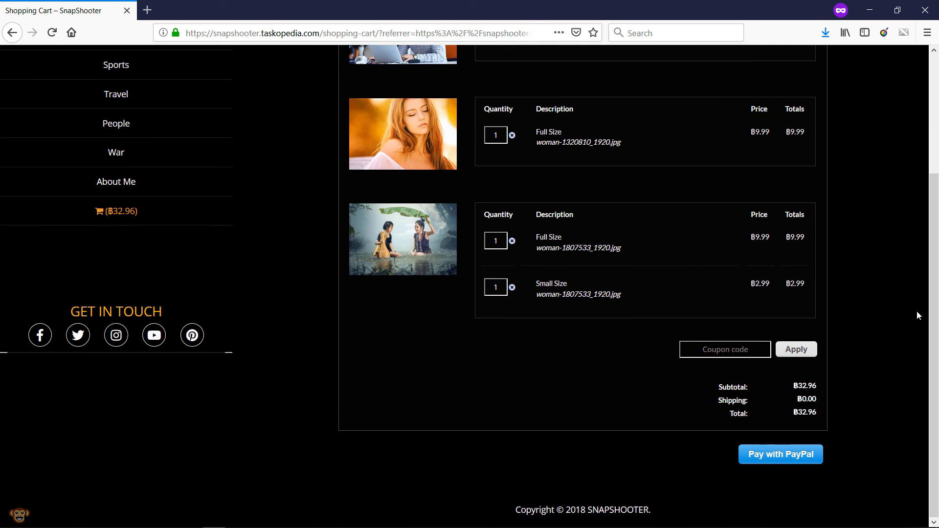
click(790, 456)
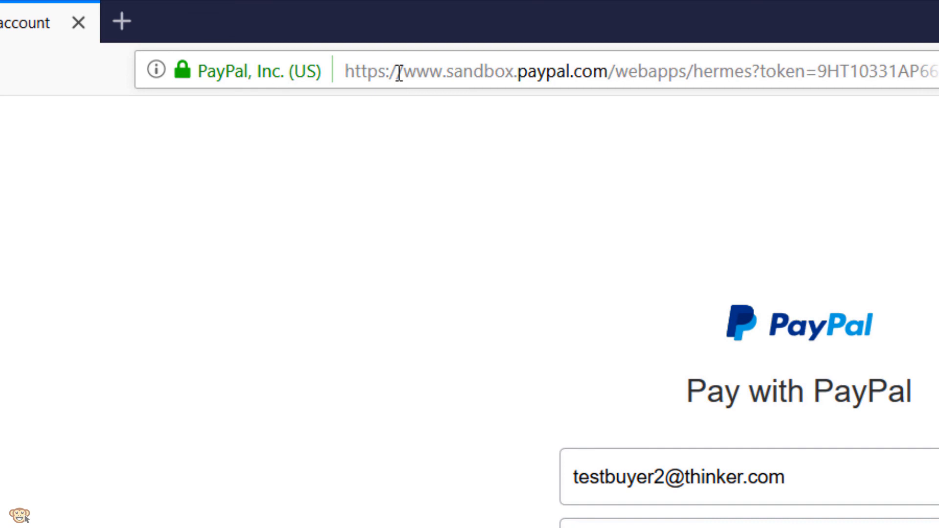
- Log in to the PayPal Sandbox test buyer account with its password
drag(399, 72, 524, 76)
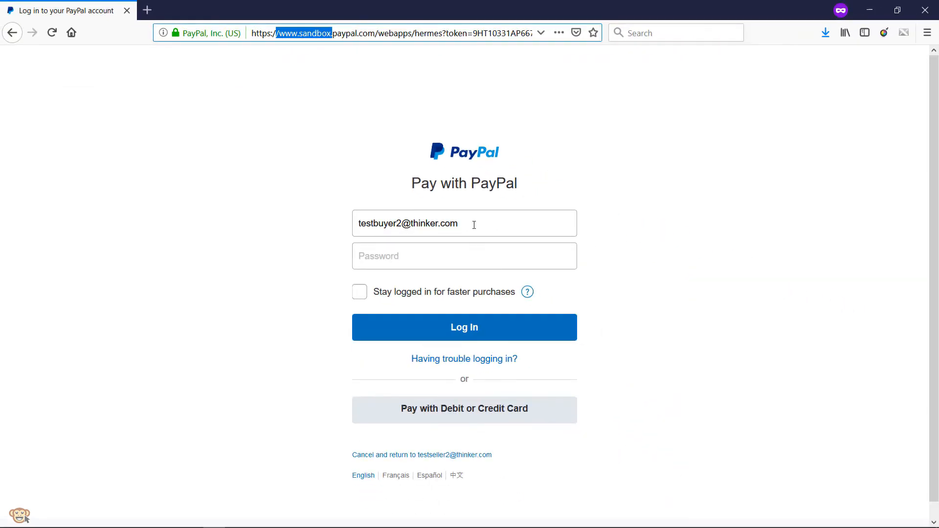
click(460, 224)
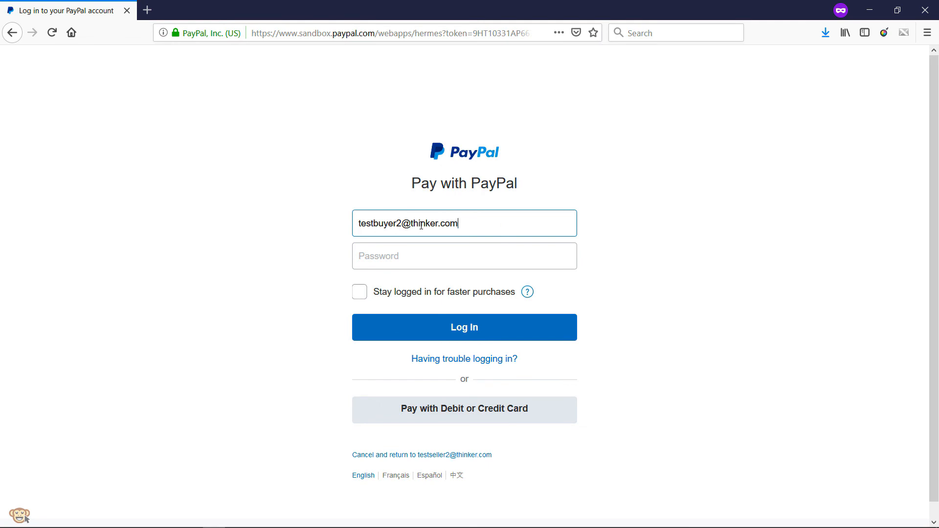
click(400, 253)
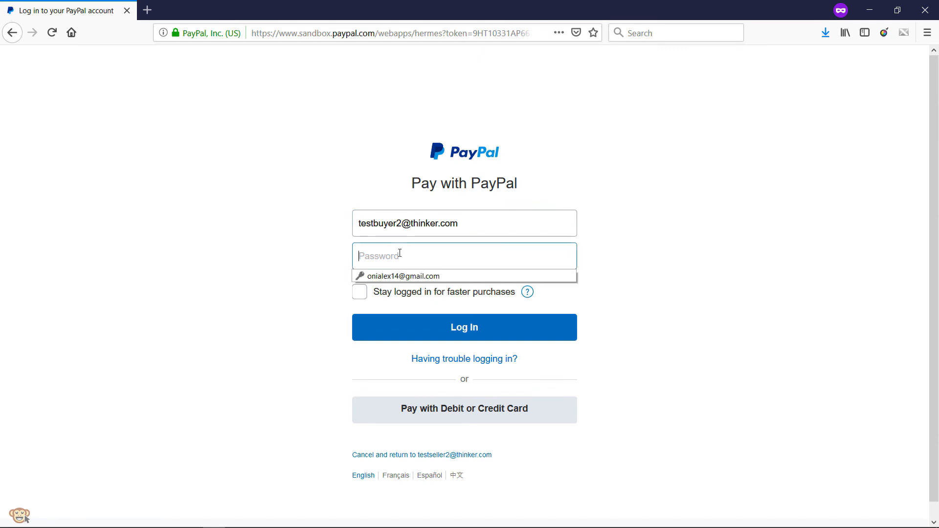
text(••••)
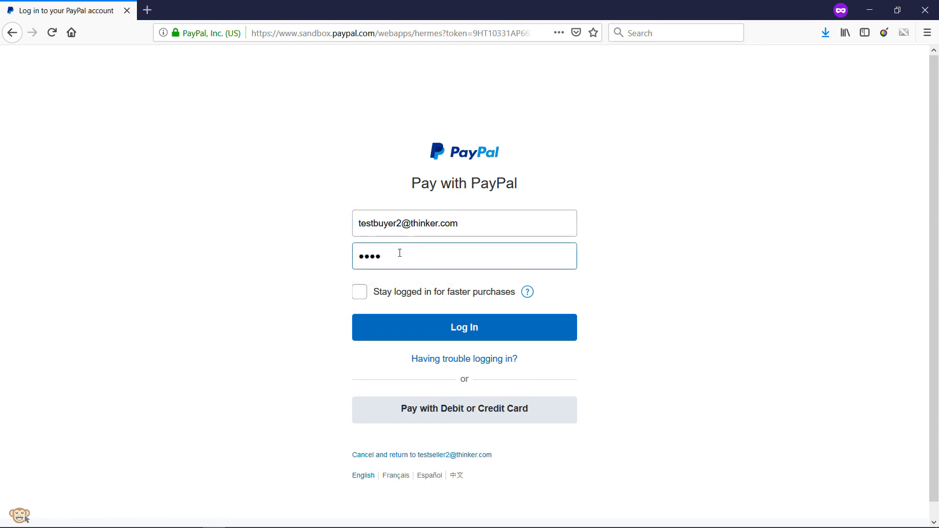
text(••••••)
click(454, 327)
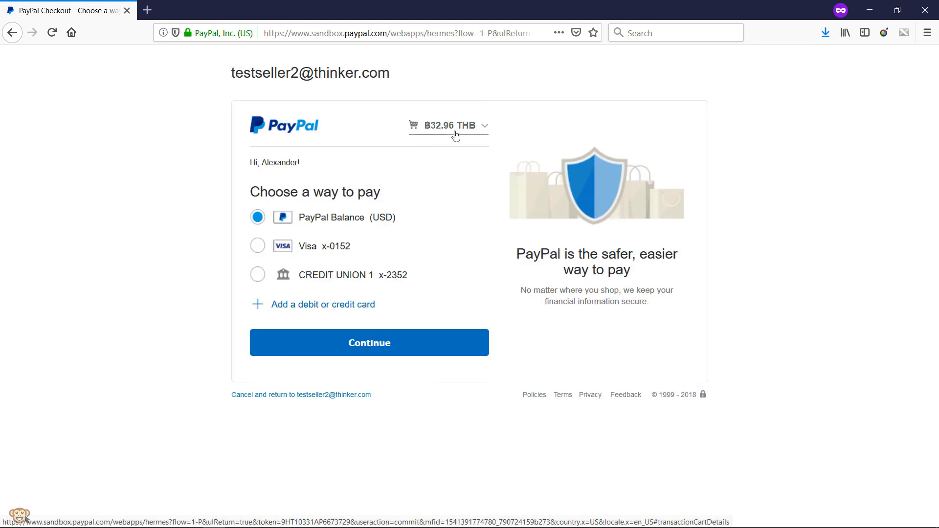
- Pay ฿32.96 THB from the buyer's PayPal Balance and return to SnapShooter's Thanks page
click(369, 342)
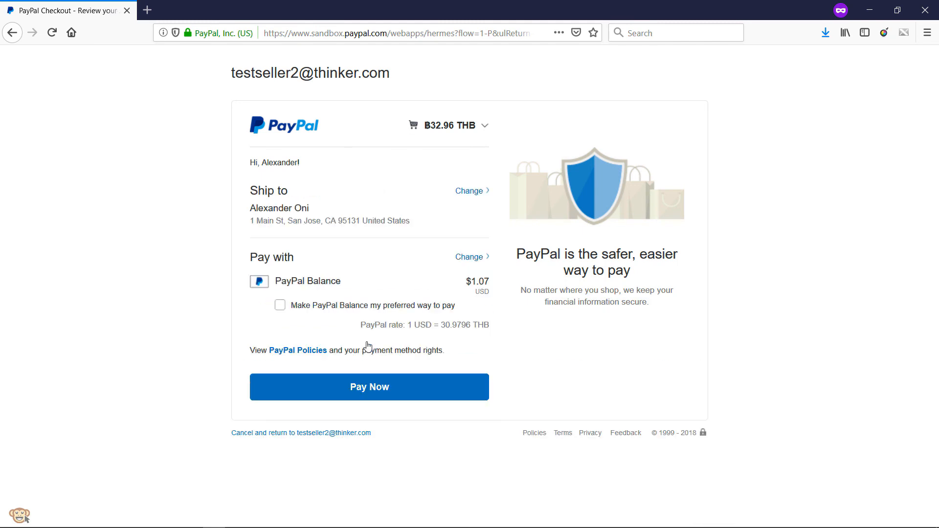
click(380, 391)
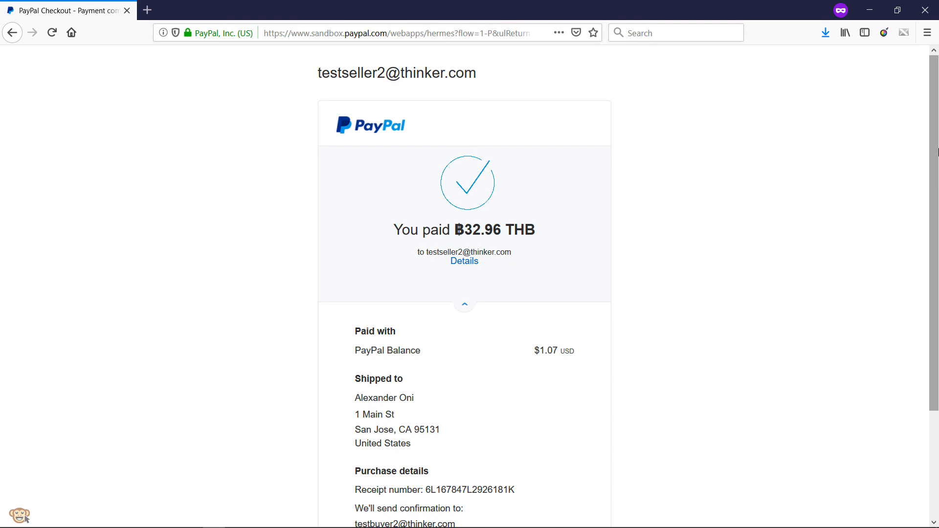
scroll(936, 151, down, 5)
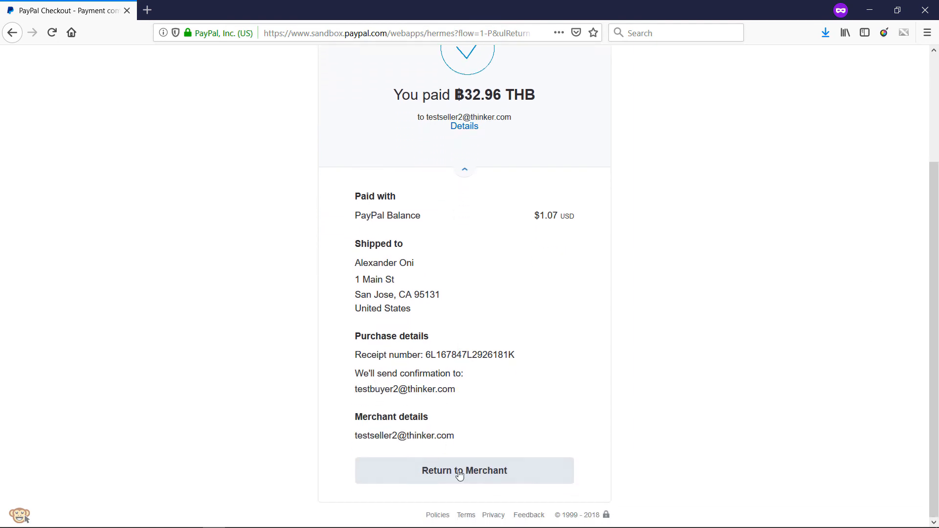
click(483, 475)
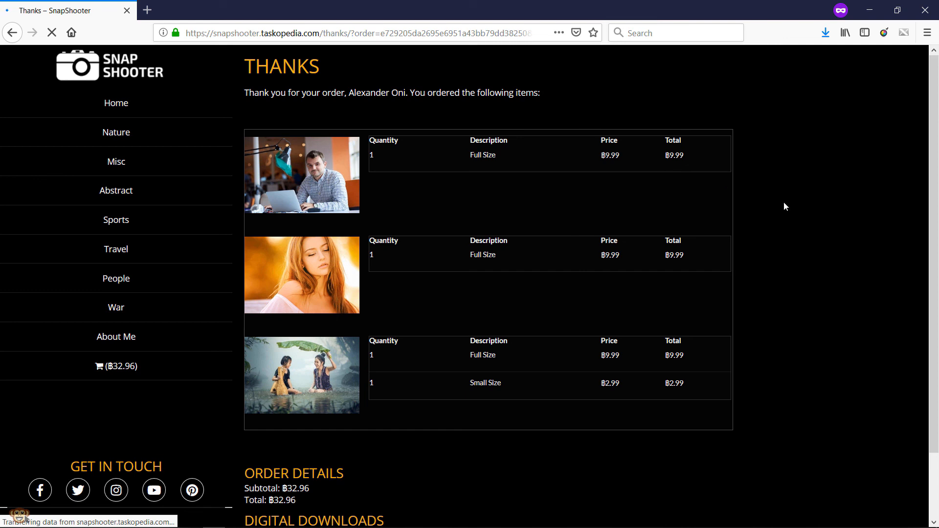
- From the Thanks page, view order #336's Digital Downloads with the four images' resolutions and download links
drag(926, 146, 927, 218)
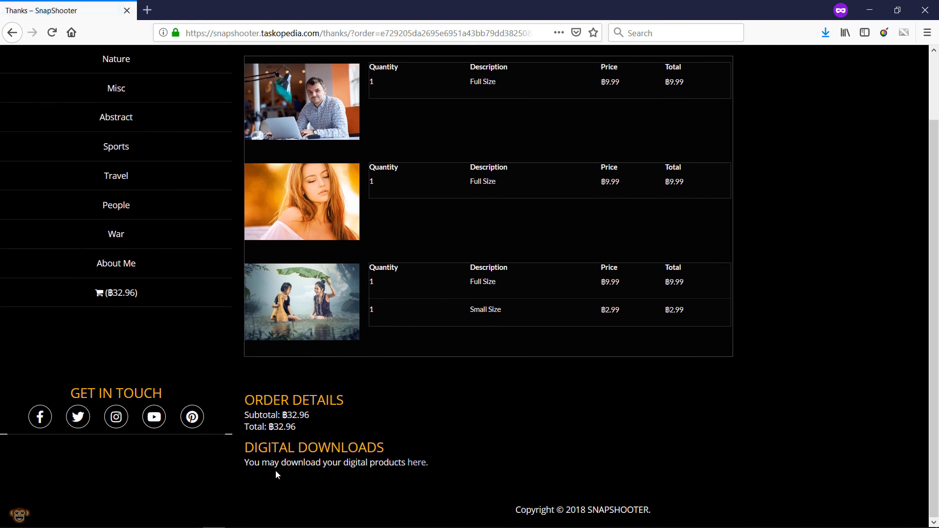
click(426, 463)
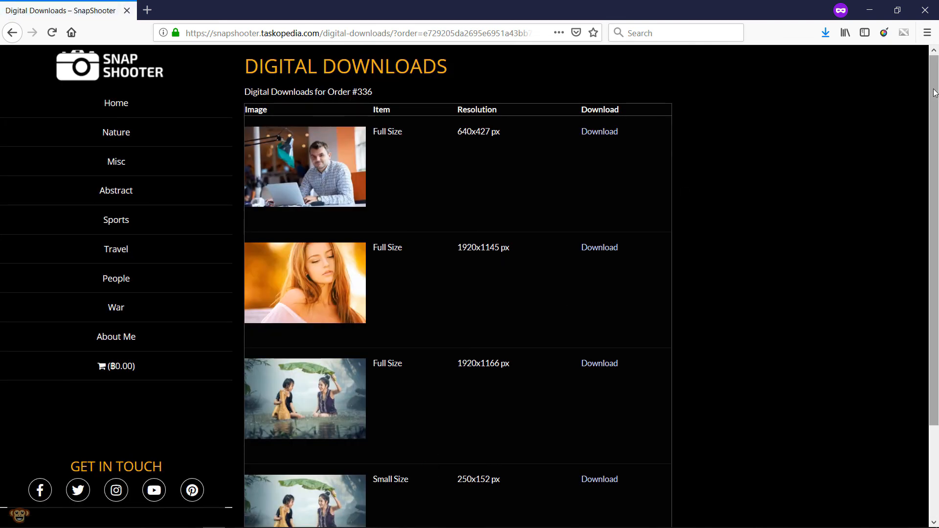
scroll(930, 128, down, 1)
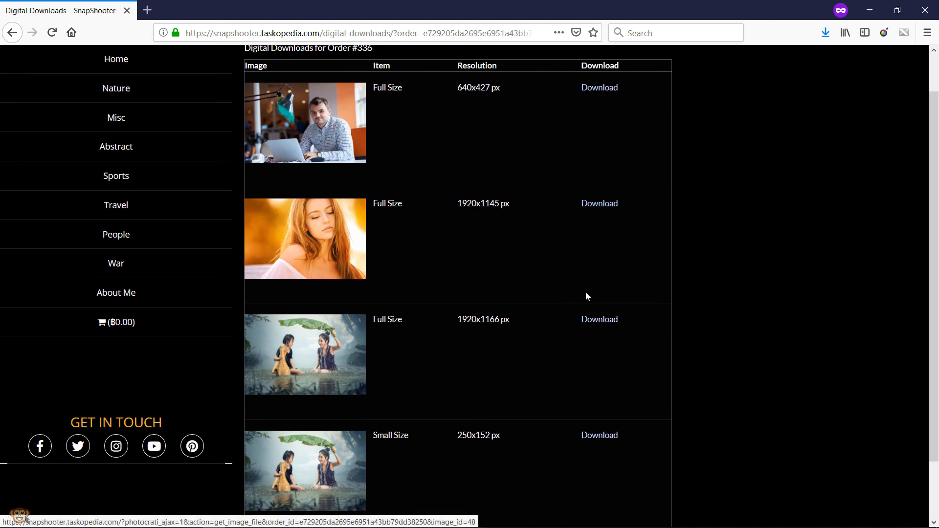
drag(934, 276, 938, 188)
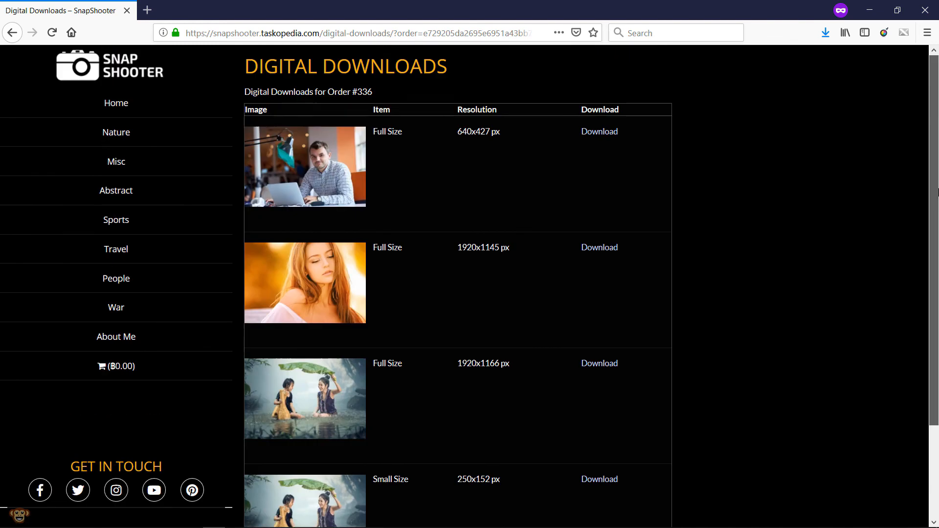
click(599, 132)
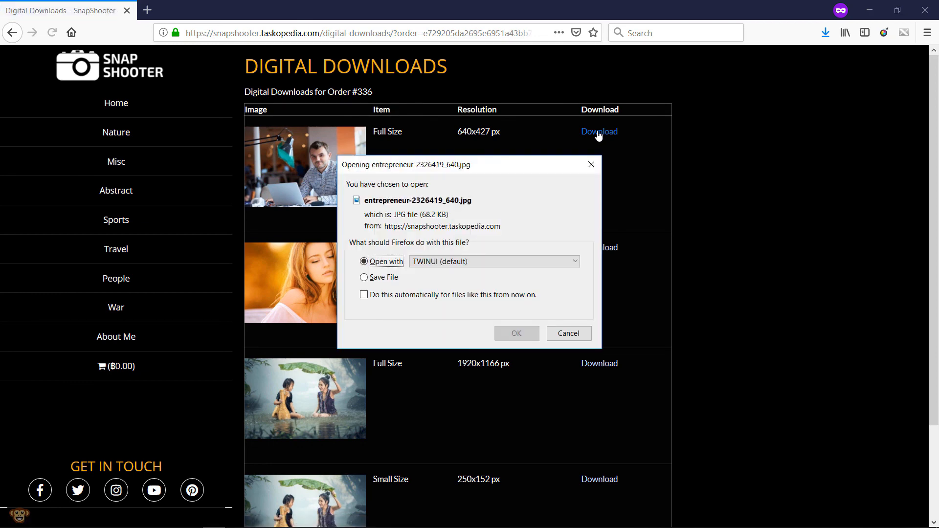
click(522, 340)
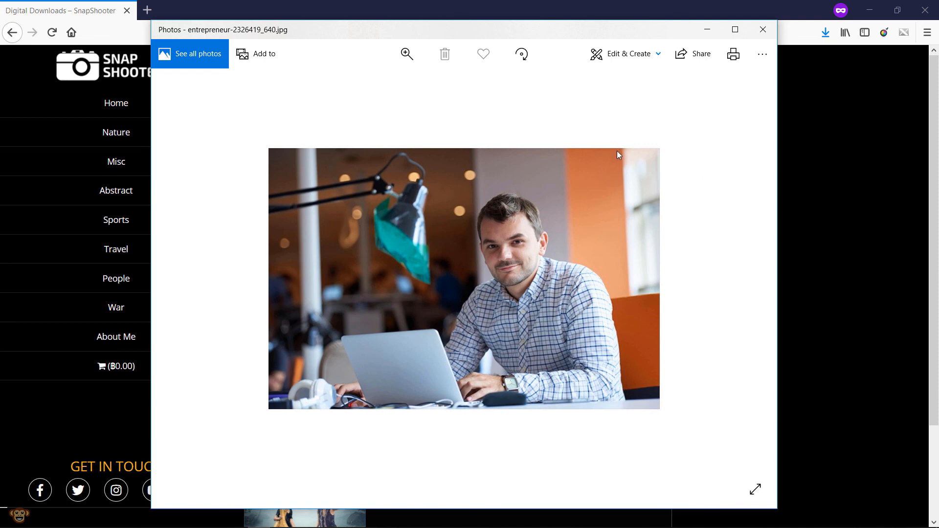
click(768, 30)
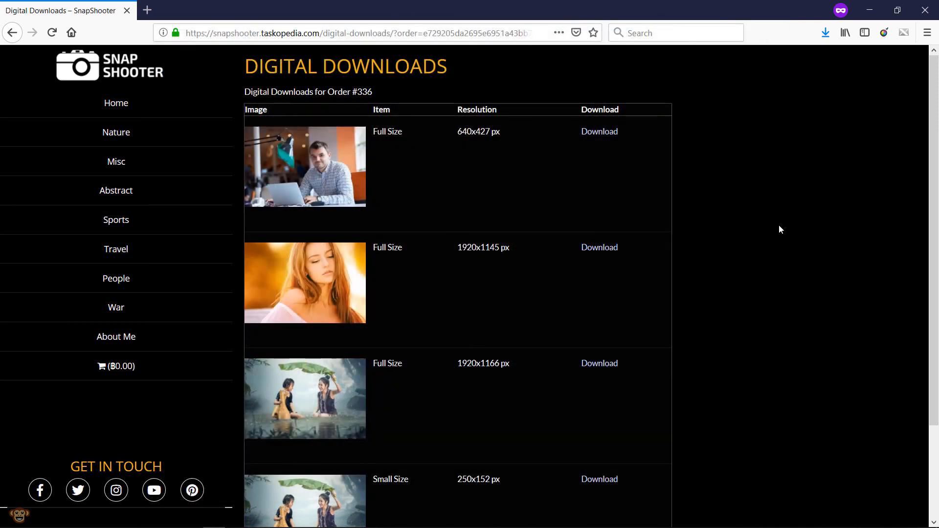
- In the WordPress admin, check that order 336 appears in View Orders as verified with PayPal
mouse_move(220, 527)
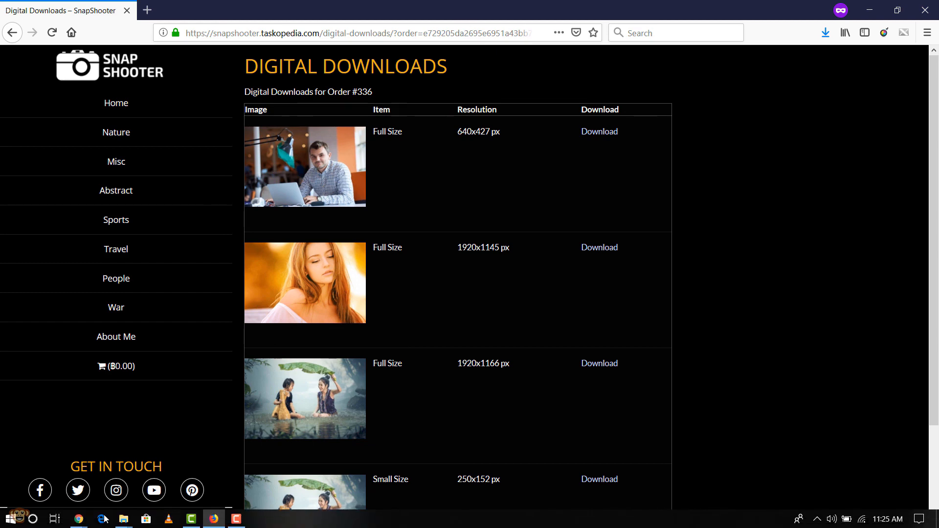
mouse_move(80, 522)
click(189, 486)
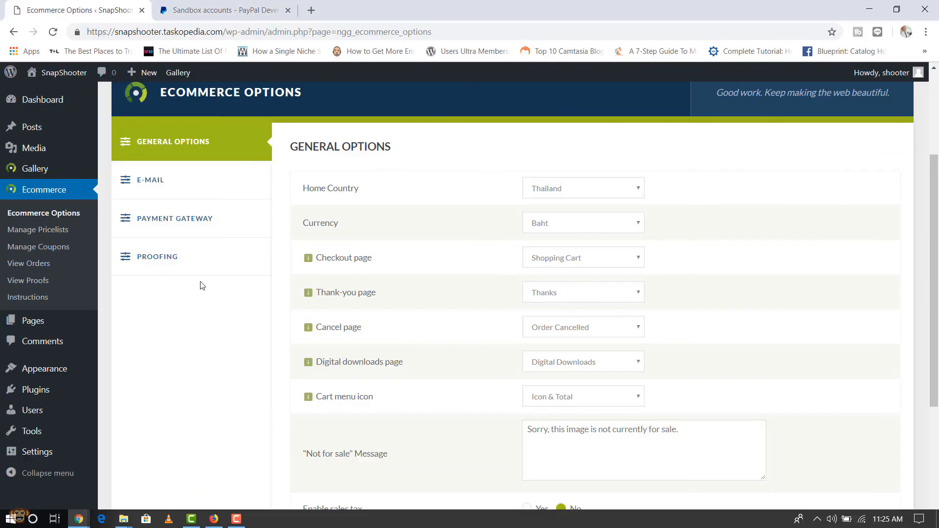
click(31, 265)
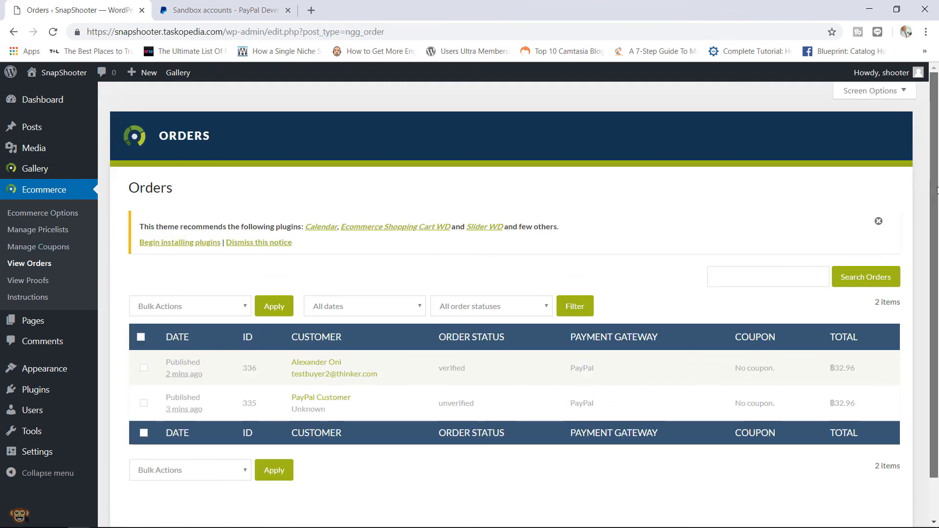
scroll(929, 258, down, 1)
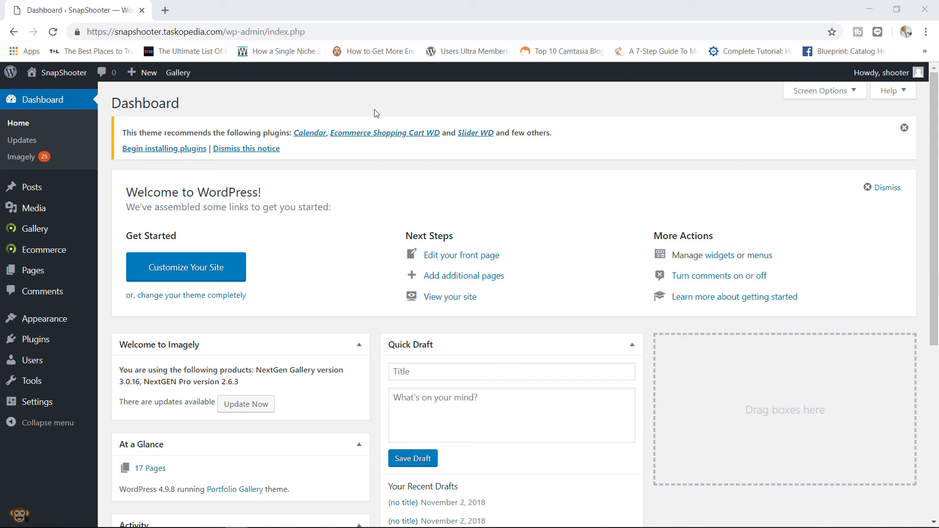
- Start a new coupon titled 'HALLOWEEN 2018' with the coupon code HALLOWEEN
mouse_move(76, 255)
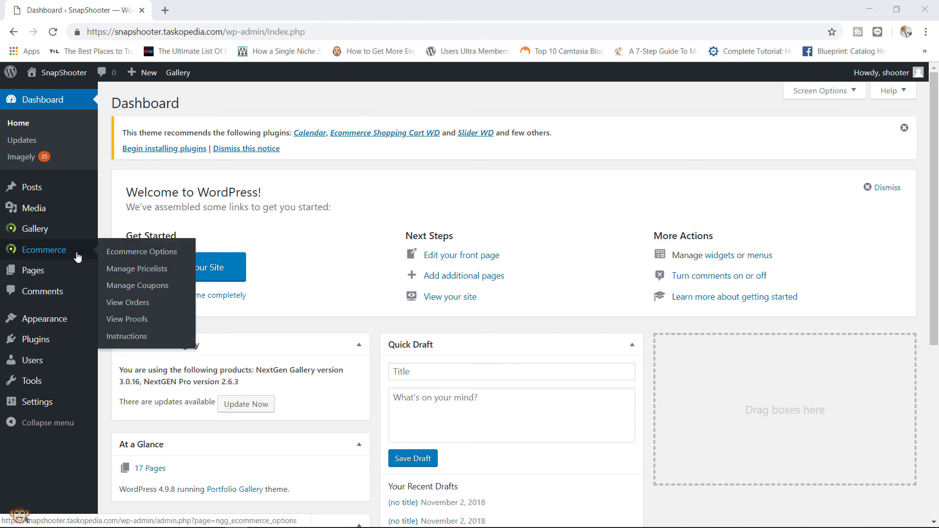
click(150, 290)
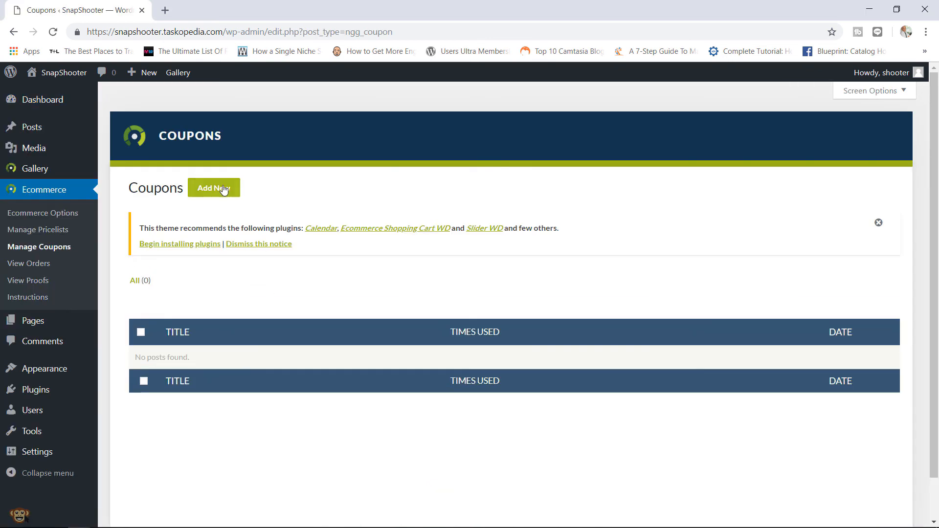
click(223, 188)
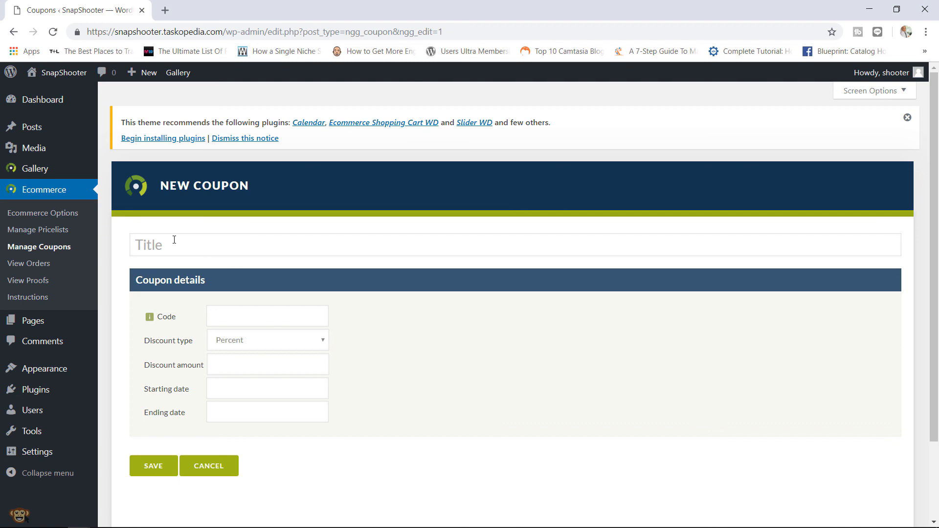
key(Caps_Lock)
text(HALLOWEEN 2018)
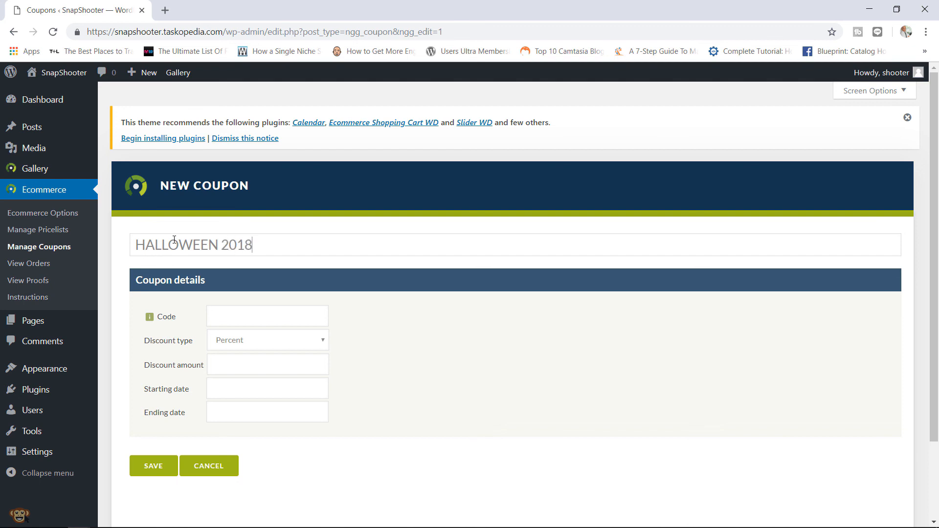
click(233, 317)
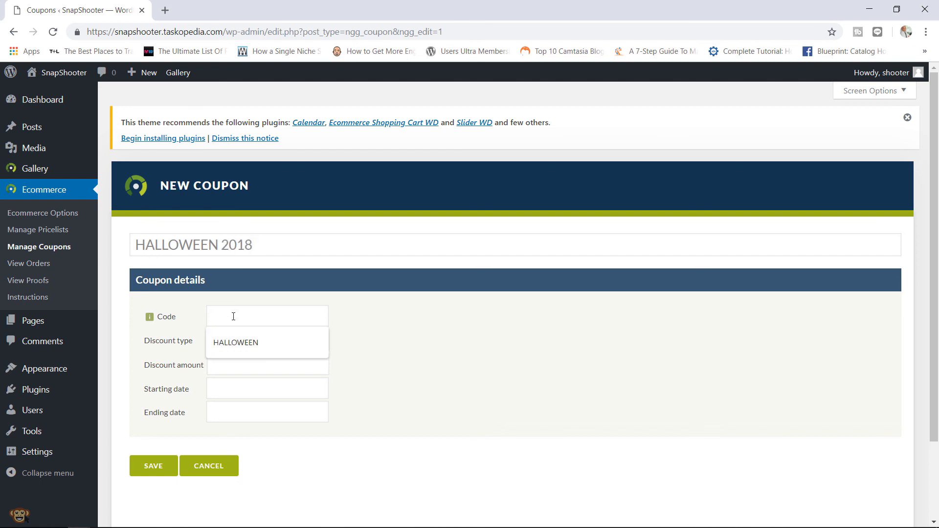
click(240, 342)
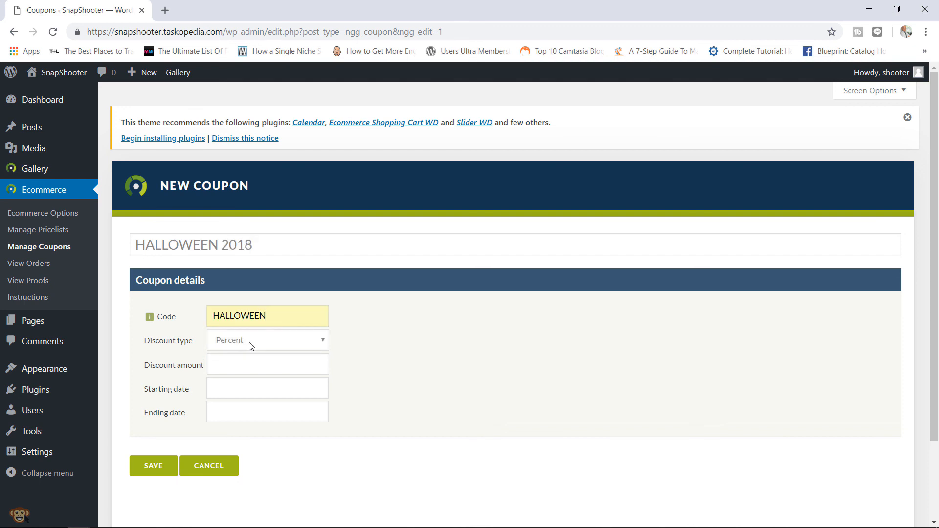
- Make the coupon a percentage discount of 75
click(251, 346)
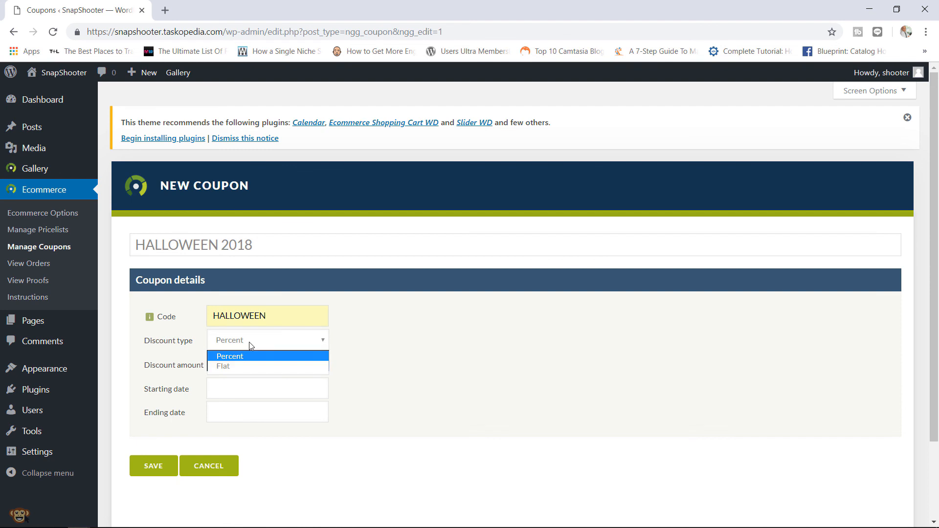
click(250, 356)
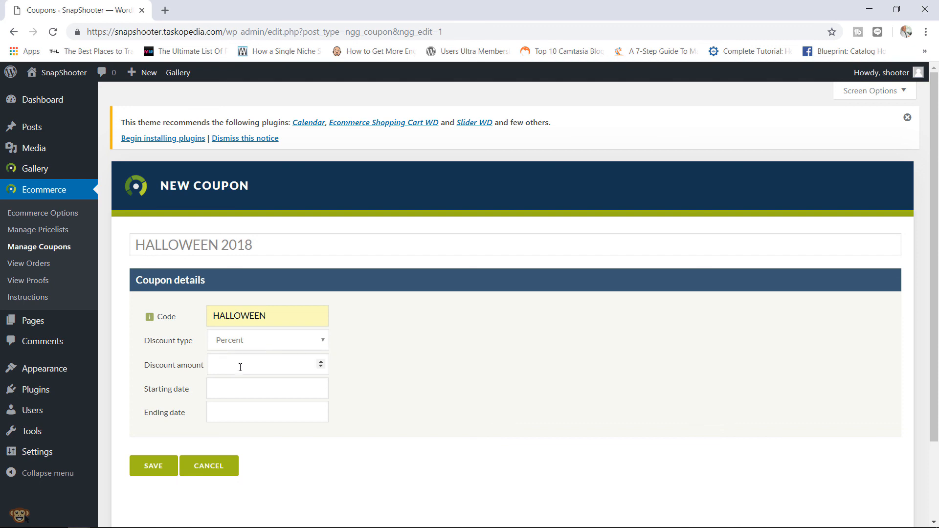
click(236, 370)
text(75)
- Set the coupon to run from 2018-11-05 to 2018-11-07 and save it
click(236, 384)
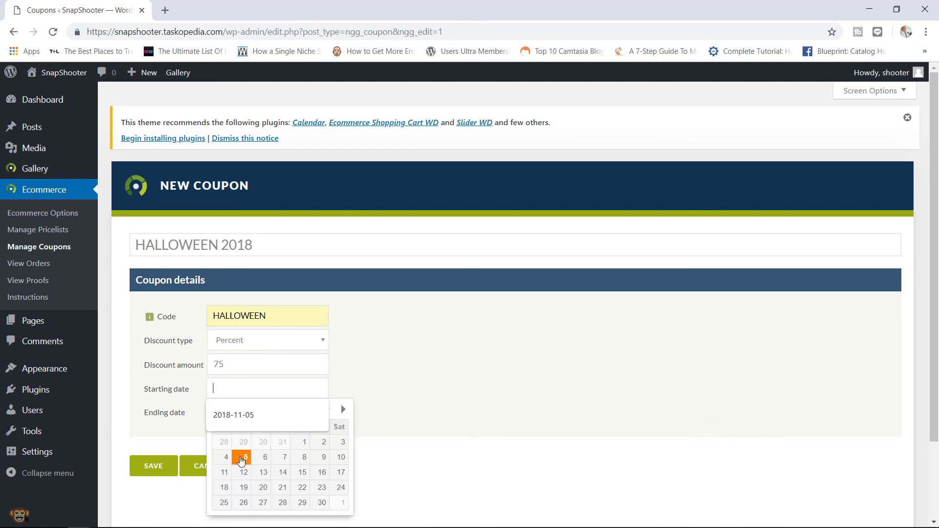
click(244, 460)
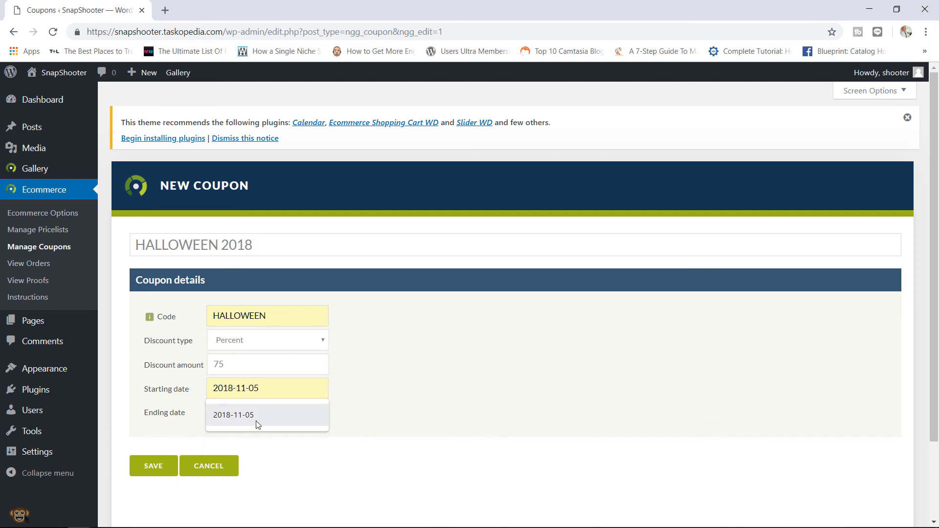
click(257, 424)
click(257, 421)
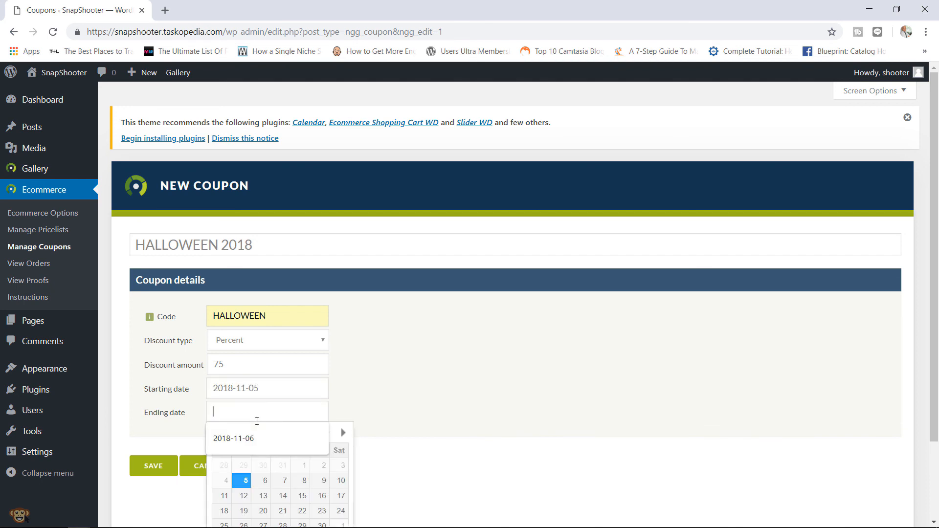
click(282, 482)
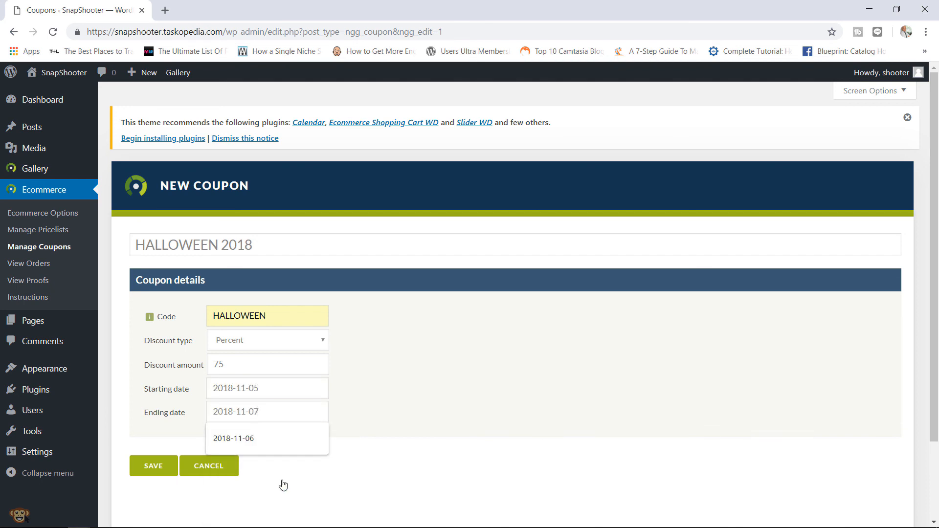
click(413, 411)
click(150, 466)
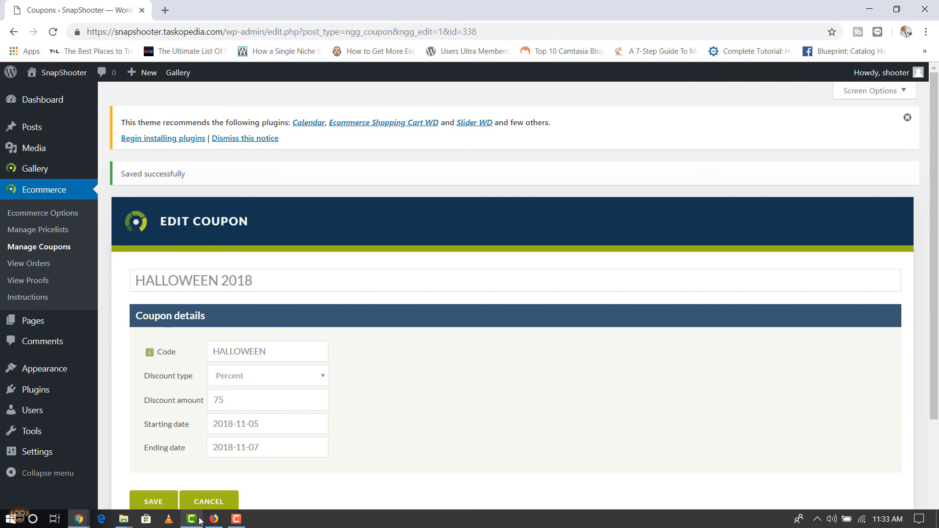
click(214, 518)
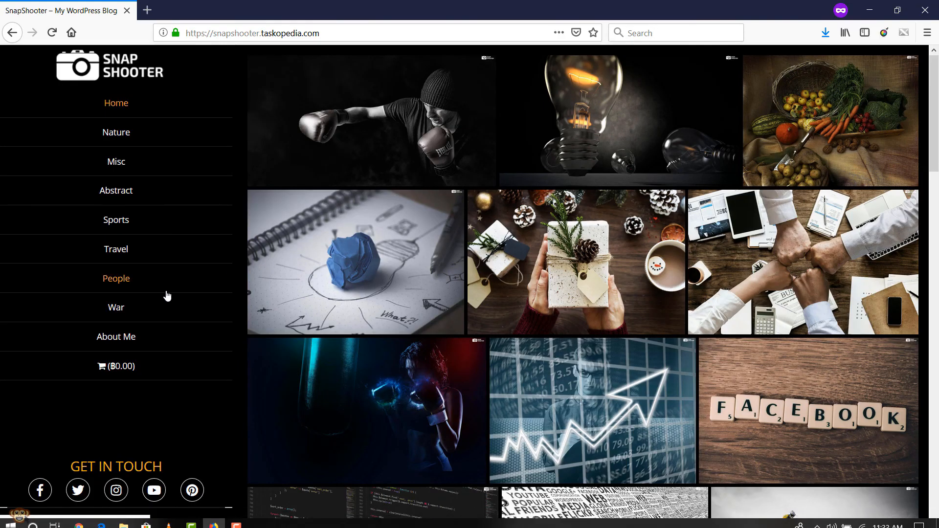
- From the Sports gallery, add two Full Size and one Small Size boxer print to the cart
click(131, 229)
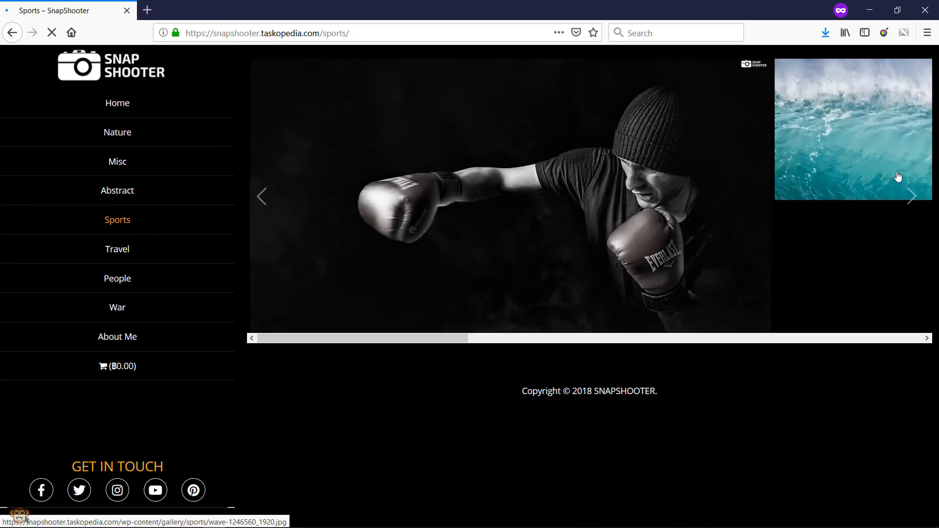
click(656, 168)
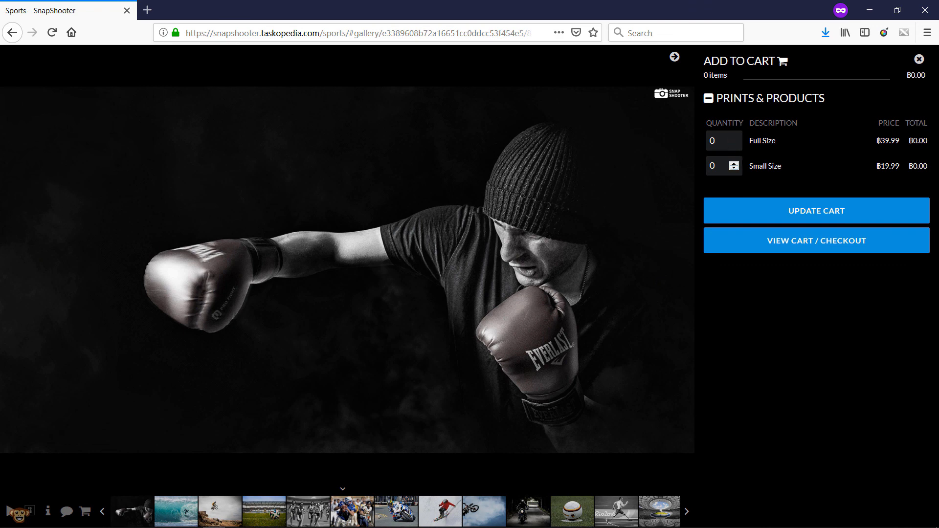
click(735, 139)
click(734, 163)
click(777, 210)
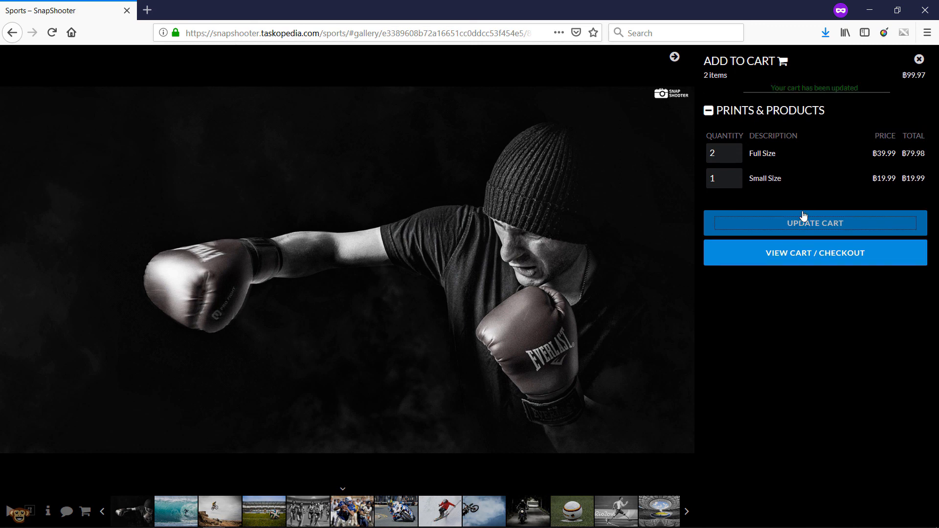
- Apply coupon code HALLOWEEN in the cart, giving ฿74.98 off and a ฿29.99 total
click(812, 260)
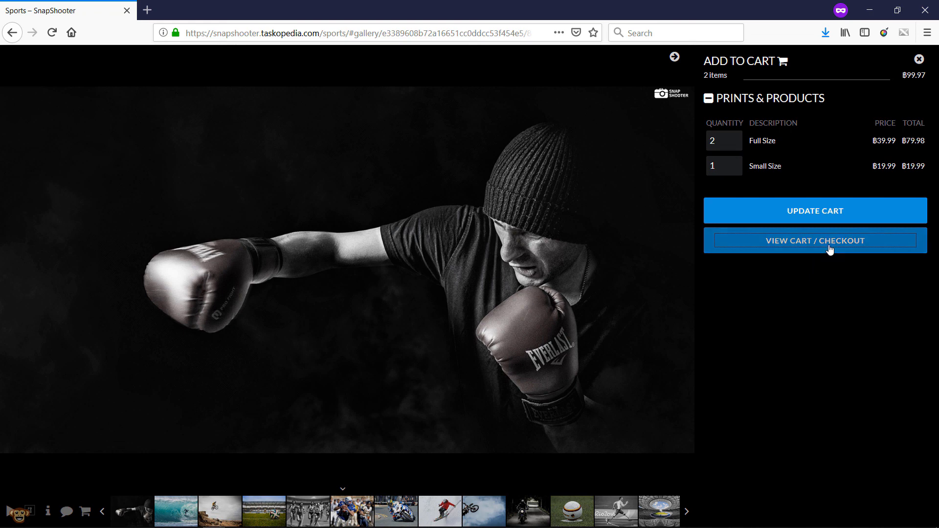
click(830, 249)
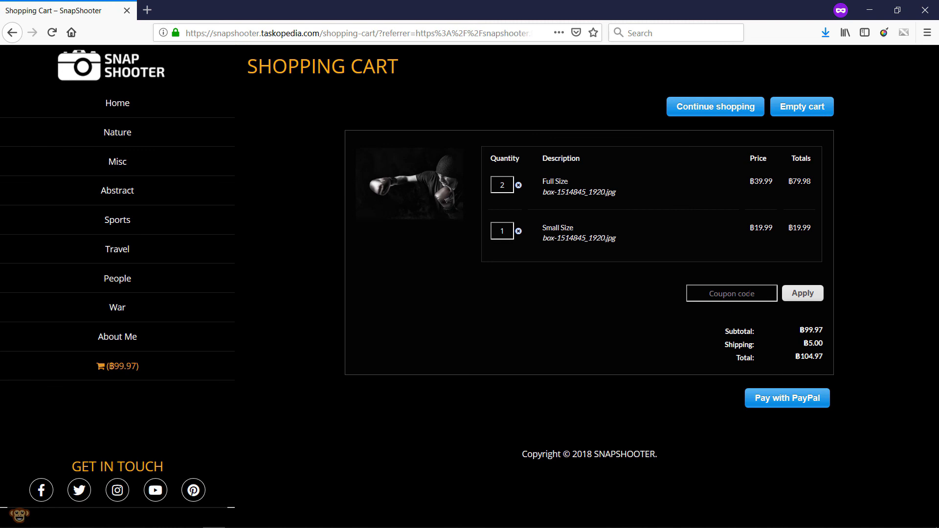
key(Caps_Lock)
key(Caps_Lock)
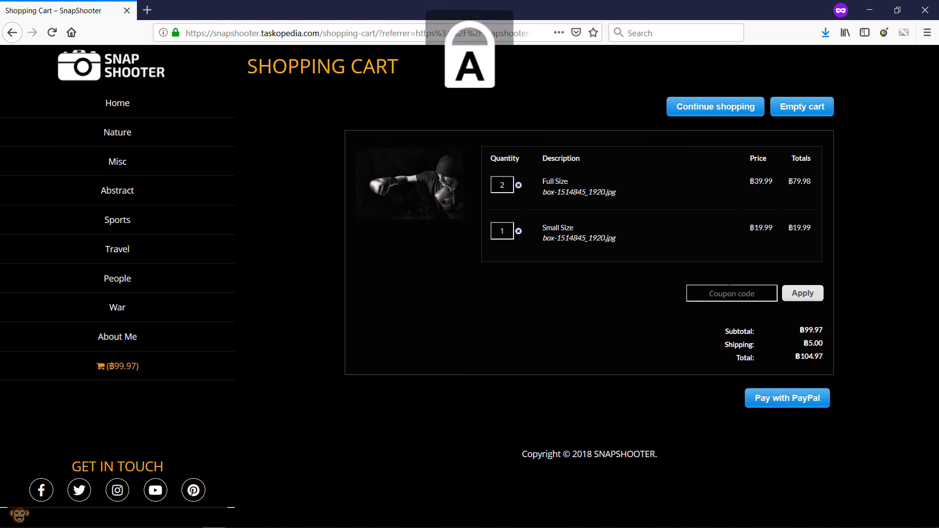
text(ha)
key(BackSpace)
key(BackSpace)
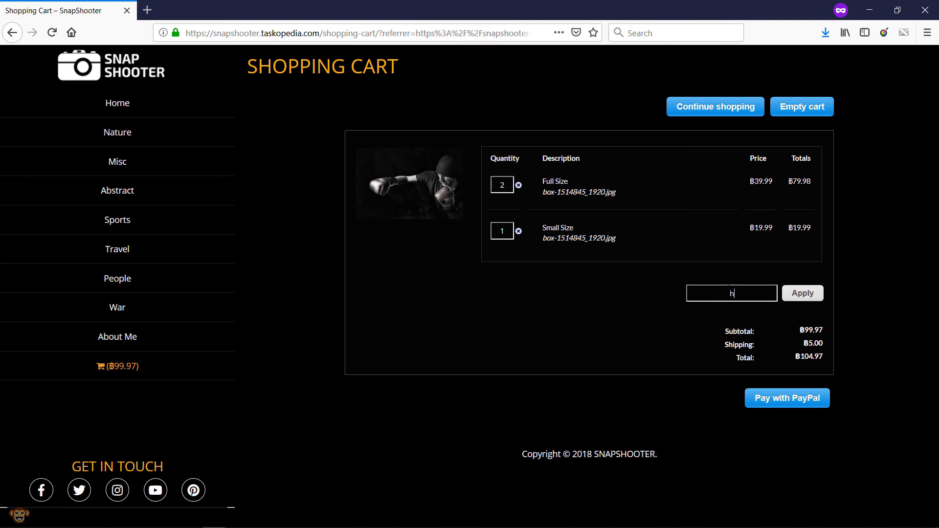
key(Caps_Lock)
text(HALLOWWEN)
key(BackSpace)
key(BackSpace)
key(BackSpace)
text(EEN)
click(800, 295)
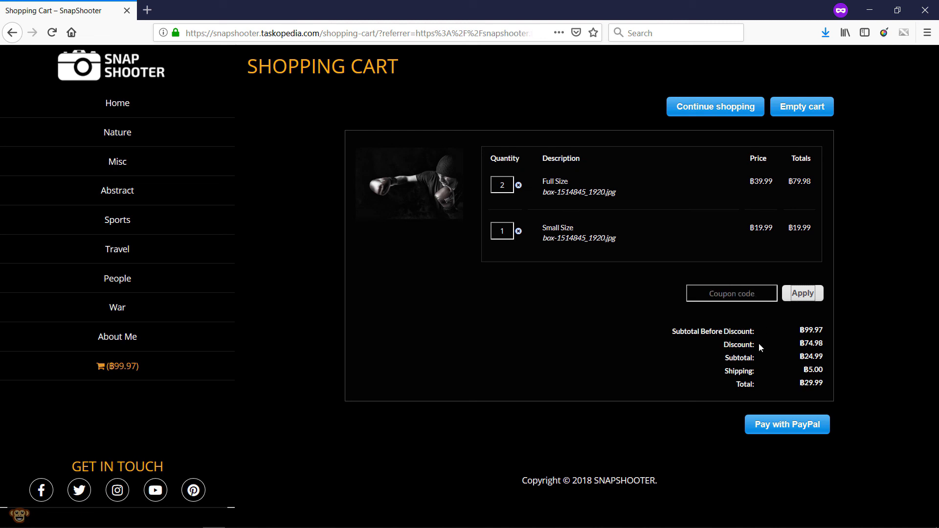
drag(759, 343, 729, 348)
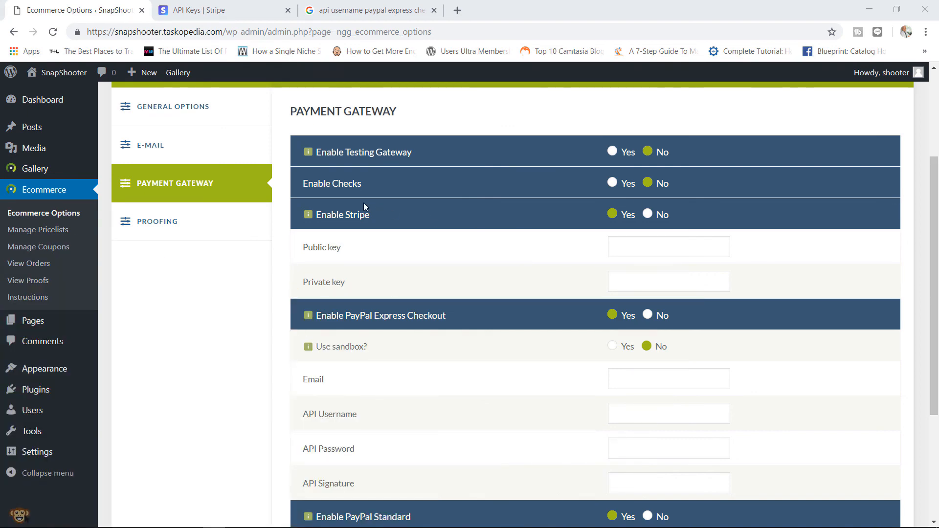
- Review the Stripe, PayPal Express Checkout and PayPal Standard gateway options and their info tips
mouse_move(350, 216)
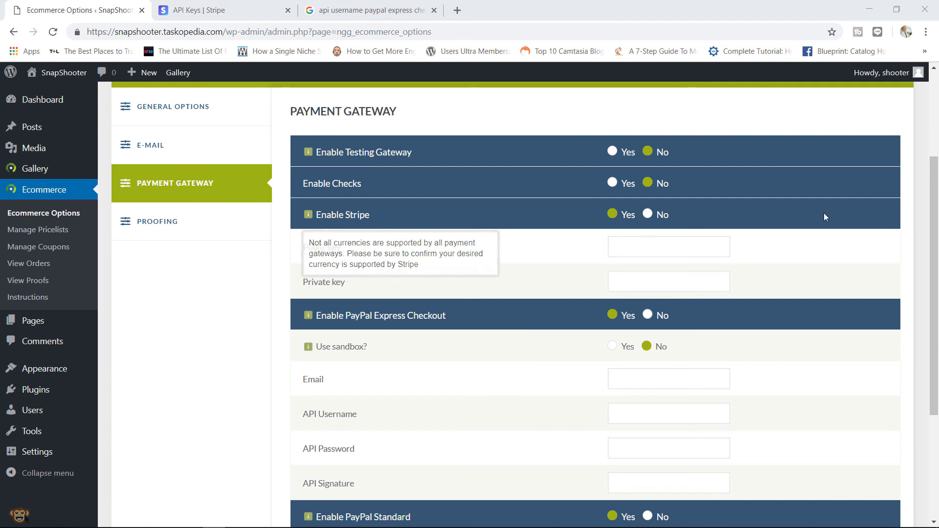
drag(930, 184, 928, 232)
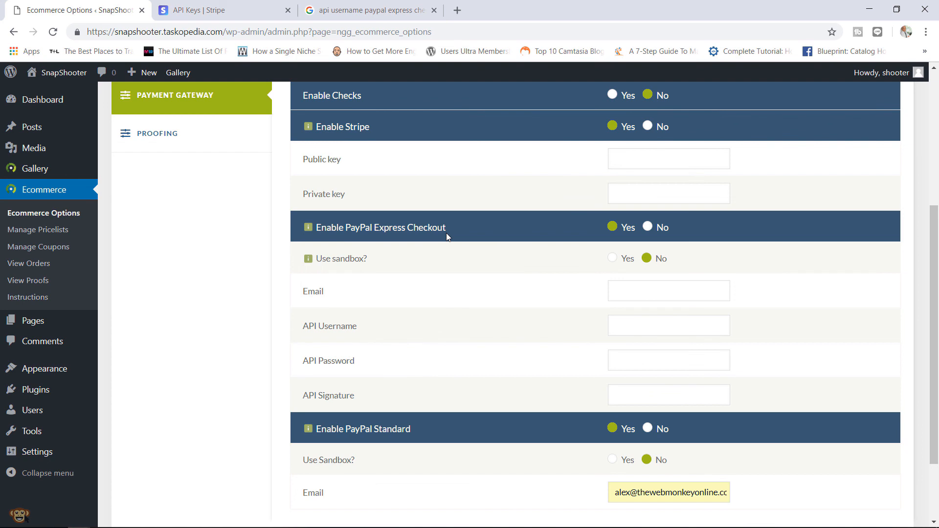
mouse_move(396, 435)
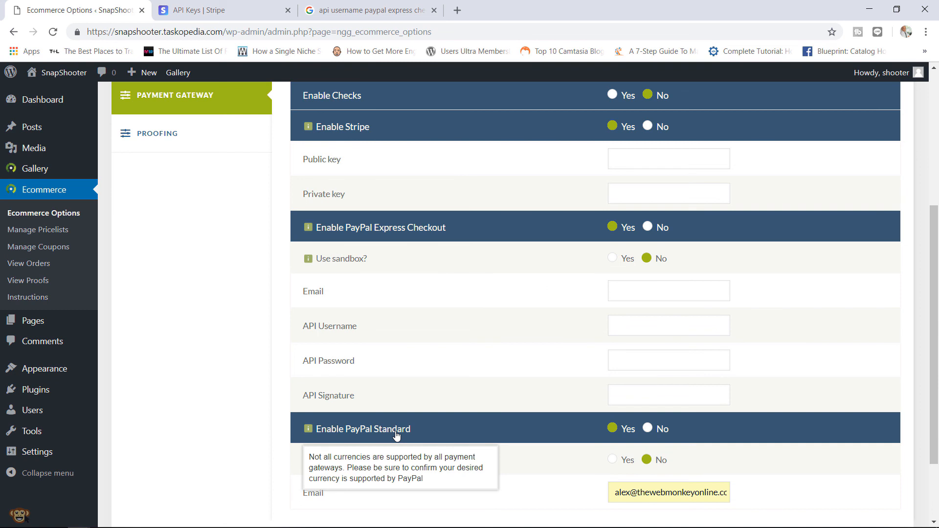
mouse_move(422, 232)
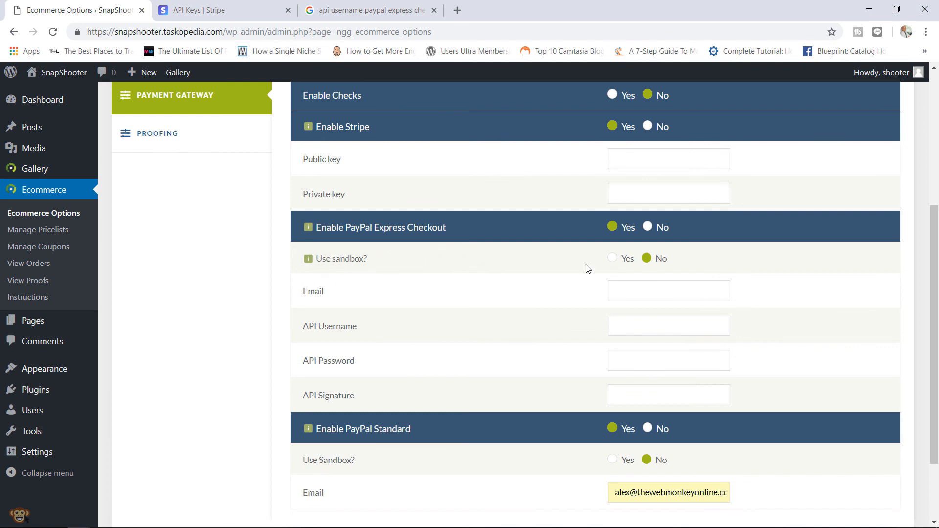
drag(934, 240, 936, 228)
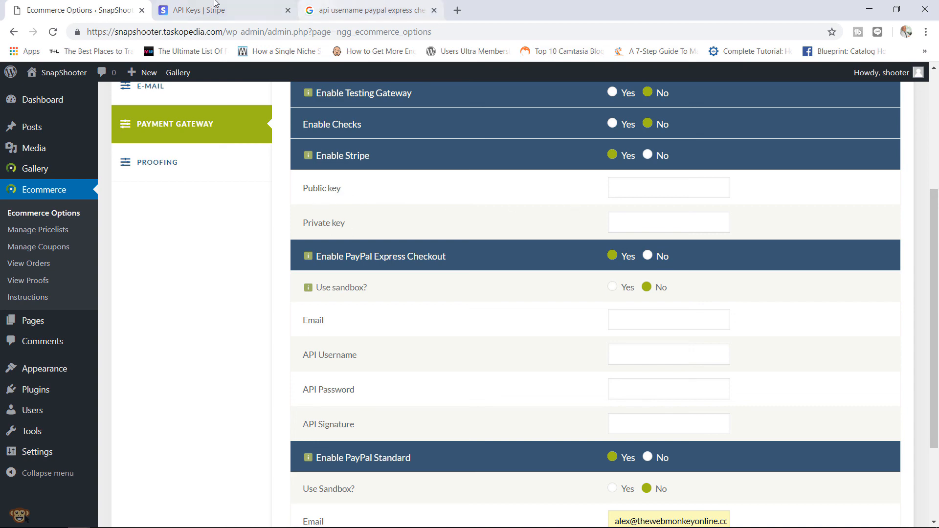
- Compare Stripe's API keys docs with PayPal API credential search results, ending on Stripe's test/live modes section
click(216, 8)
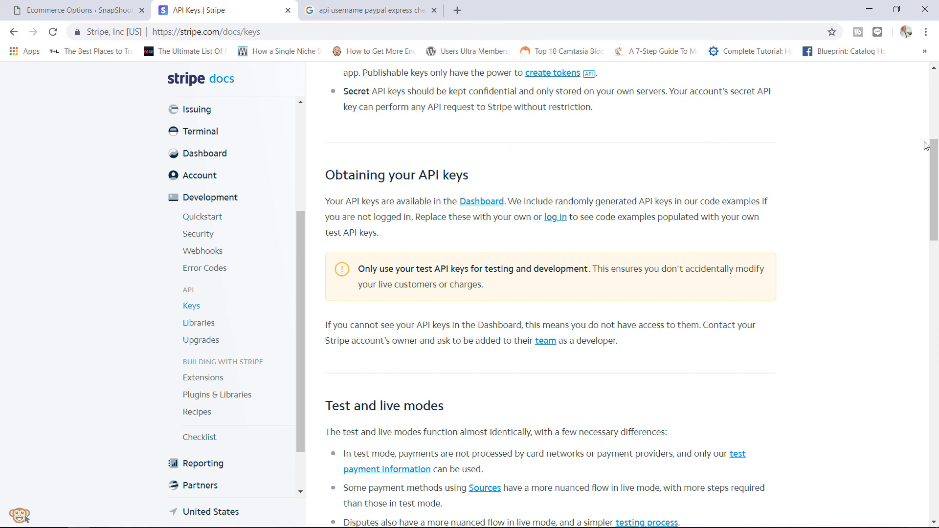
drag(931, 156, 882, 176)
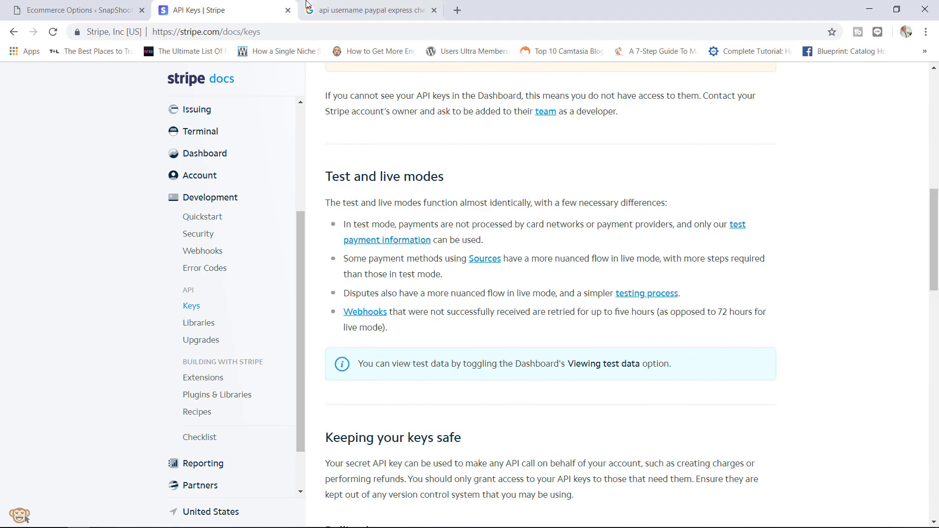
click(116, 5)
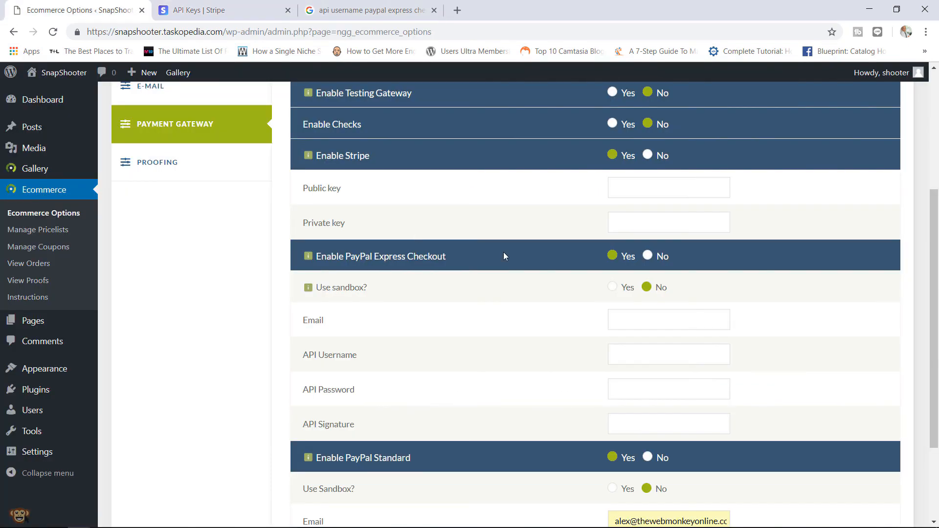
mouse_move(413, 264)
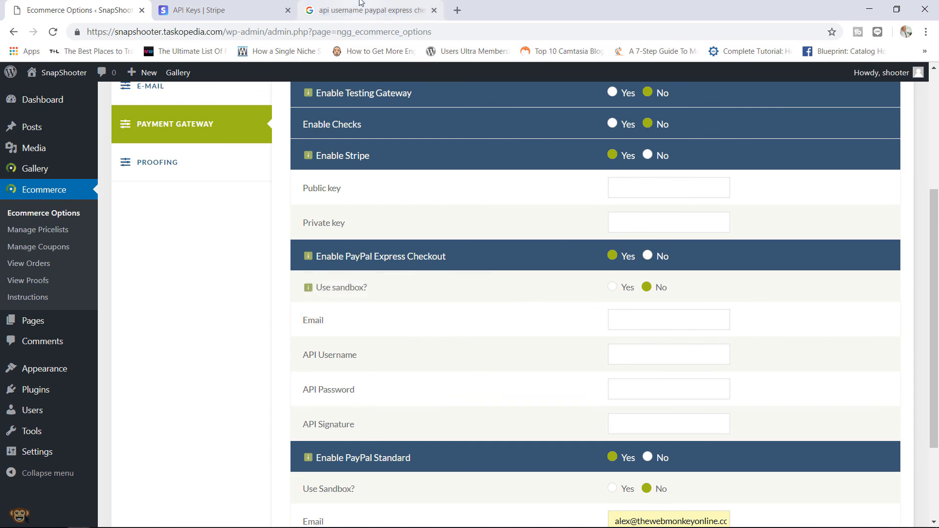
click(360, 5)
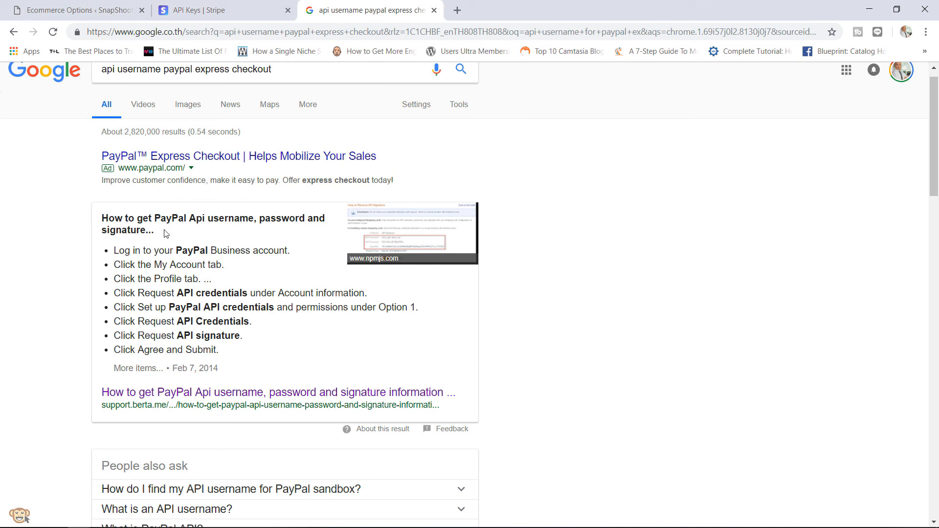
drag(165, 233, 130, 218)
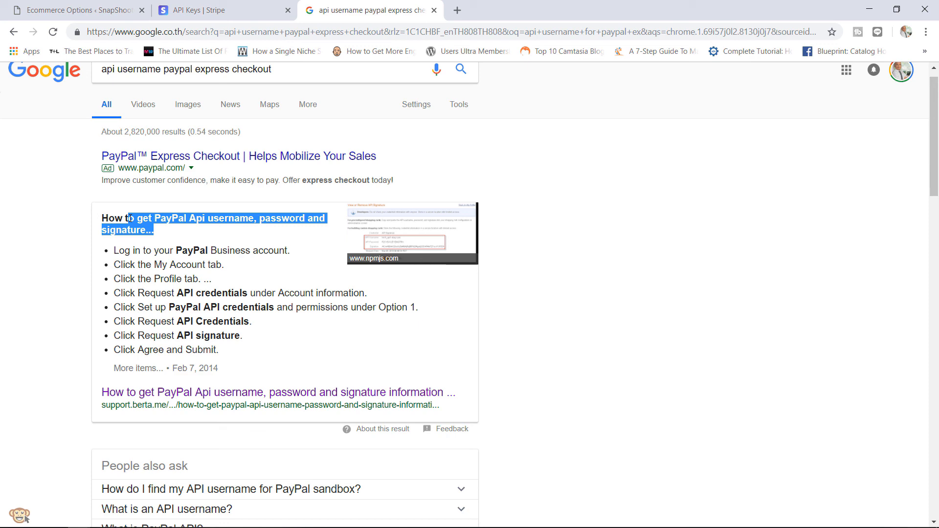
click(220, 9)
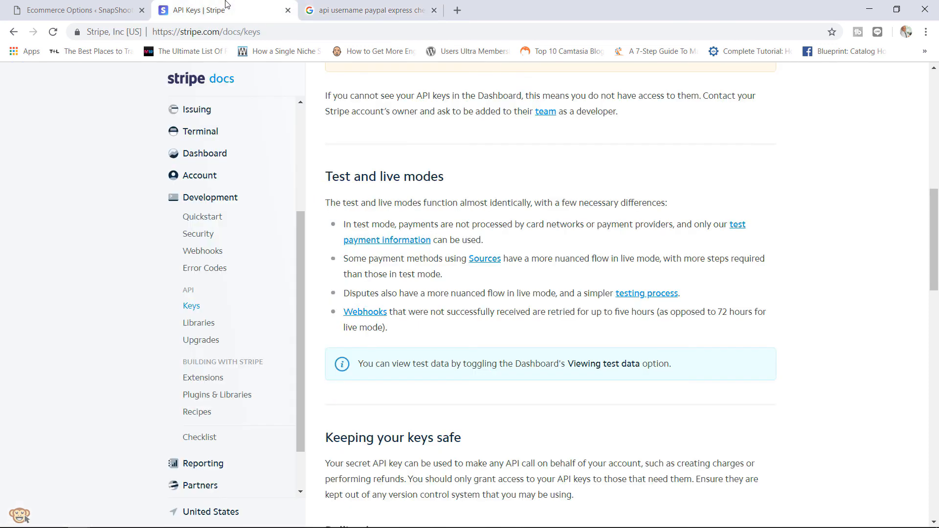
- Back in Payment Gateway settings, select the address entered in the PayPal Standard Email field
click(86, 4)
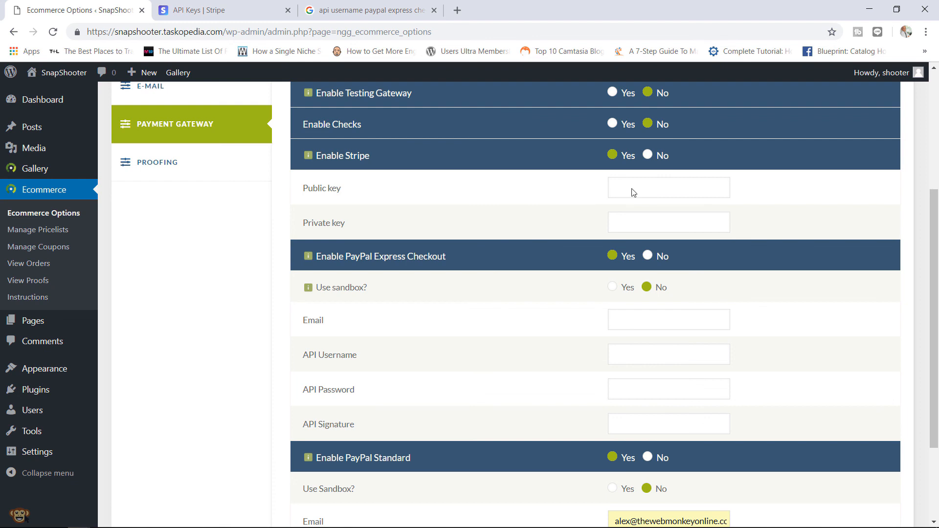
drag(936, 224, 924, 301)
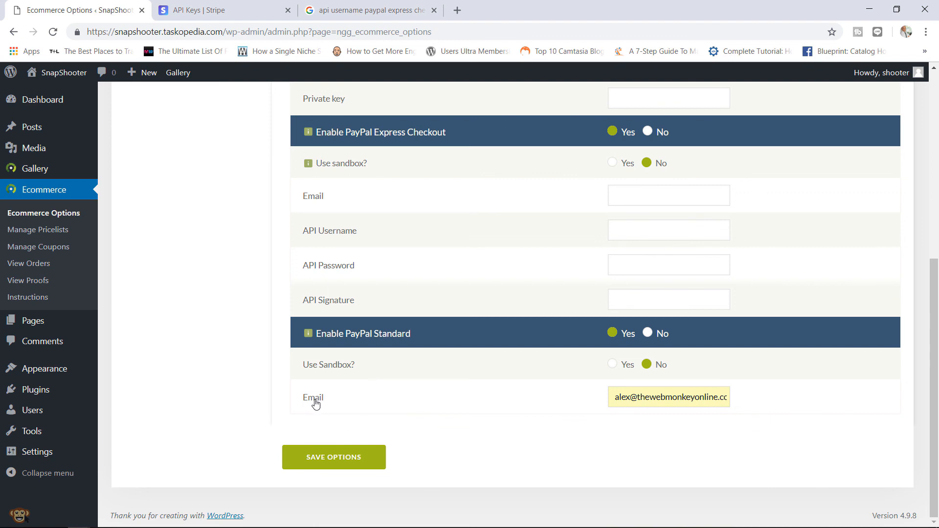
drag(615, 397, 702, 404)
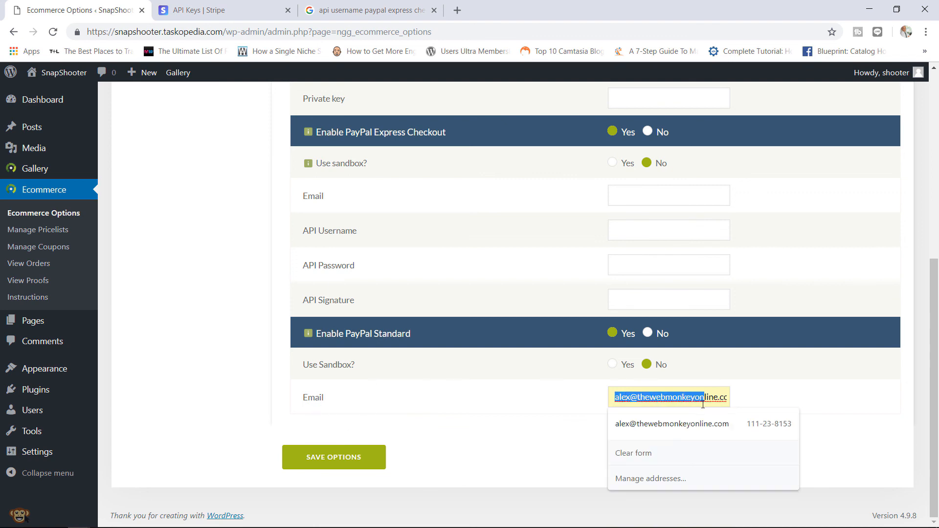